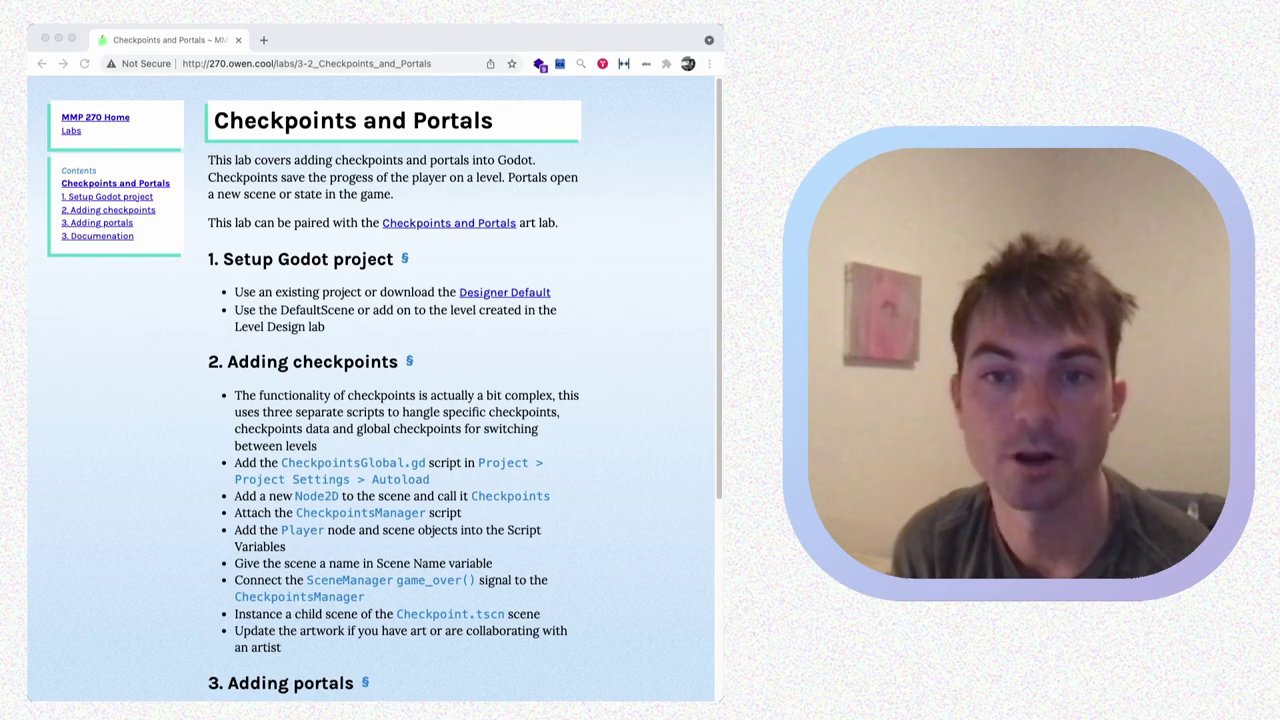
# Step: Read through the setup, checkpoints and portals instructions on the Checkpoints and Portals lab page
pyautogui.scroll(-3, 370, 390)
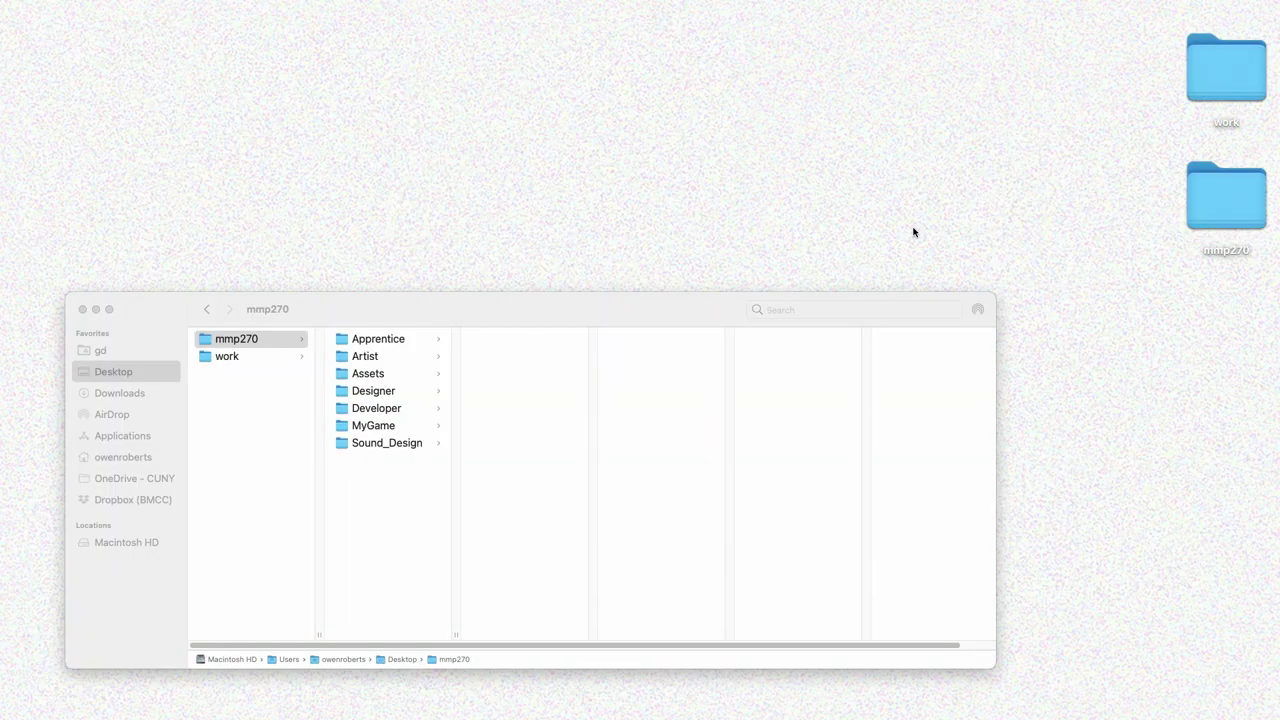
# Step: In Finder, examine the Checkpoint, PortalEndGame and PortalNextLevel scene files in the Scenes folder of mmp270/Designer/Designer_Default
pyautogui.click(409, 428)
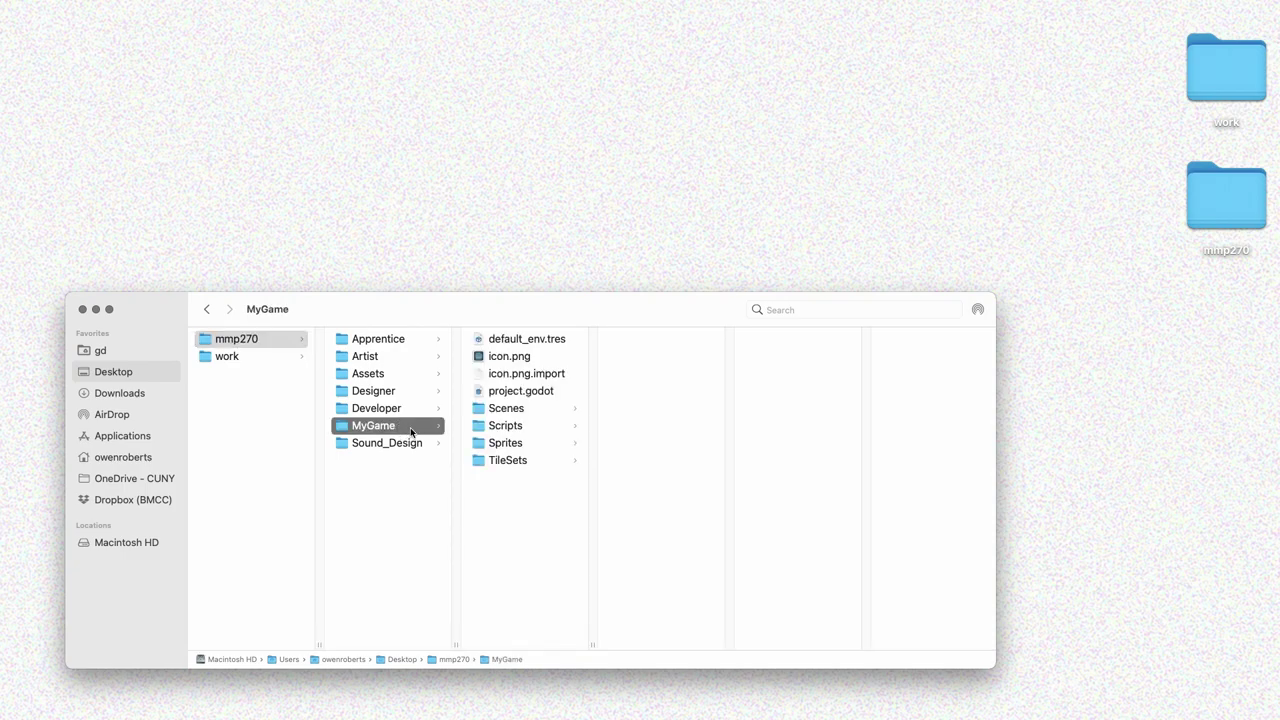
pyautogui.click(394, 393)
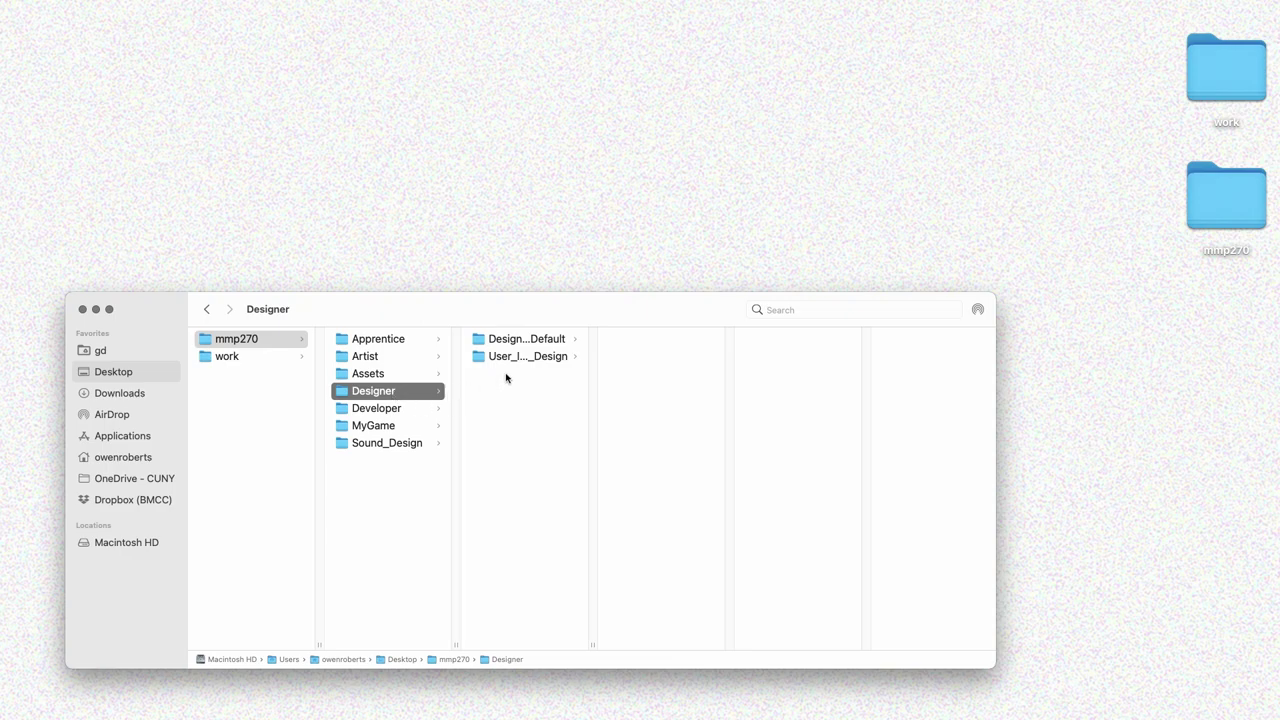
pyautogui.click(530, 341)
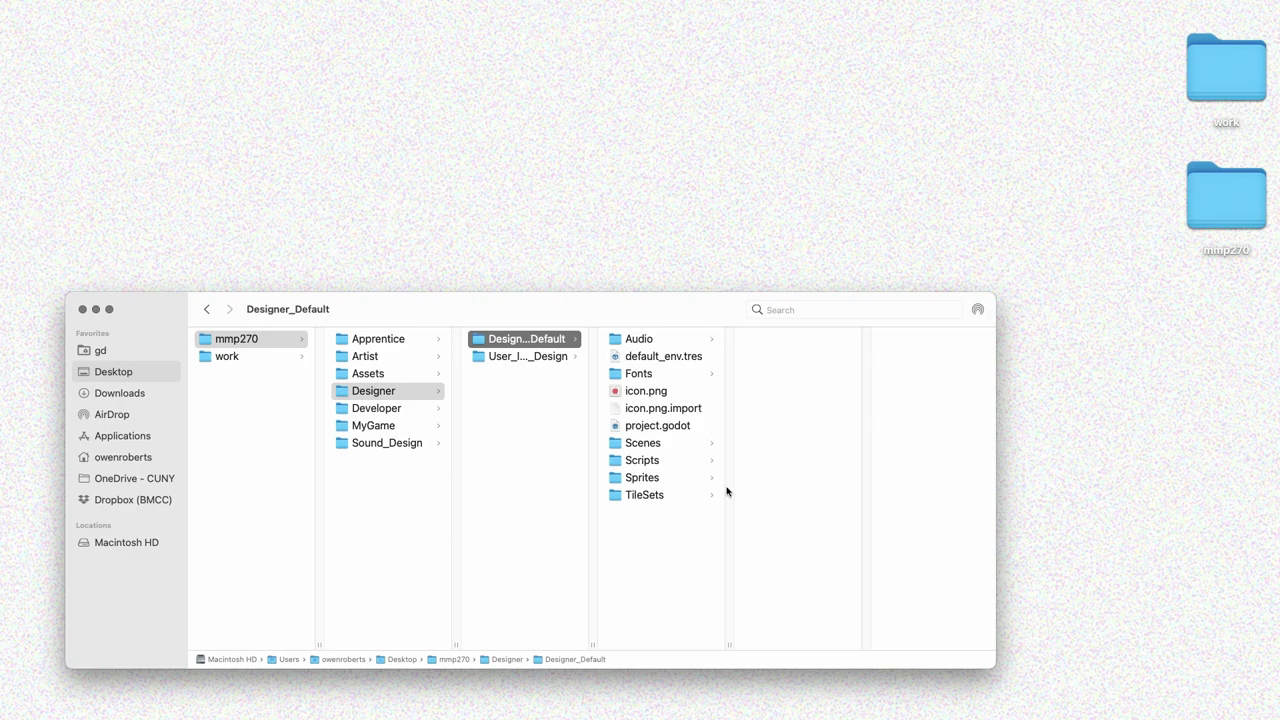
pyautogui.click(668, 444)
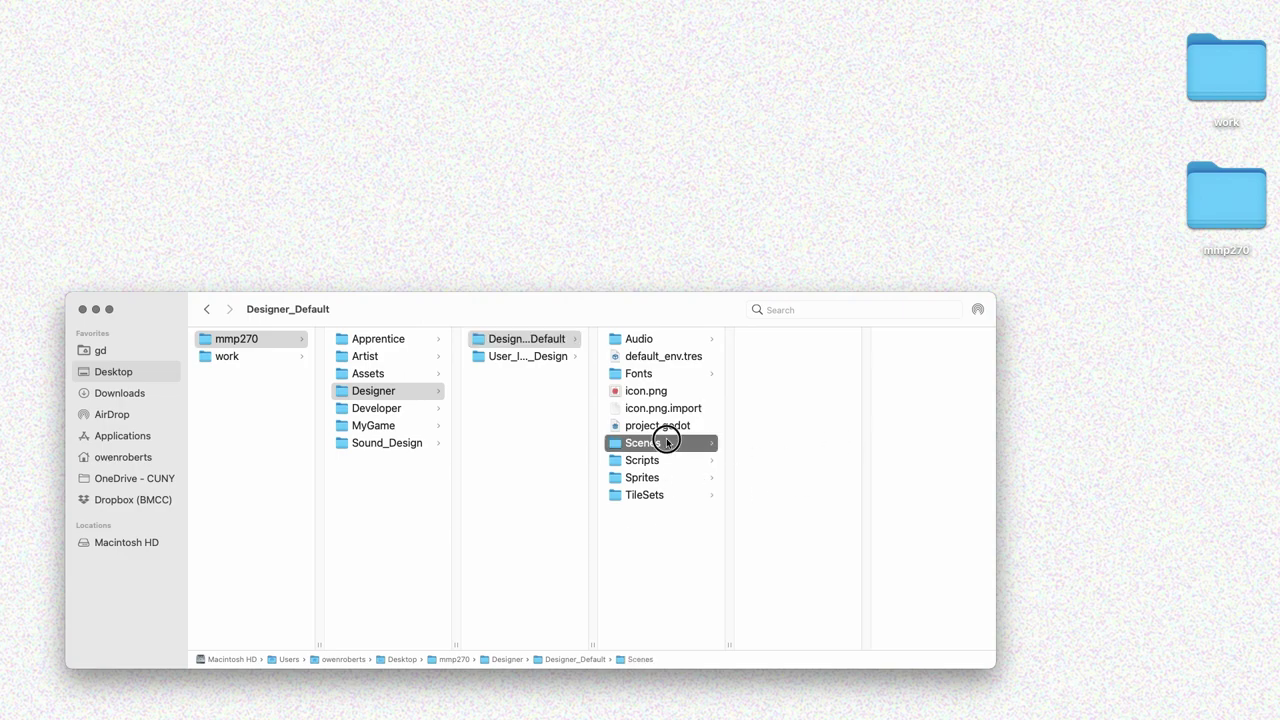
pyautogui.click(801, 340)
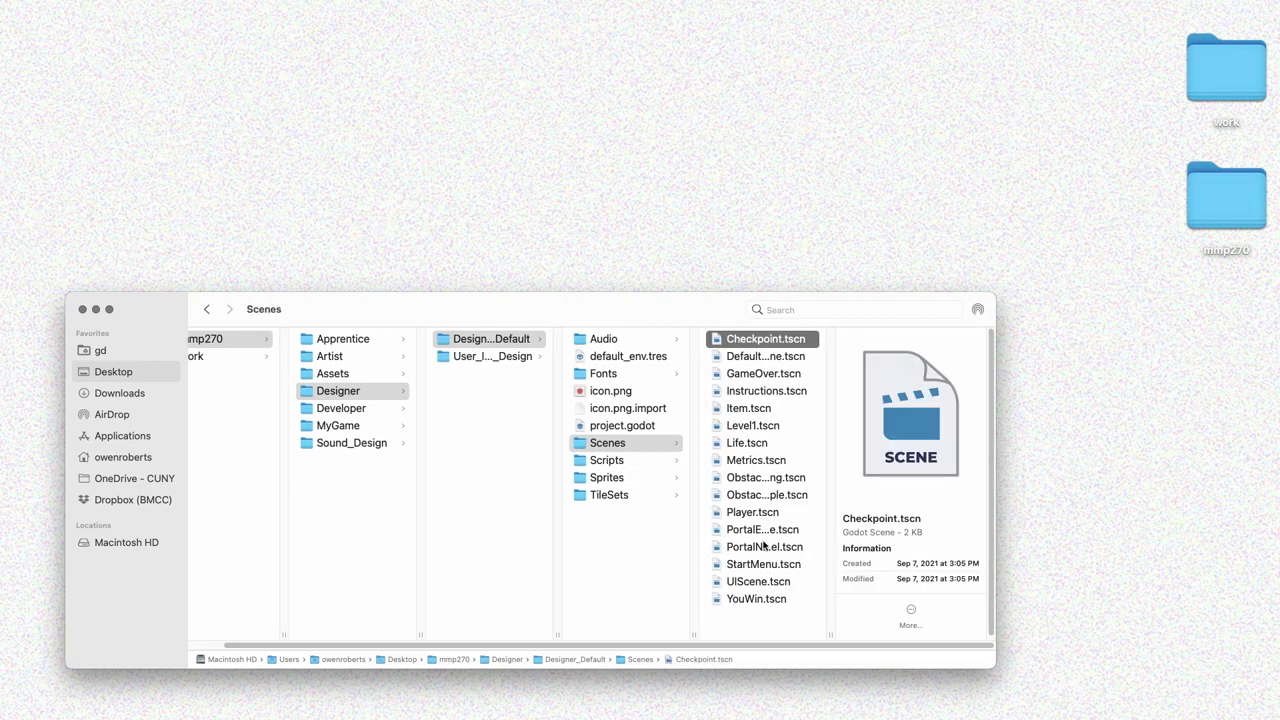
pyautogui.click(763, 531)
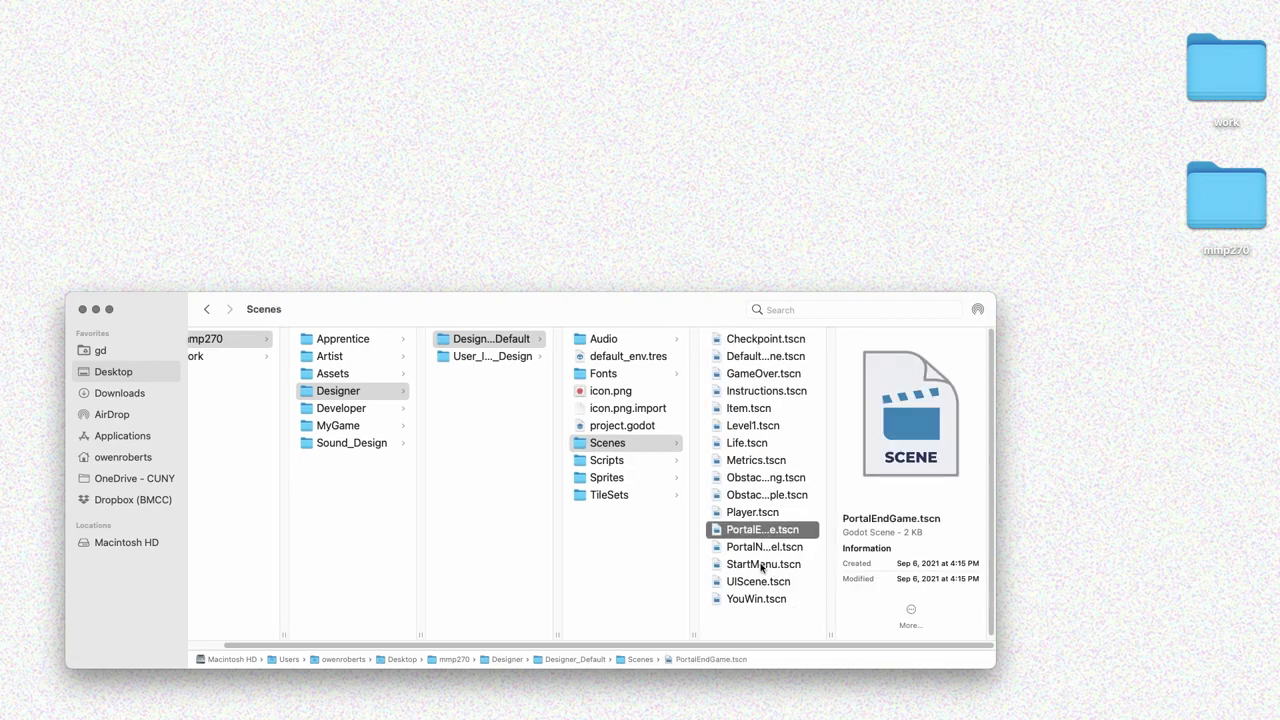
pyautogui.click(756, 548)
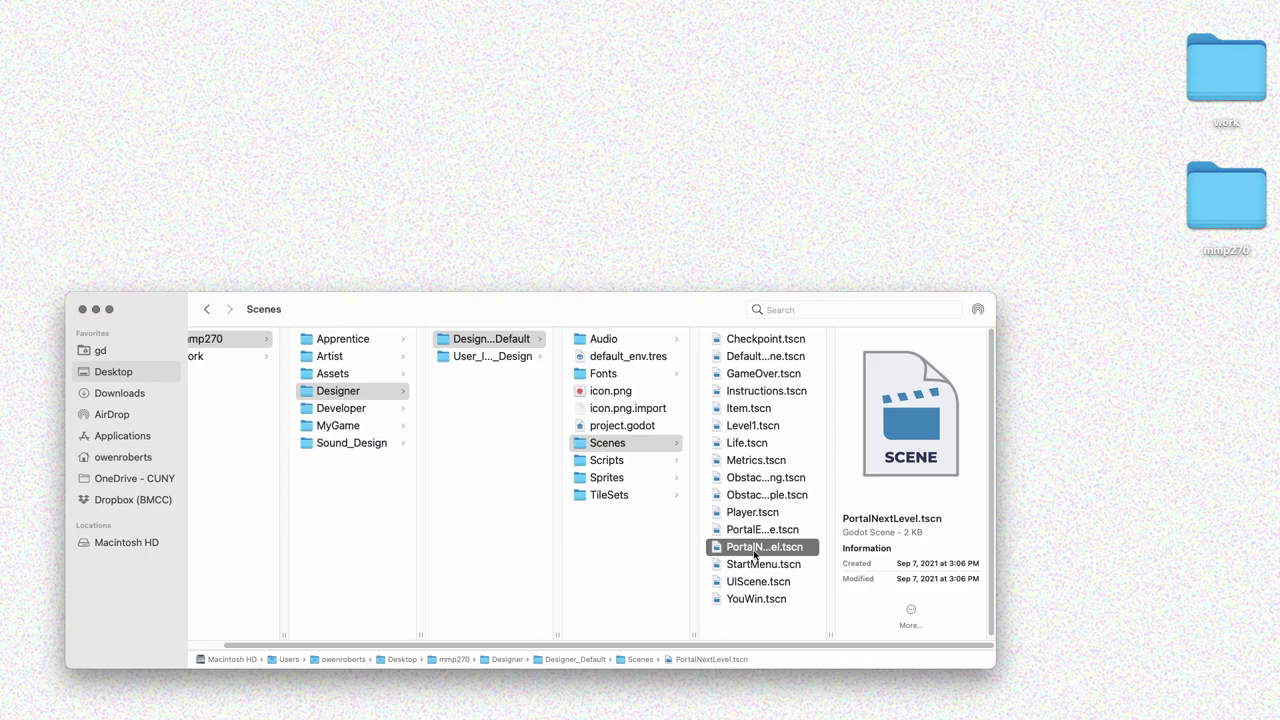
# Step: Preview the checkpoint and portal images in the Sprites folder of Designer_Default
pyautogui.click(630, 478)
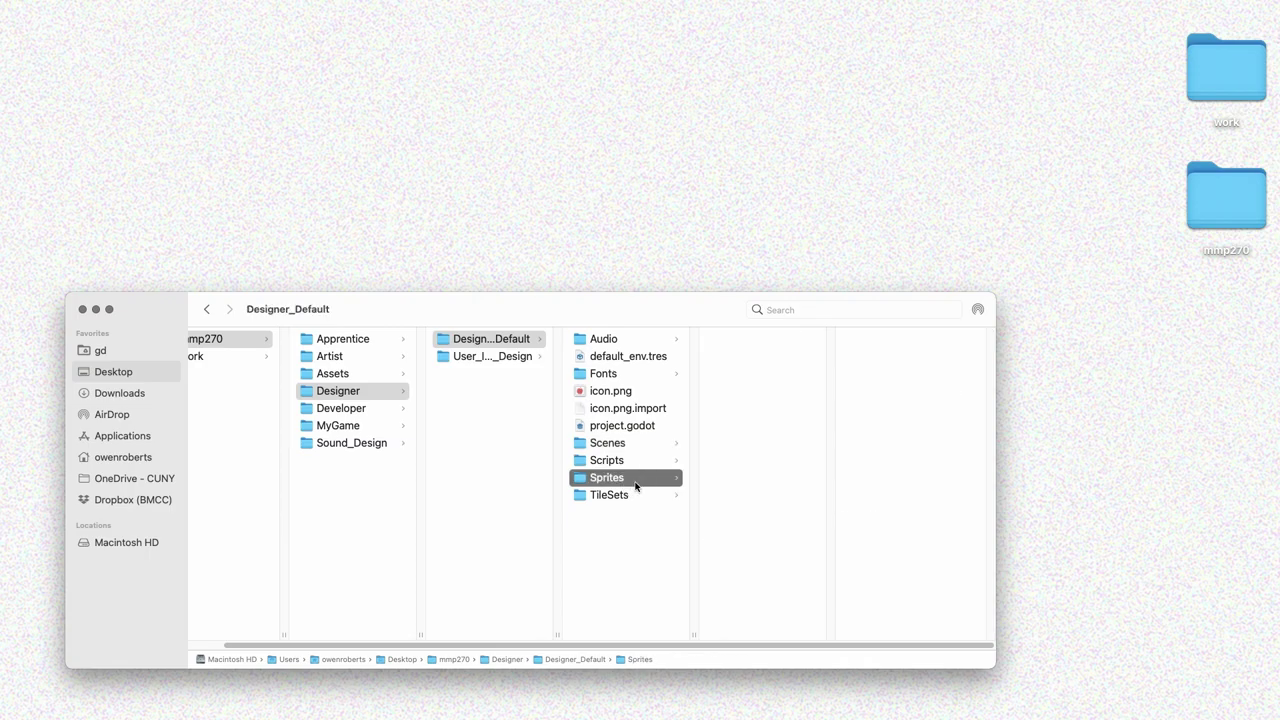
pyautogui.scroll(-2, 786, 474)
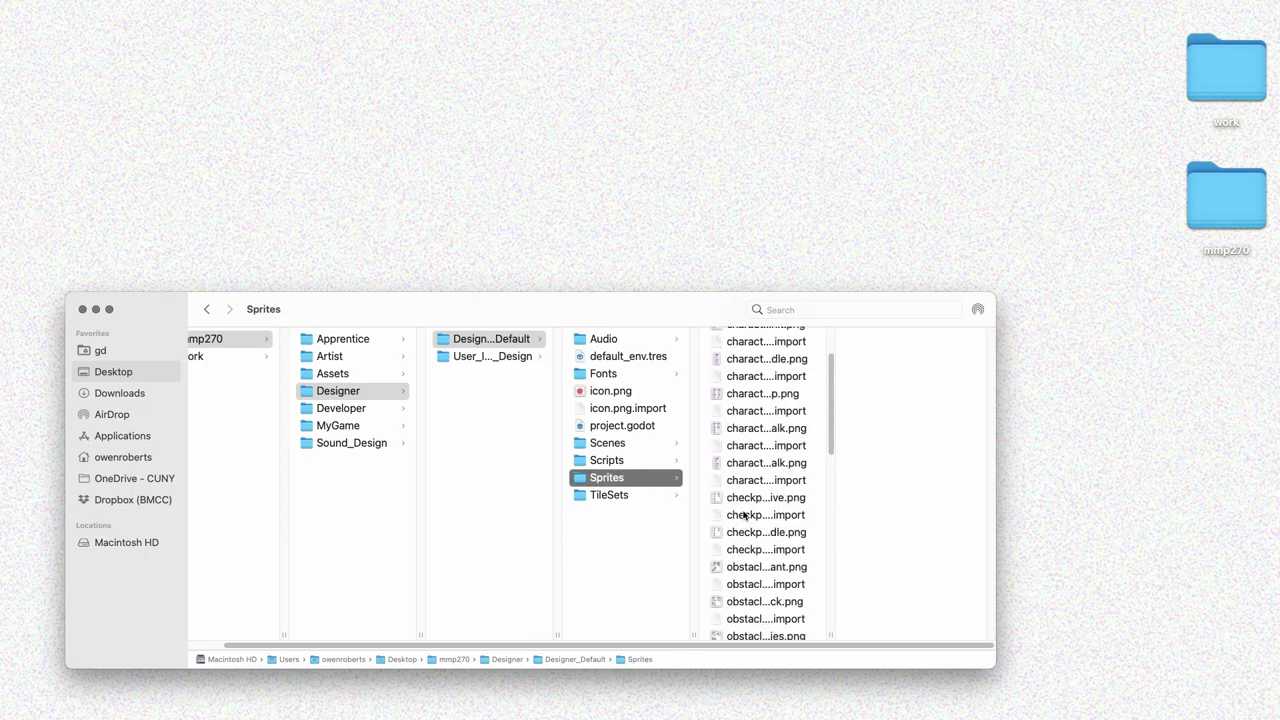
pyautogui.click(746, 498)
pyautogui.click(745, 532)
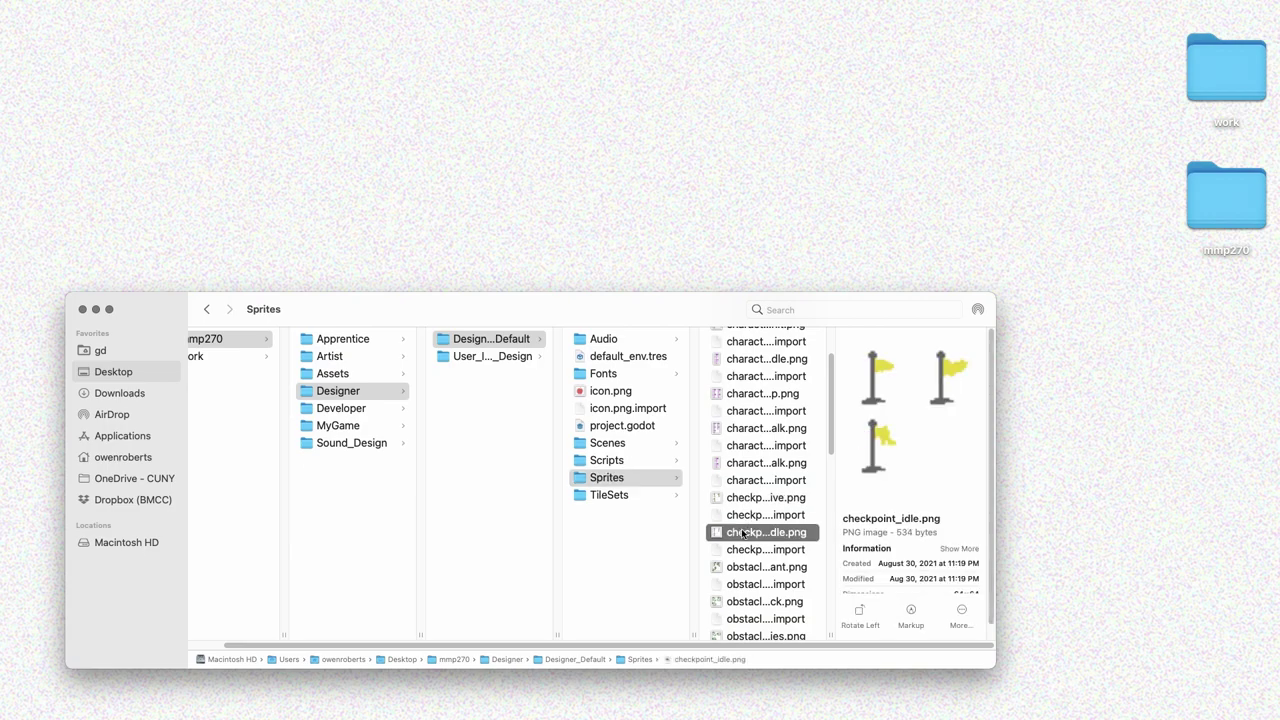
pyautogui.scroll(-5, 750, 530)
pyautogui.scroll(-3, 762, 515)
pyautogui.scroll(5, 763, 515)
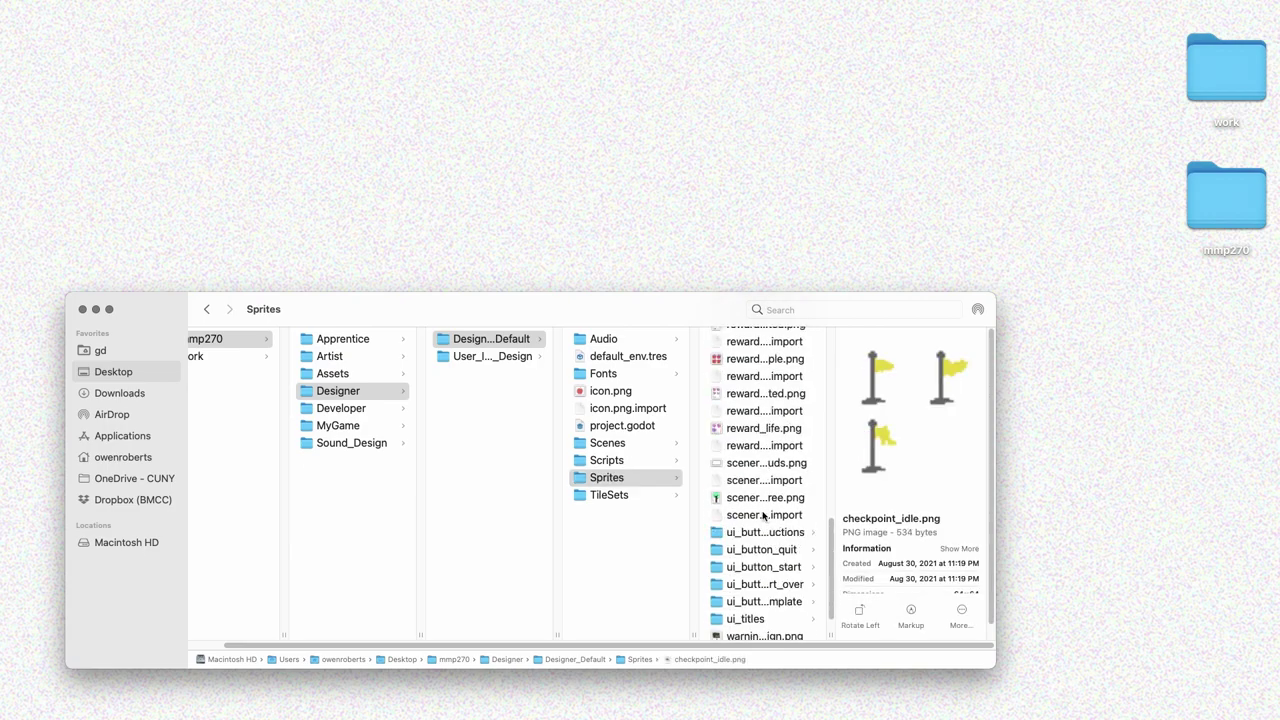
pyautogui.click(752, 370)
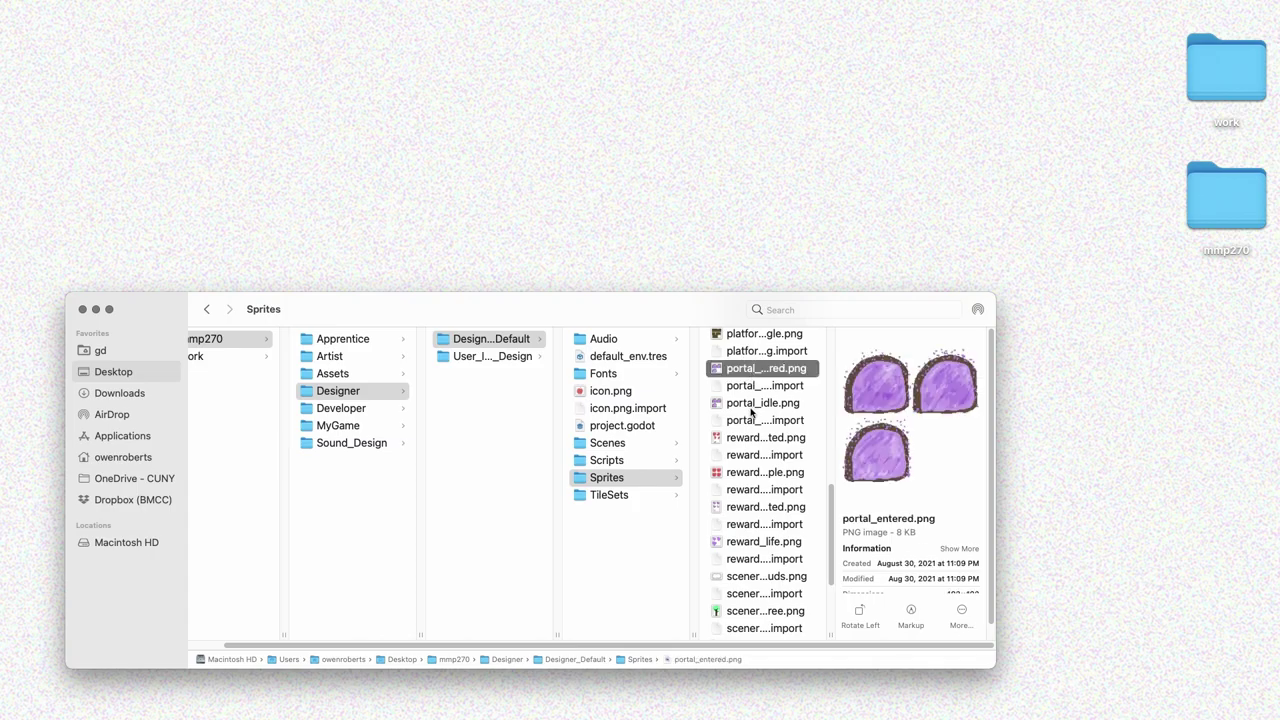
pyautogui.click(752, 405)
# Step: Locate Checkpoint.wav and Portal.wav in the Audio folder of Designer_Default
pyautogui.click(630, 343)
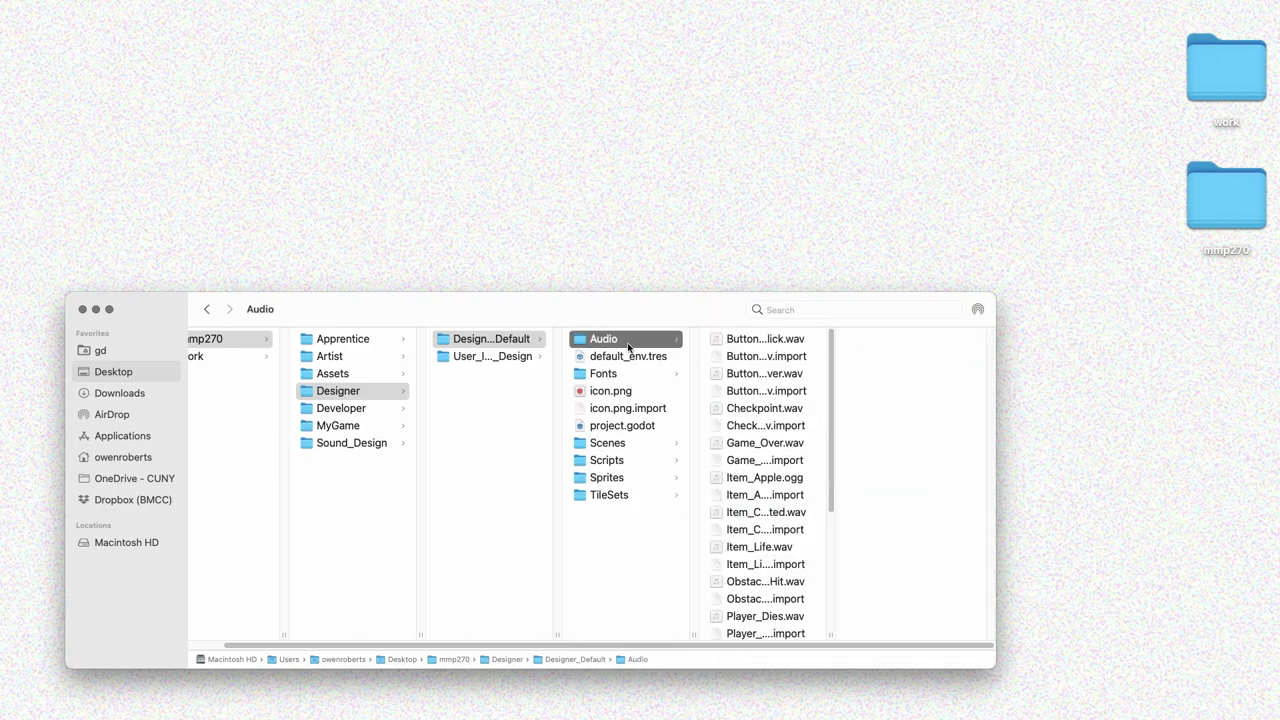
pyautogui.click(755, 412)
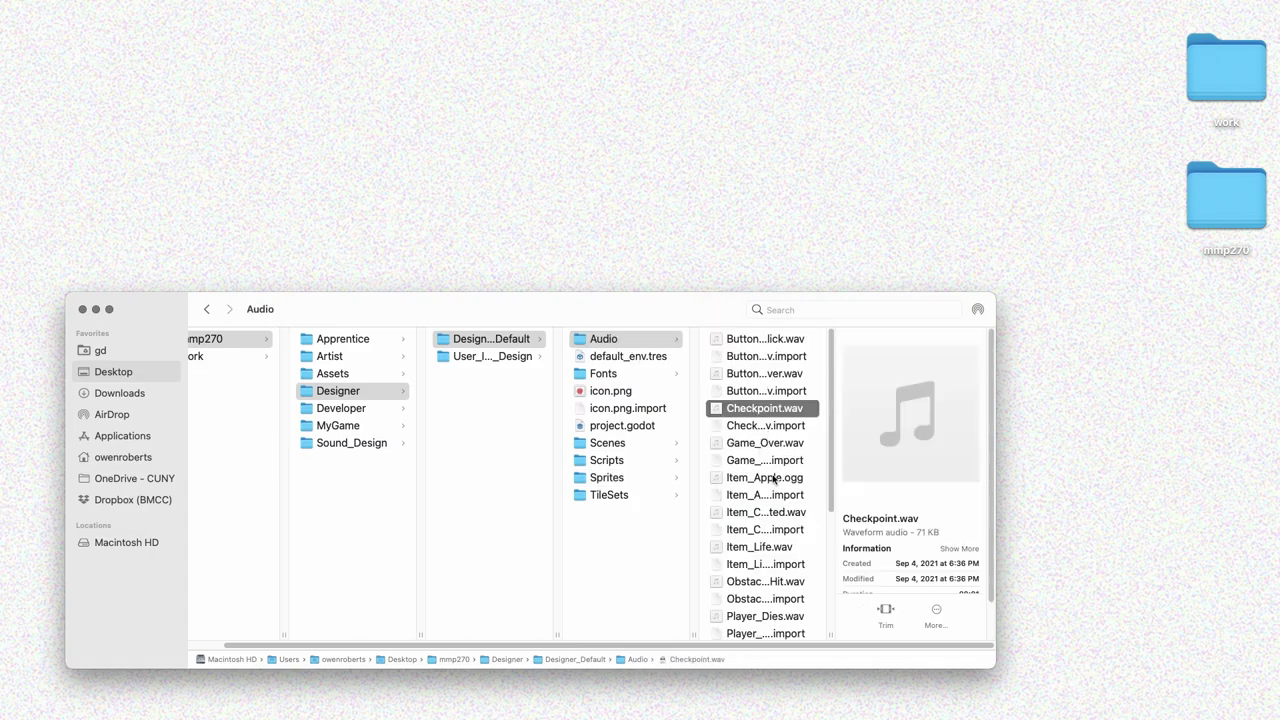
pyautogui.scroll(-5, 764, 546)
pyautogui.click(752, 538)
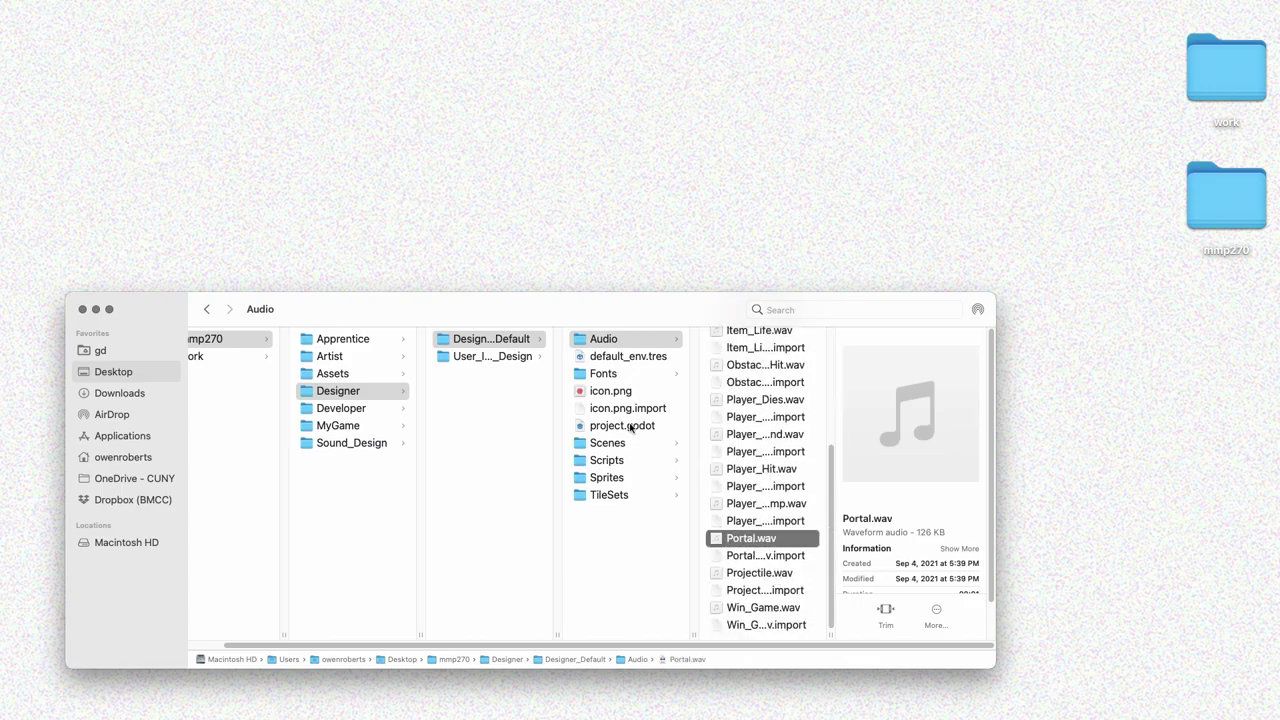
# Step: Preview the three checkpoint scripts and the two portal scripts in the Scripts folder of Designer_Default
pyautogui.click(625, 460)
pyautogui.click(763, 358)
pyautogui.click(757, 378)
pyautogui.click(759, 391)
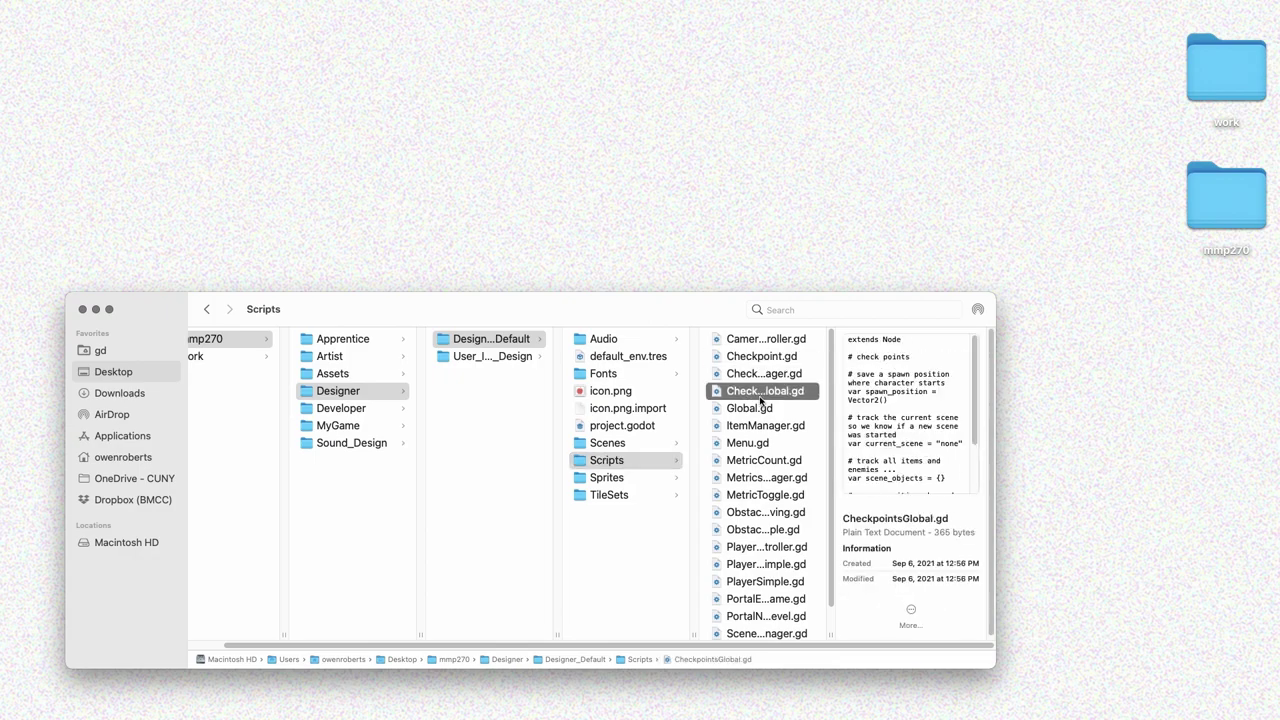
pyautogui.scroll(-1, 780, 512)
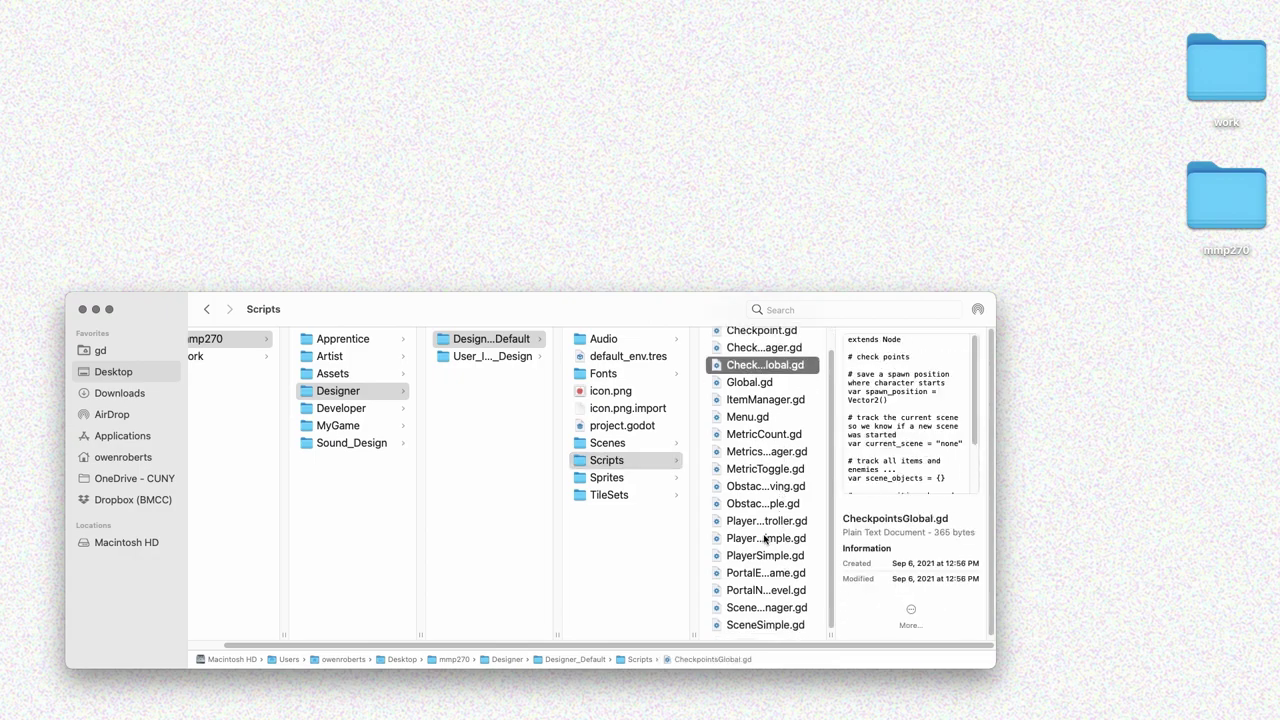
pyautogui.click(768, 573)
pyautogui.click(760, 590)
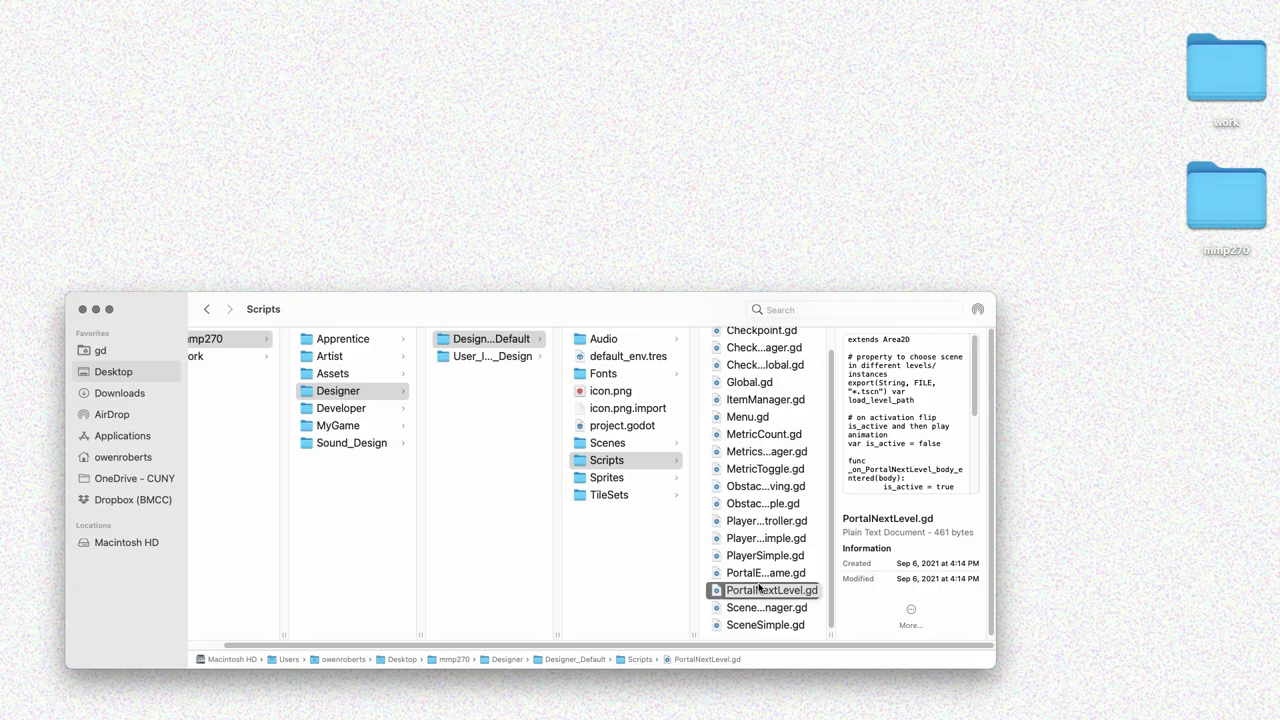
# Step: Open the Designer_Default project in Godot and load the Level1.tscn scene from its Scenes folder
pyautogui.click(623, 597)
pyautogui.doubleClick(617, 428)
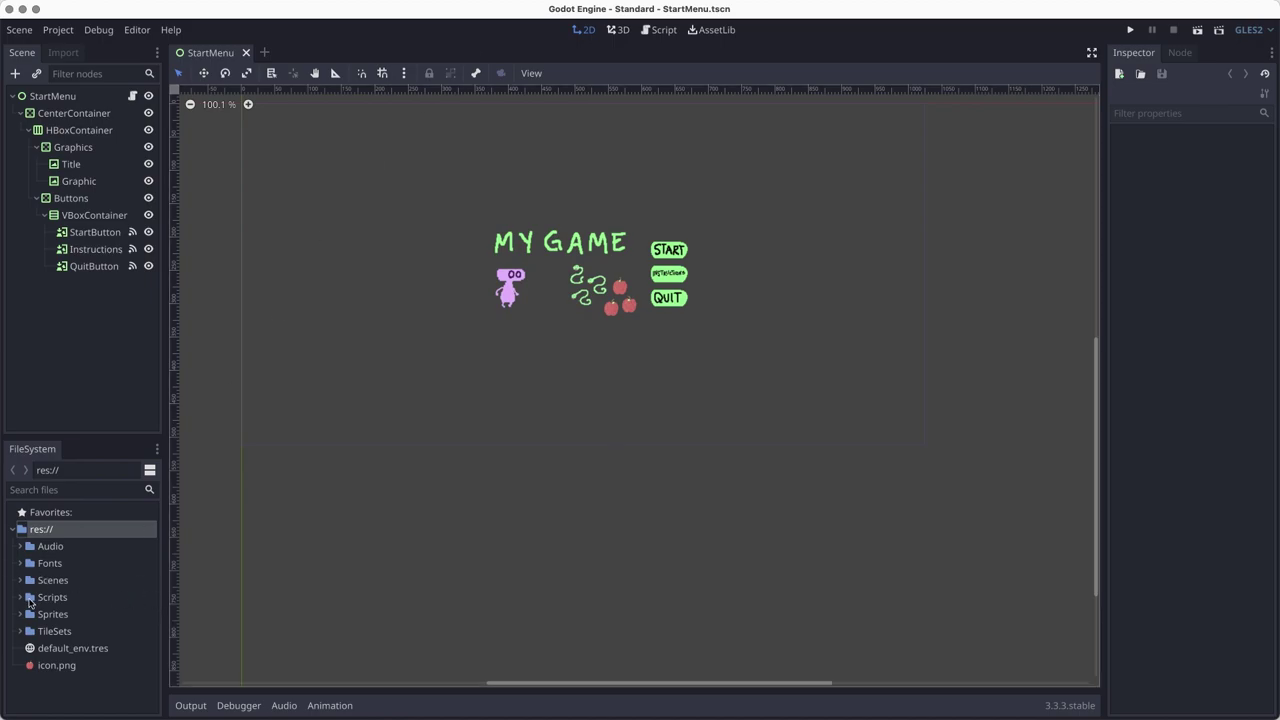
pyautogui.click(20, 580)
pyautogui.scroll(-1, 100, 592)
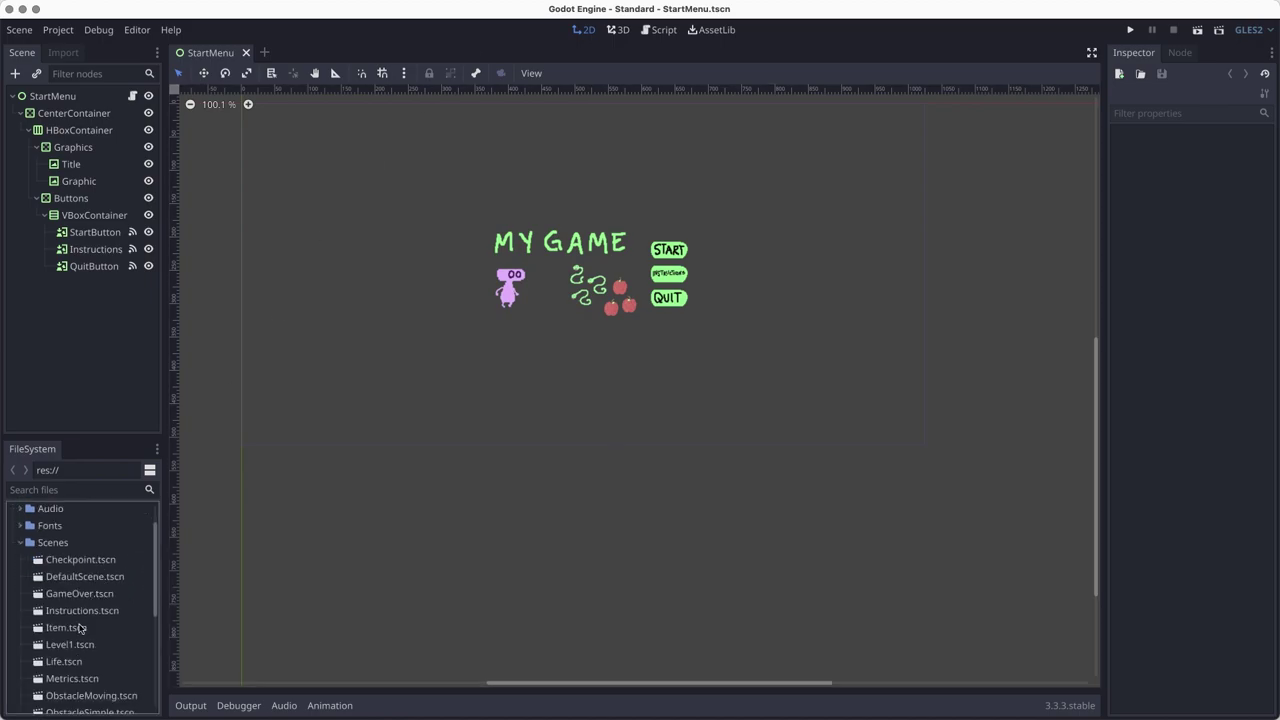
pyautogui.doubleClick(70, 644)
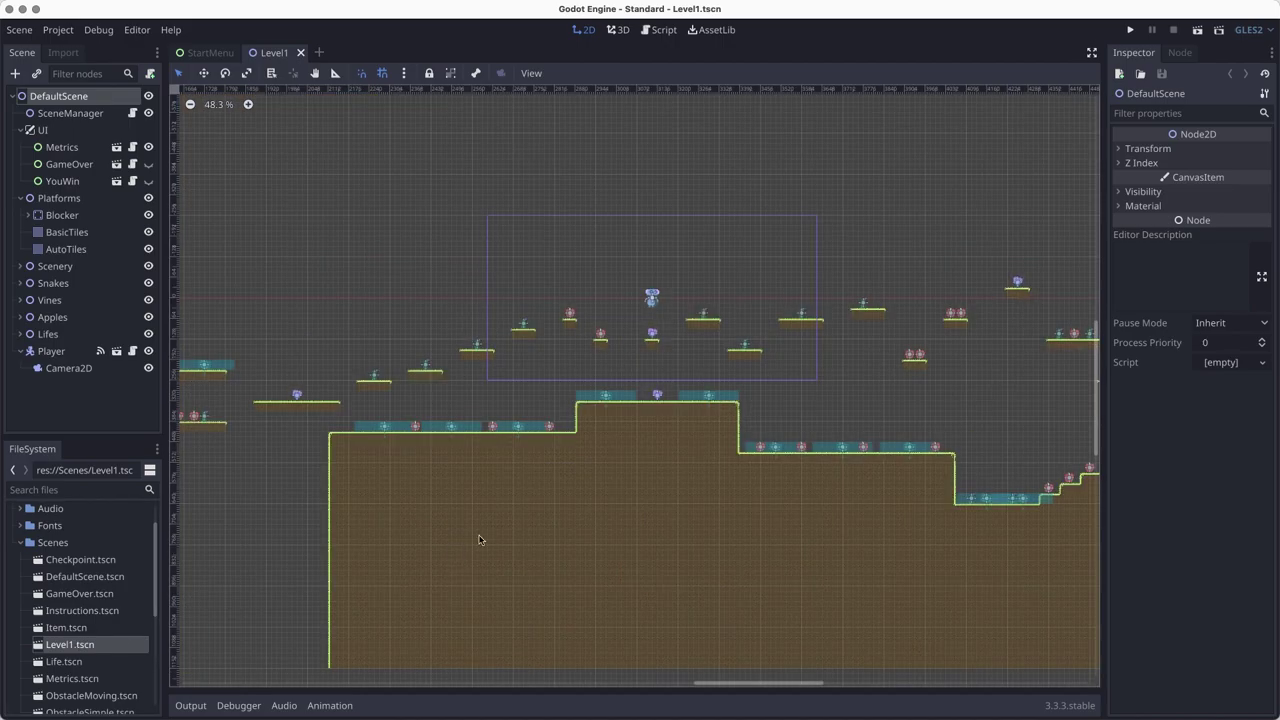
# Step: Set the X position of the Player node to 0 in the Level1 scene
pyautogui.hscroll(-5, 454, 557)
pyautogui.hscroll(4, 887, 496)
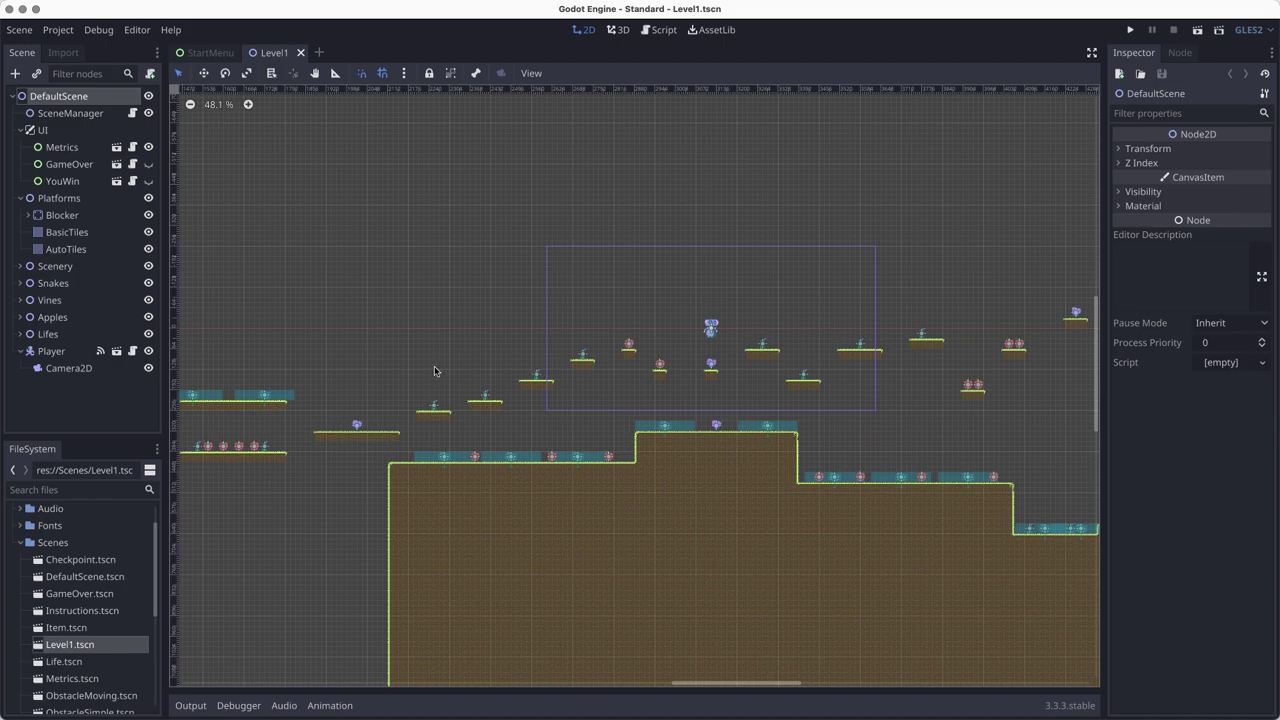
pyautogui.hscroll(5, 442, 370)
pyautogui.hscroll(-8, 656, 449)
pyautogui.hscroll(-1, 656, 449)
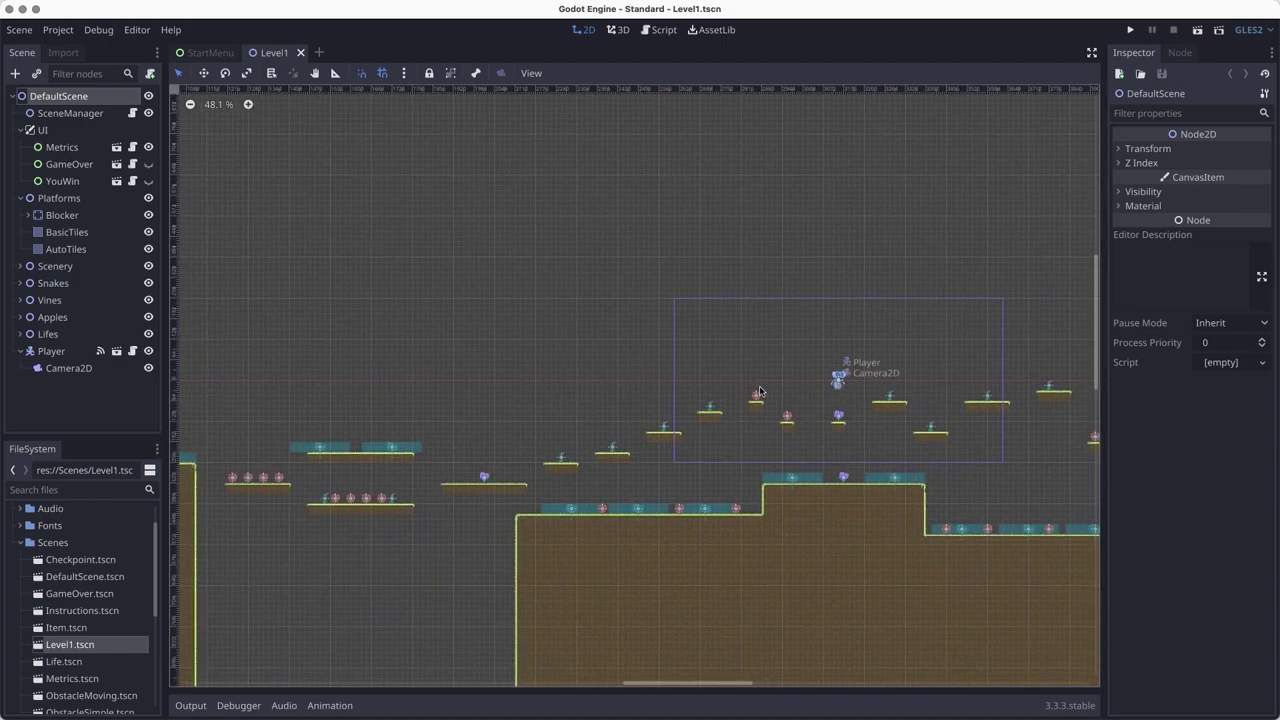
pyautogui.click(76, 351)
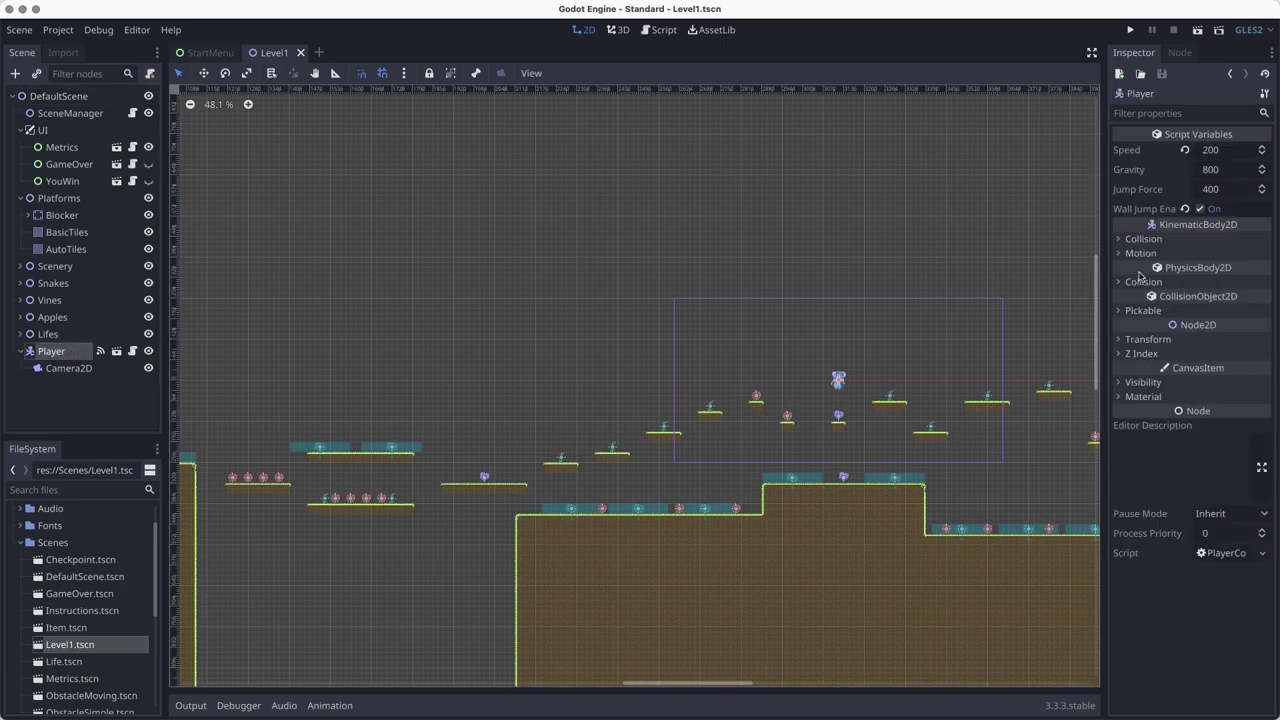
pyautogui.click(1155, 341)
pyautogui.click(1243, 355)
pyautogui.write('0')
pyautogui.press('Return')
pyautogui.scroll(-4, 723, 433)
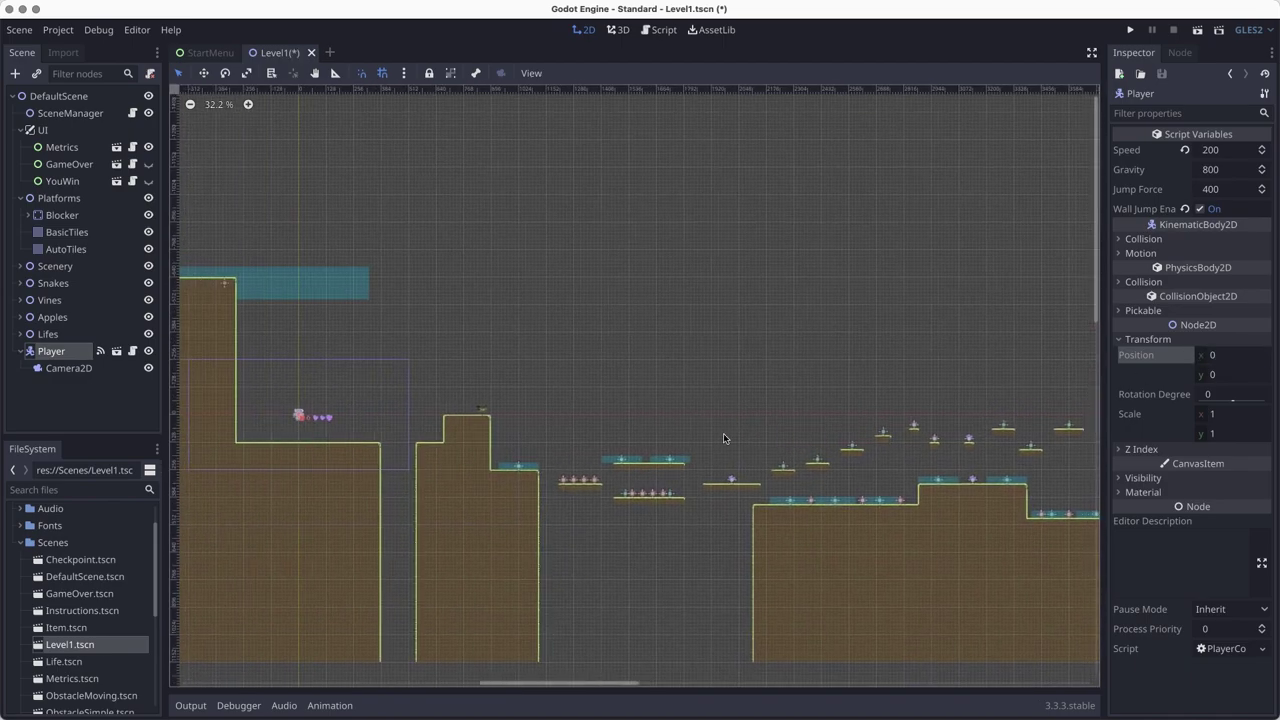
# Step: Check the Player's surroundings at the start of the level and save the Level1 scene
pyautogui.hscroll(-5, 916, 432)
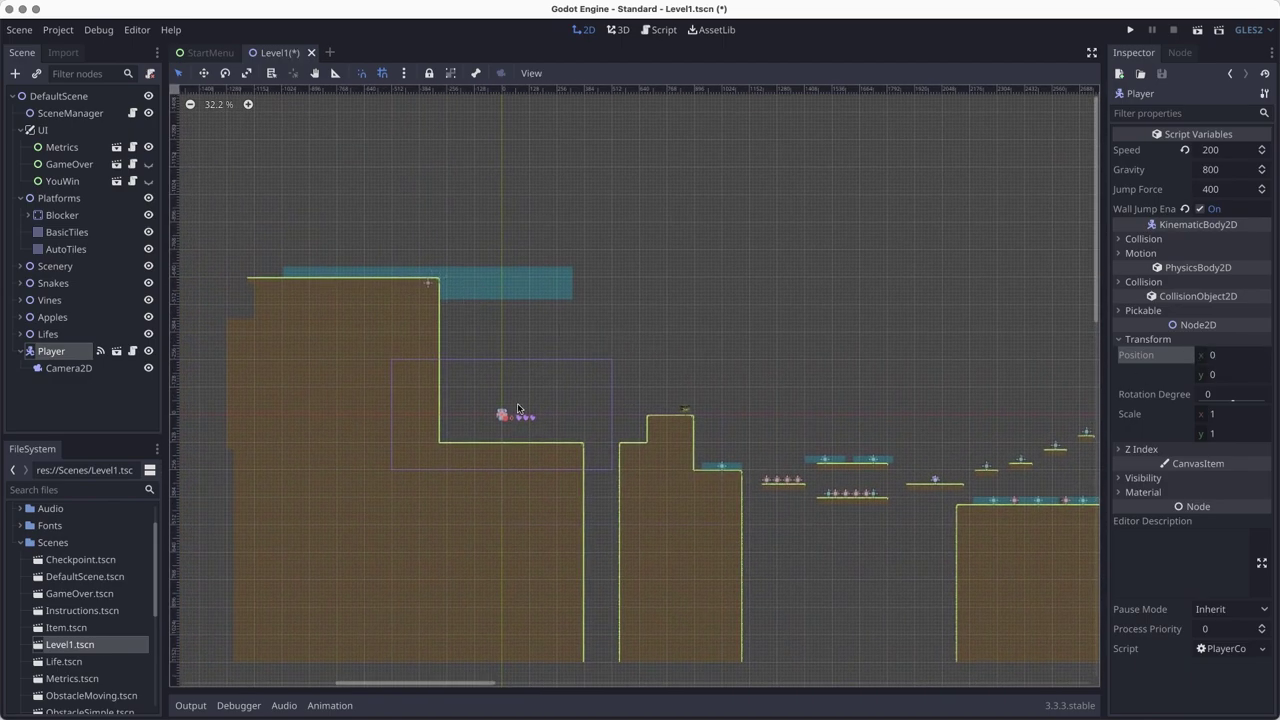
pyautogui.scroll(12, 500, 415)
pyautogui.scroll(-5, 567, 493)
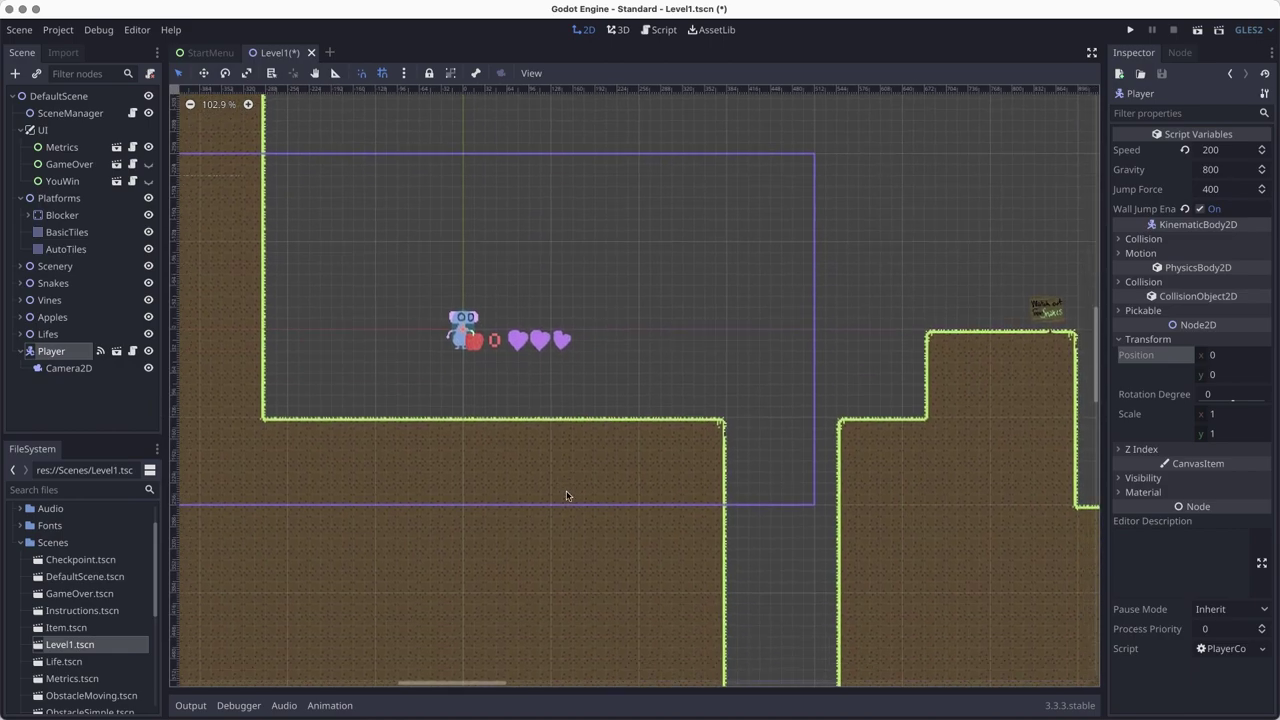
pyautogui.scroll(-4, 843, 573)
pyautogui.hscroll(5, 523, 480)
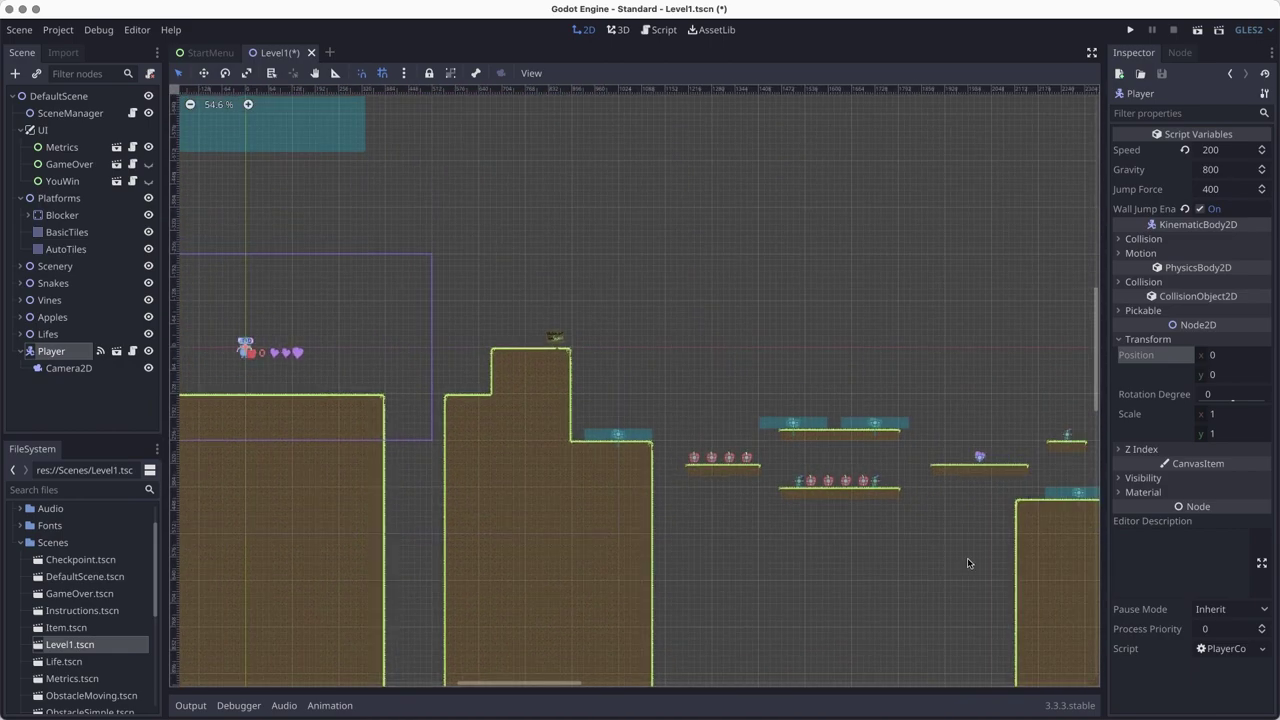
pyautogui.press('super+s')
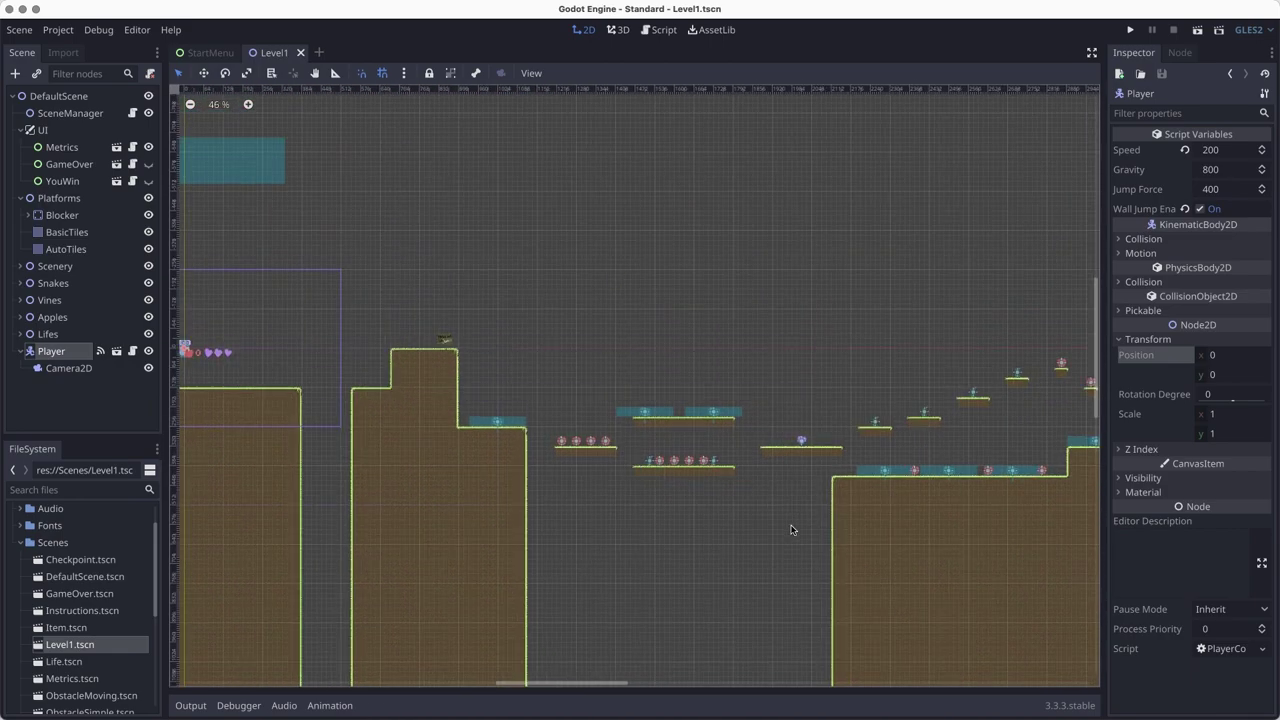
# Step: Collapse the Platforms and UI branches of the scene tree and bring the level's starting area into view
pyautogui.click(20, 198)
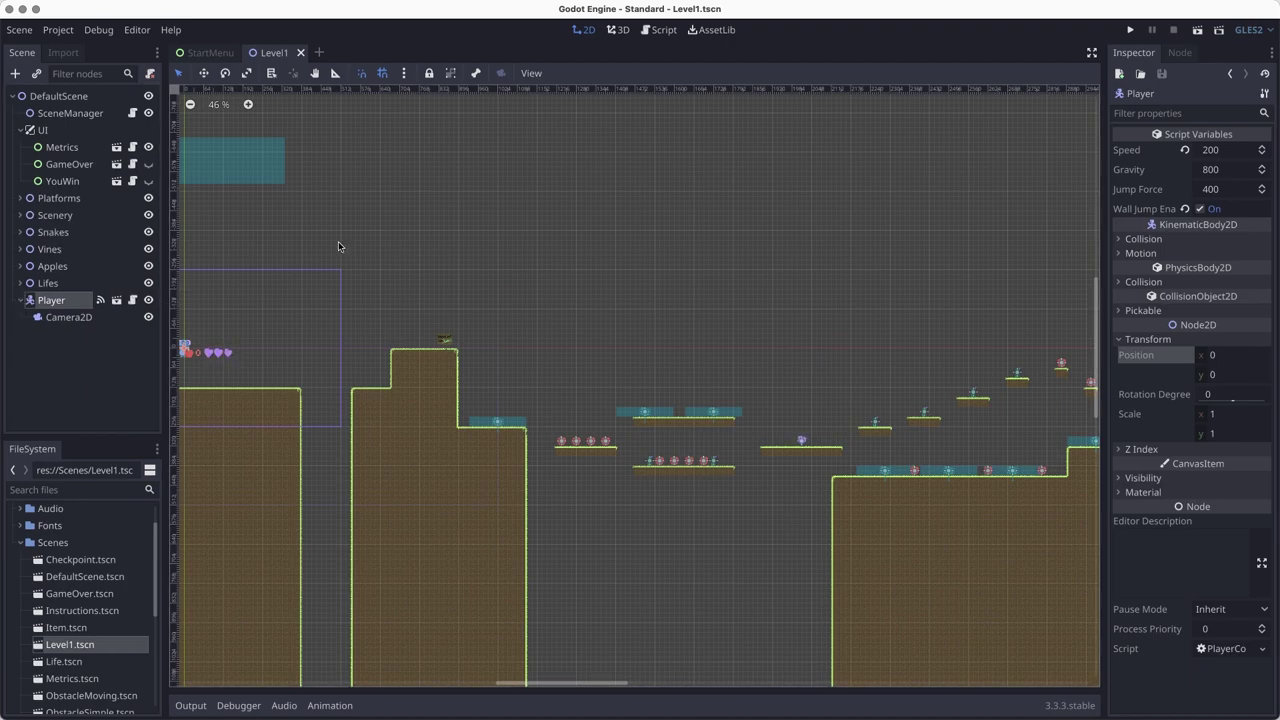
pyautogui.click(17, 133)
pyautogui.click(18, 131)
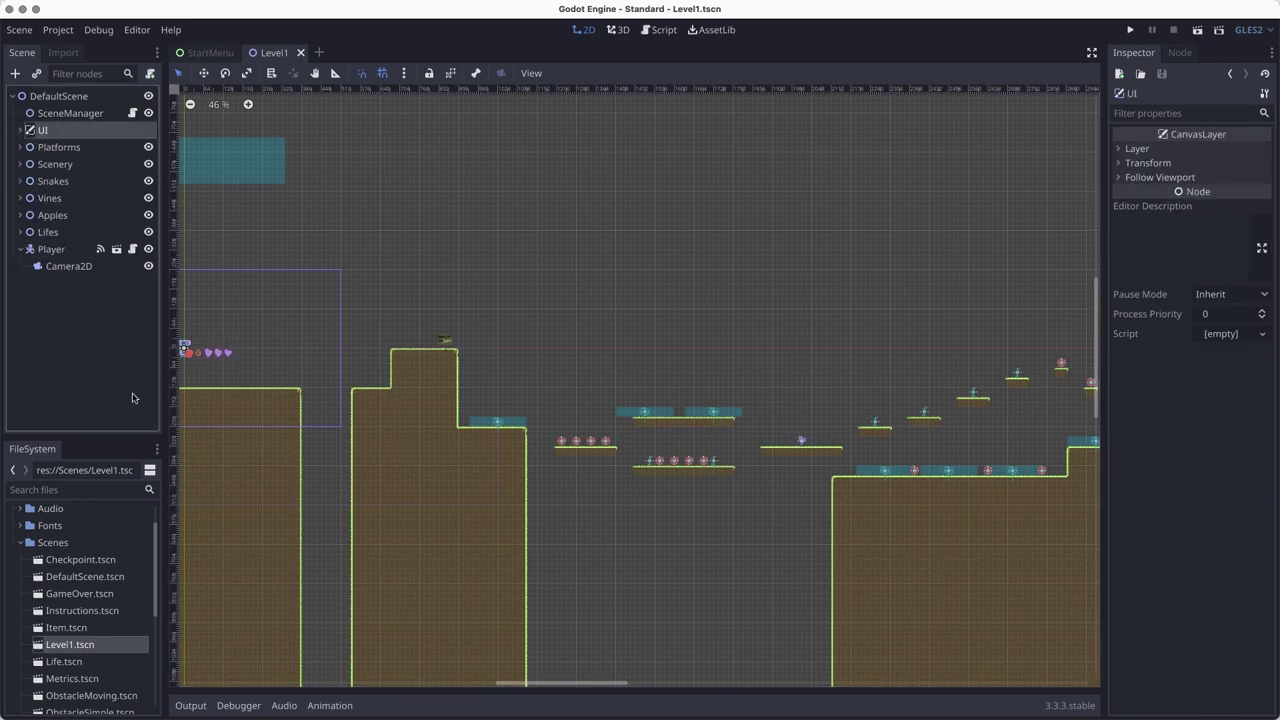
pyautogui.hscroll(-5, 483, 413)
pyautogui.scroll(2, 483, 413)
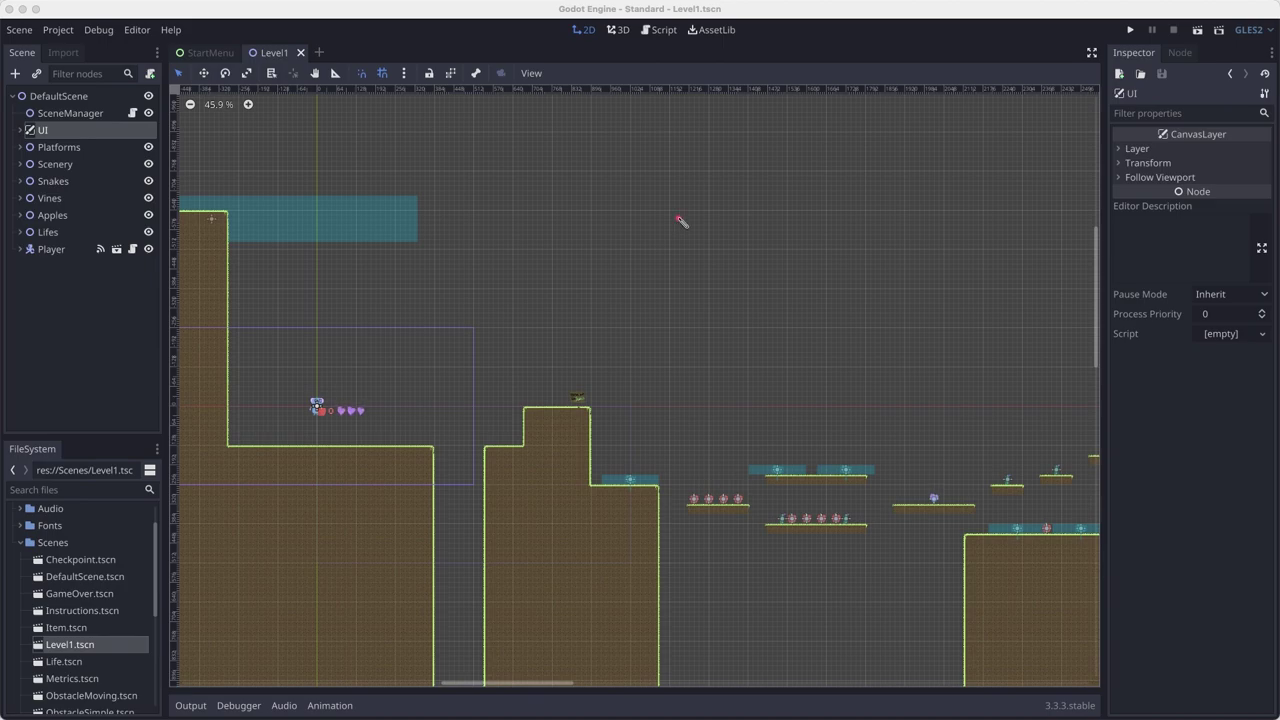
pyautogui.press('k')
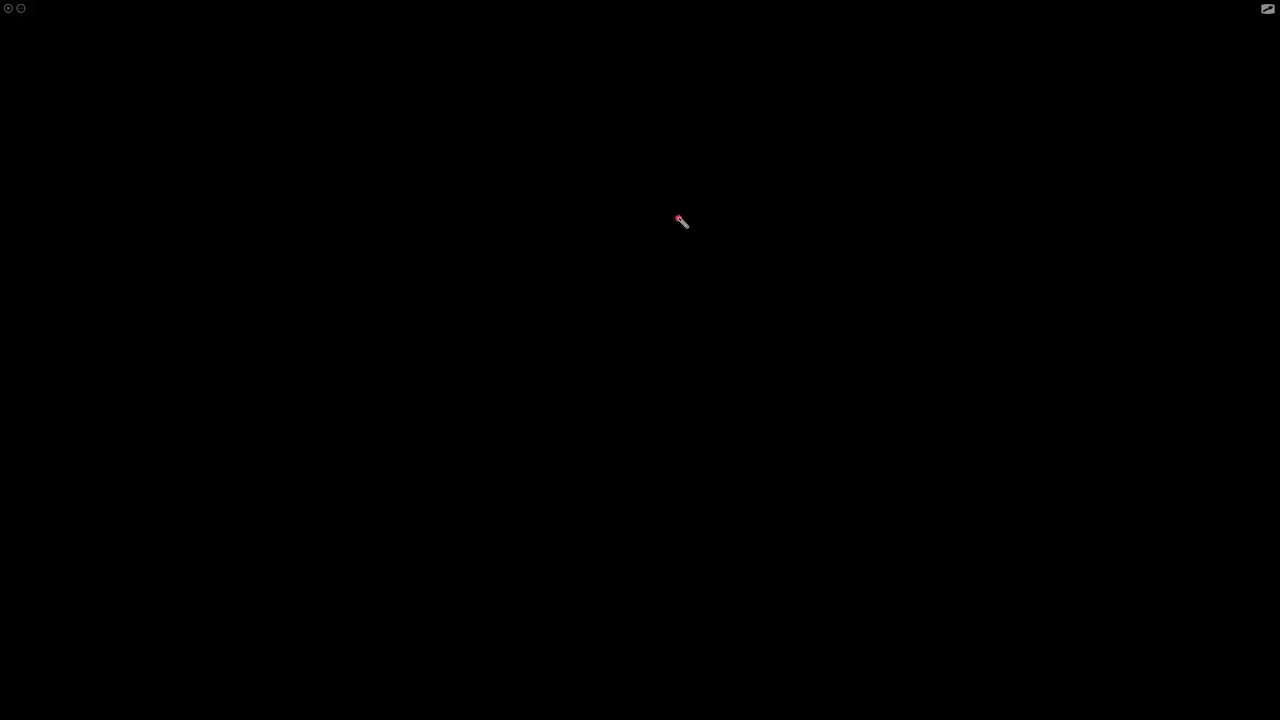
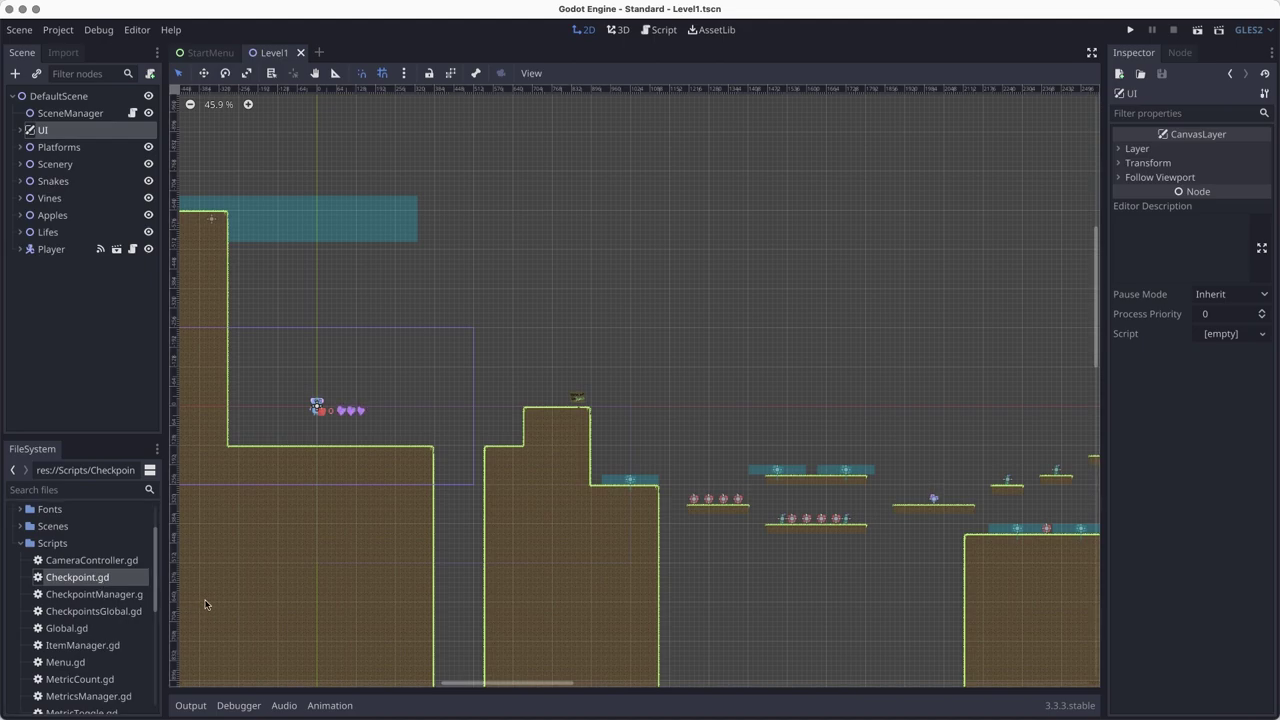
# Step: Remove the CheckpointsGlobal entry from the AutoLoad list in the project settings
pyautogui.click(90, 595)
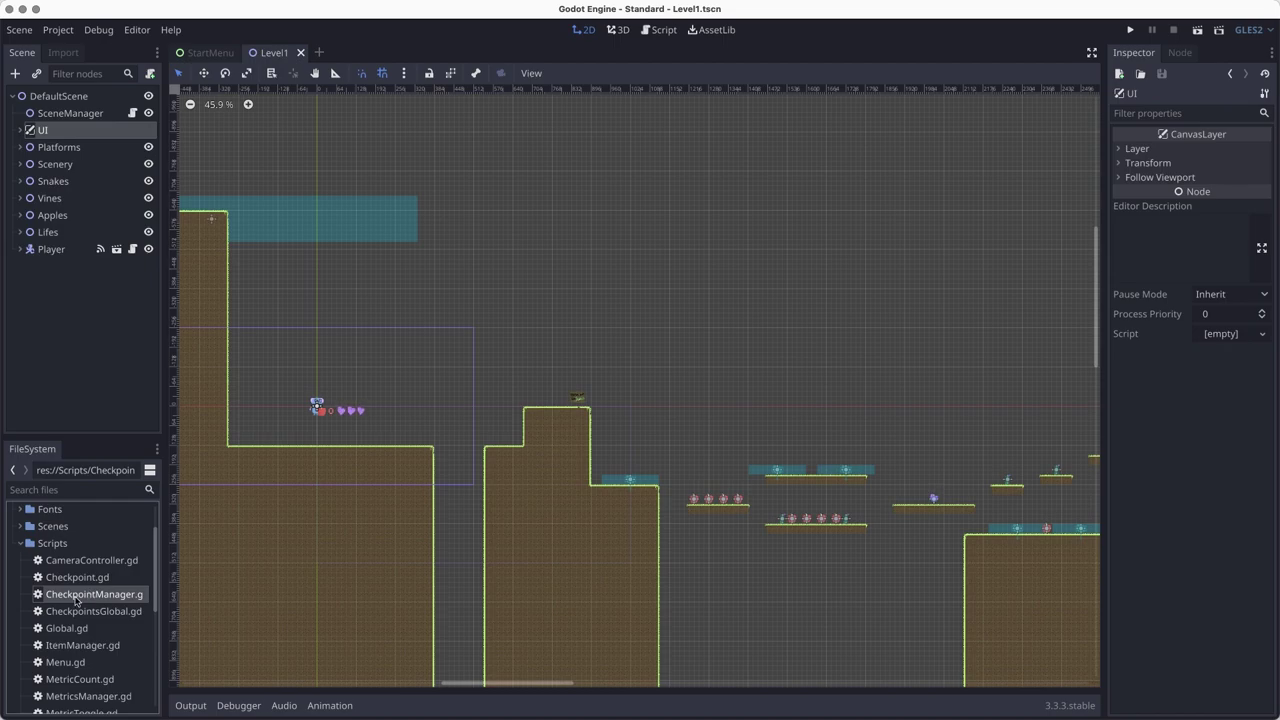
pyautogui.click(80, 615)
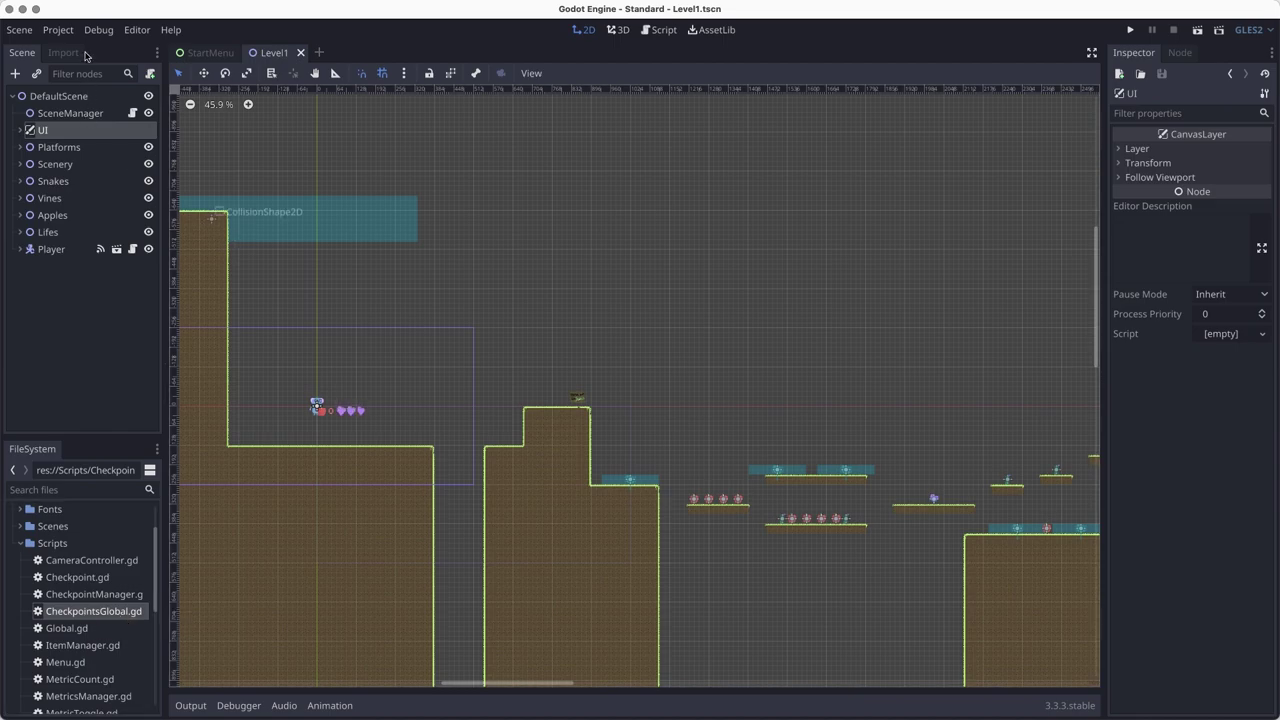
pyautogui.click(58, 30)
pyautogui.click(80, 50)
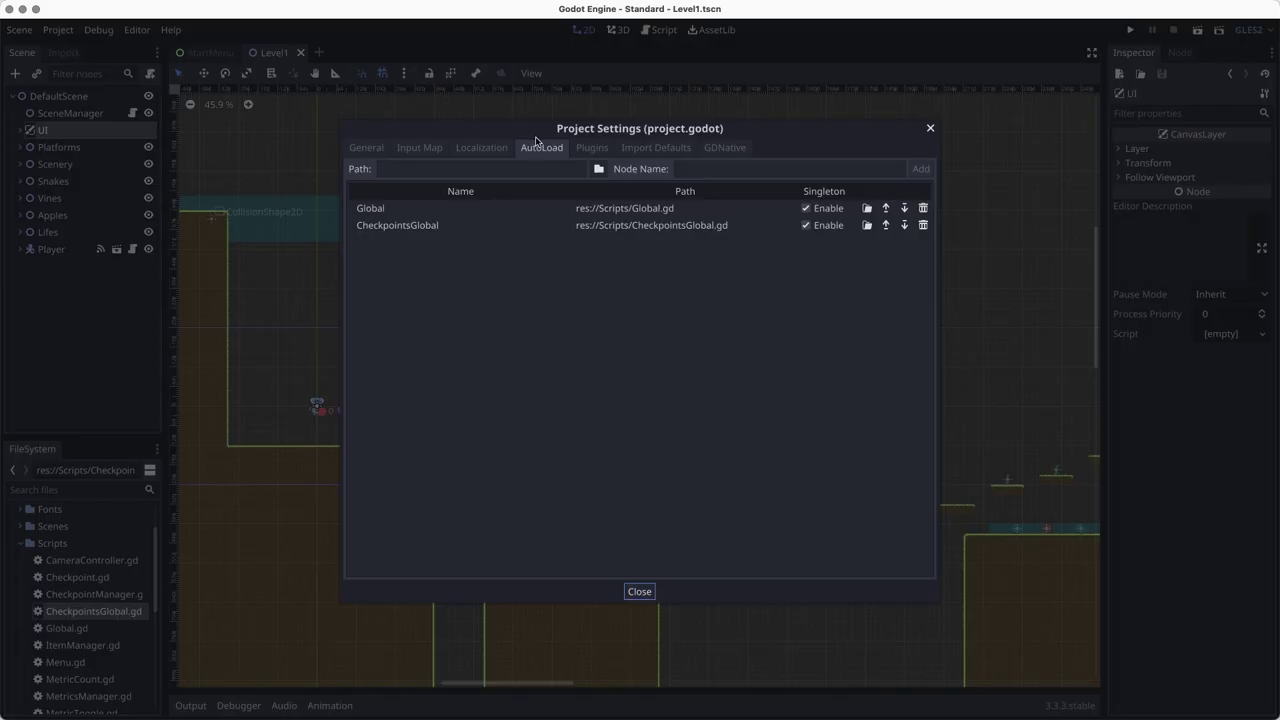
pyautogui.click(405, 229)
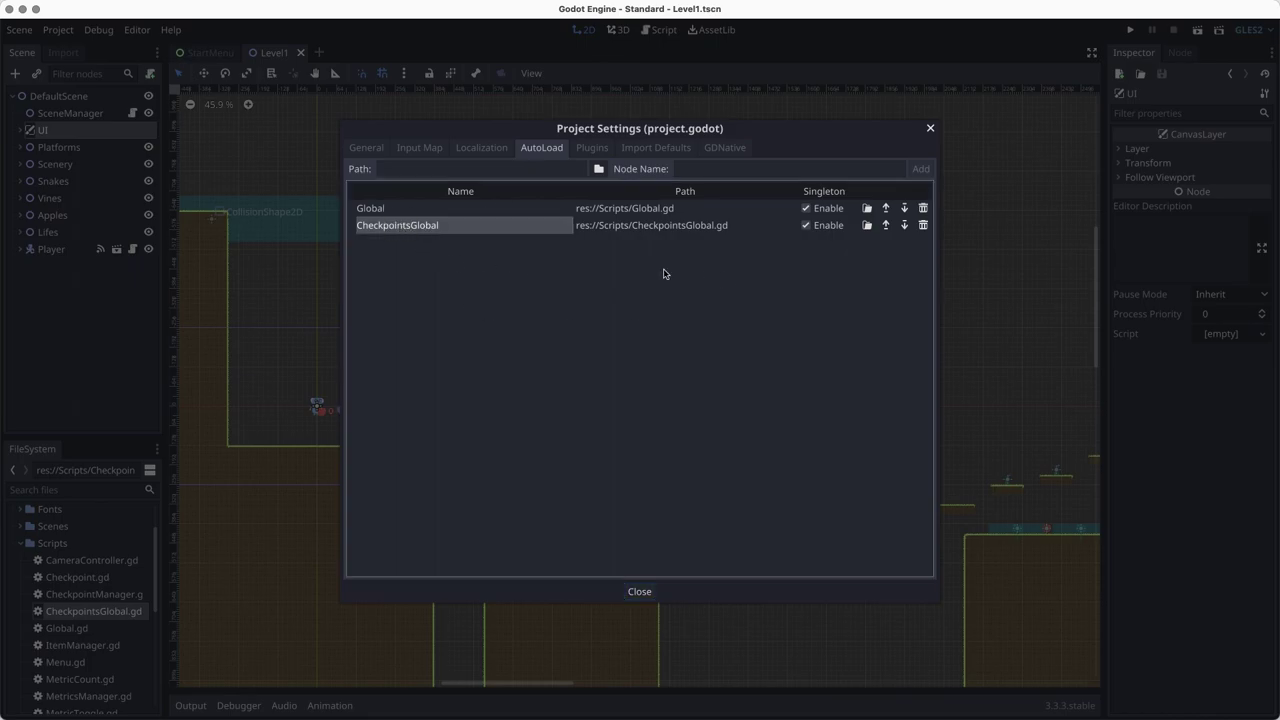
pyautogui.click(923, 225)
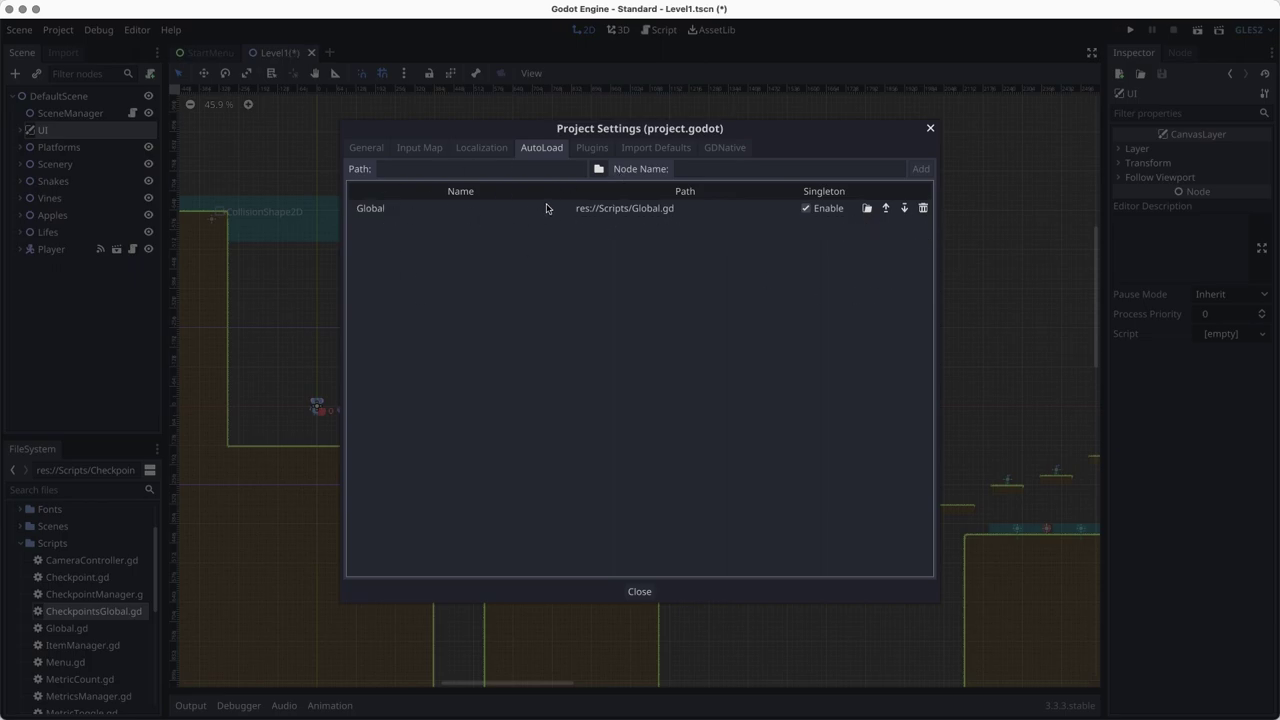
# Step: Register res://Scripts/CheckpointsGlobal.gd as an enabled AutoLoad singleton with the node name CheckpointsGlobal, then save the scene
pyautogui.click(598, 168)
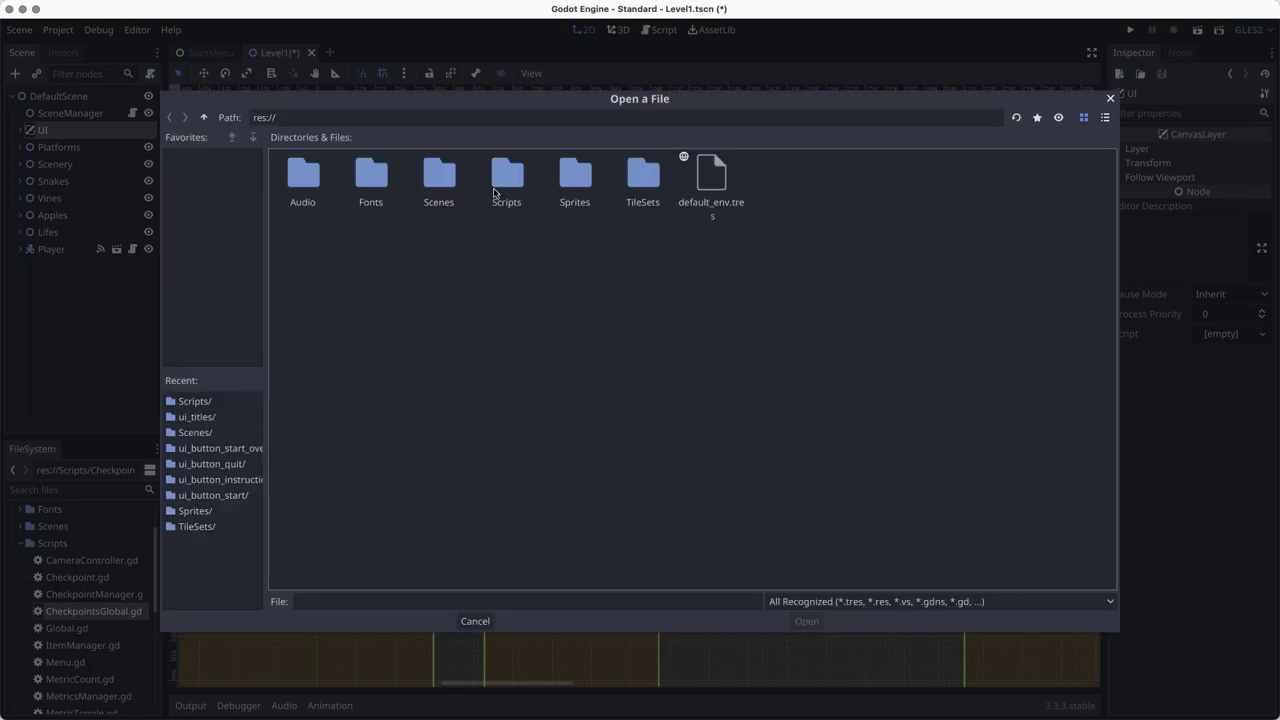
pyautogui.doubleClick(527, 183)
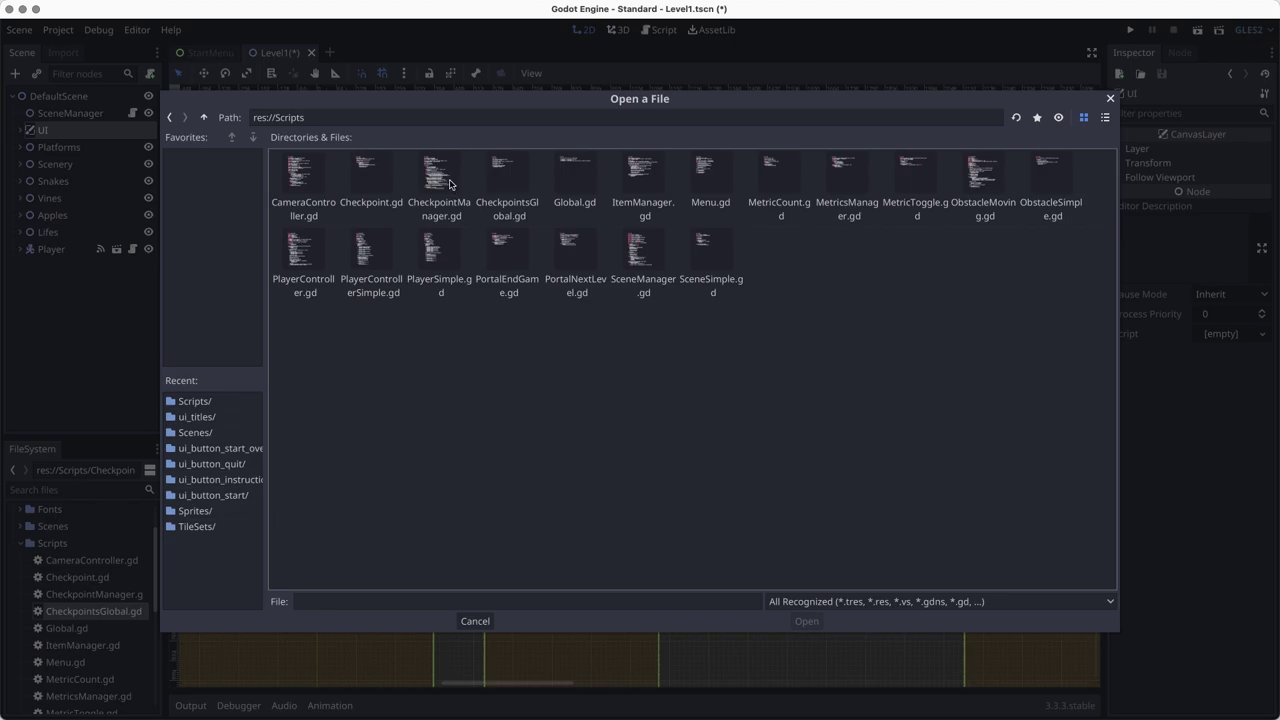
pyautogui.click(505, 184)
pyautogui.click(806, 621)
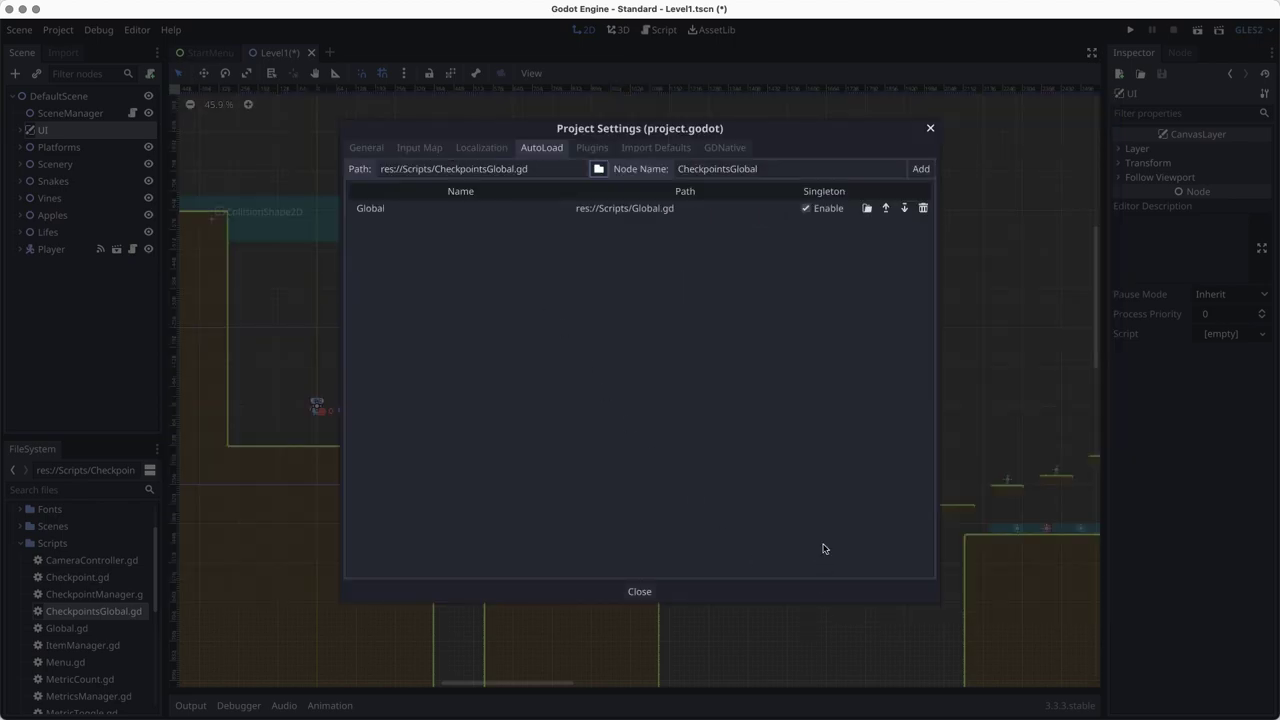
pyautogui.moveTo(677, 169); pyautogui.dragTo(758, 169)
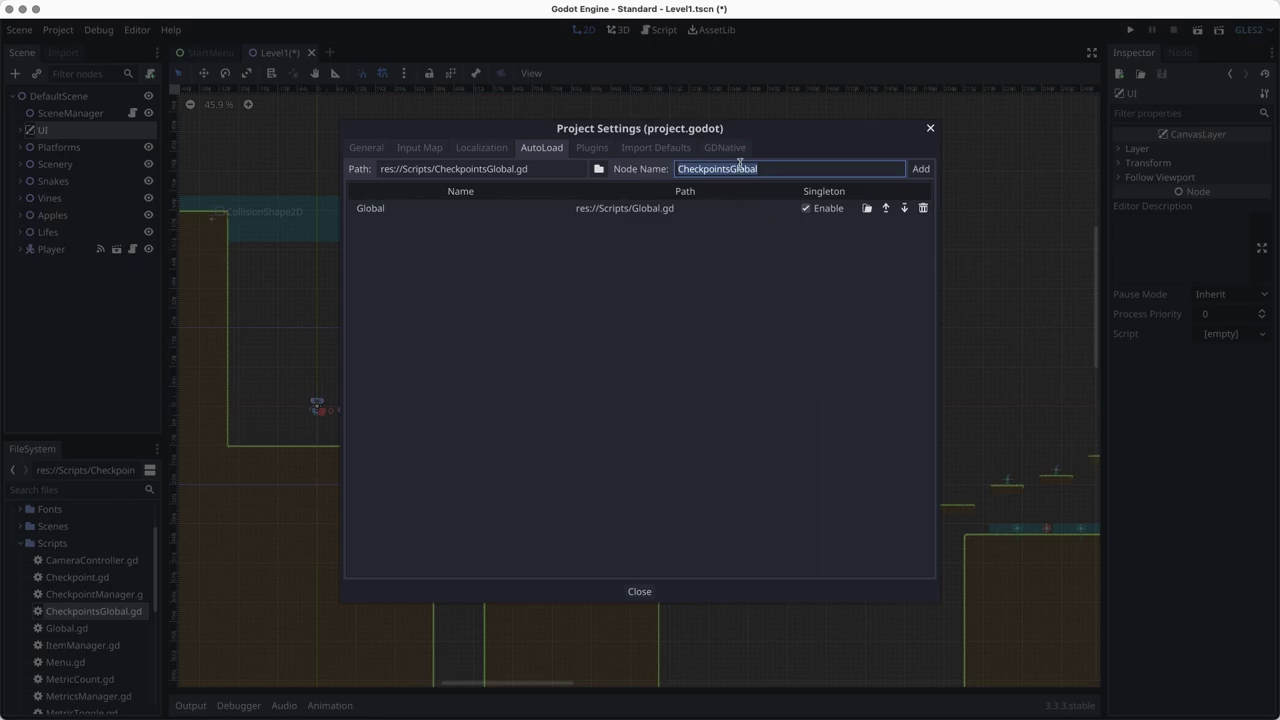
pyautogui.click(921, 170)
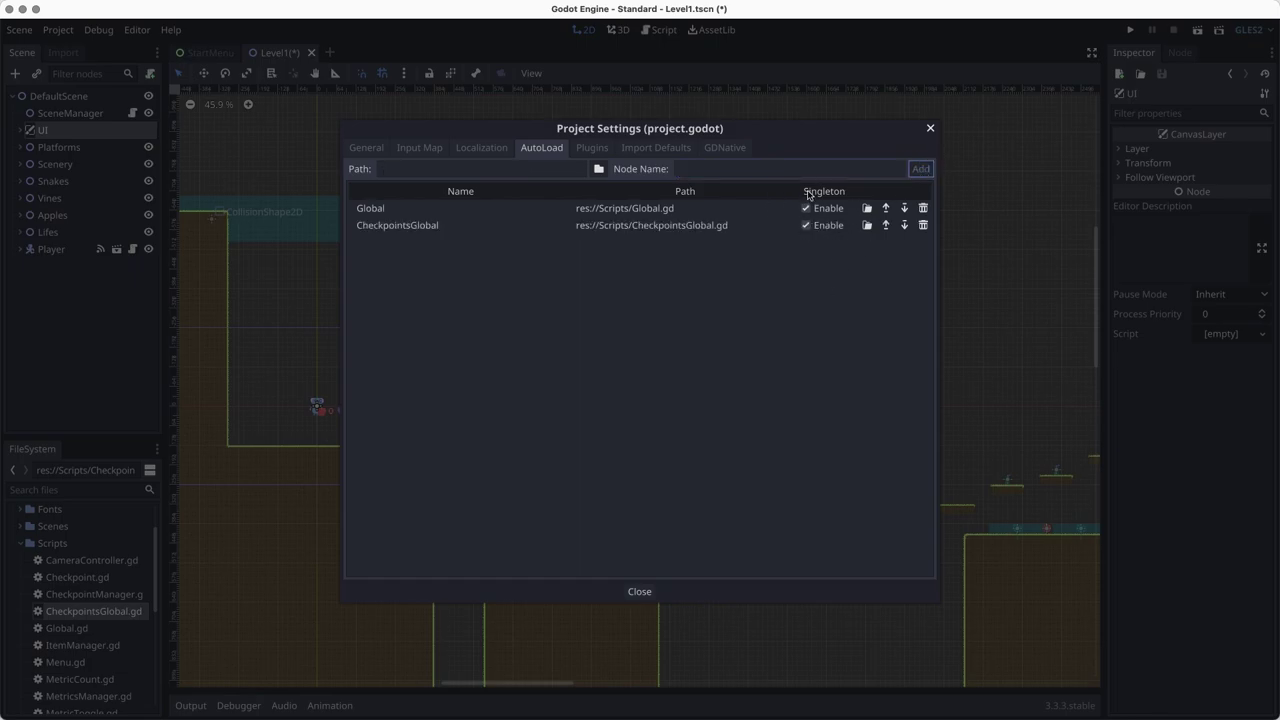
pyautogui.click(804, 226)
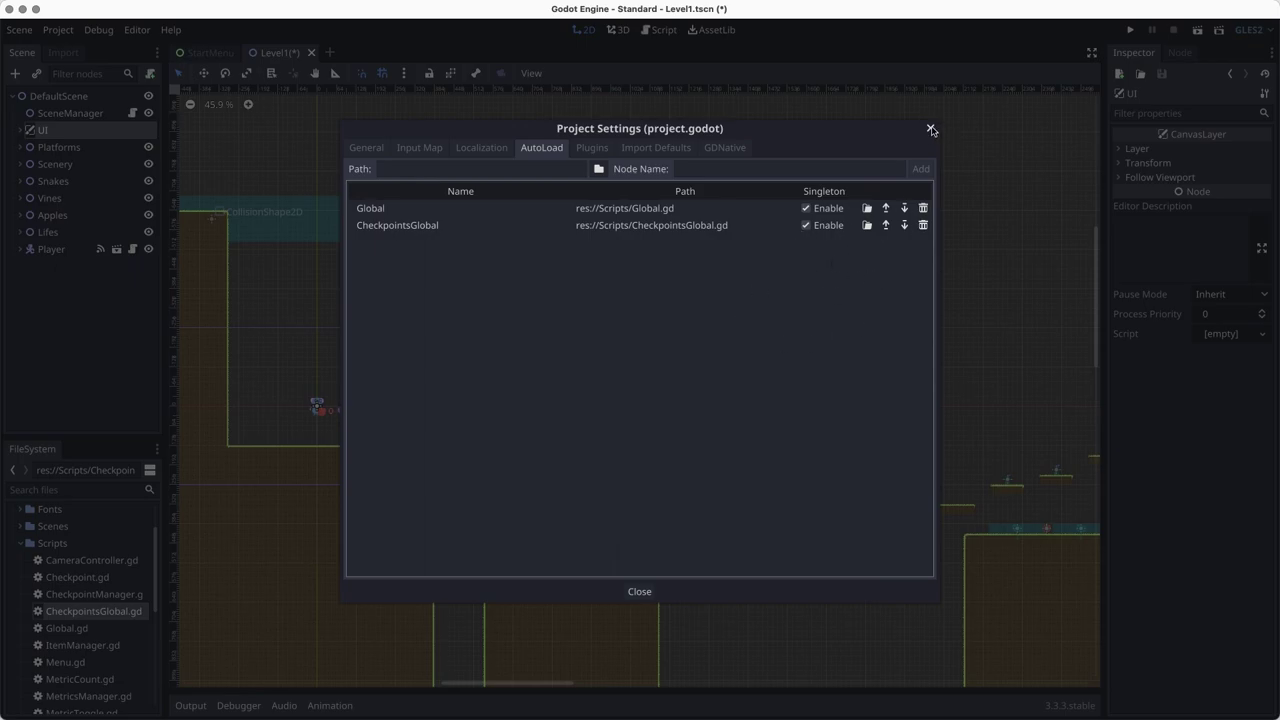
pyautogui.click(639, 591)
pyautogui.press('super+s')
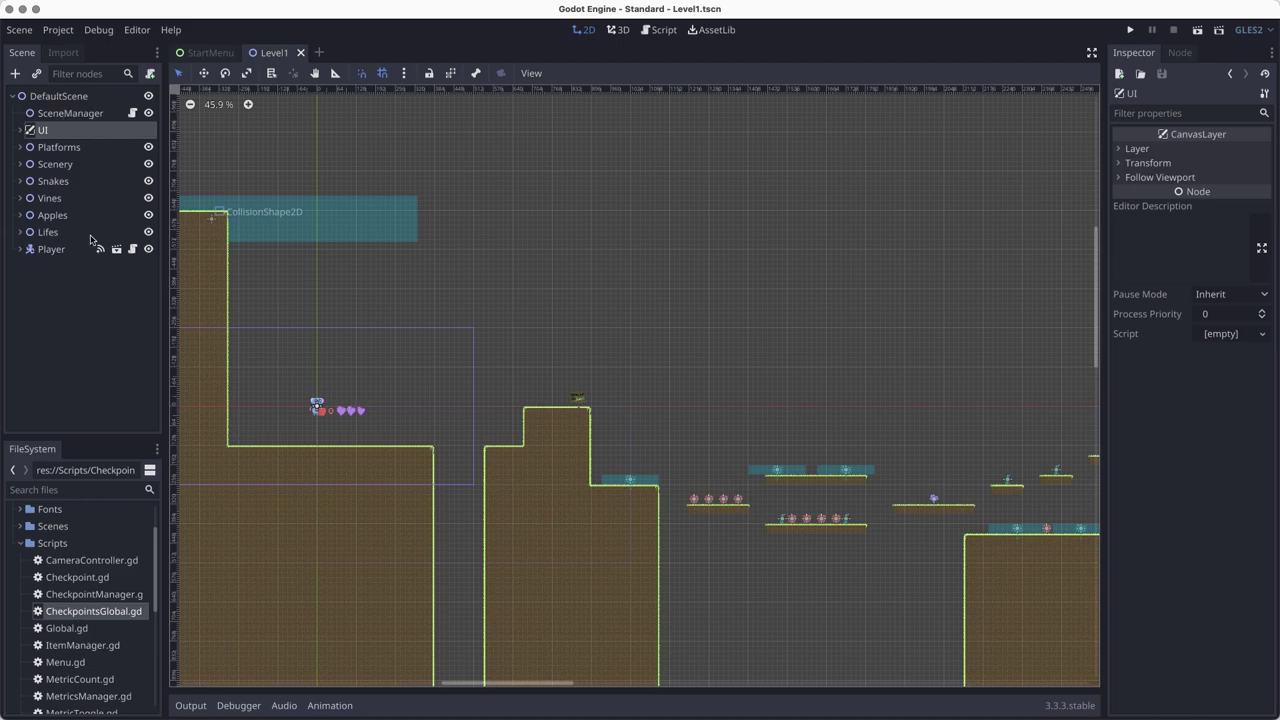
# Step: Look through the contents of the Lifes, Apples, Vines and Snakes groups in the scene tree
pyautogui.click(20, 232)
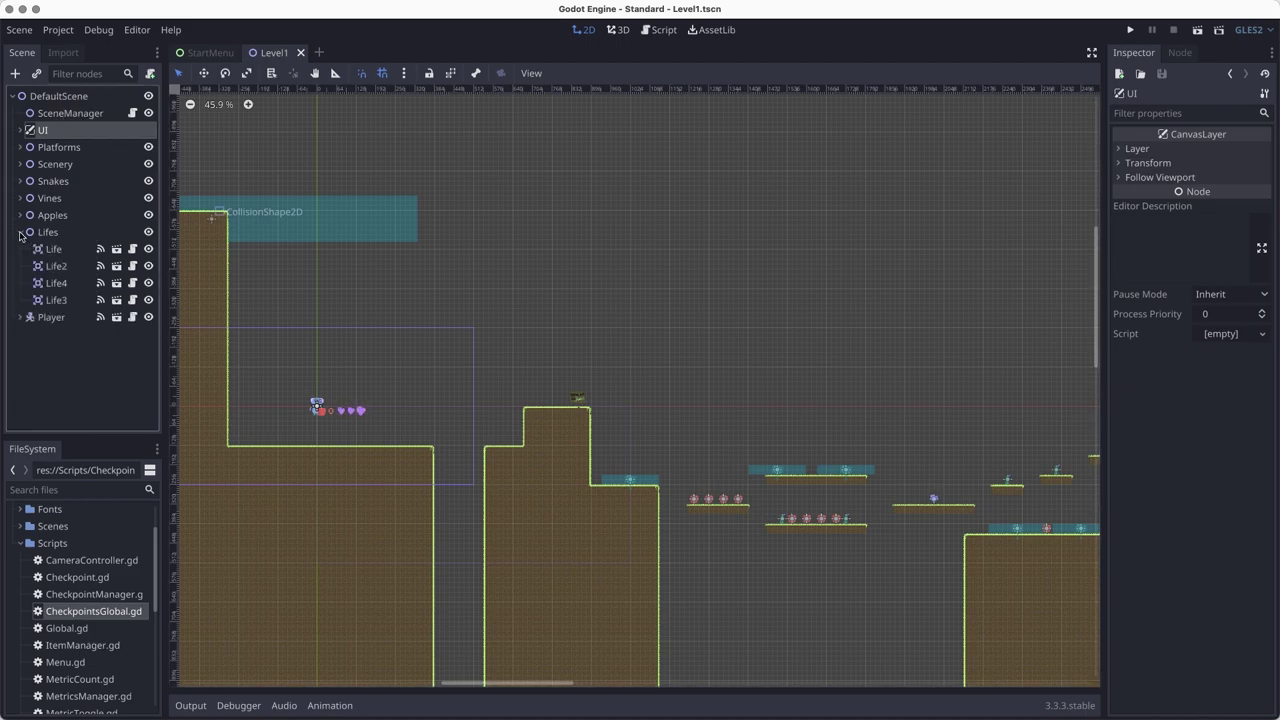
pyautogui.click(21, 231)
pyautogui.click(20, 216)
pyautogui.click(20, 216)
pyautogui.click(20, 198)
pyautogui.click(20, 198)
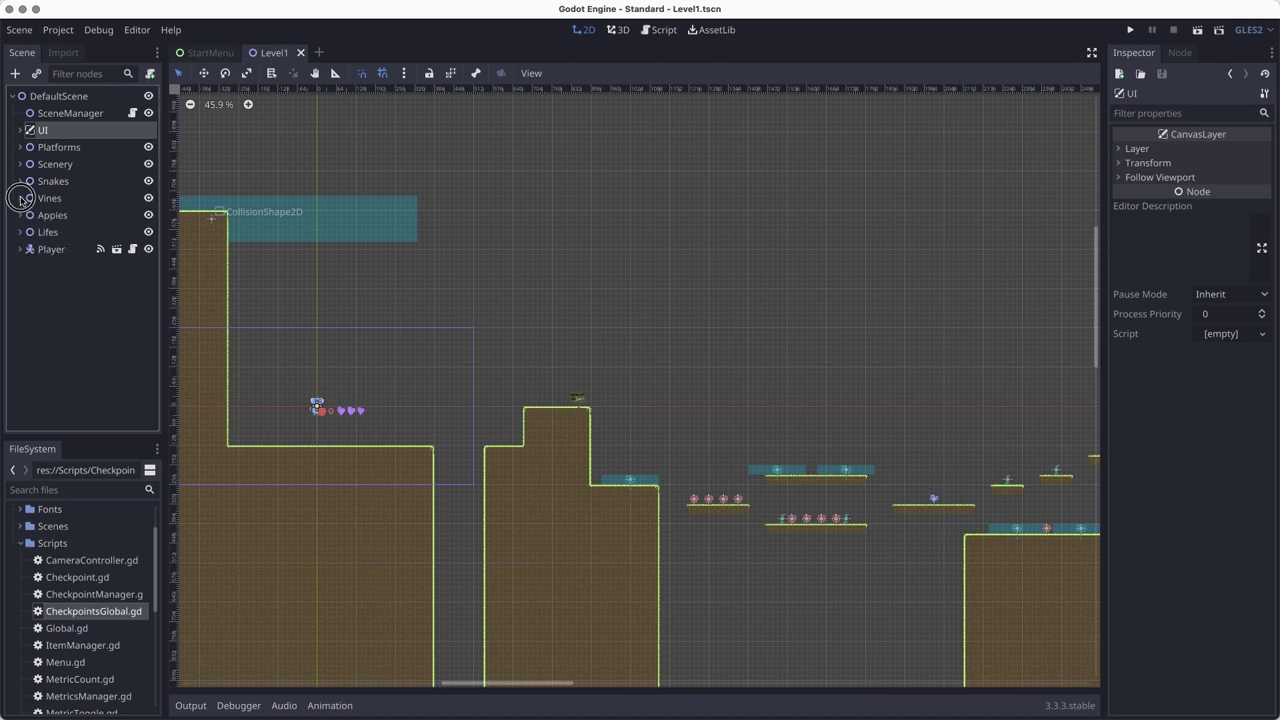
pyautogui.click(20, 182)
pyautogui.click(20, 182)
# Step: Add a Node2D as a child of the DefaultScene root node
pyautogui.click(66, 98)
pyautogui.rightClick(66, 99)
pyautogui.click(80, 107)
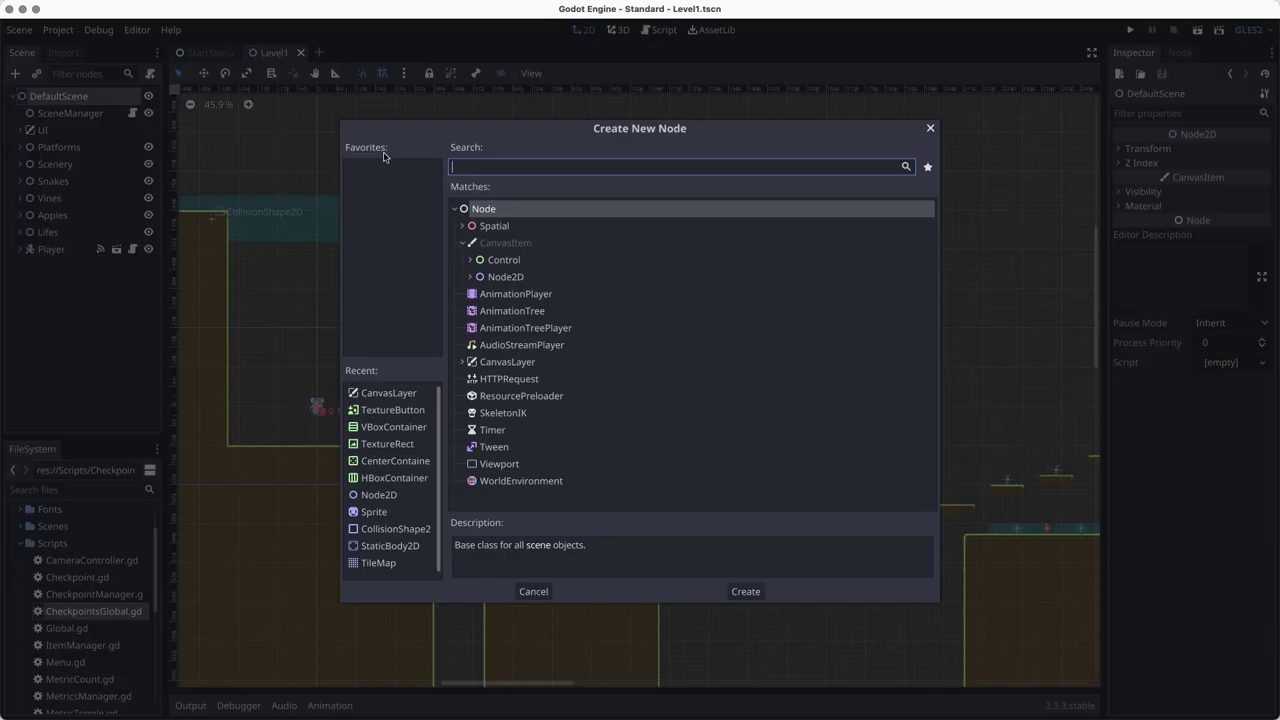
pyautogui.write('node')
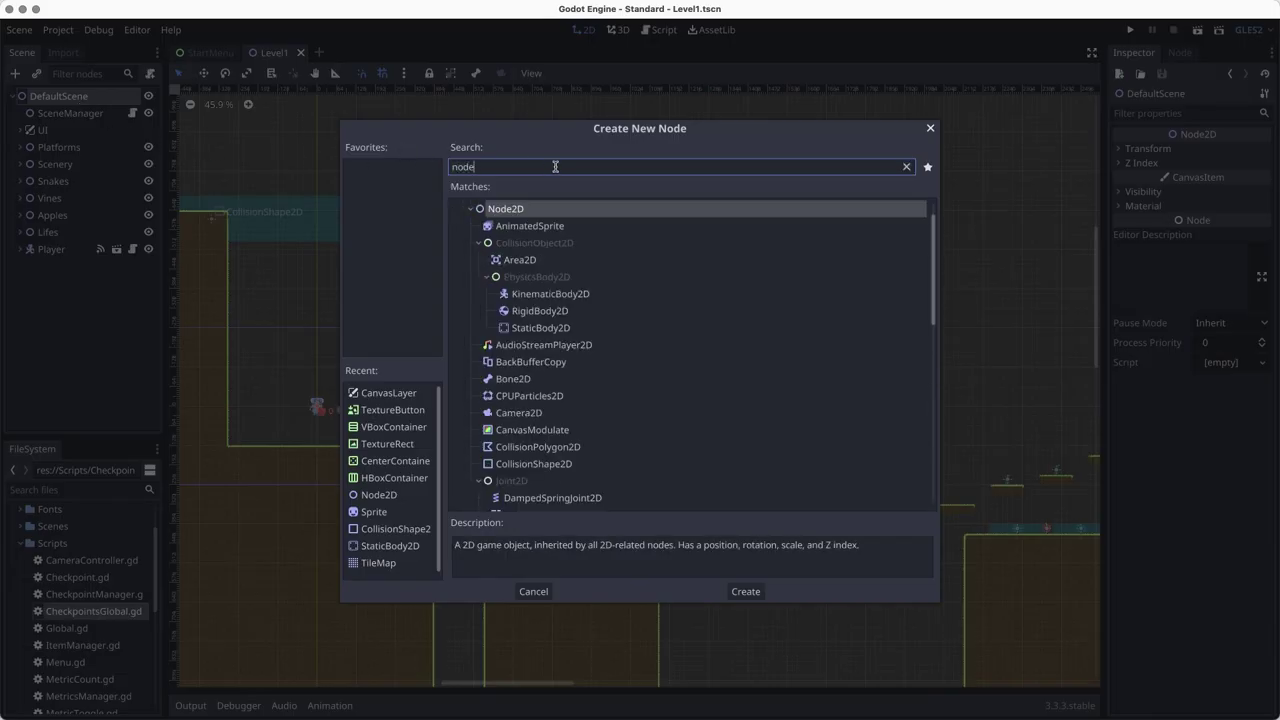
pyautogui.press('Return')
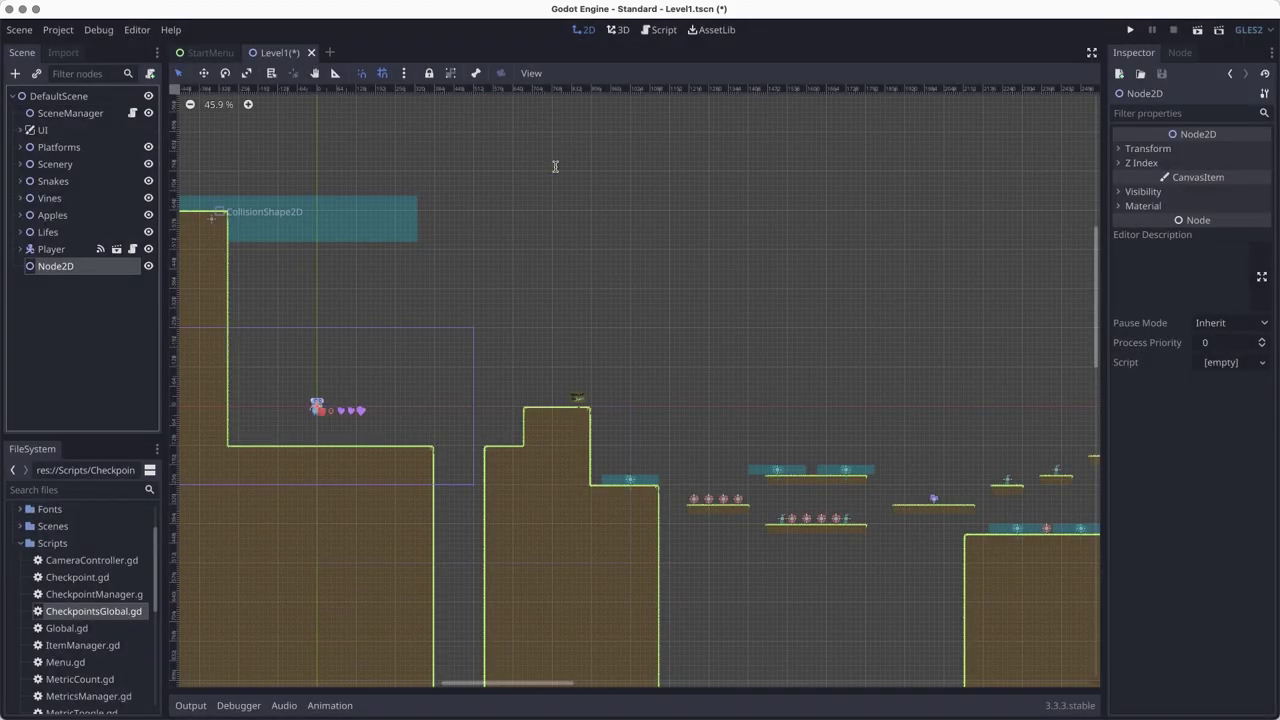
# Step: Rename the new Node2D as Checkpoints, save the scene and place the node directly above Player in the scene tree
pyautogui.press('F2')
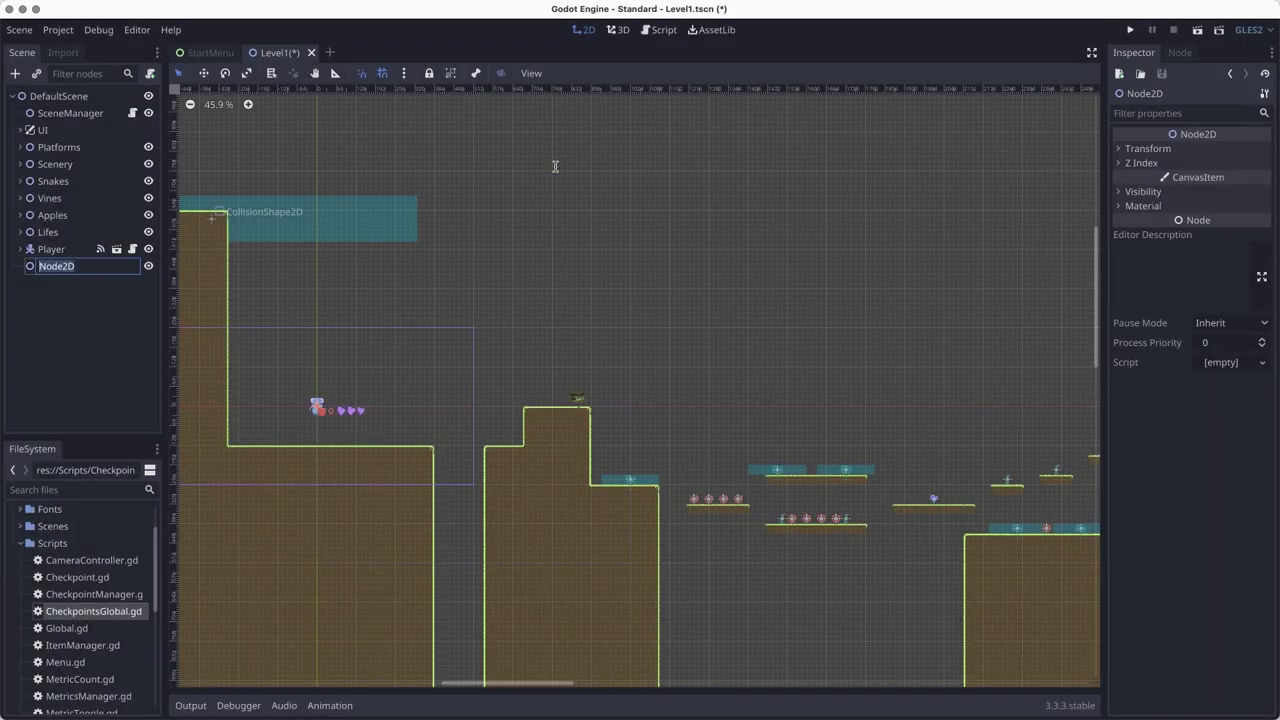
pyautogui.write('Checkpoints')
pyautogui.press('Return')
pyautogui.hotkey('ctrl', 's')
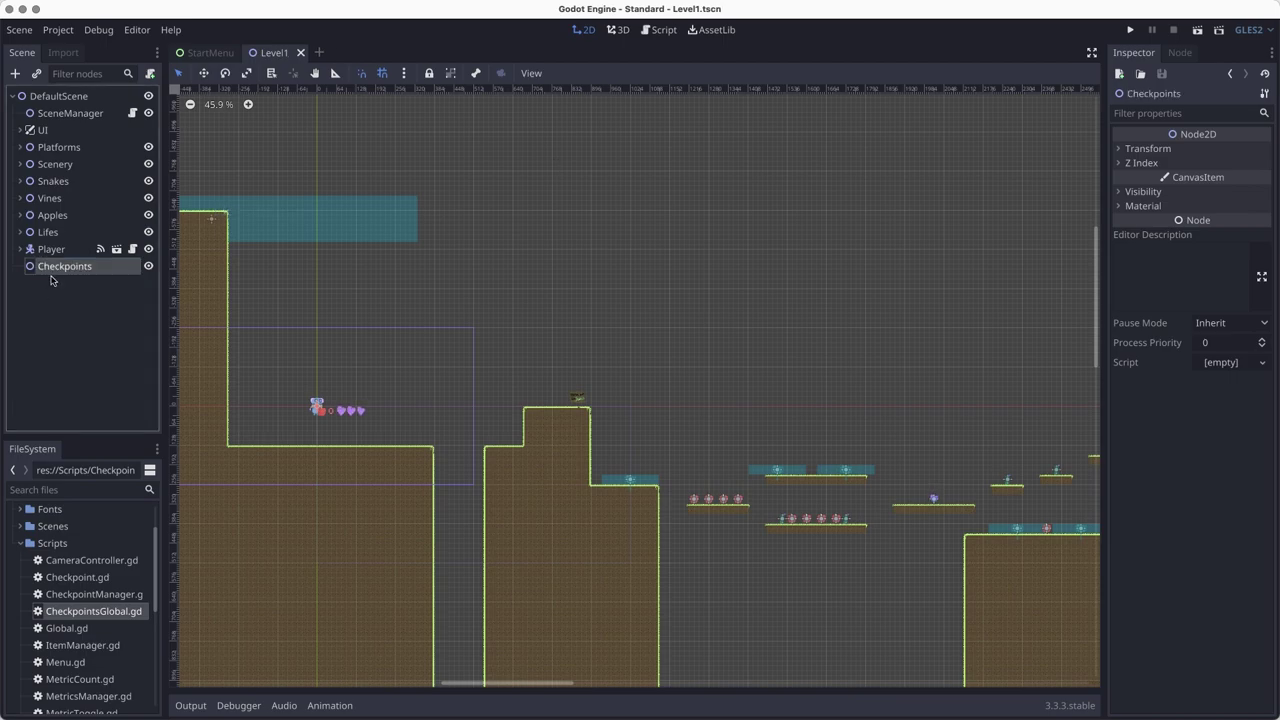
pyautogui.moveTo(53, 270); pyautogui.dragTo(46, 244)
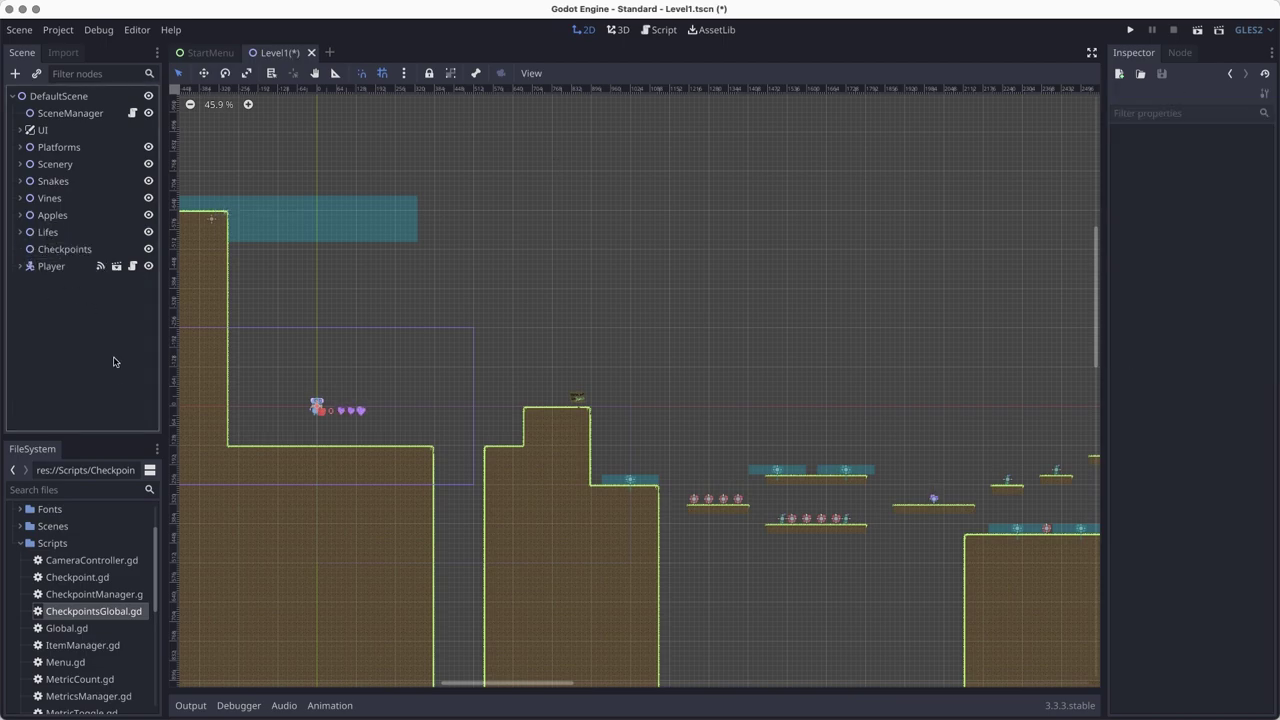
# Step: Examine the layout of platforms, gaps and obstacles along the whole level, from the Player's start to the far end
pyautogui.scroll(1, 547, 424)
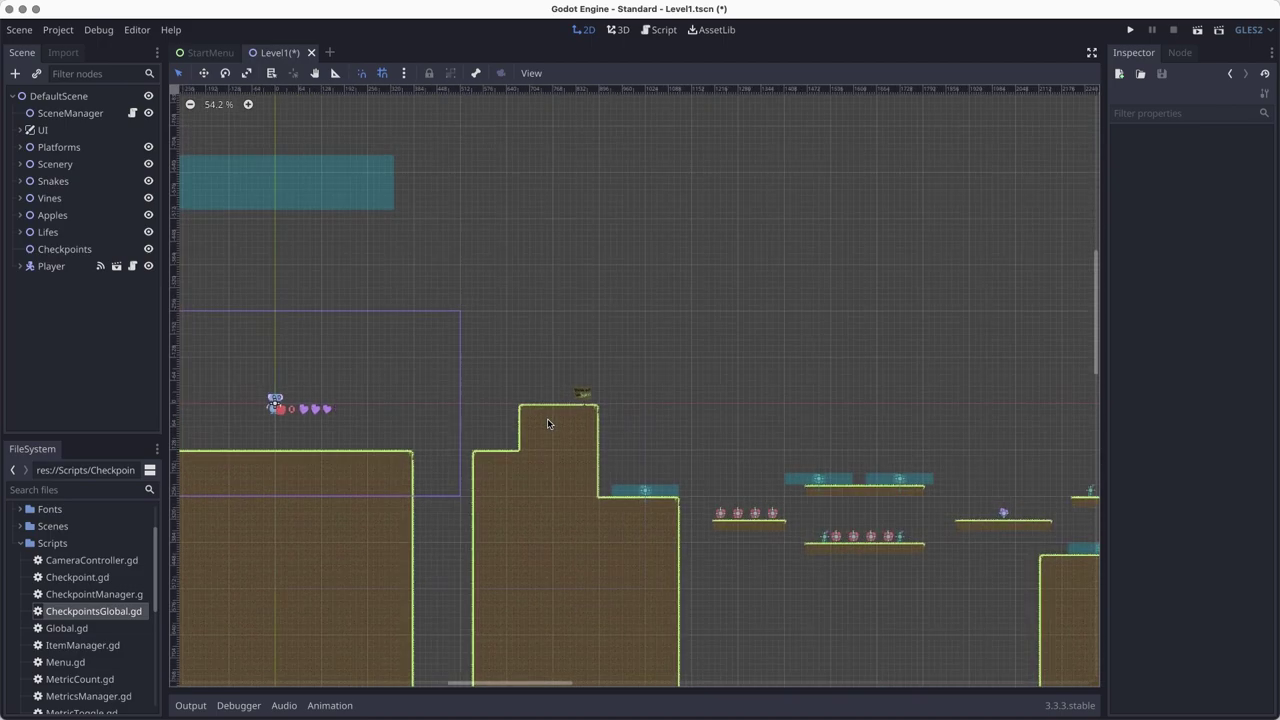
pyautogui.hscroll(5, 600, 491)
pyautogui.scroll(-3, 600, 491)
pyautogui.hscroll(-3, 522, 486)
pyautogui.scroll(2, 522, 486)
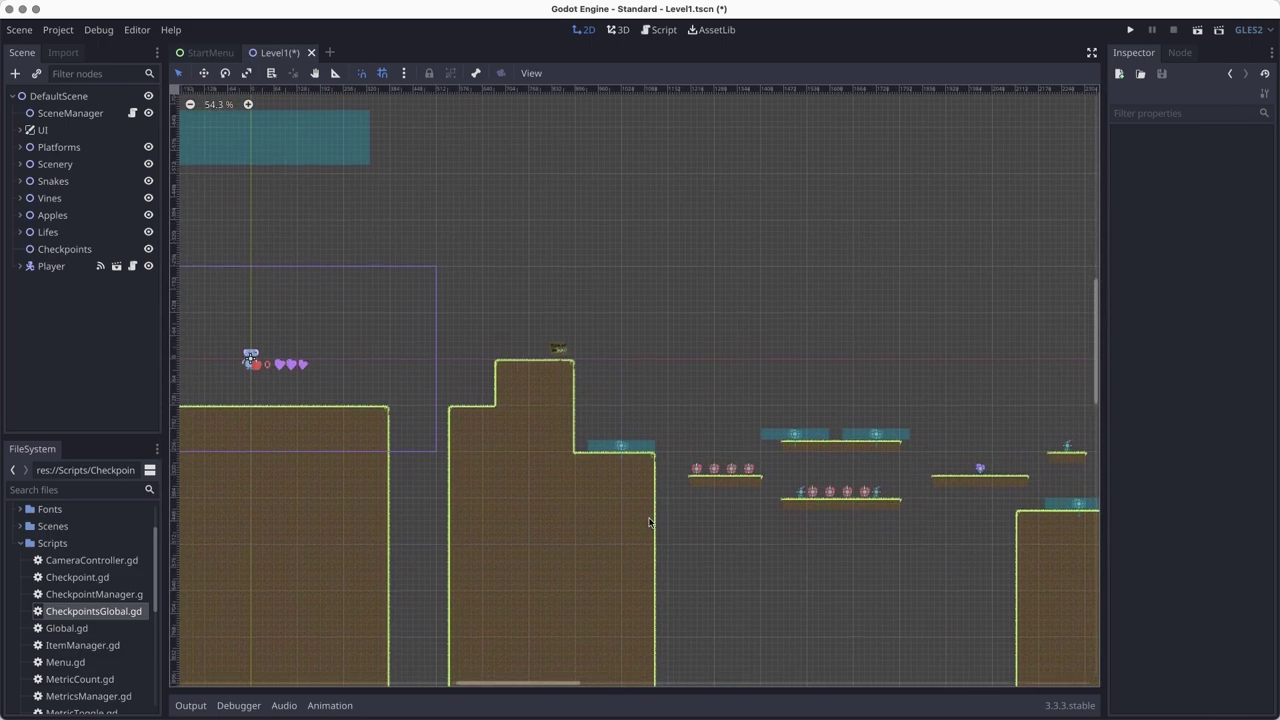
pyautogui.hscroll(6, 520, 490)
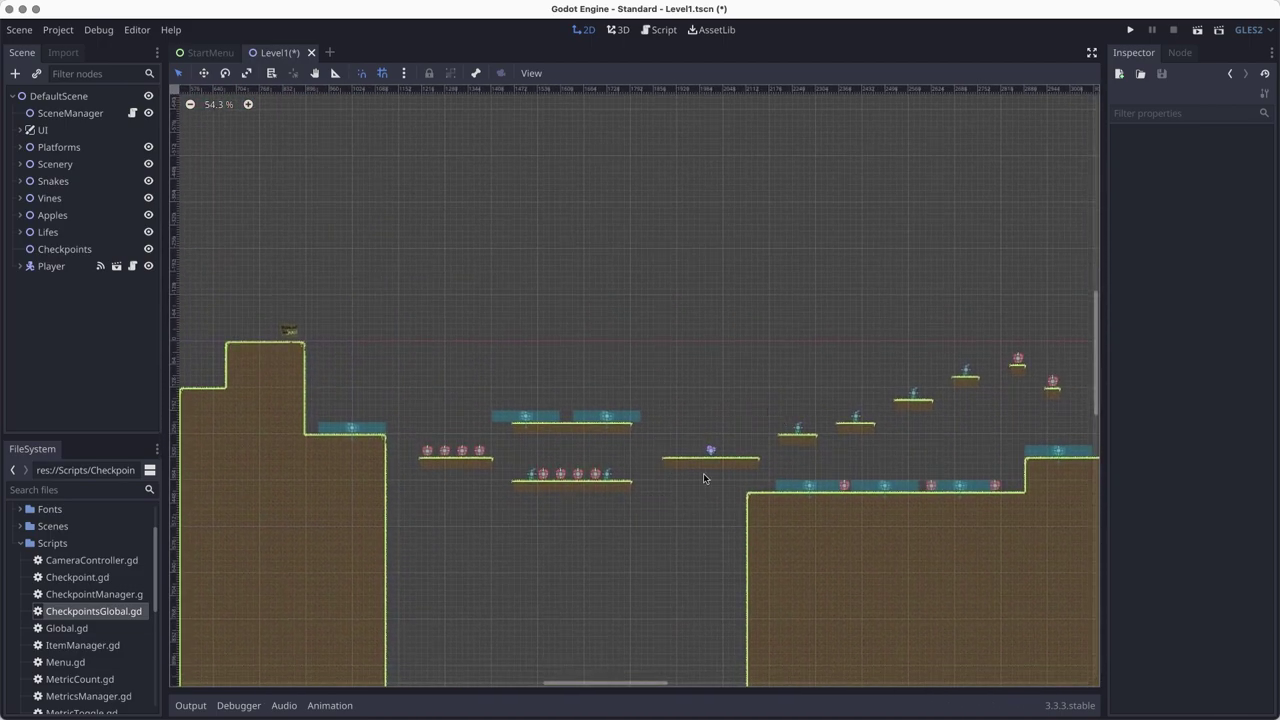
pyautogui.hscroll(5, 674, 588)
pyautogui.scroll(-1, 329, 526)
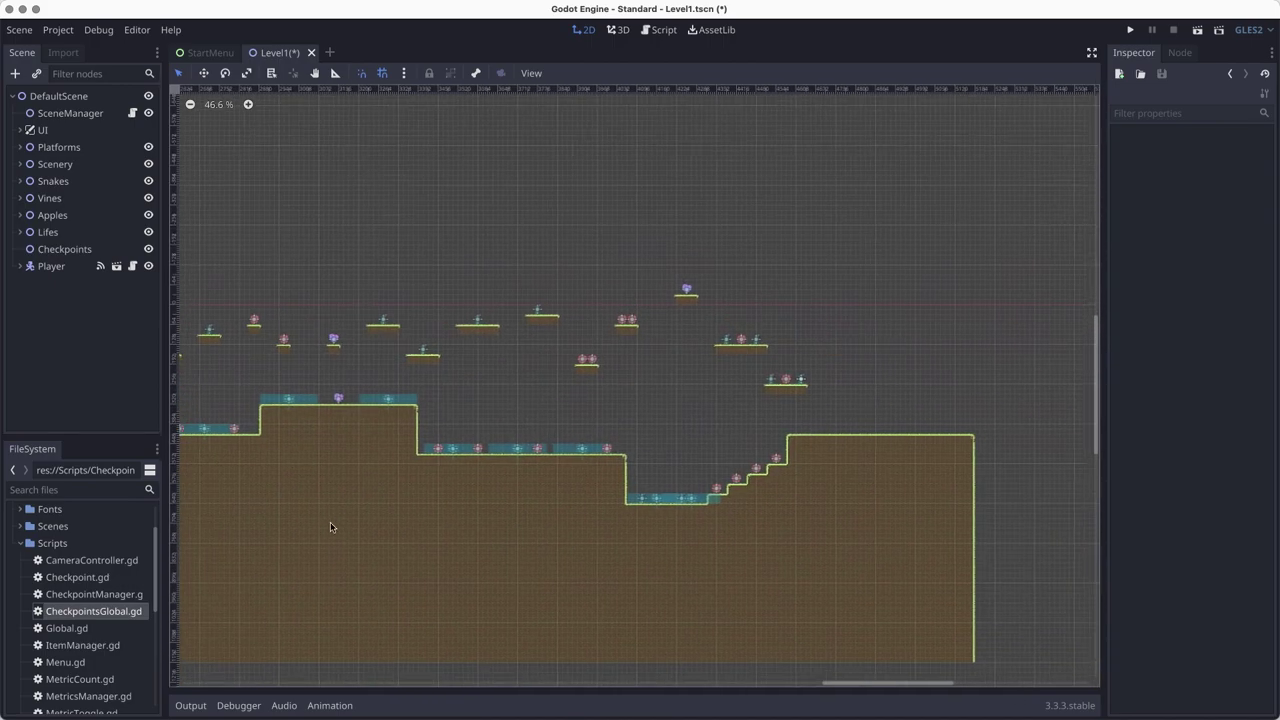
pyautogui.hscroll(-2, 528, 544)
pyautogui.hscroll(5, 900, 540)
pyautogui.hscroll(-6, 528, 551)
pyautogui.hscroll(4, 317, 537)
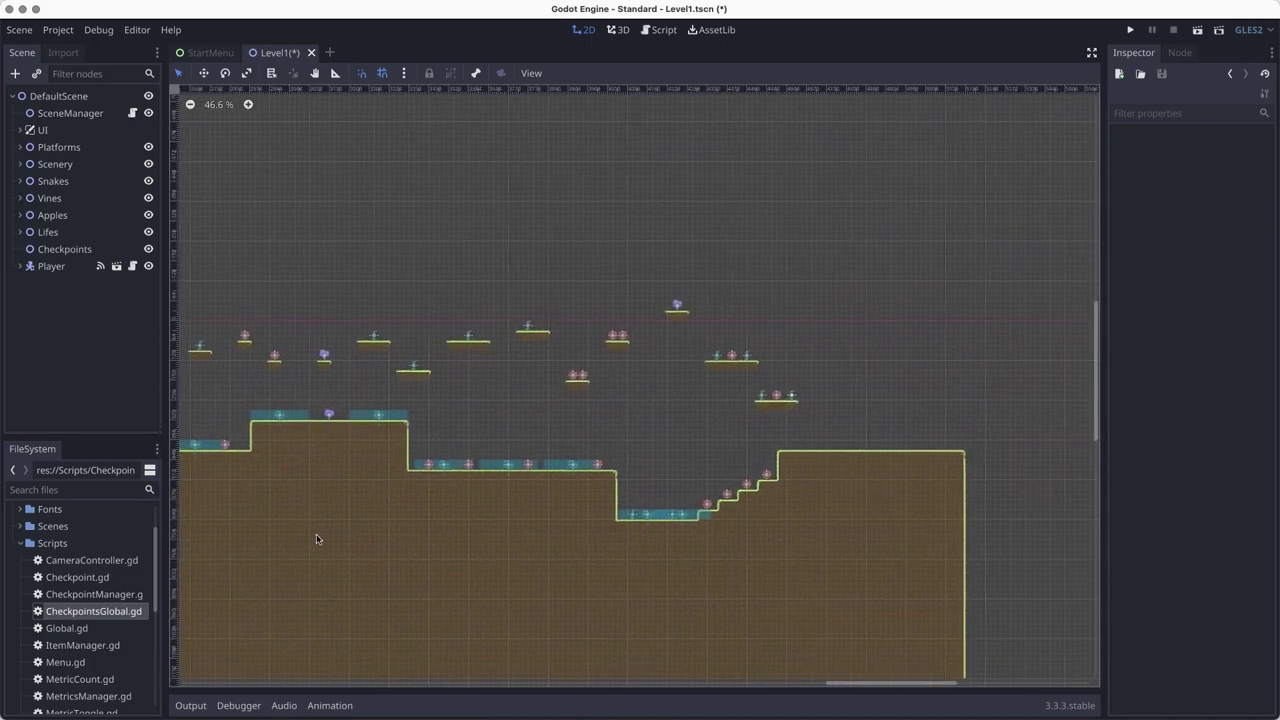
pyautogui.hscroll(-5, 754, 549)
pyautogui.hscroll(-8, 1070, 558)
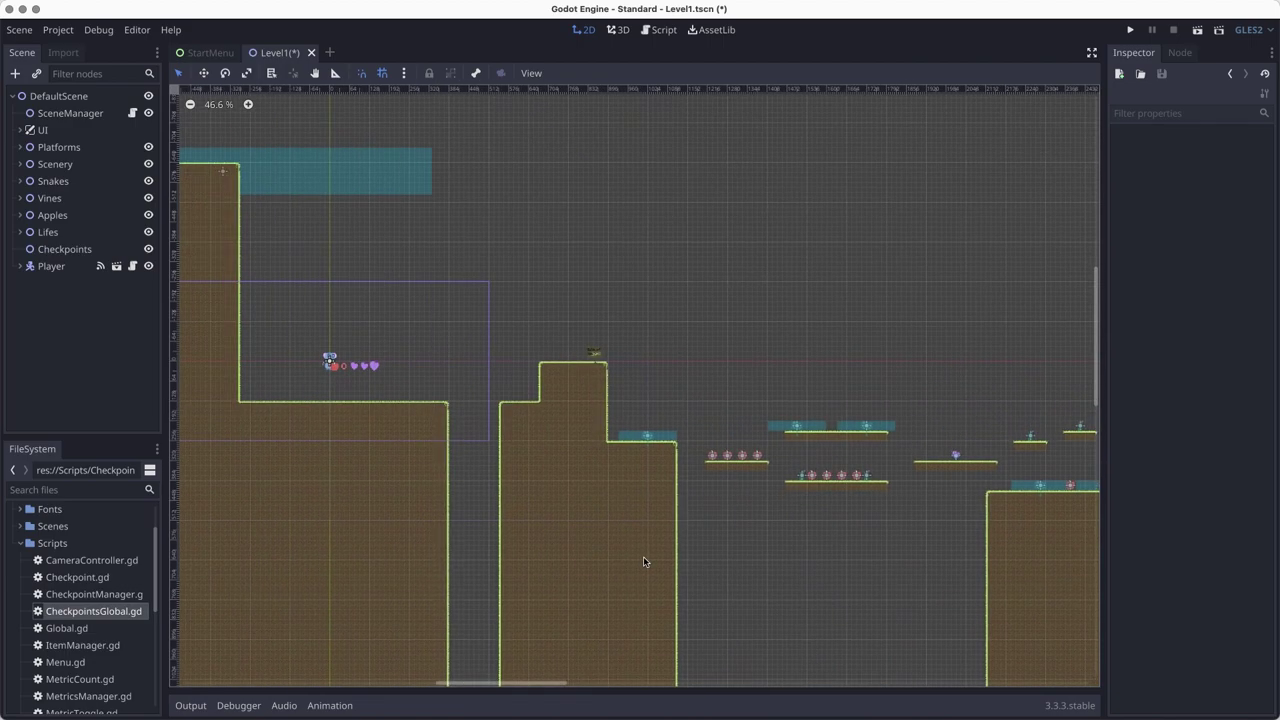
pyautogui.scroll(-1, 643, 556)
pyautogui.hscroll(2, 550, 508)
pyautogui.scroll(1, 661, 516)
pyautogui.hscroll(7, 520, 530)
pyautogui.hscroll(-1, 381, 537)
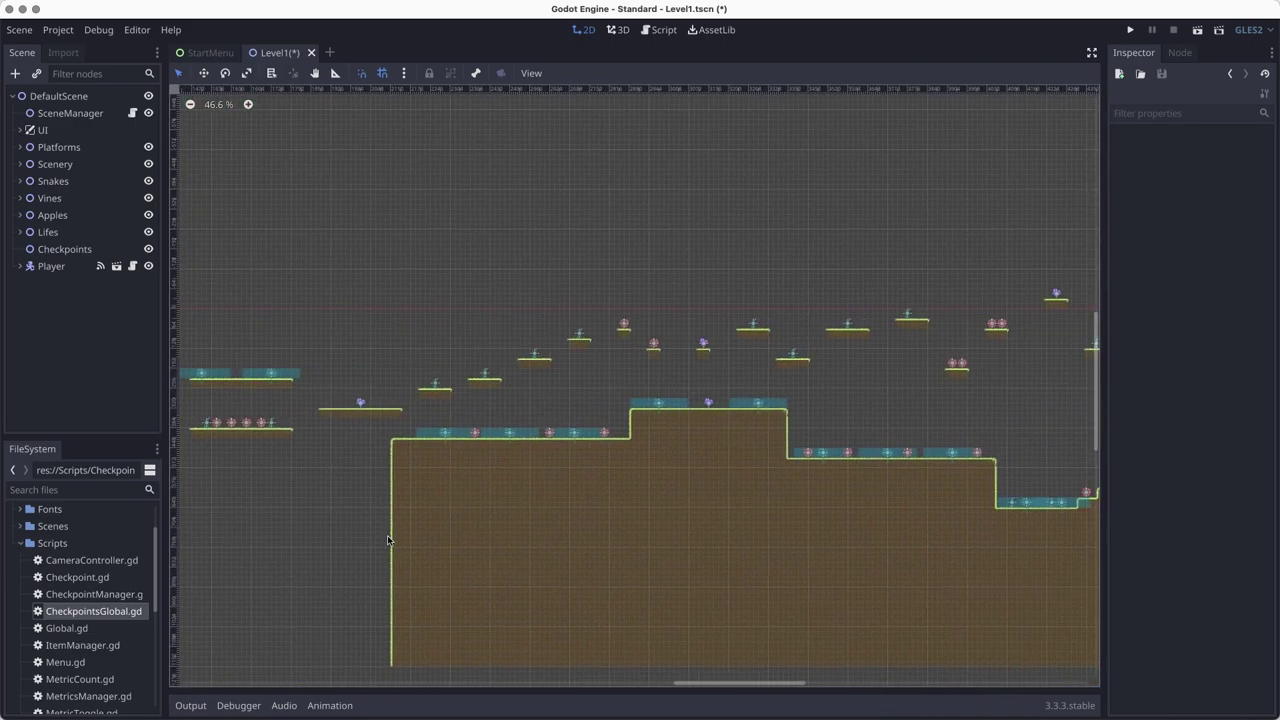
pyautogui.scroll(1, 643, 586)
pyautogui.hscroll(-3, 643, 586)
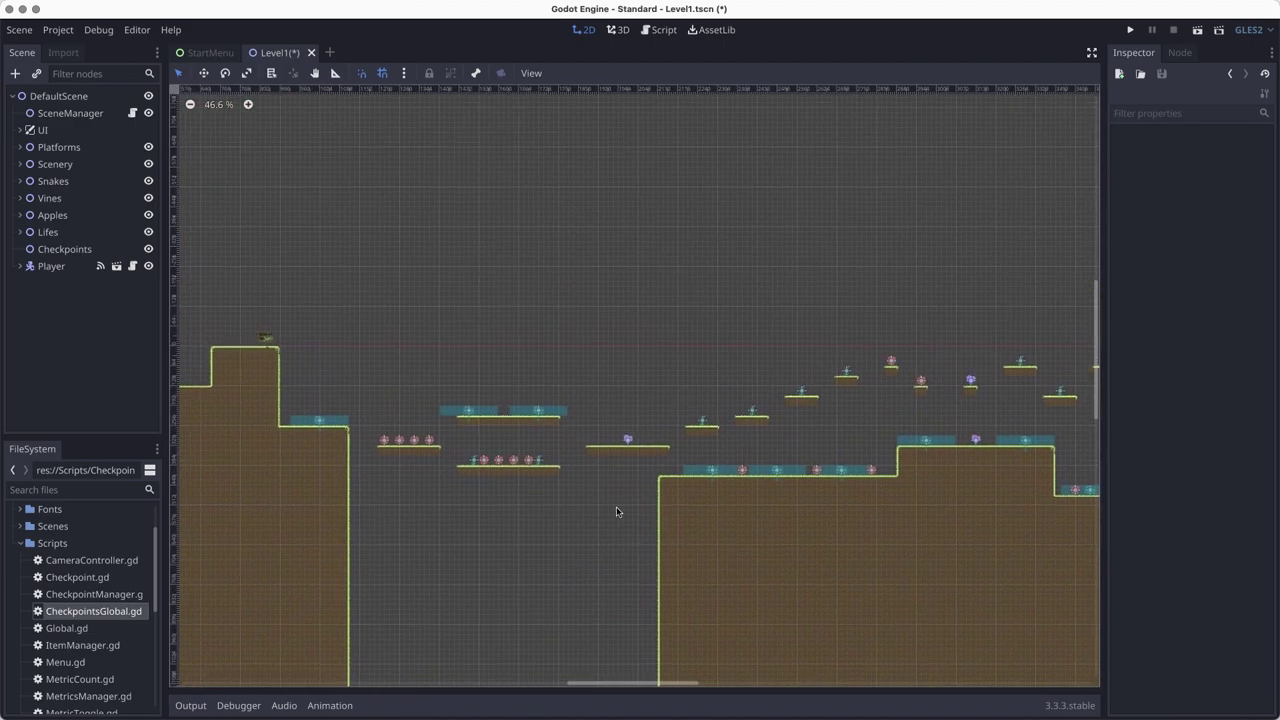
pyautogui.hscroll(-7, 600, 580)
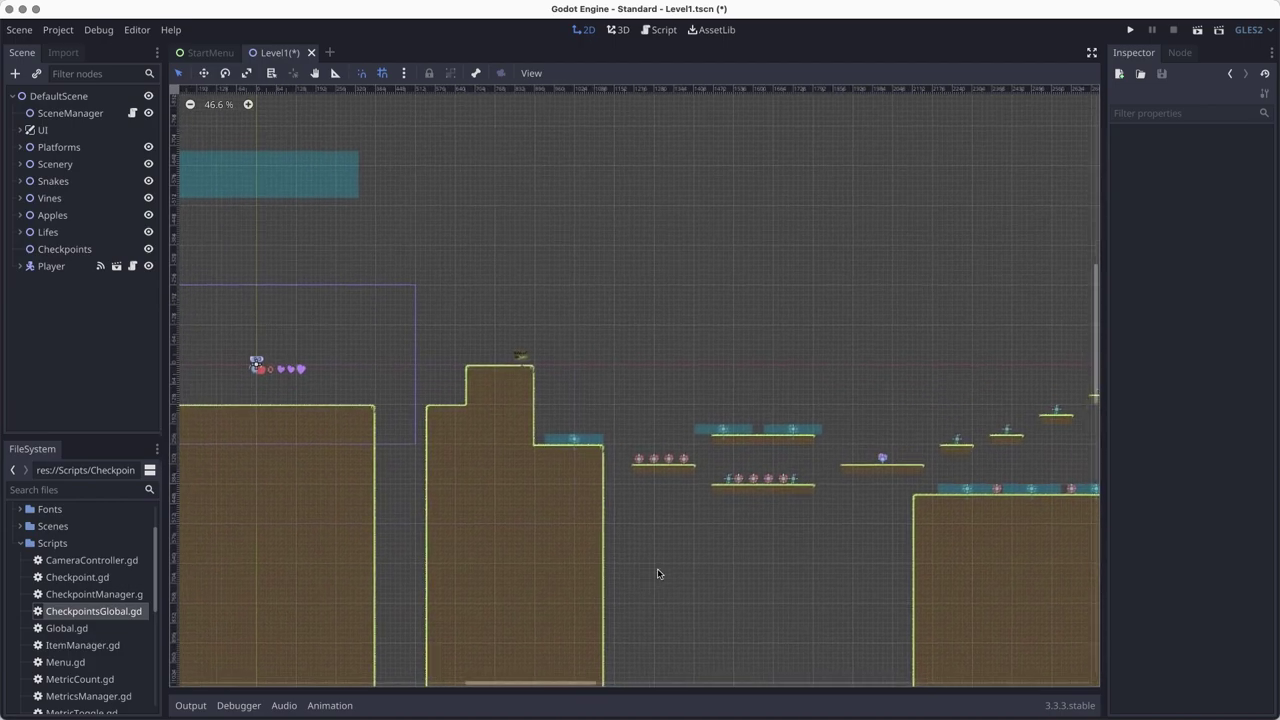
# Step: Attach the existing script CheckpointManager.gd from the Scripts folder to the Checkpoints node
pyautogui.click(64, 249)
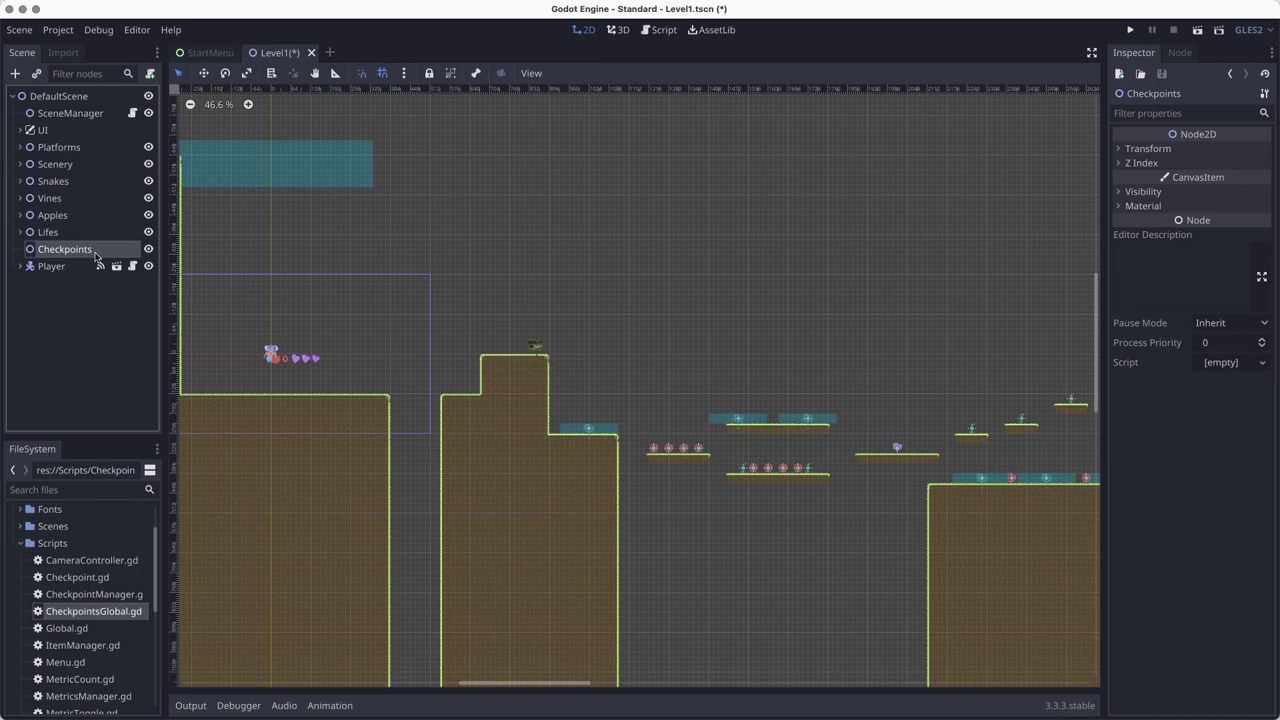
pyautogui.moveTo(44, 253); pyautogui.dragTo(55, 290)
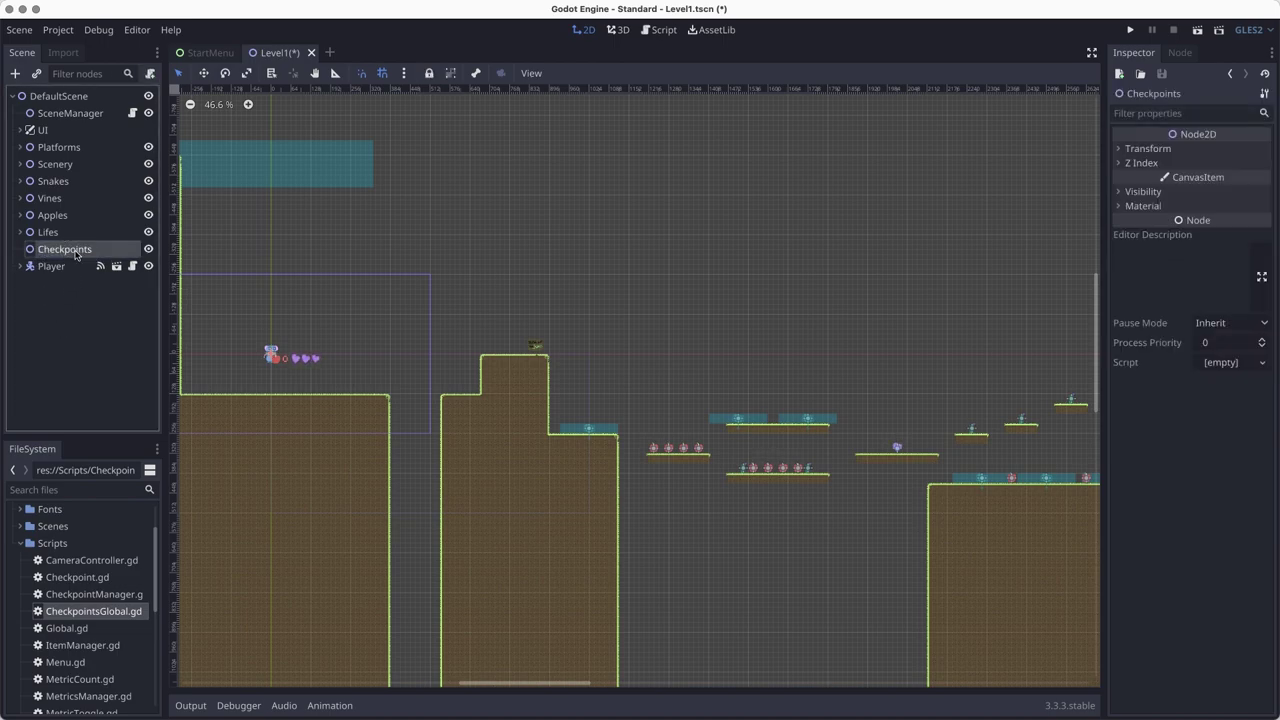
pyautogui.click(1215, 363)
pyautogui.click(1219, 428)
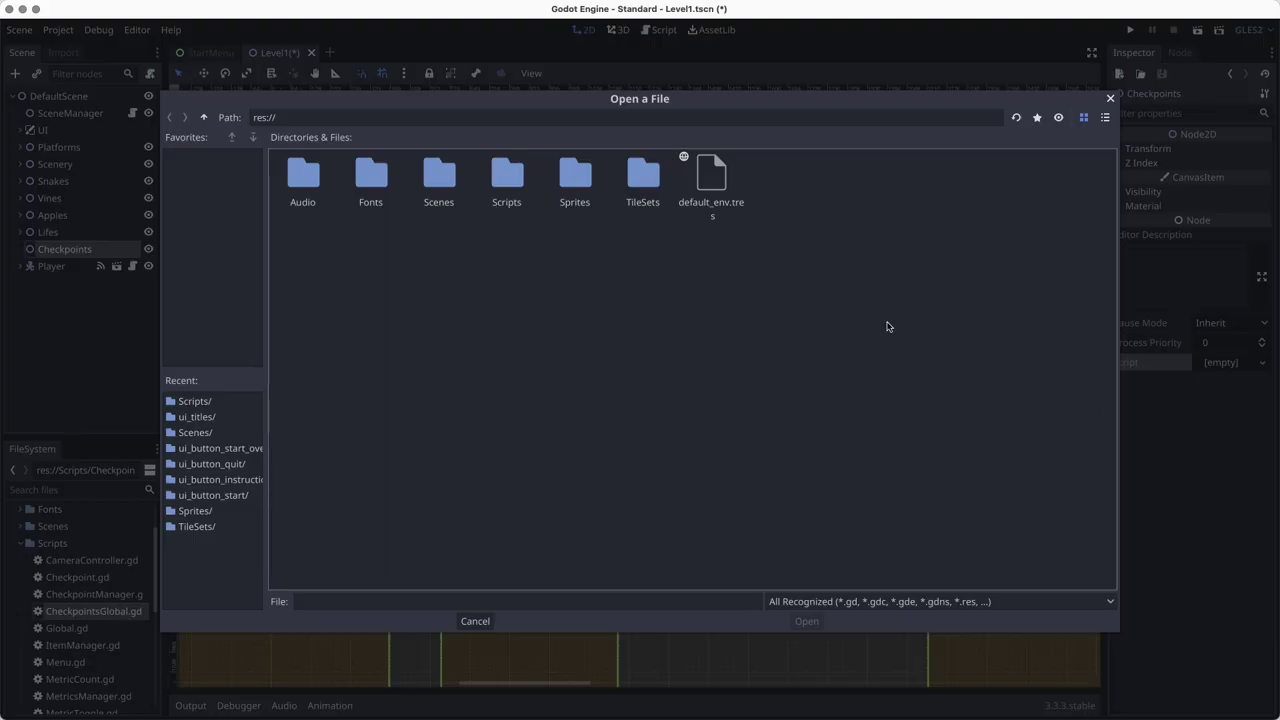
pyautogui.doubleClick(503, 186)
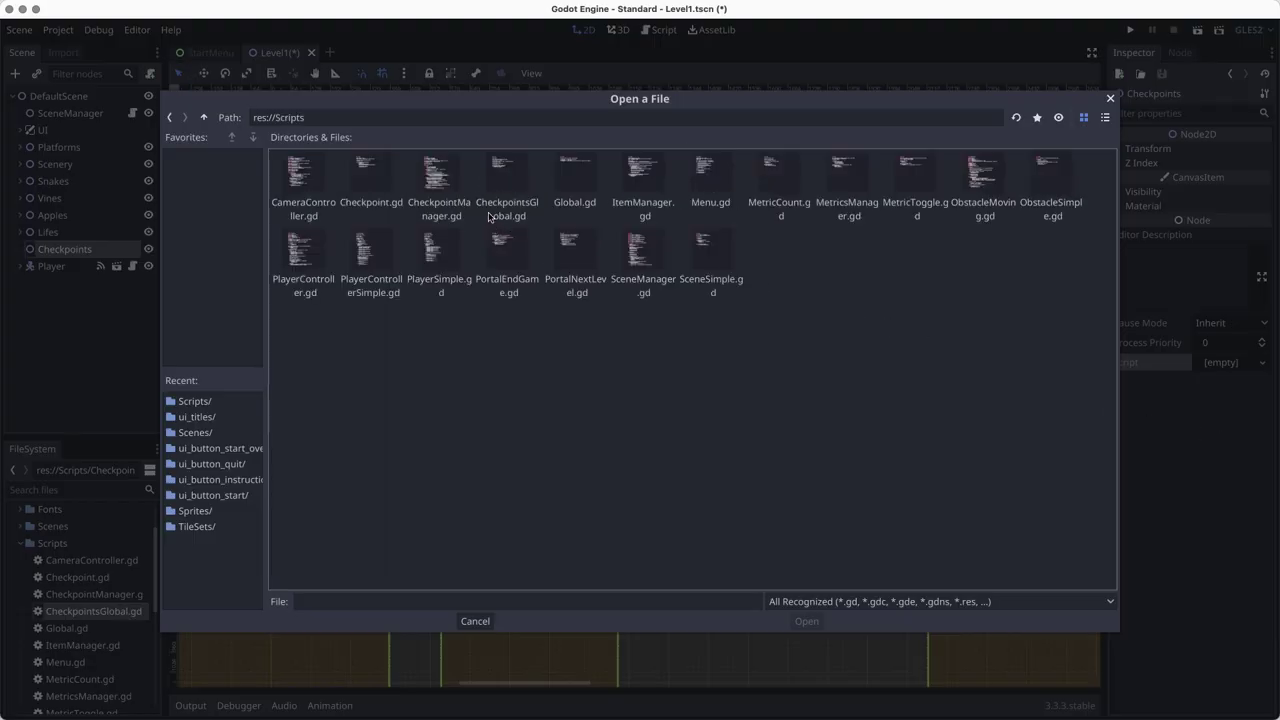
pyautogui.click(441, 182)
pyautogui.click(806, 621)
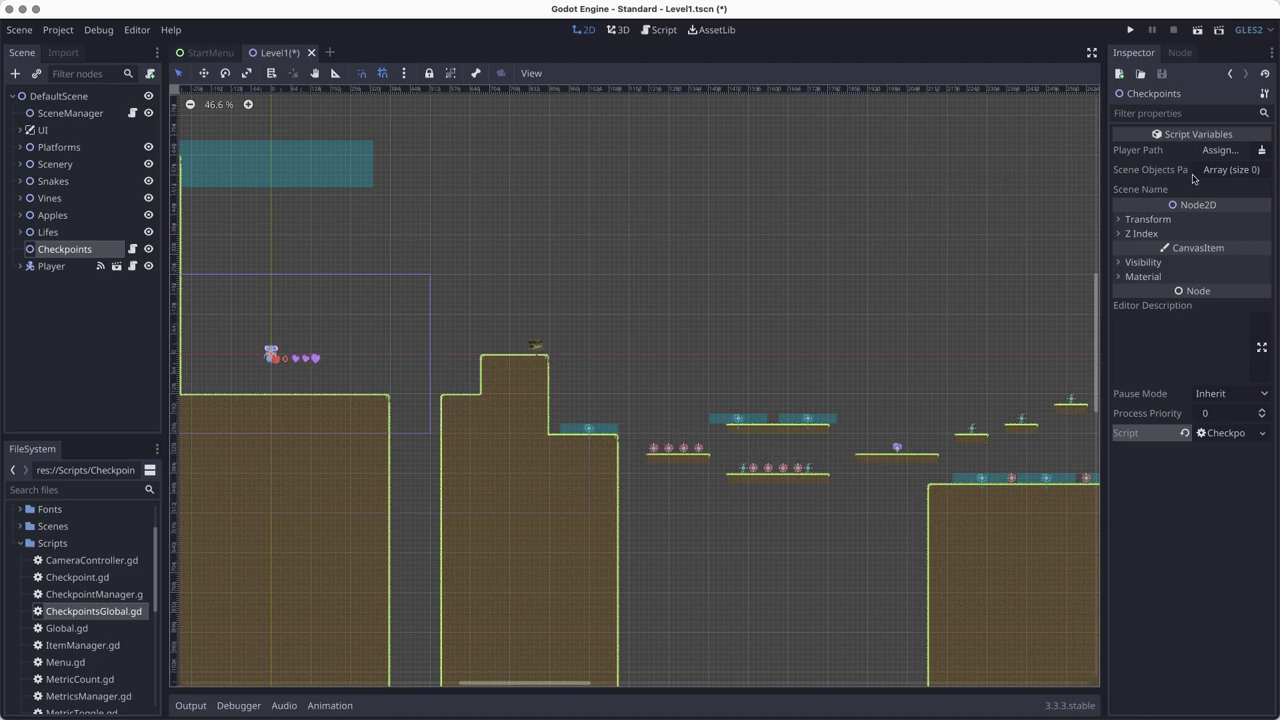
# Step: Assign the Player node as the Player Path of the Checkpoints node
pyautogui.click(1218, 150)
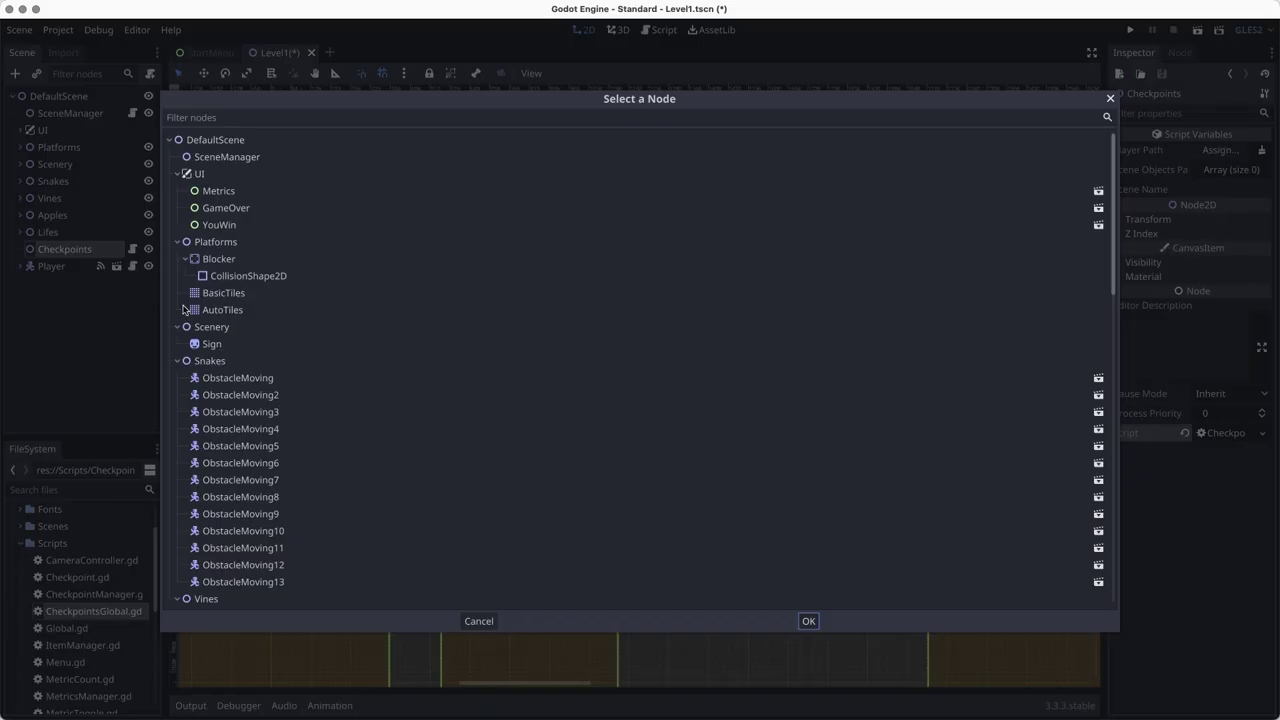
pyautogui.click(177, 173)
pyautogui.click(177, 190)
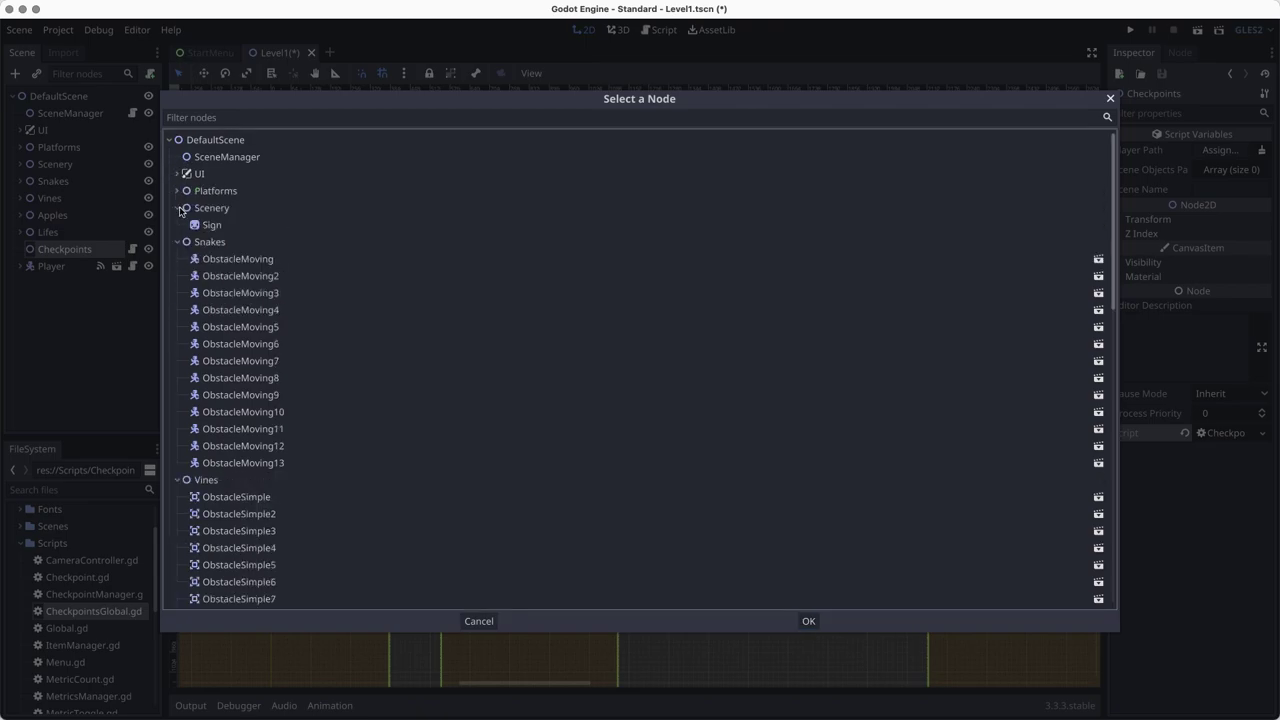
pyautogui.click(177, 207)
pyautogui.click(177, 224)
pyautogui.click(177, 241)
pyautogui.click(177, 258)
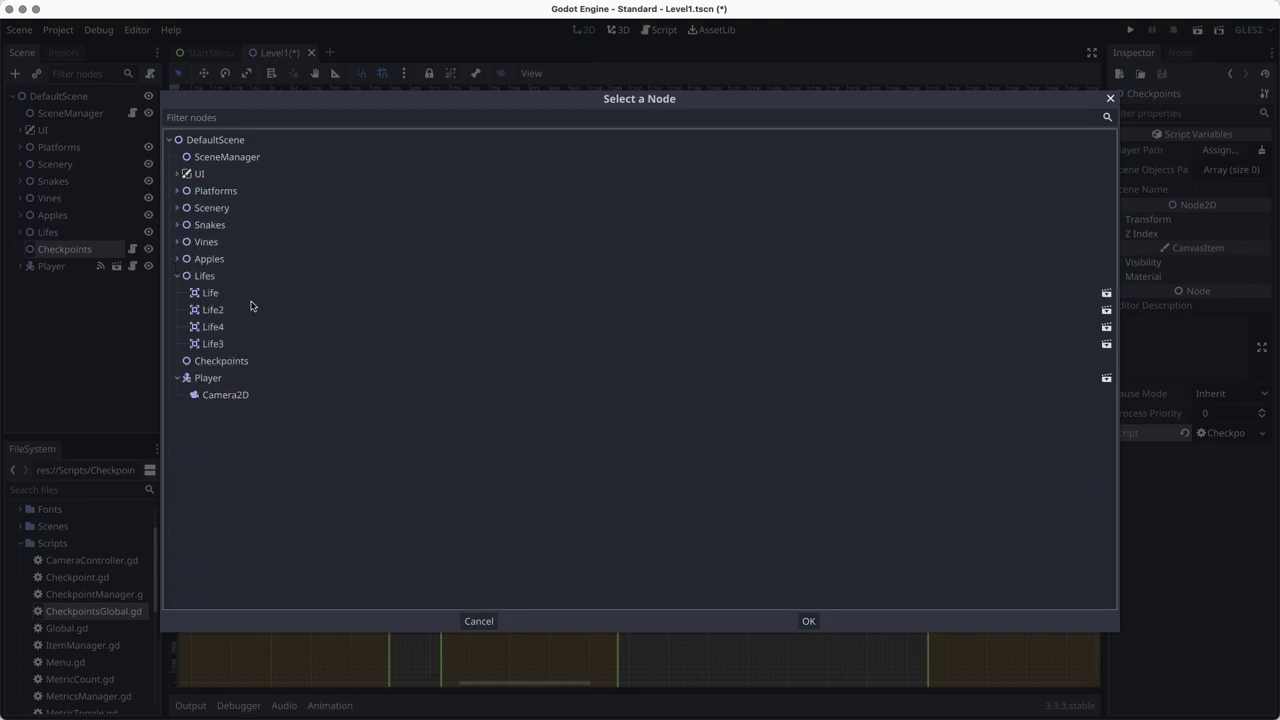
pyautogui.click(177, 275)
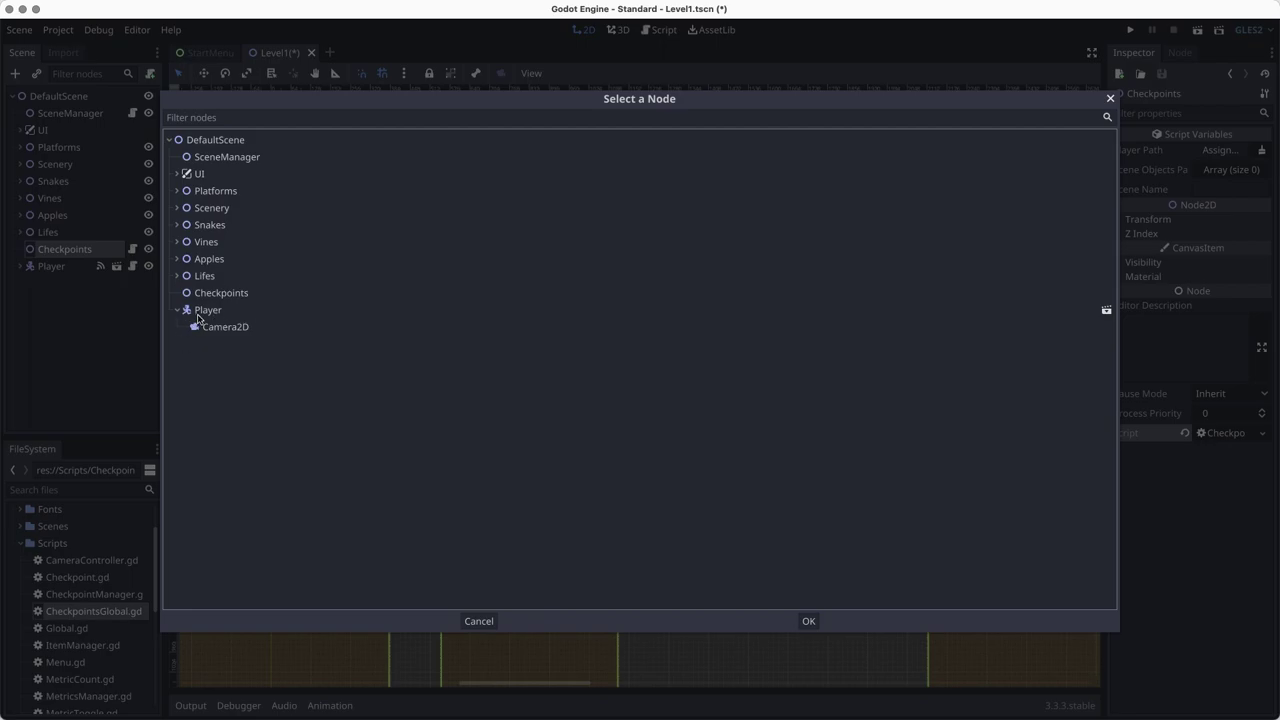
pyautogui.click(199, 314)
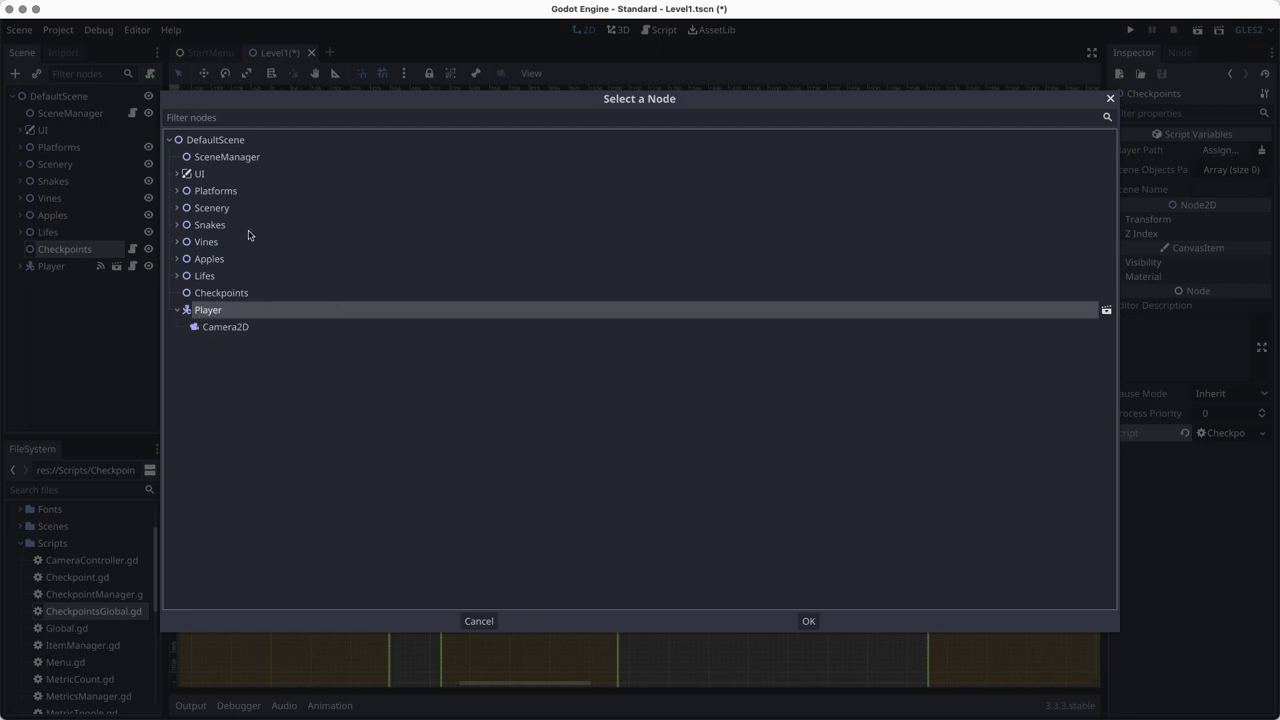
pyautogui.click(209, 117)
pyautogui.write('player')
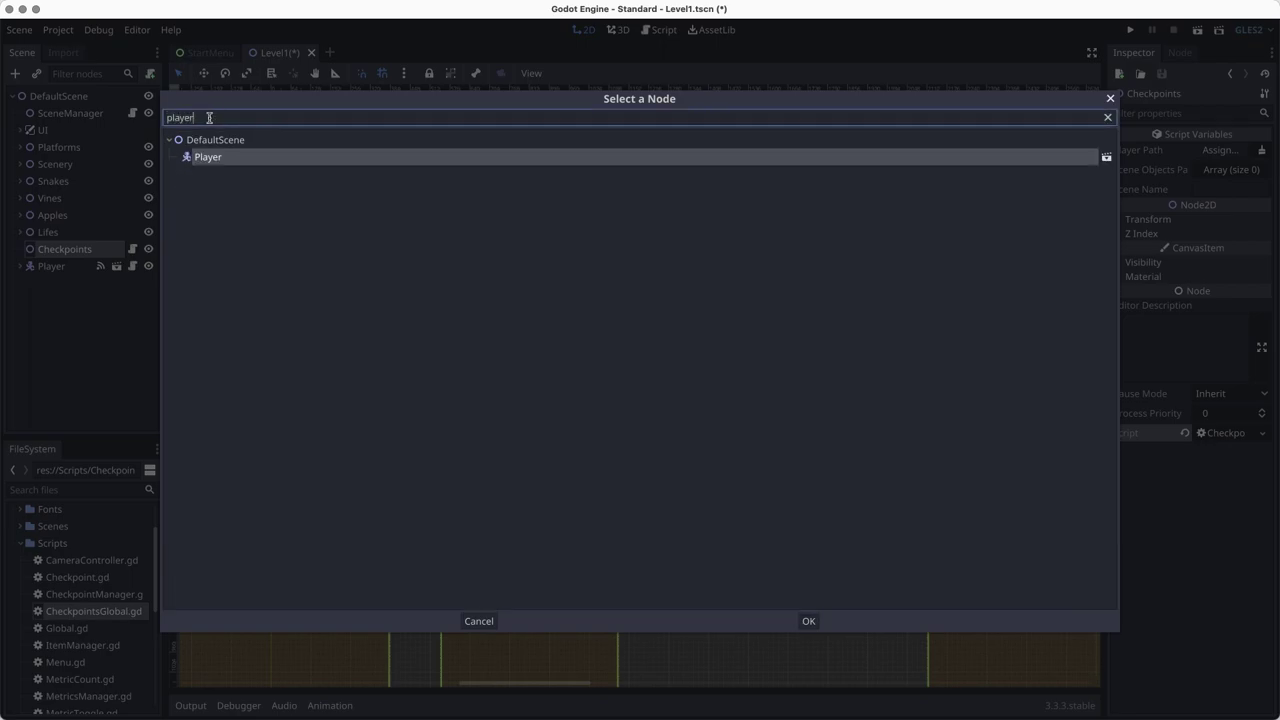
pyautogui.click(809, 621)
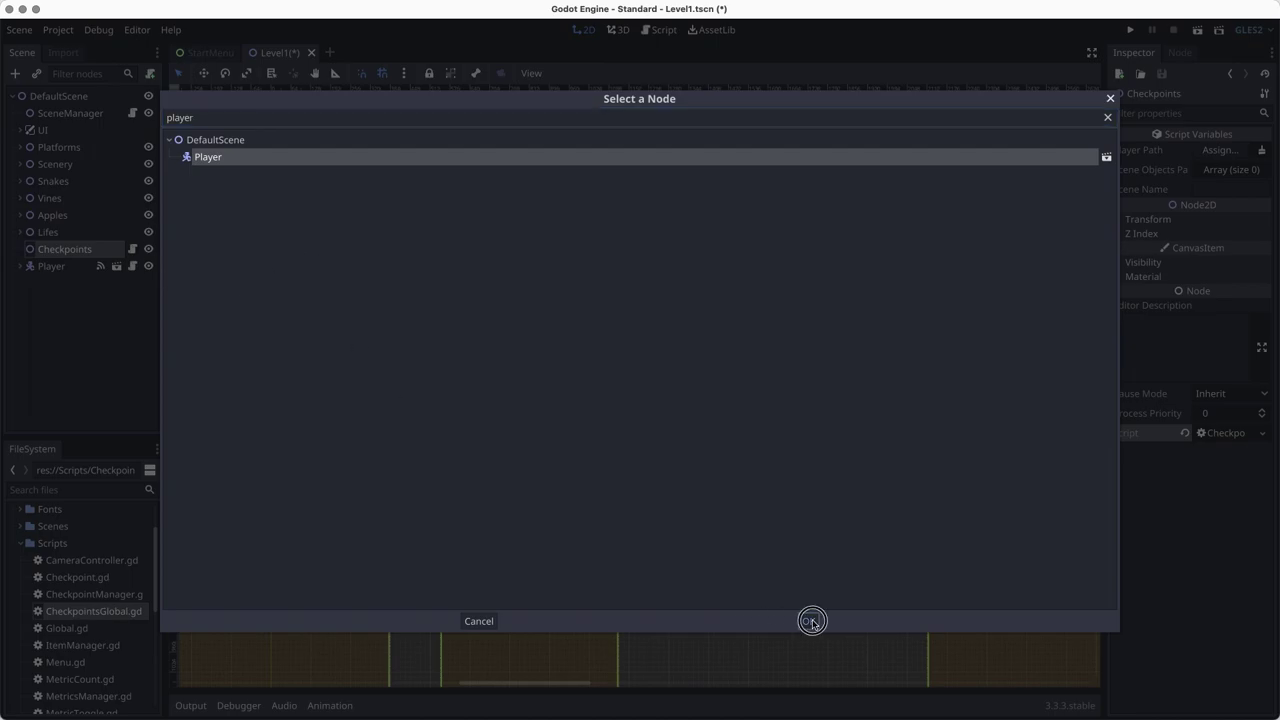
# Step: Set the Checkpoints node's Scene Name to Level1 and rename the DefaultScene root node as Level1, saving the scene
pyautogui.click(1204, 192)
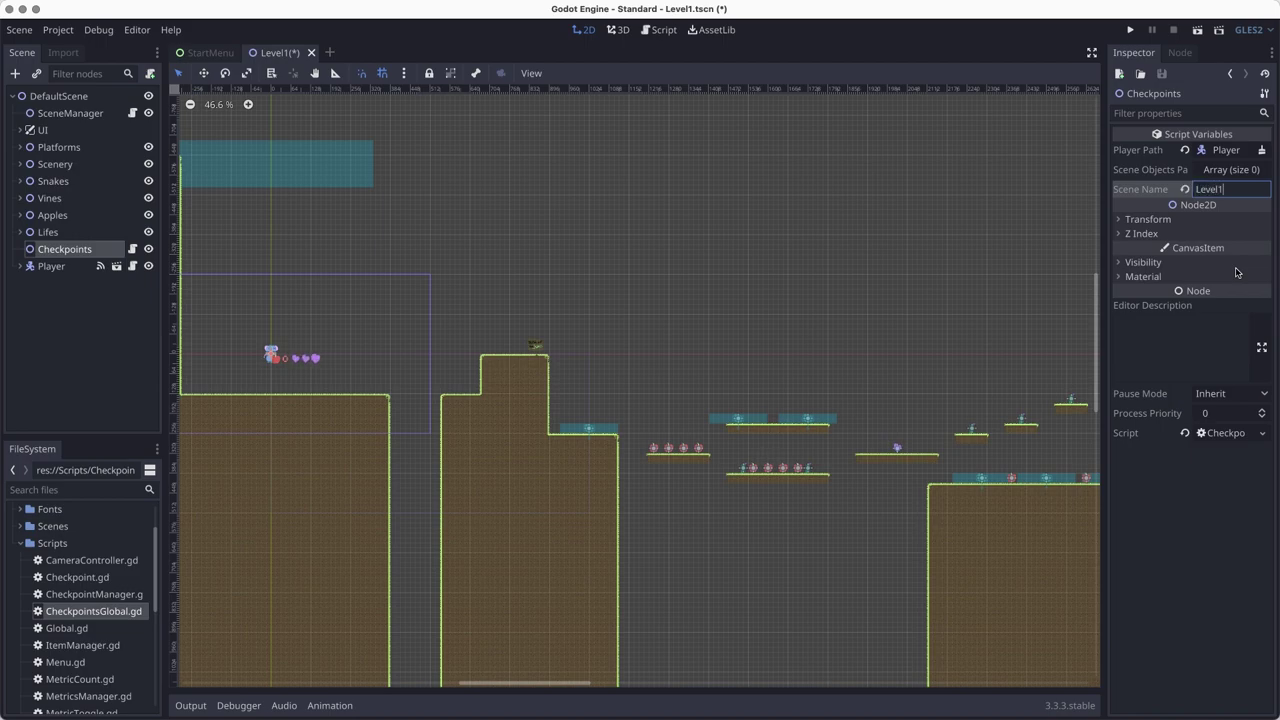
pyautogui.press('super+s')
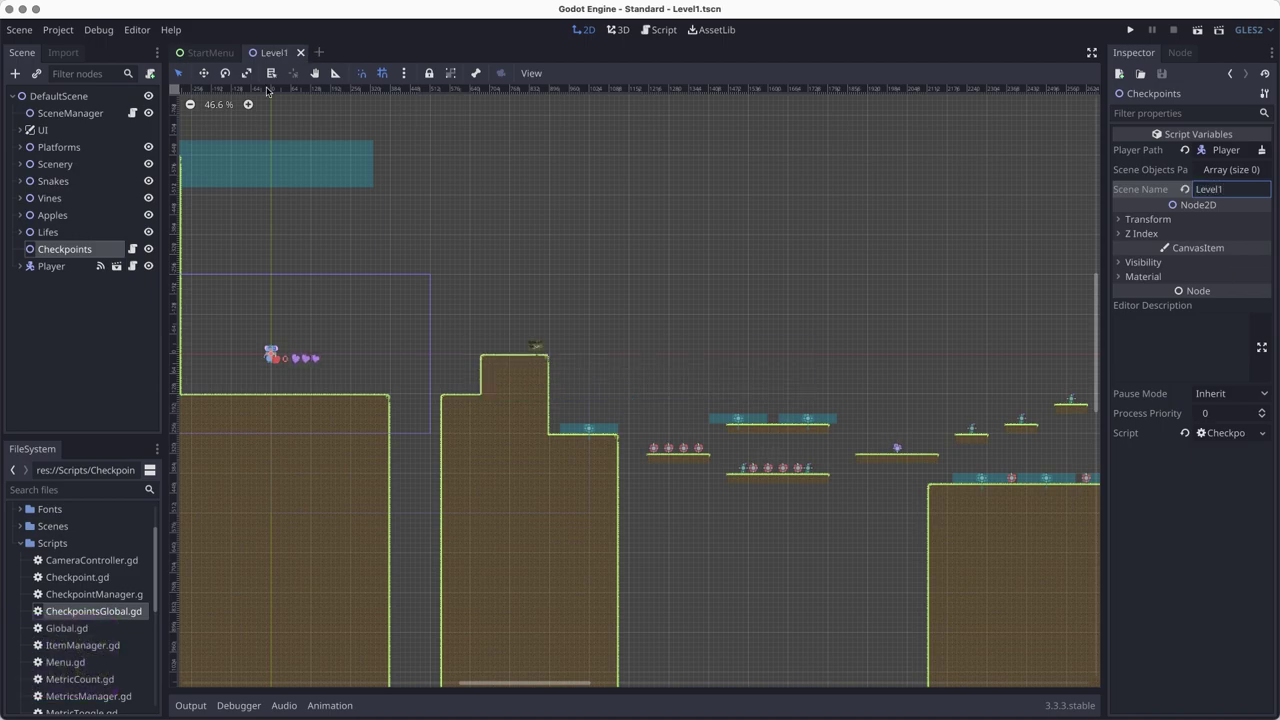
pyautogui.click(47, 99)
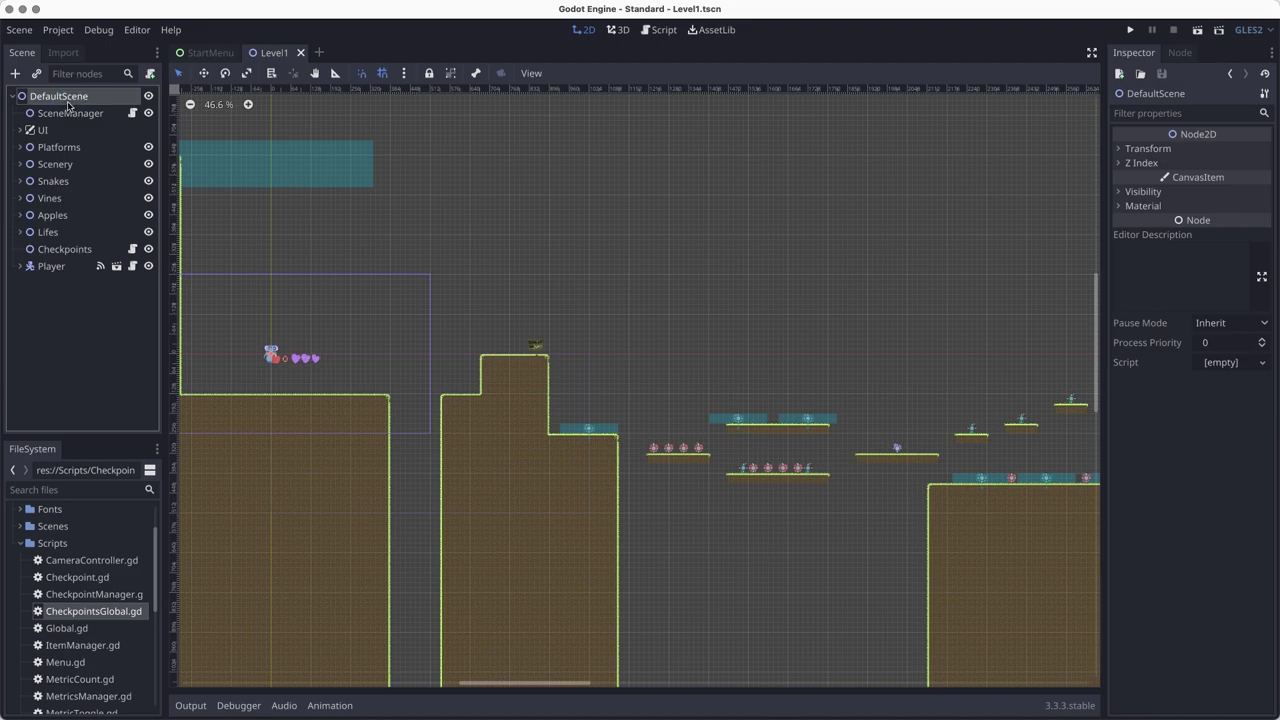
pyautogui.click(67, 100)
pyautogui.write('Level1')
pyautogui.press('Return')
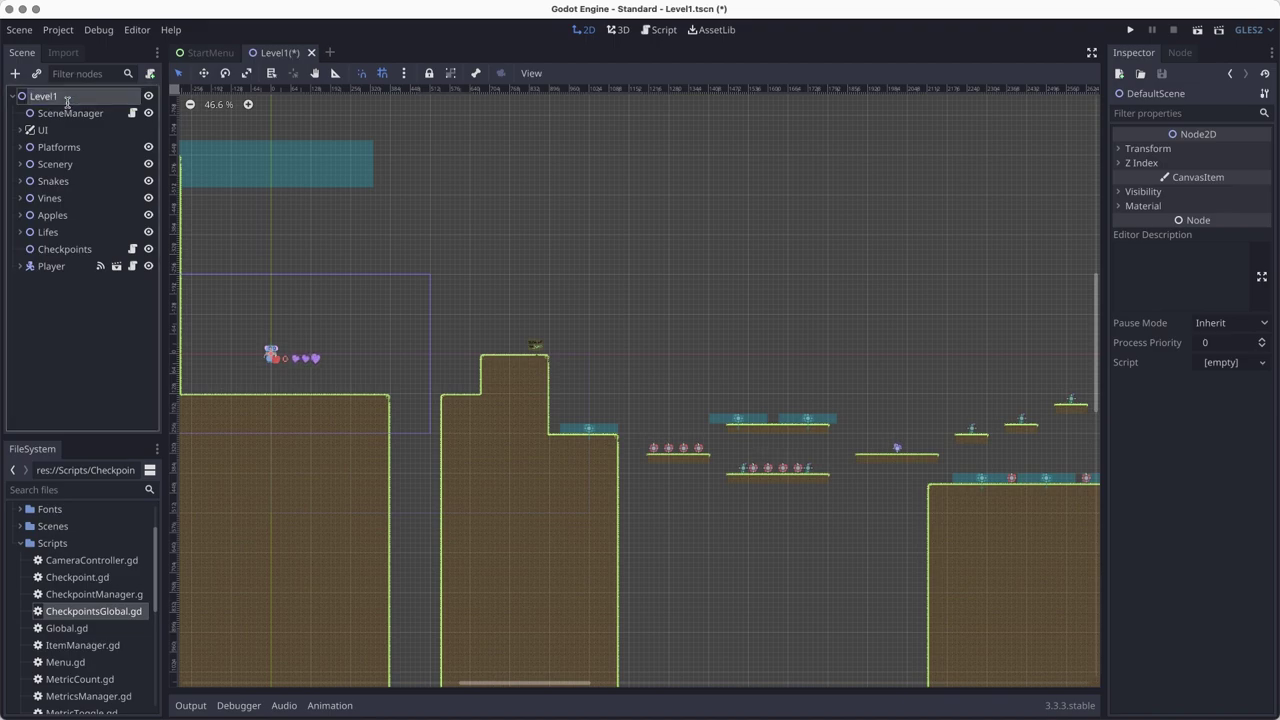
pyautogui.press('super+s')
# Step: Set the size of the Checkpoints node's Scene Objects Paths array to 7
pyautogui.click(64, 249)
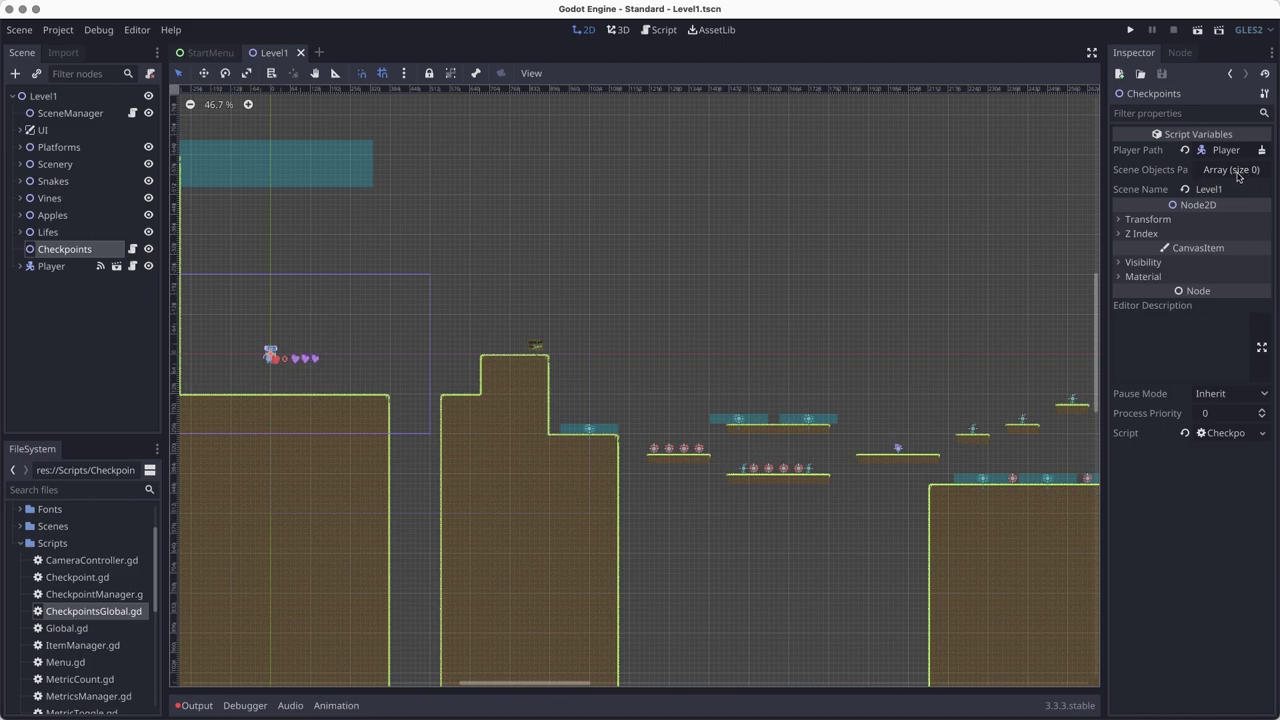
pyautogui.click(1237, 171)
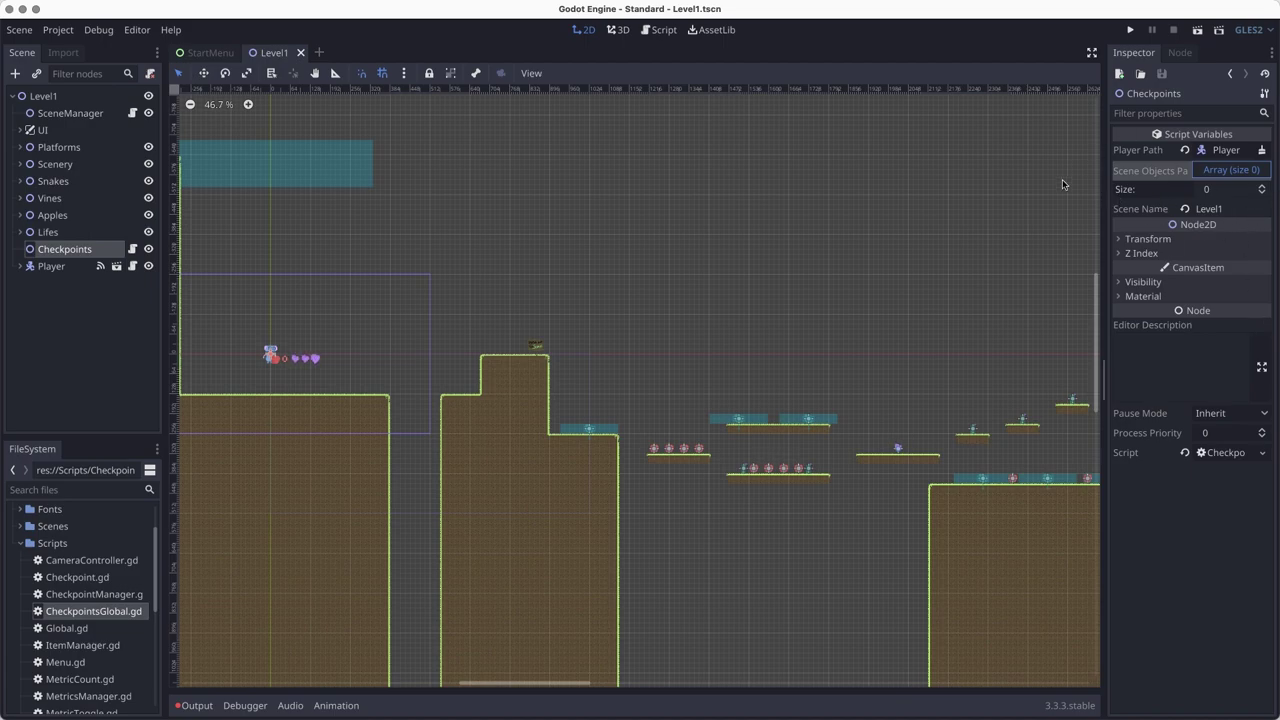
pyautogui.click(19, 232)
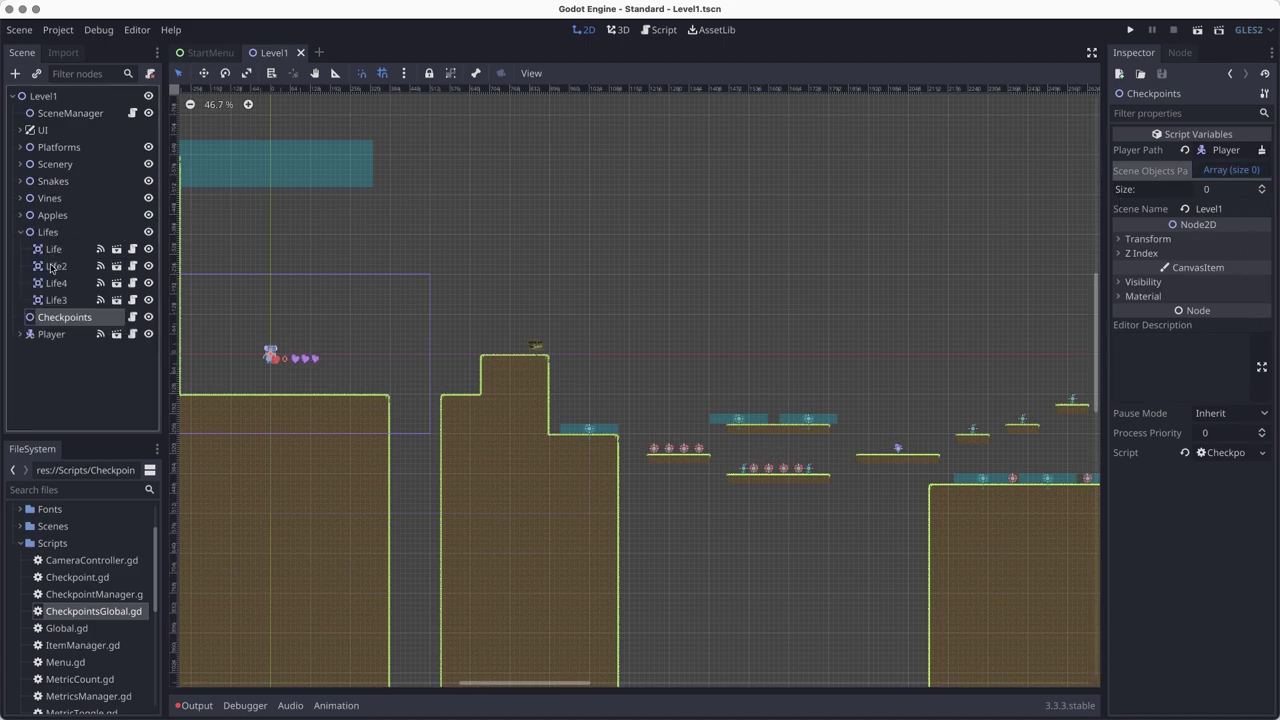
pyautogui.click(53, 250)
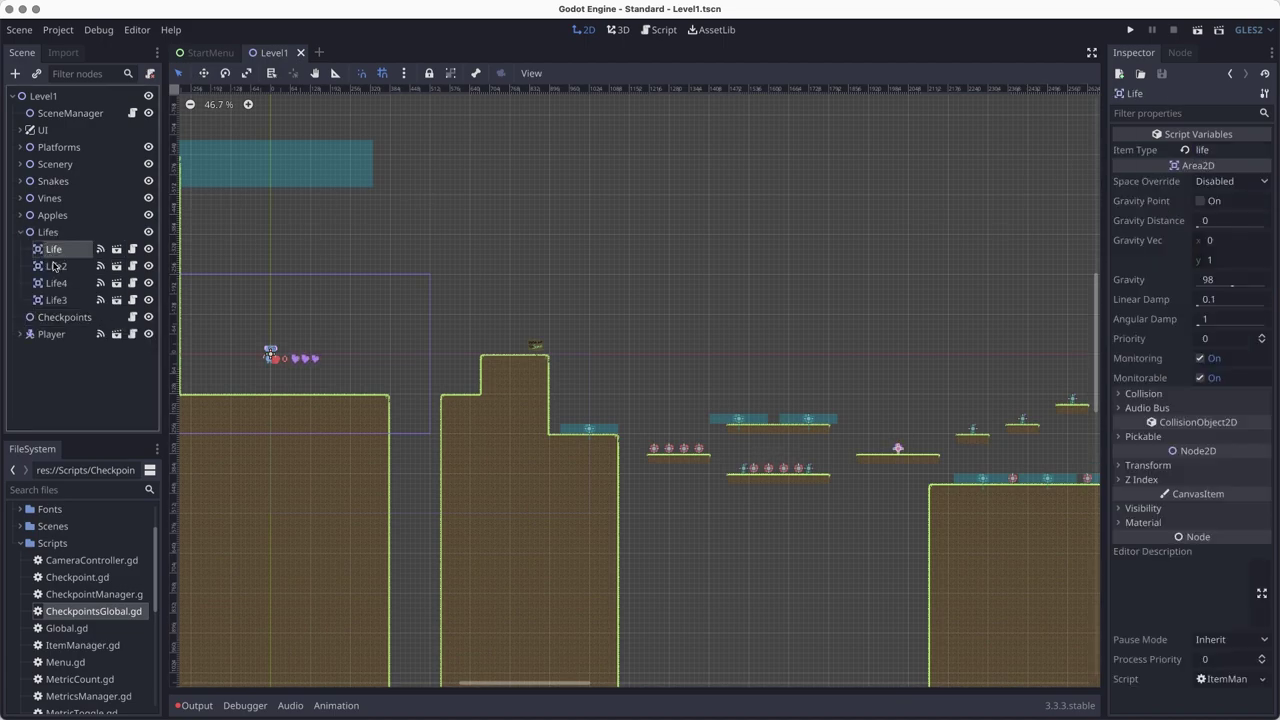
pyautogui.click(64, 318)
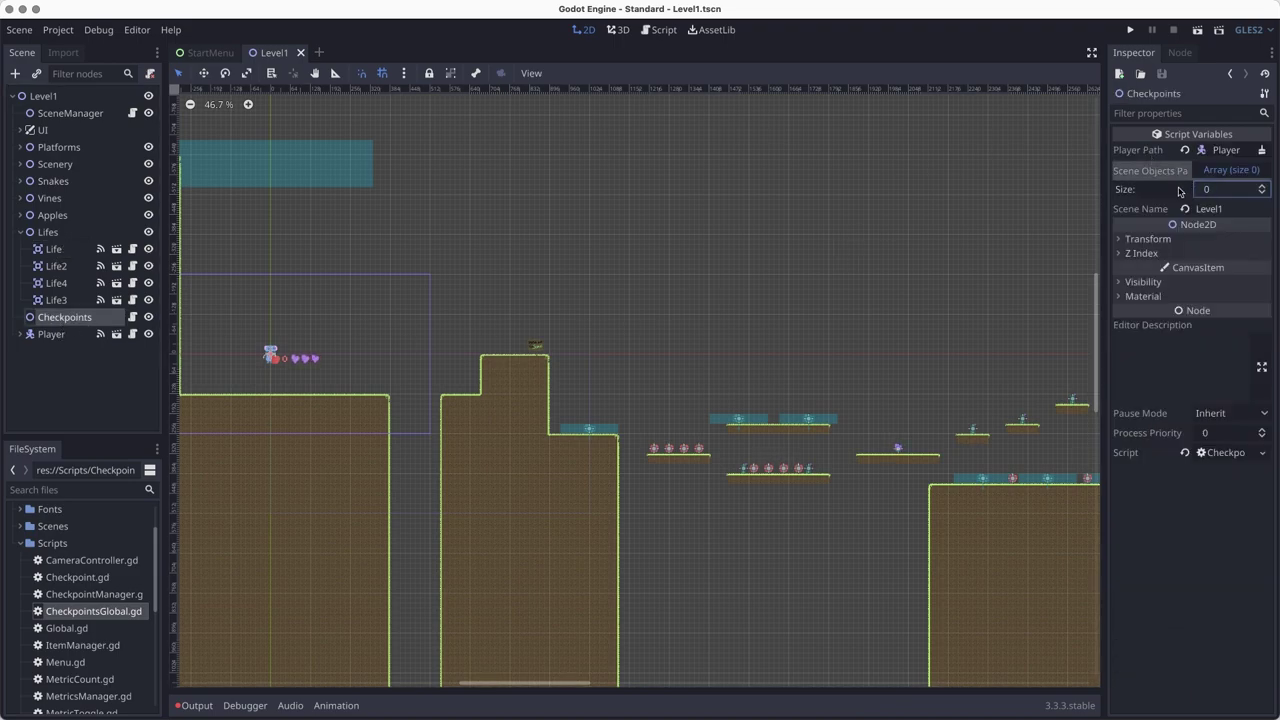
pyautogui.click(1261, 186)
pyautogui.click(1261, 186)
pyautogui.click(1261, 186)
pyautogui.click(1261, 186)
pyautogui.click(1261, 186)
pyautogui.click(1261, 186)
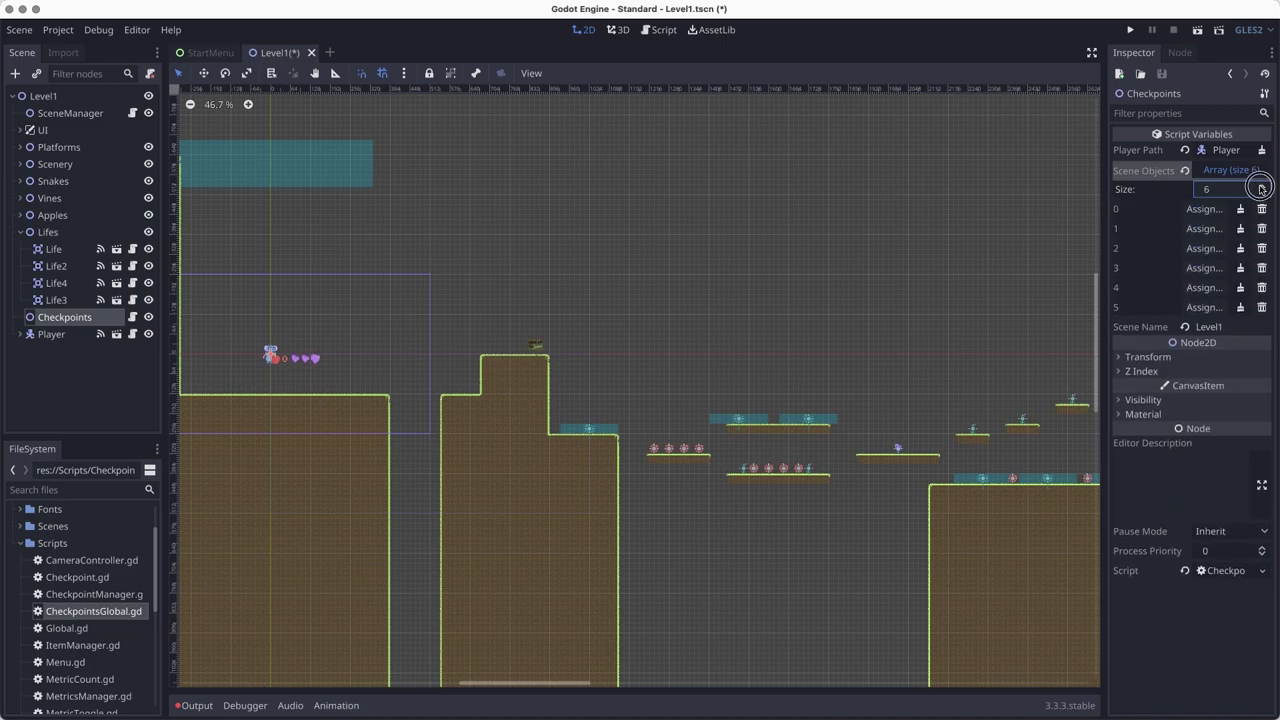
pyautogui.click(1261, 186)
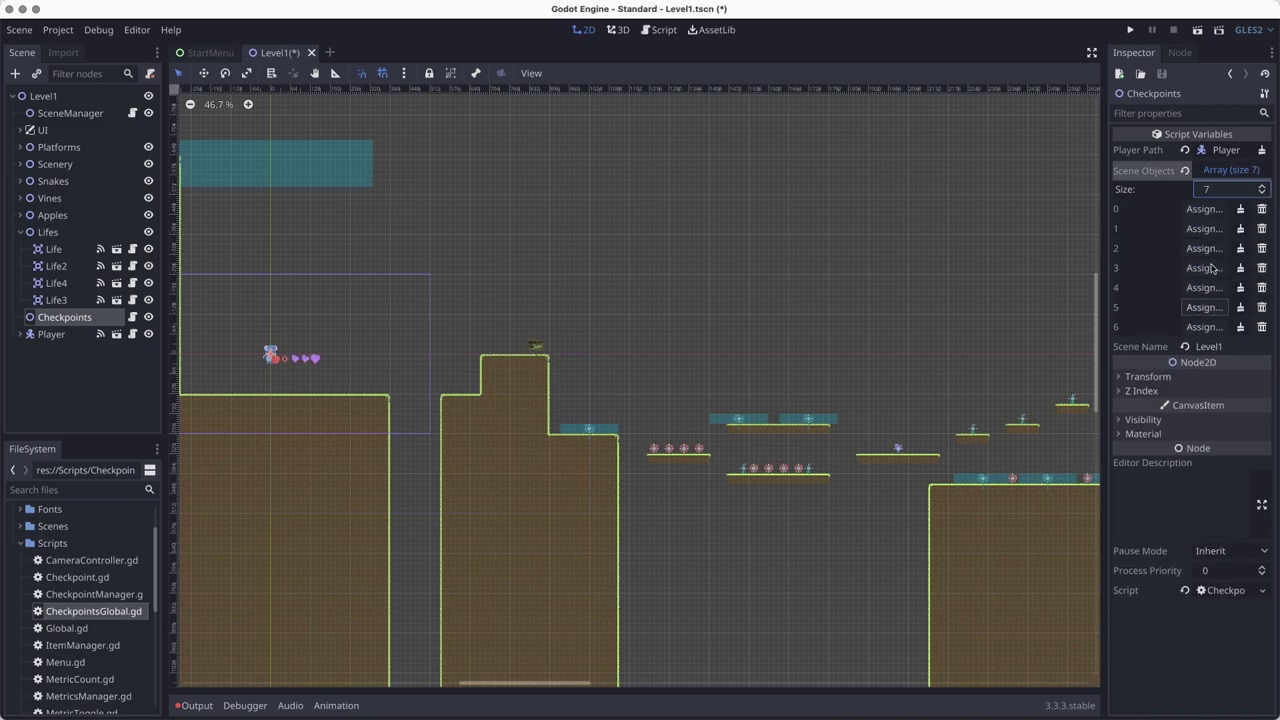
# Step: Assign the snakes ObstacleMoving, ObstacleMoving2 and ObstacleMoving3 to elements 0, 1 and 2 of Scene Objects Paths
pyautogui.click(1204, 209)
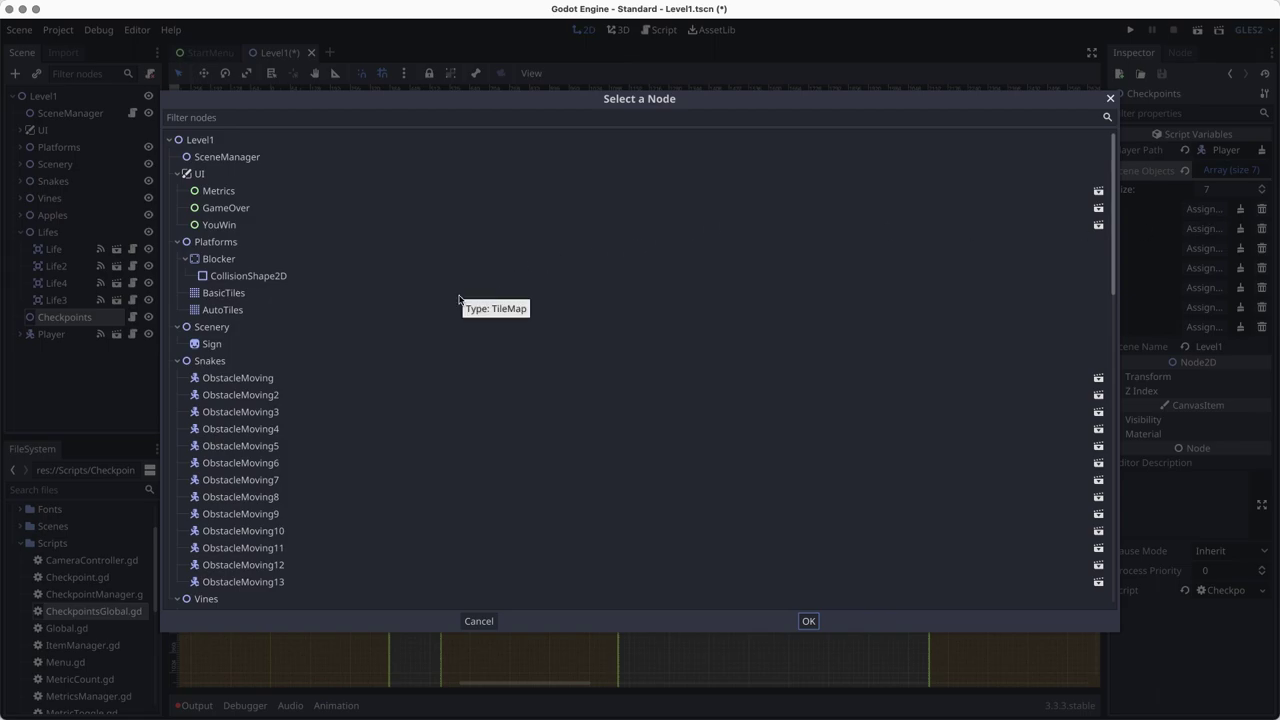
pyautogui.click(240, 378)
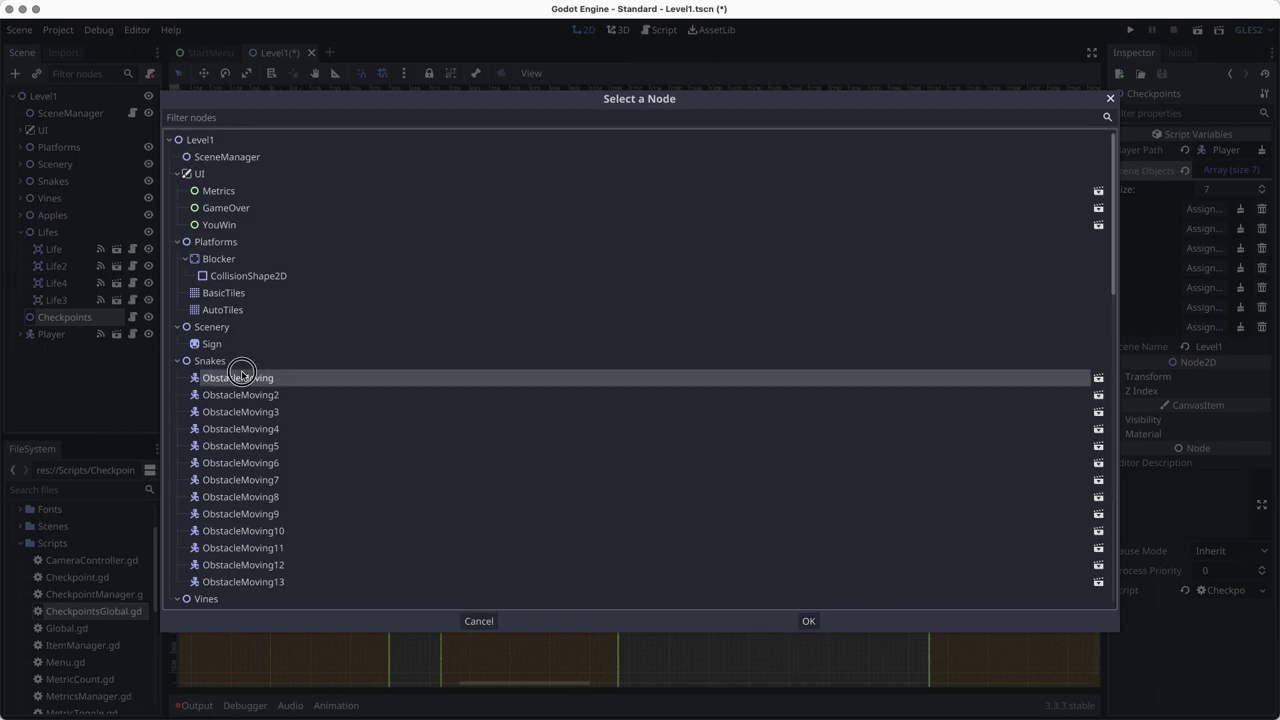
pyautogui.click(808, 621)
pyautogui.click(1204, 228)
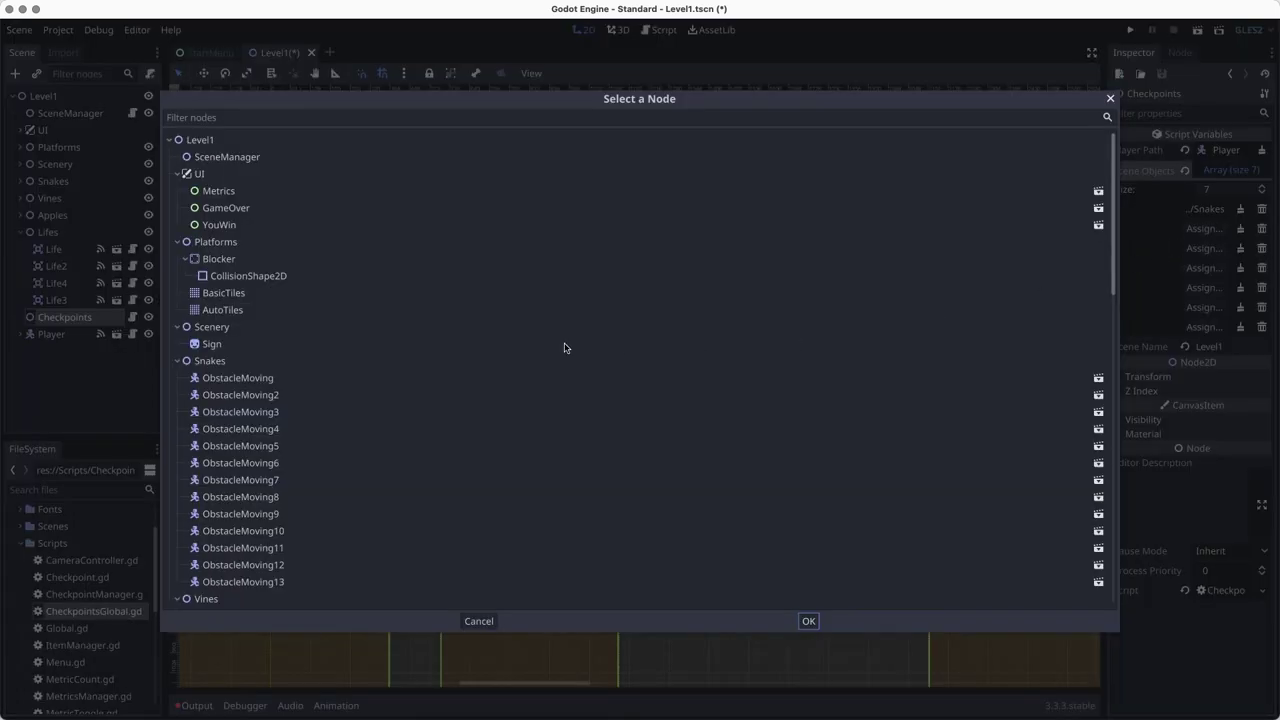
pyautogui.click(271, 397)
pyautogui.click(808, 621)
pyautogui.click(1187, 252)
pyautogui.click(262, 411)
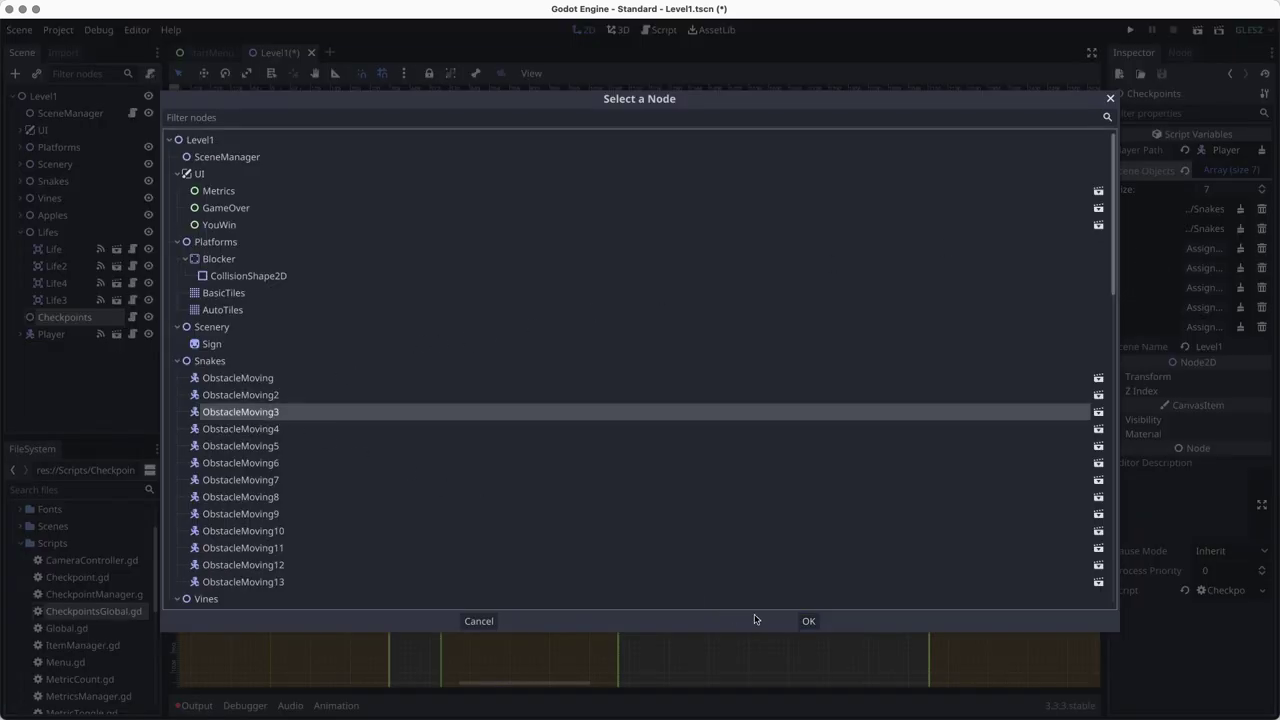
pyautogui.click(808, 621)
# Step: Assign the snakes ObstacleMoving4, ObstacleMoving6 and ObstacleMoving8 to elements 3, 4 and 5 of Scene Objects Paths
pyautogui.click(1203, 268)
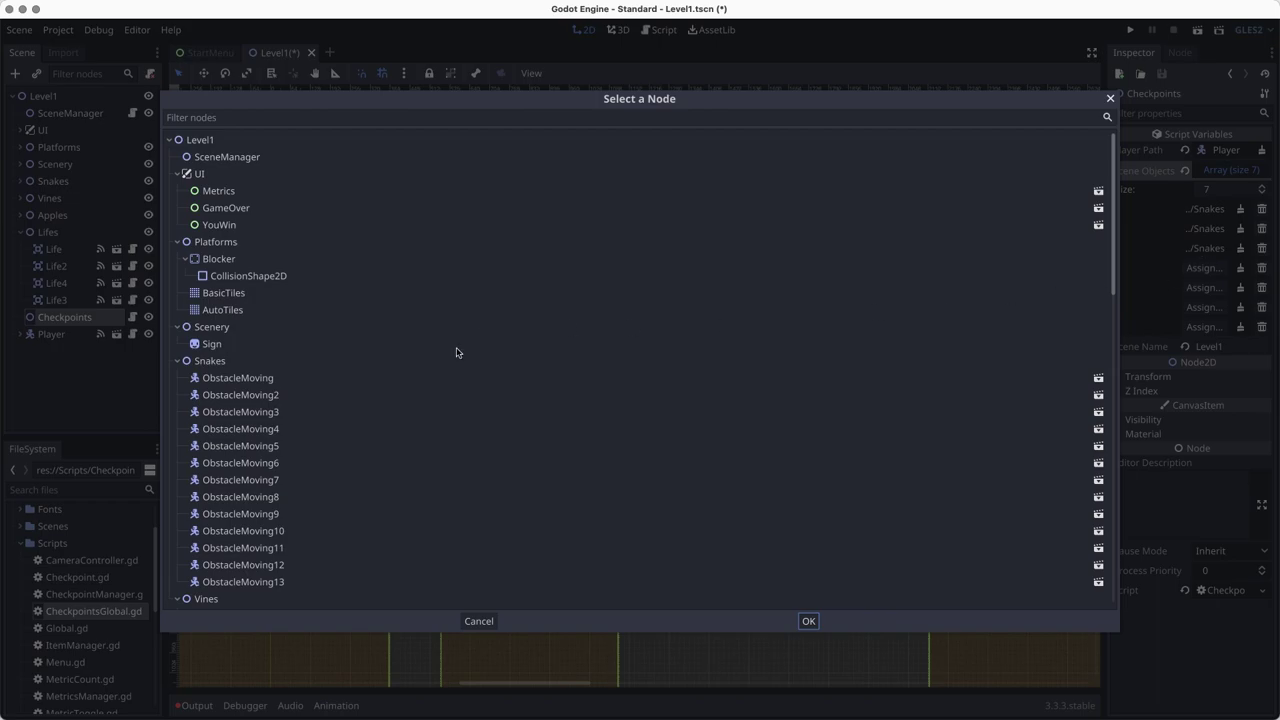
pyautogui.click(272, 432)
pyautogui.click(808, 621)
pyautogui.click(1202, 288)
pyautogui.click(275, 466)
pyautogui.click(810, 621)
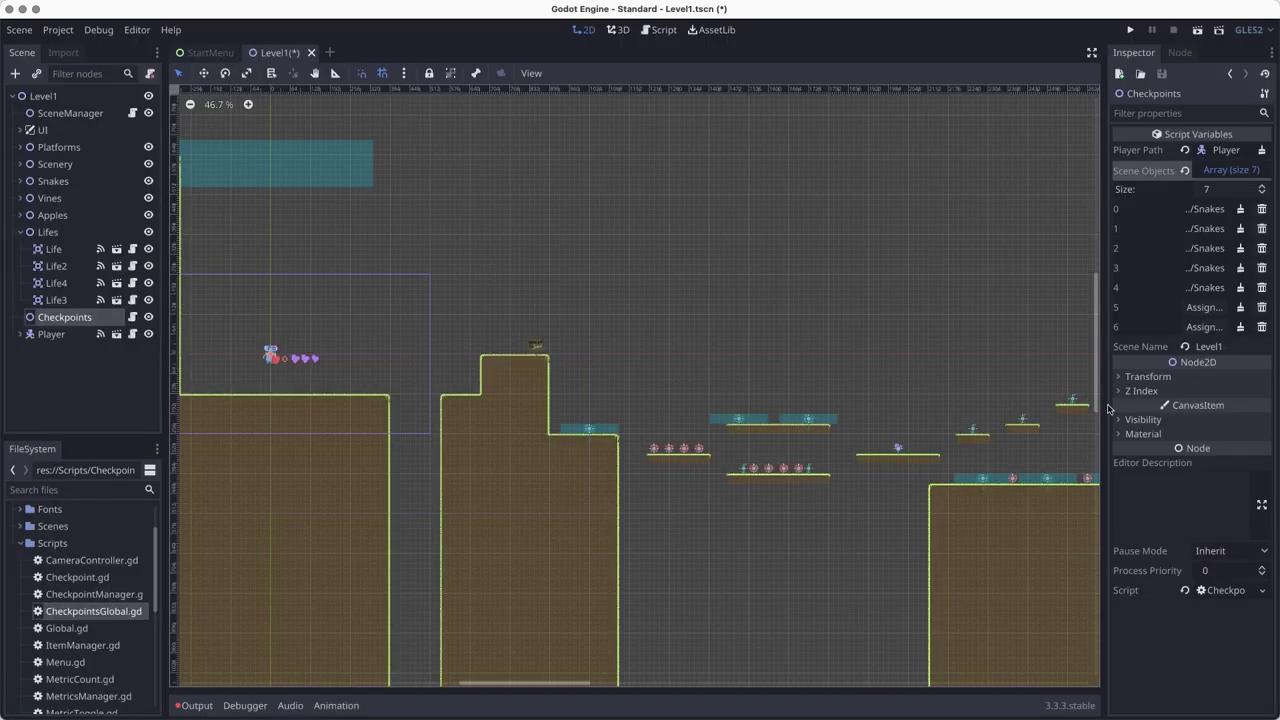
pyautogui.click(1190, 309)
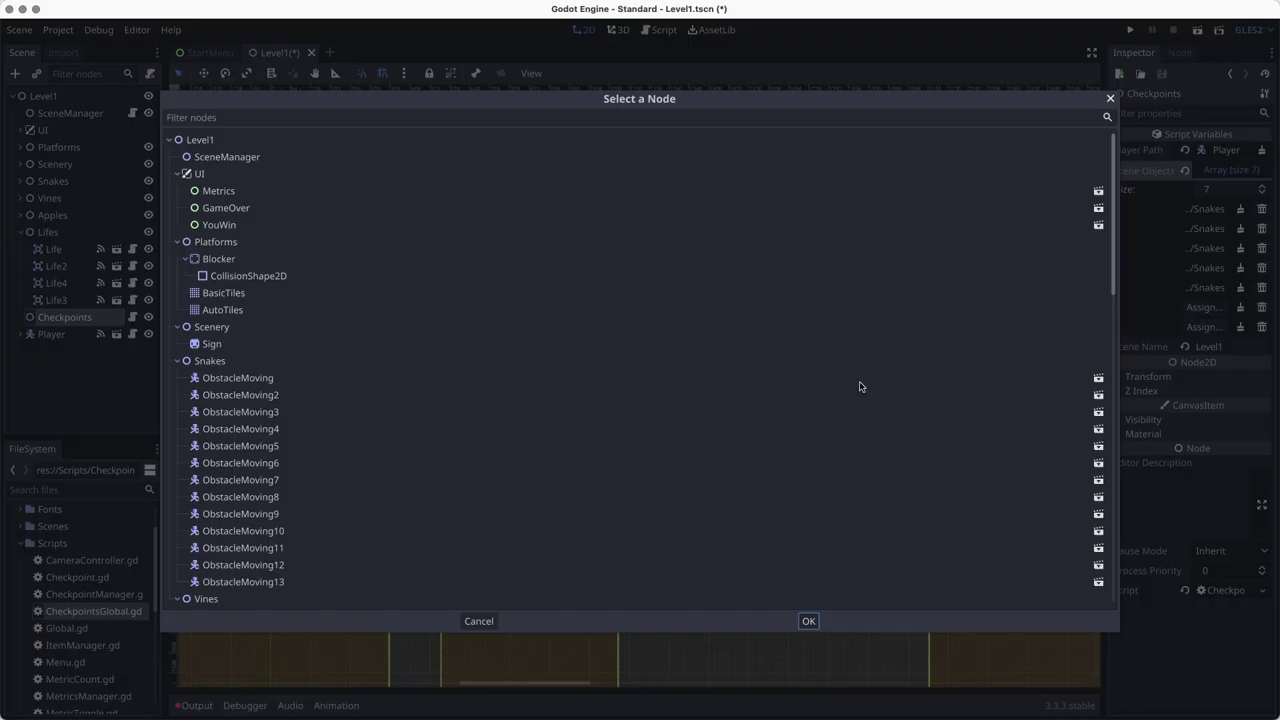
pyautogui.click(289, 497)
pyautogui.click(796, 620)
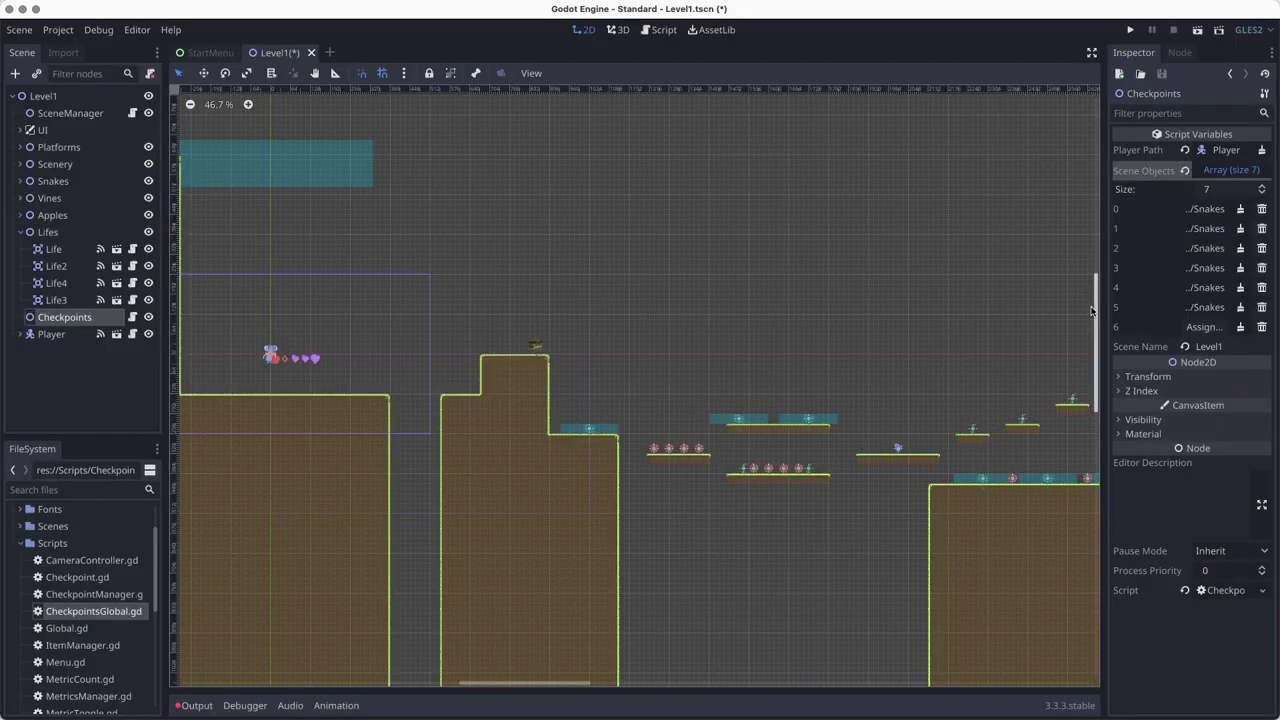
# Step: Assign the snake ObstacleMoving5 to element 6 of Scene Objects Paths
pyautogui.moveTo(1104, 297); pyautogui.dragTo(771, 300)
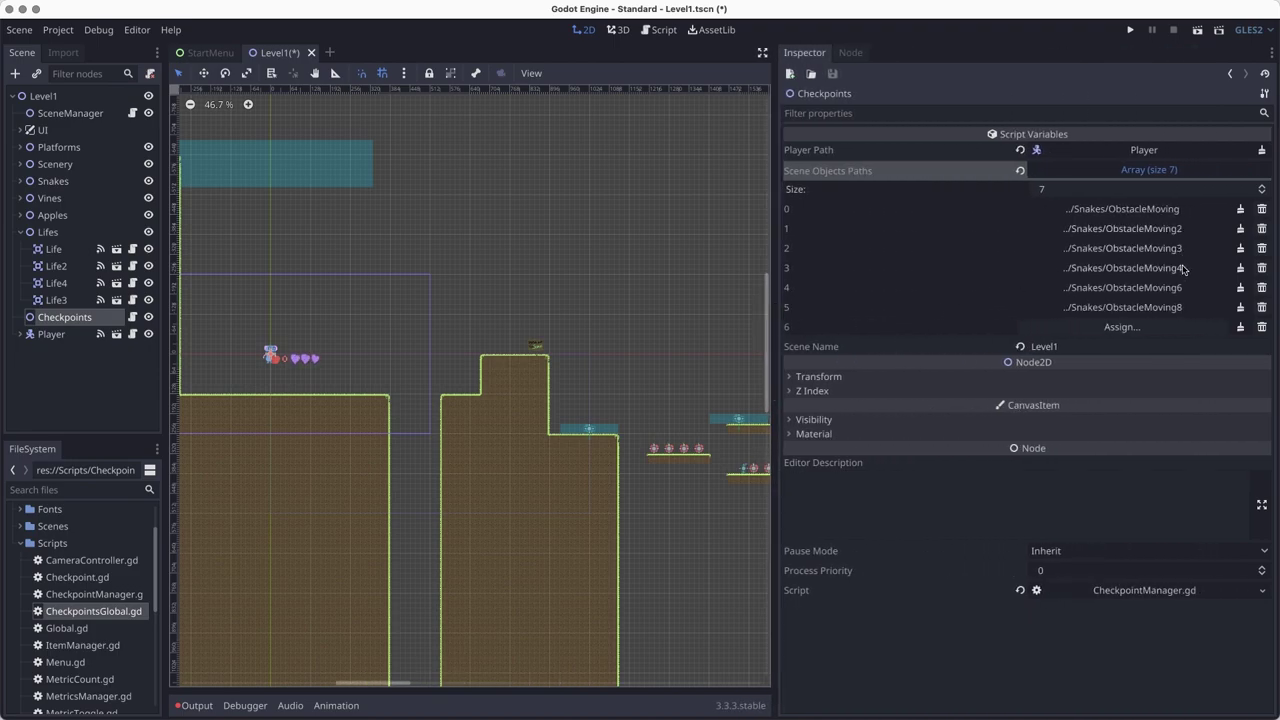
pyautogui.click(1121, 327)
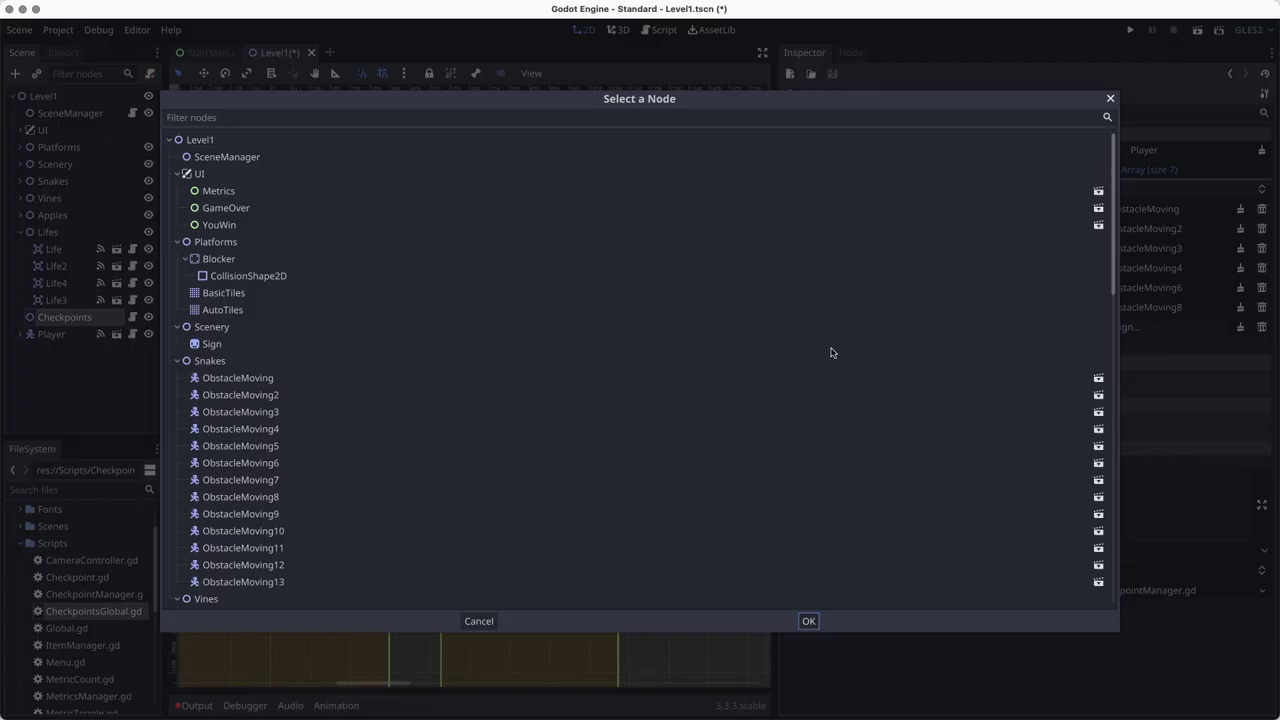
pyautogui.click(274, 452)
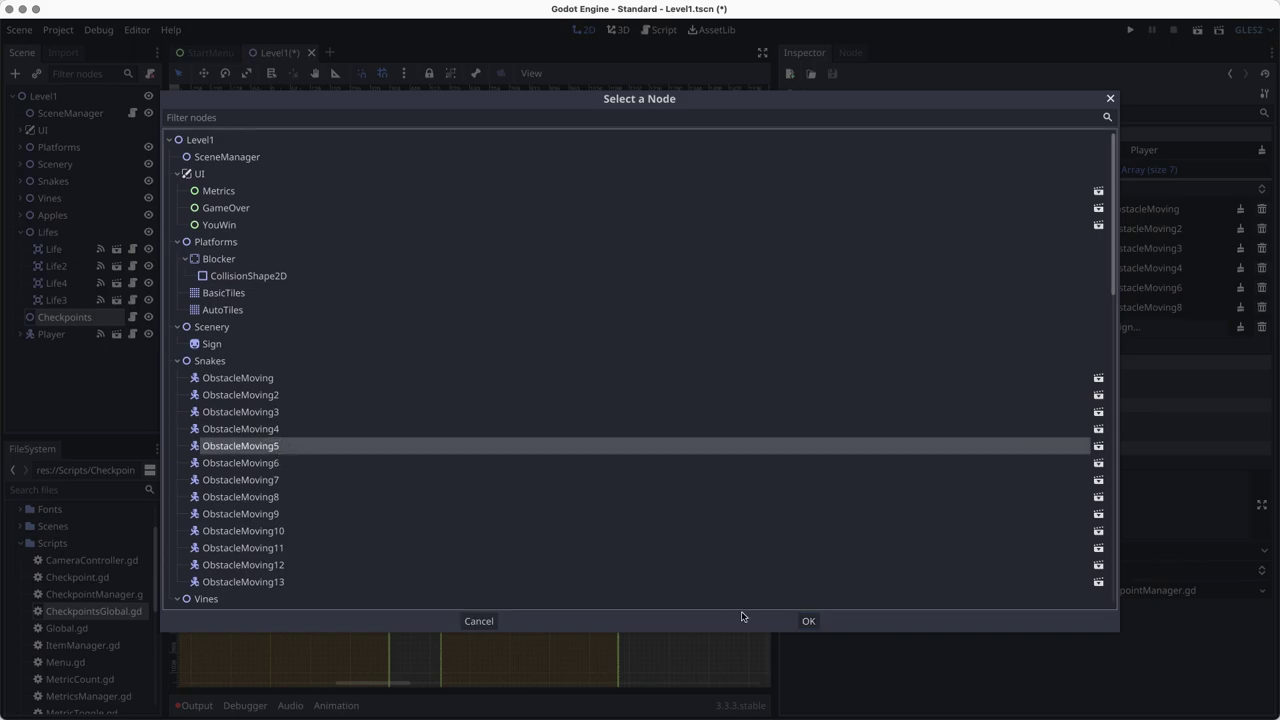
pyautogui.click(808, 622)
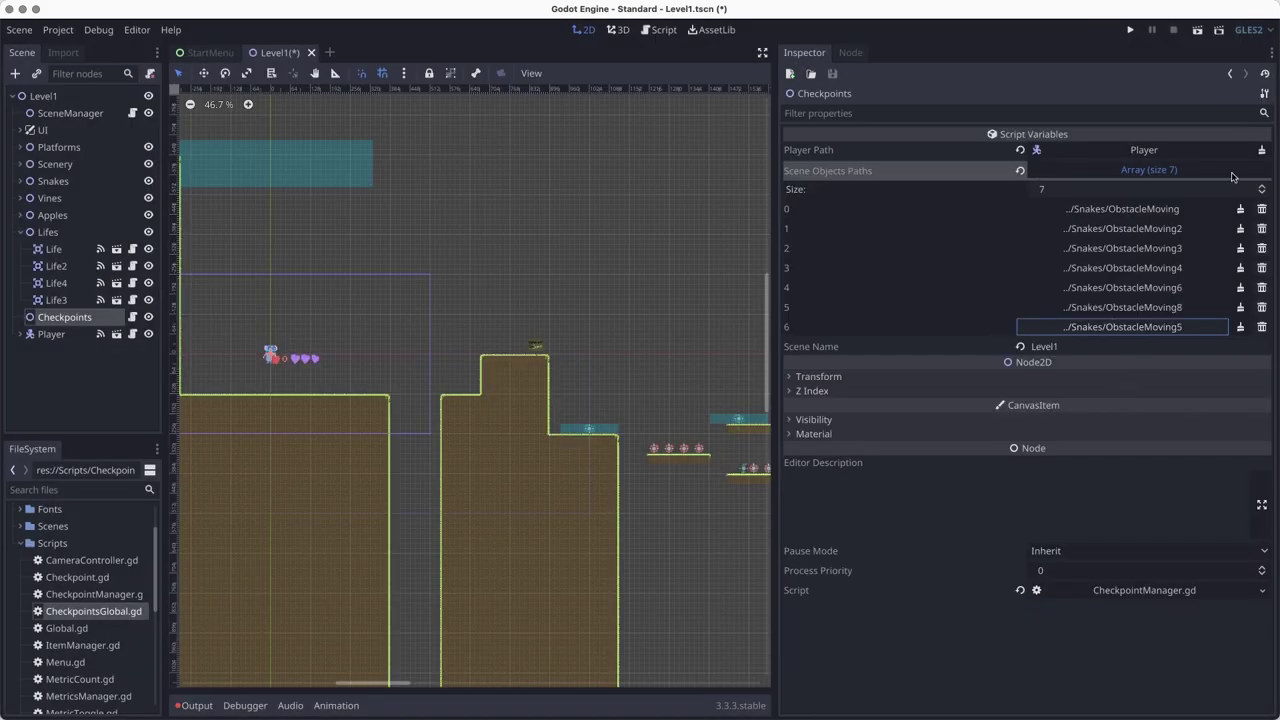
# Step: Enlarge the Checkpoints node's Scene Objects Paths array to size 12
pyautogui.click(1264, 187)
pyautogui.click(1264, 187)
pyautogui.click(1264, 187)
pyautogui.click(1264, 187)
pyautogui.click(1264, 187)
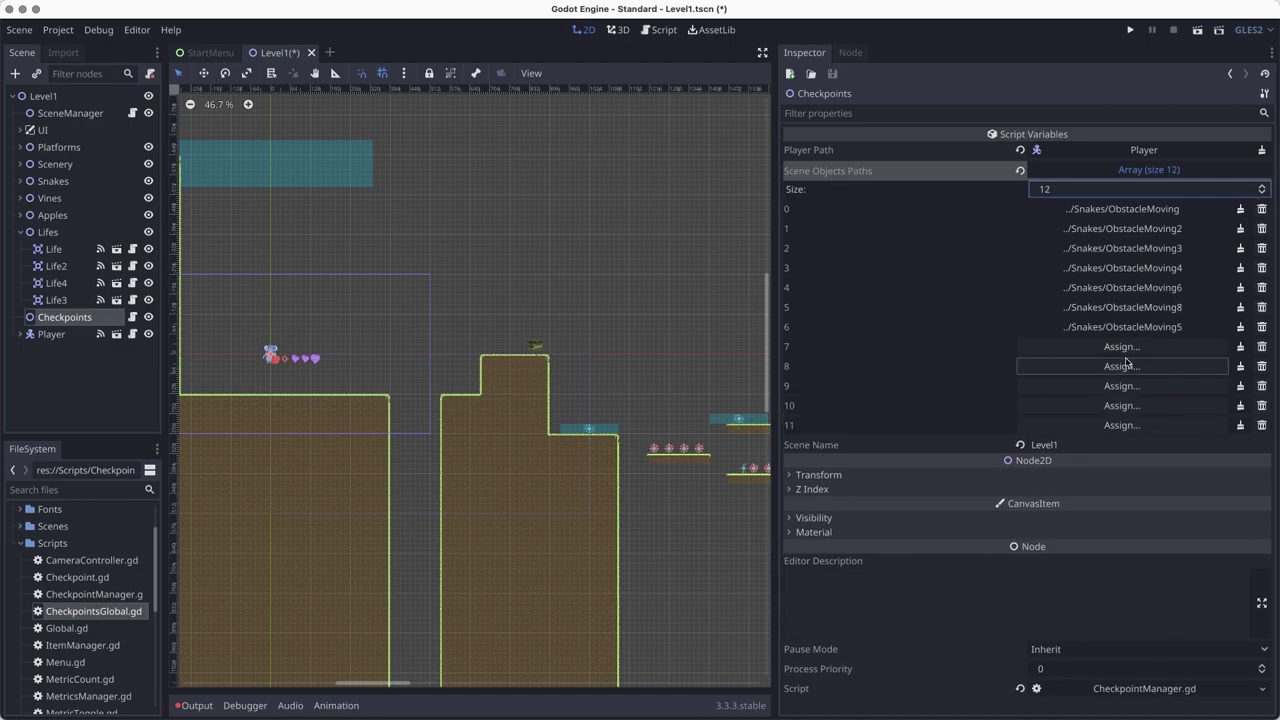
# Step: Assign the snakes ObstacleMoving7 and ObstacleMoving9 to elements 7 and 8 of Scene Objects Paths
pyautogui.click(1123, 347)
pyautogui.click(272, 481)
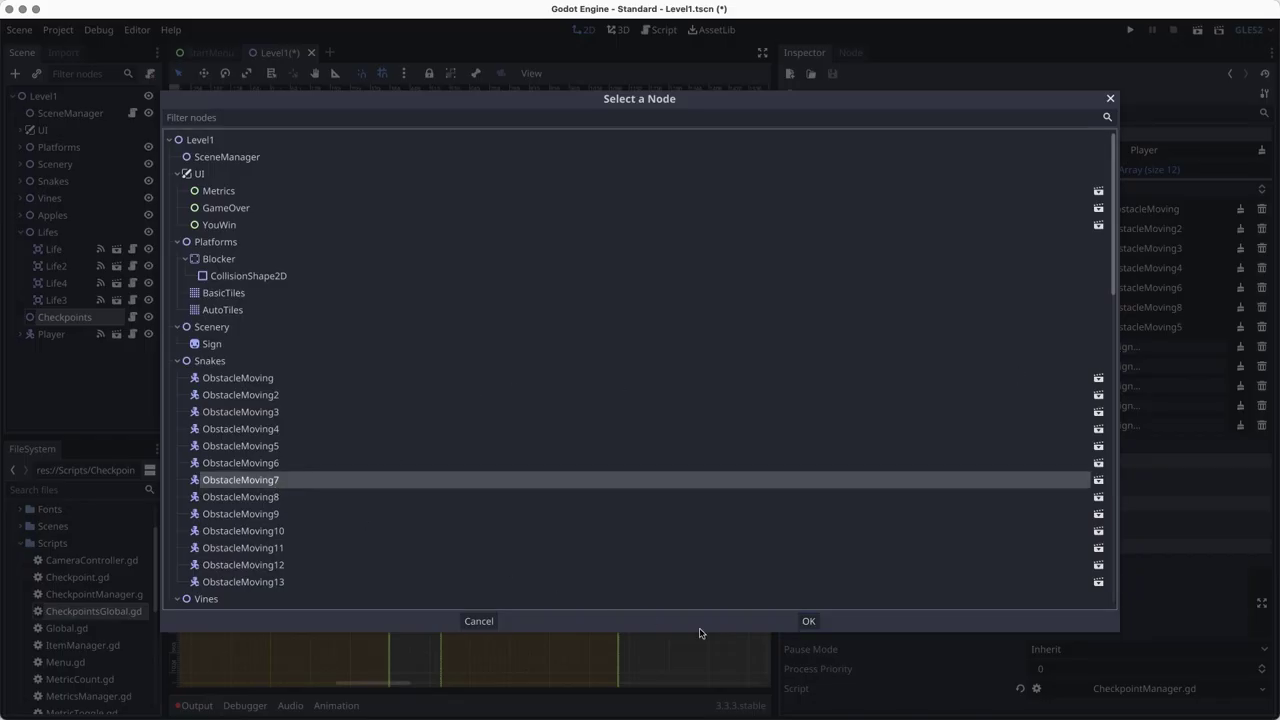
pyautogui.click(806, 622)
pyautogui.click(1105, 367)
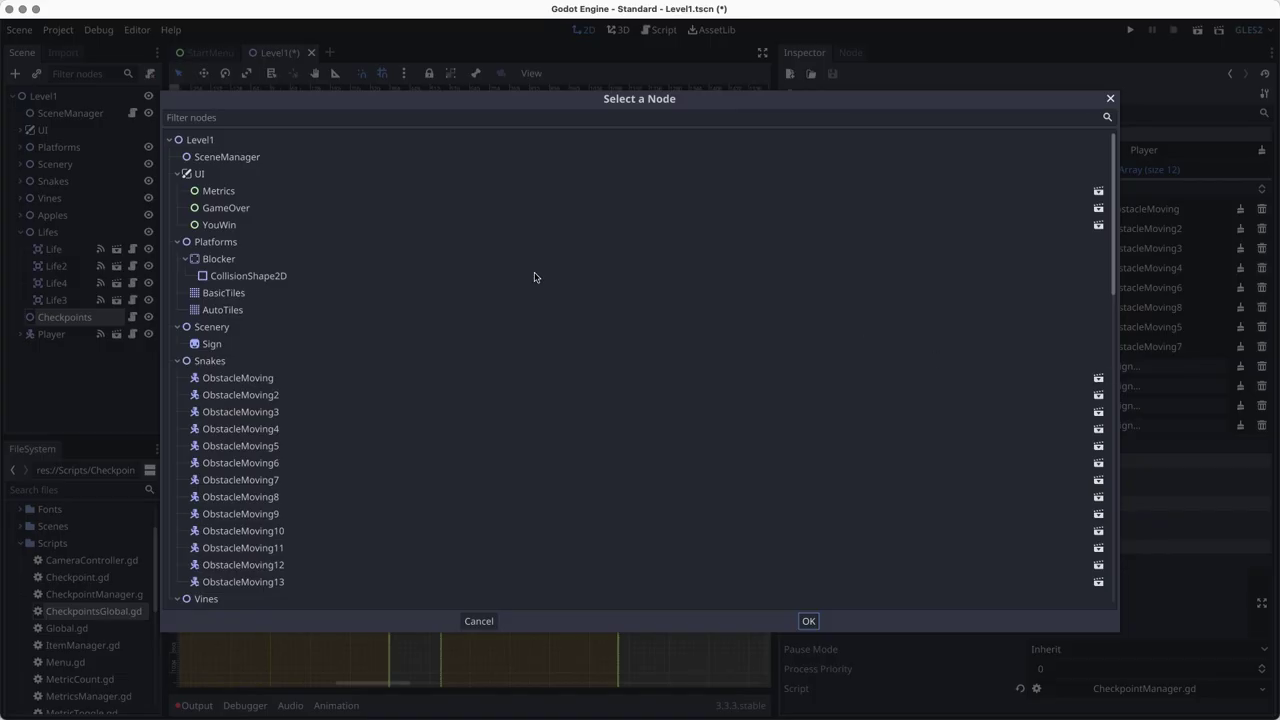
pyautogui.click(263, 514)
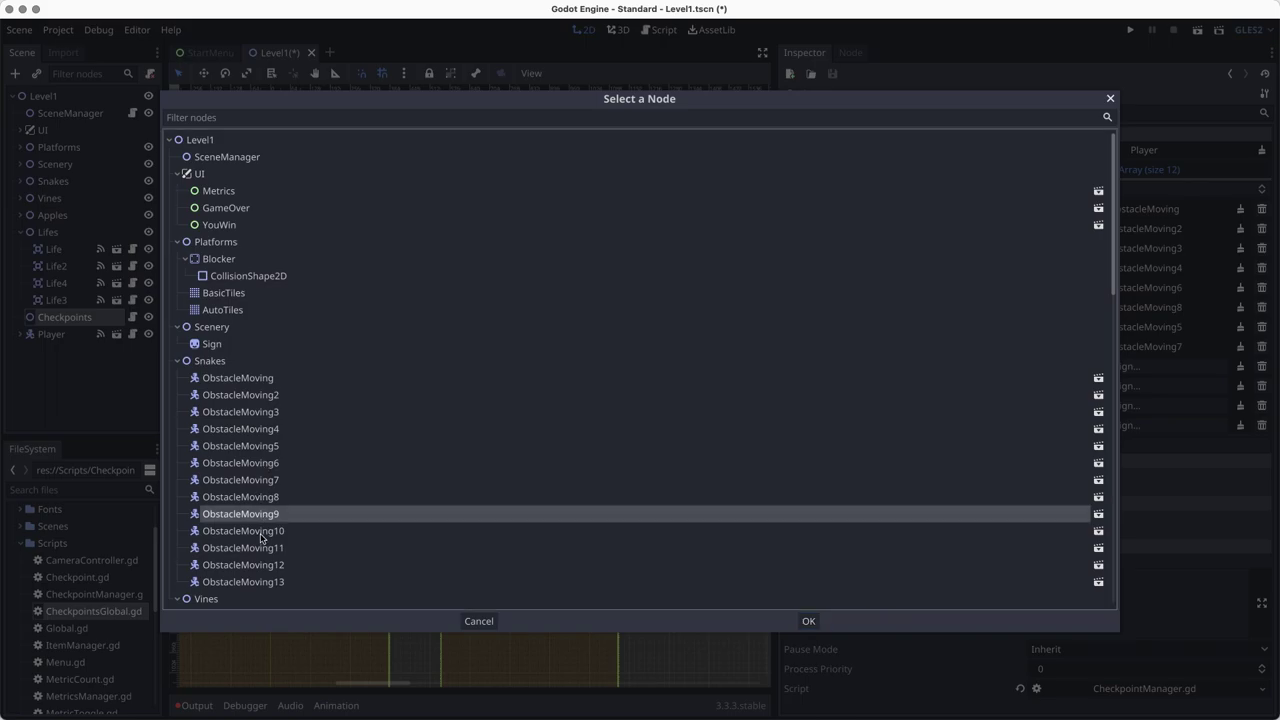
pyautogui.click(808, 622)
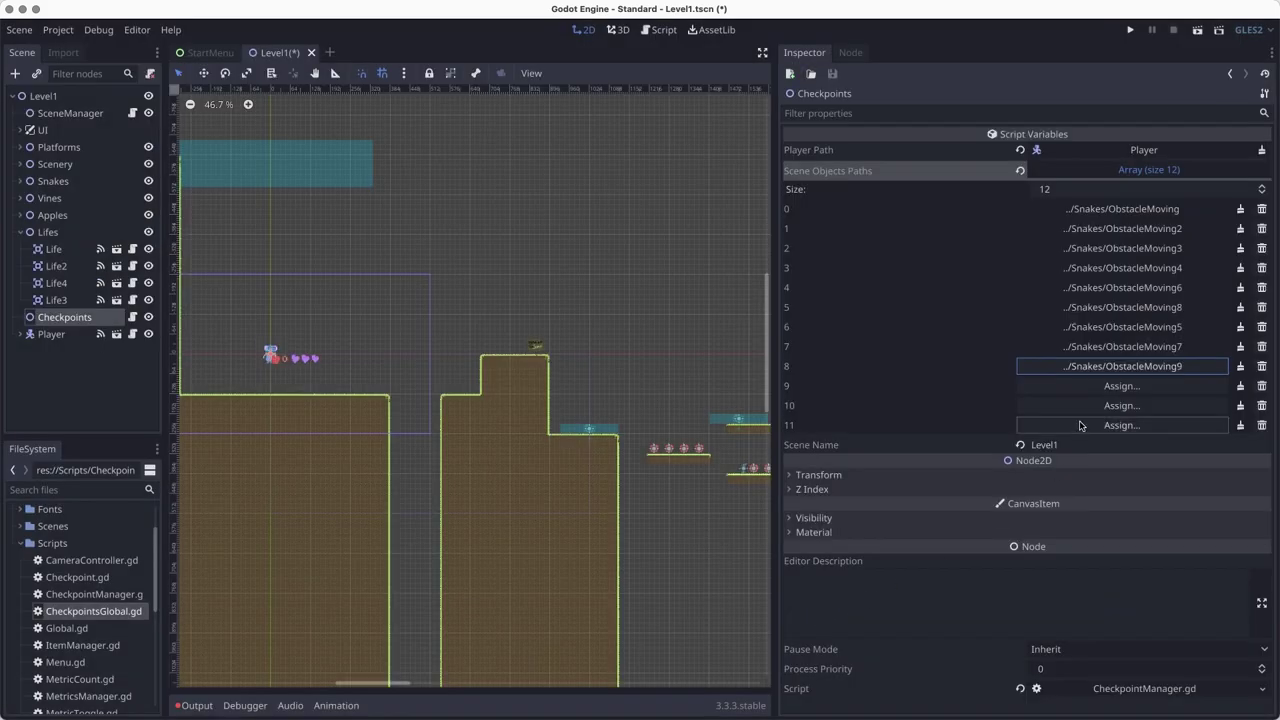
# Step: Assign the snakes ObstacleMoving10, ObstacleMoving11 and ObstacleMoving12 to elements 9, 10 and 11 of Scene Objects Paths
pyautogui.click(1105, 386)
pyautogui.click(286, 530)
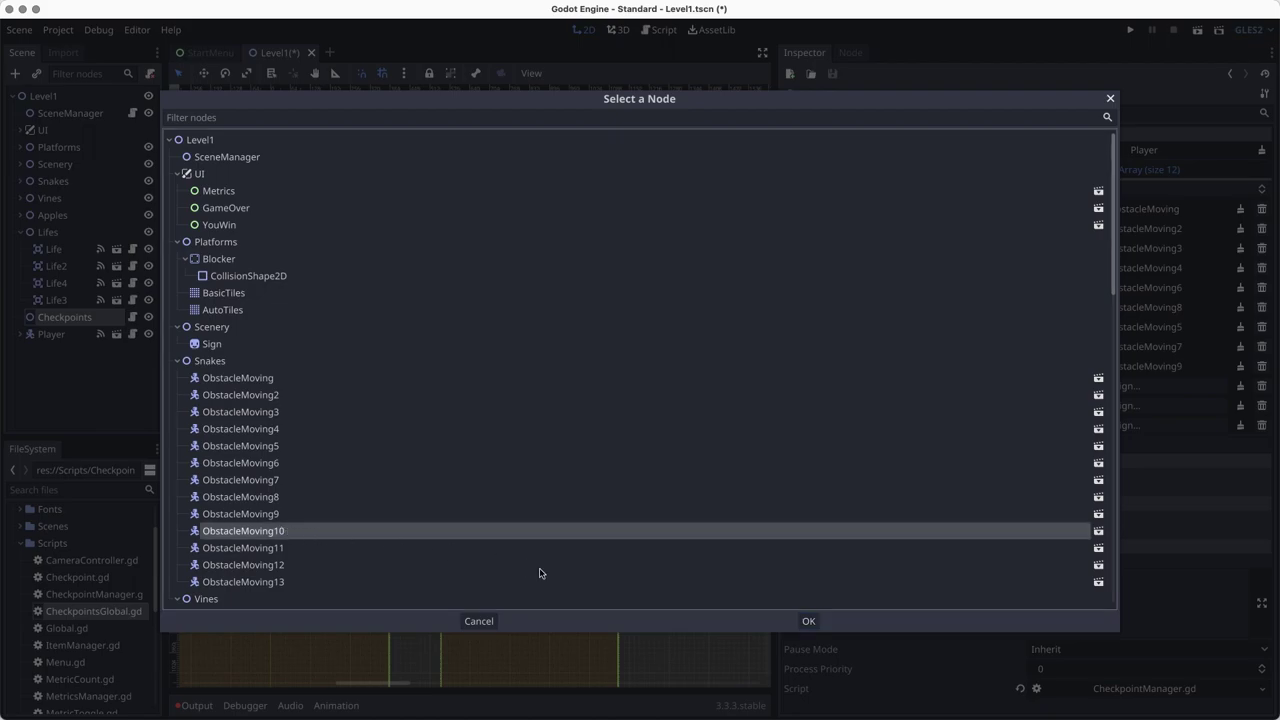
pyautogui.click(808, 622)
pyautogui.click(1108, 405)
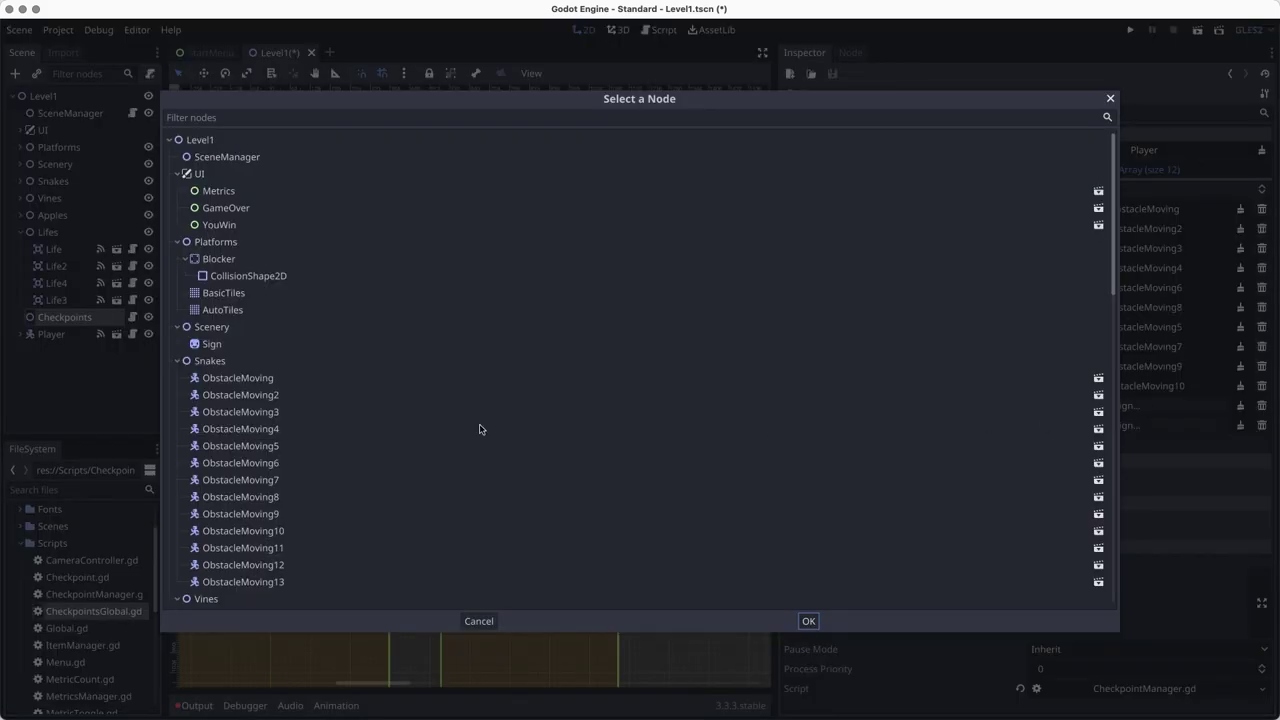
pyautogui.click(268, 548)
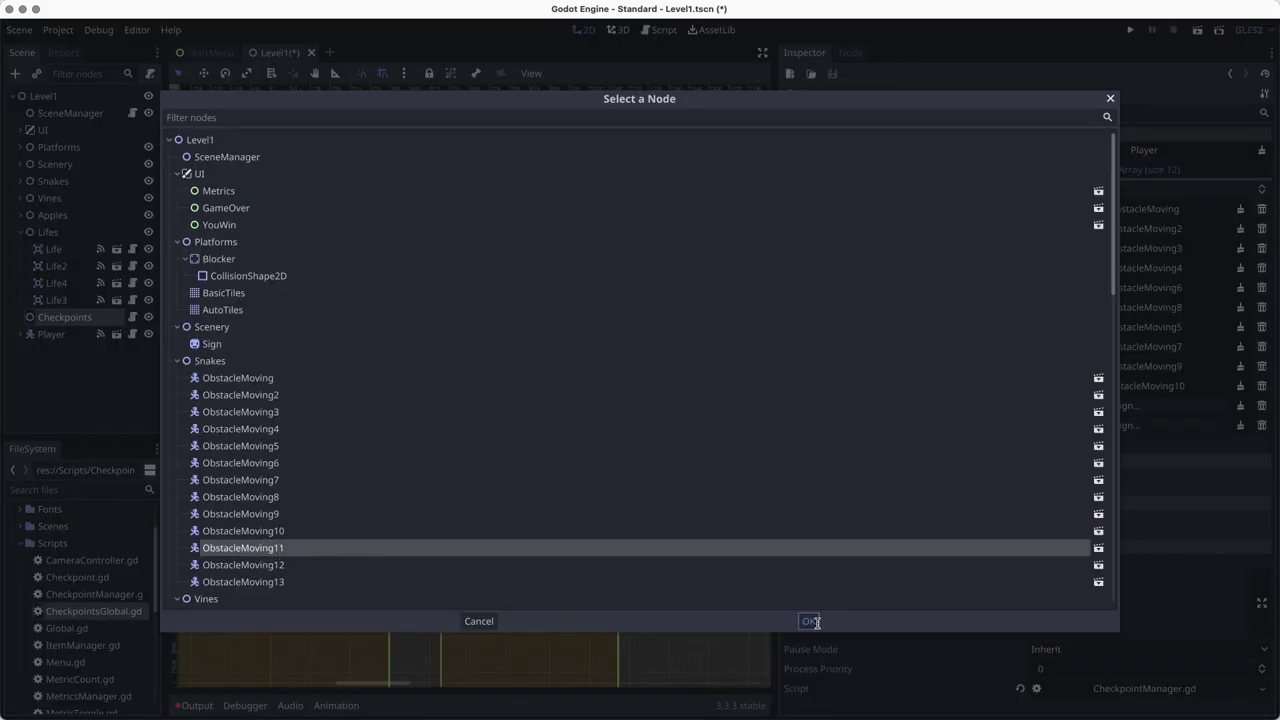
pyautogui.click(808, 621)
pyautogui.click(1072, 426)
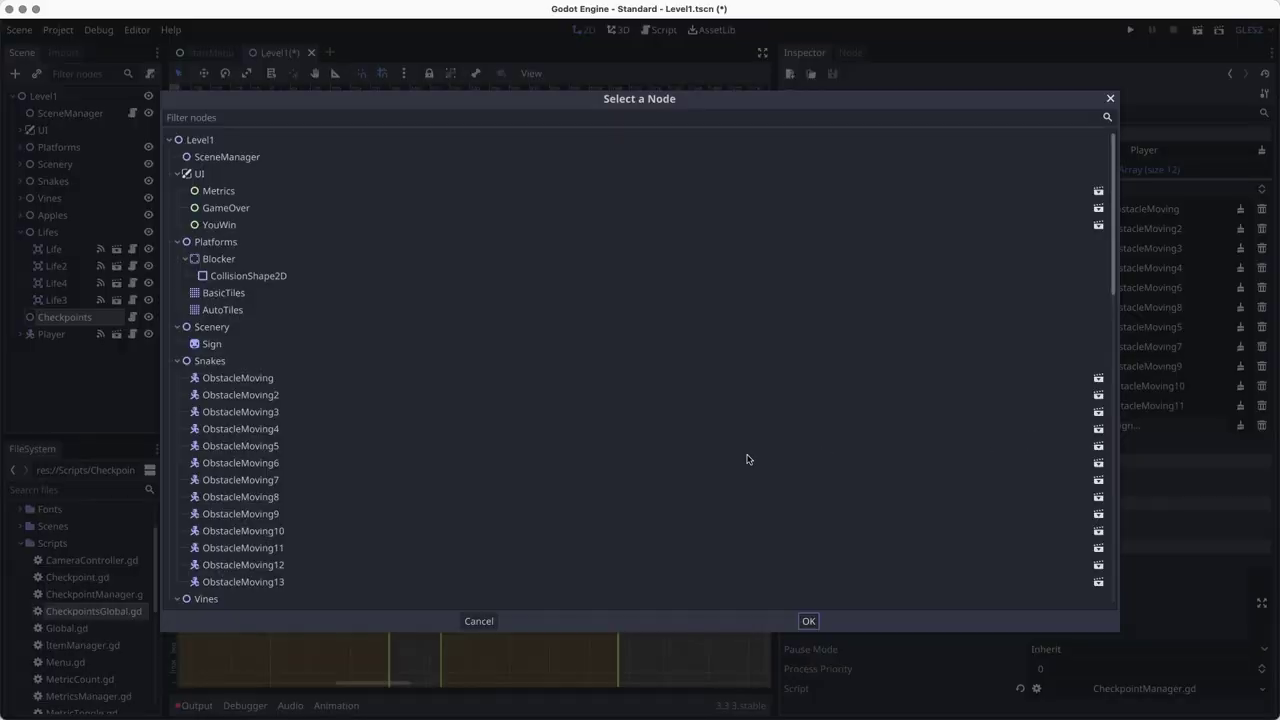
pyautogui.click(282, 568)
pyautogui.click(808, 621)
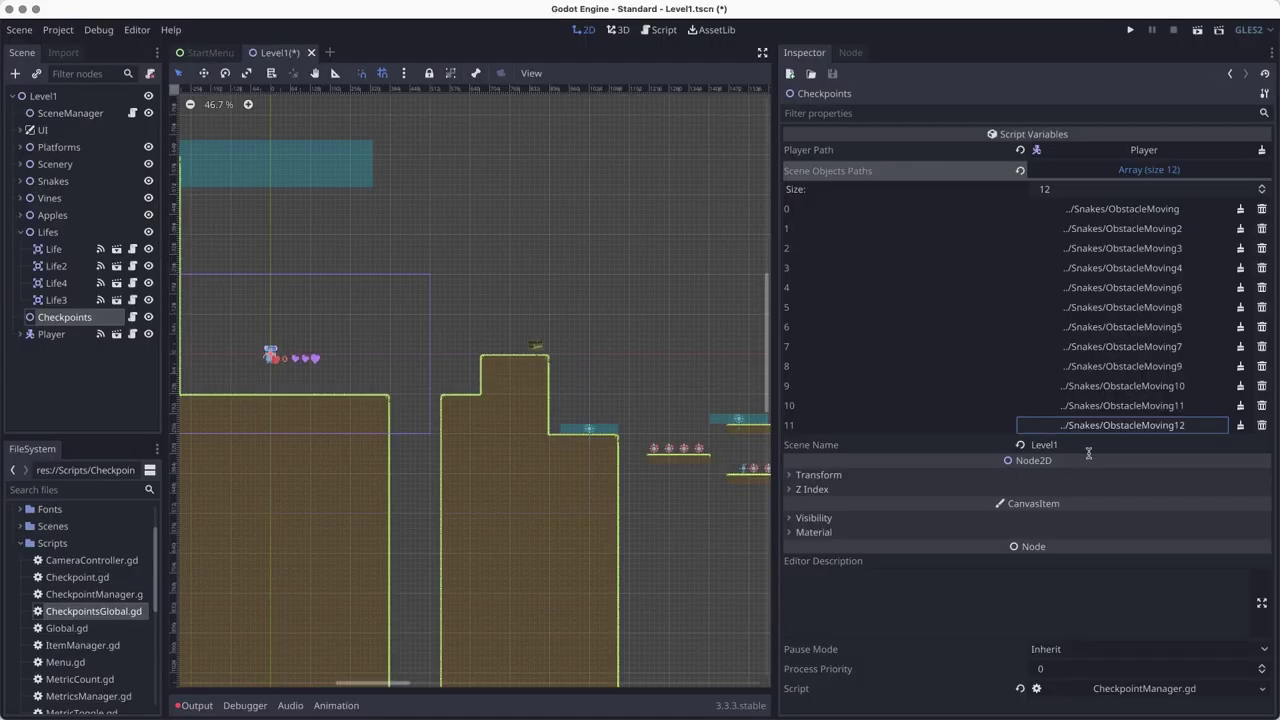
# Step: Enlarge the Scene Objects Paths array to size 13 and assign the snake ObstacleMoving13 to element 12
pyautogui.click(1259, 186)
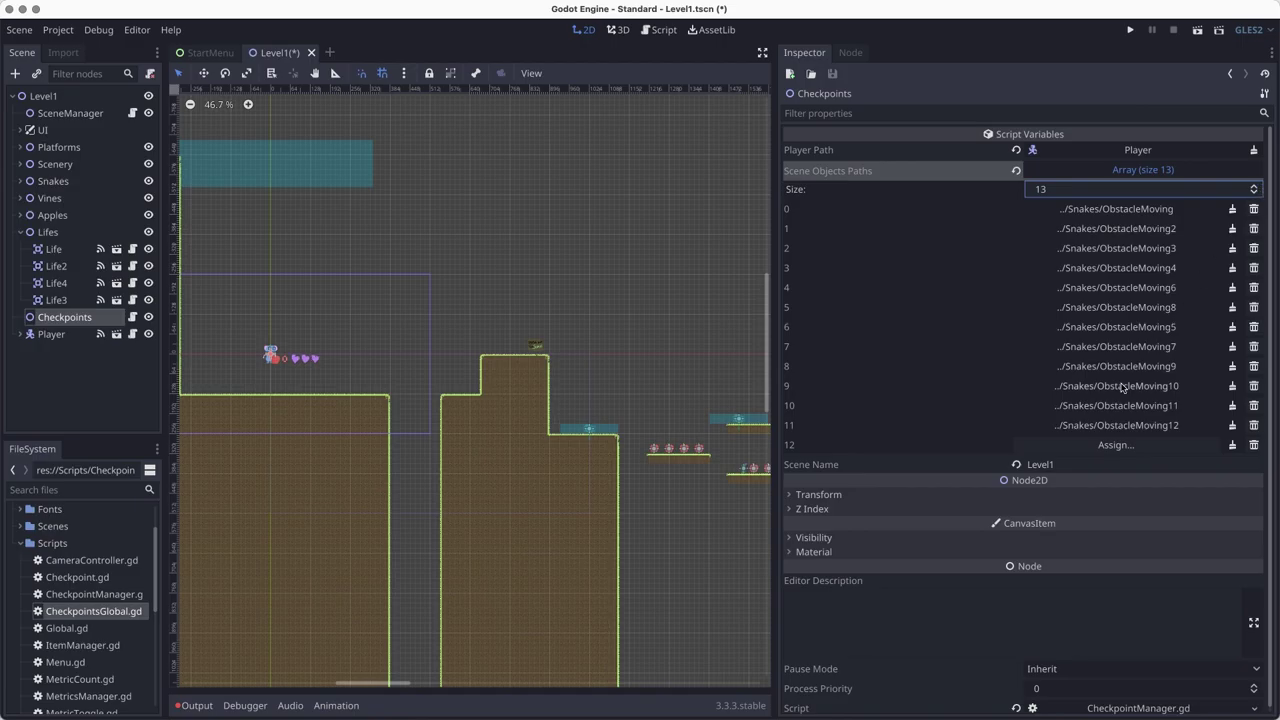
pyautogui.click(1116, 444)
pyautogui.click(245, 582)
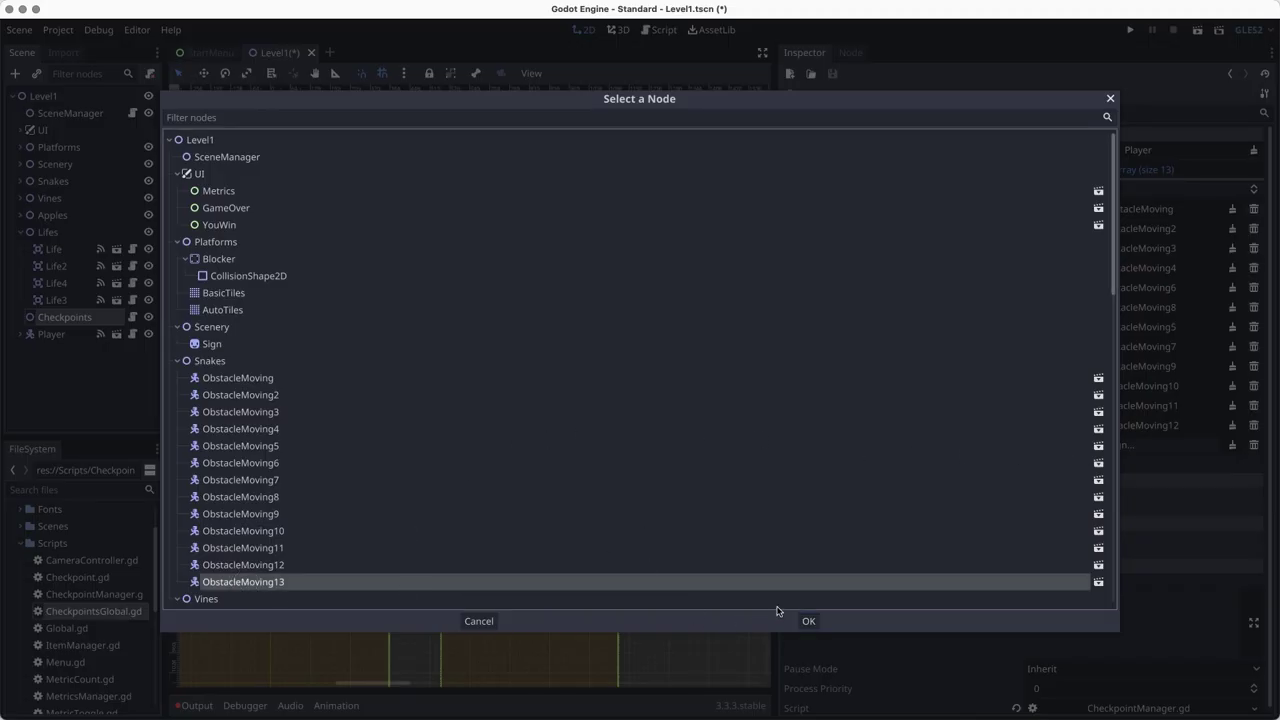
pyautogui.click(808, 621)
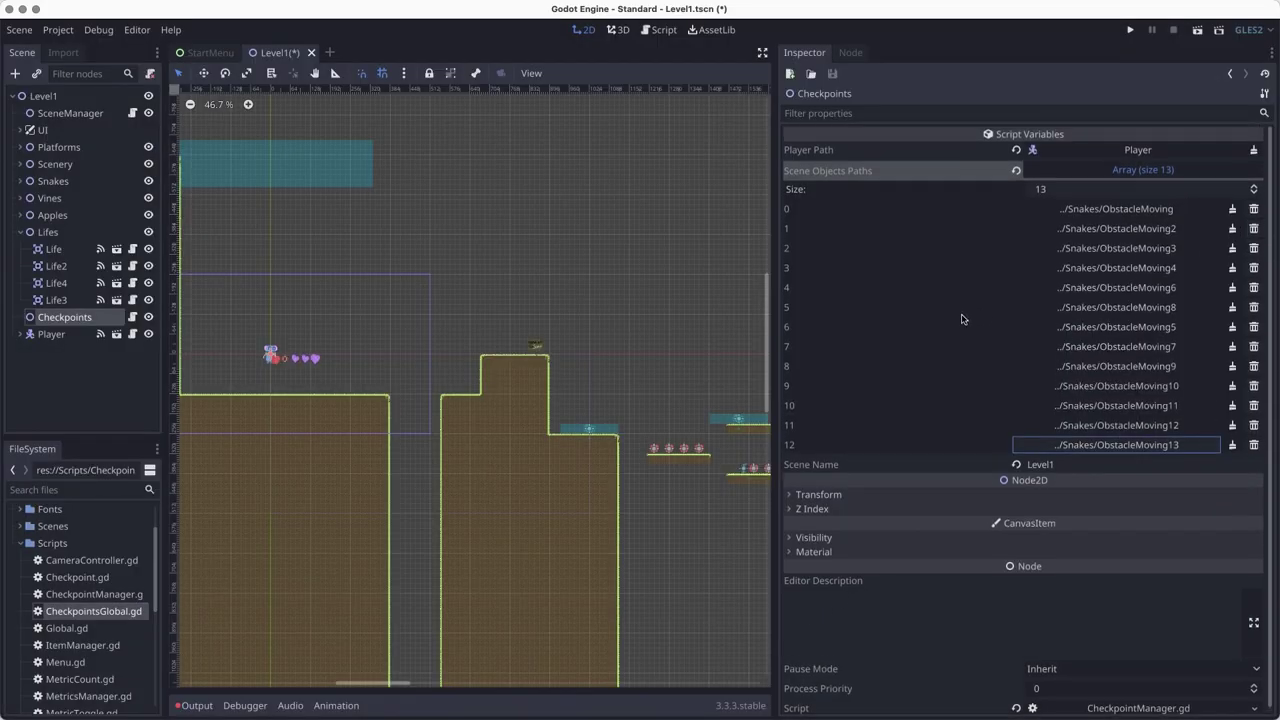
# Step: Enlarge the Checkpoints node's Scene Objects Paths array to size 23
pyautogui.press('super+Tab')
pyautogui.press('super+Tab')
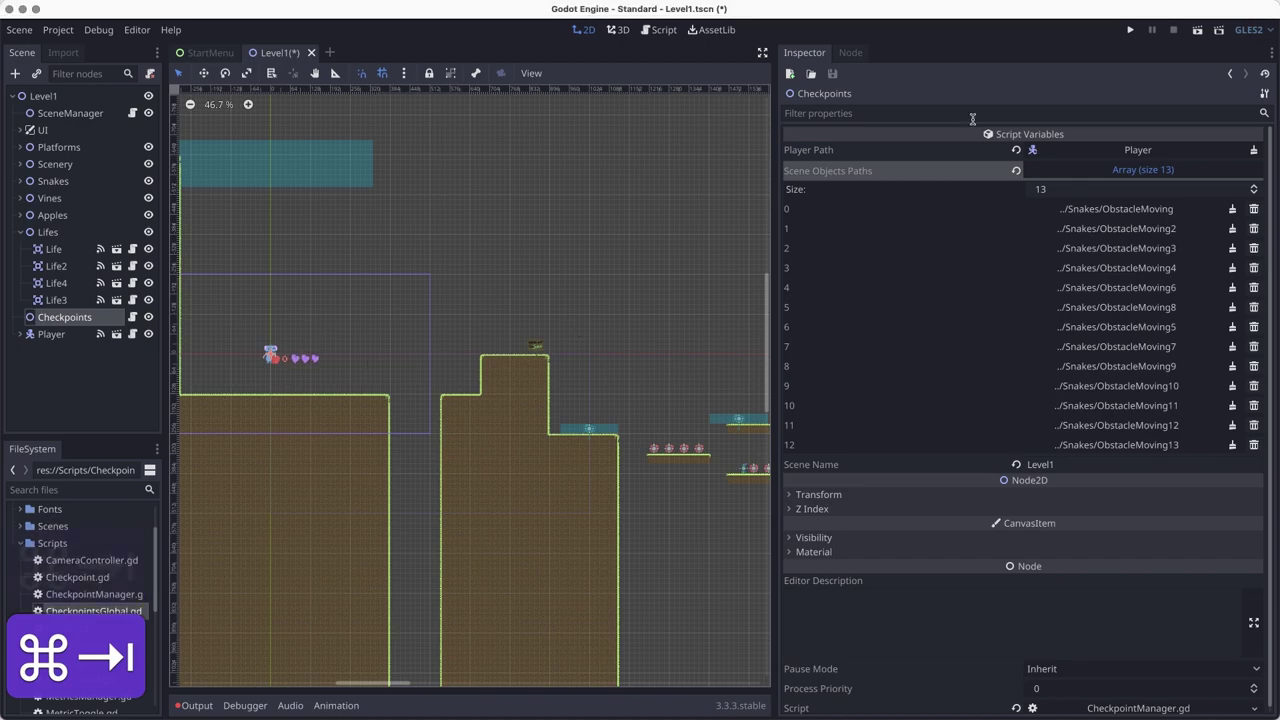
pyautogui.click(1255, 186)
pyautogui.click(1255, 186)
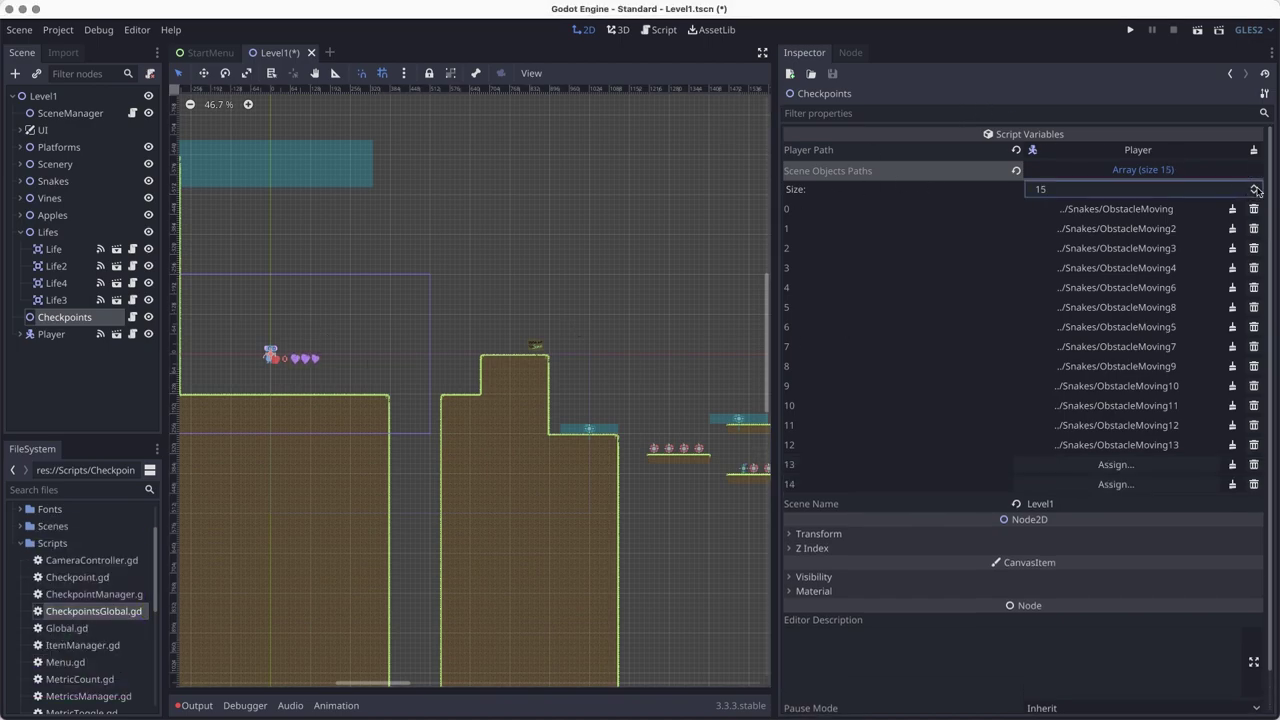
pyautogui.click(1255, 186)
pyautogui.click(1255, 186)
pyautogui.click(1255, 186)
pyautogui.click(1255, 186)
pyautogui.click(1255, 186)
pyautogui.click(1255, 186)
# Step: Assign the apple Item to element 13 of Scene Objects Paths
pyautogui.scroll(-3, 1163, 326)
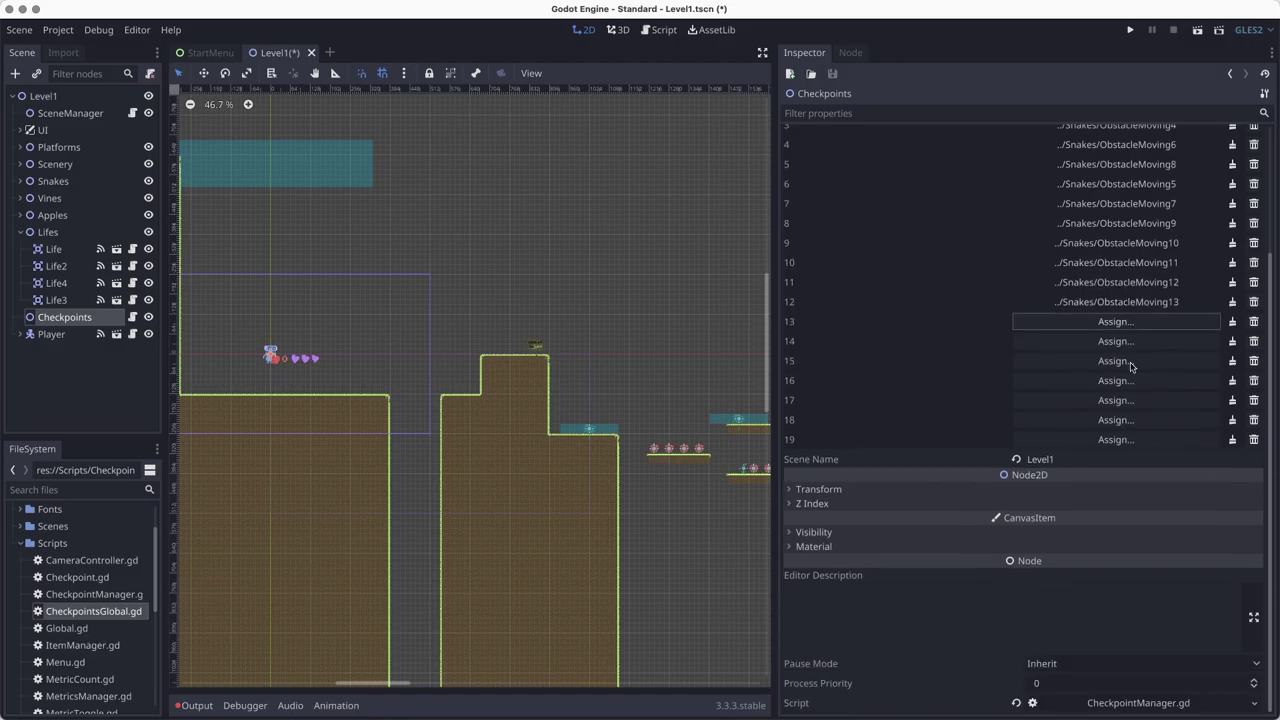
pyautogui.click(1130, 329)
pyautogui.click(176, 361)
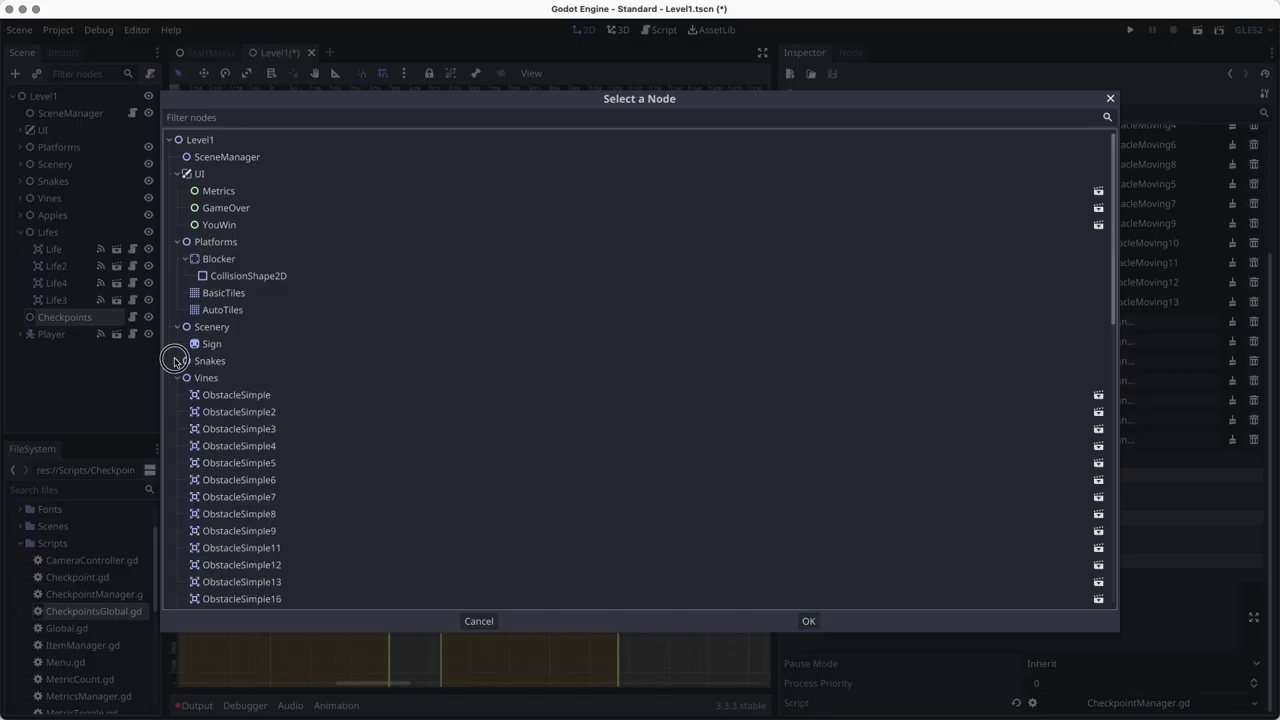
pyautogui.scroll(-4, 250, 370)
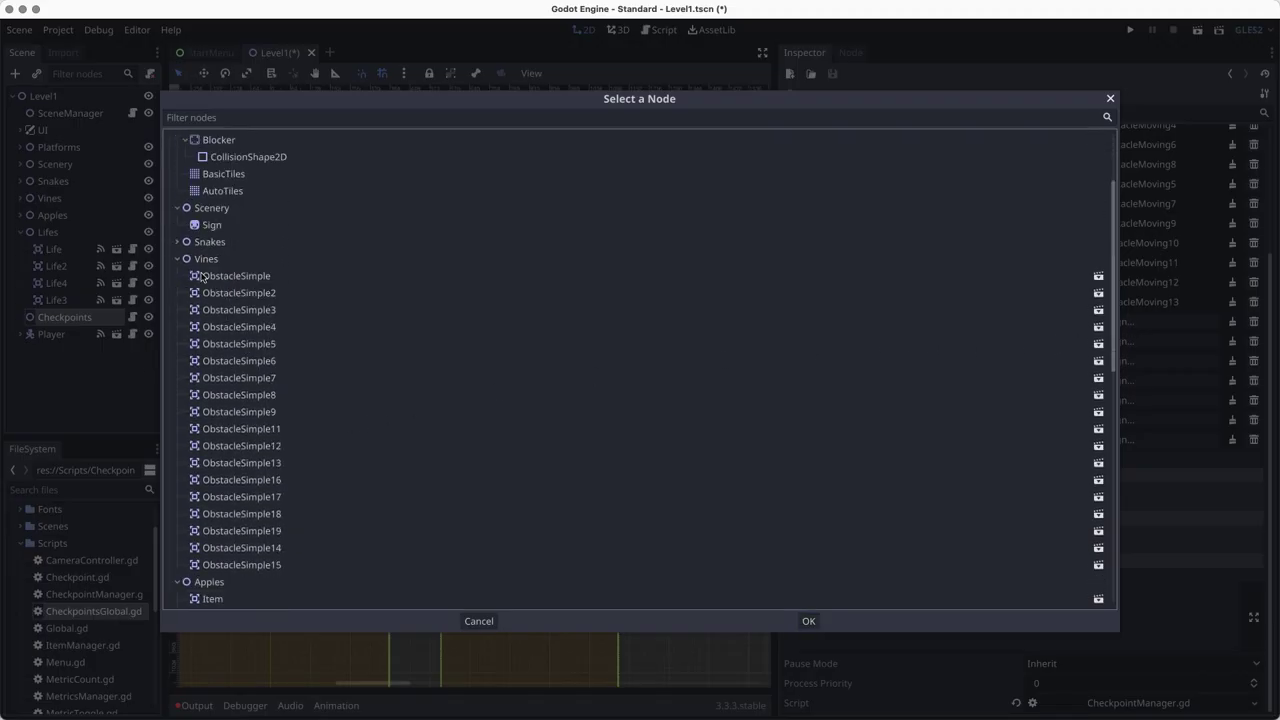
pyautogui.click(176, 259)
pyautogui.scroll(-5, 290, 310)
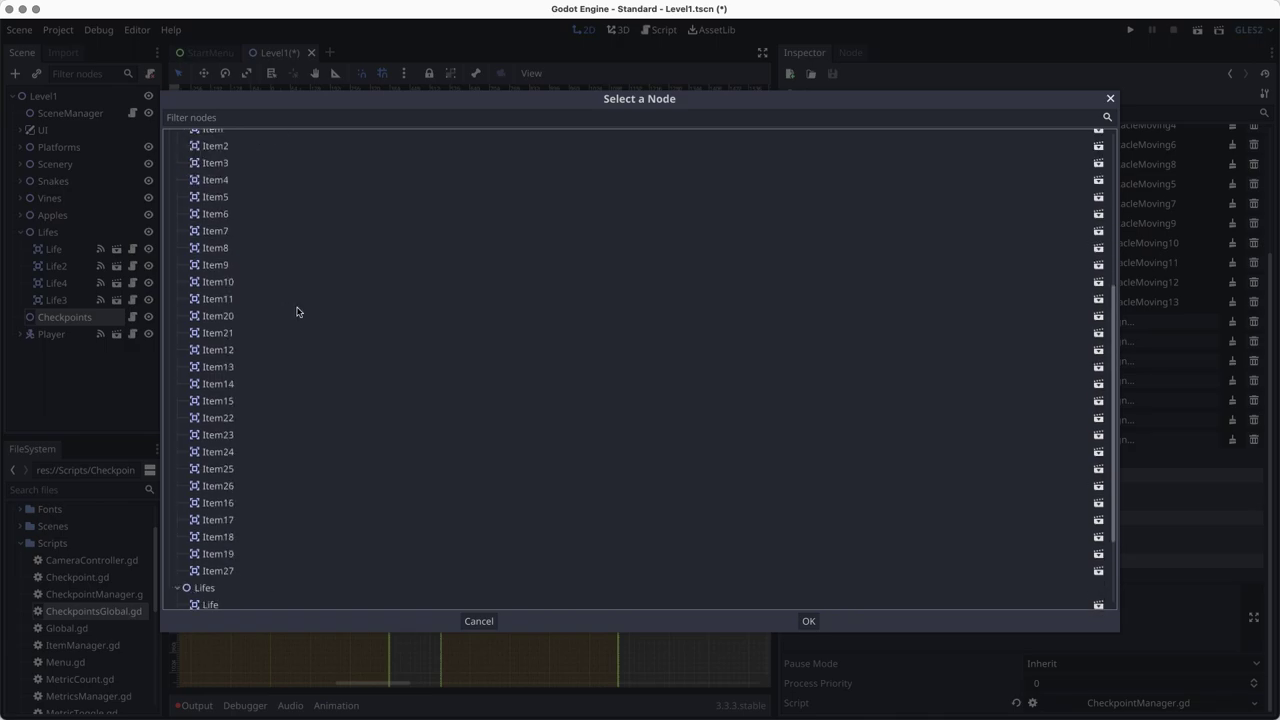
pyautogui.scroll(3, 240, 230)
pyautogui.click(234, 197)
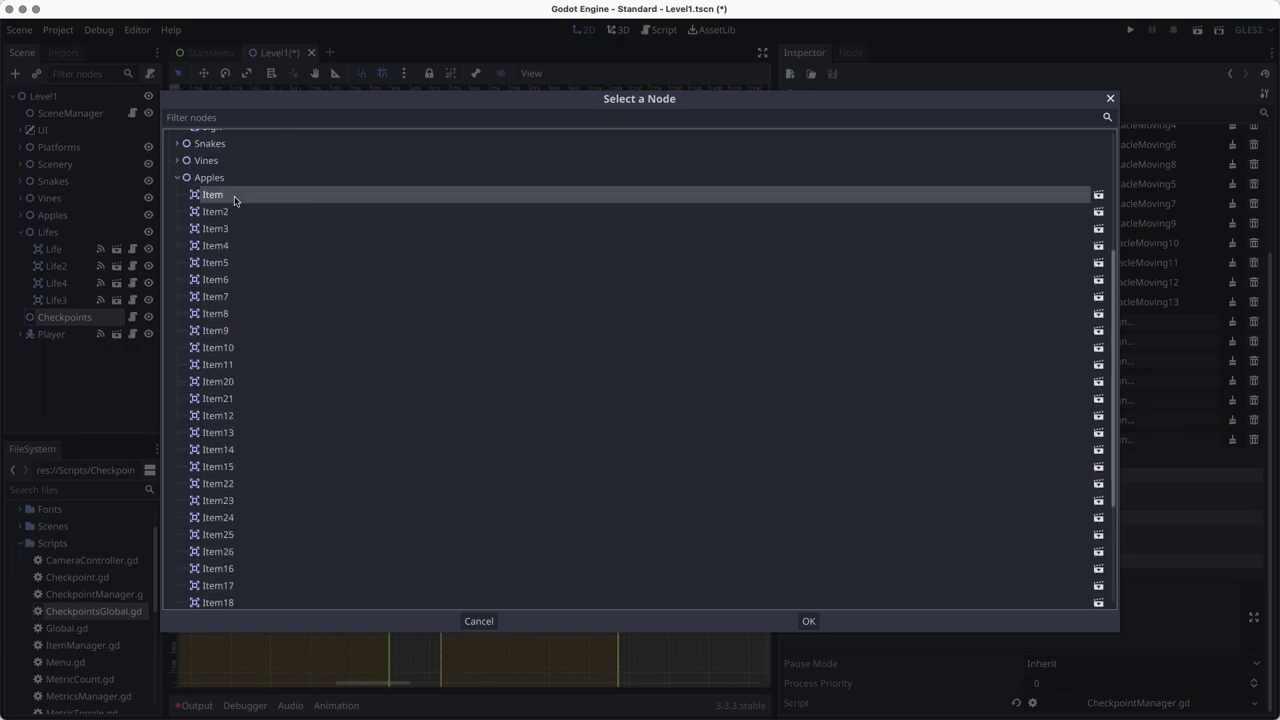
pyautogui.click(808, 620)
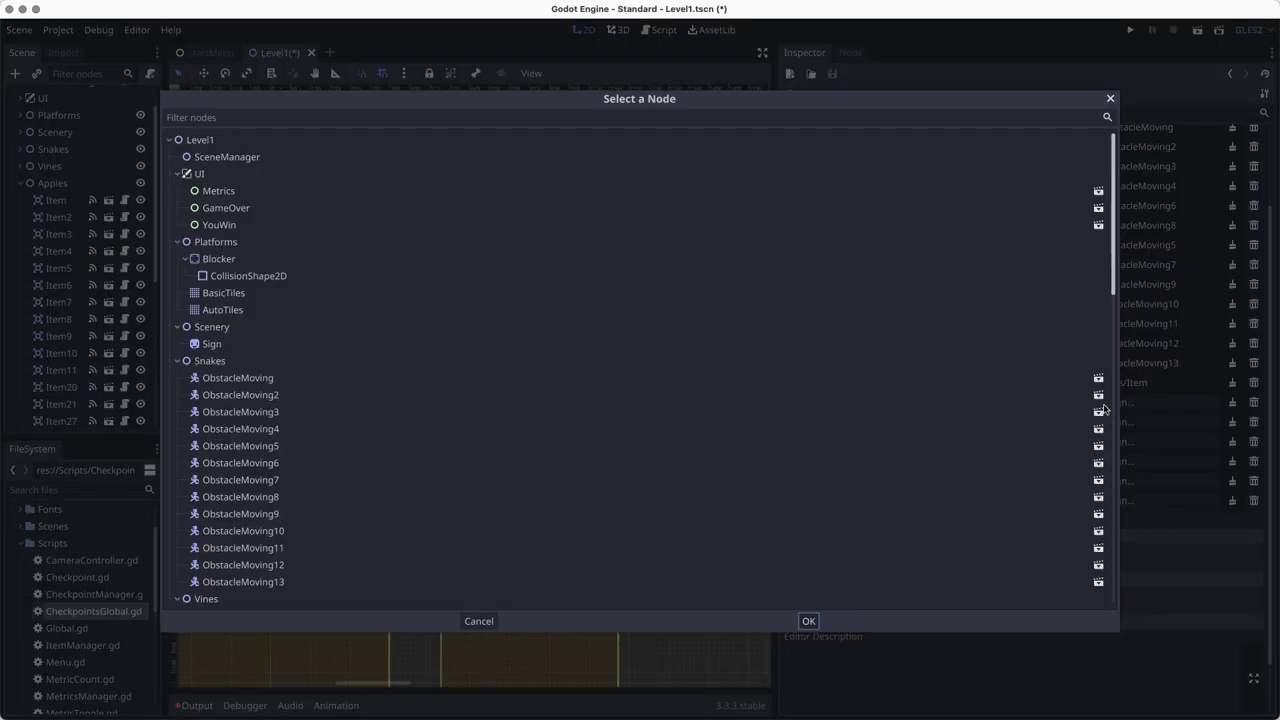
# Step: Assign the apple Item2 to element 14 of Scene Objects Paths
pyautogui.click(1160, 402)
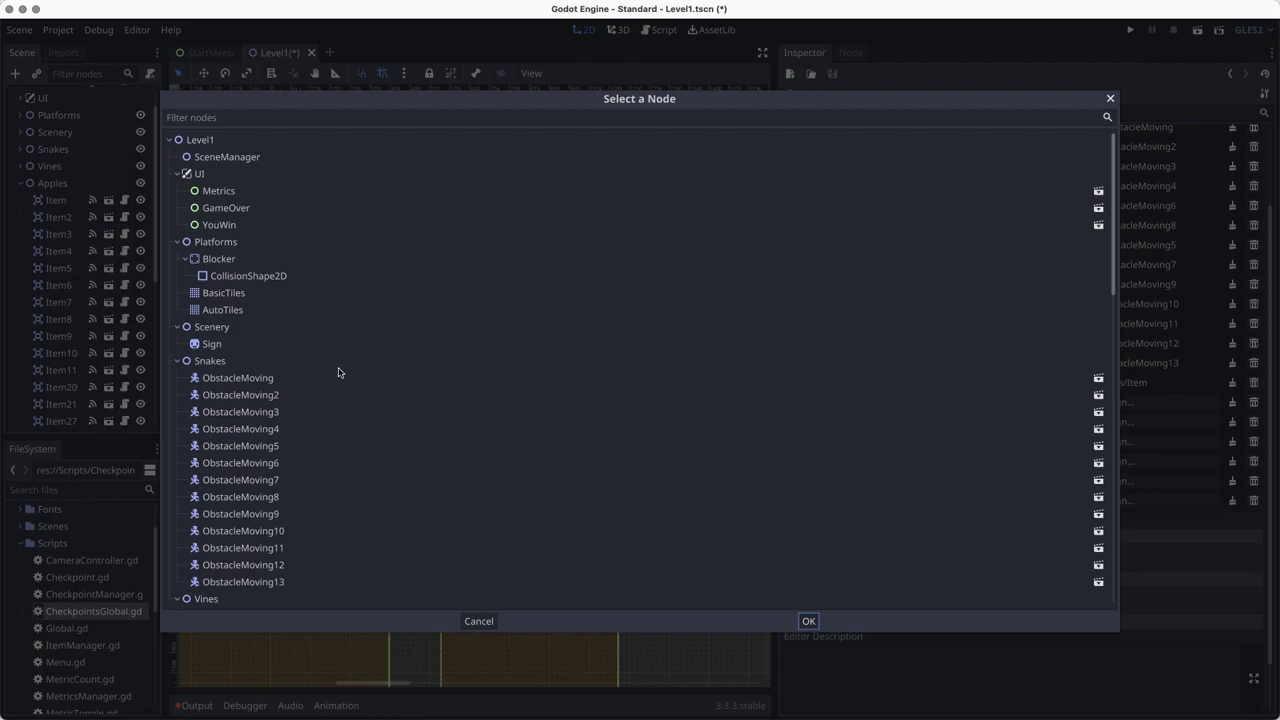
pyautogui.scroll(-10, 275, 408)
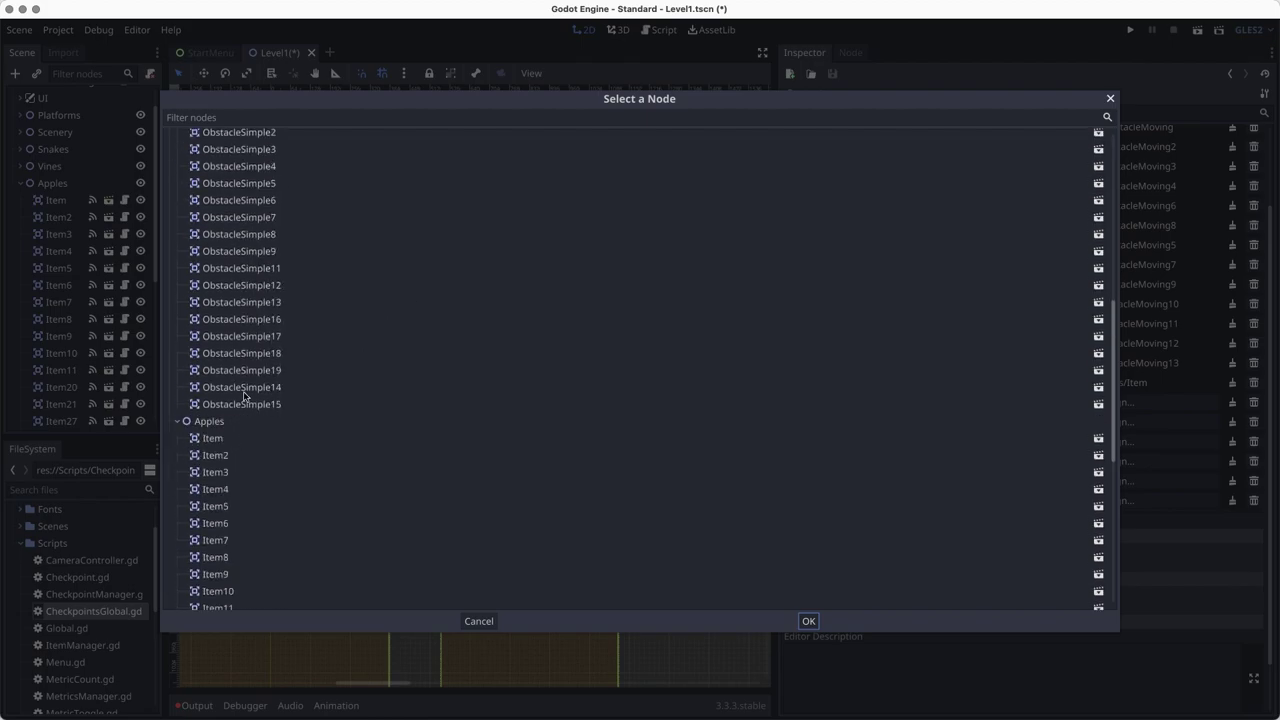
pyautogui.click(234, 455)
pyautogui.click(808, 621)
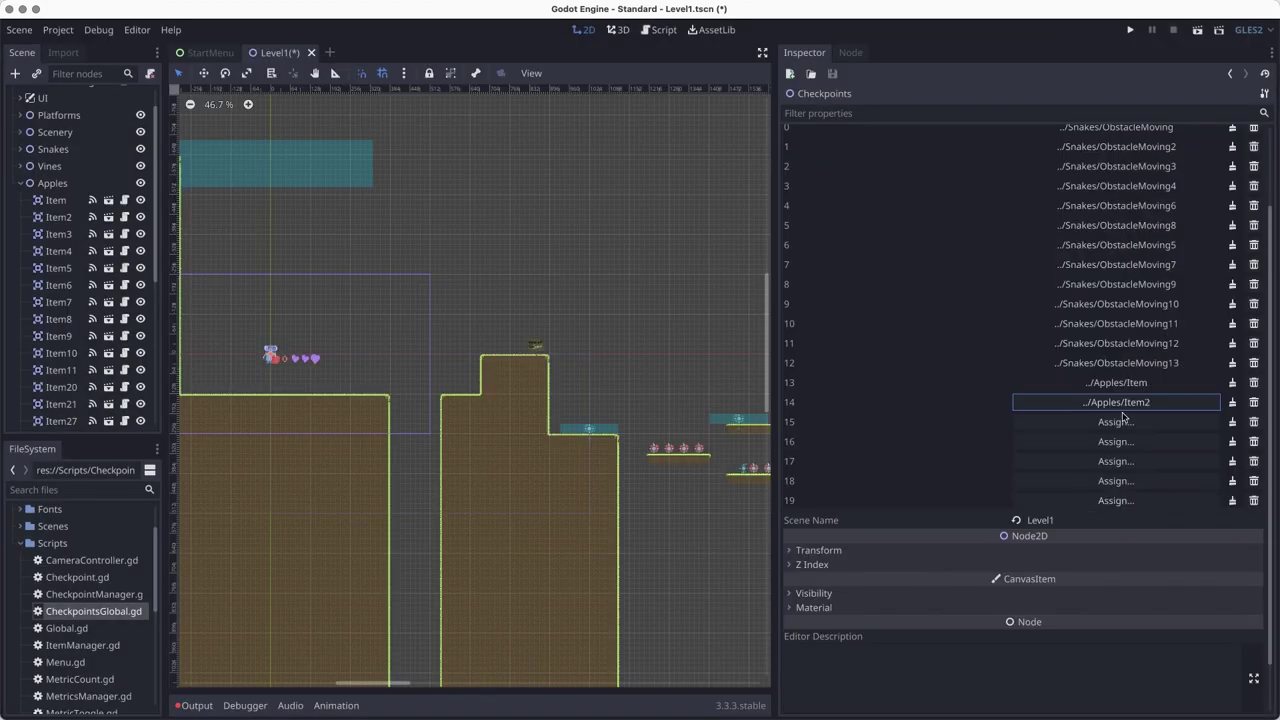
# Step: Collapse the Apples group and expand the Lifes group in the scene tree
pyautogui.scroll(-3, 1115, 415)
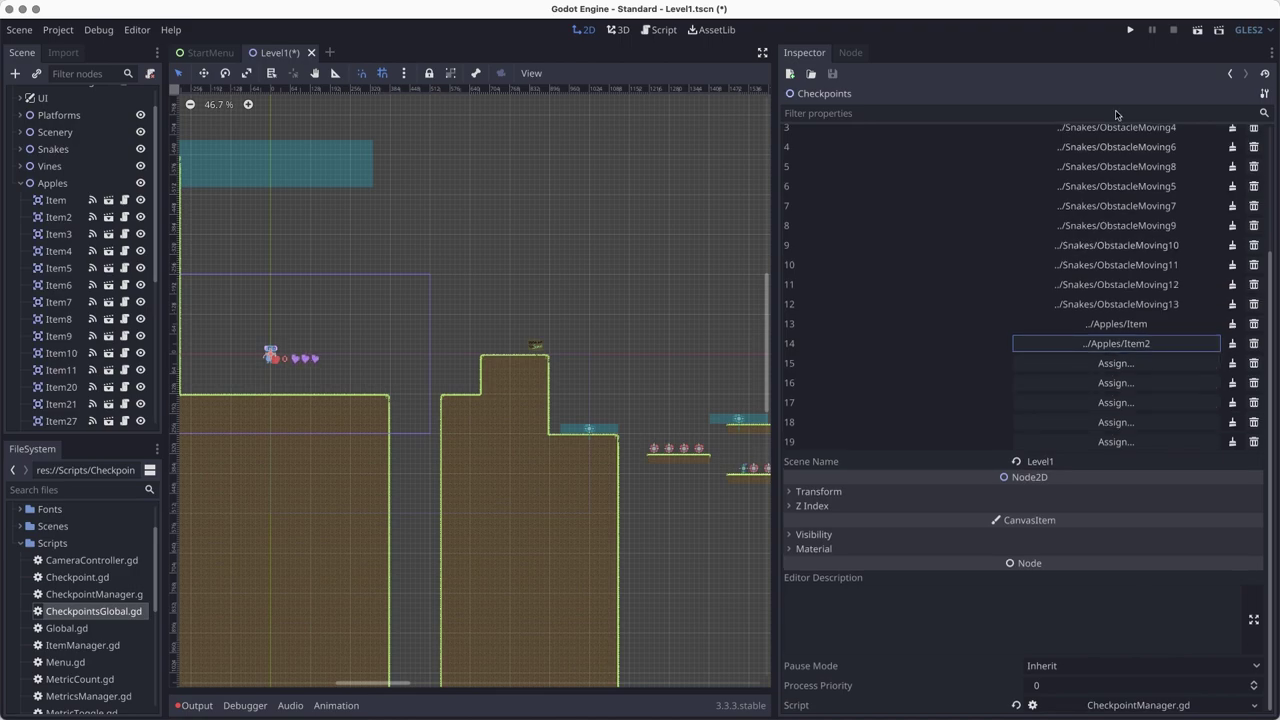
pyautogui.scroll(5, 1110, 337)
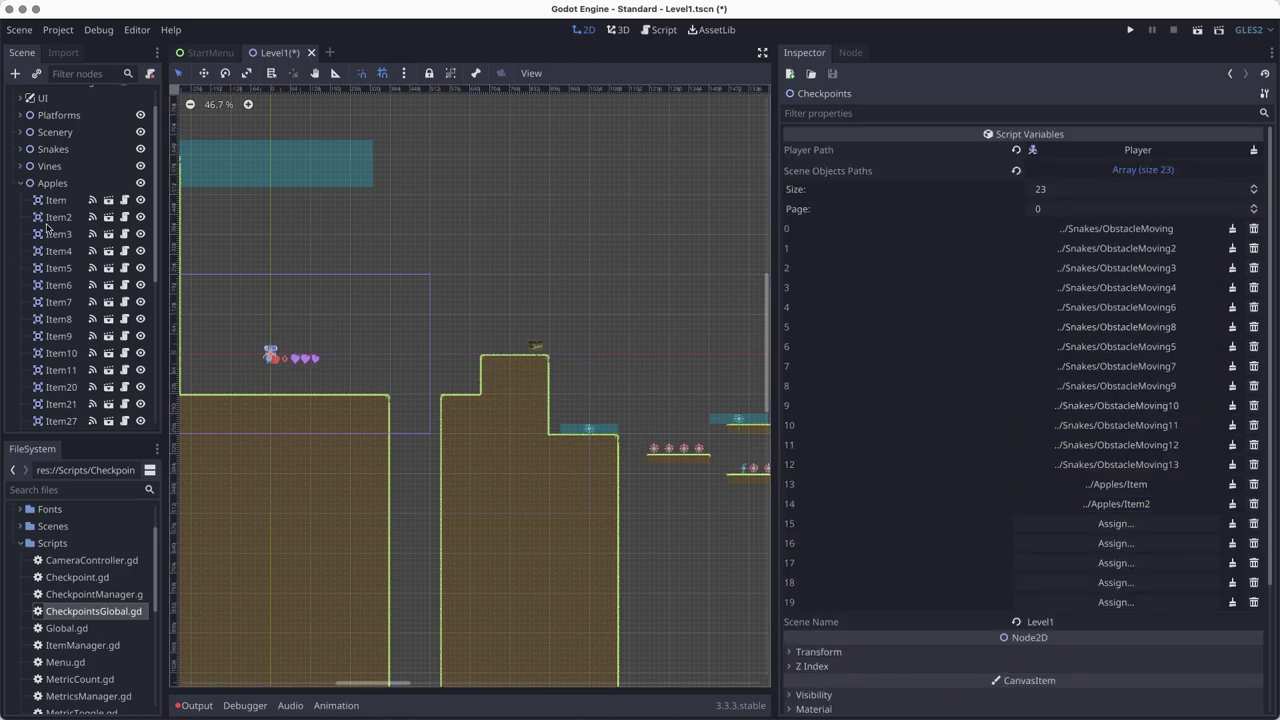
pyautogui.click(29, 185)
pyautogui.click(24, 185)
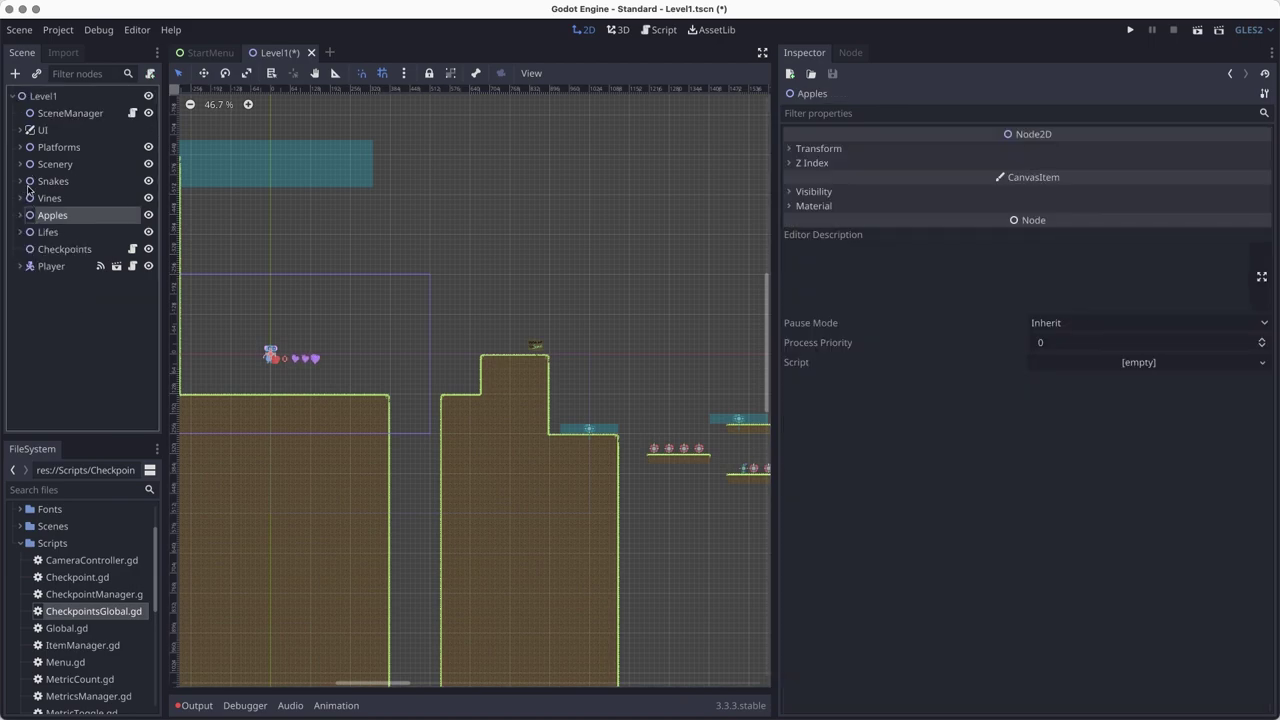
pyautogui.click(16, 232)
pyautogui.click(20, 232)
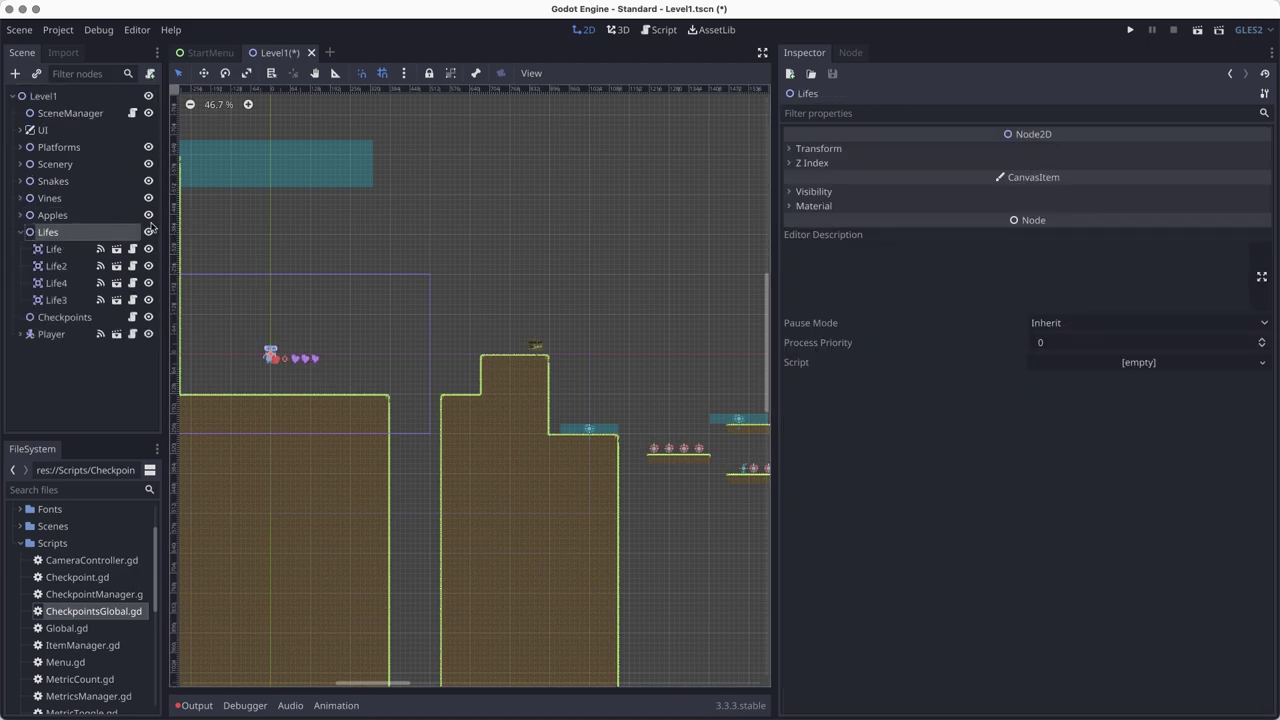
# Step: Assign the Life node from the Lifes group to element 15 of the Checkpoints node's Scene Objects Paths
pyautogui.click(90, 318)
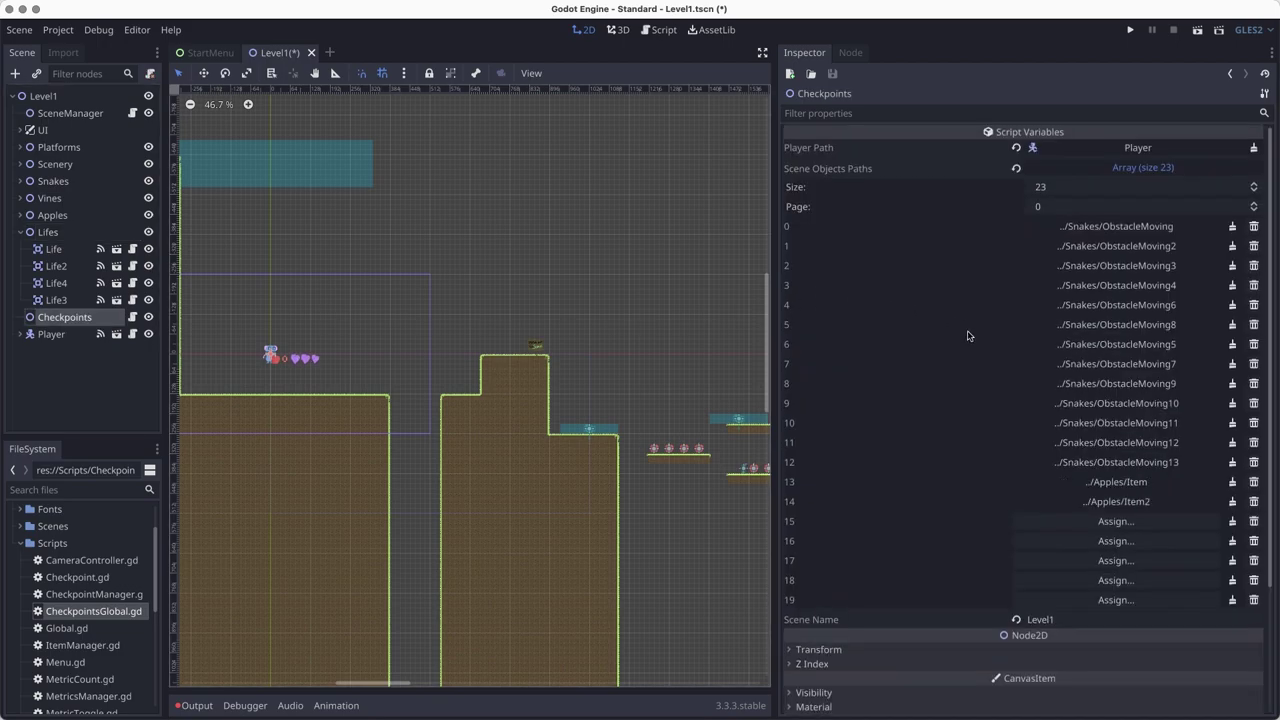
pyautogui.scroll(-3, 1000, 345)
pyautogui.click(1045, 350)
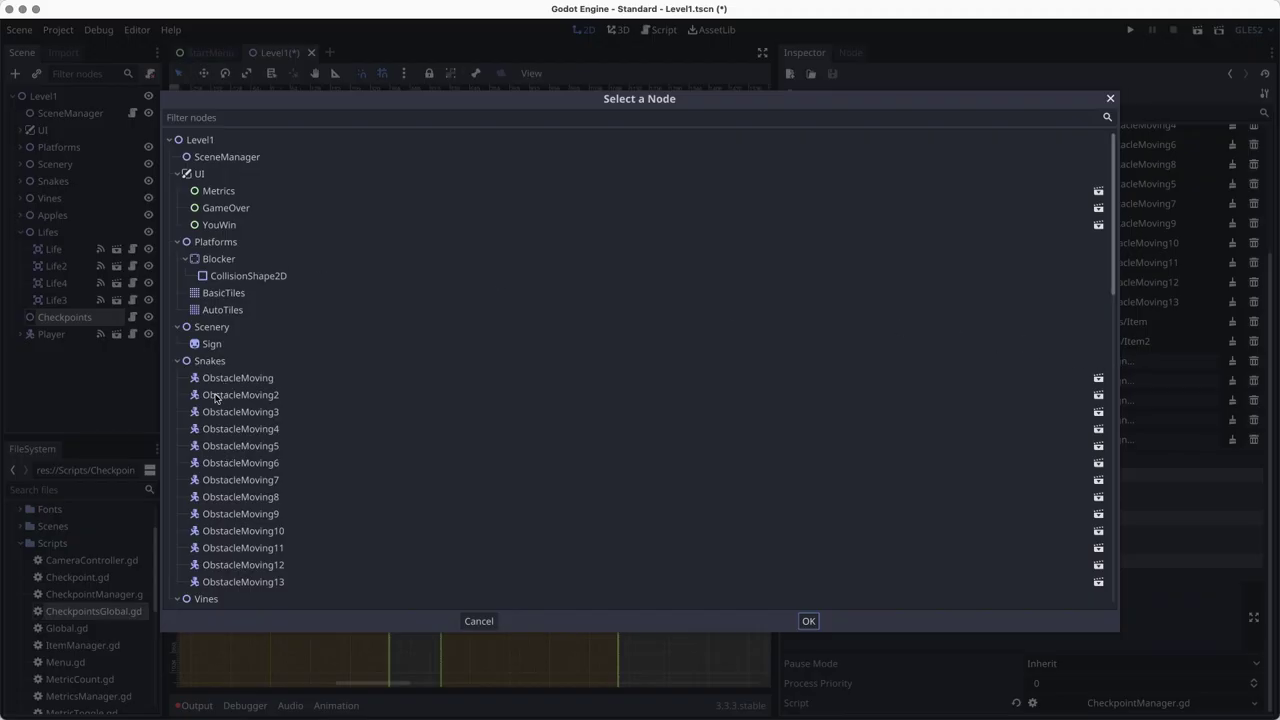
pyautogui.click(178, 361)
pyautogui.click(179, 378)
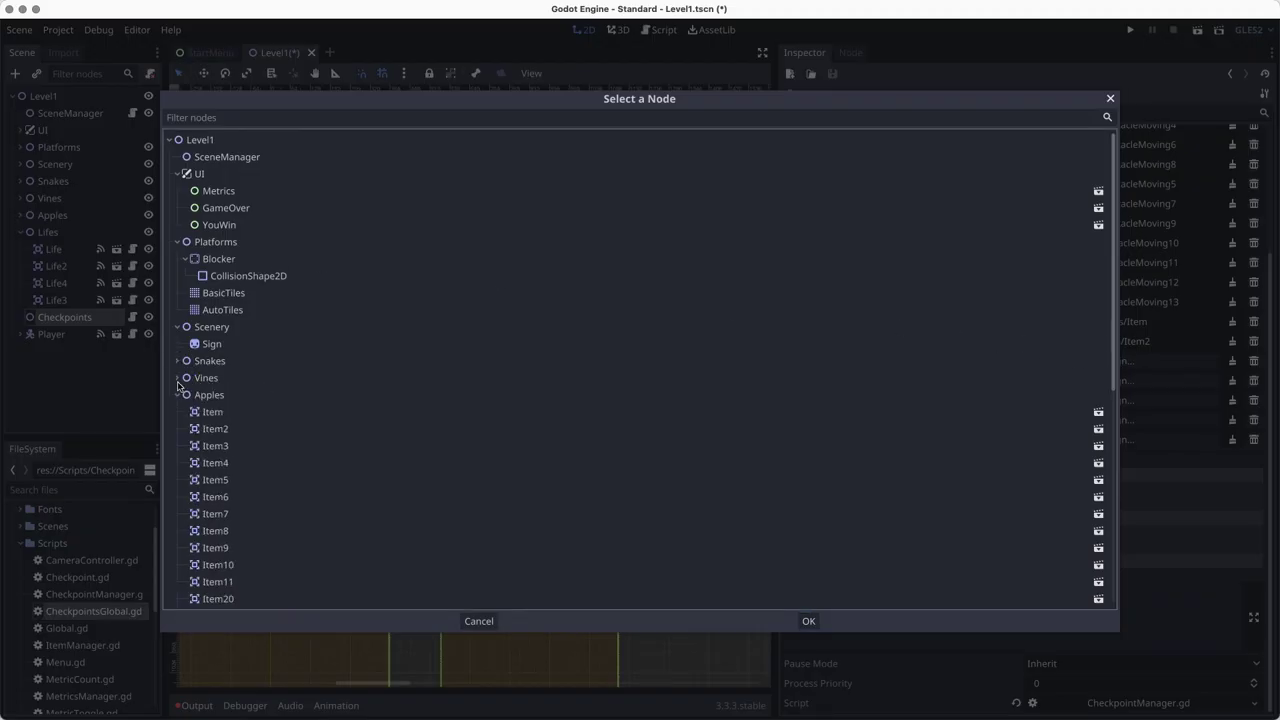
pyautogui.click(177, 395)
pyautogui.click(206, 429)
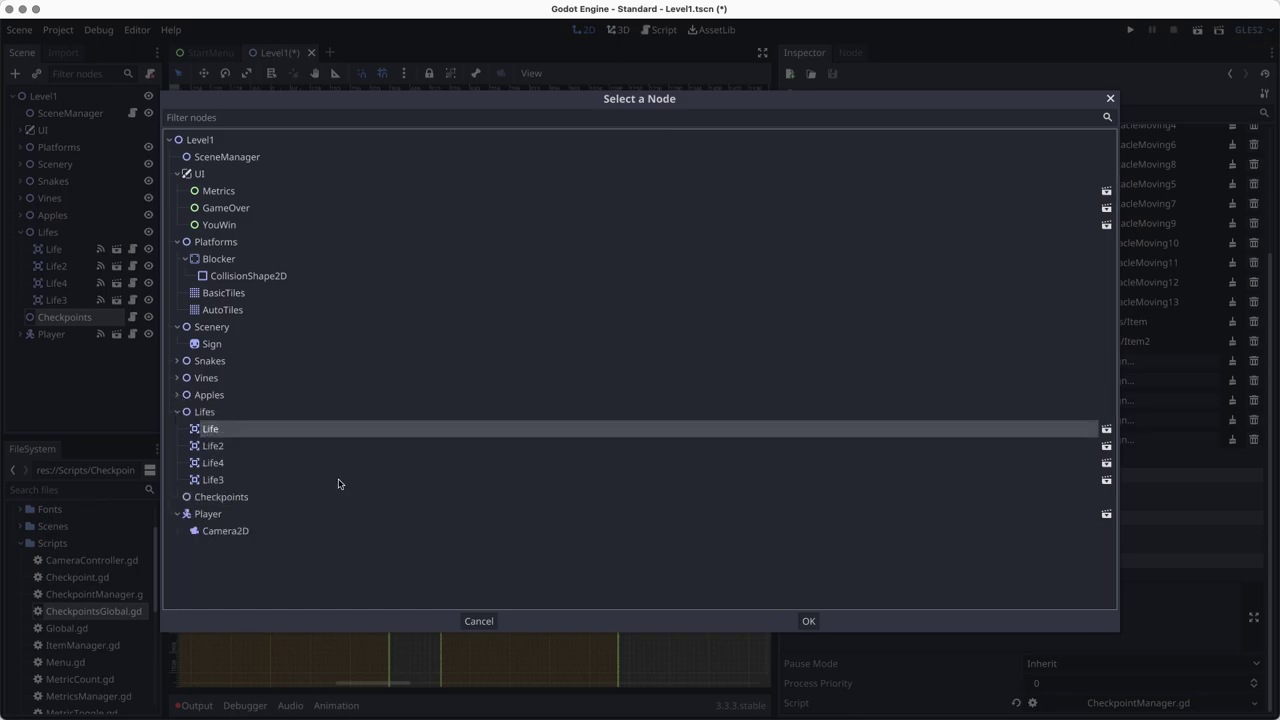
pyautogui.click(808, 621)
# Step: Assign the Life2 node to element 16 of Scene Objects Paths
pyautogui.click(1120, 380)
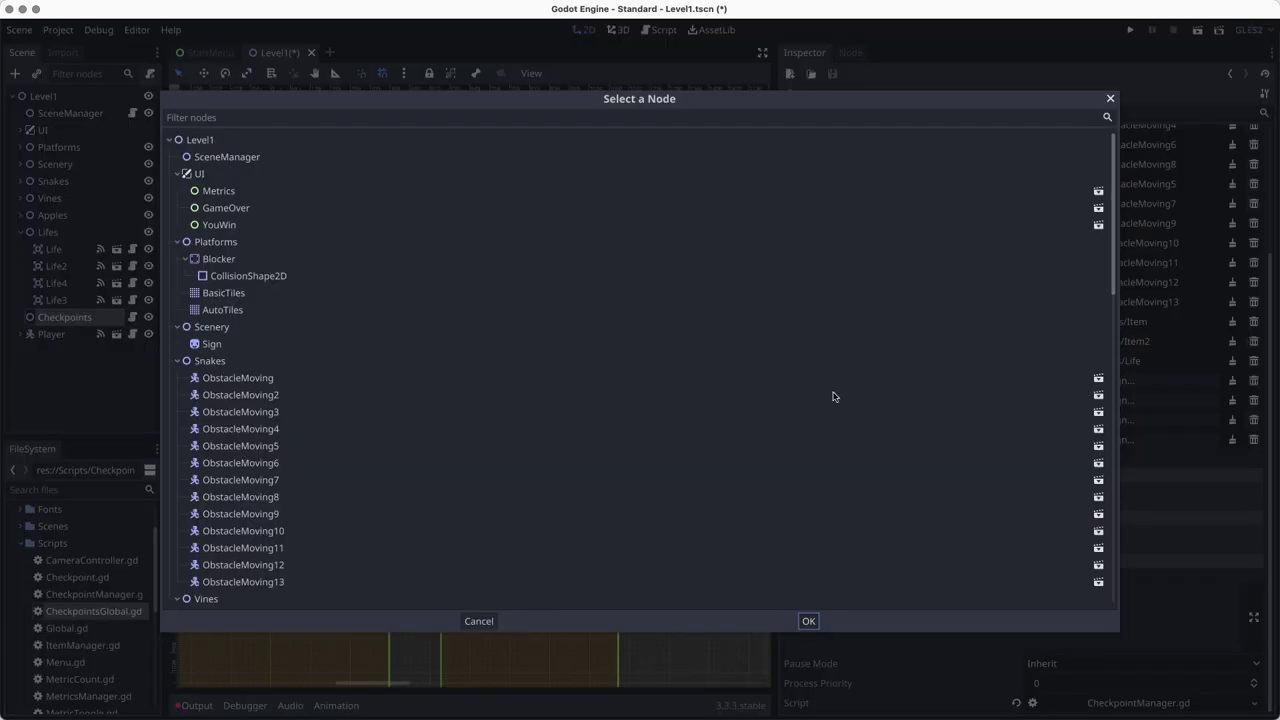
pyautogui.click(189, 366)
pyautogui.click(178, 361)
pyautogui.click(177, 378)
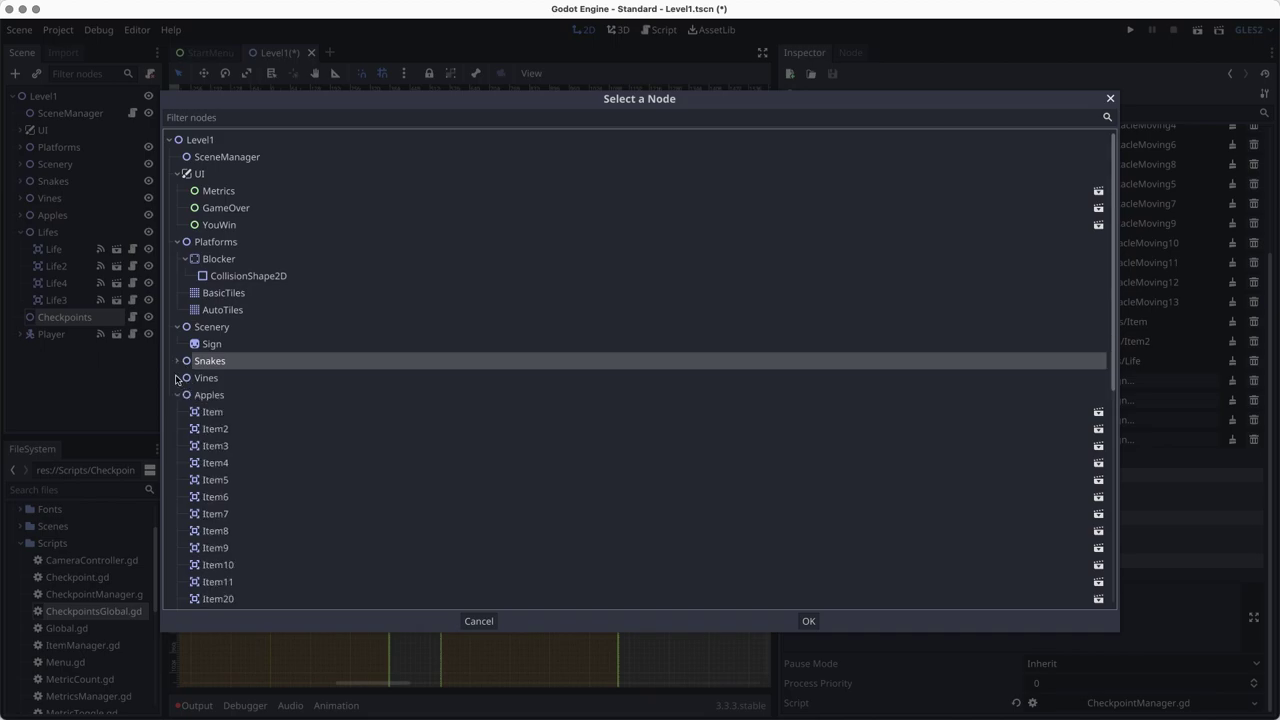
pyautogui.click(177, 395)
pyautogui.click(210, 445)
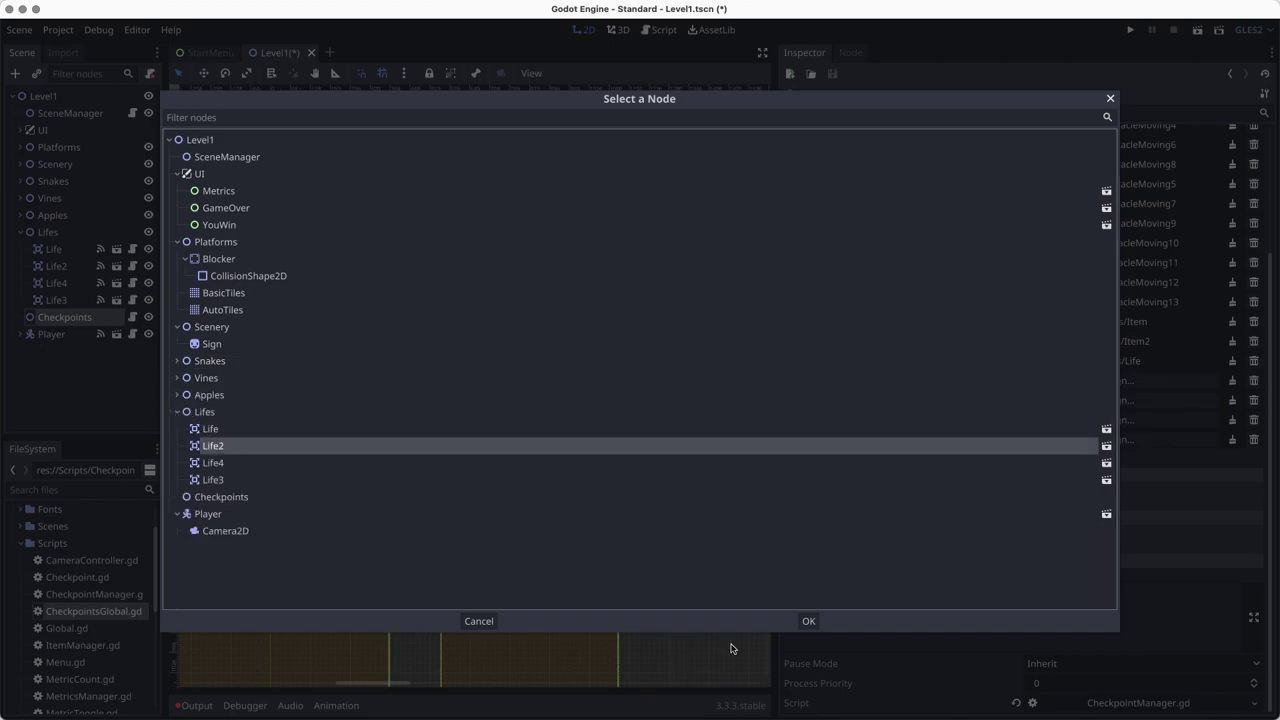
pyautogui.click(808, 621)
# Step: Filter the scene nodes by "life" and assign Life4 to element 17 of Scene Objects Paths
pyautogui.click(1020, 404)
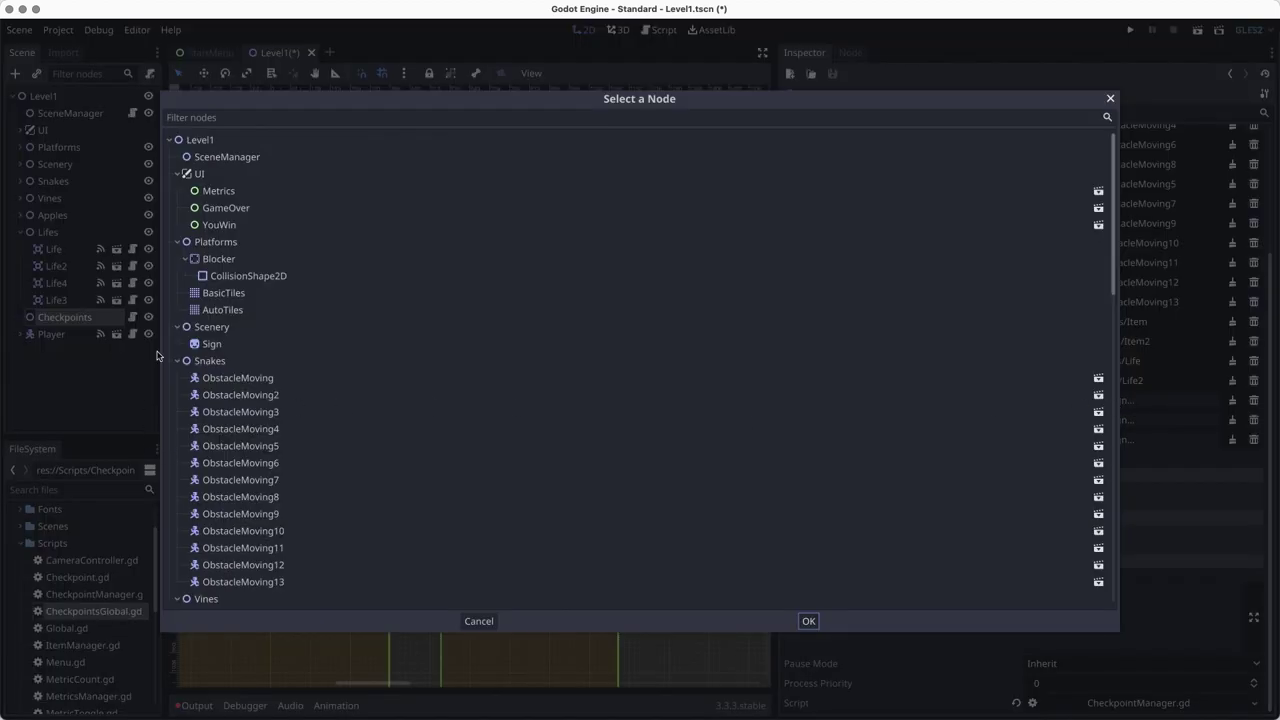
pyautogui.click(185, 364)
pyautogui.click(177, 361)
pyautogui.click(246, 118)
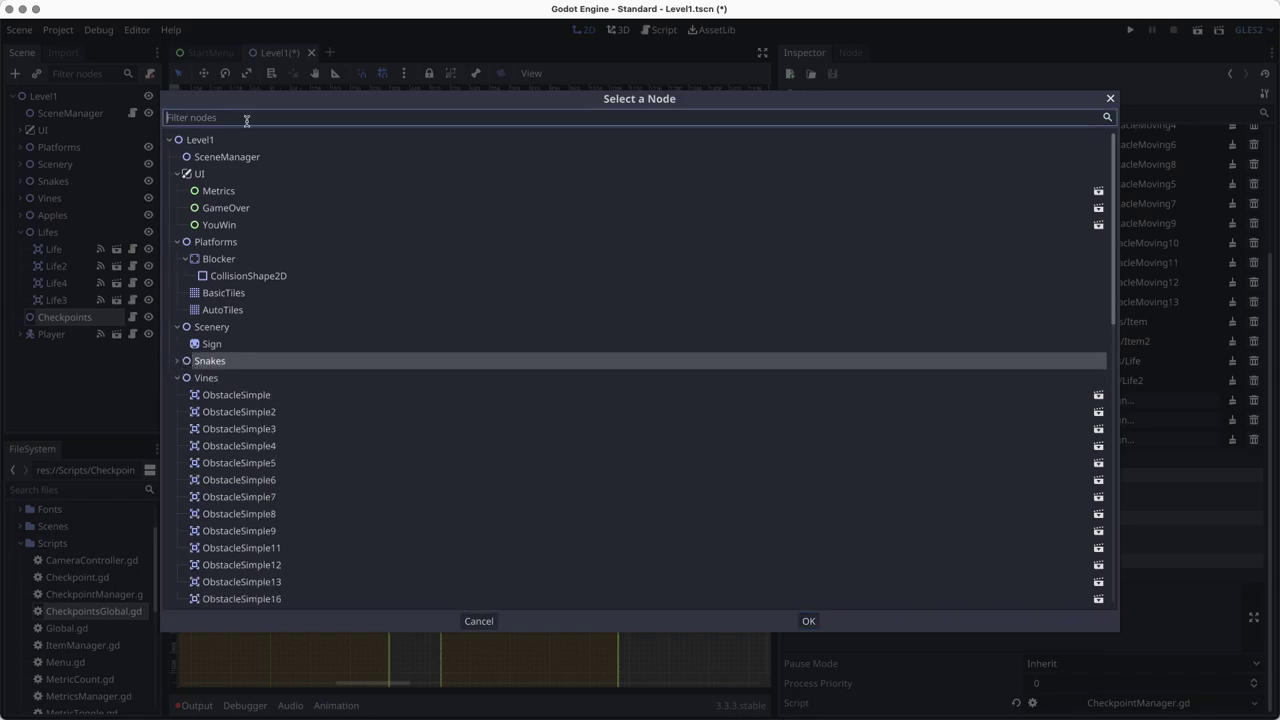
pyautogui.write('life')
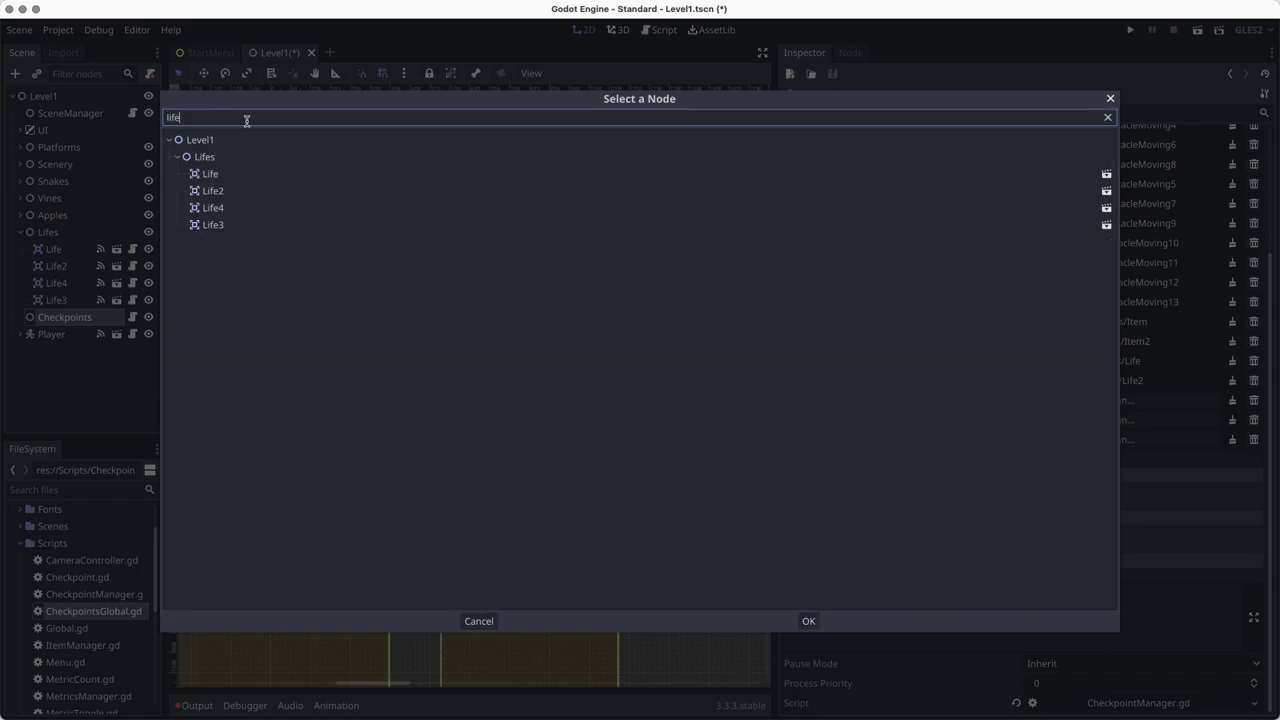
pyautogui.click(233, 206)
pyautogui.click(805, 620)
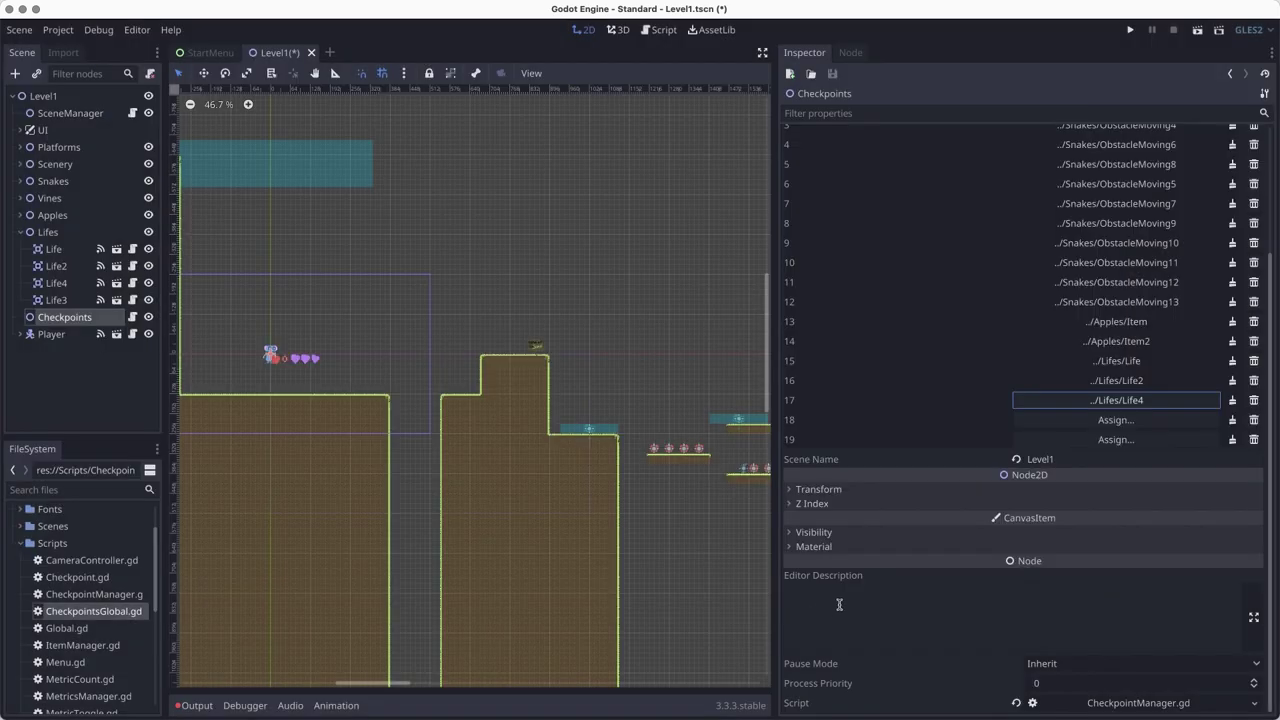
# Step: Filter the scene nodes by "life" and assign Life3 to element 18 of Scene Objects Paths
pyautogui.click(1115, 420)
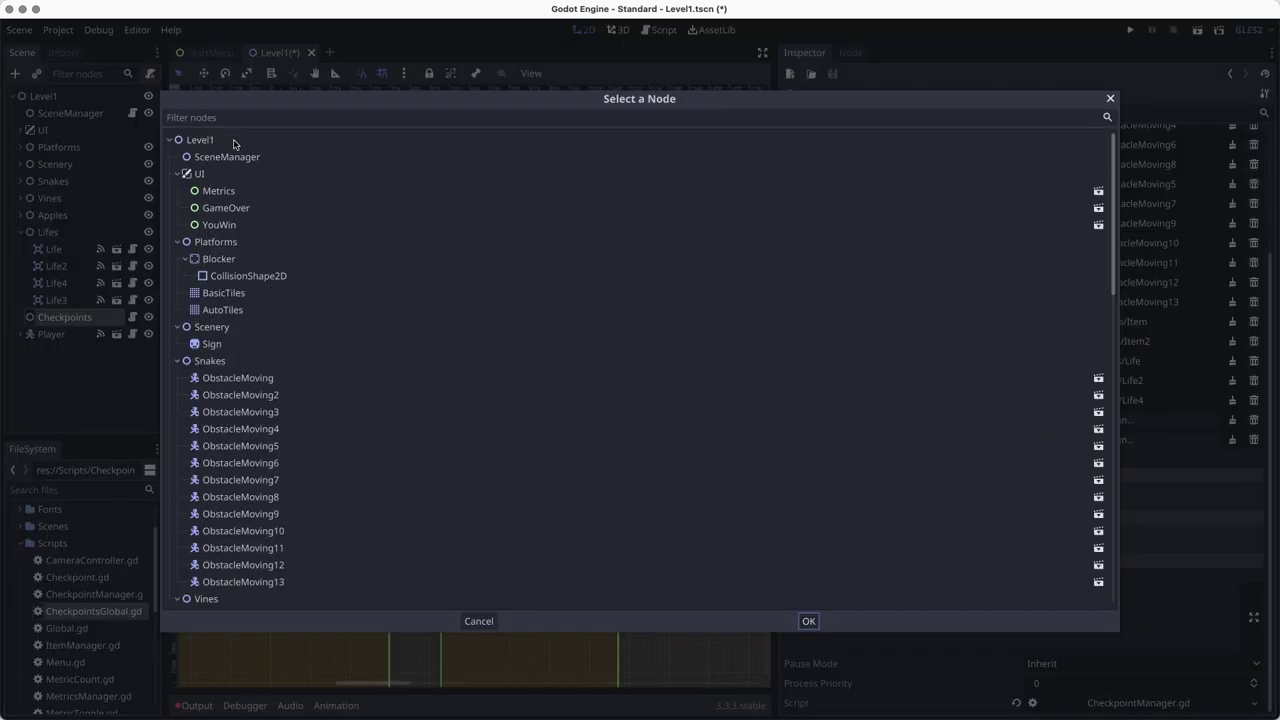
pyautogui.write('life')
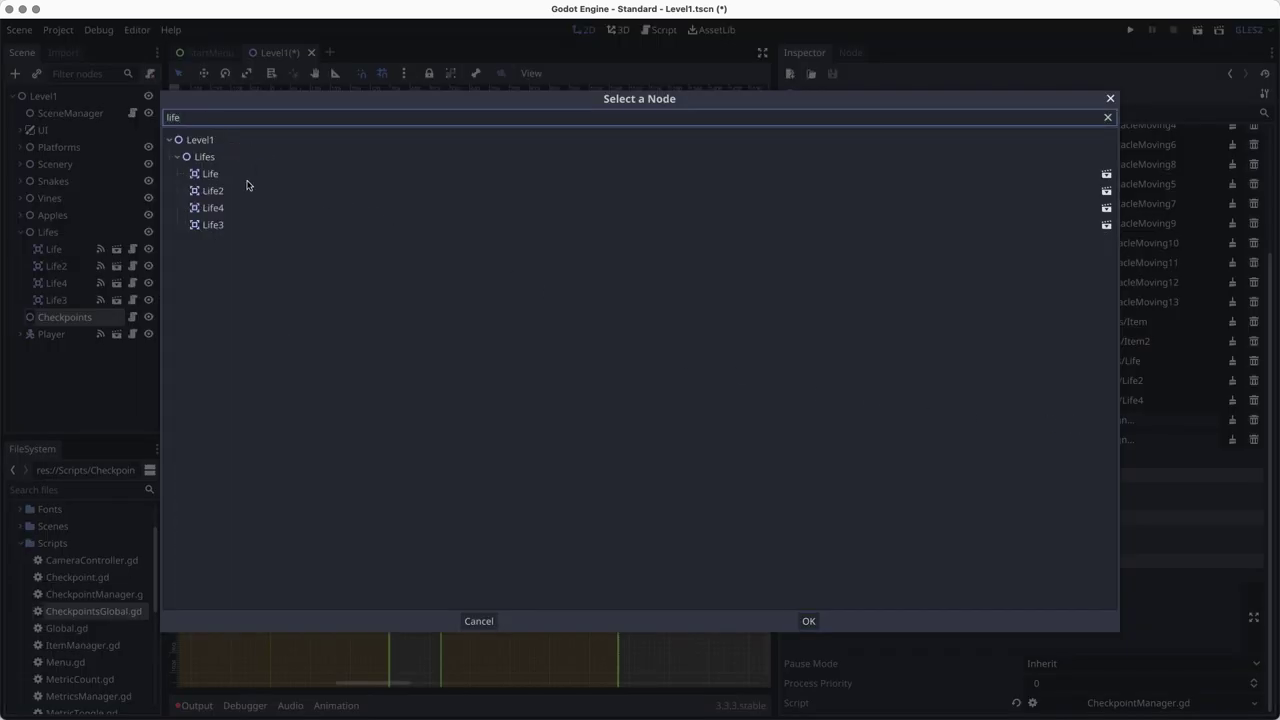
pyautogui.click(221, 225)
pyautogui.click(808, 621)
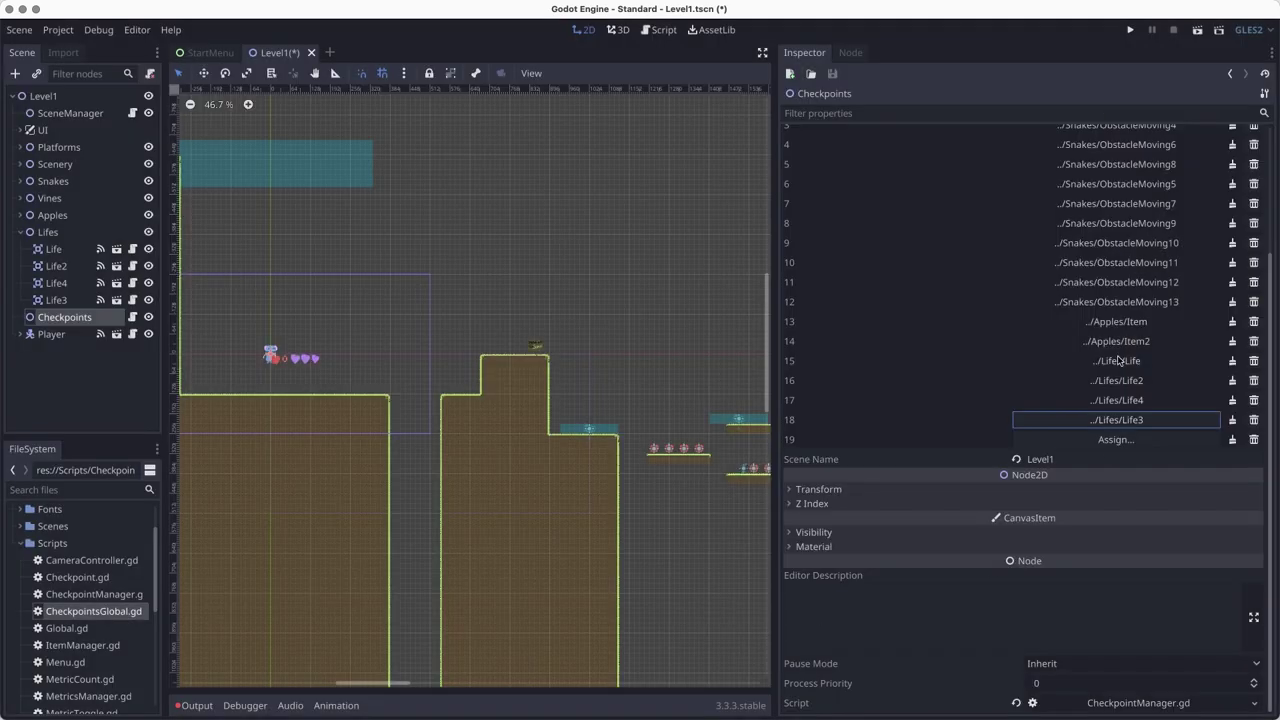
# Step: Collapse the Checkpoints node's Scene Objects Paths array
pyautogui.click(1254, 439)
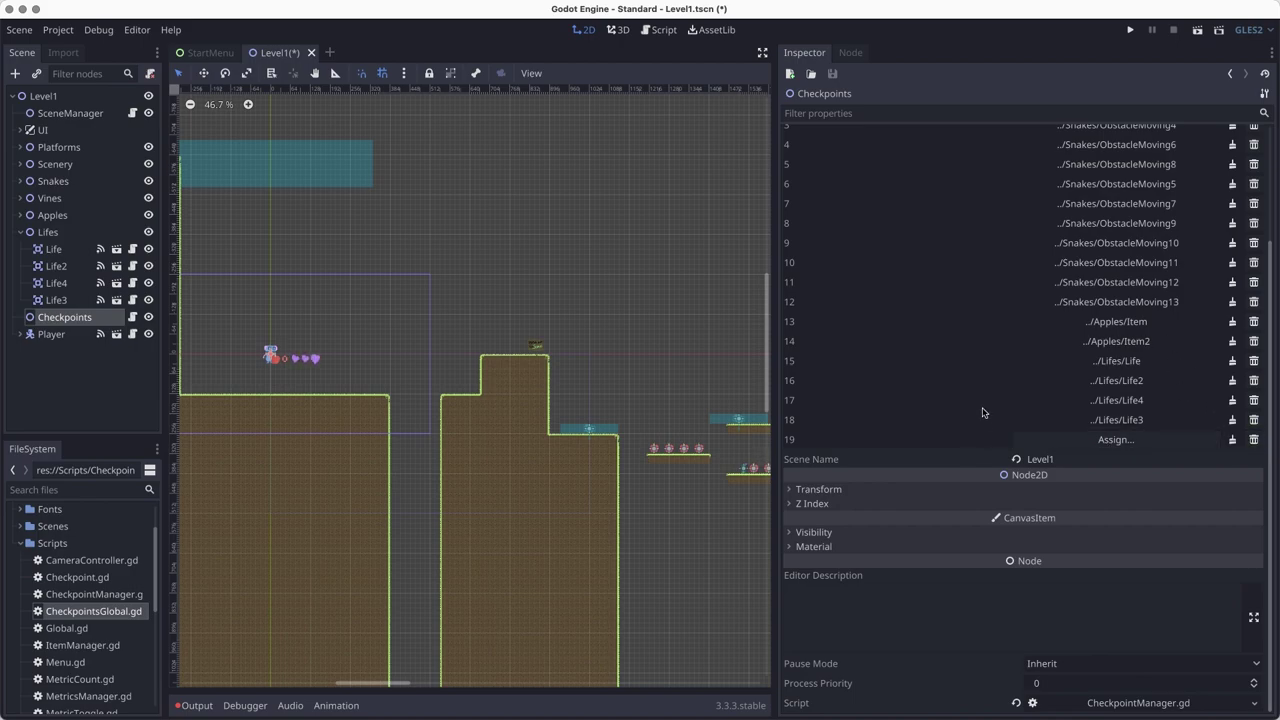
pyautogui.scroll(5, 982, 412)
pyautogui.click(1140, 169)
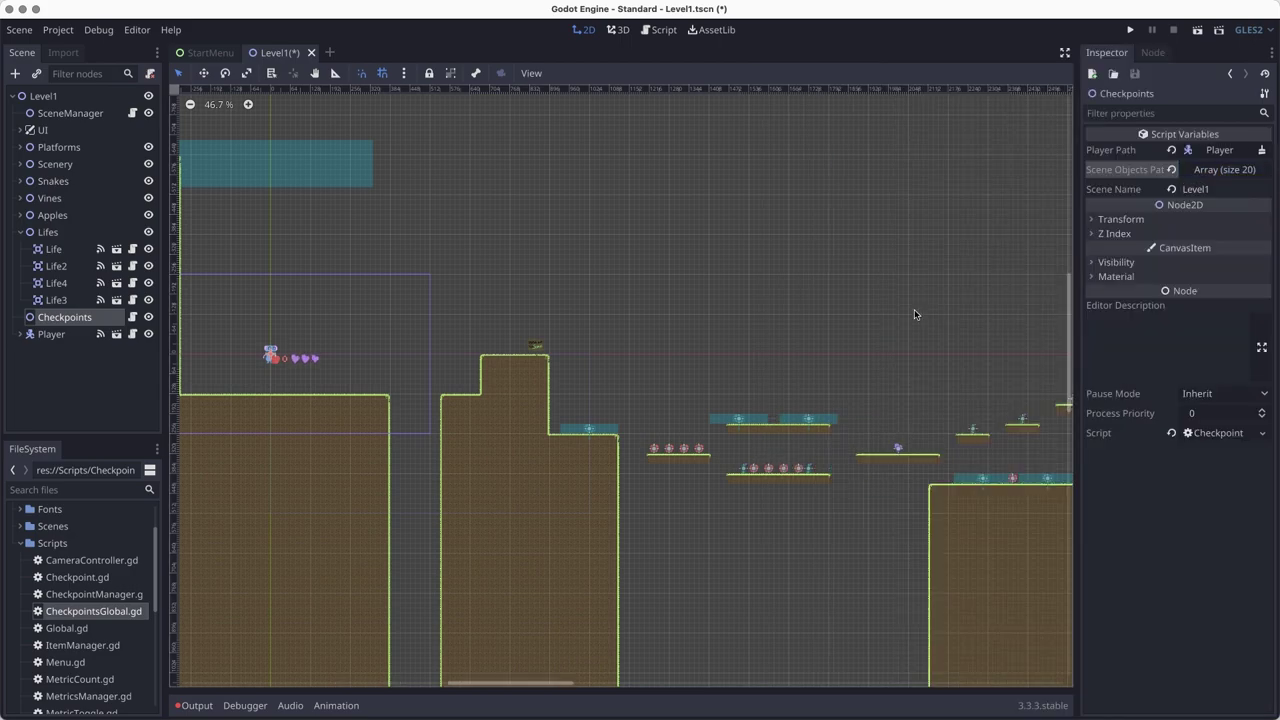
# Step: Instance the Checkpoint.tscn scene as a child of the Checkpoints node
pyautogui.scroll(3, 914, 315)
pyautogui.hscroll(10, 437, 350)
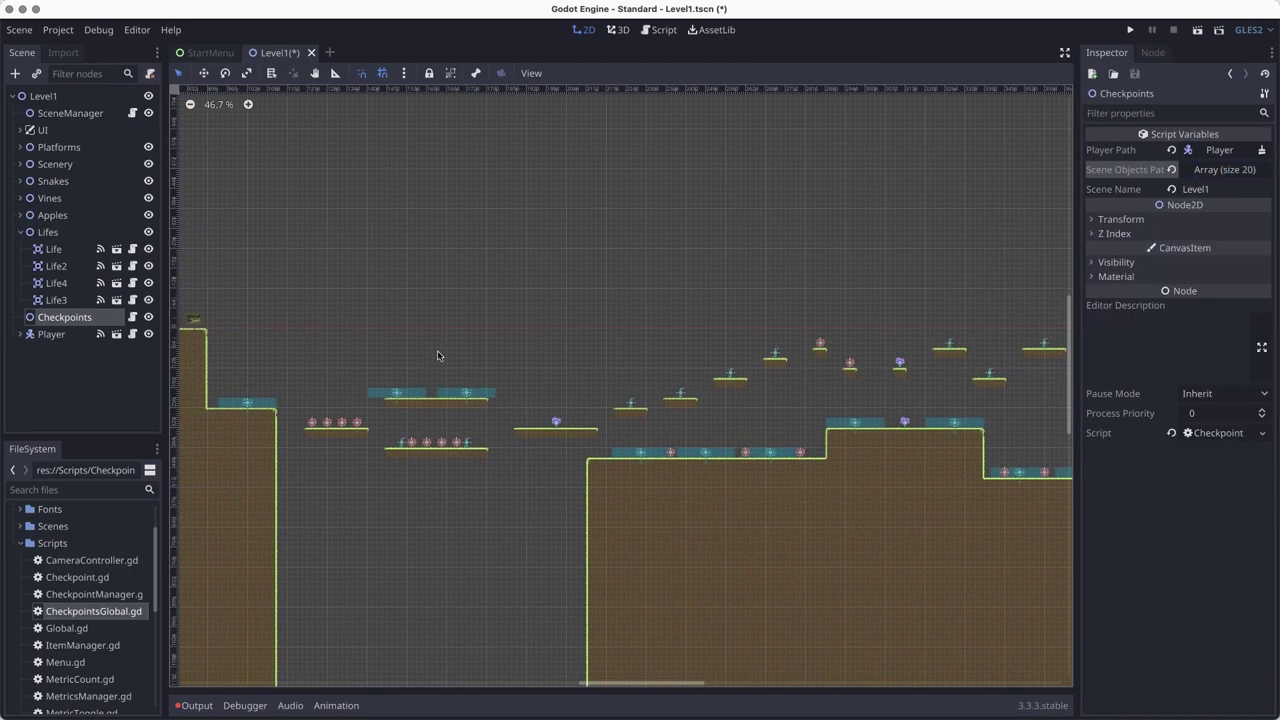
pyautogui.scroll(3, 592, 390)
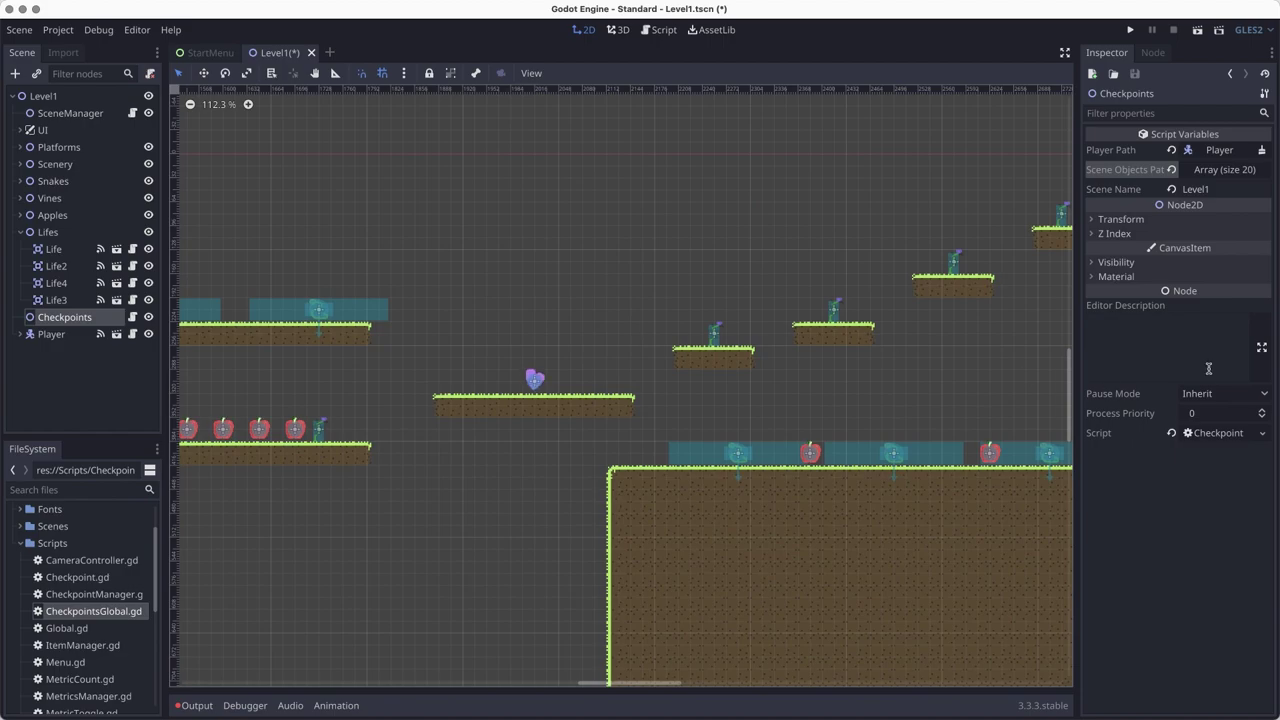
pyautogui.moveTo(1077, 322); pyautogui.dragTo(1100, 322)
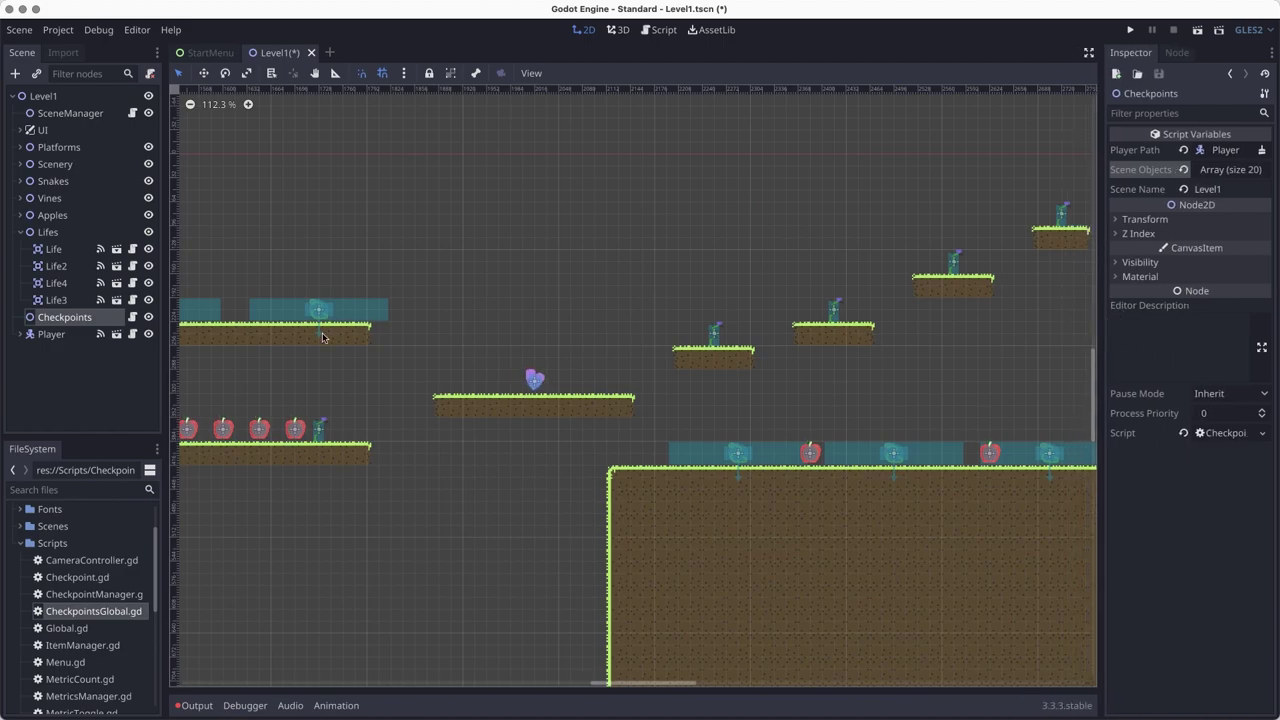
pyautogui.rightClick(65, 320)
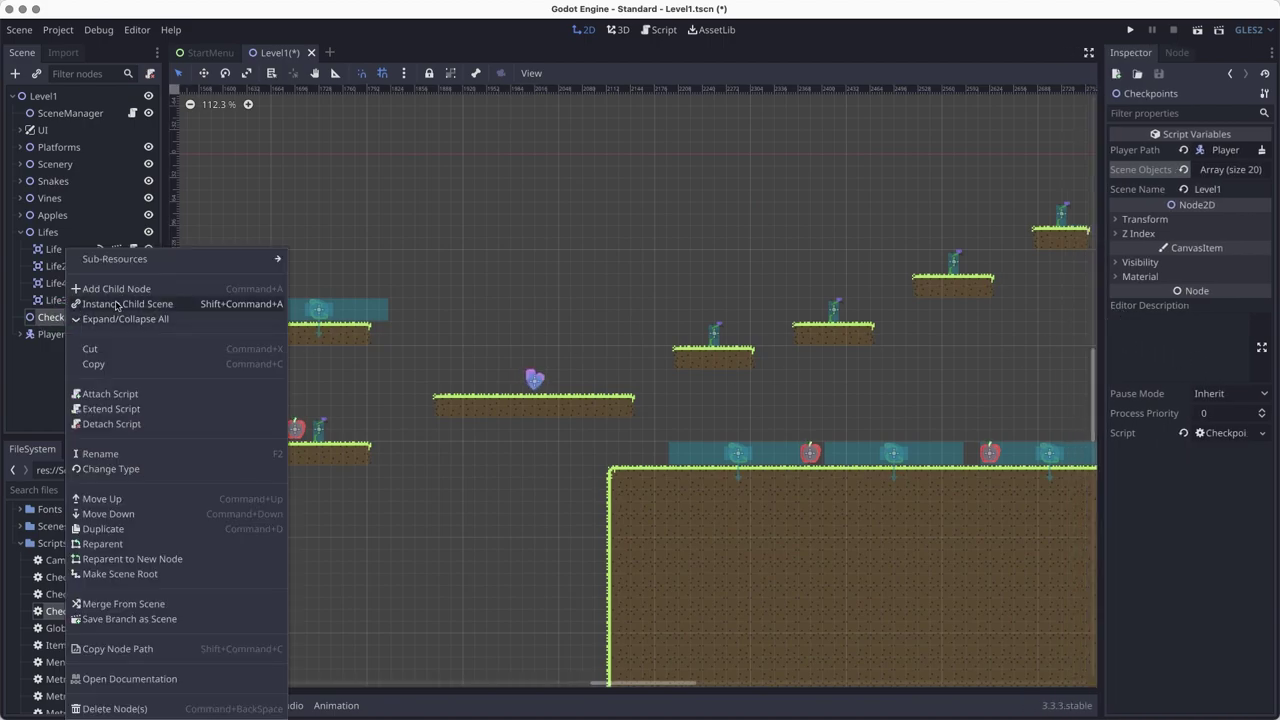
pyautogui.click(160, 304)
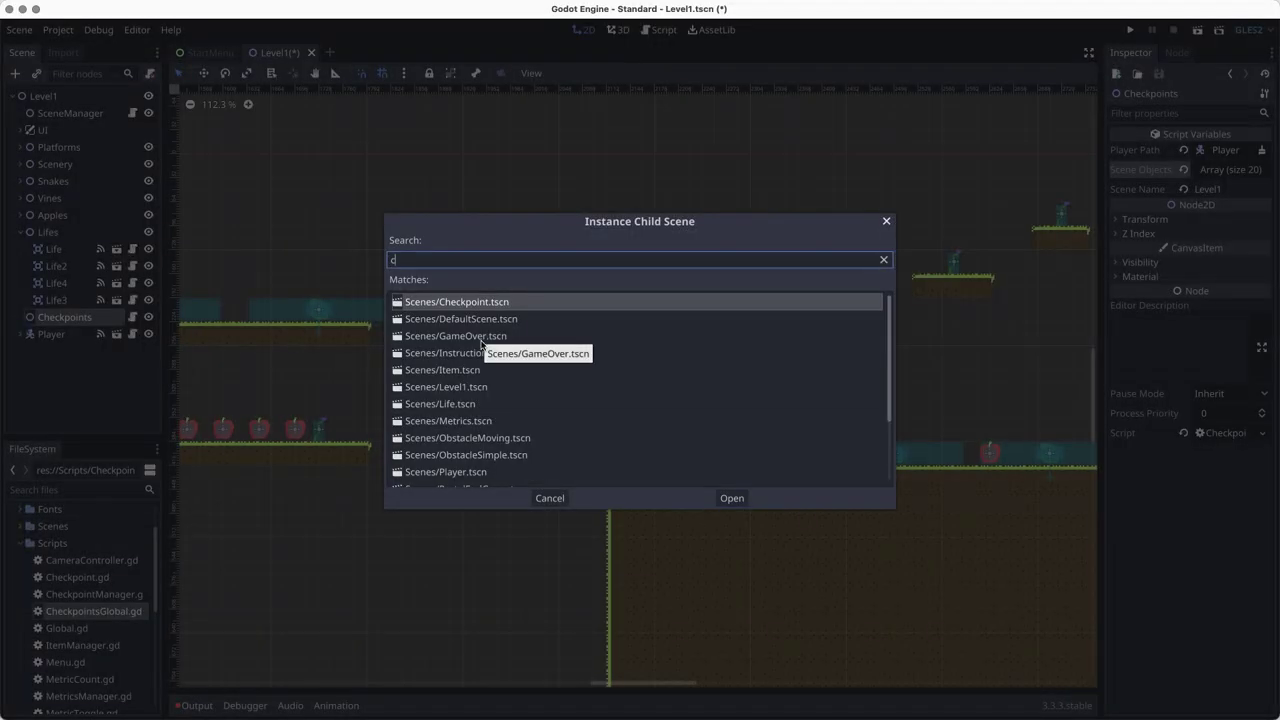
pyautogui.write('check')
pyautogui.press('Return')
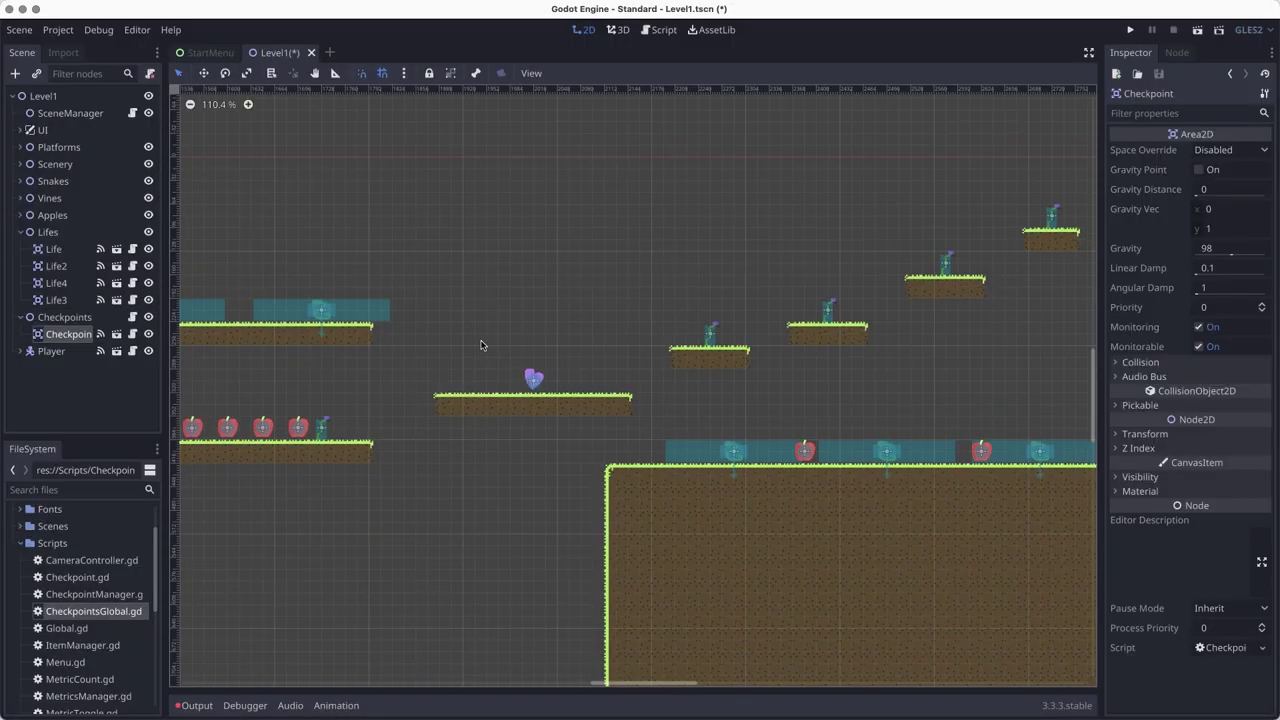
# Step: Lock the Player node in place and make its children non-selectable
pyautogui.scroll(-5, 480, 345)
pyautogui.hscroll(-5, 480, 345)
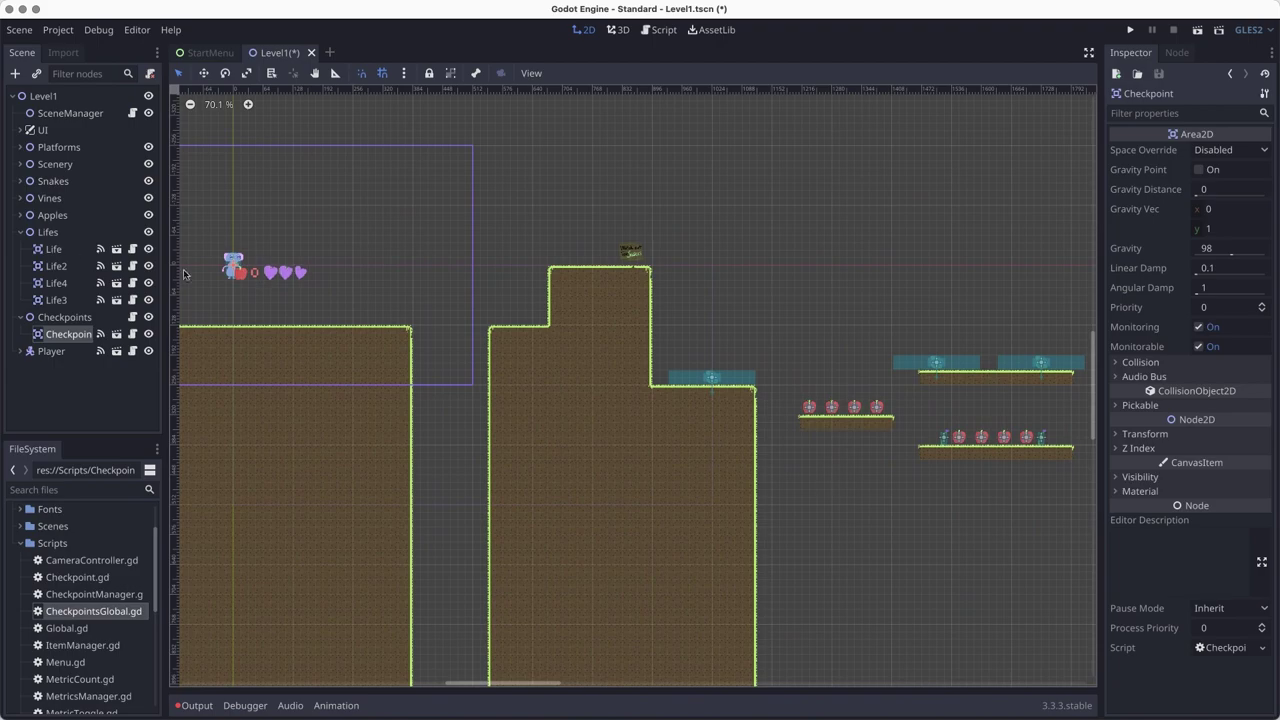
pyautogui.keyDown('alt'); pyautogui.rightClick(235, 263); pyautogui.keyUp('alt')
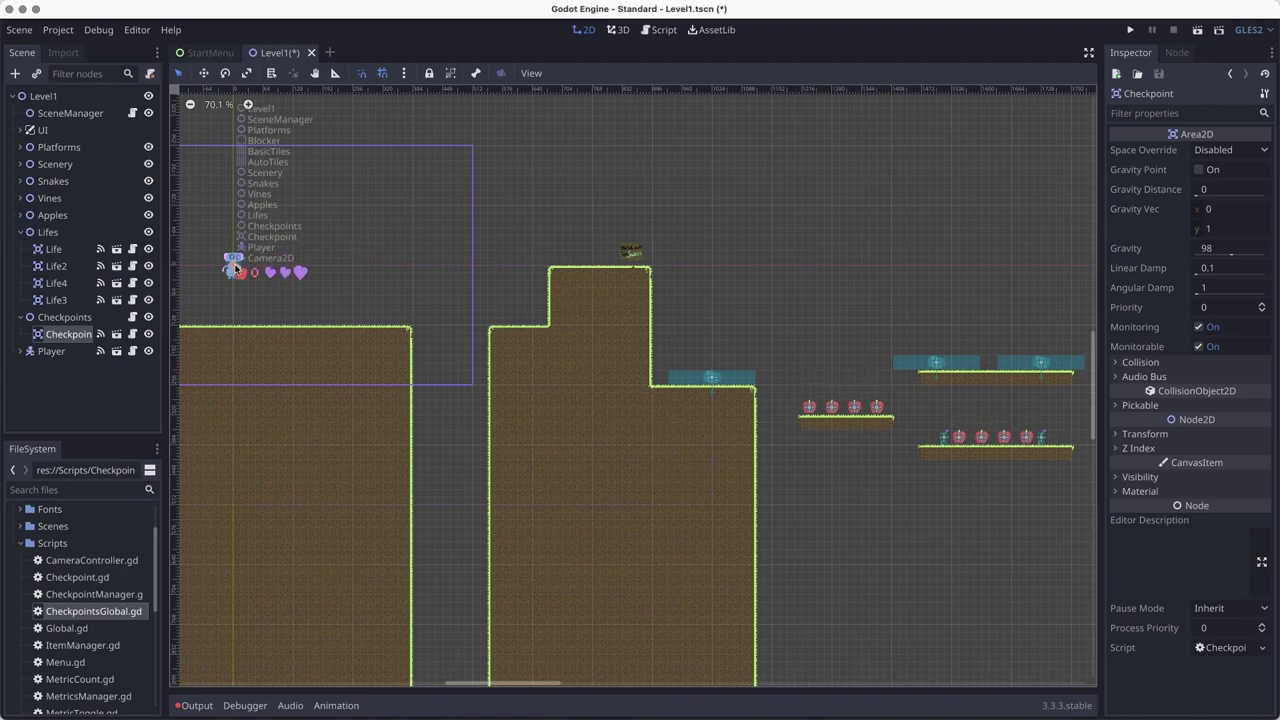
pyautogui.press('Escape')
pyautogui.moveTo(236, 263); pyautogui.dragTo(365, 246)
pyautogui.press('super+z')
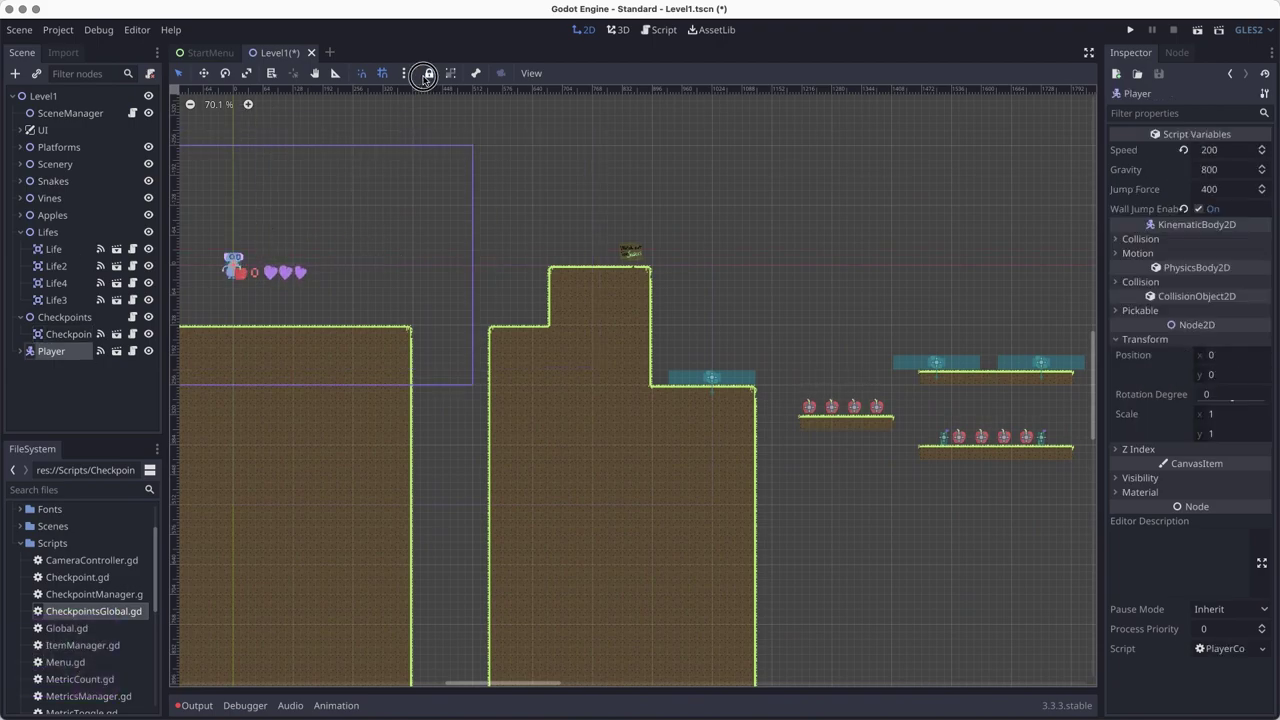
pyautogui.click(429, 73)
# Step: Move the new Checkpoint from the level's start to the floating platform, just beyond the purple heart
pyautogui.moveTo(269, 327); pyautogui.dragTo(829, 333)
pyautogui.hscroll(5, 829, 333)
pyautogui.moveTo(503, 267); pyautogui.dragTo(910, 399)
pyautogui.scroll(8, 830, 400)
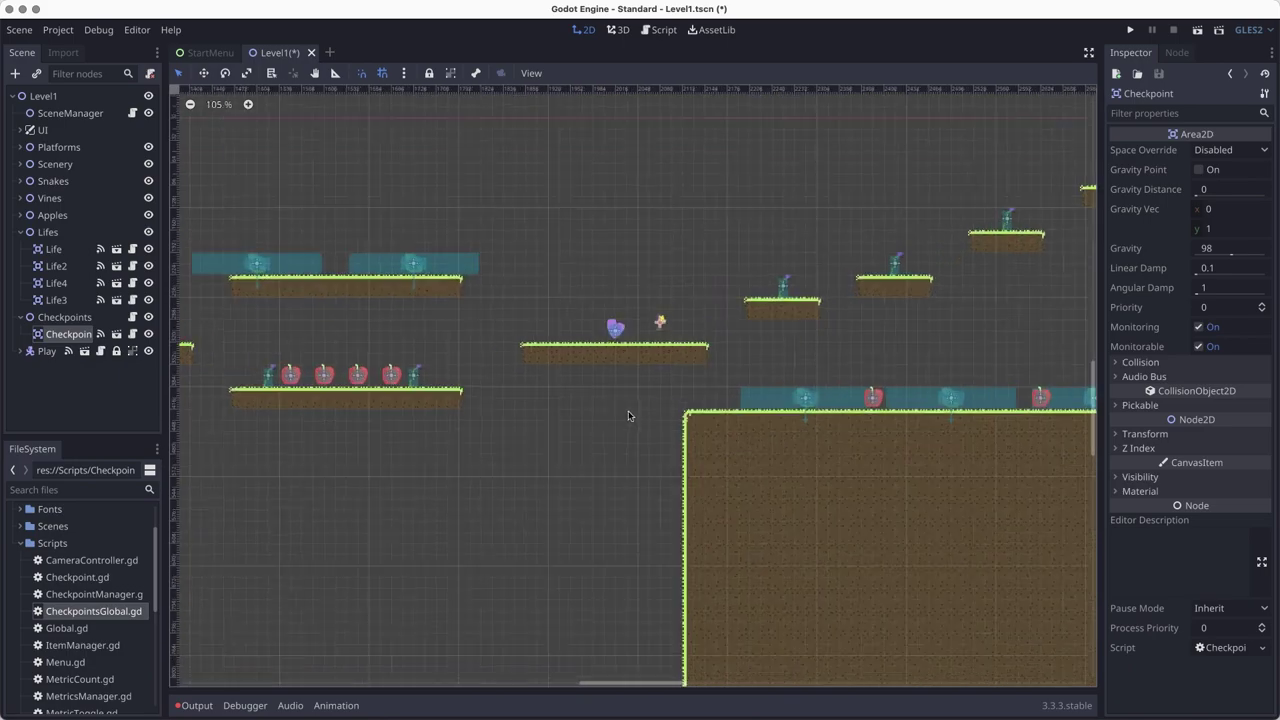
pyautogui.scroll(2, 625, 479)
pyautogui.scroll(2, 630, 380)
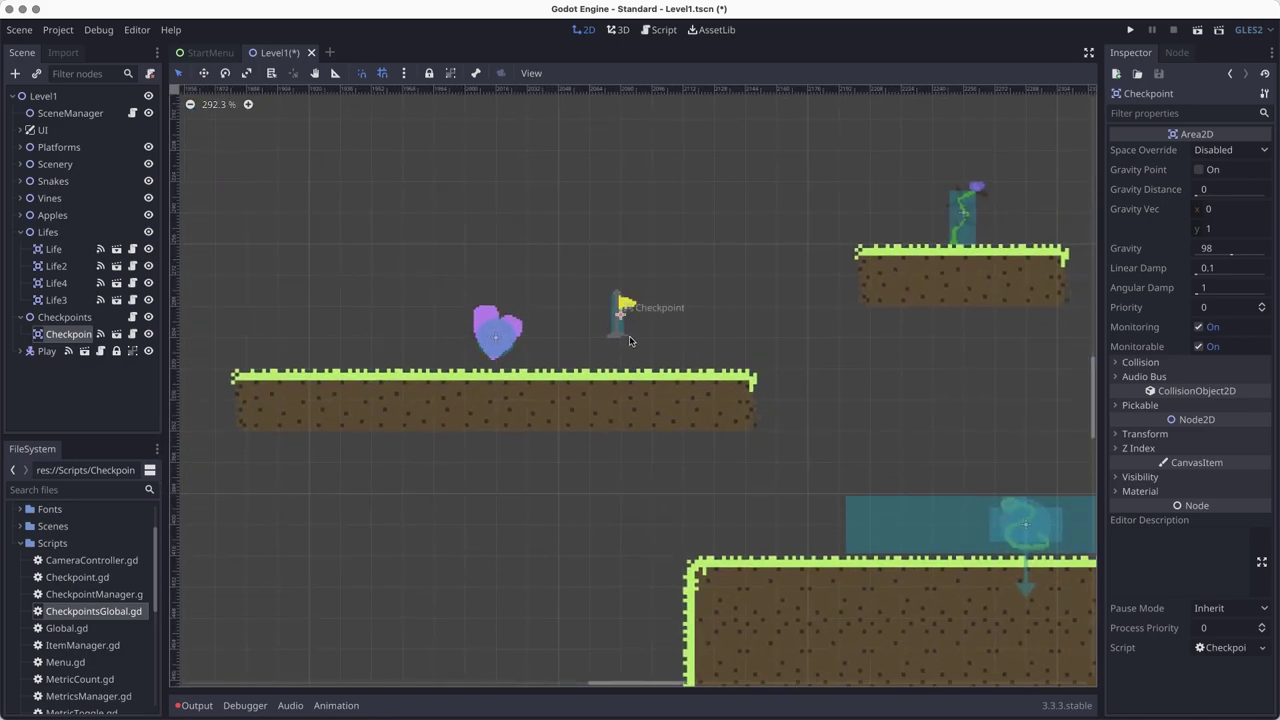
pyautogui.moveTo(614, 300); pyautogui.dragTo(690, 397, button='middle')
pyautogui.moveTo(689, 397)
pyautogui.mouseDown()
pyautogui.moveTo(691, 368)
pyautogui.moveTo(693, 383)
pyautogui.mouseUp()
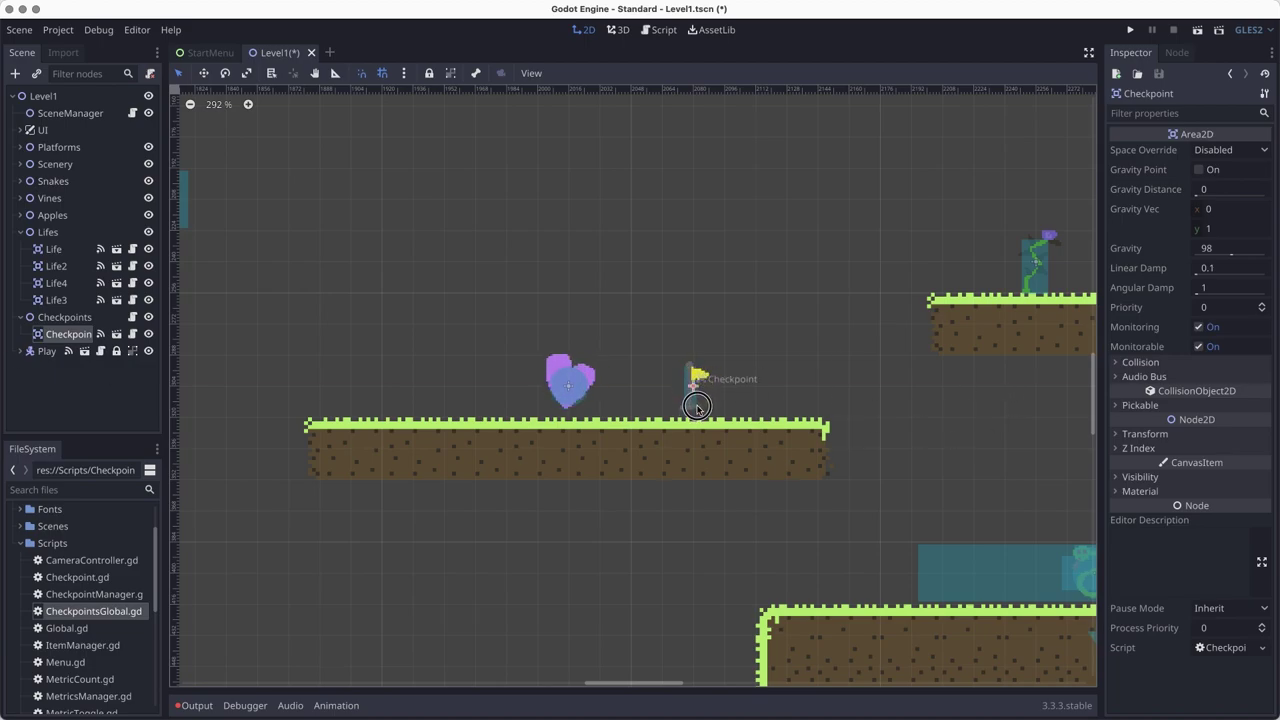
pyautogui.moveTo(704, 384)
pyautogui.mouseDown()
pyautogui.moveTo(697, 410)
pyautogui.moveTo(694, 381)
pyautogui.mouseUp()
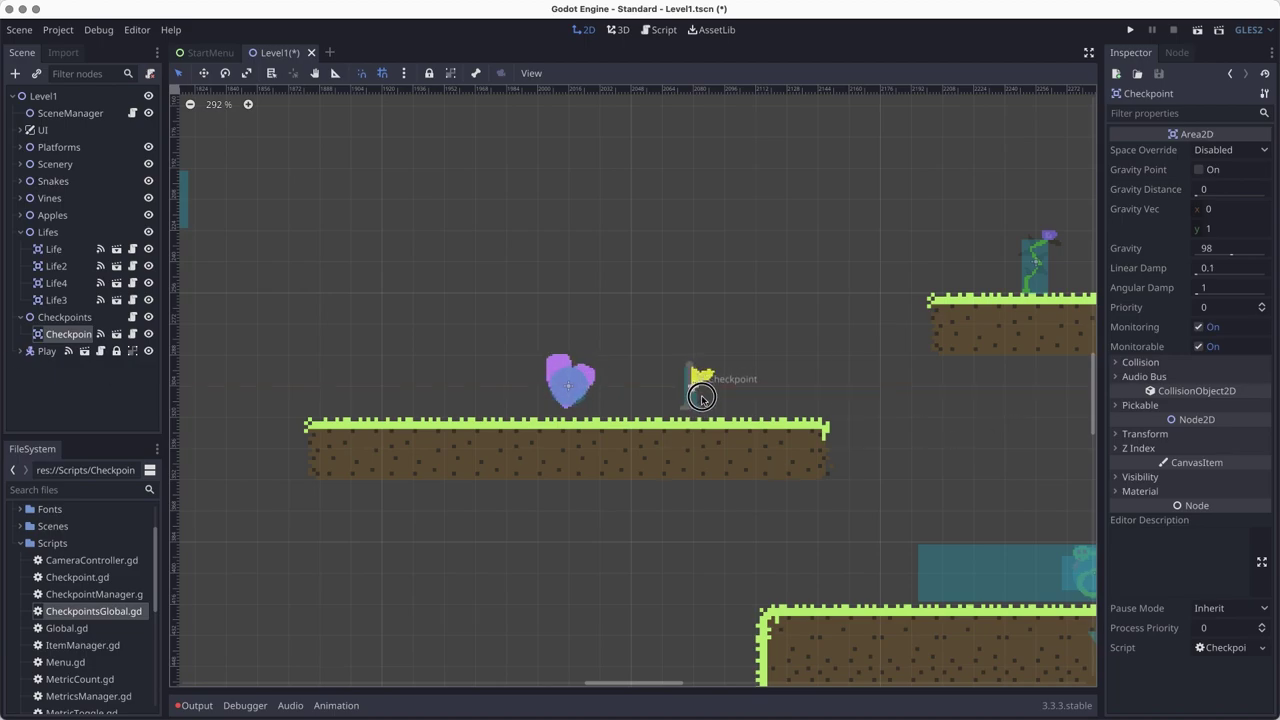
# Step: Lower the Checkpoint onto the platform's surface with grid snapping temporarily disabled, then re-enable snapping and save Level1
pyautogui.click(382, 73)
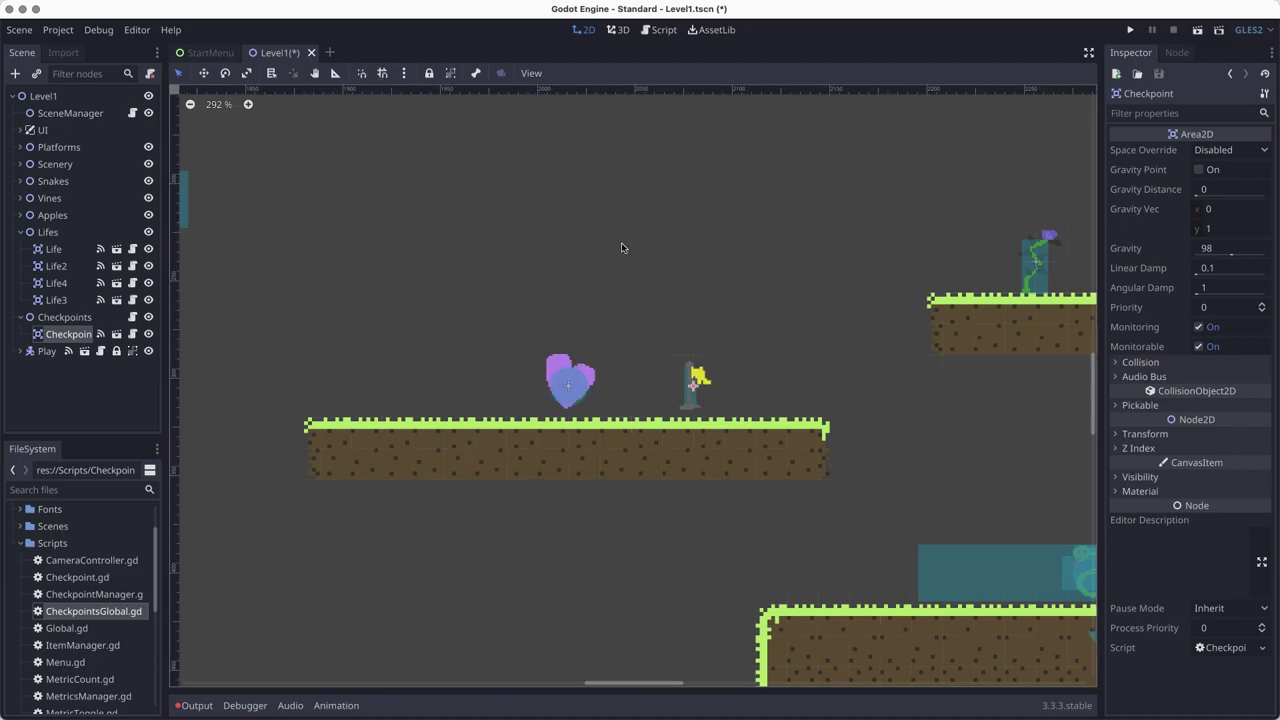
pyautogui.click(699, 393)
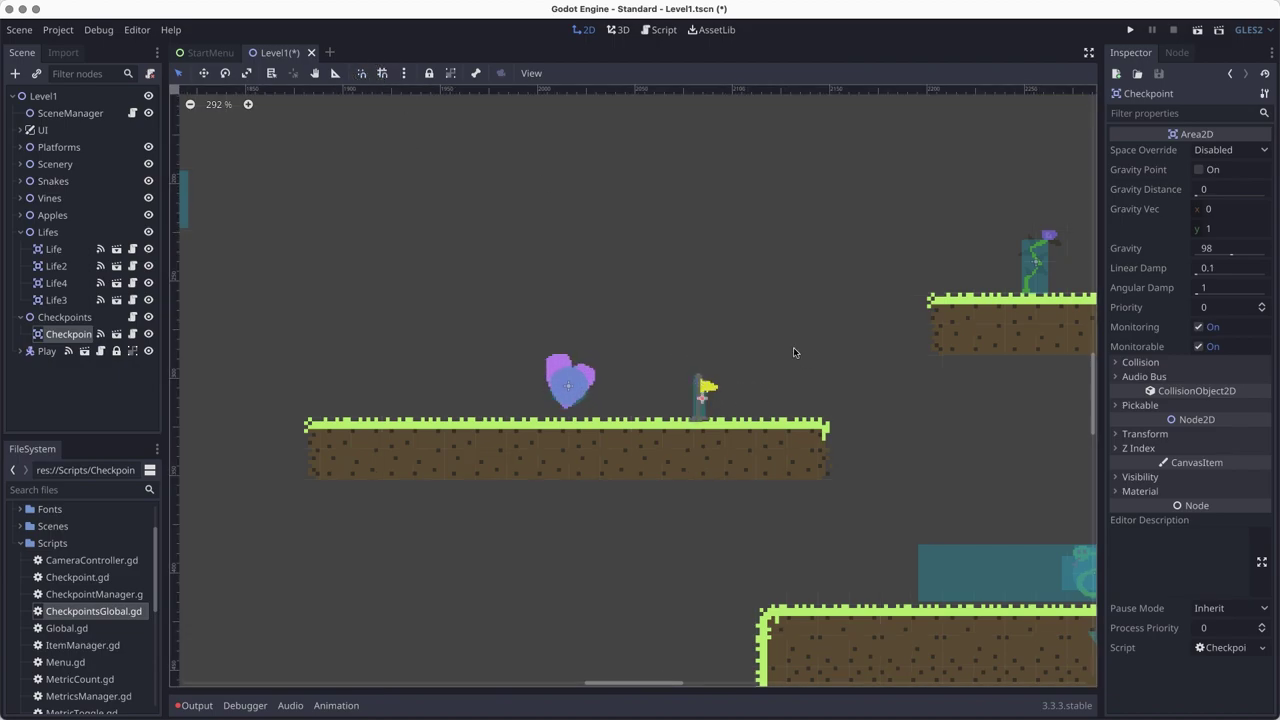
pyautogui.click(382, 75)
pyautogui.click(382, 74)
pyautogui.press('super+s')
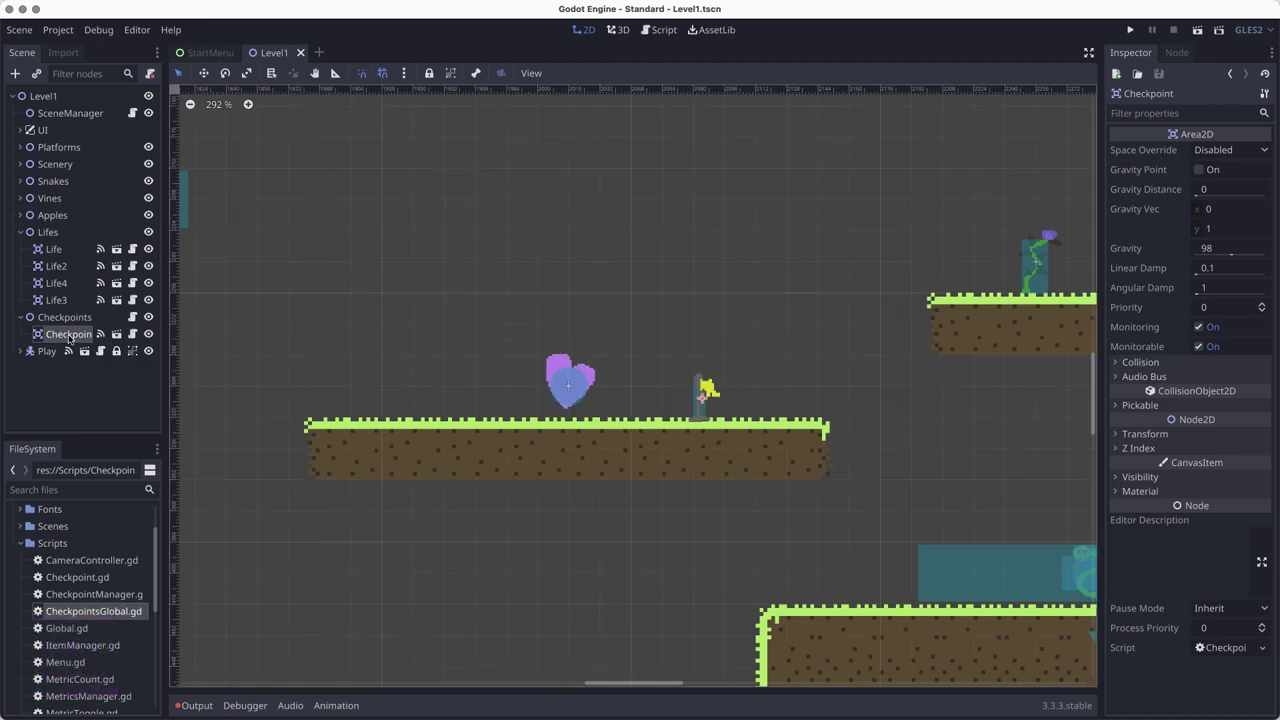
# Step: Open the Checkpoint instance's own scene for editing and bring its flag into close view
pyautogui.click(117, 336)
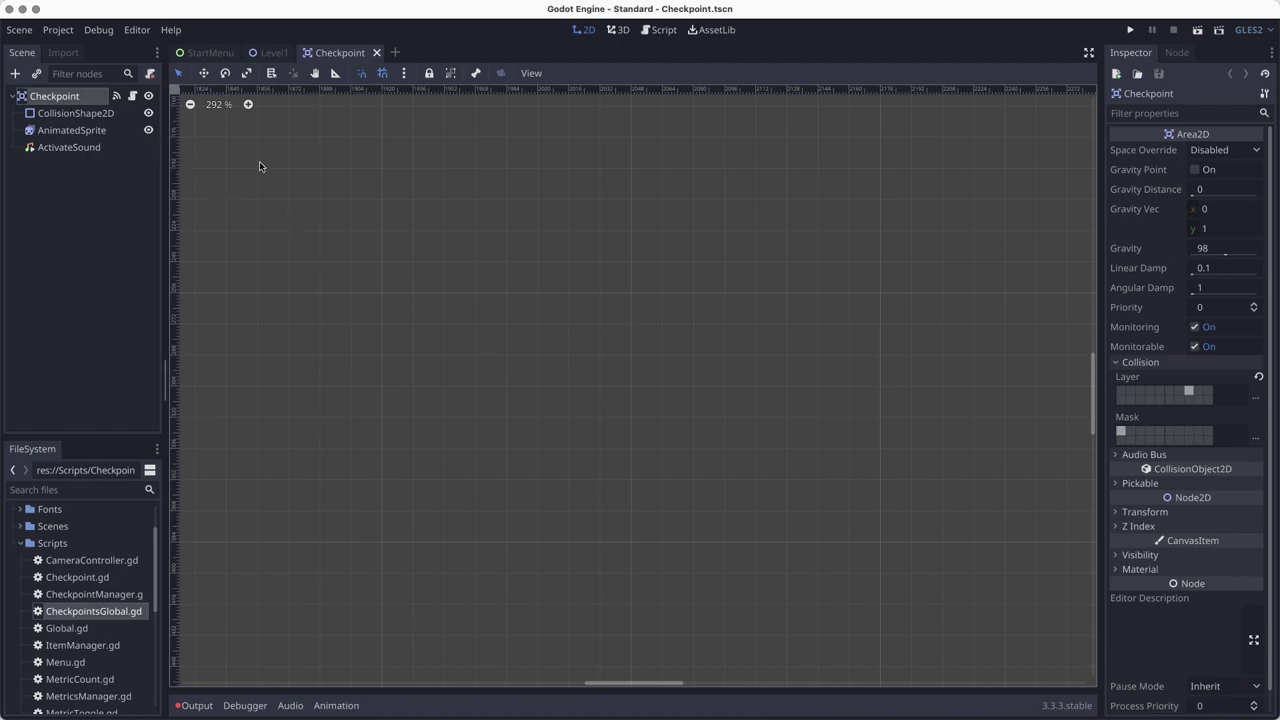
pyautogui.scroll(-8, 617, 255)
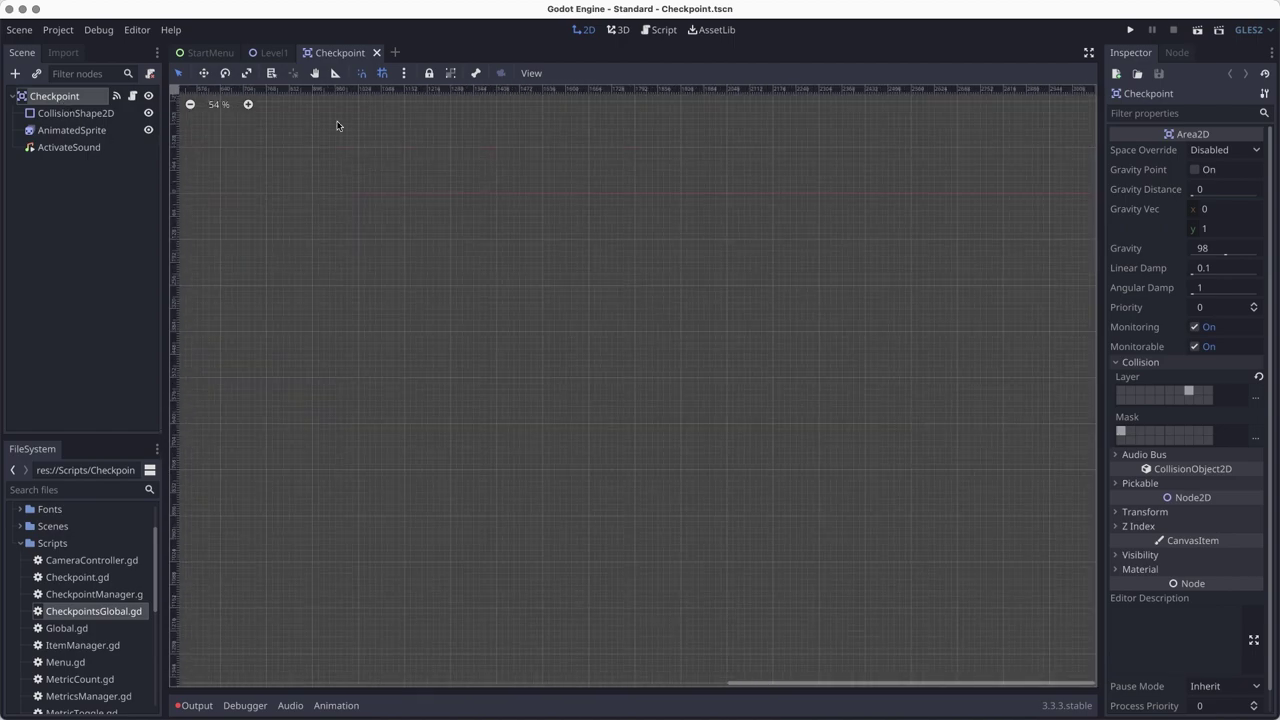
pyautogui.scroll(2, 337, 125)
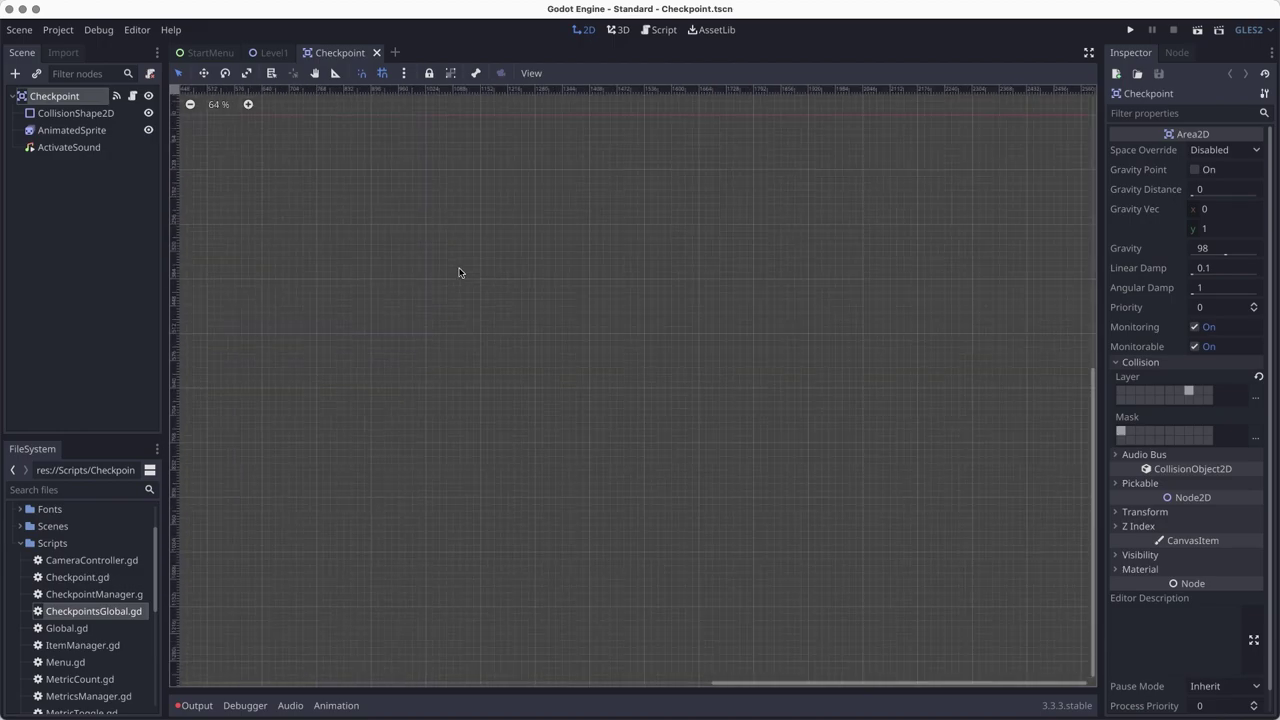
pyautogui.scroll(4, 459, 272)
pyautogui.hscroll(-3, 349, 297)
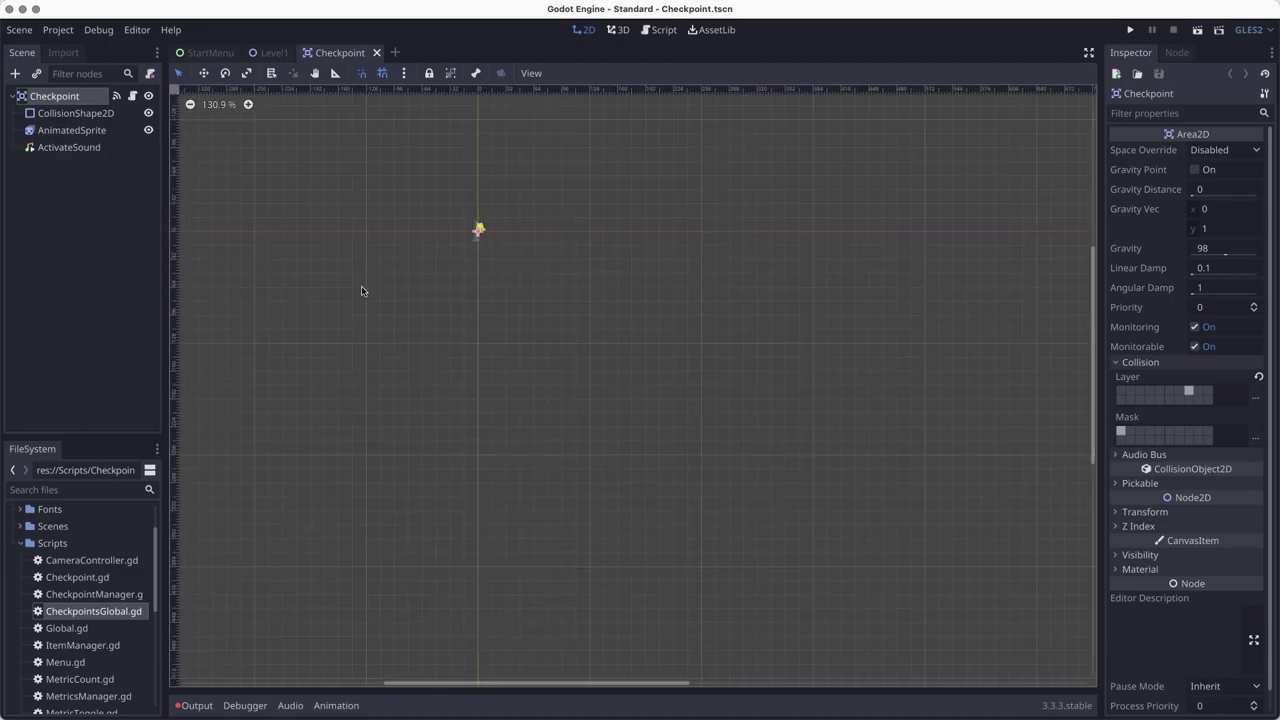
pyautogui.scroll(8, 362, 291)
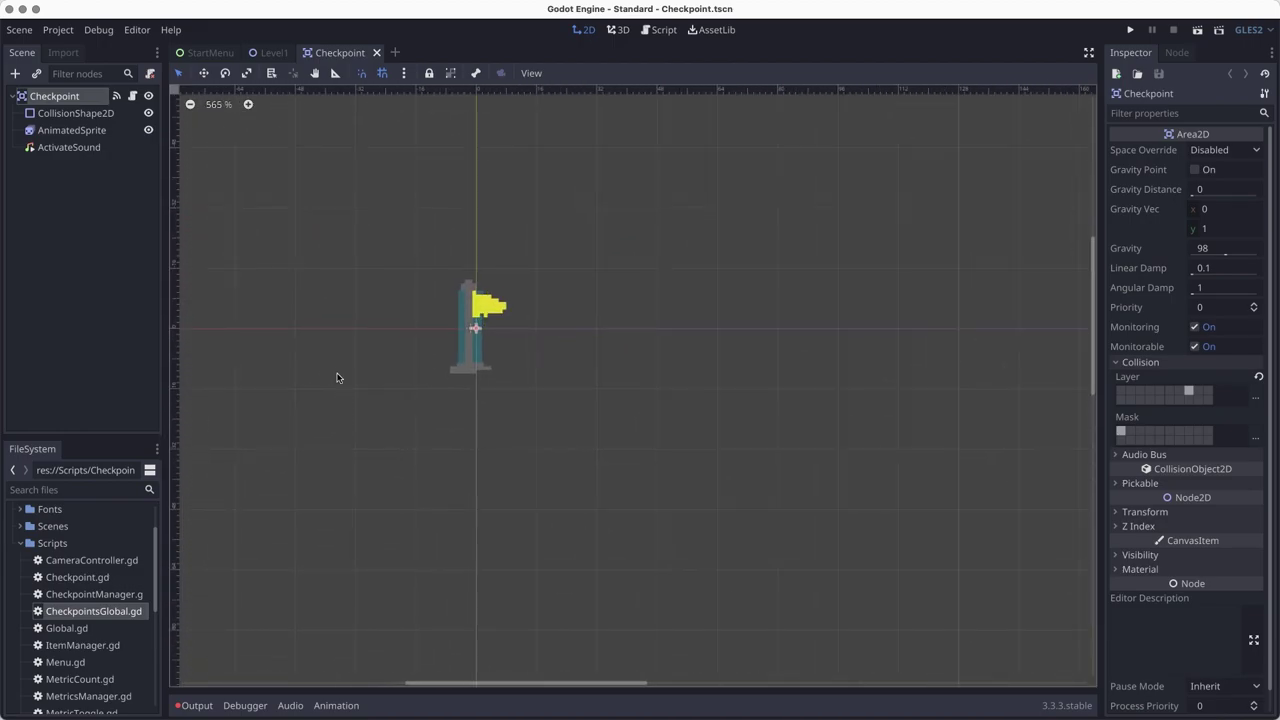
# Step: Set the AnimatedSprite's scale to 2 on both x and y and save the Checkpoint scene
pyautogui.click(70, 130)
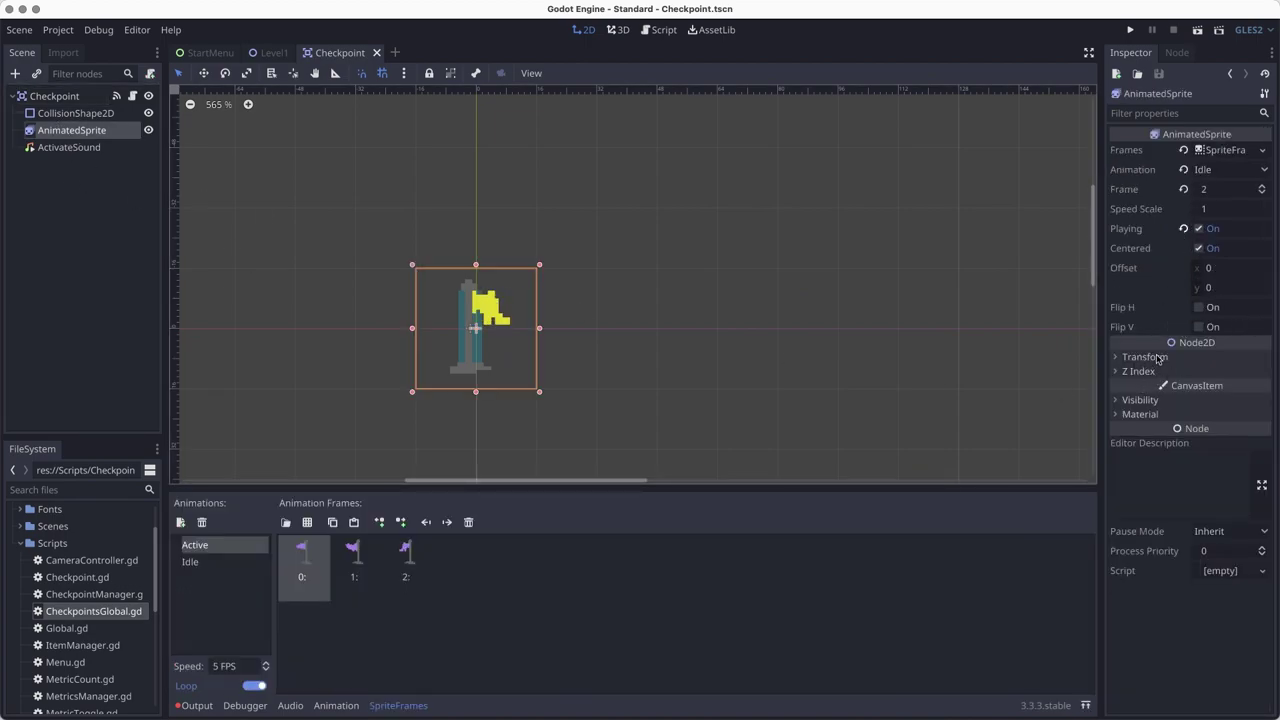
pyautogui.click(1158, 358)
pyautogui.click(1238, 431)
pyautogui.write('2')
pyautogui.click(1232, 452)
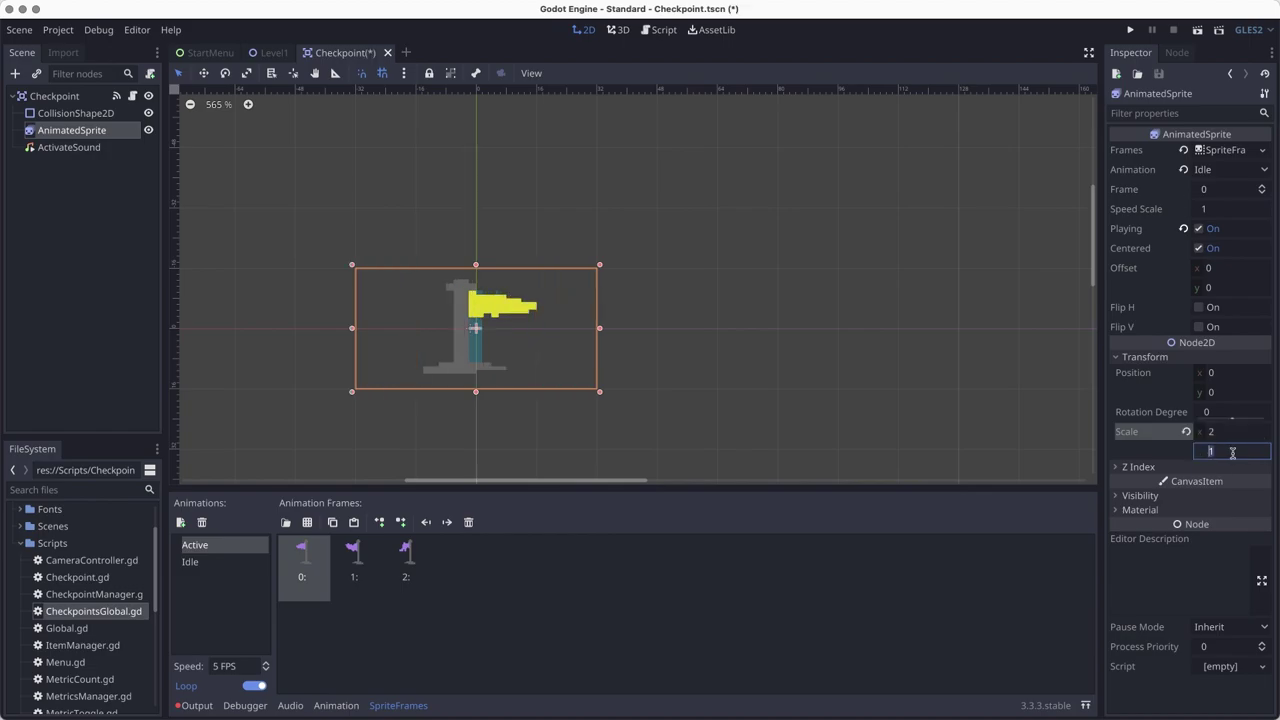
pyautogui.write('2')
pyautogui.press('Return')
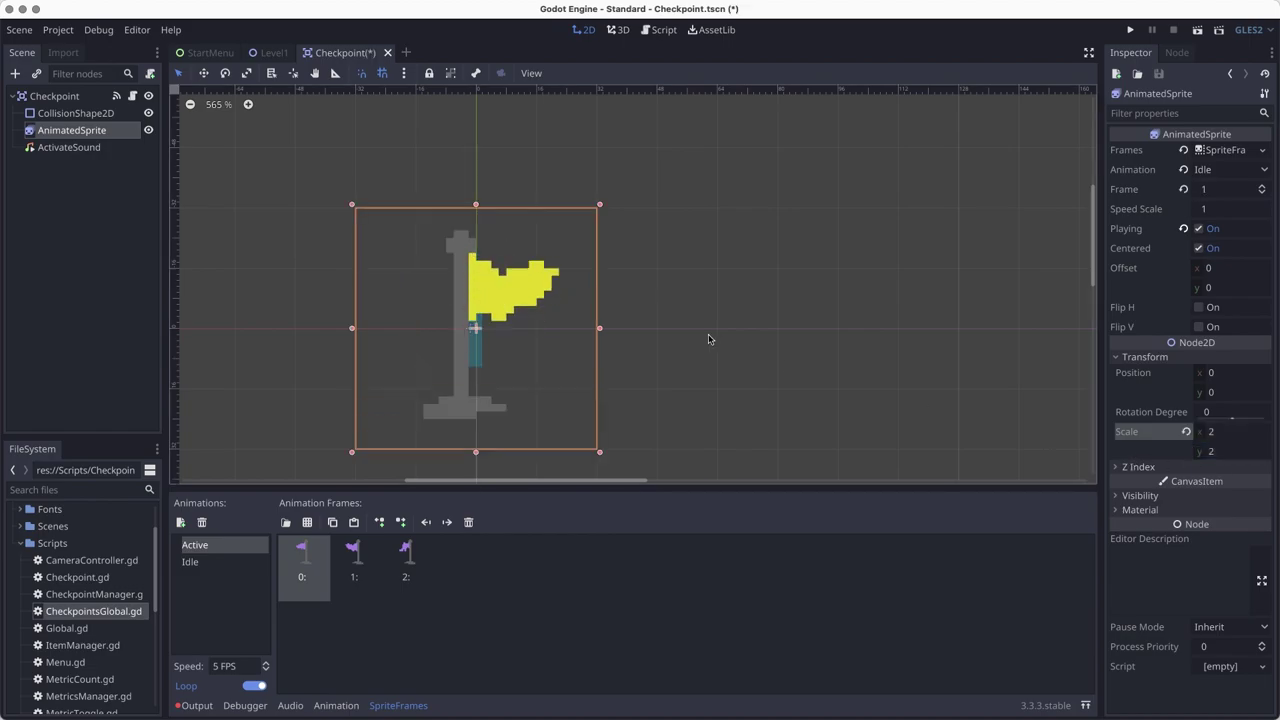
pyautogui.press('super+s')
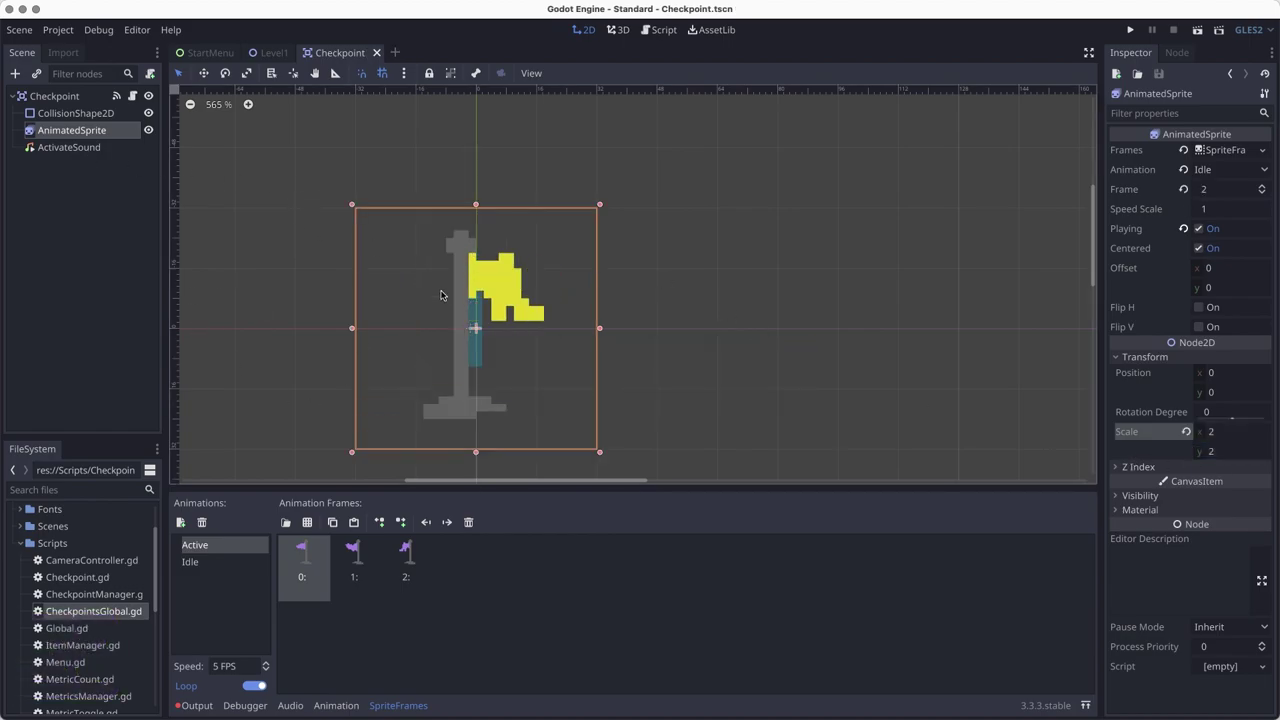
# Step: Display the Idle animation's frames and reorder CollisionShape2D below AnimatedSprite in the Checkpoint scene tree
pyautogui.click(205, 561)
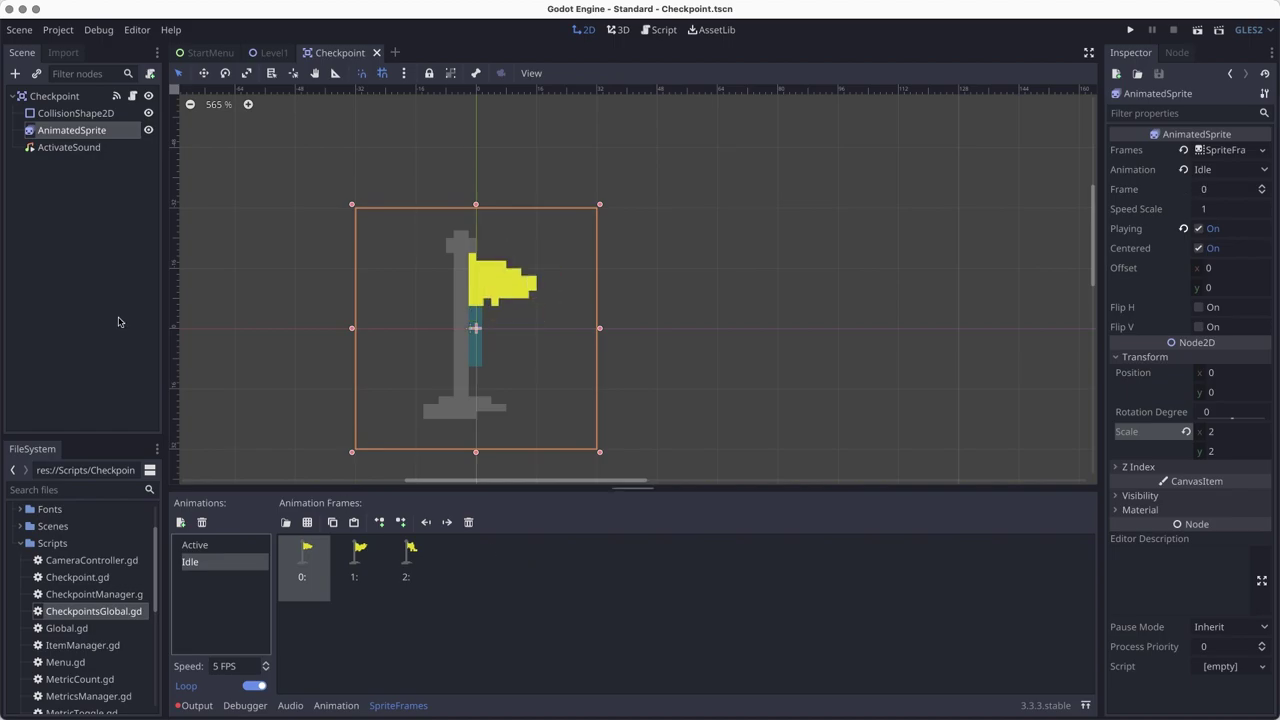
pyautogui.click(82, 113)
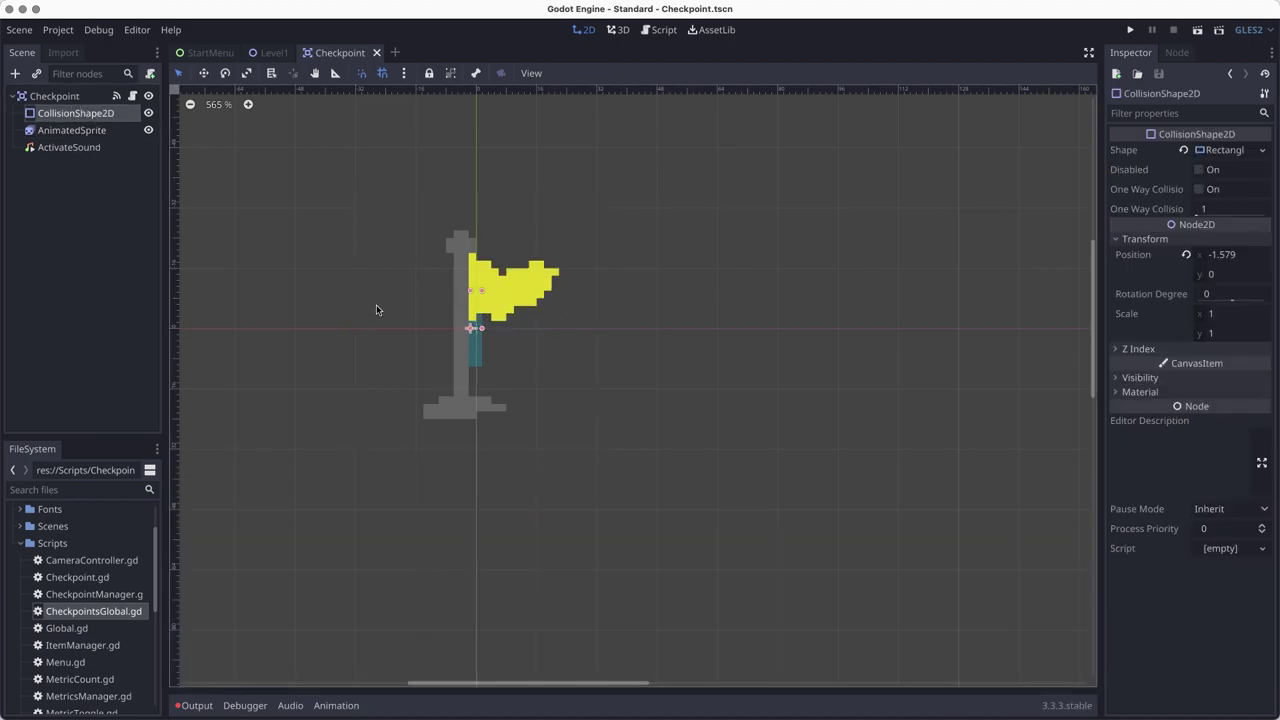
pyautogui.moveTo(64, 114); pyautogui.dragTo(34, 134)
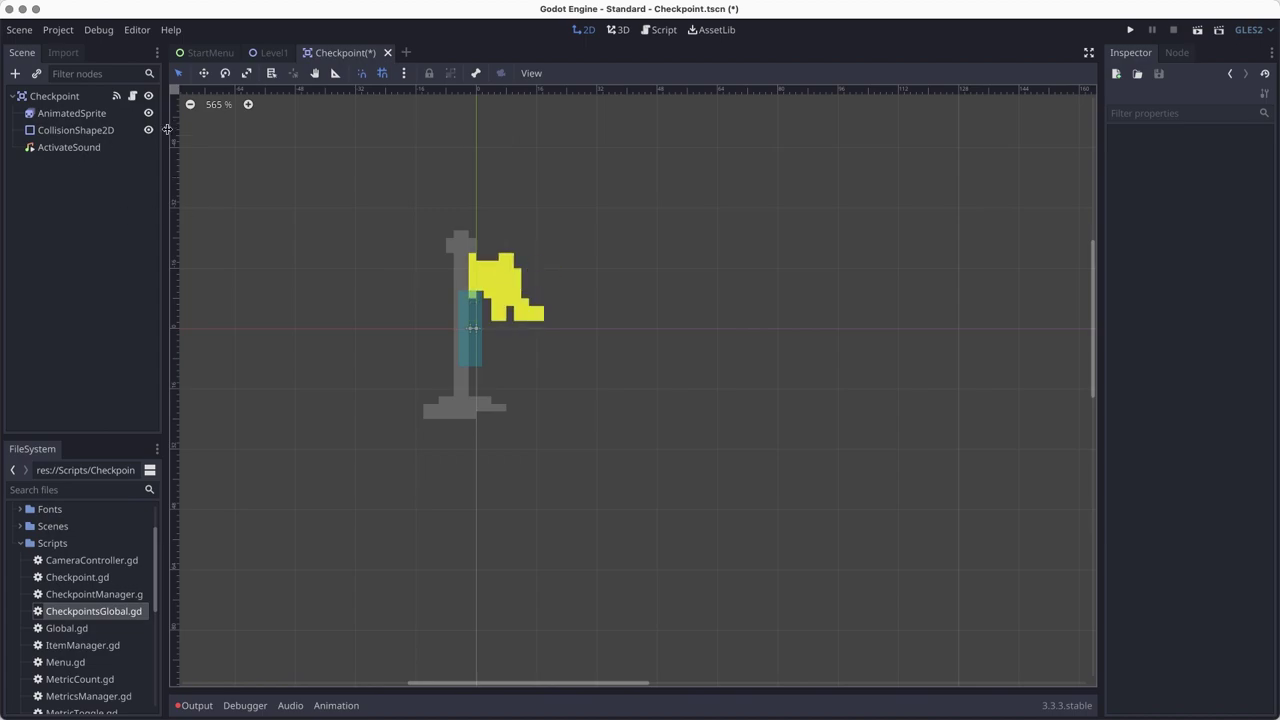
# Step: Show the signals of the Checkpoint root node
pyautogui.click(40, 99)
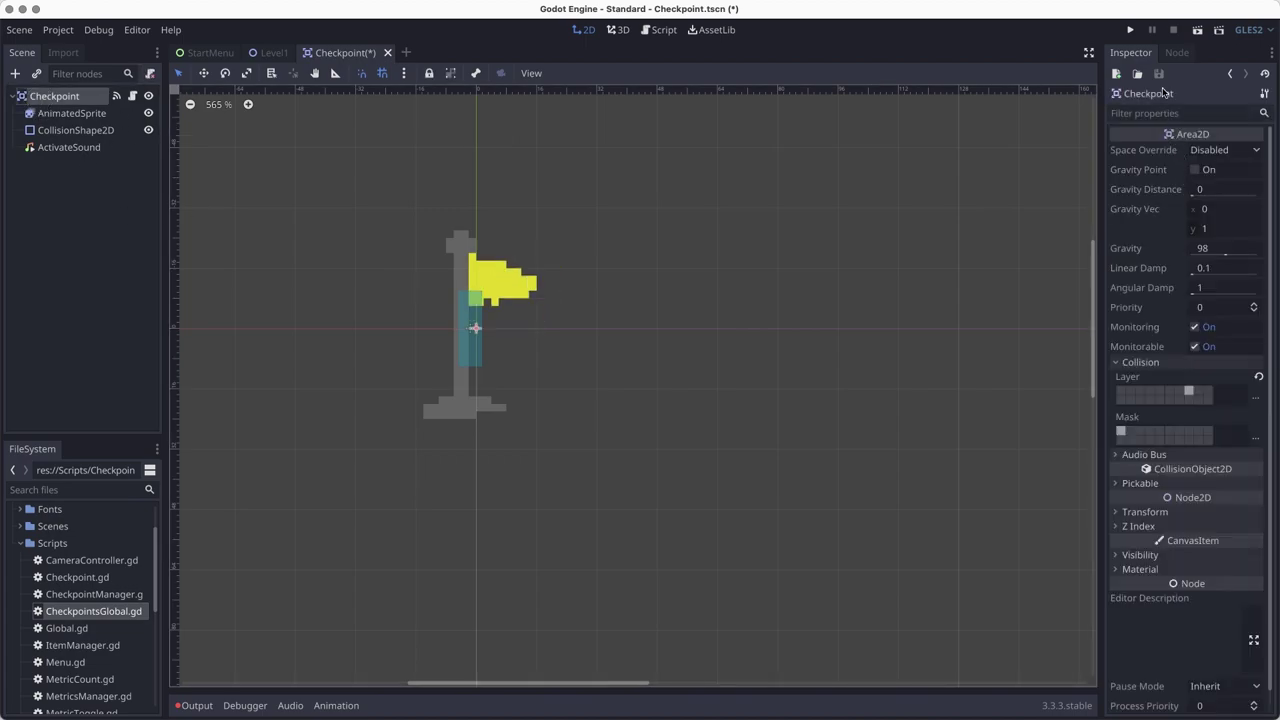
pyautogui.click(1176, 53)
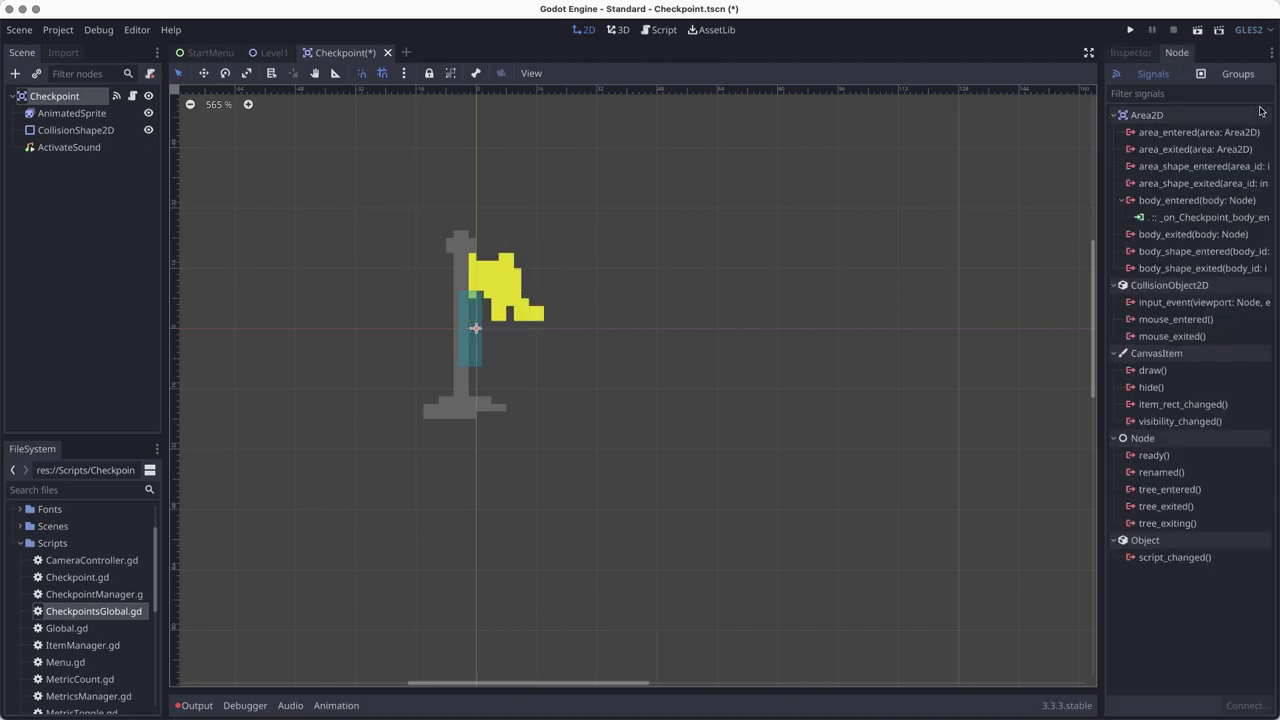
# Step: Open the Checkpoint's body_entered handler script, load Checkpoint.wav as the ActivateSound node's stream, and save the scene
pyautogui.doubleClick(1199, 218)
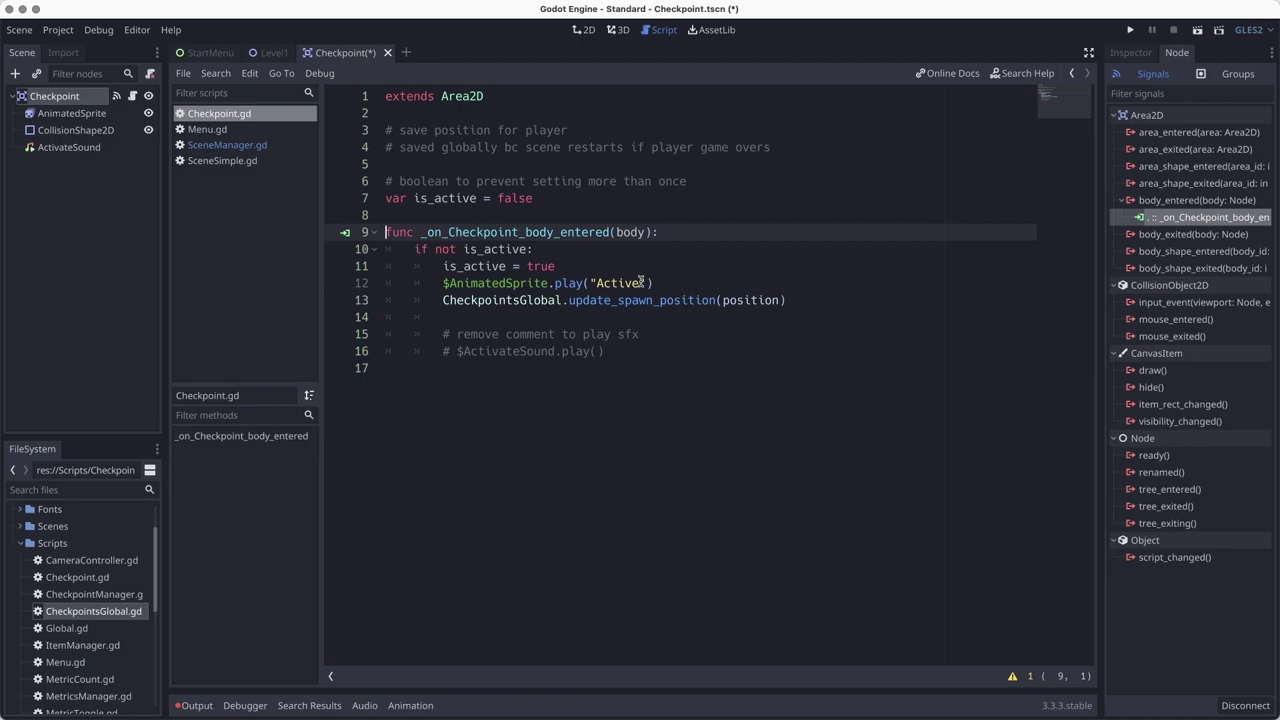
pyautogui.click(52, 150)
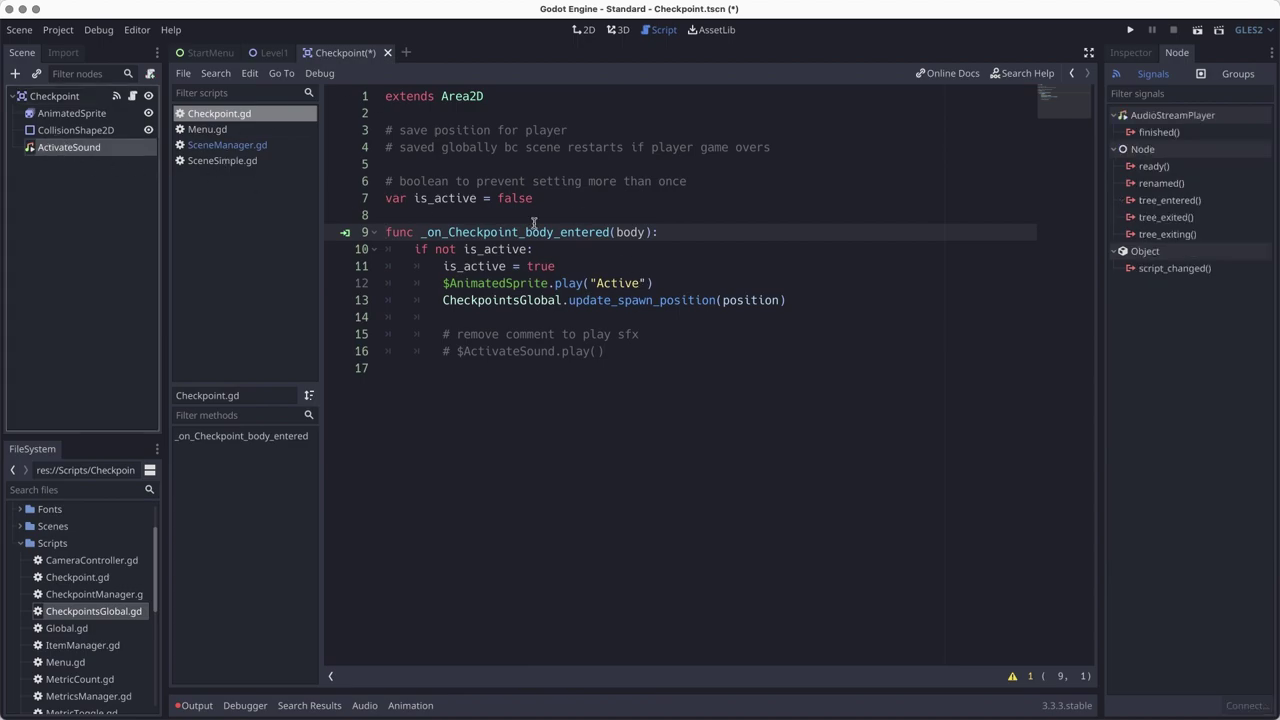
pyautogui.click(1142, 54)
pyautogui.click(1220, 150)
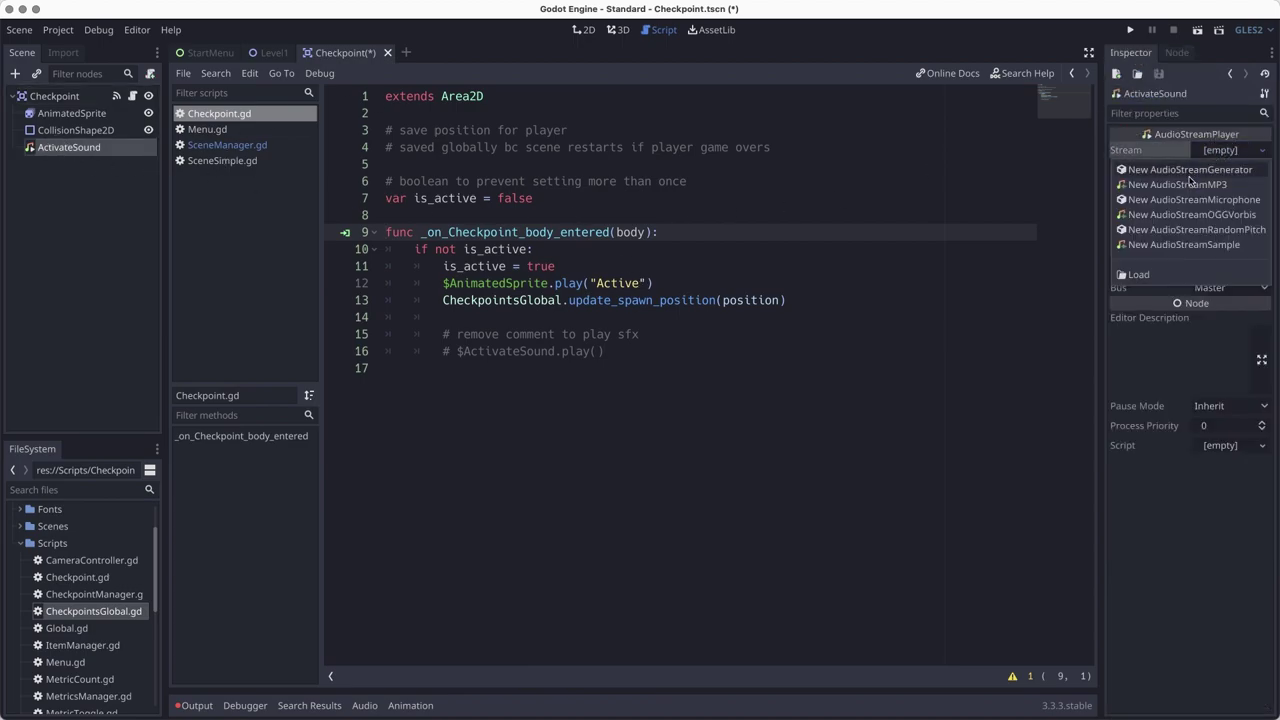
pyautogui.click(1138, 274)
pyautogui.doubleClick(303, 172)
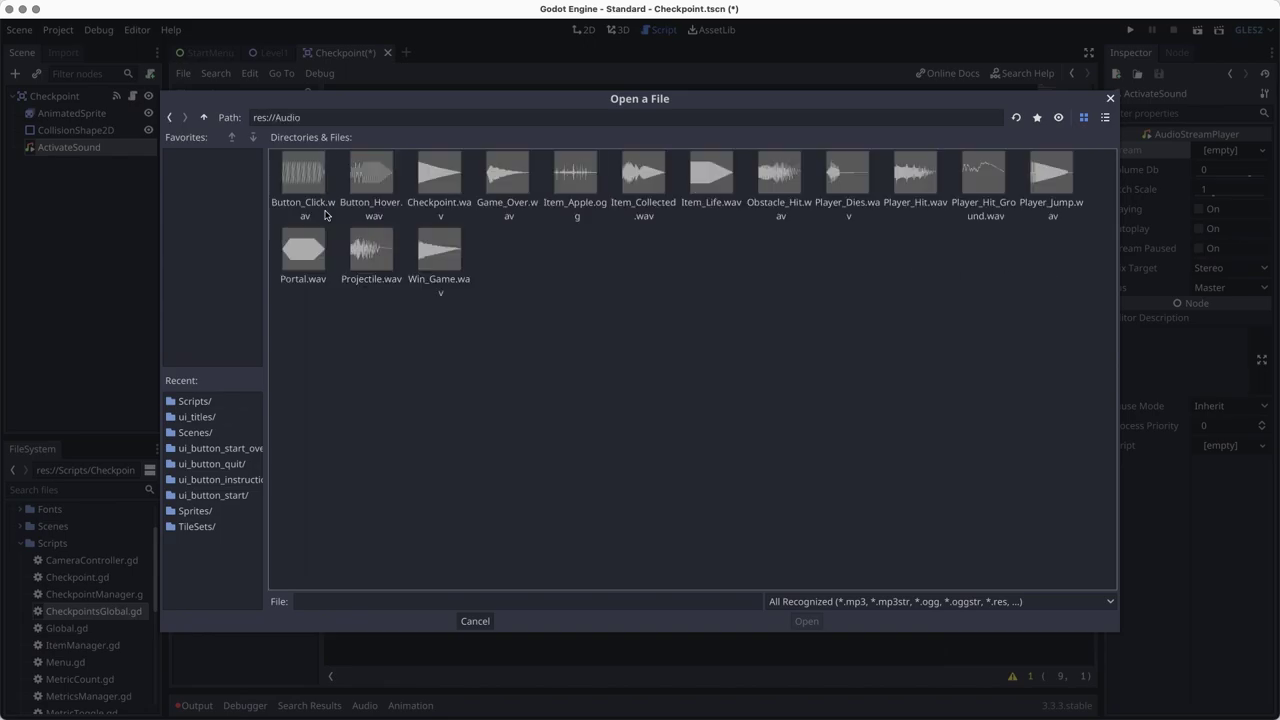
pyautogui.click(425, 186)
pyautogui.click(806, 621)
pyautogui.press('super+s')
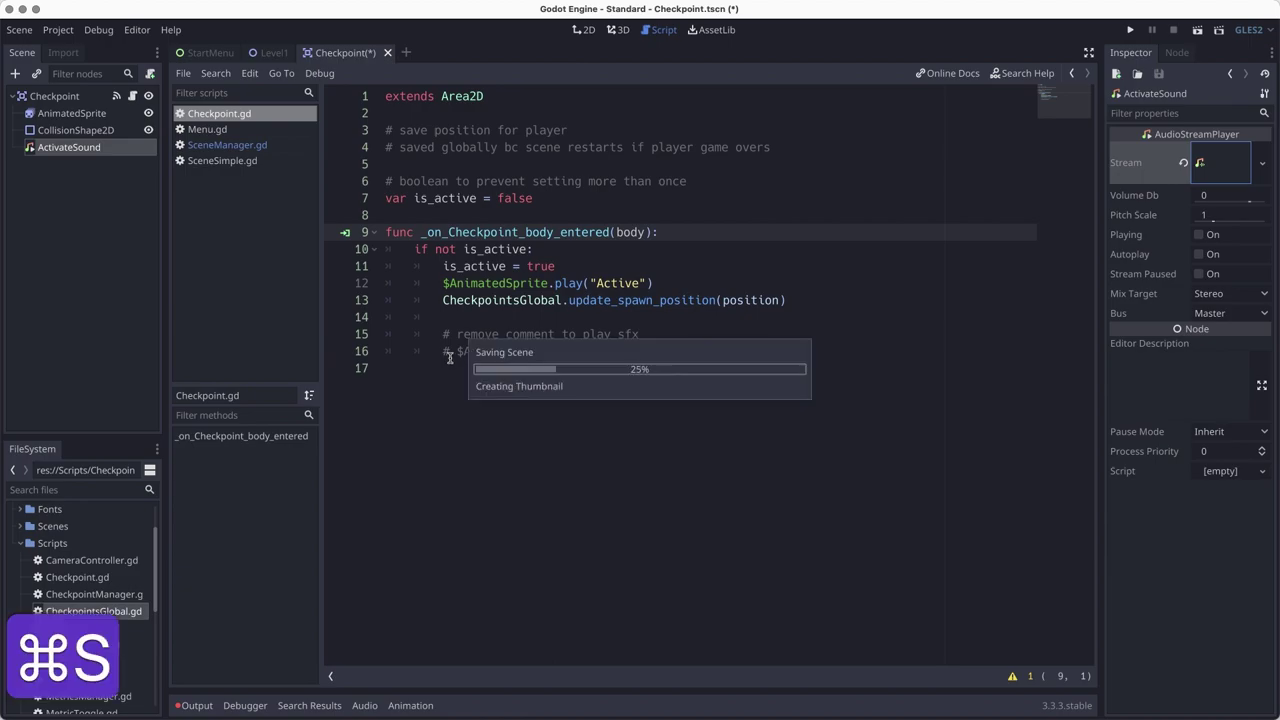
# Step: Uncomment the $ActivateSound.play() line in the _on_Checkpoint_body_entered function
pyautogui.click(450, 351)
pyautogui.moveTo(457, 351); pyautogui.dragTo(442, 351)
pyautogui.press('super+x')
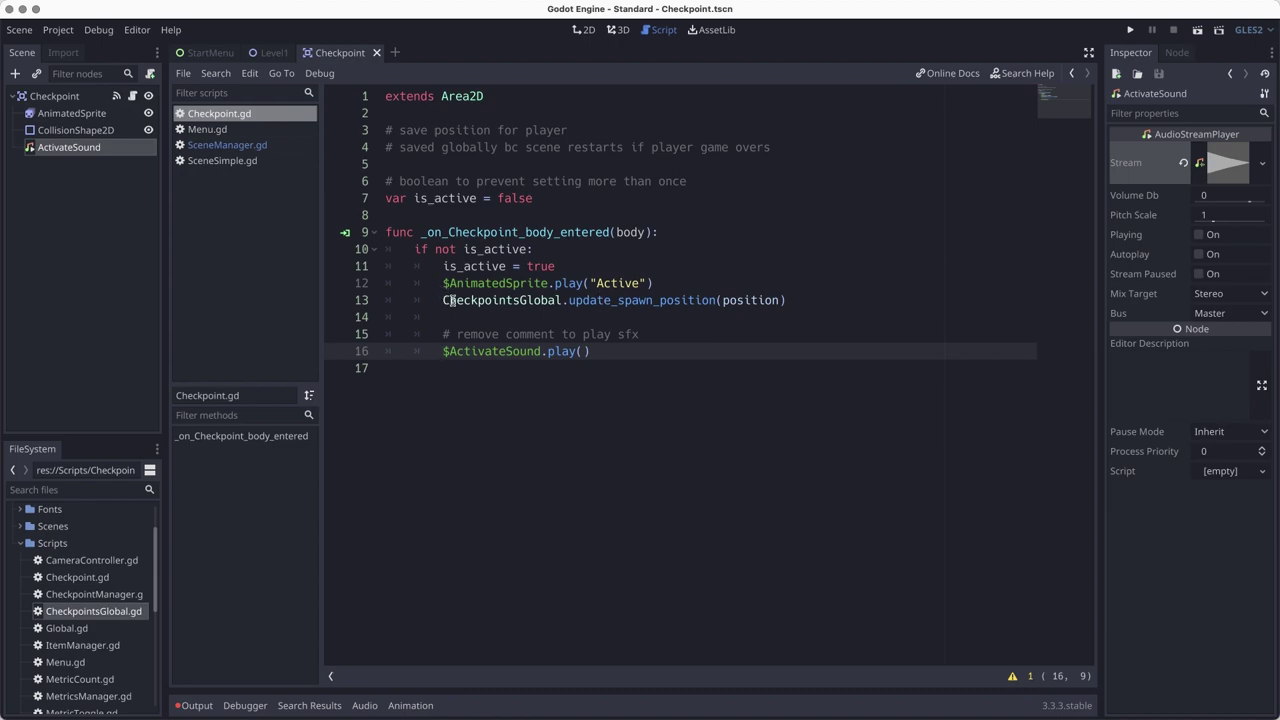
# Step: Examine the update_spawn_position call in Checkpoint.gd, then the matching function and the current_scene variable in CheckpointsGlobal.gd
pyautogui.moveTo(443, 300); pyautogui.dragTo(800, 301)
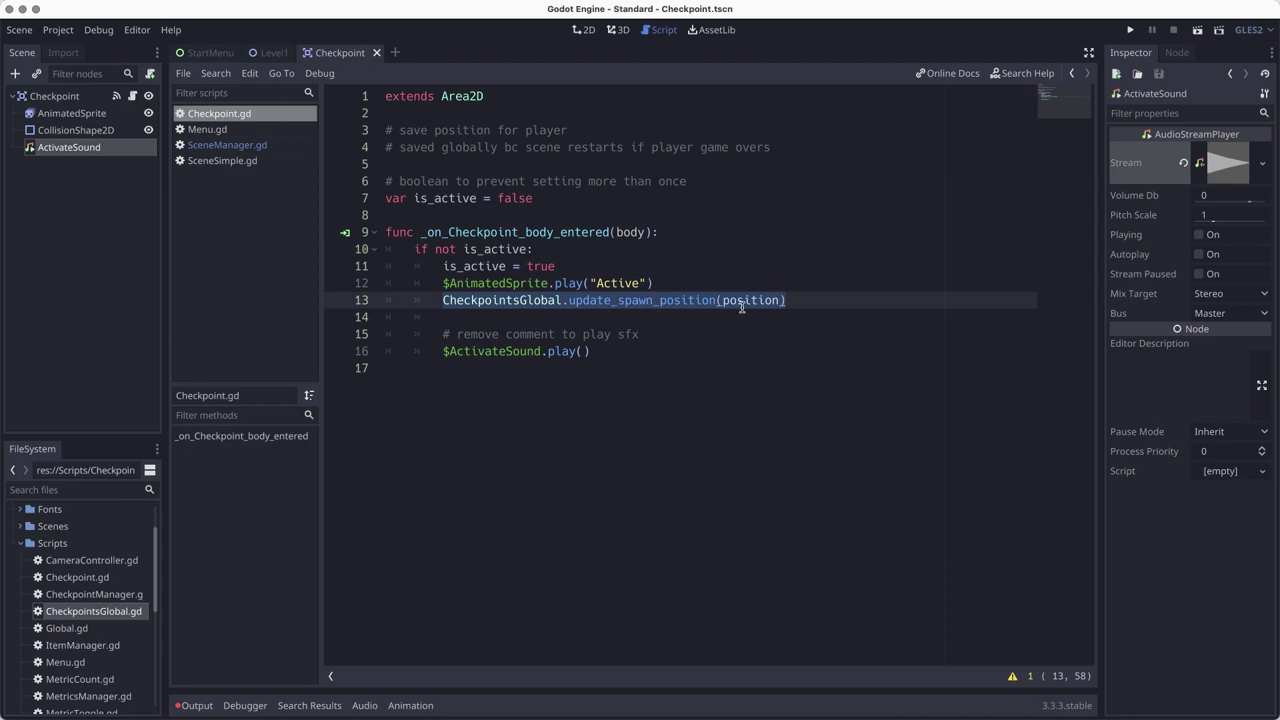
pyautogui.press('Left')
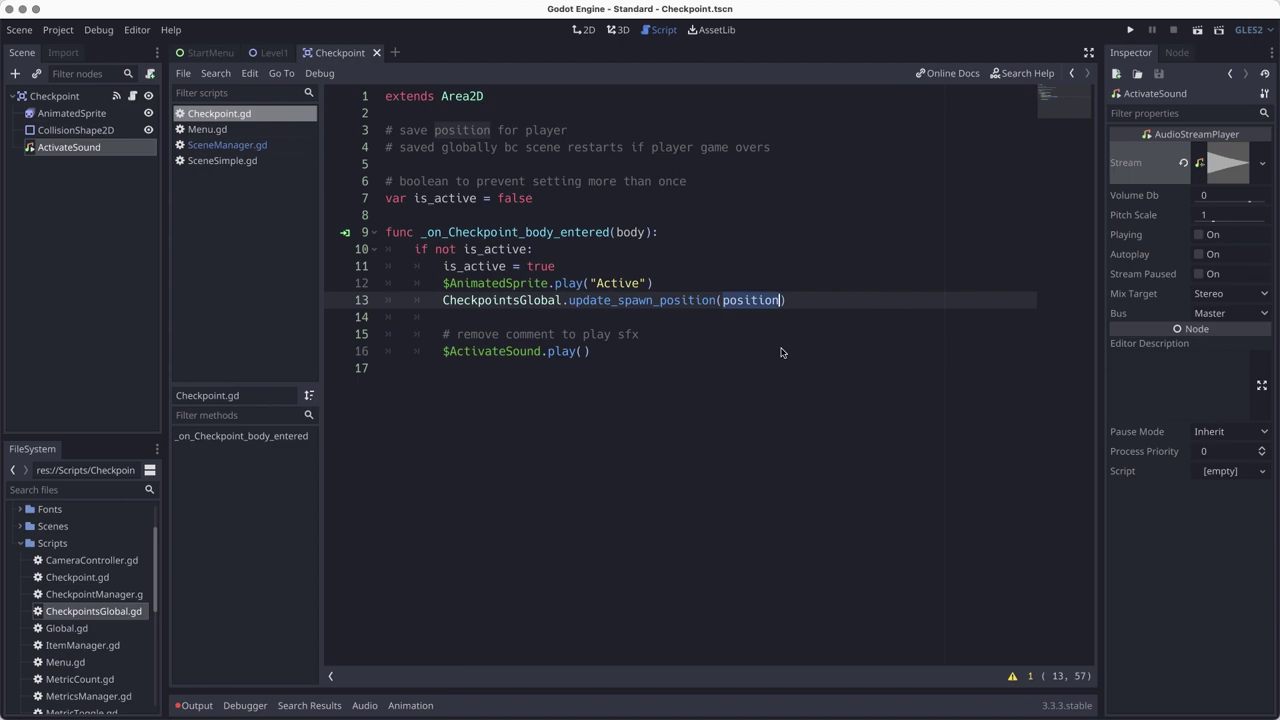
pyautogui.doubleClick(65, 609)
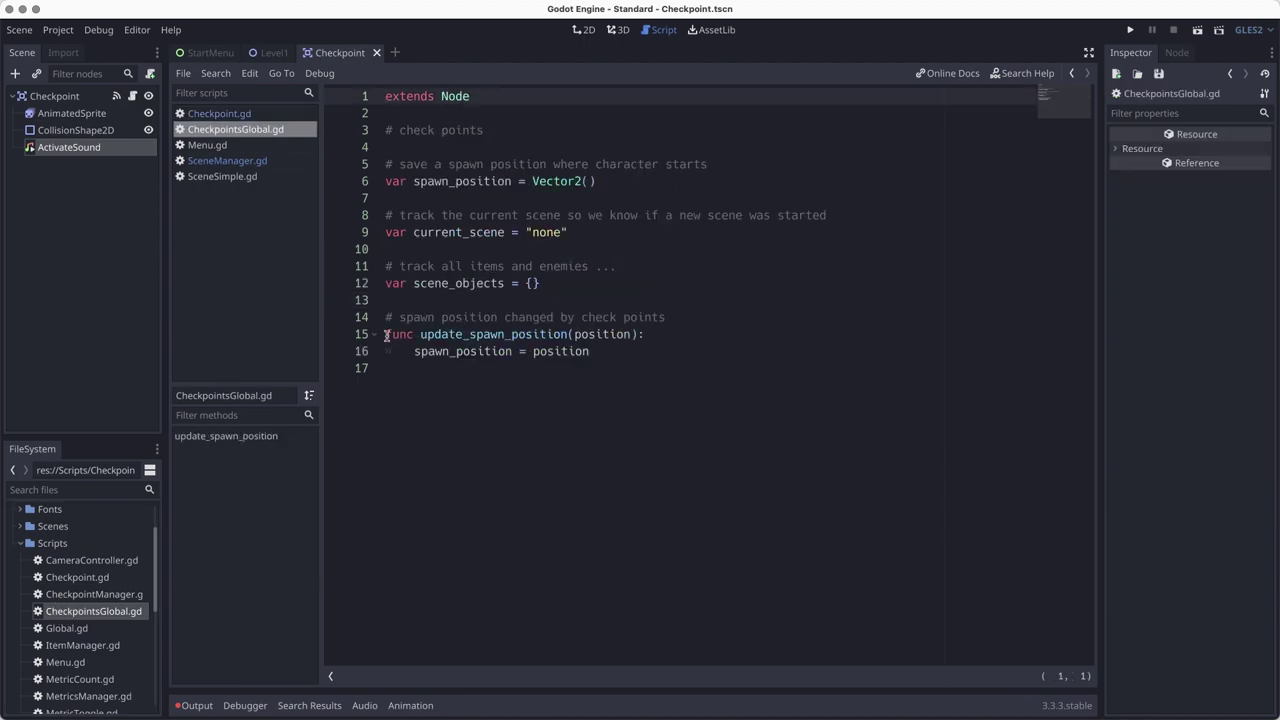
pyautogui.moveTo(384, 334); pyautogui.dragTo(666, 337)
pyautogui.click(666, 337)
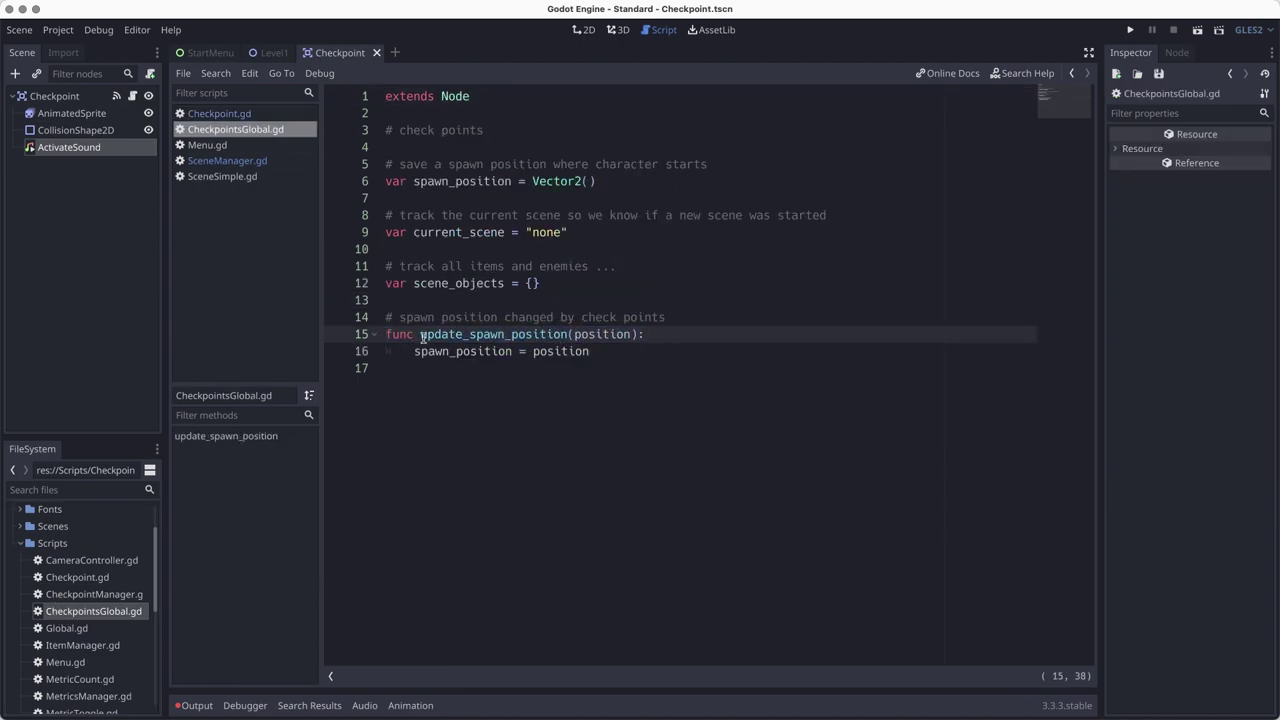
pyautogui.moveTo(421, 355); pyautogui.dragTo(595, 351)
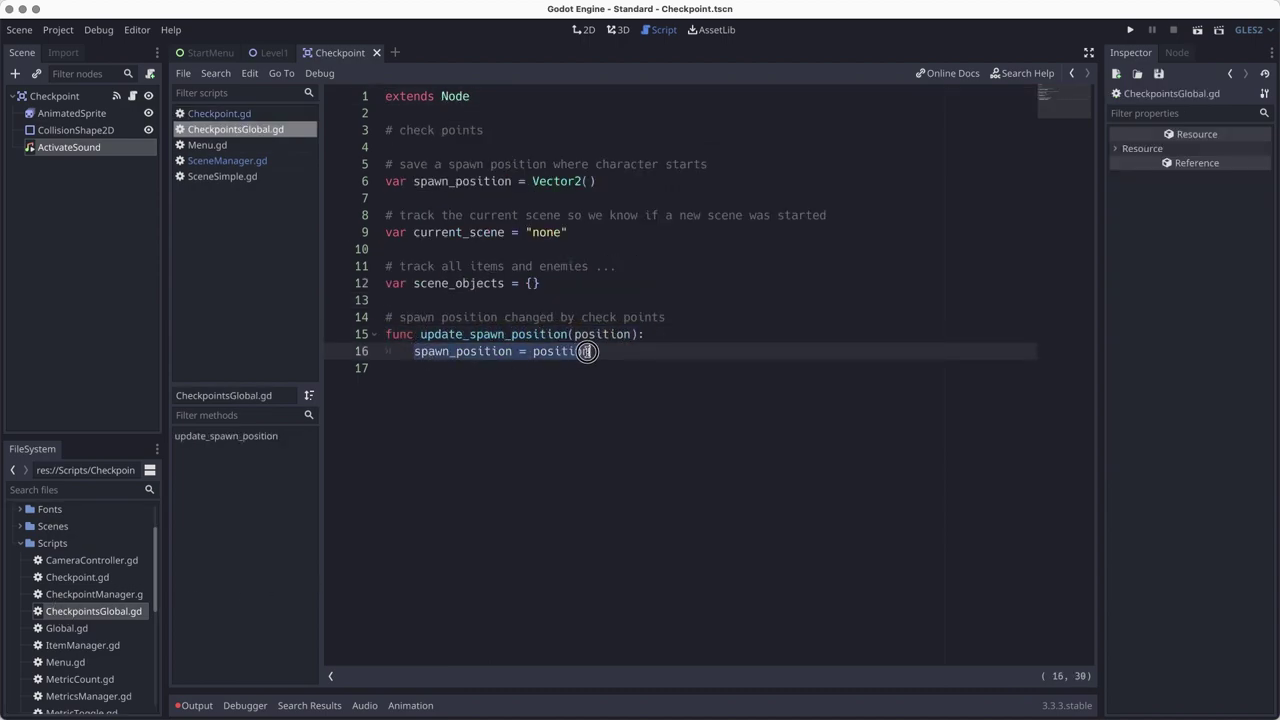
pyautogui.click(595, 351)
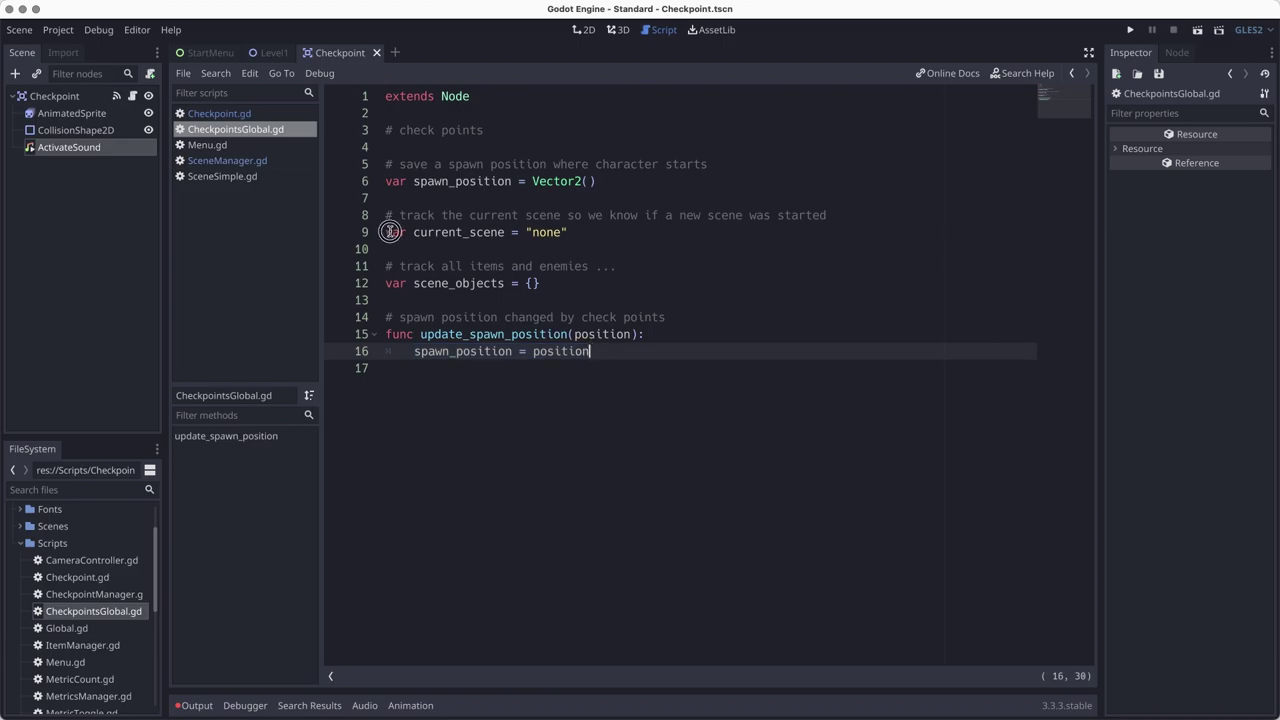
pyautogui.moveTo(386, 232); pyautogui.dragTo(627, 232)
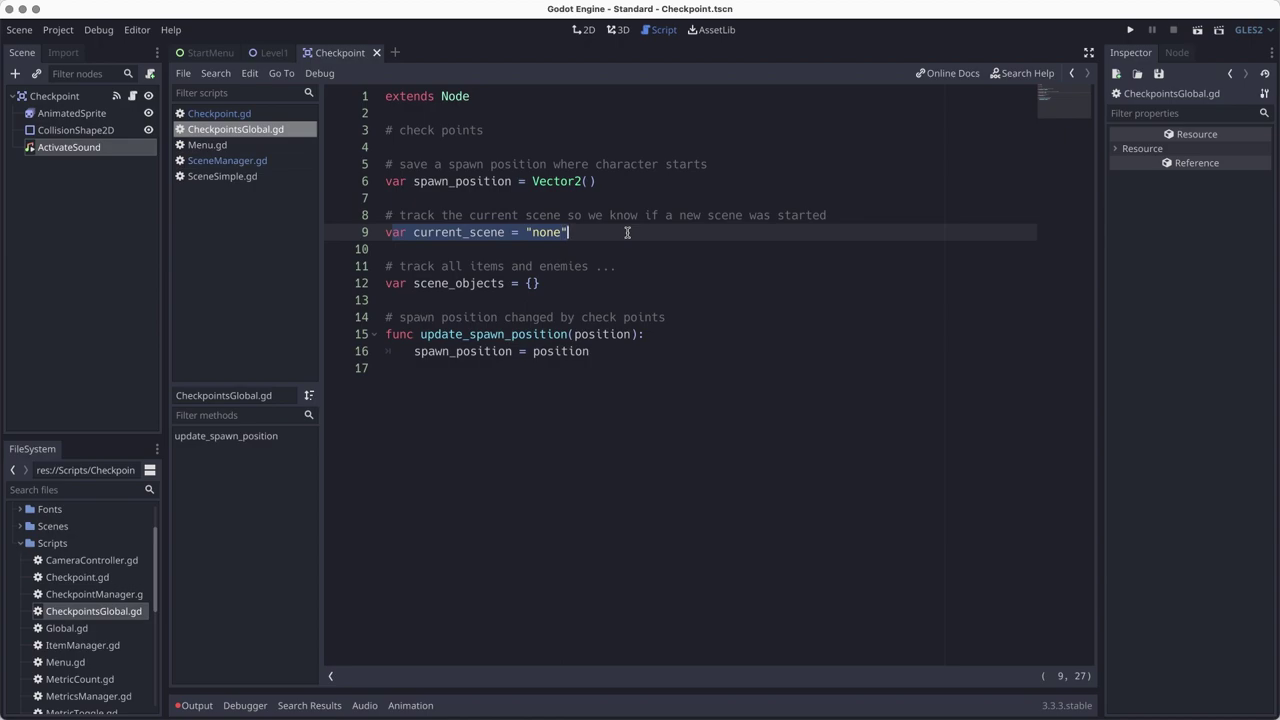
# Step: Read through CheckpointManager.gd, including its exported variables, the _ready function and the _on_game_over function
pyautogui.doubleClick(100, 597)
pyautogui.scroll(-6, 517, 352)
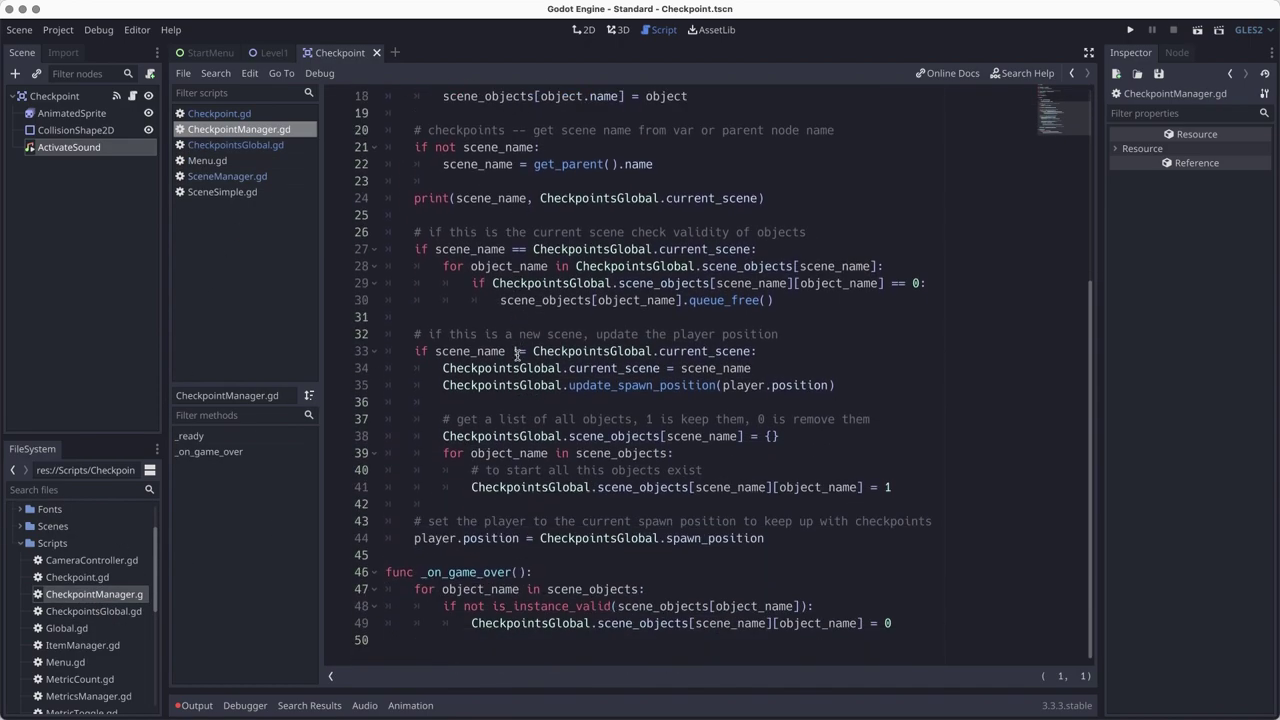
pyautogui.scroll(6, 517, 352)
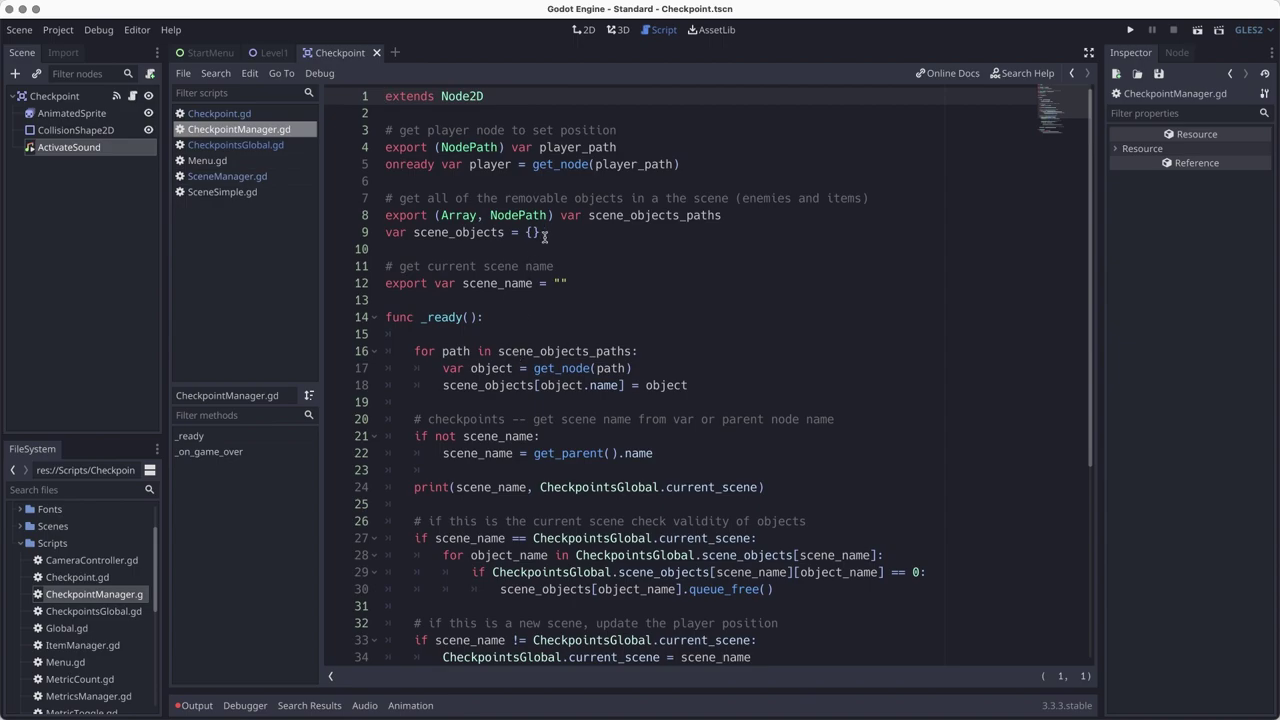
pyautogui.scroll(-1, 632, 293)
pyautogui.scroll(1, 632, 293)
pyautogui.scroll(-6, 632, 293)
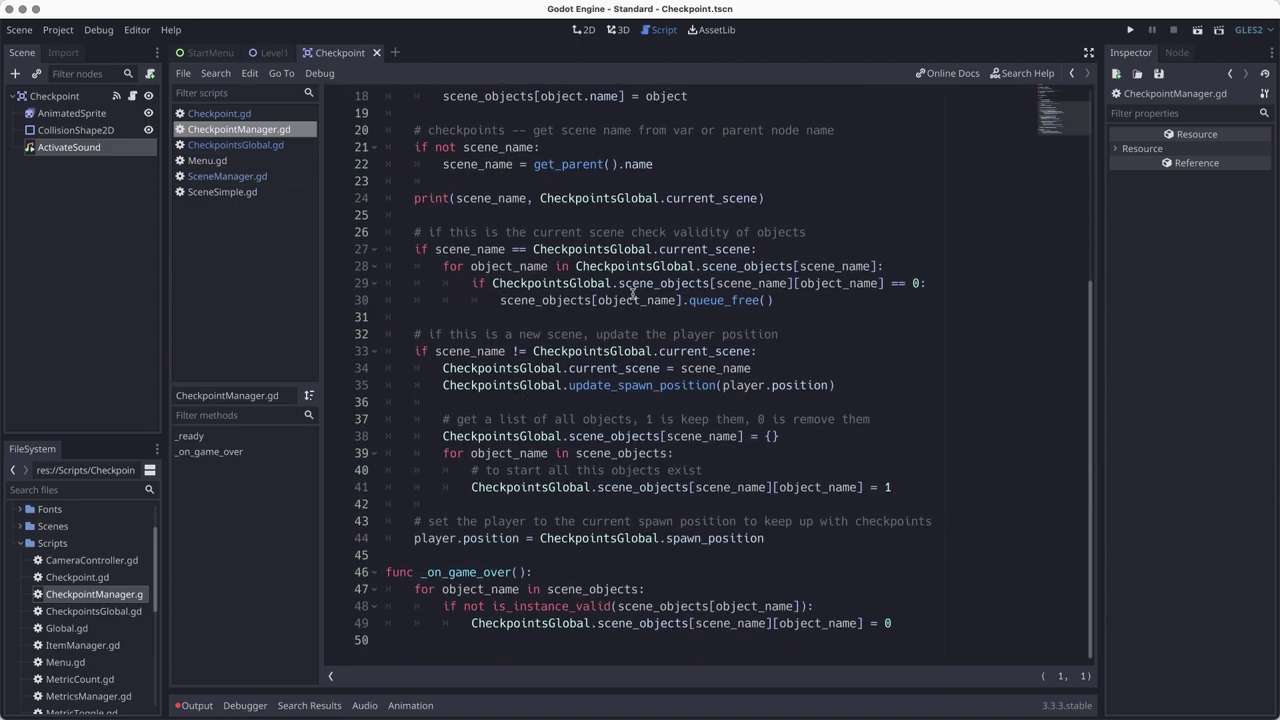
pyautogui.scroll(6, 632, 293)
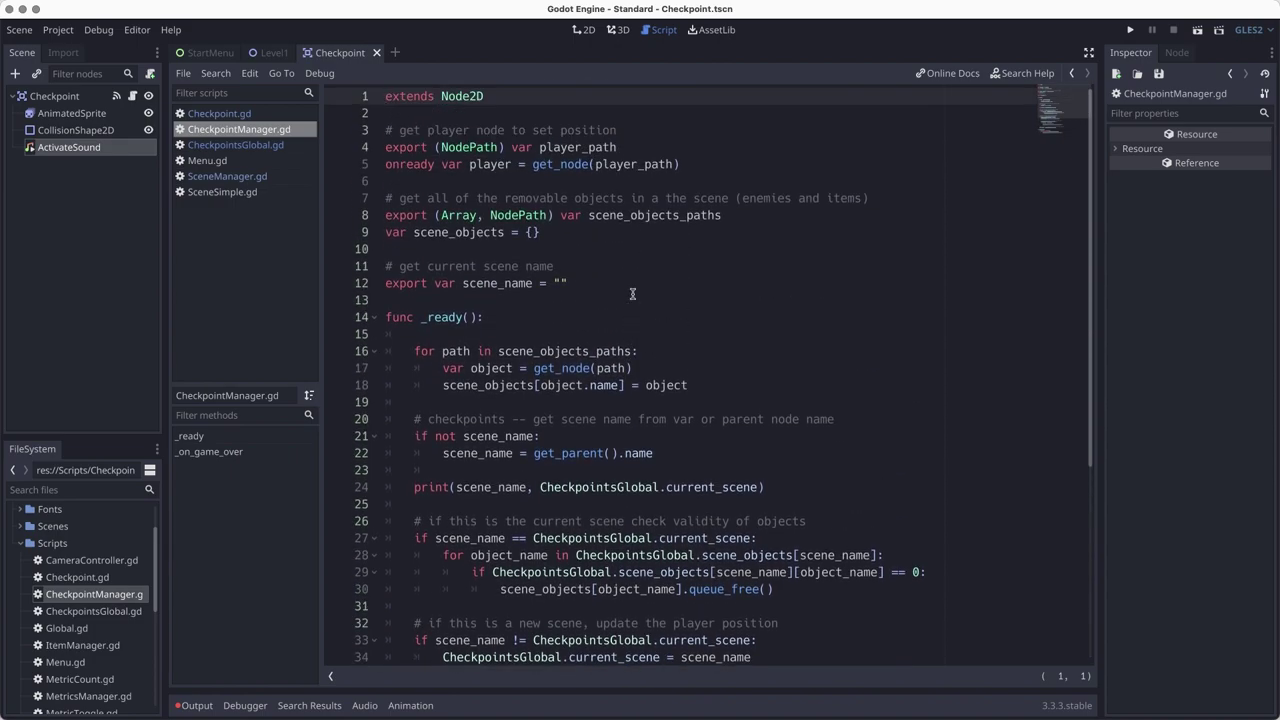
# Step: Return to Checkpoint.gd and save it, then switch to the Level1 scene and save that too
pyautogui.click(246, 116)
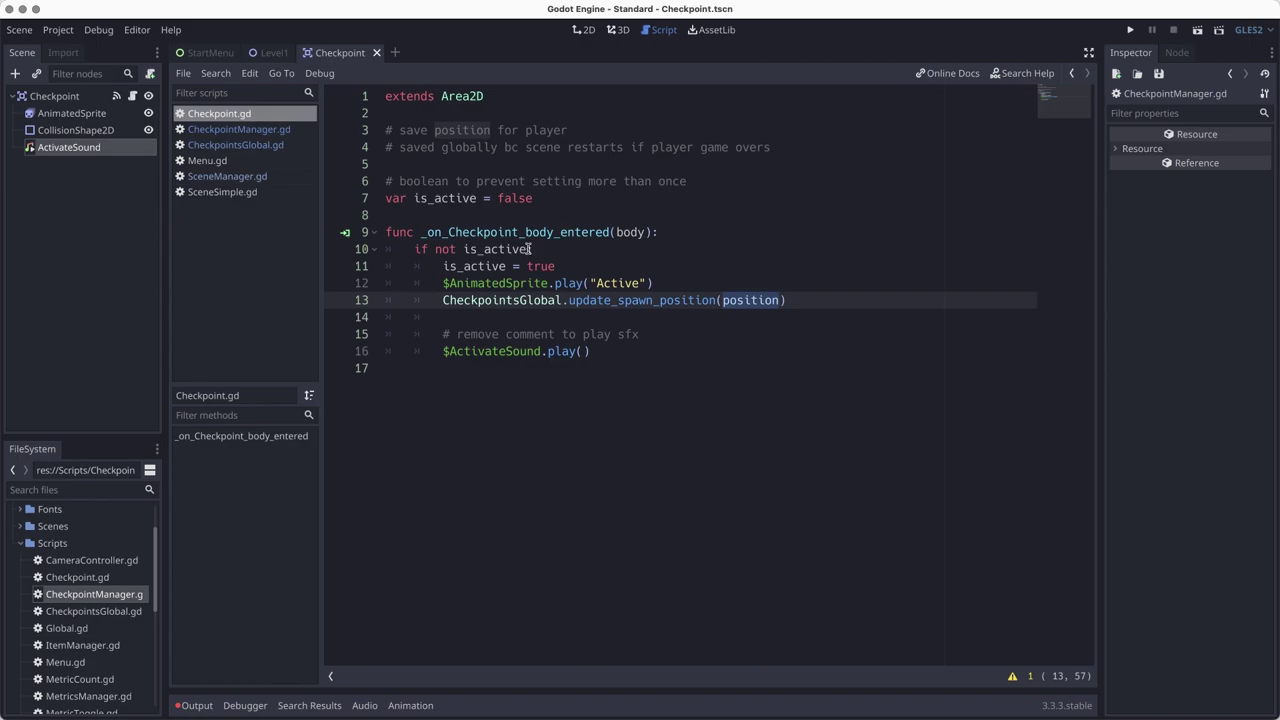
pyautogui.press('super+s')
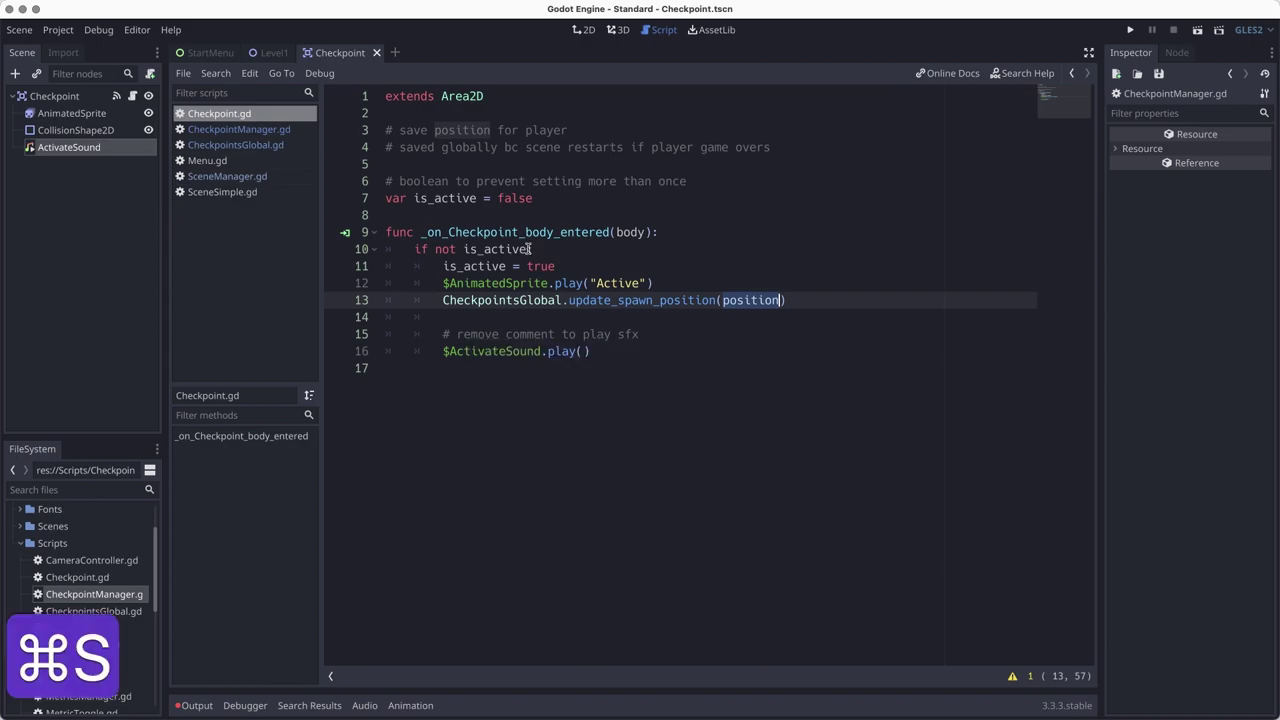
pyautogui.click(272, 52)
pyautogui.press('super+s')
pyautogui.click(43, 96)
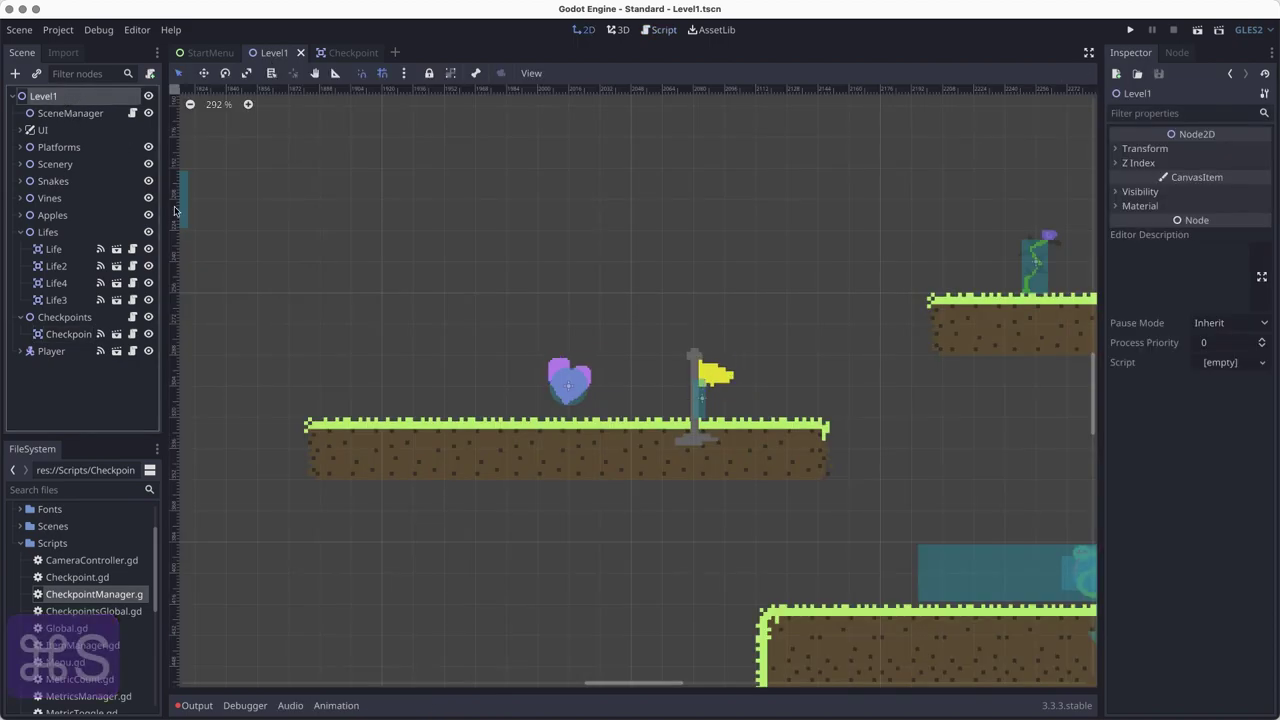
# Step: Move the Checkpoint with snapping off so its base stands on the platform beside the heart, restore snapping and save Level1
pyautogui.scroll(-2, 499, 385)
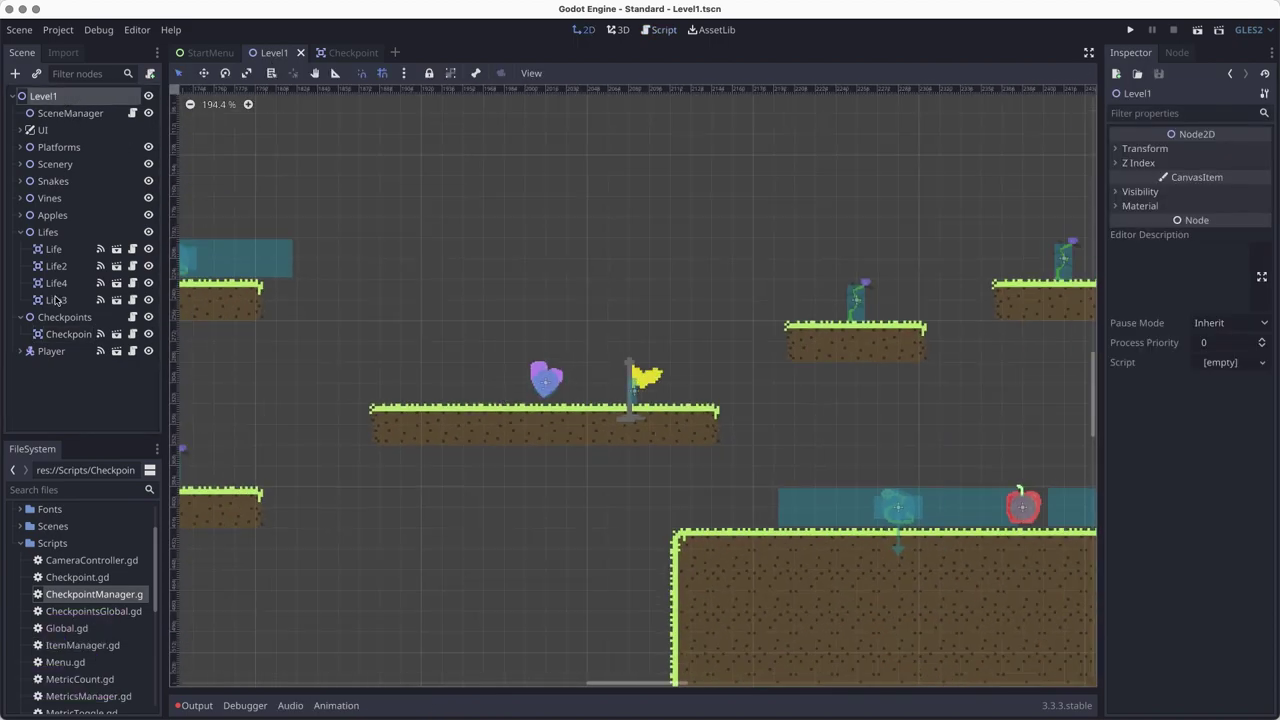
pyautogui.click(538, 402)
pyautogui.moveTo(634, 386)
pyautogui.mouseDown()
pyautogui.moveTo(640, 362)
pyautogui.moveTo(658, 366)
pyautogui.moveTo(650, 376)
pyautogui.moveTo(644, 360)
pyautogui.moveTo(657, 370)
pyautogui.moveTo(650, 386)
pyautogui.mouseUp()
pyautogui.click(381, 76)
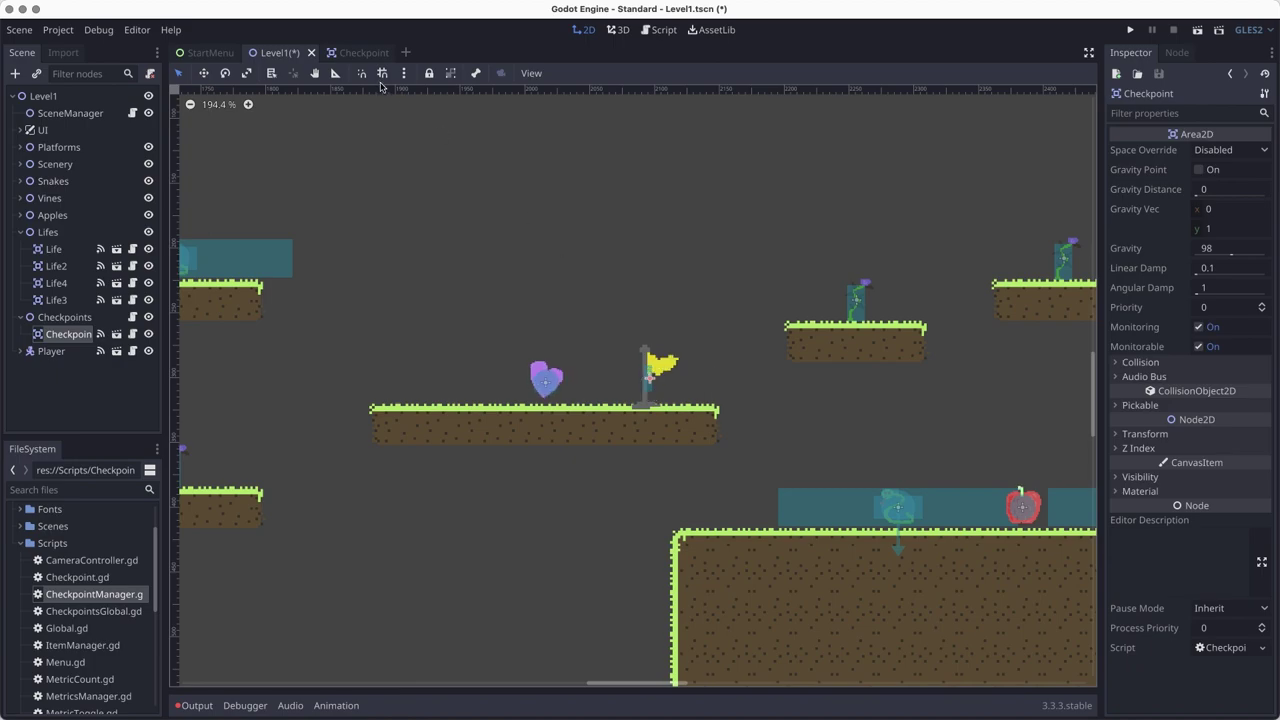
pyautogui.press('g')
pyautogui.press('super+s')
# Step: Run the Level1 scene to test the checkpoint
pyautogui.scroll(-6, 460, 305)
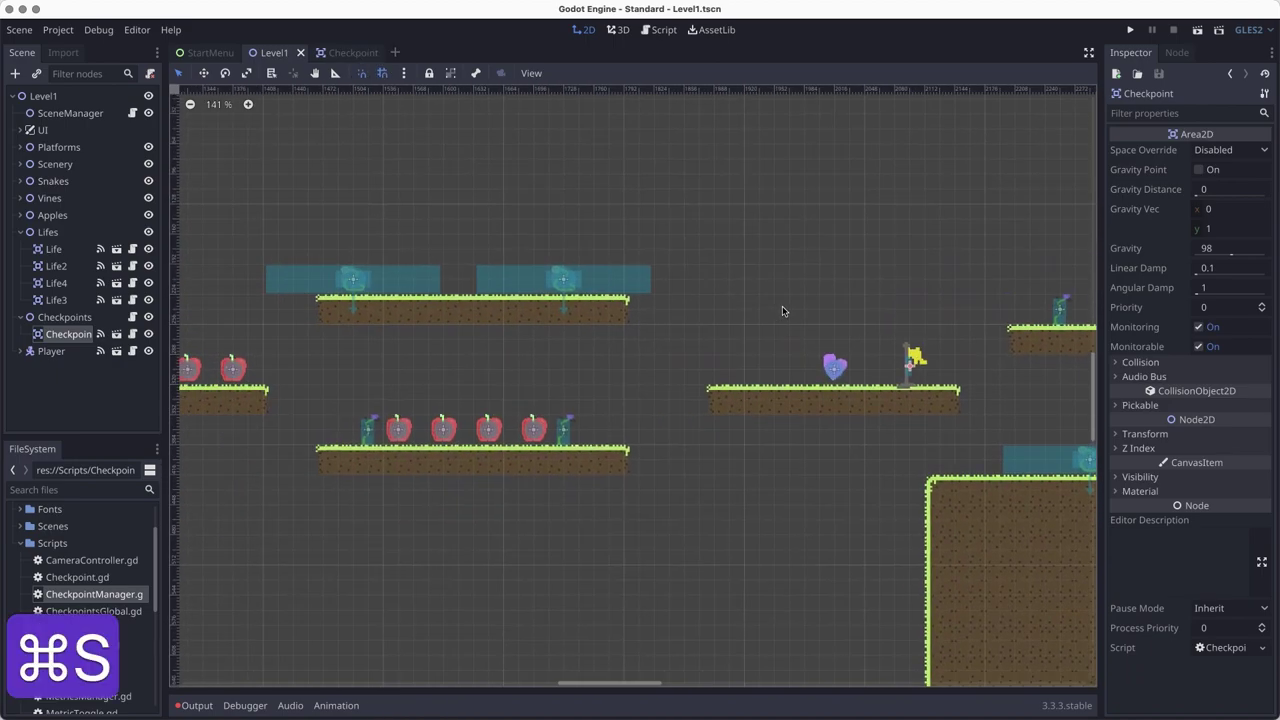
pyautogui.scroll(-3, 792, 358)
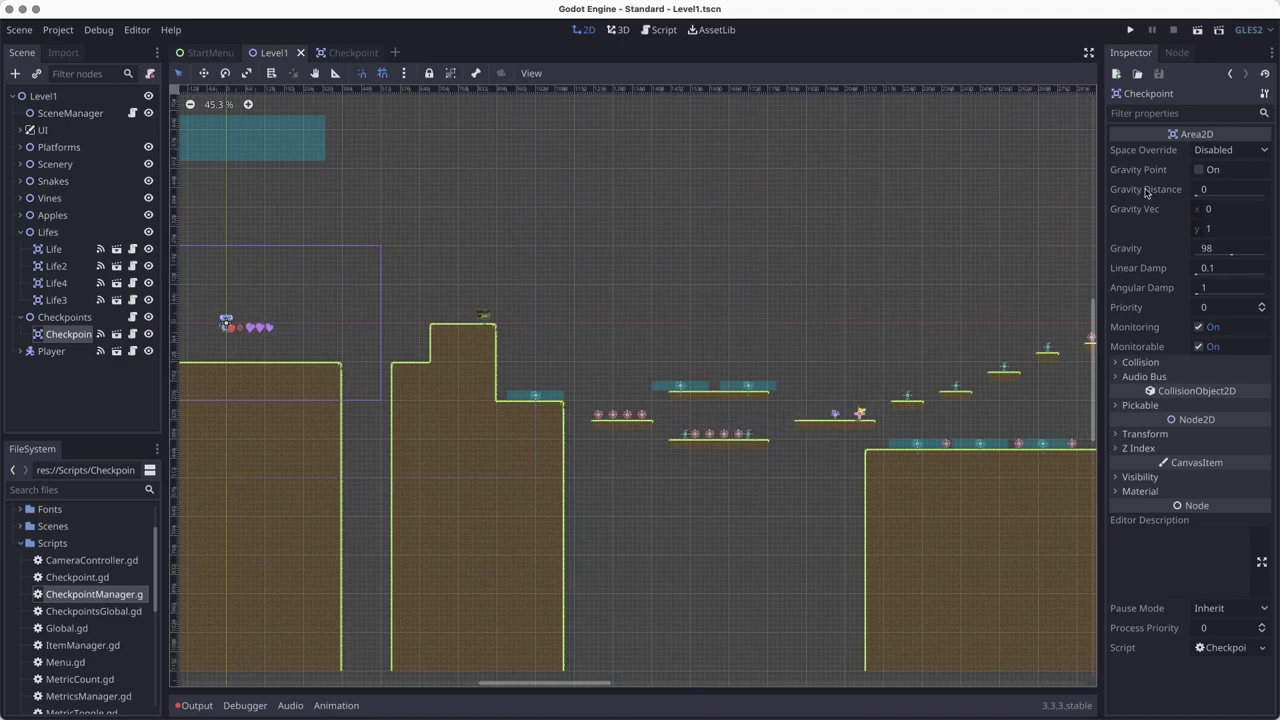
pyautogui.click(1197, 29)
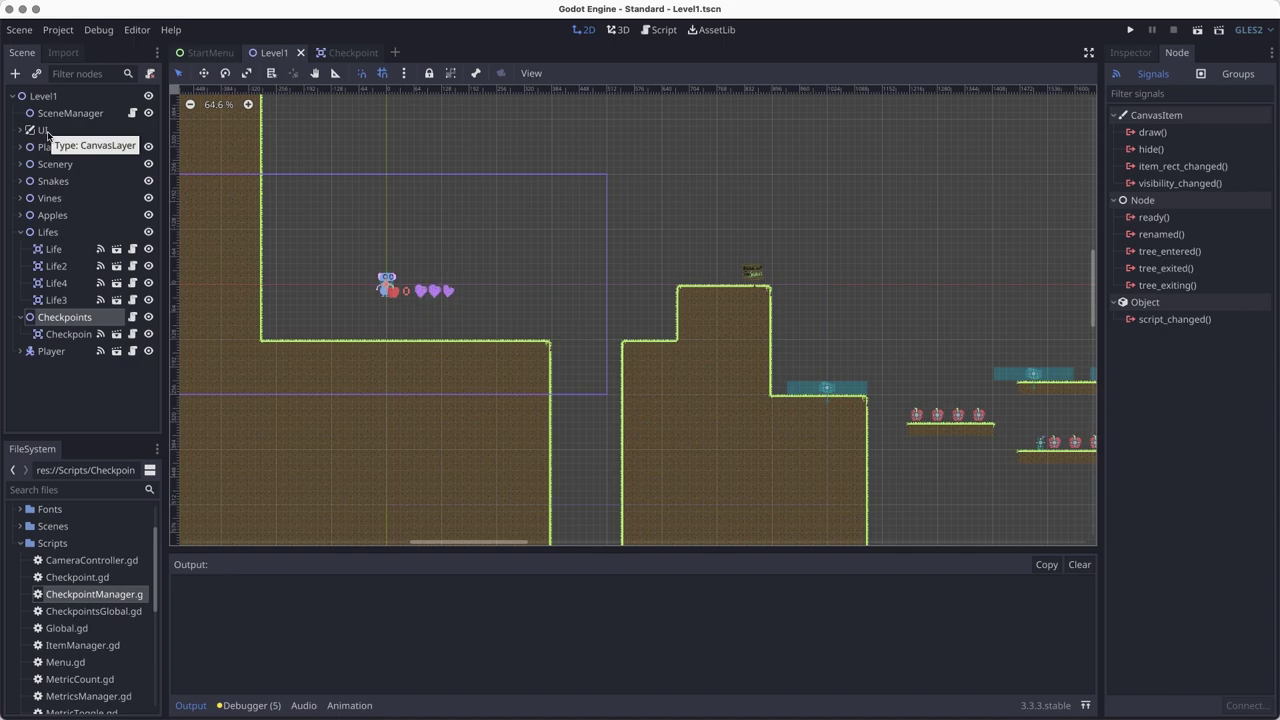
# Step: Open the SceneManager node's script and examine the game_over signal declaration and the game_over function that emits it
pyautogui.click(95, 115)
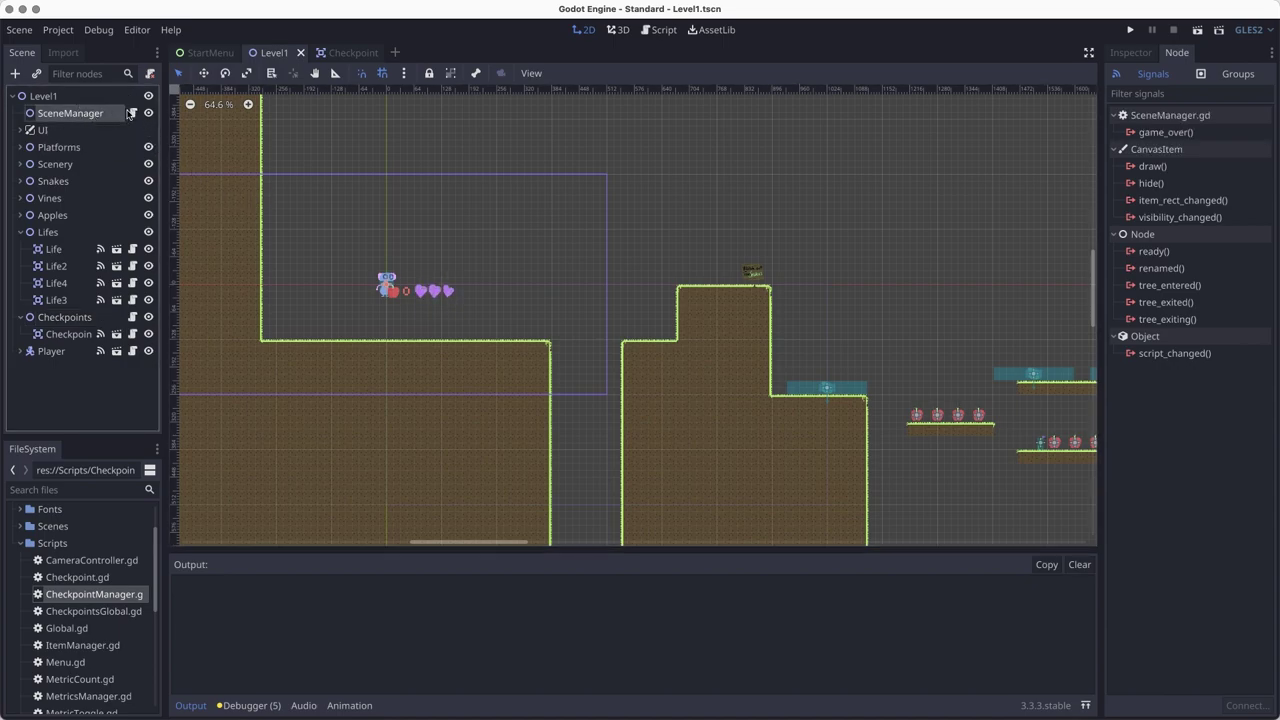
pyautogui.click(131, 114)
pyautogui.moveTo(388, 334); pyautogui.dragTo(775, 334)
pyautogui.click(775, 334)
pyautogui.scroll(-3, 658, 335)
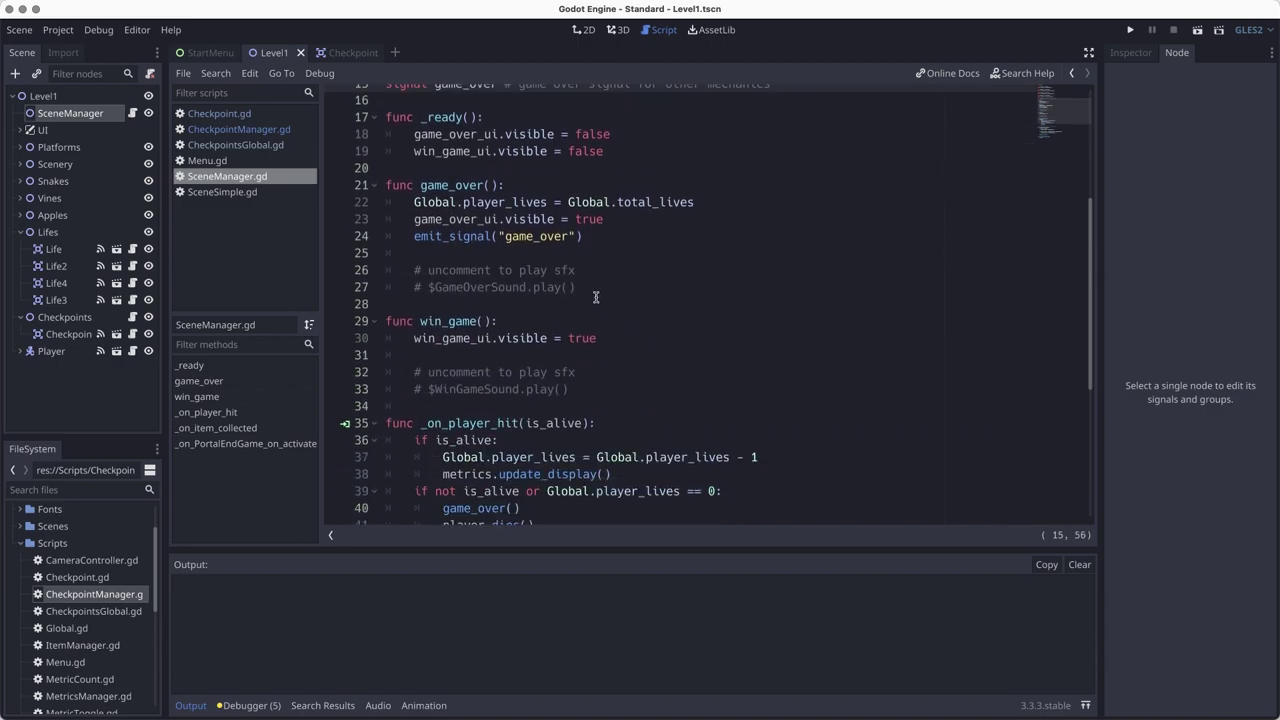
pyautogui.scroll(2, 449, 242)
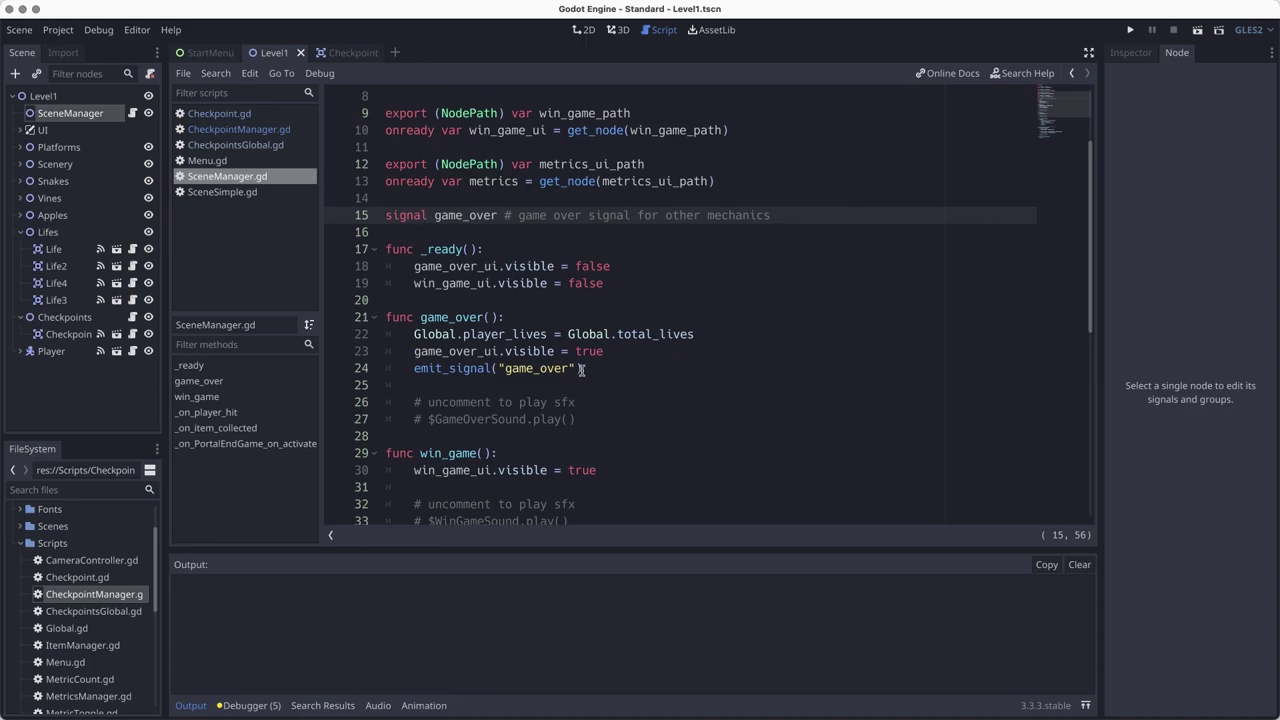
pyautogui.moveTo(582, 368); pyautogui.dragTo(386, 317)
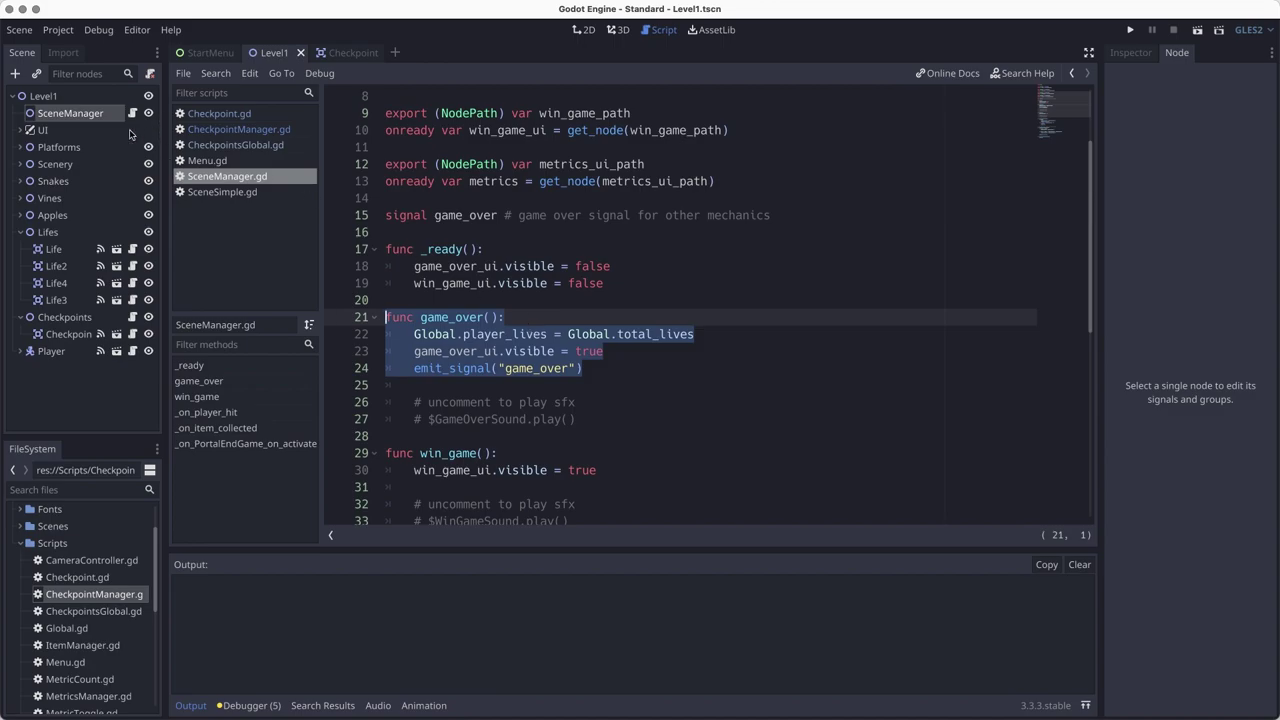
# Step: Save Level1, begin connecting the SceneManager node's game_over signal, and pick the Checkpoints node as the receiver
pyautogui.press('super+s')
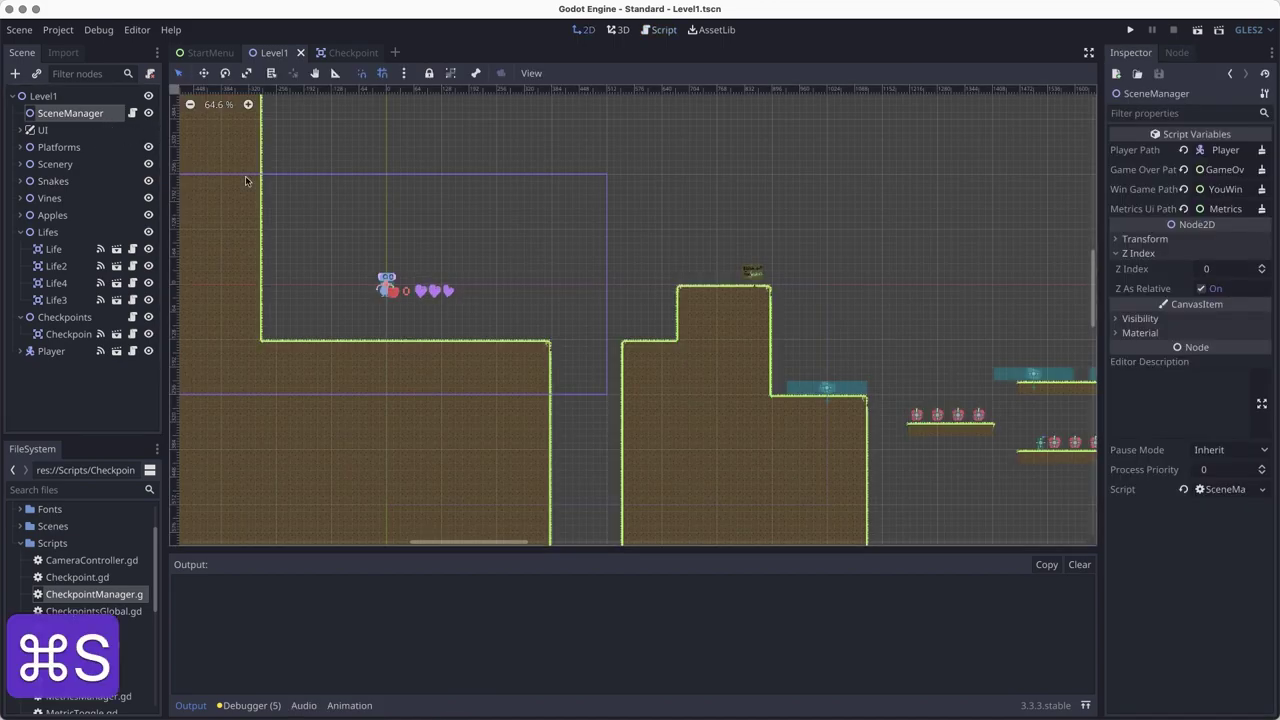
pyautogui.click(1182, 54)
pyautogui.click(1140, 132)
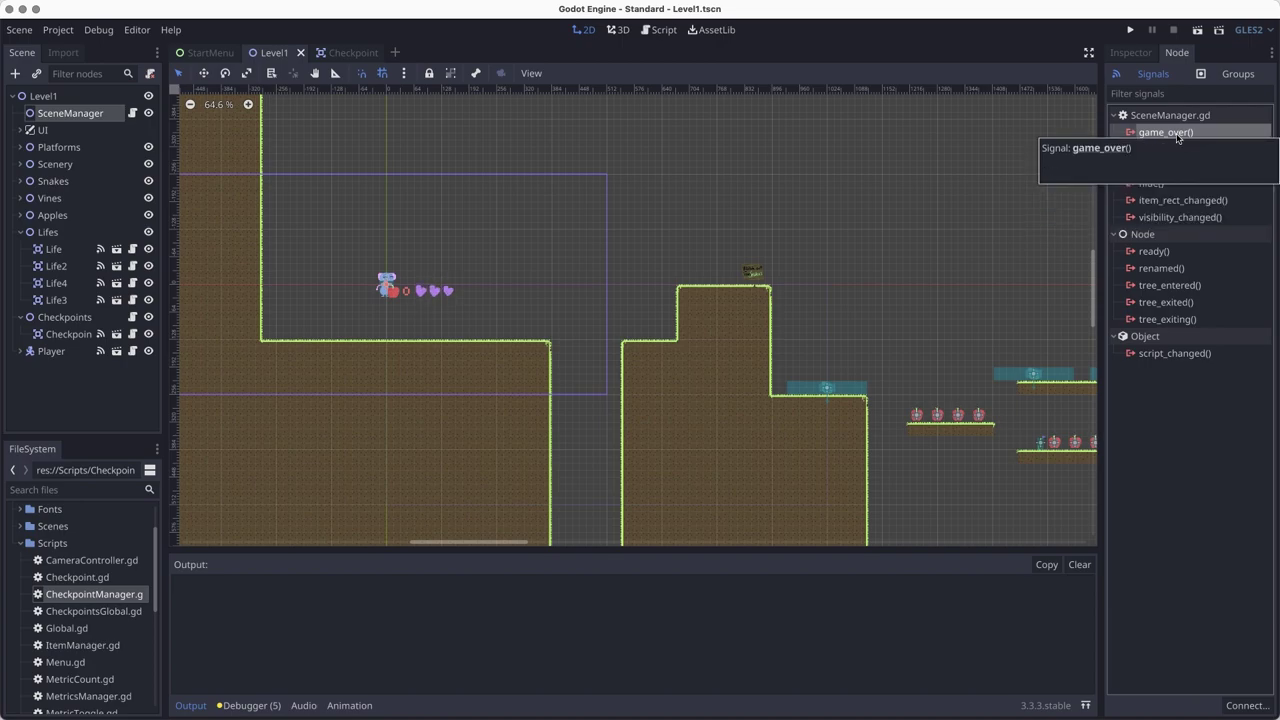
pyautogui.click(1163, 134)
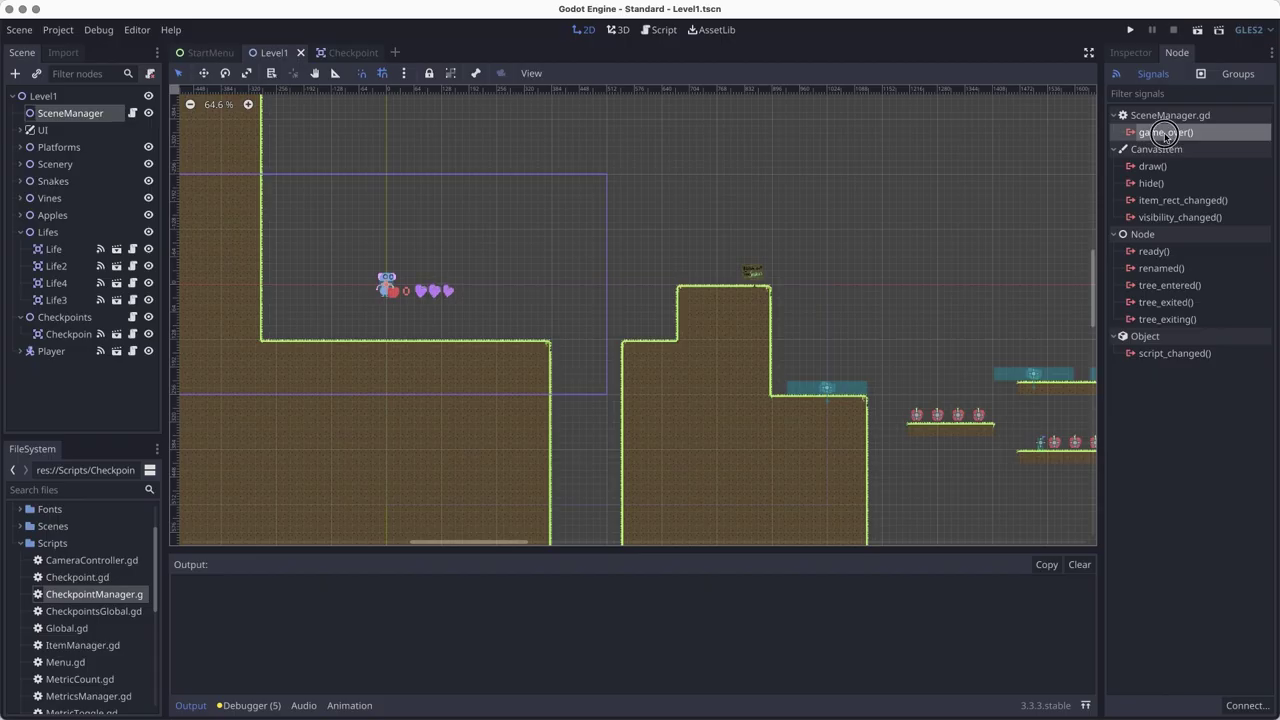
pyautogui.click(1163, 134)
pyautogui.click(461, 366)
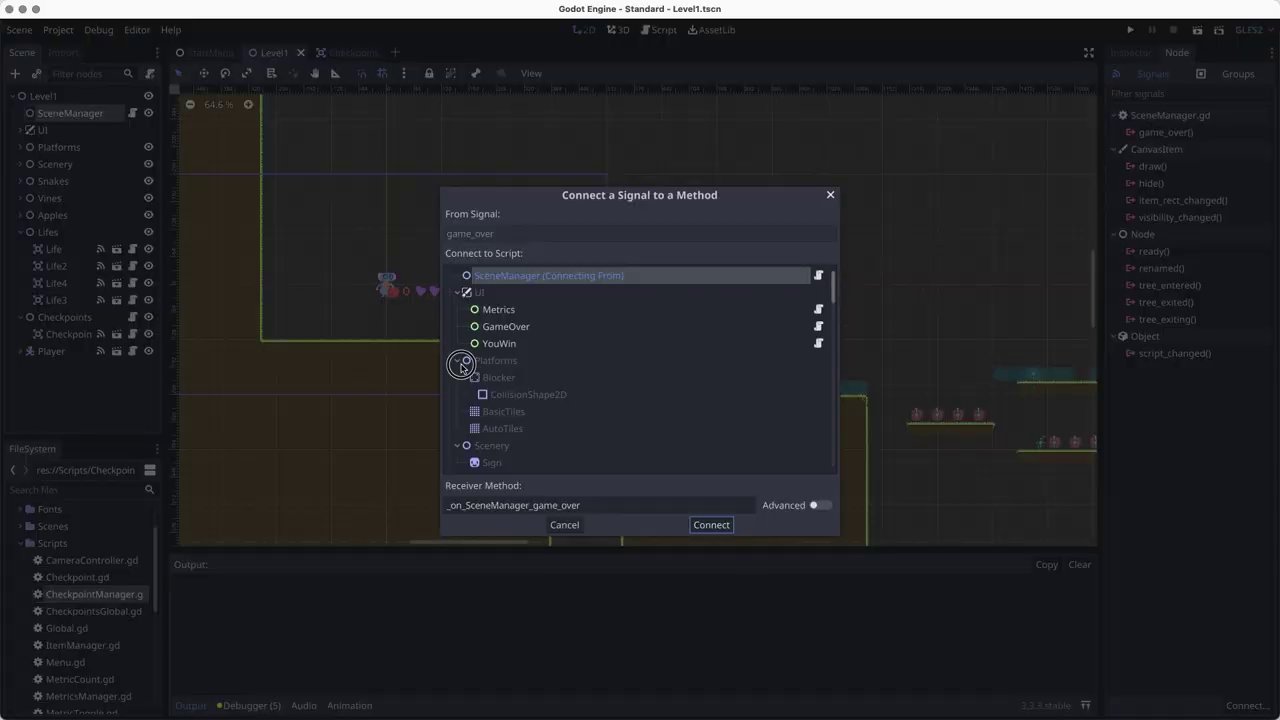
pyautogui.click(457, 411)
pyautogui.click(458, 428)
pyautogui.scroll(-1, 500, 416)
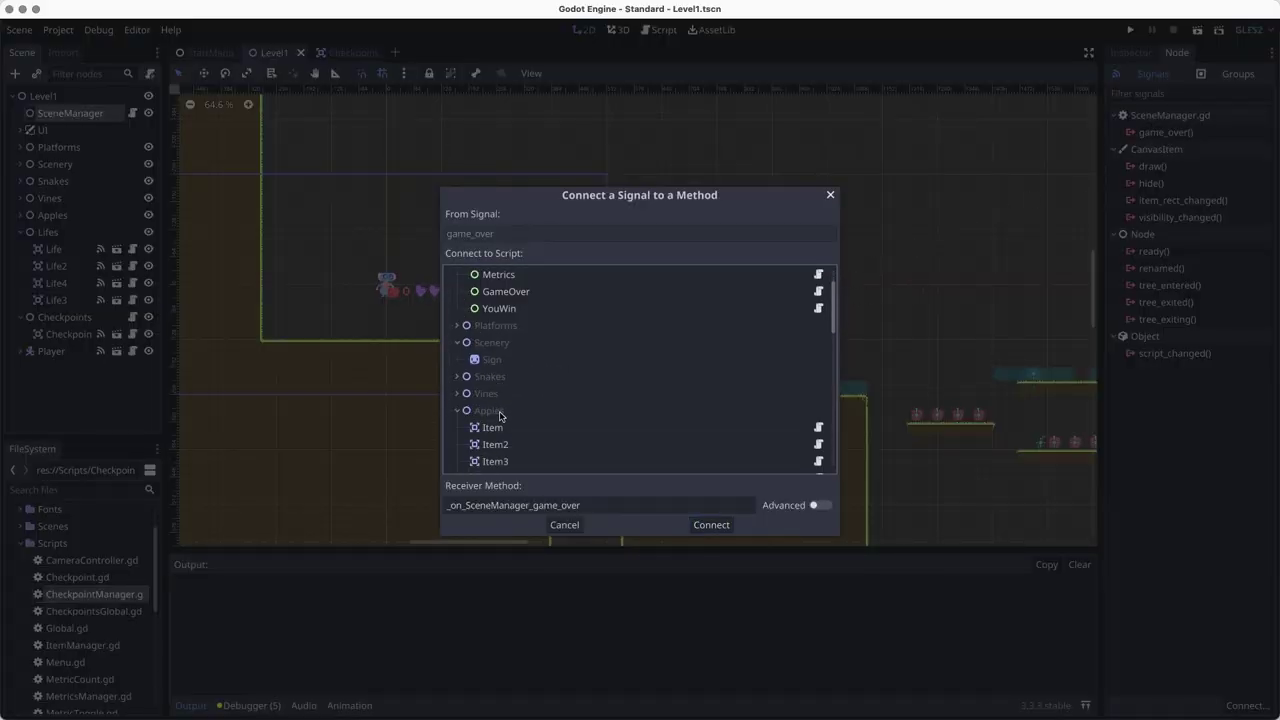
pyautogui.click(457, 411)
pyautogui.click(457, 355)
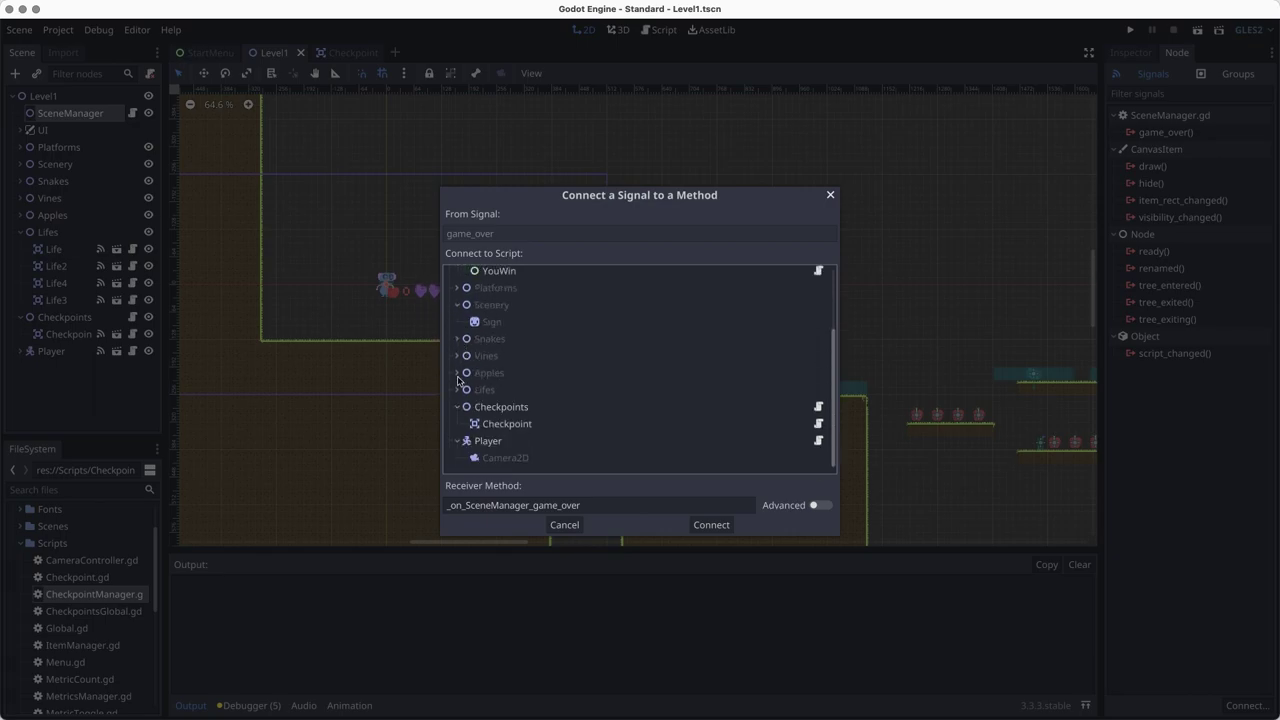
pyautogui.click(505, 406)
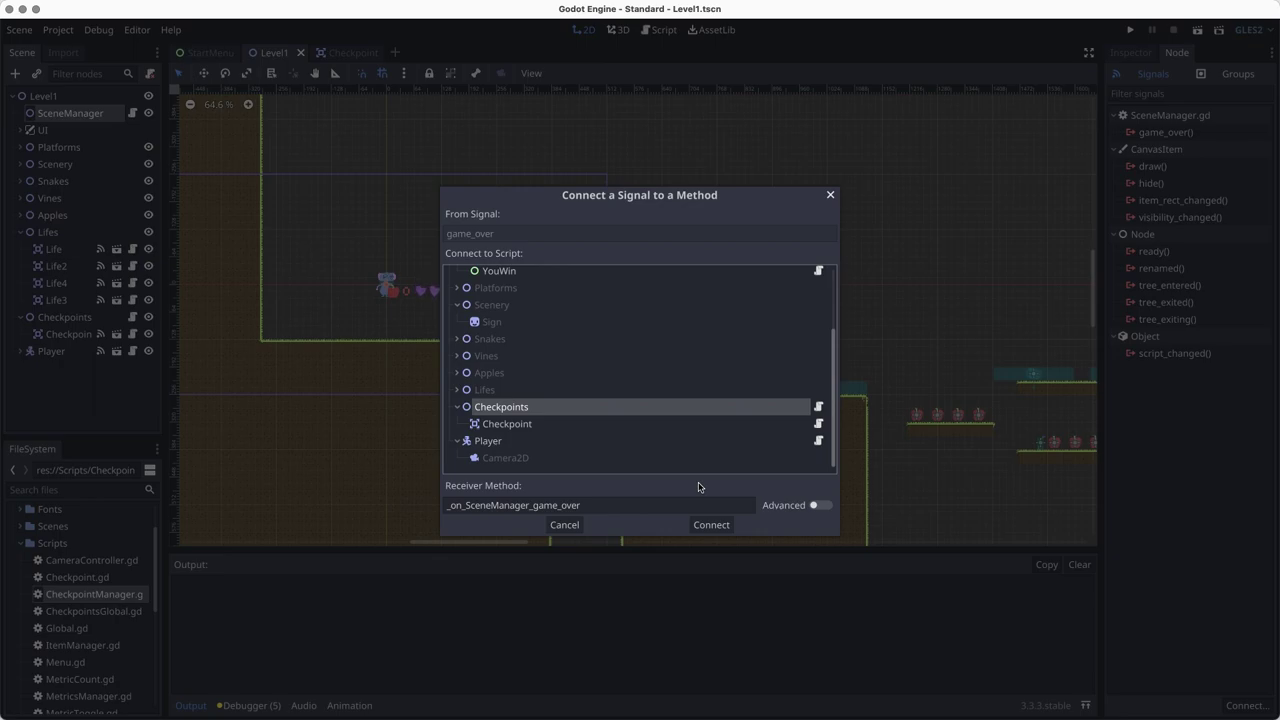
# Step: Name the receiver method _on_game_over, make the signal connection and save the Level1 scene
pyautogui.click(521, 505)
pyautogui.moveTo(529, 505); pyautogui.dragTo(461, 505)
pyautogui.press('BackSpace')
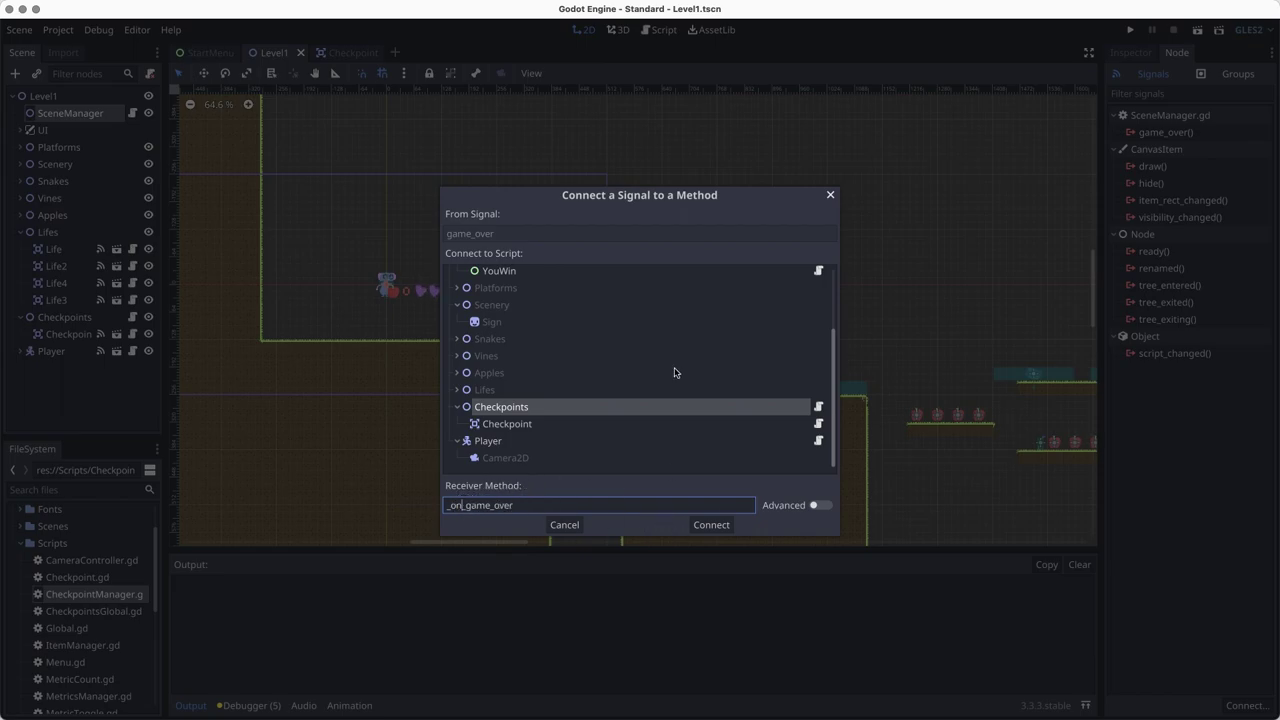
pyautogui.click(711, 525)
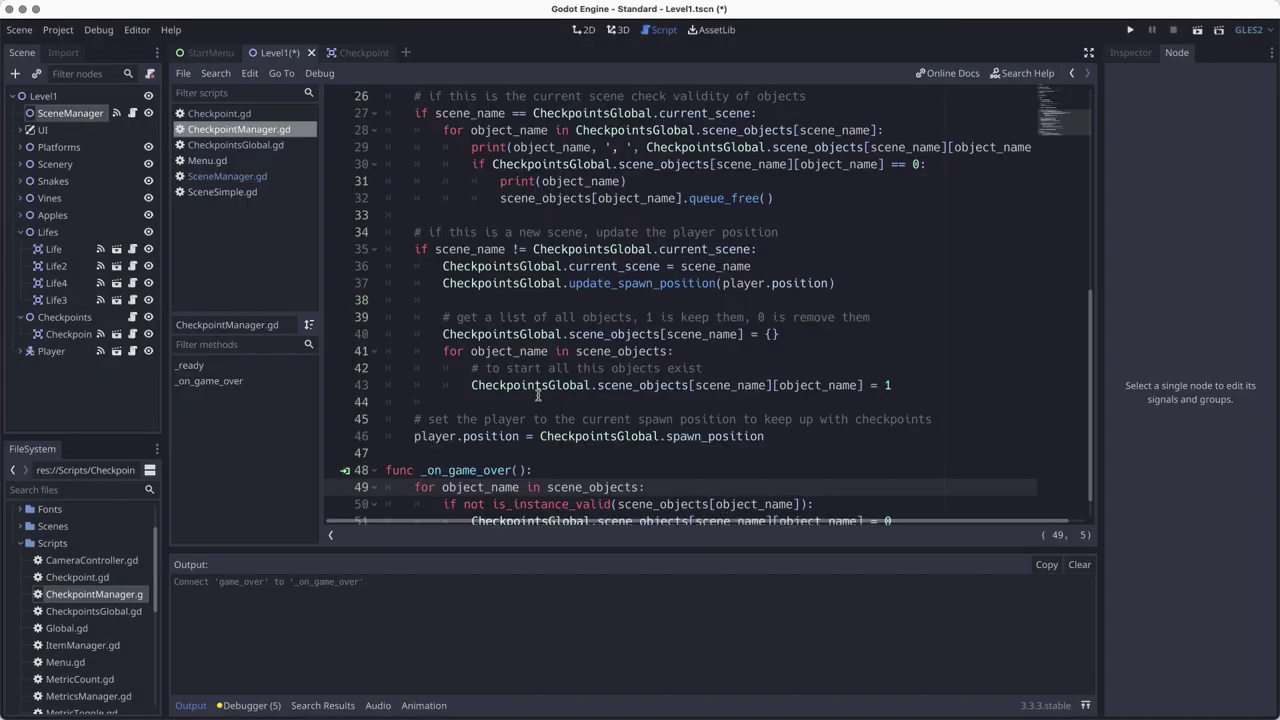
pyautogui.scroll(-1, 726, 508)
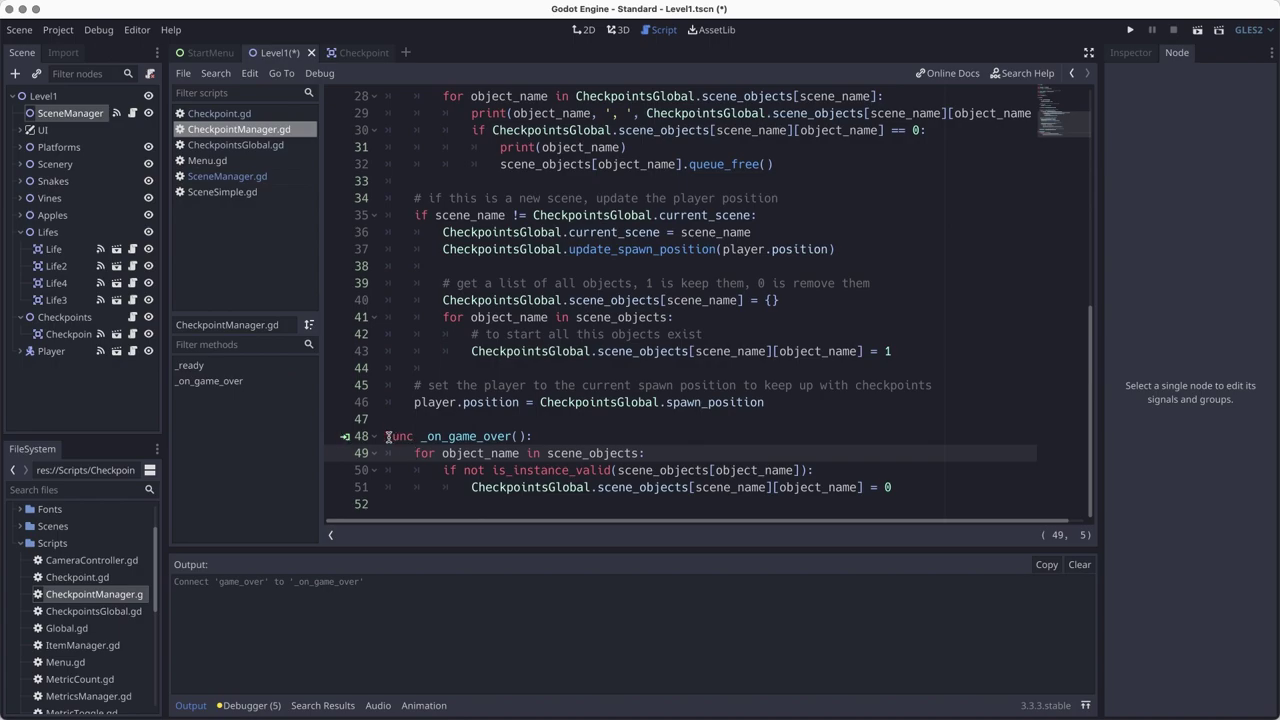
pyautogui.click(565, 436)
pyautogui.press('super+s')
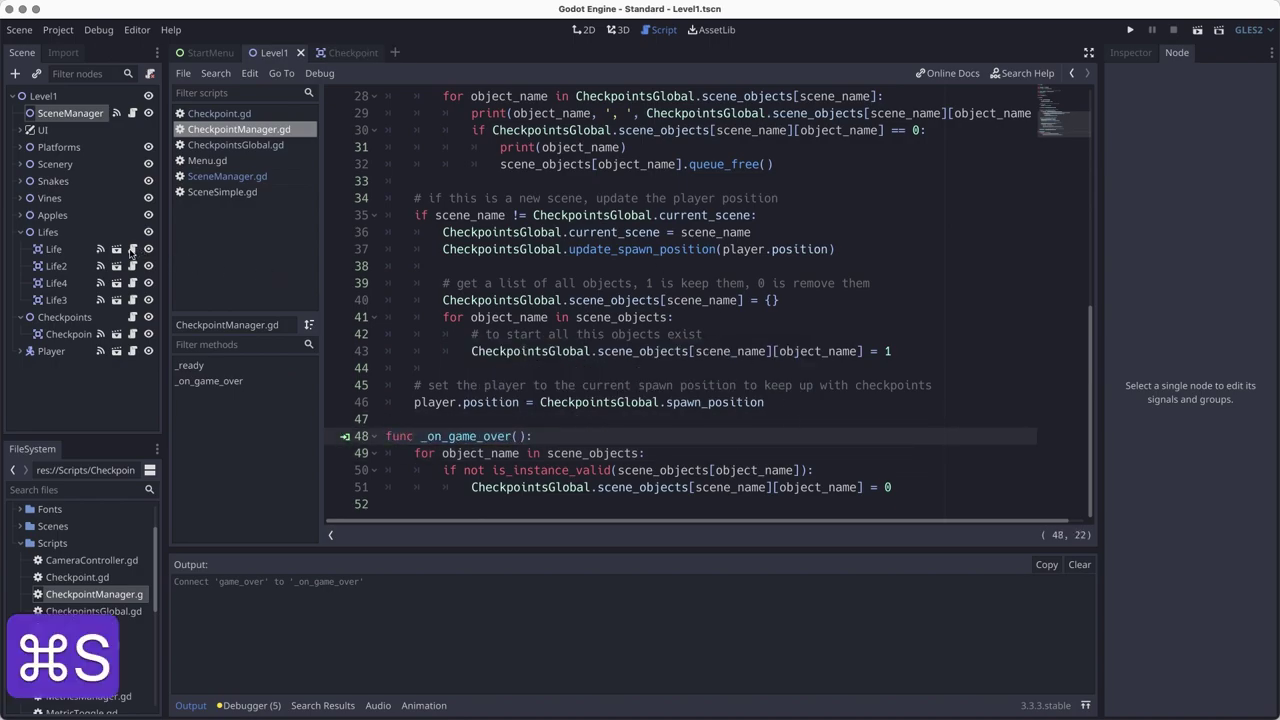
# Step: Show the Checkpoints node's properties and run the Level1 scene to test it
pyautogui.click(72, 318)
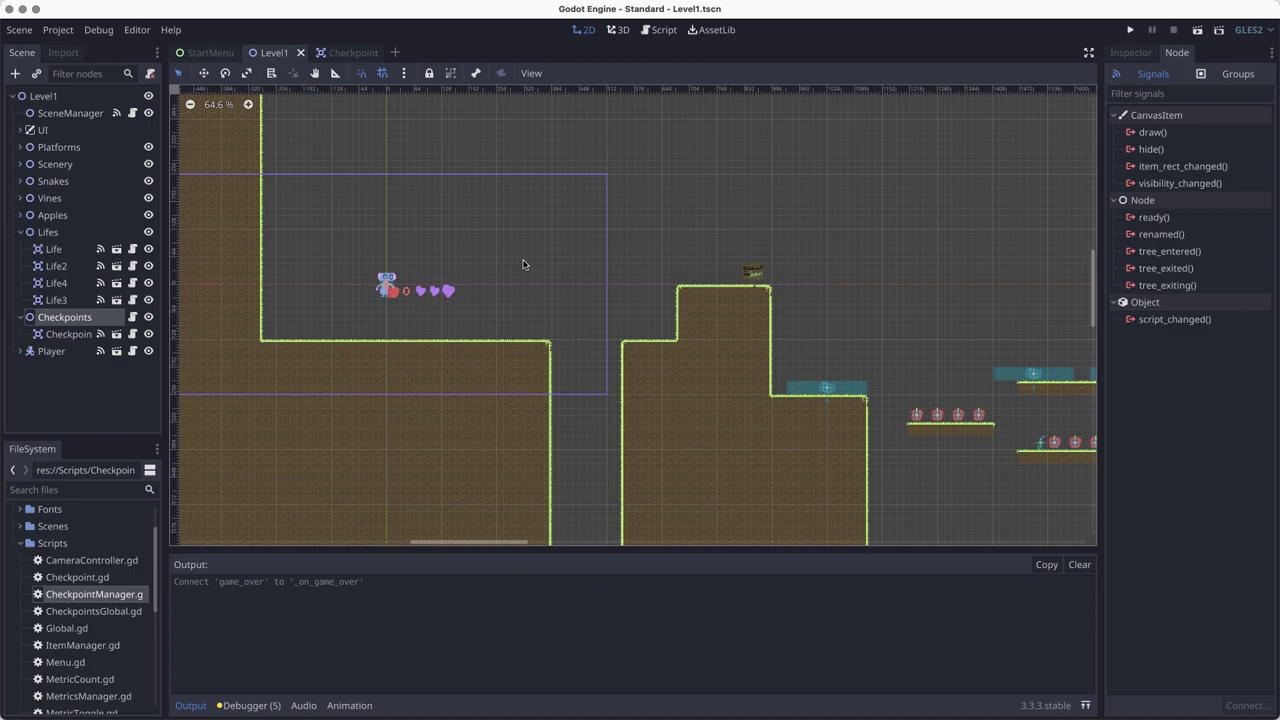
pyautogui.click(1124, 56)
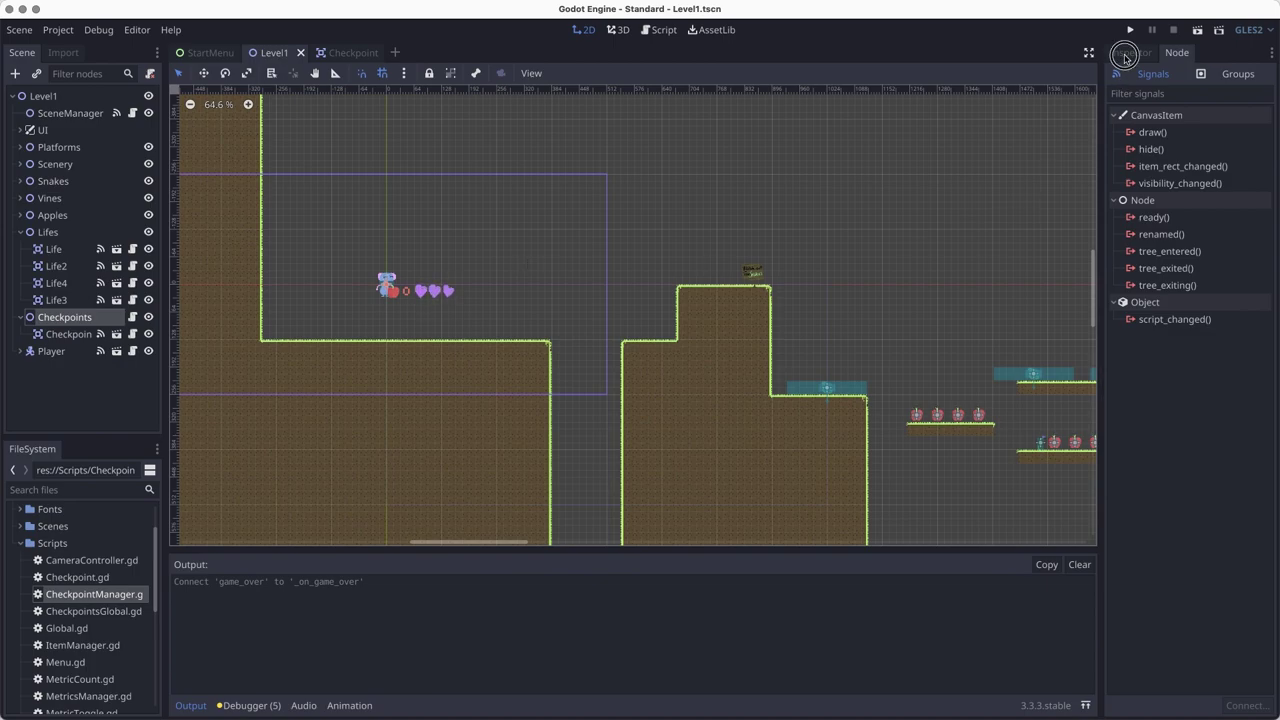
pyautogui.click(1196, 31)
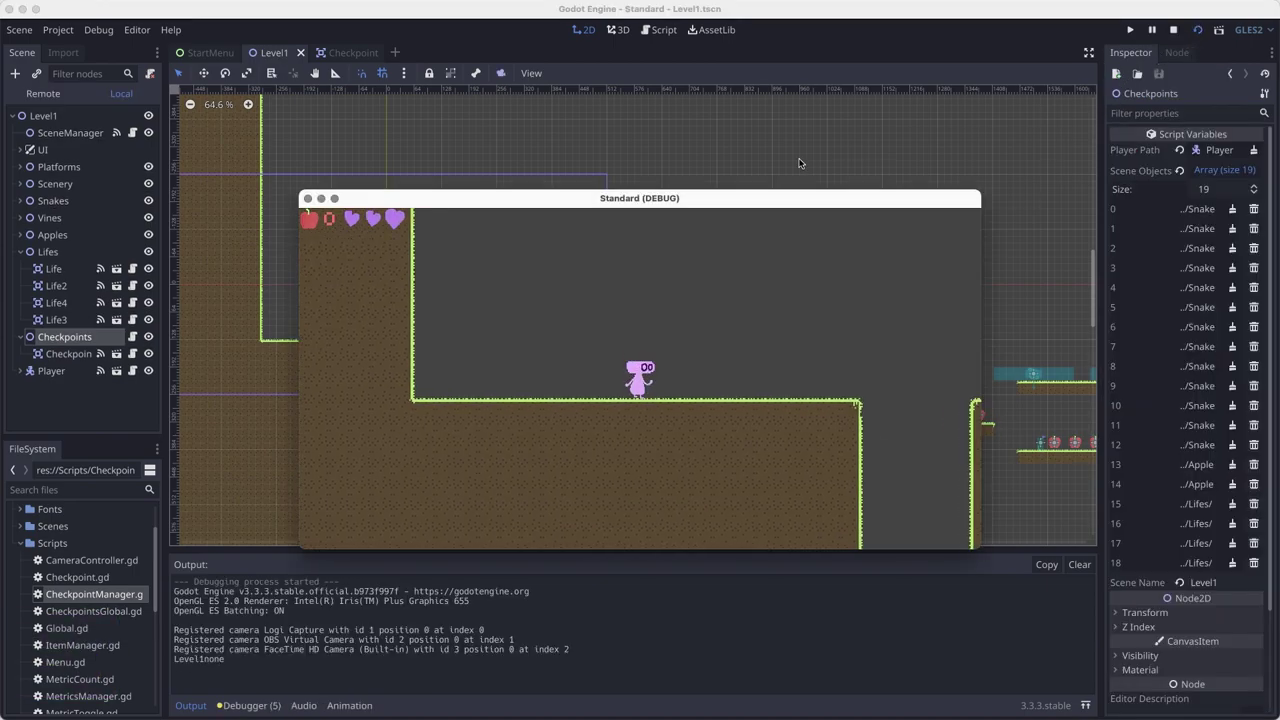
pyautogui.press('Right')
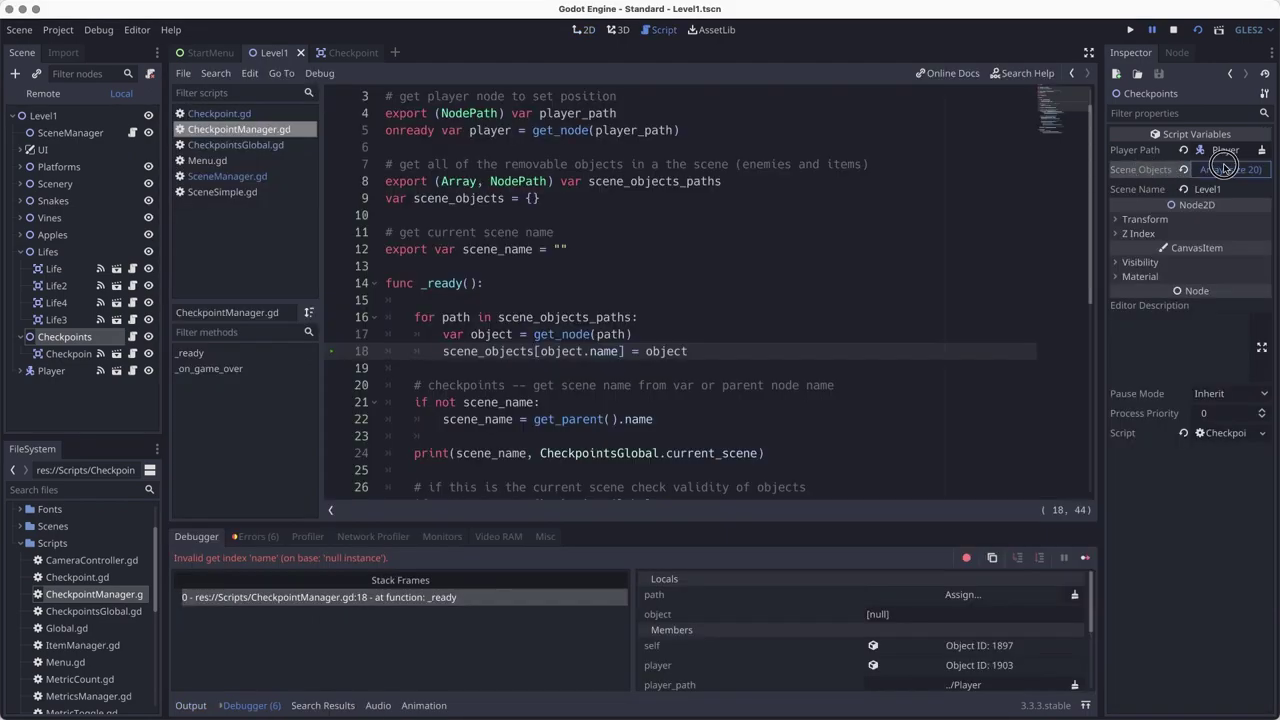
# Step: Delete the unassigned element 19 from the Checkpoints node's Scene Objects array, stop the running game and save Level1
pyautogui.click(1224, 168)
pyautogui.scroll(-2, 1180, 302)
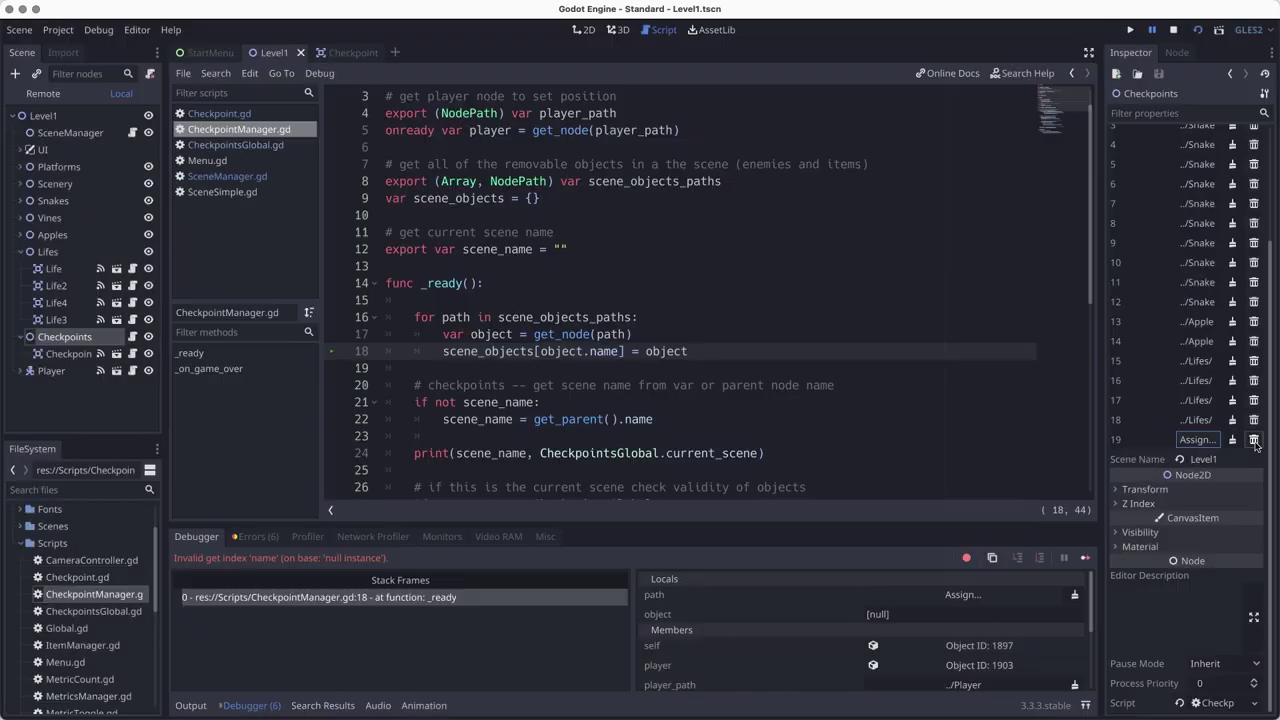
pyautogui.click(1254, 439)
pyautogui.scroll(3, 1176, 352)
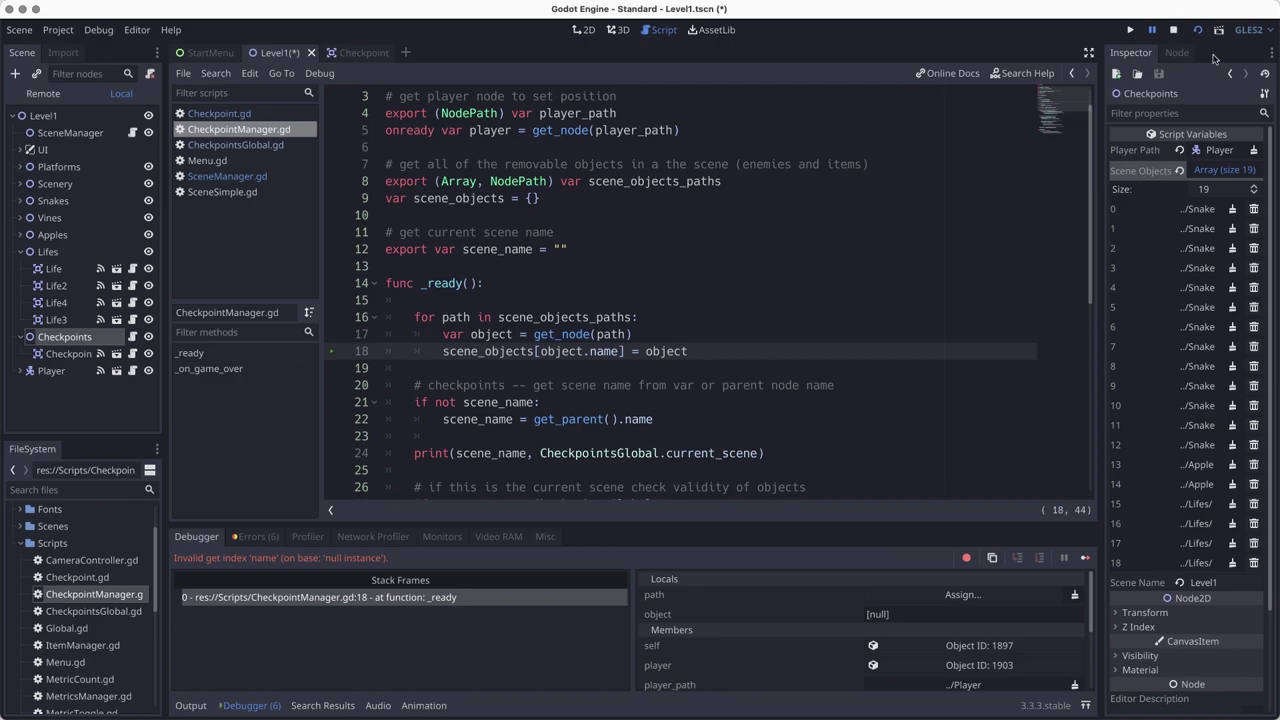
pyautogui.click(1173, 34)
pyautogui.press('super+s')
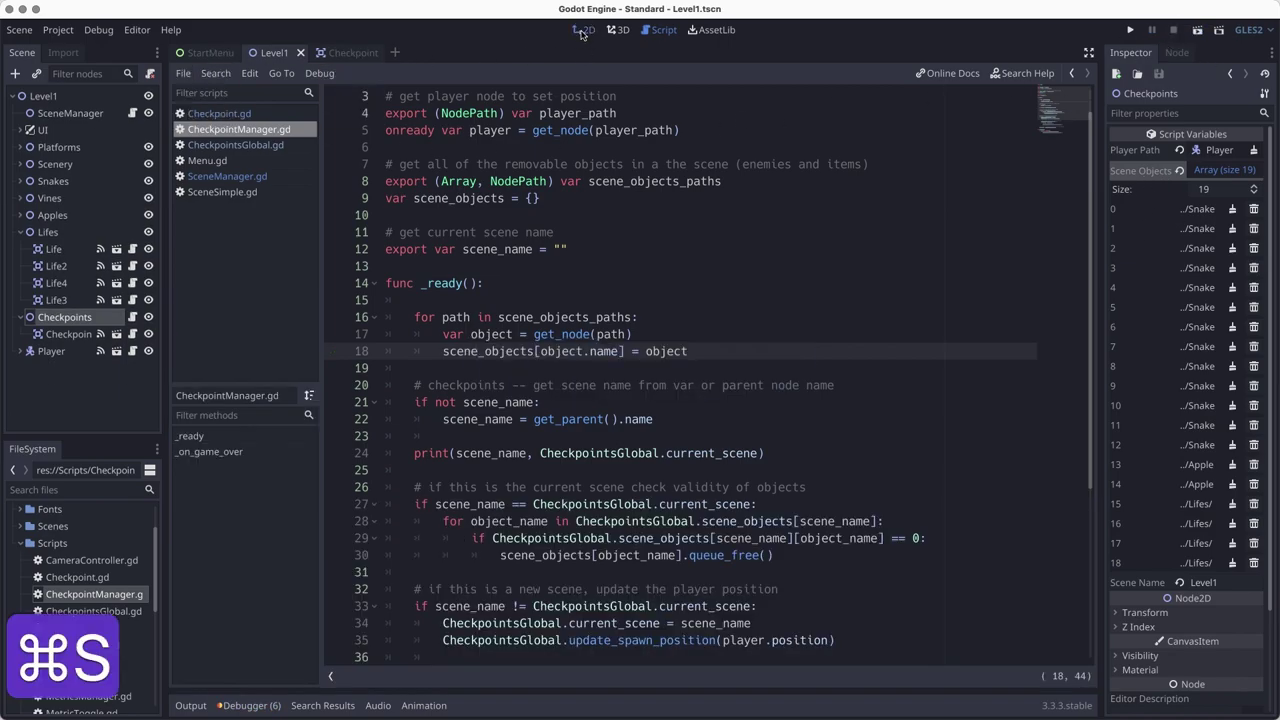
pyautogui.press('super+s')
# Step: Run Level1 and play forward, collecting the first platform's apples and the heart, until the player touches the checkpoint flag
pyautogui.click(1197, 30)
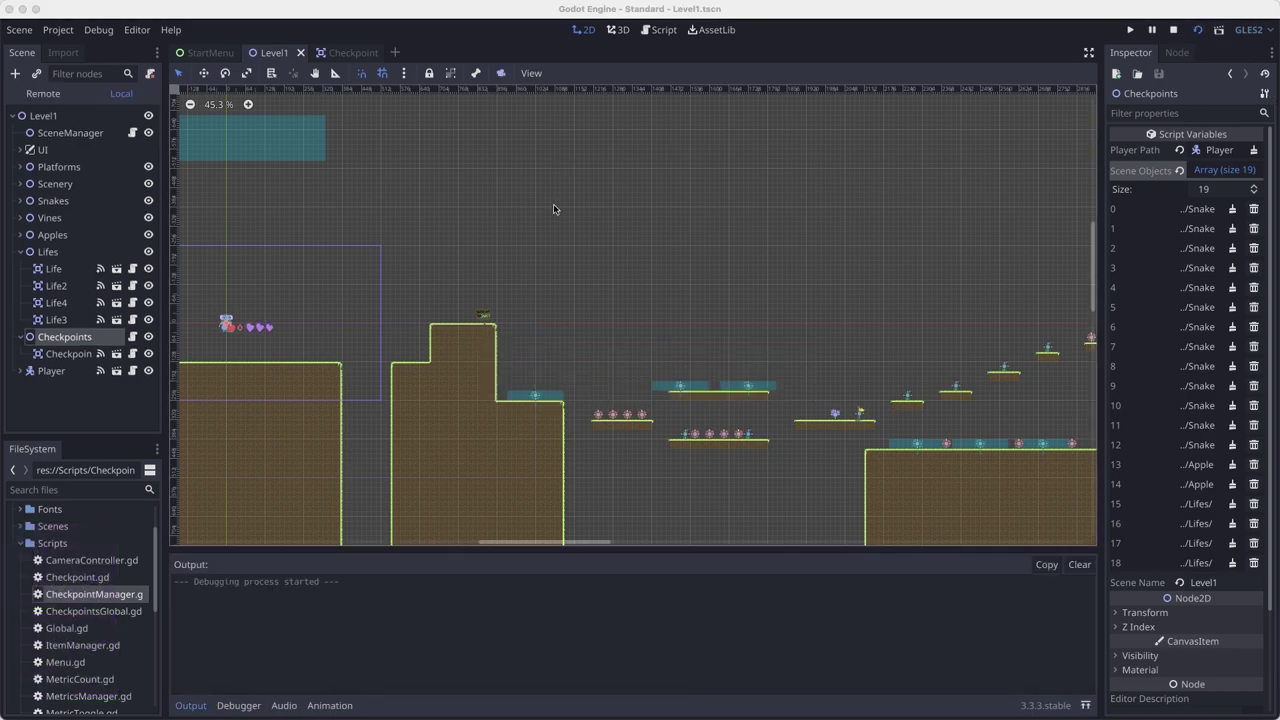
pyautogui.press('Right')
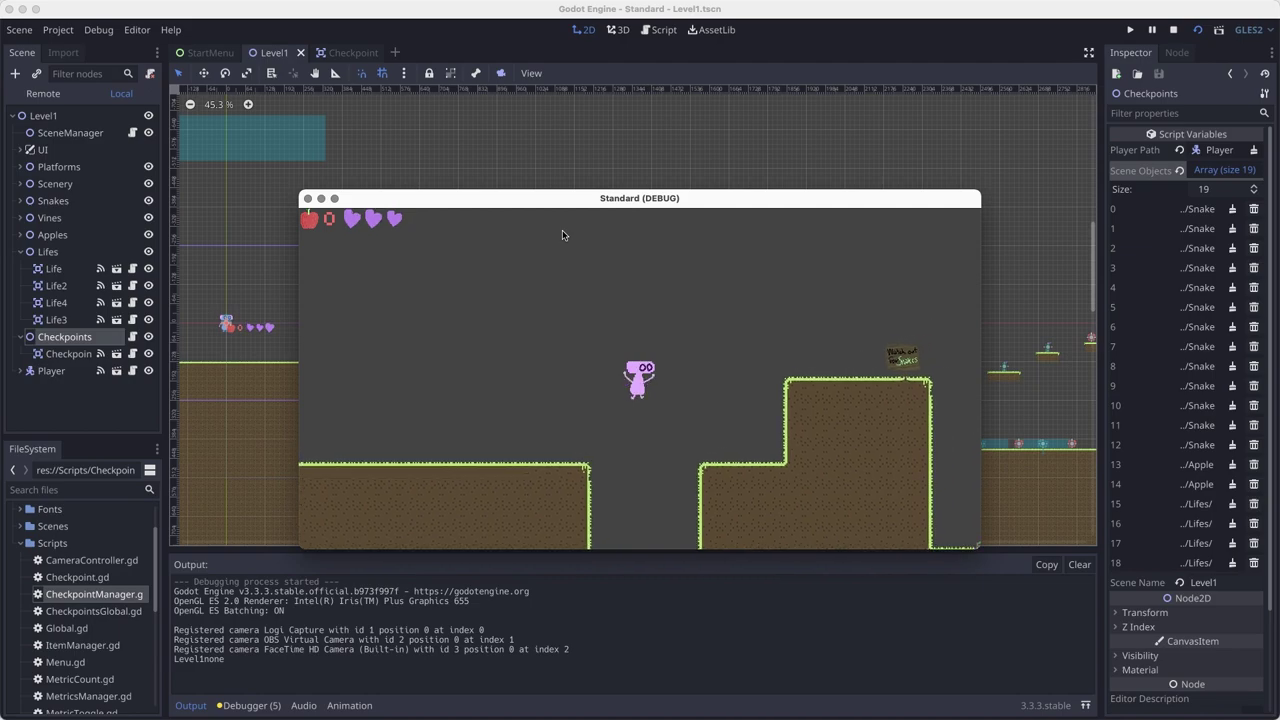
pyautogui.scroll(3, 799, 163)
pyautogui.press('Right')
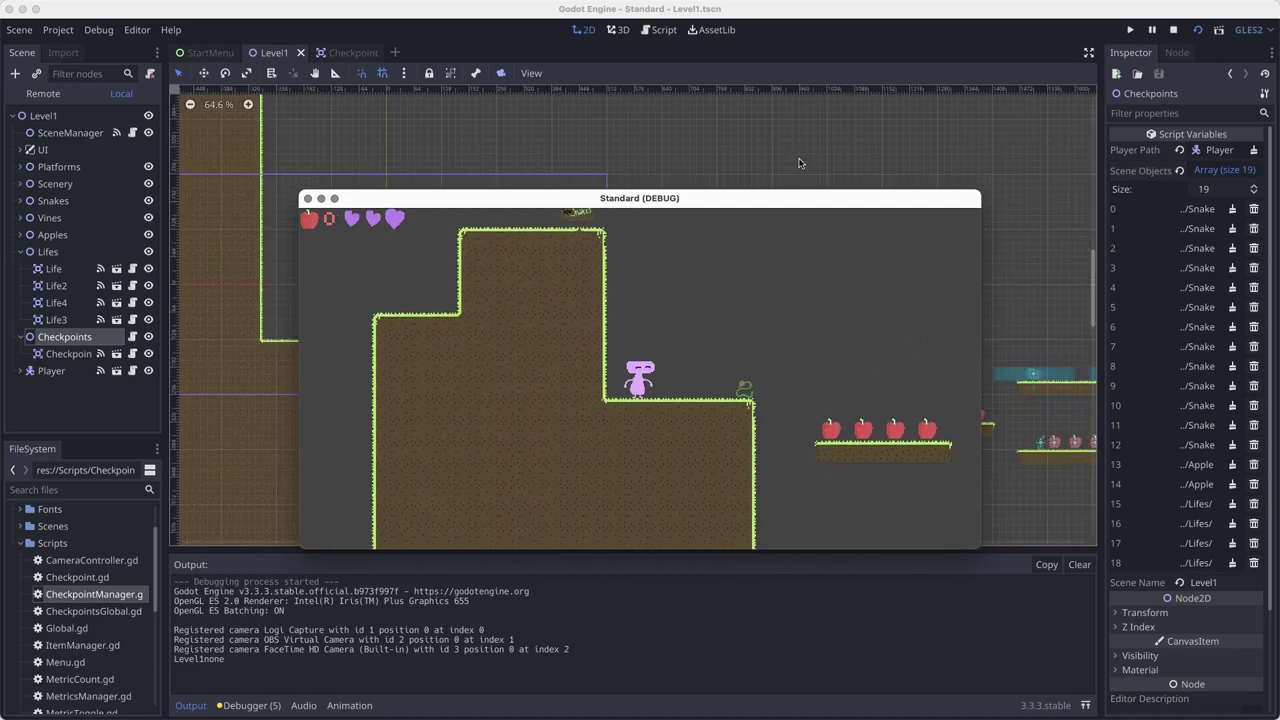
pyautogui.press('Right')
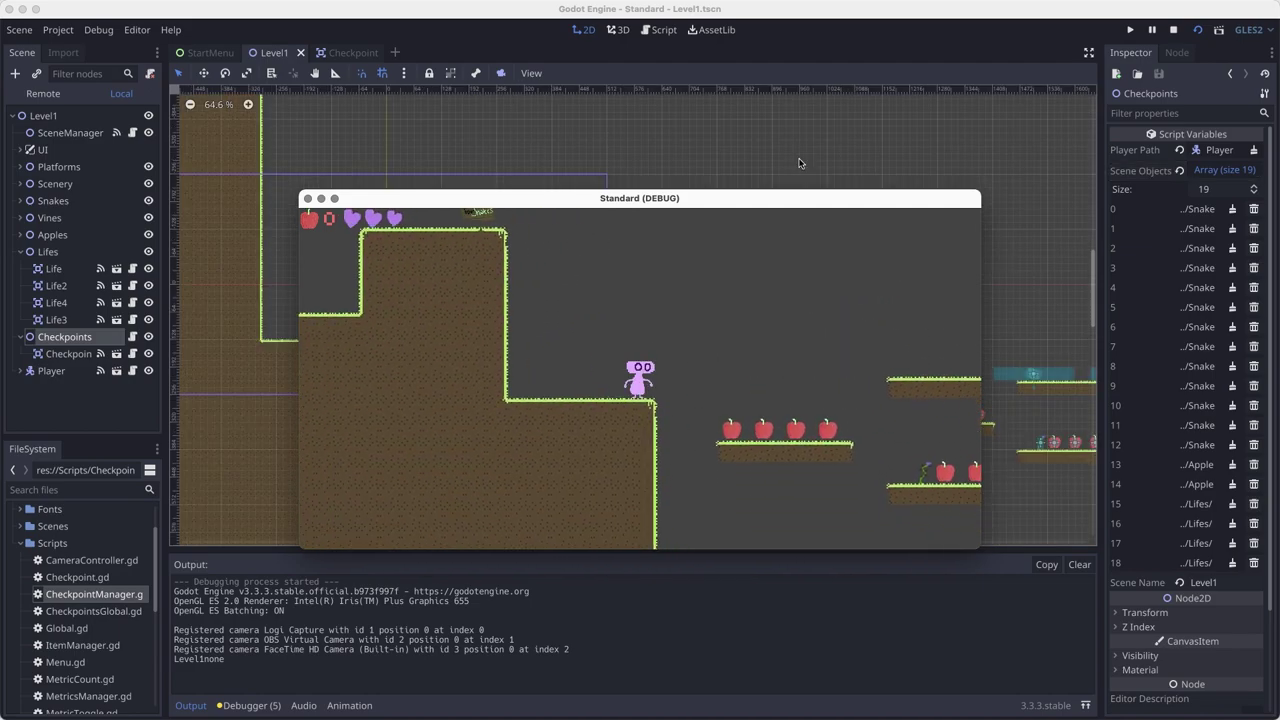
pyautogui.press('Right')
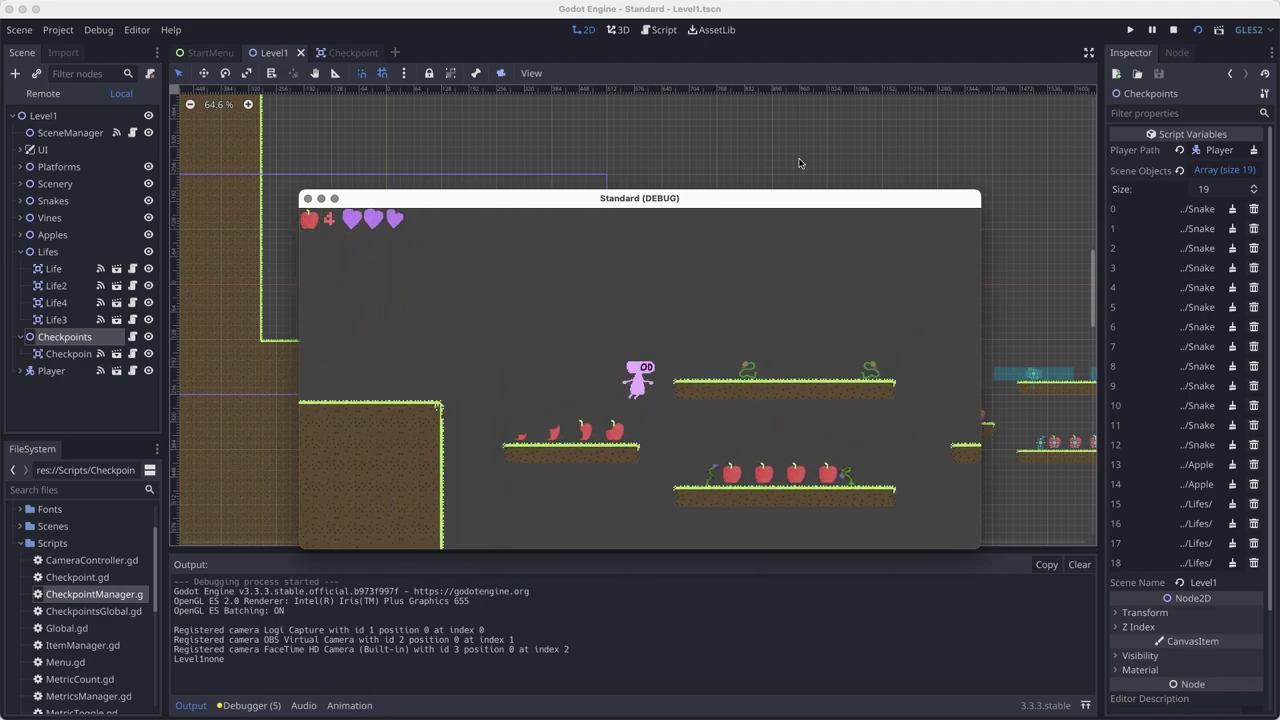
pyautogui.press('Right')
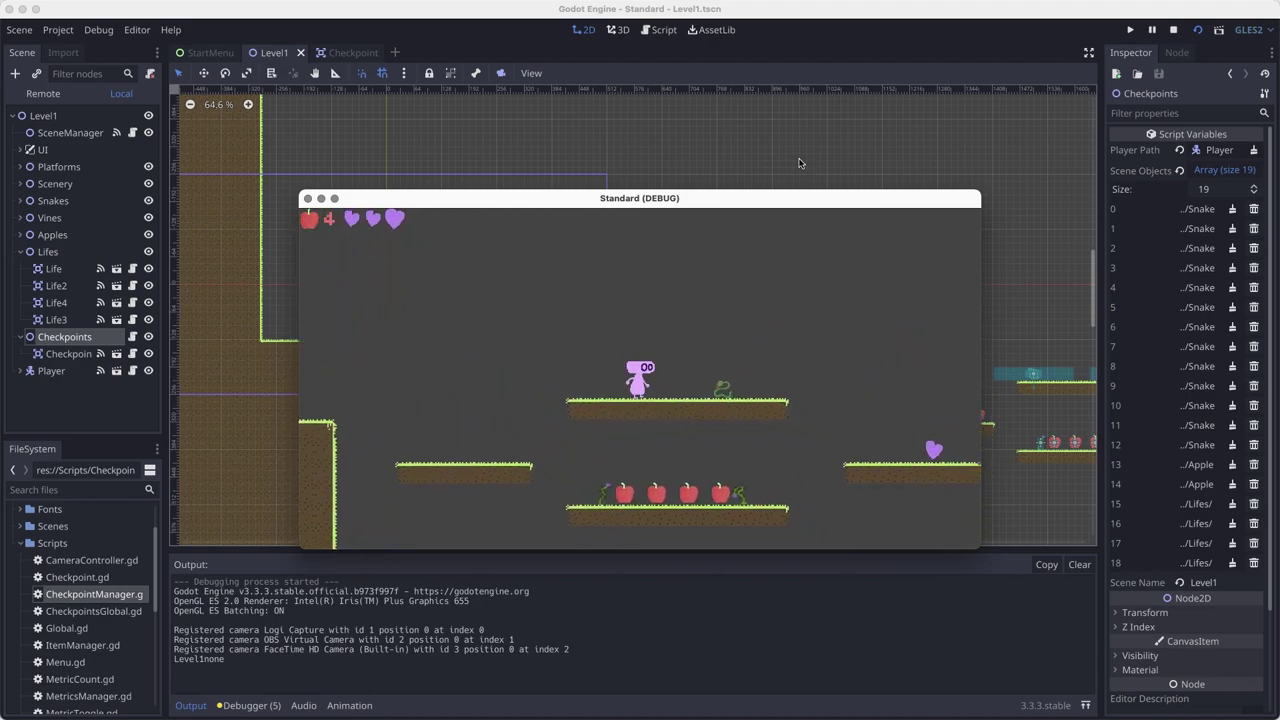
pyautogui.press('Right')
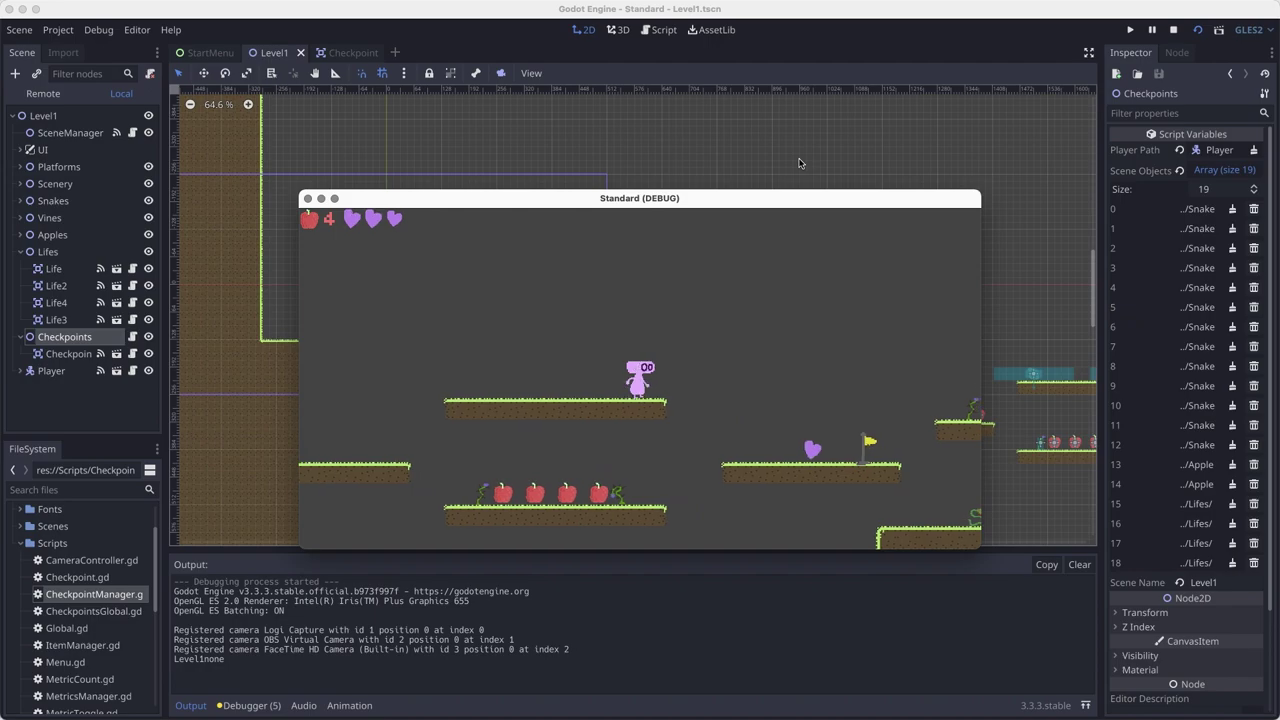
pyautogui.press('Right')
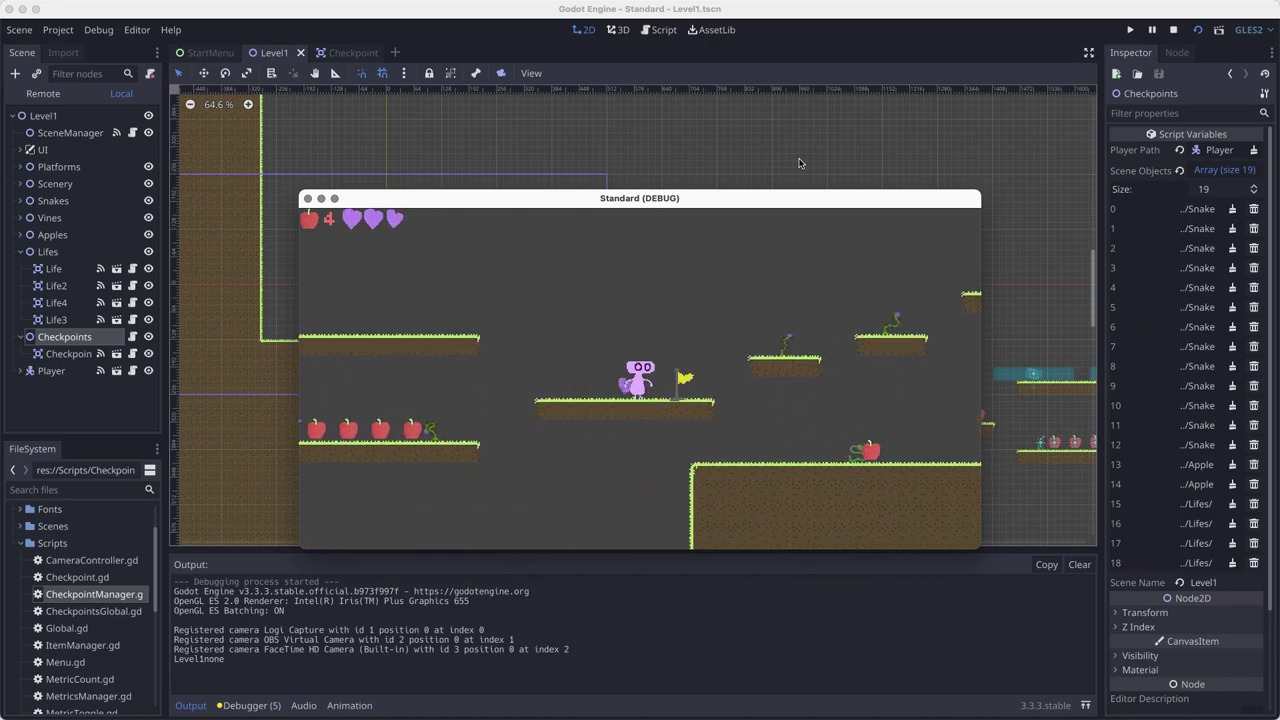
pyautogui.press('Right')
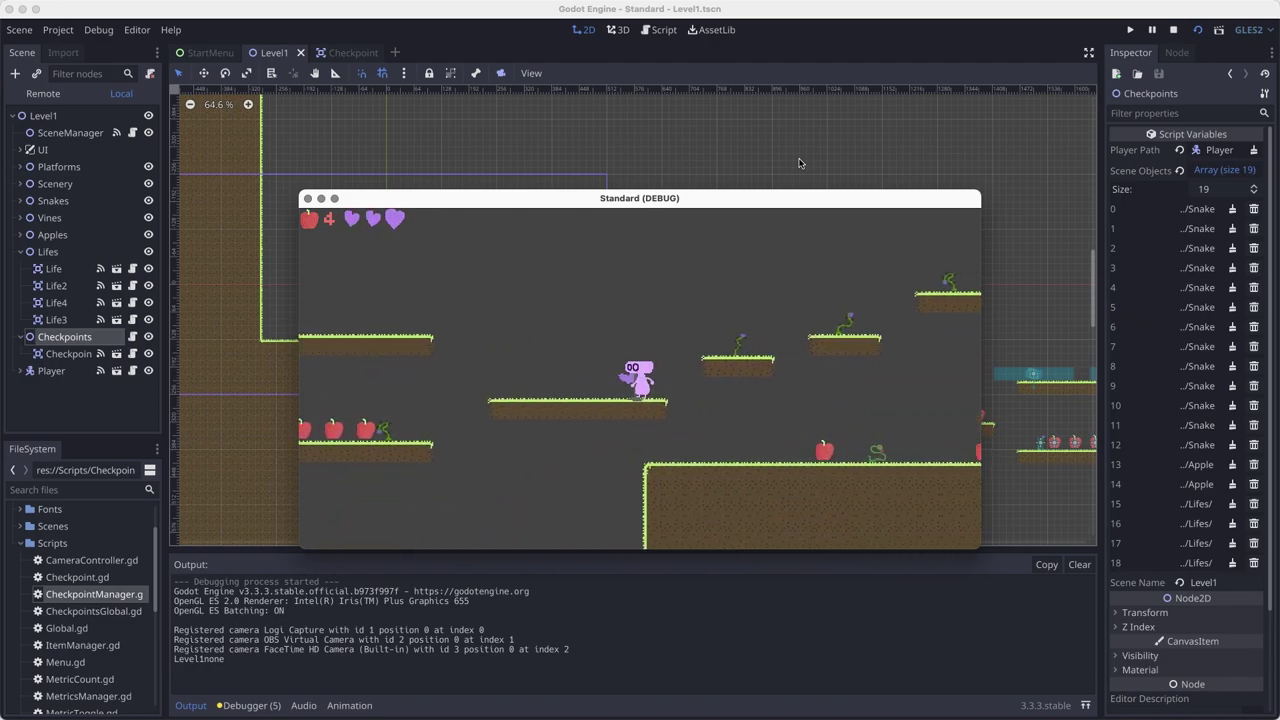
# Step: Walk the player back from the checkpoint and let it fall into the gap for a game over, and start over
pyautogui.press('Left')
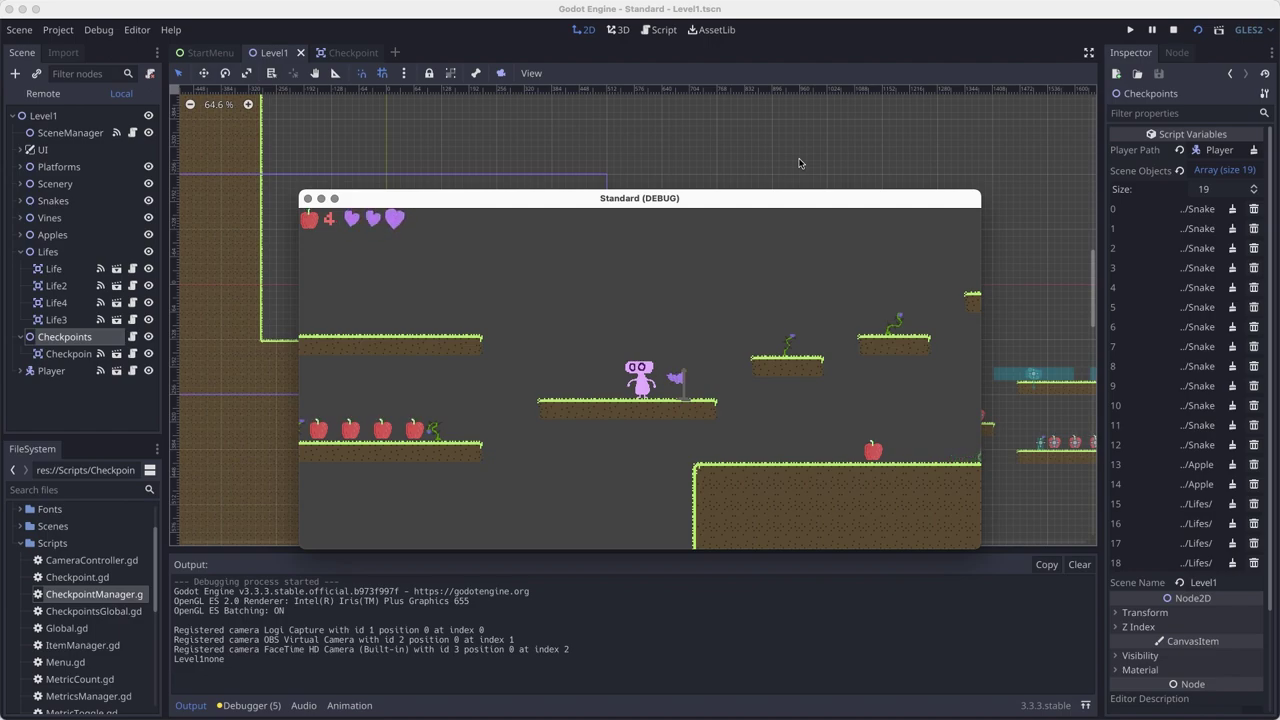
pyautogui.press('Left')
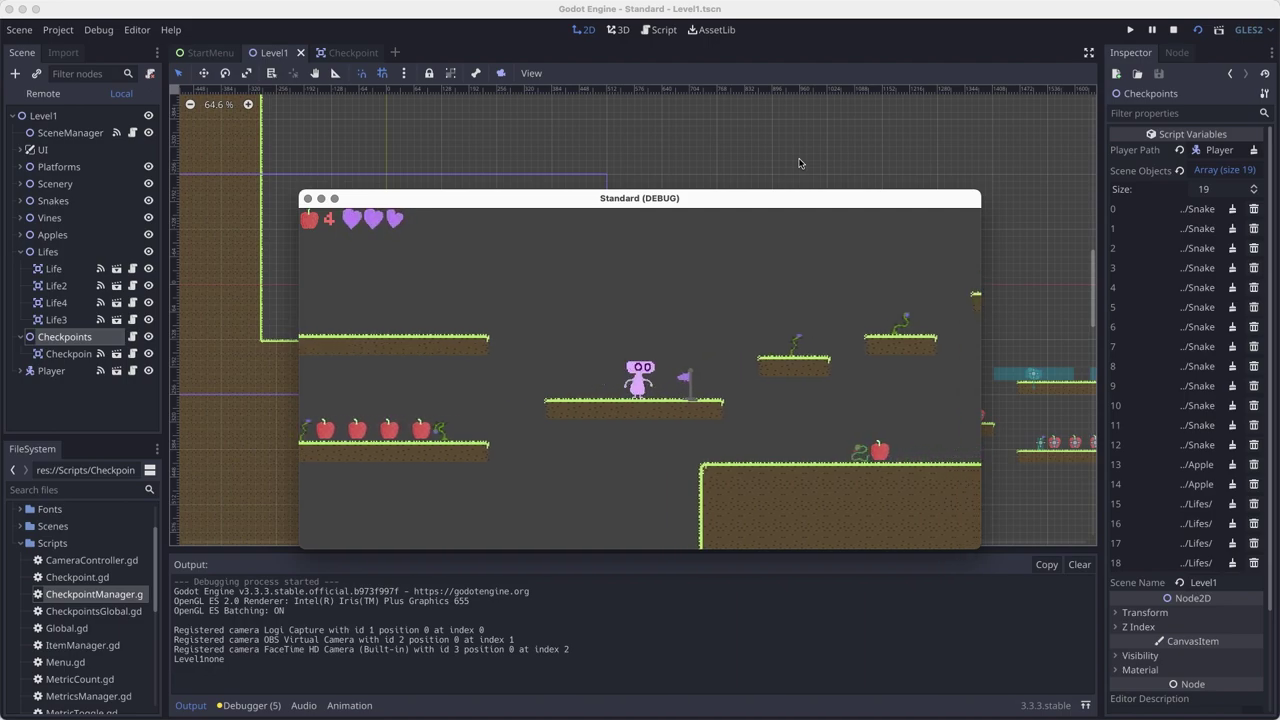
pyautogui.press('Left')
pyautogui.press('Up')
pyautogui.press('Left')
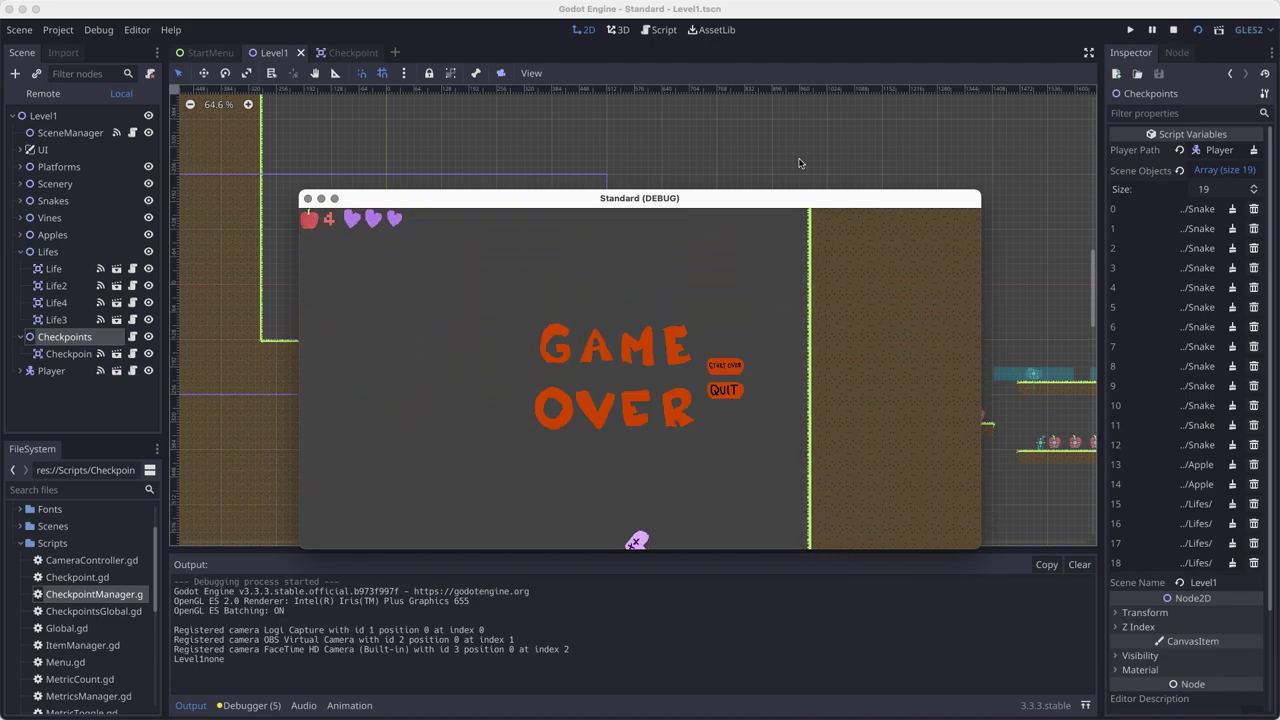
pyautogui.click(744, 364)
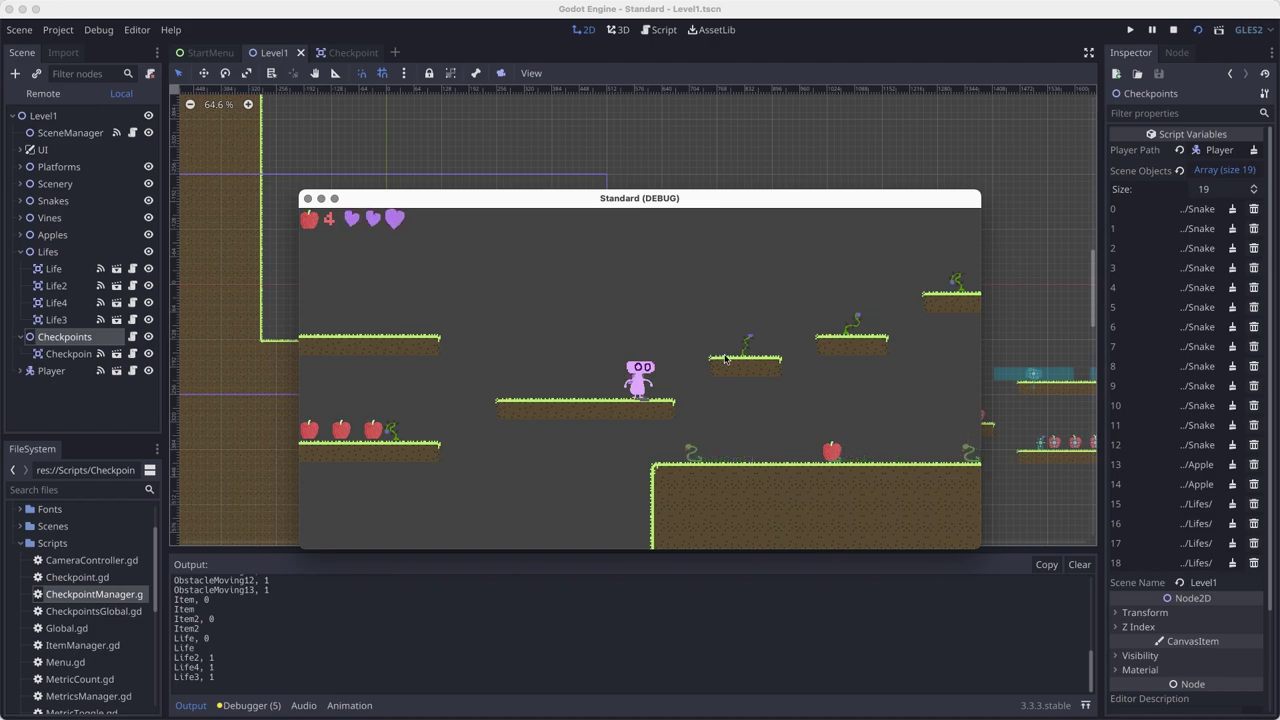
# Step: Play around the checkpoint to check which apples, hearts and snakes remain after respawning, and close the game
pyautogui.press('Right')
pyautogui.press('Left')
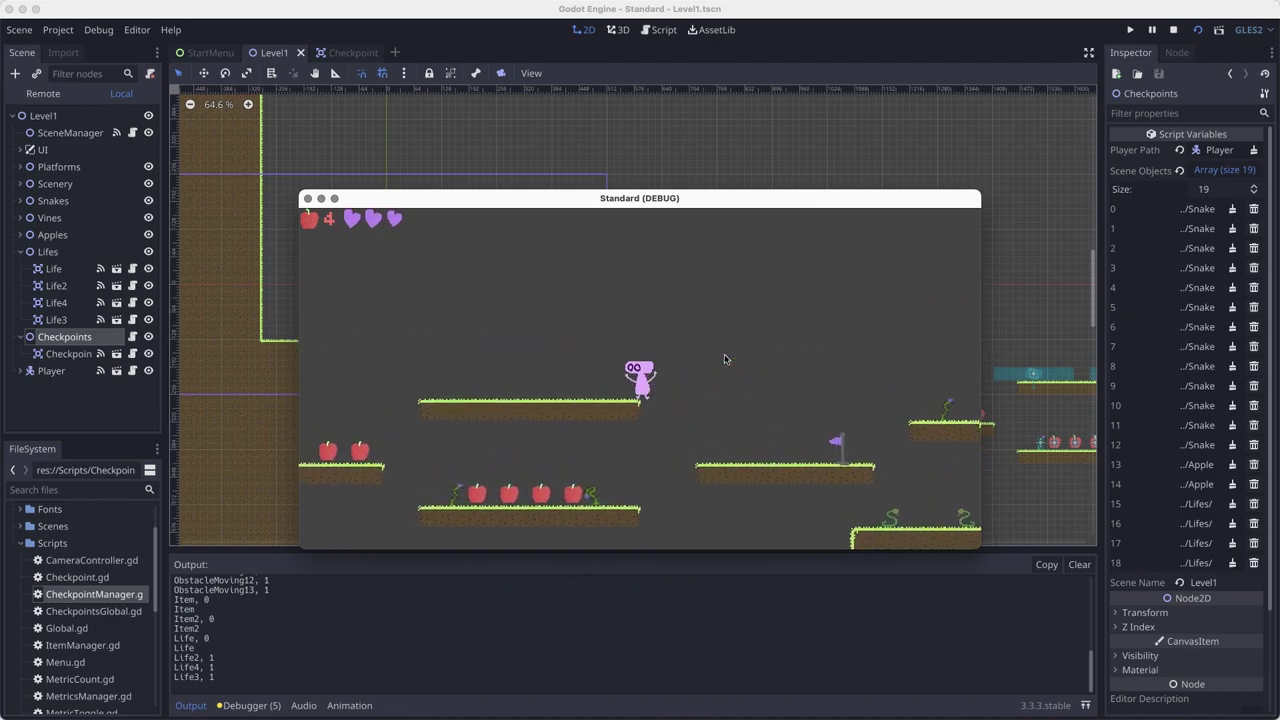
pyautogui.press('Left')
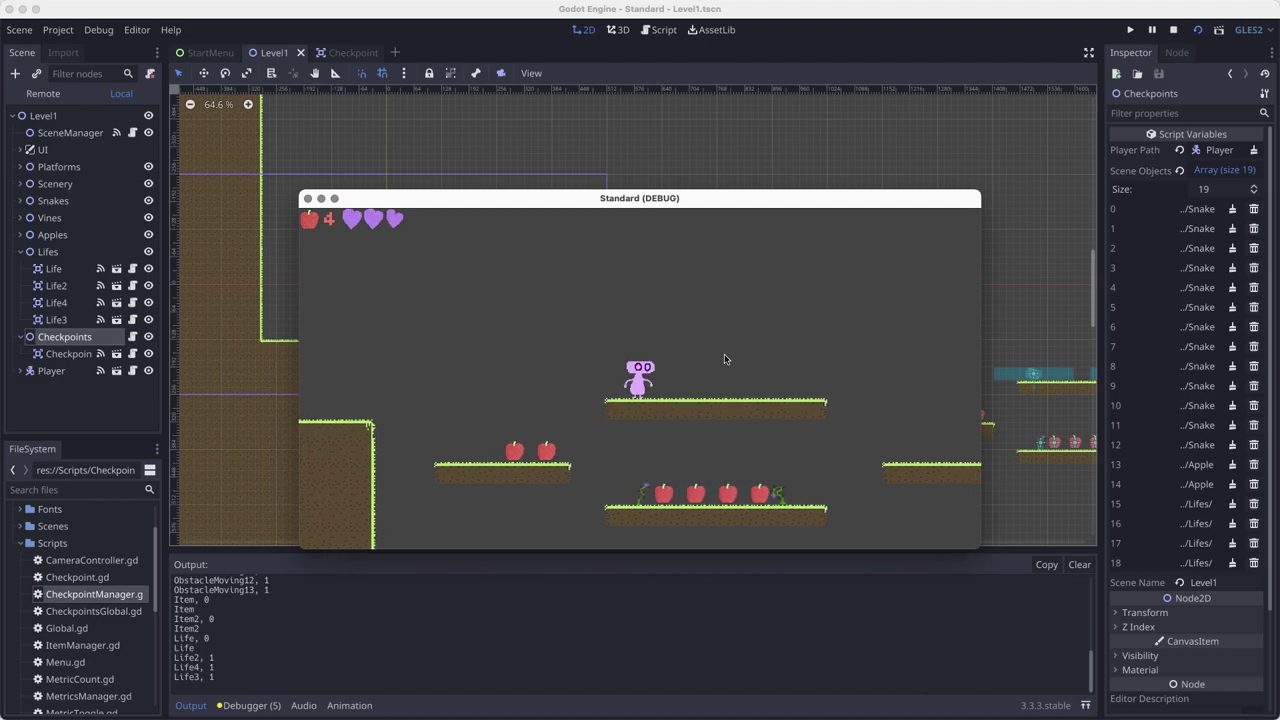
pyautogui.press('Right')
pyautogui.press('Right')
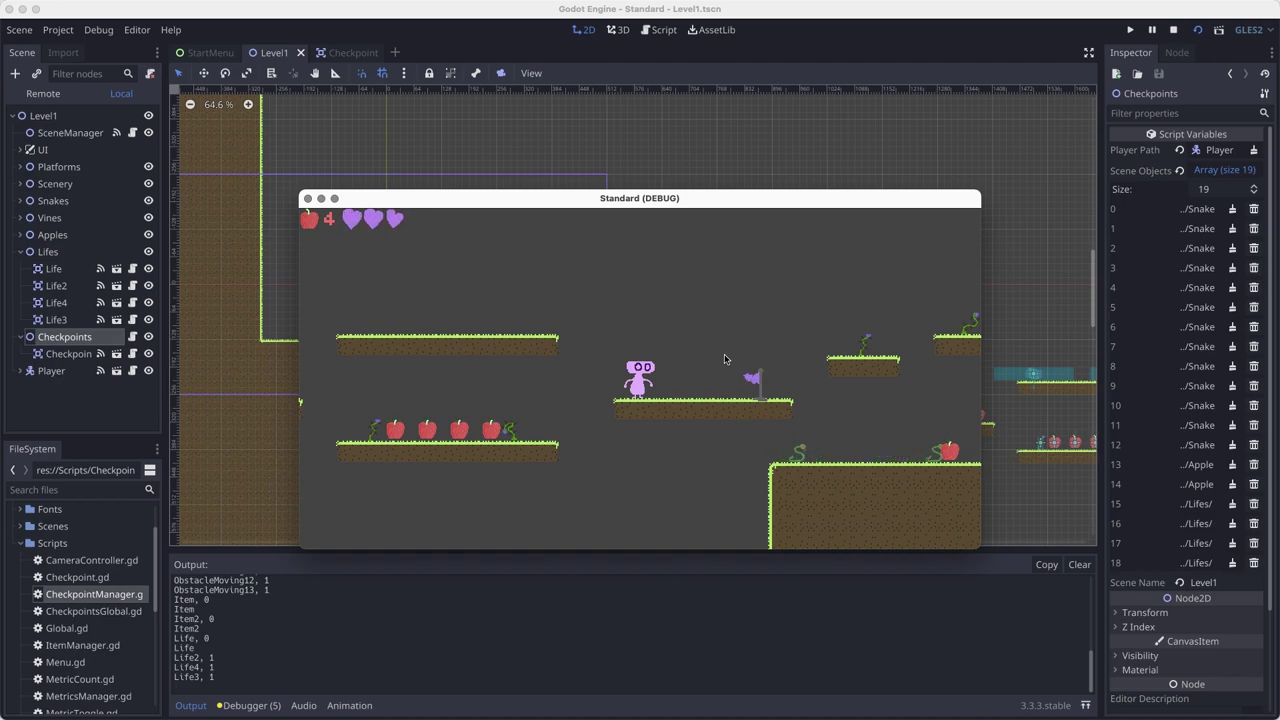
pyautogui.press('Right')
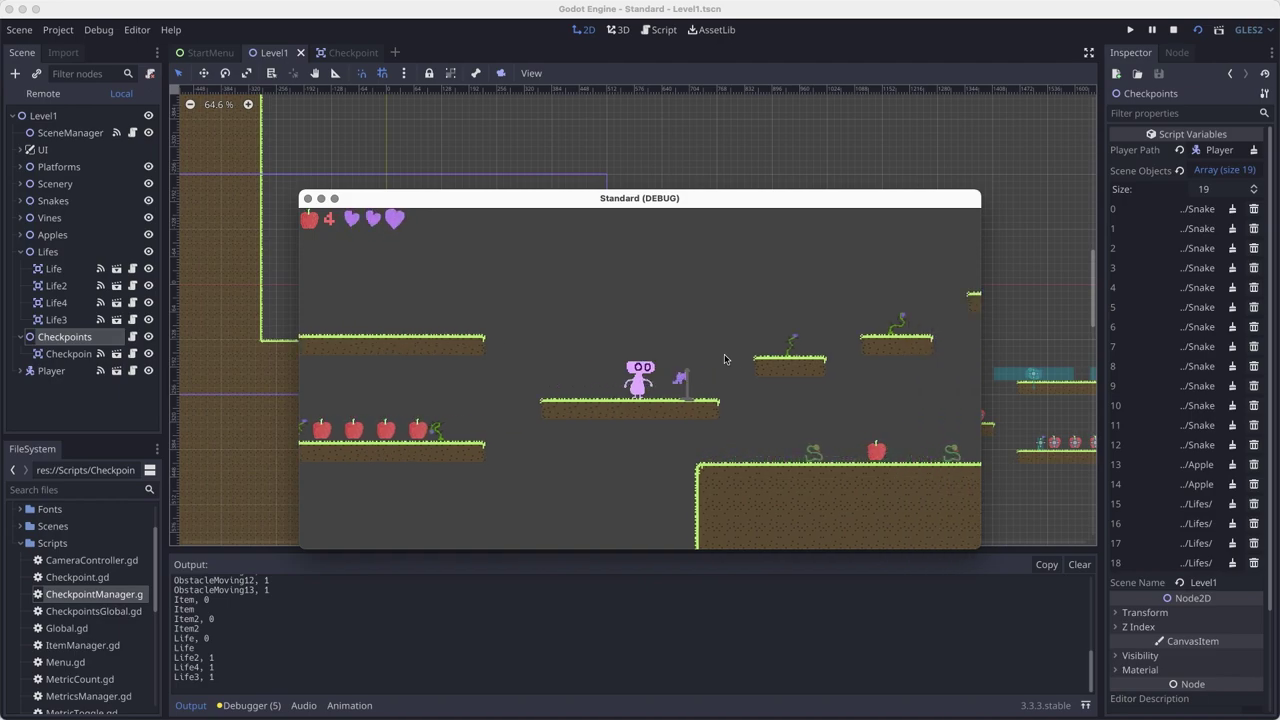
pyautogui.press('Right')
pyautogui.press('Up')
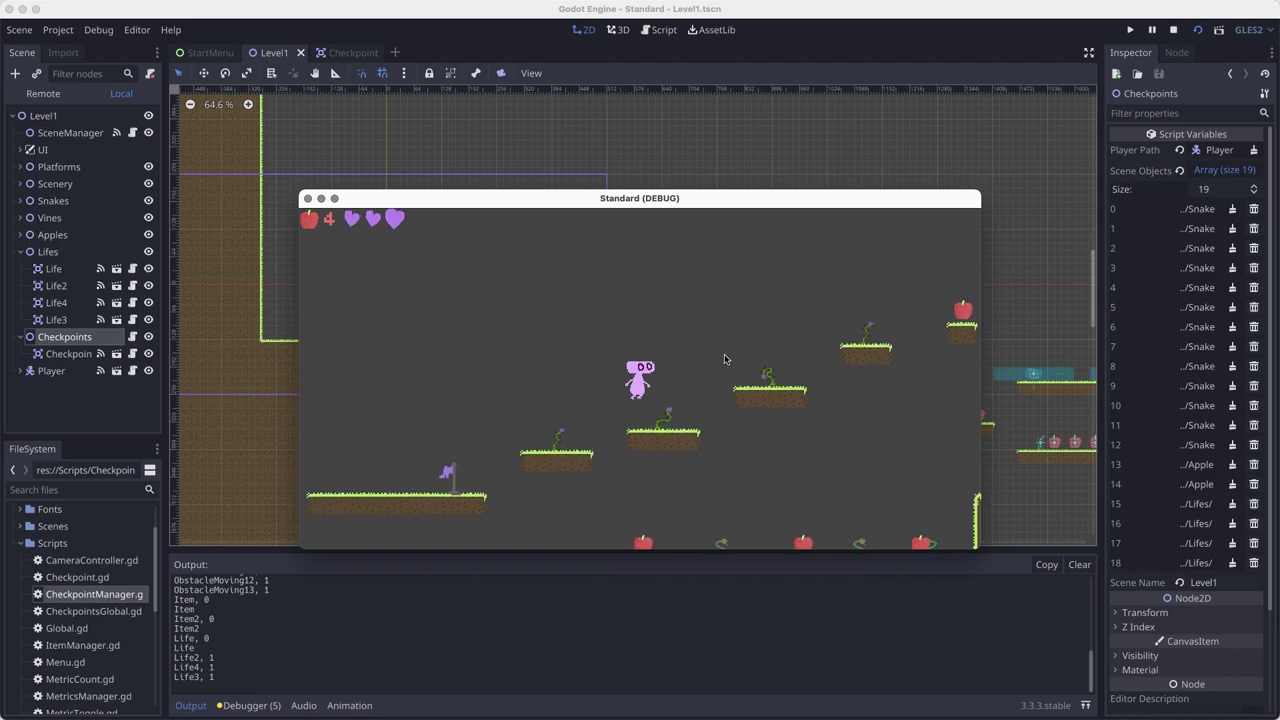
pyautogui.press('Right')
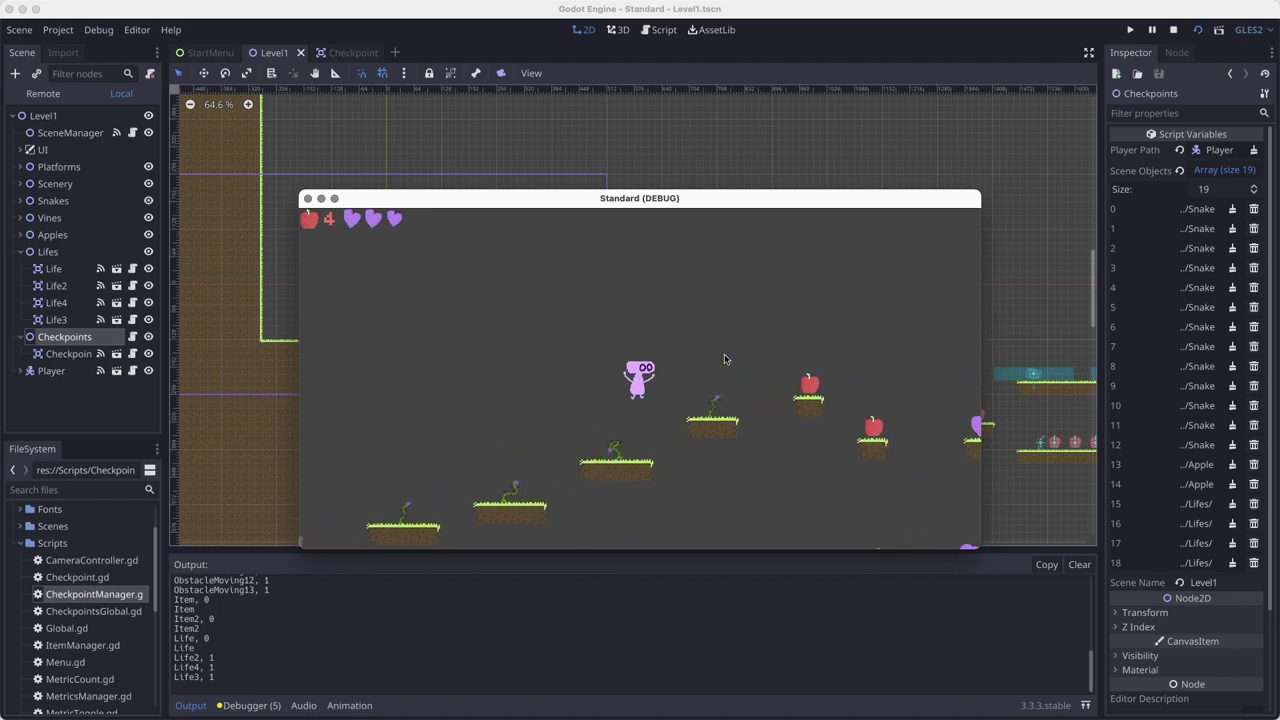
pyautogui.press('Right')
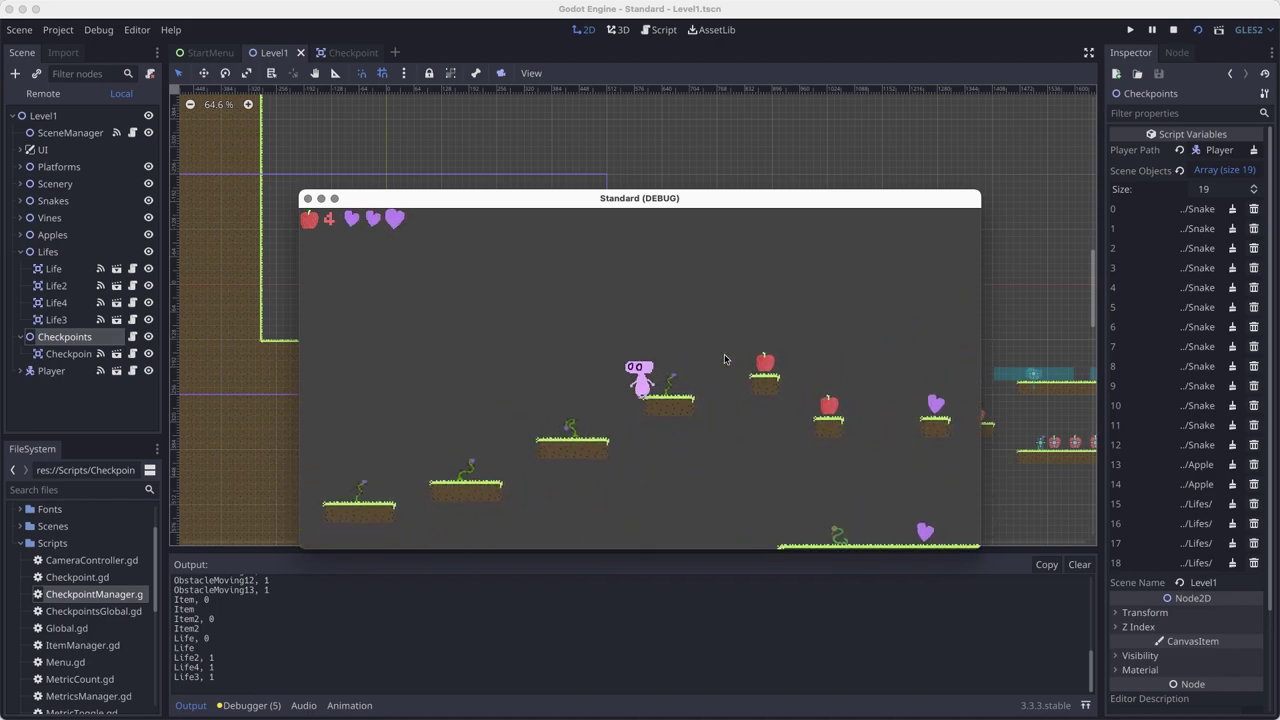
pyautogui.click(307, 200)
pyautogui.scroll(-6, 600, 330)
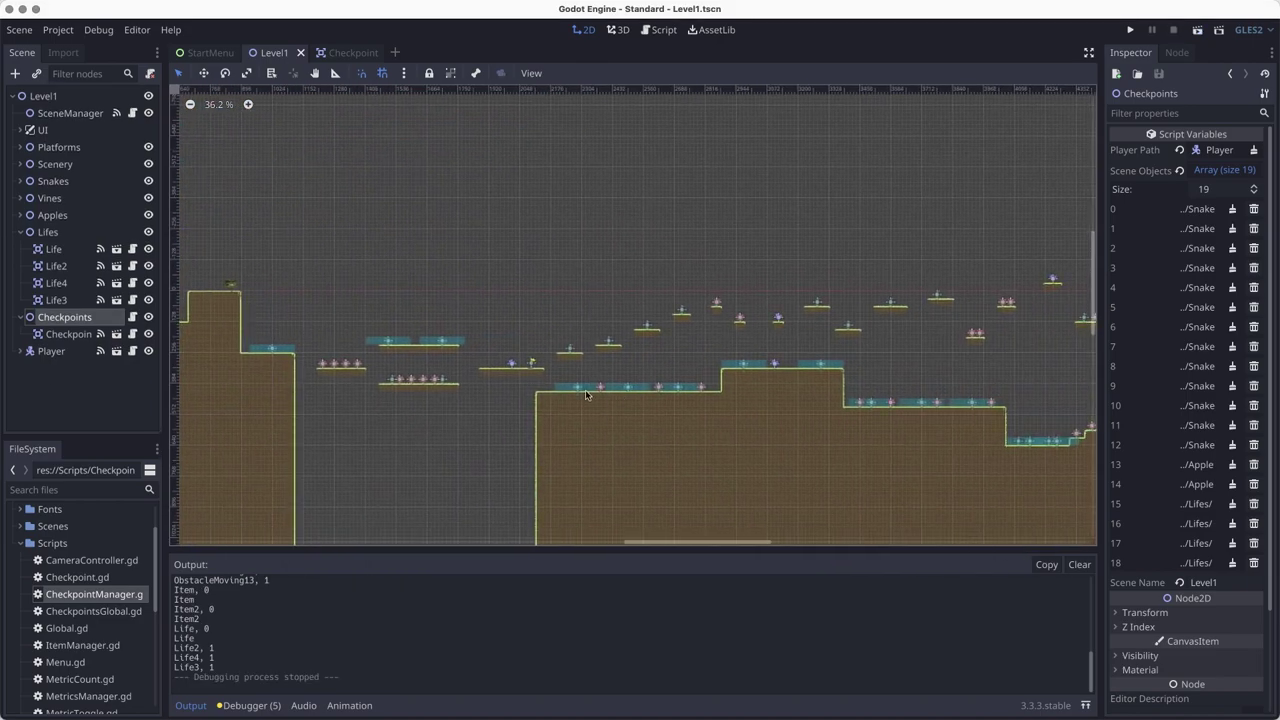
pyautogui.scroll(14, 547, 371)
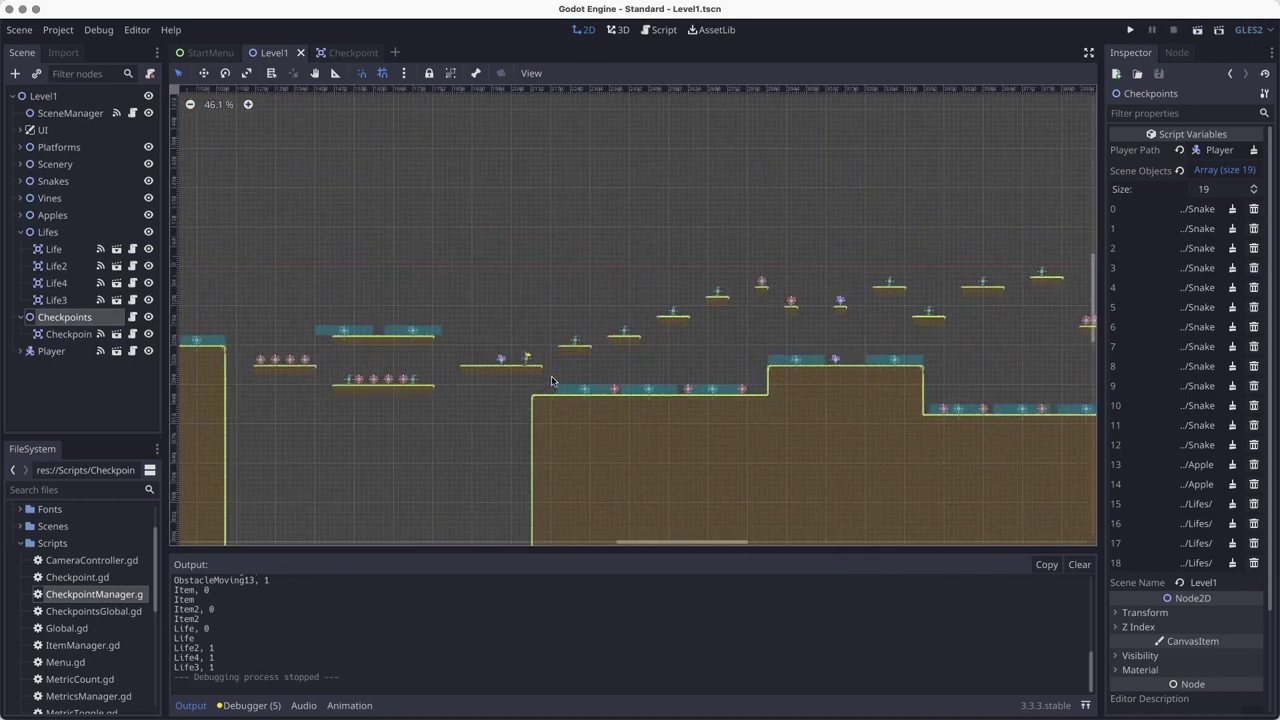
# Step: Duplicate the checkpoint flag, place the copy at (3152, 300) beside the heart on the raised ground, and save the level
pyautogui.click(62, 334)
pyautogui.press('super+s')
pyautogui.press('super+d')
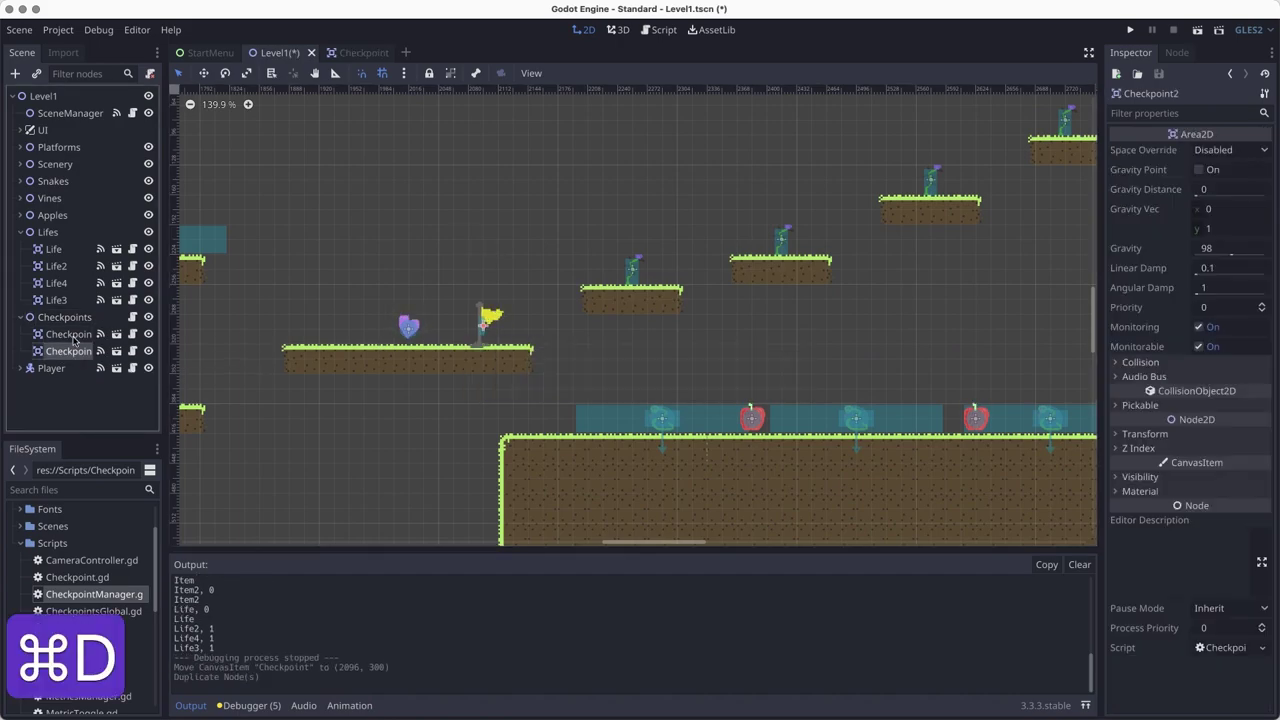
pyautogui.moveTo(478, 332); pyautogui.dragTo(1022, 328)
pyautogui.hscroll(10, 900, 330)
pyautogui.press('super+s')
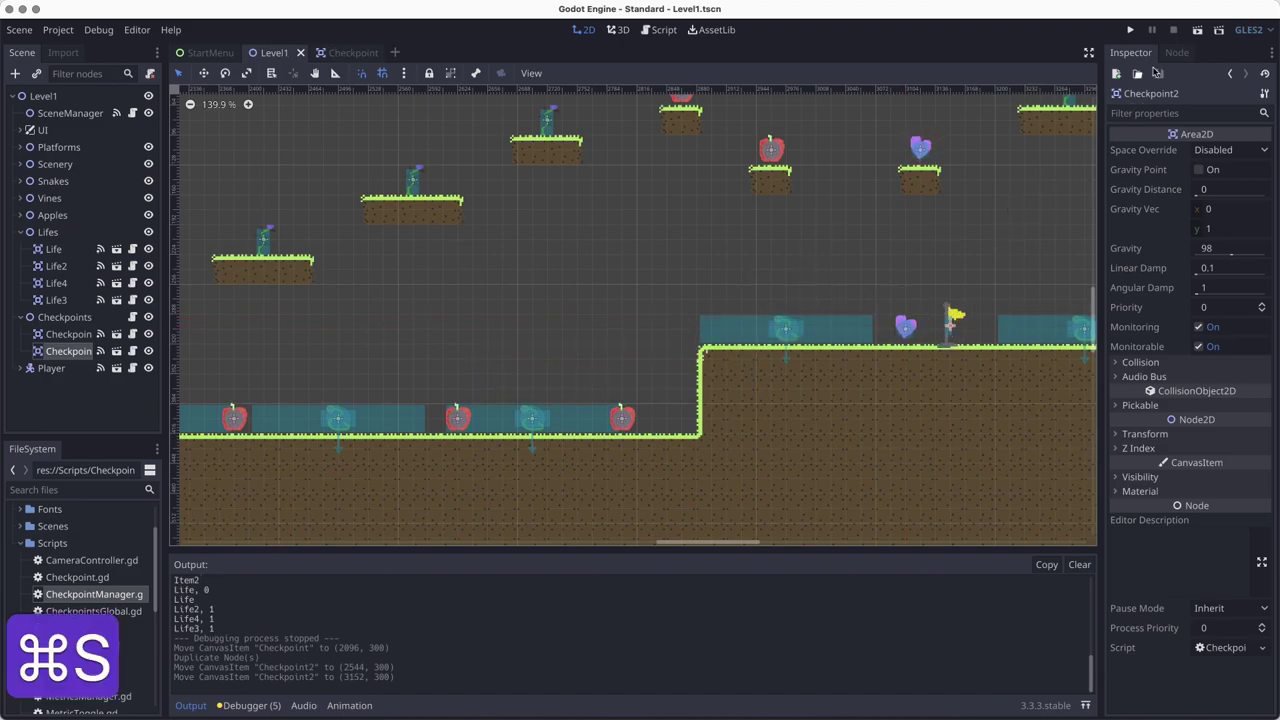
# Step: Run the Level1 scene and play through to the first checkpoint flag, collecting apples and passing the snakes on the way
pyautogui.press('super+r')
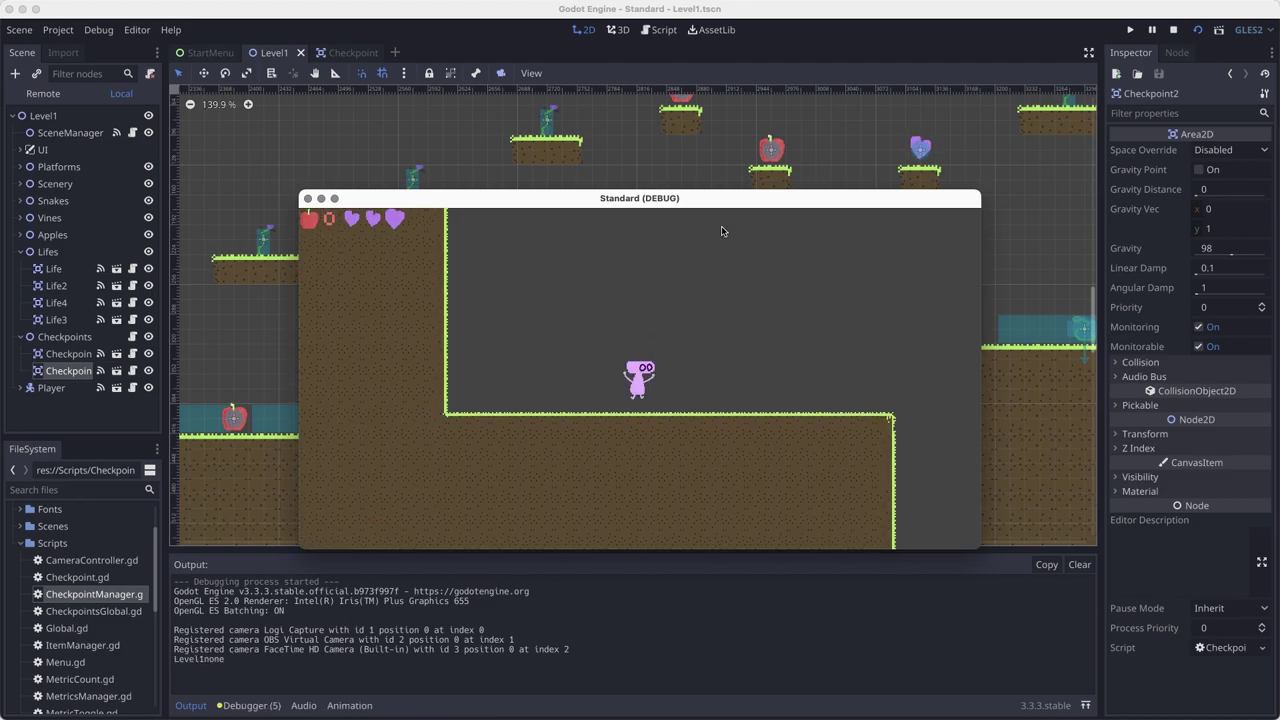
pyautogui.press('Right')
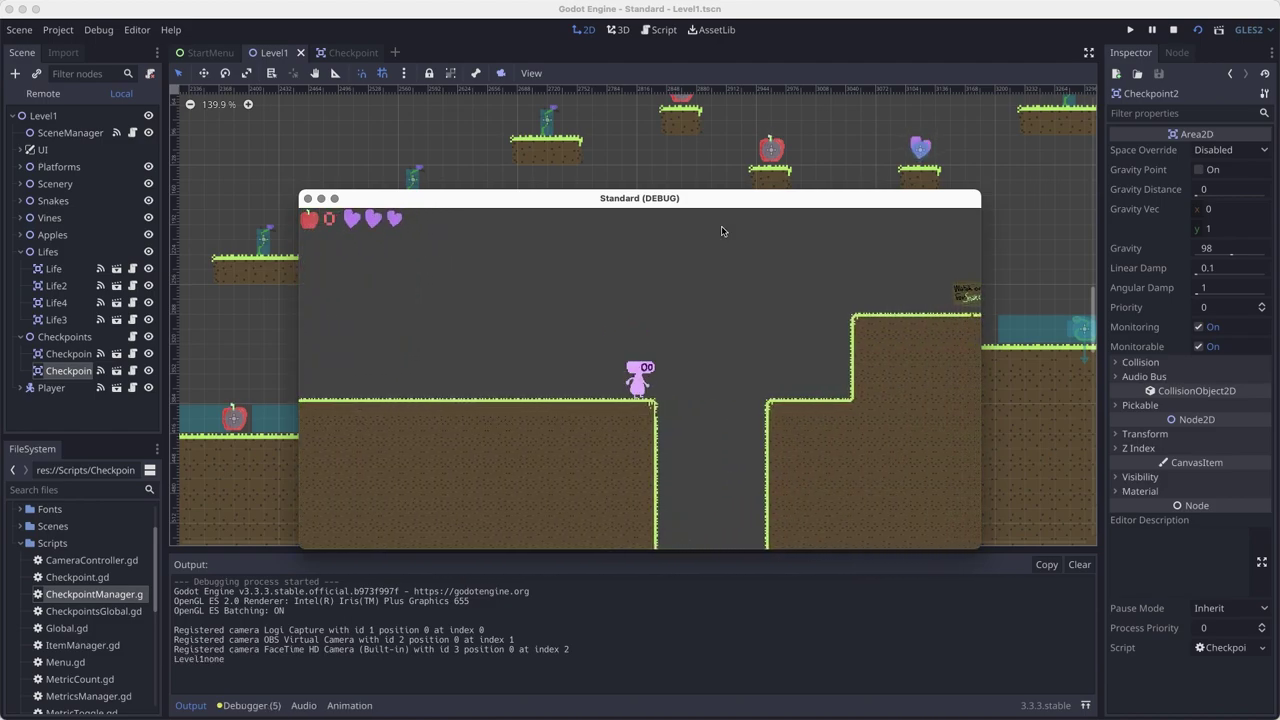
pyautogui.press('Up')
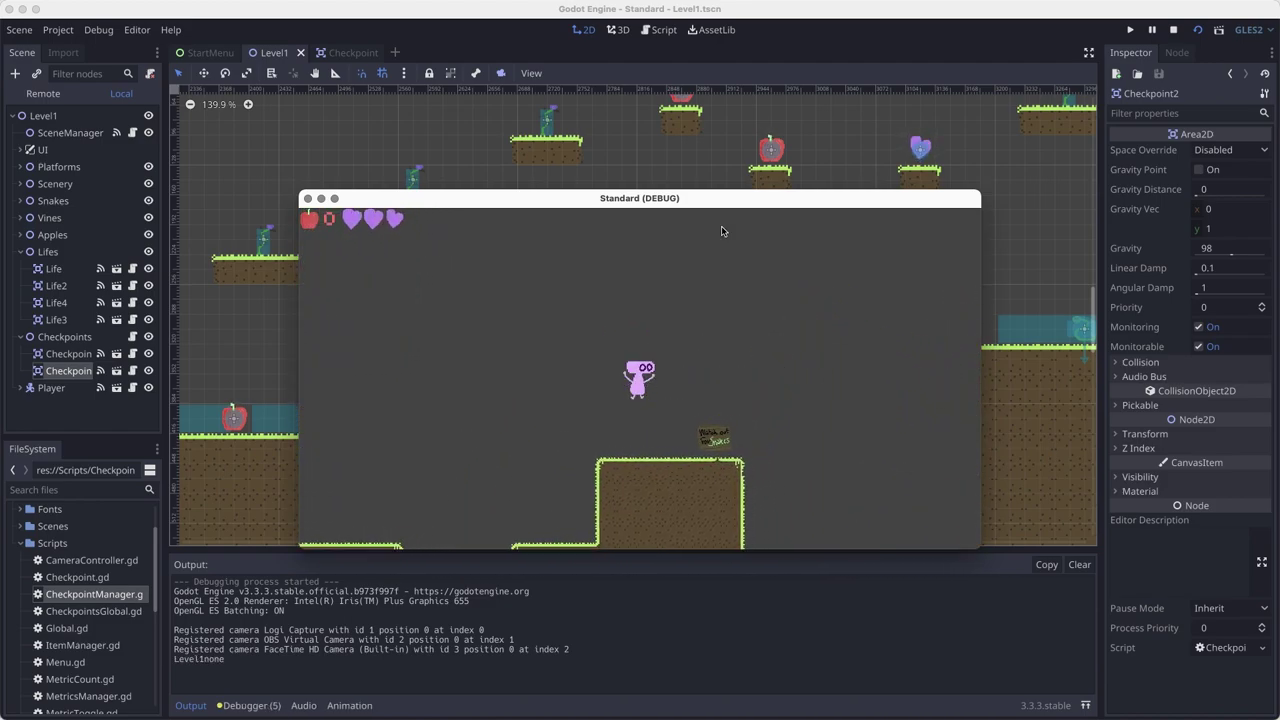
pyautogui.press('Right')
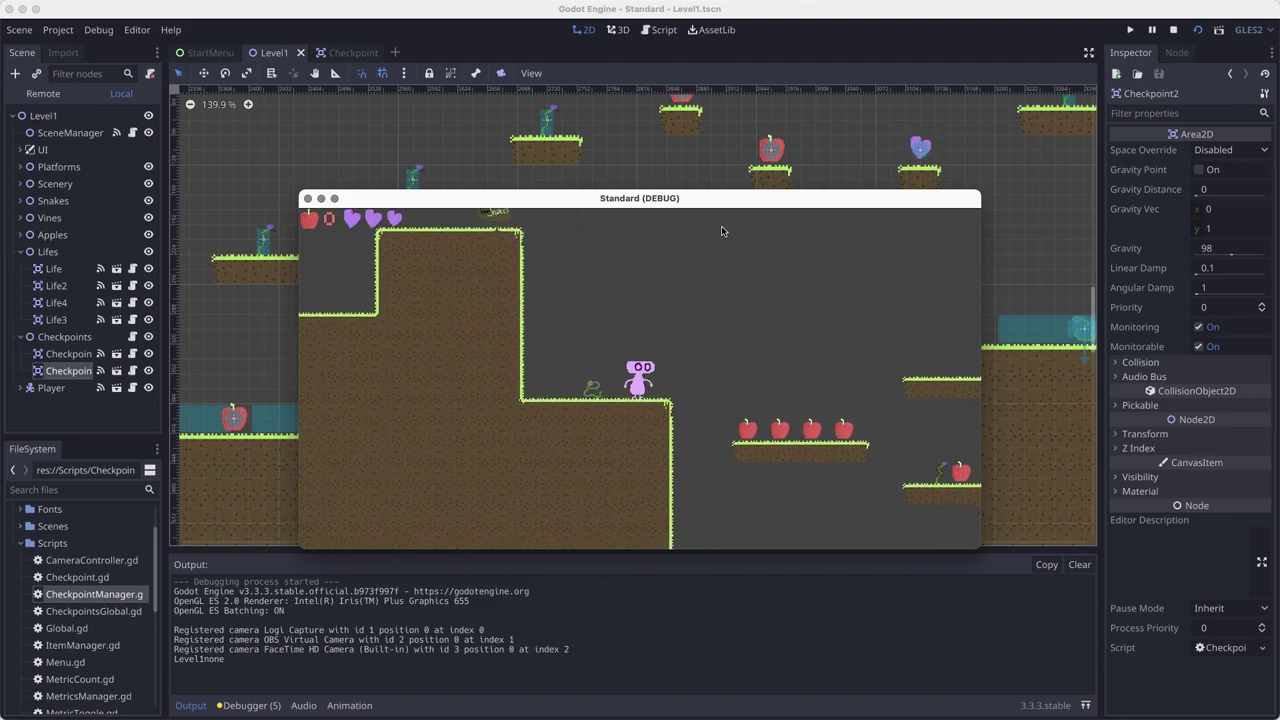
pyautogui.press('Left')
pyautogui.press('Right')
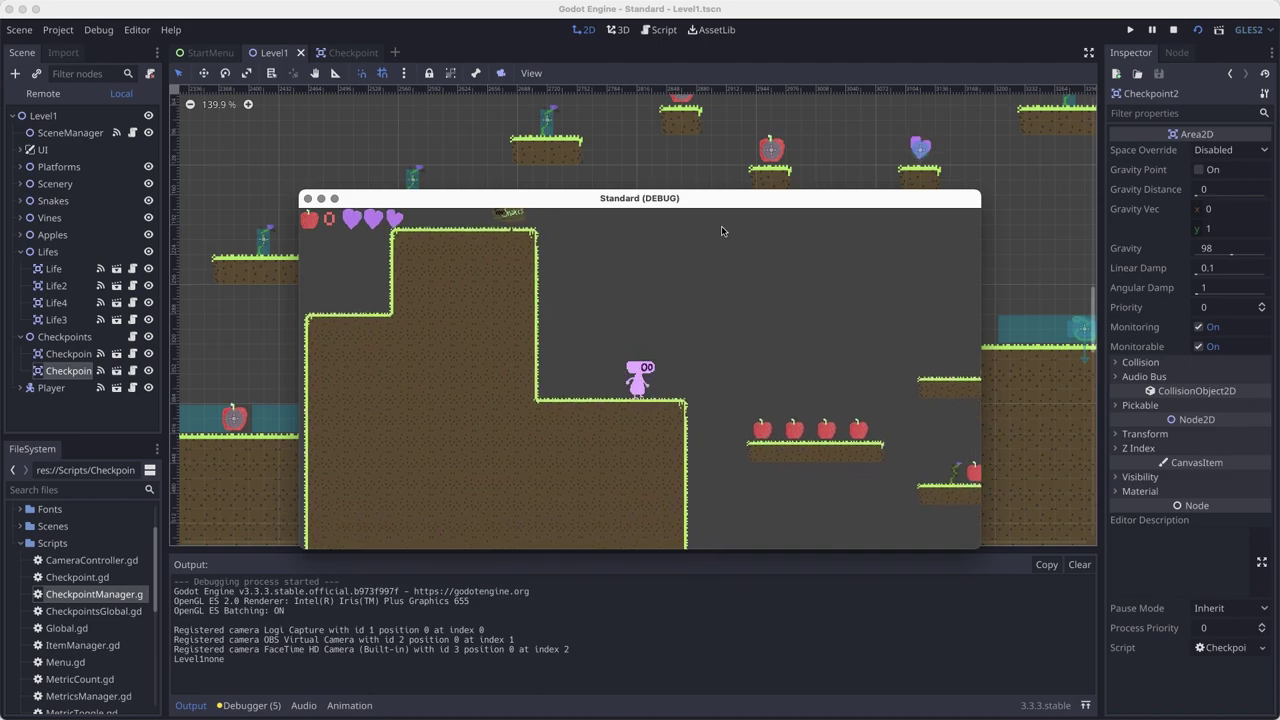
pyautogui.press('Up')
pyautogui.press('Right')
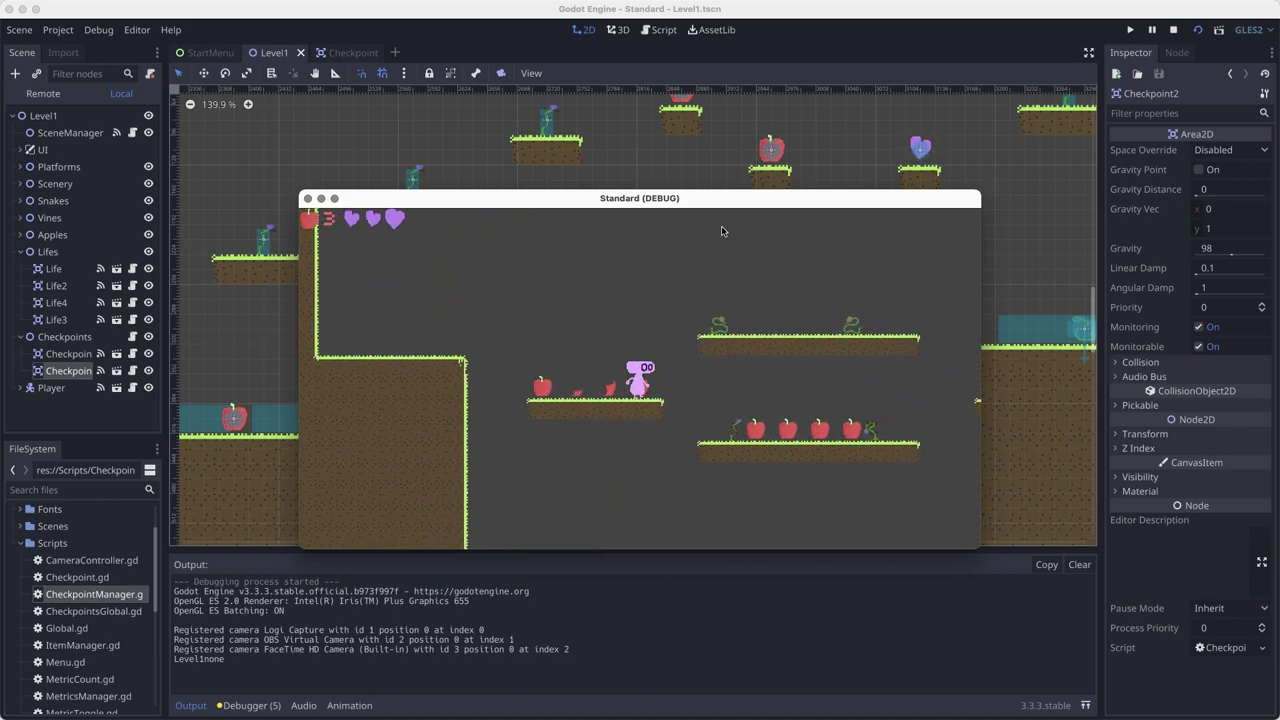
pyautogui.press('Up')
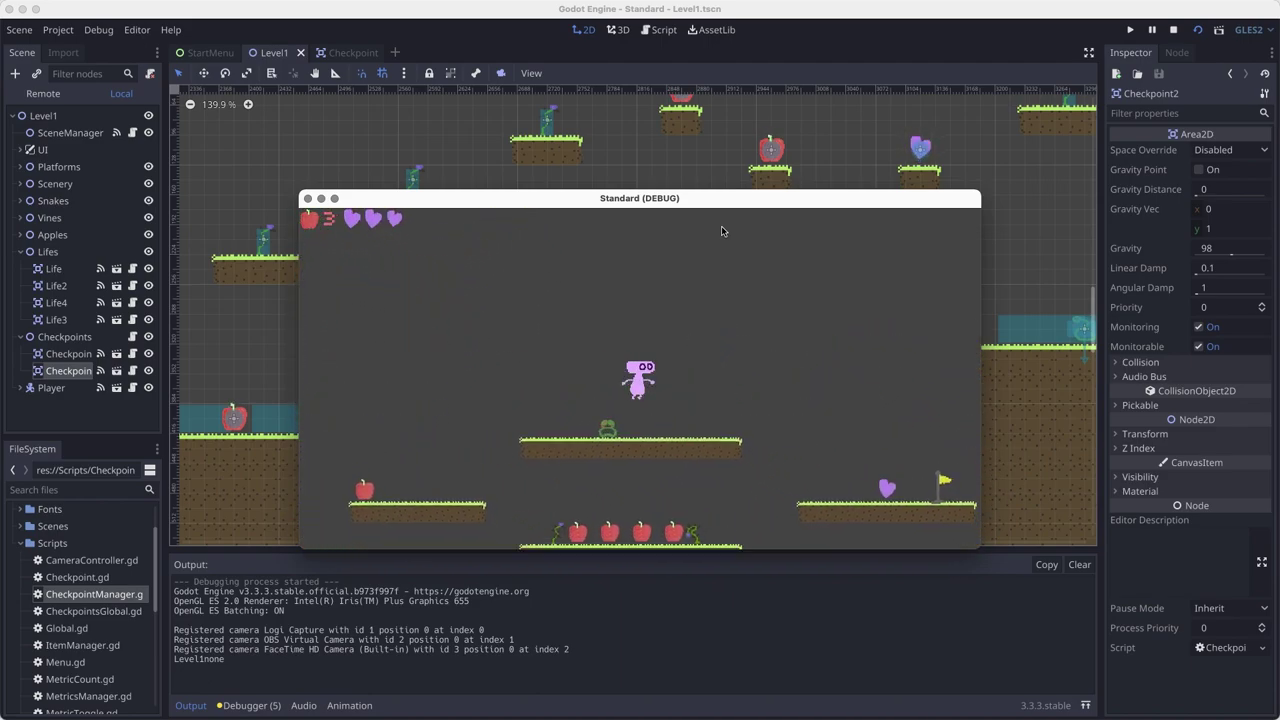
pyautogui.press('Right')
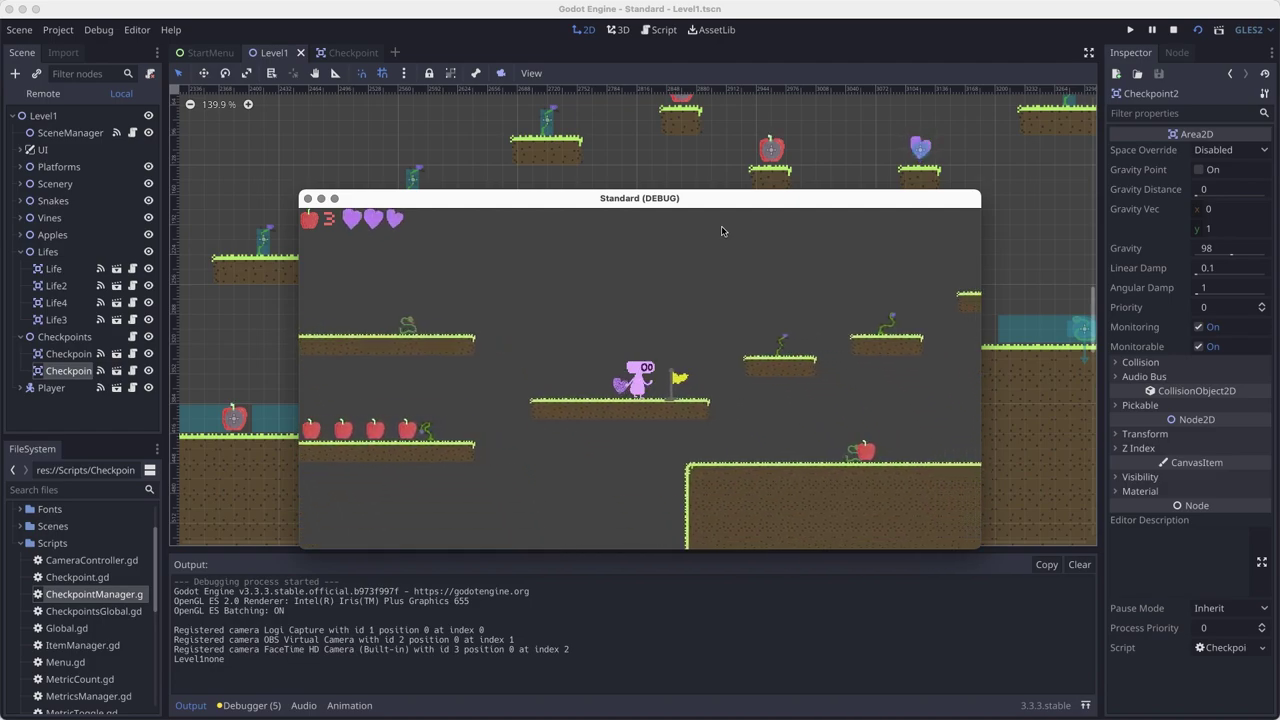
pyautogui.press('Right')
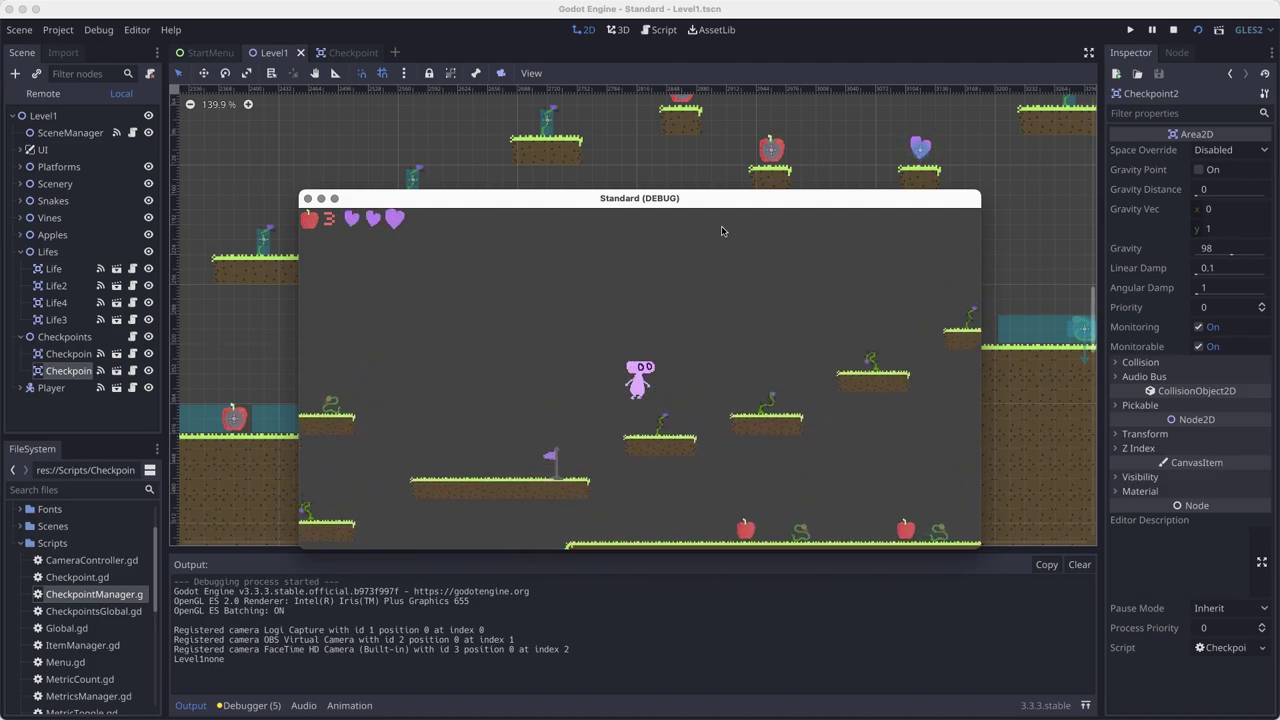
# Step: Play on past the snakes and apples to activate the second checkpoint flag on the raised ground
pyautogui.press('Right')
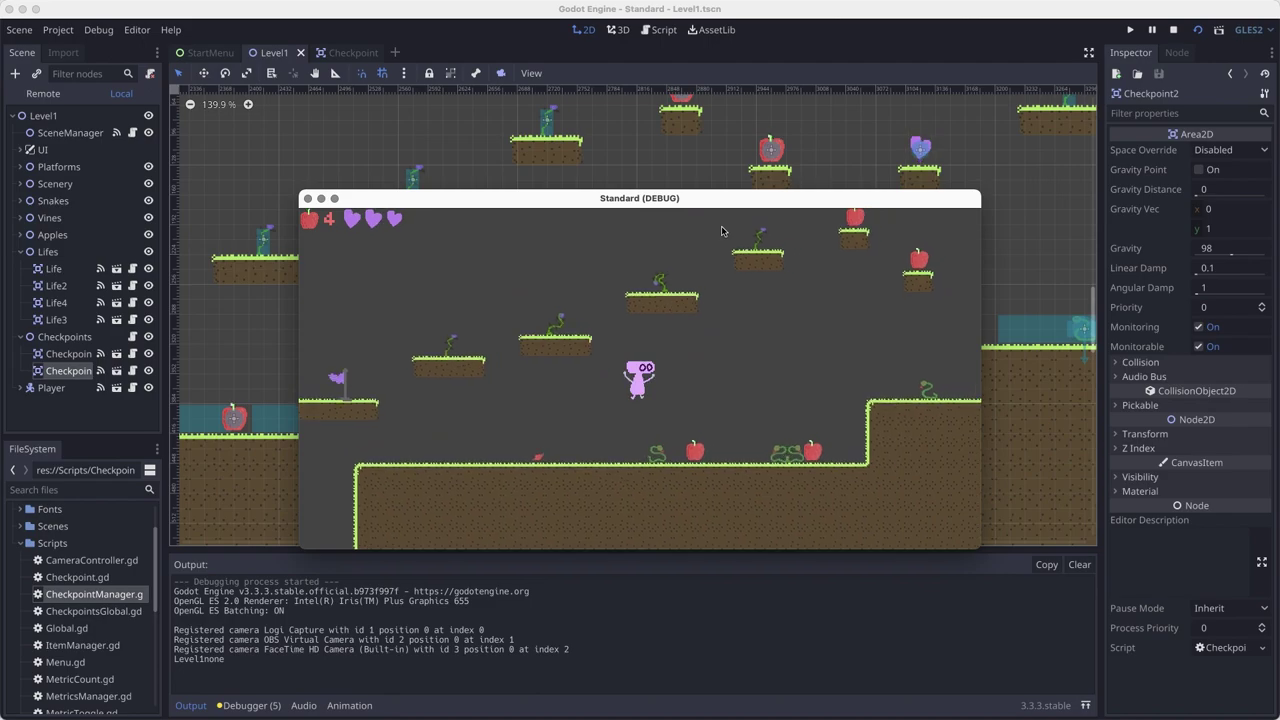
pyautogui.press('Right')
pyautogui.press('Up')
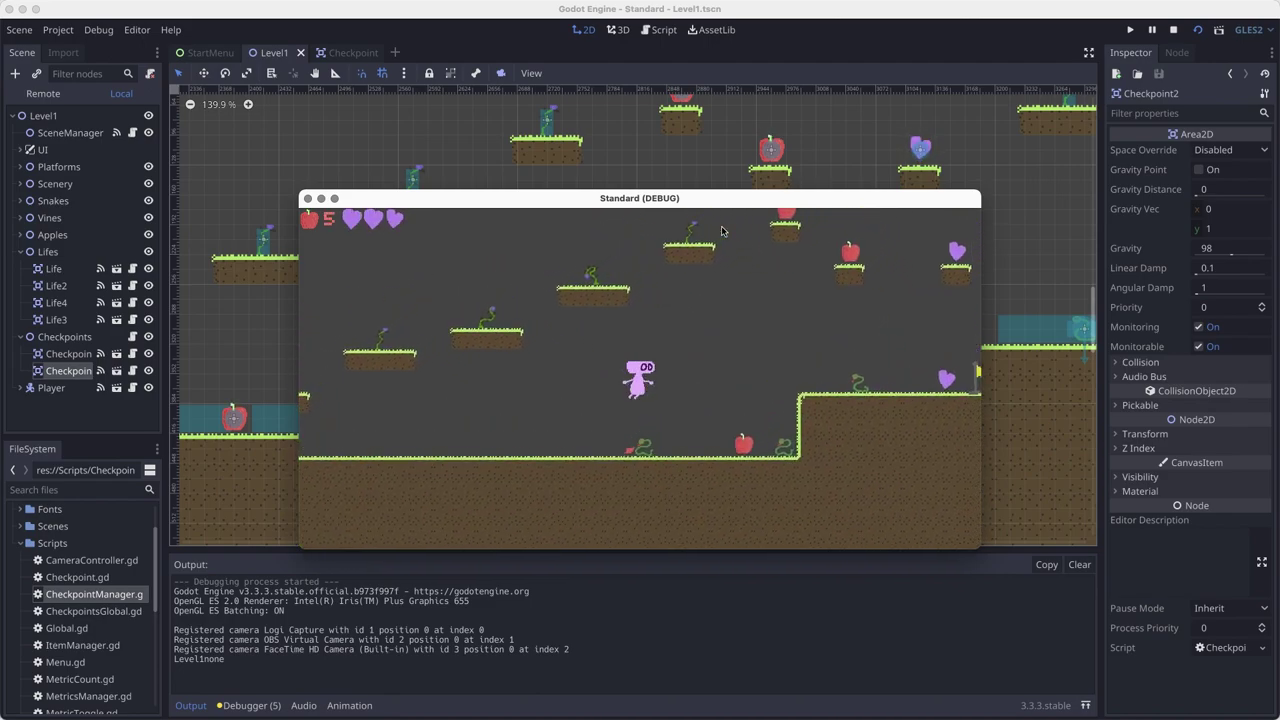
pyautogui.press('Right')
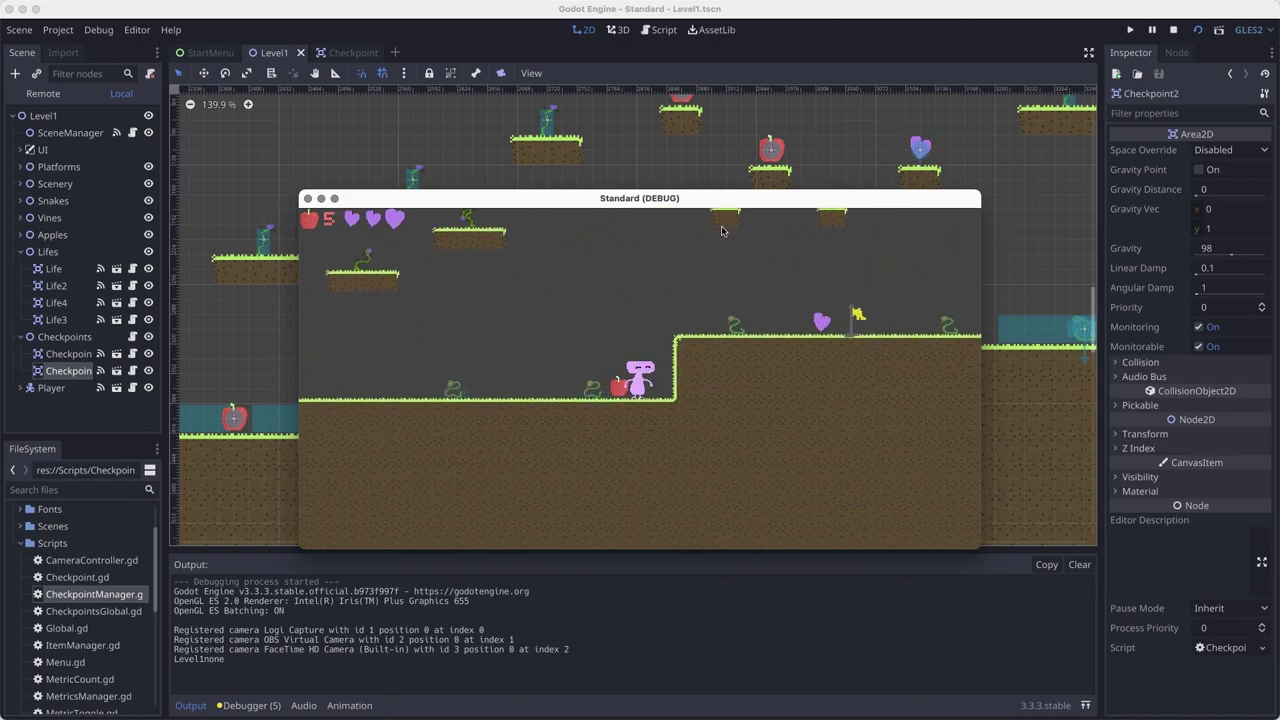
pyautogui.press('Up')
pyautogui.press('Right')
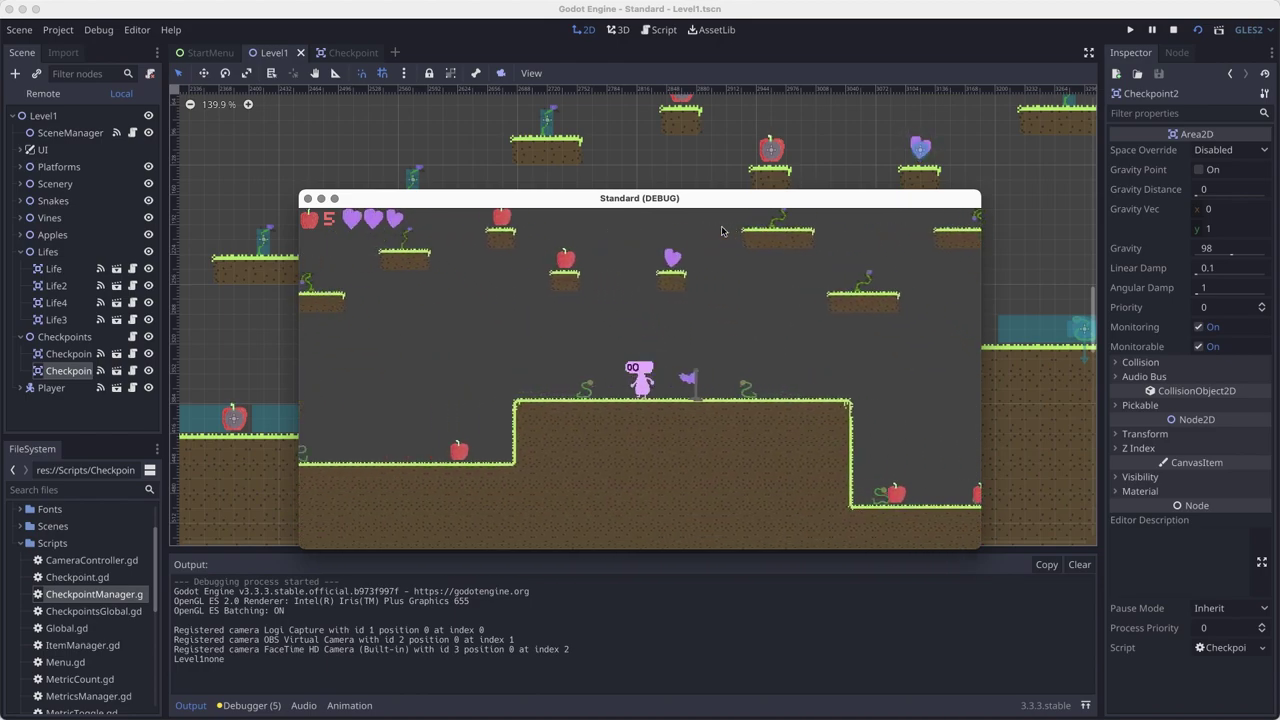
# Step: Lose the remaining lives to the snakes around the second checkpoint and start over from the game-over screen
pyautogui.press('Right')
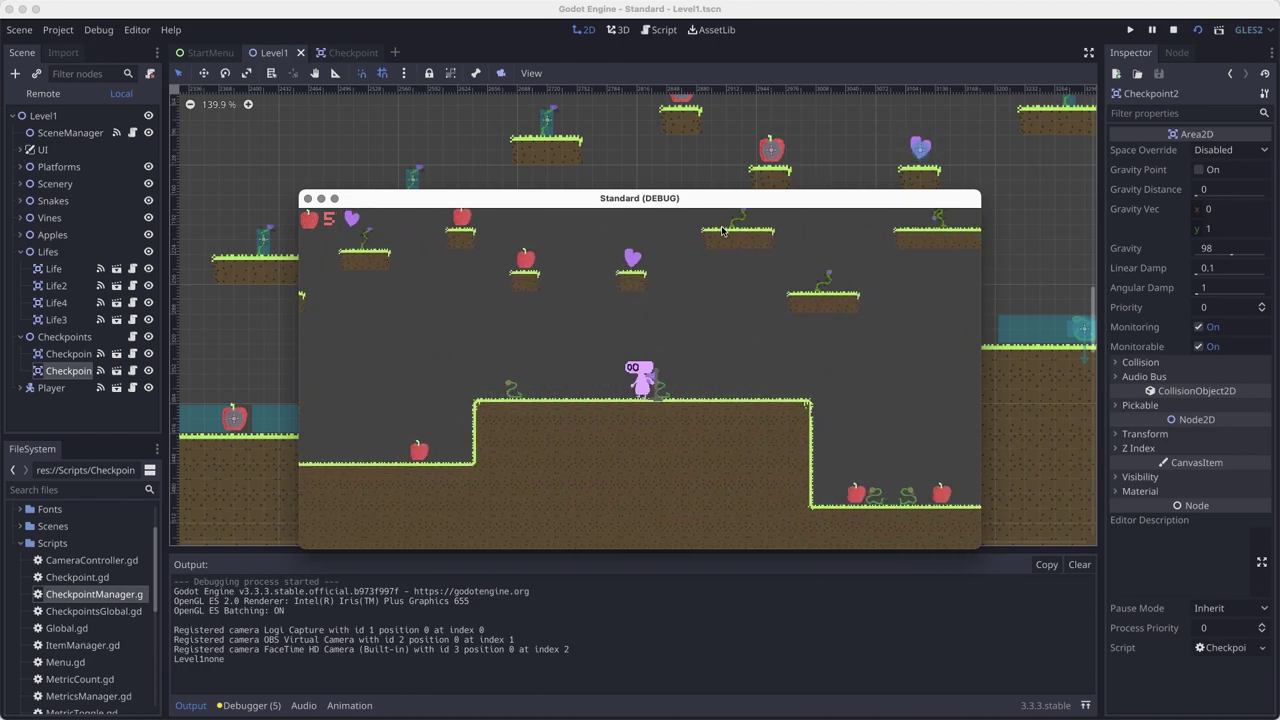
pyautogui.press('Left')
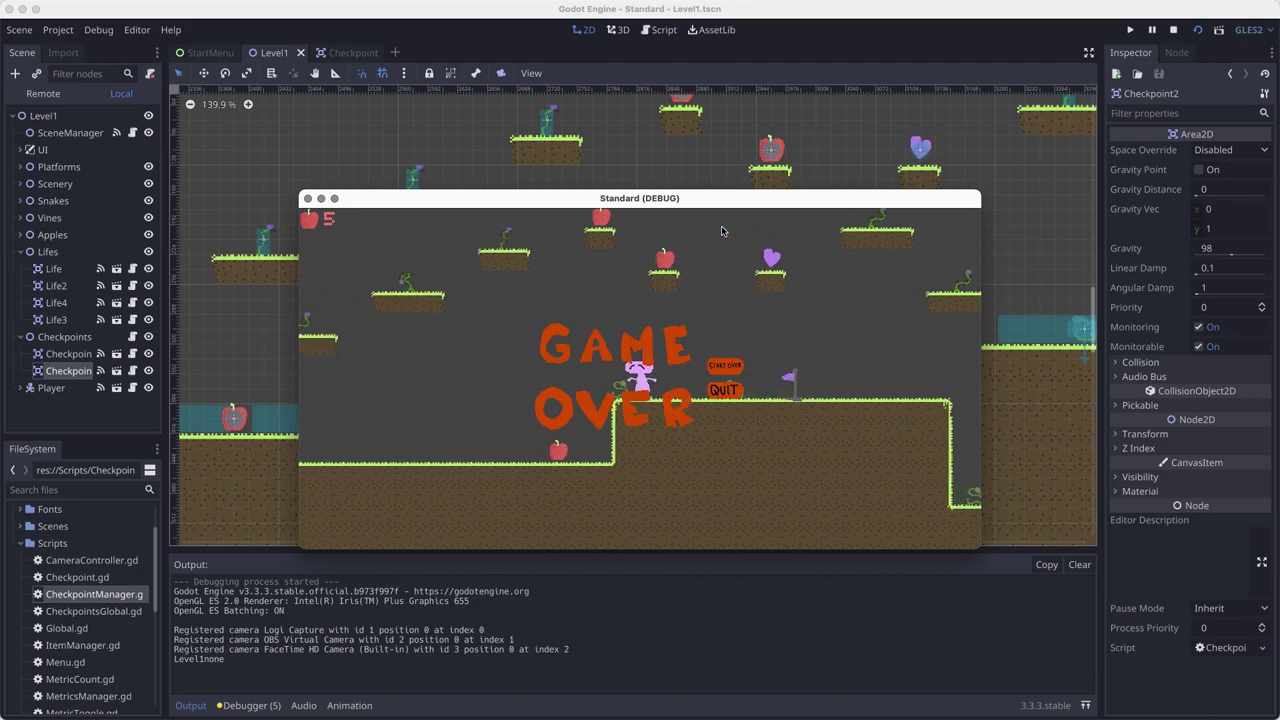
pyautogui.click(733, 365)
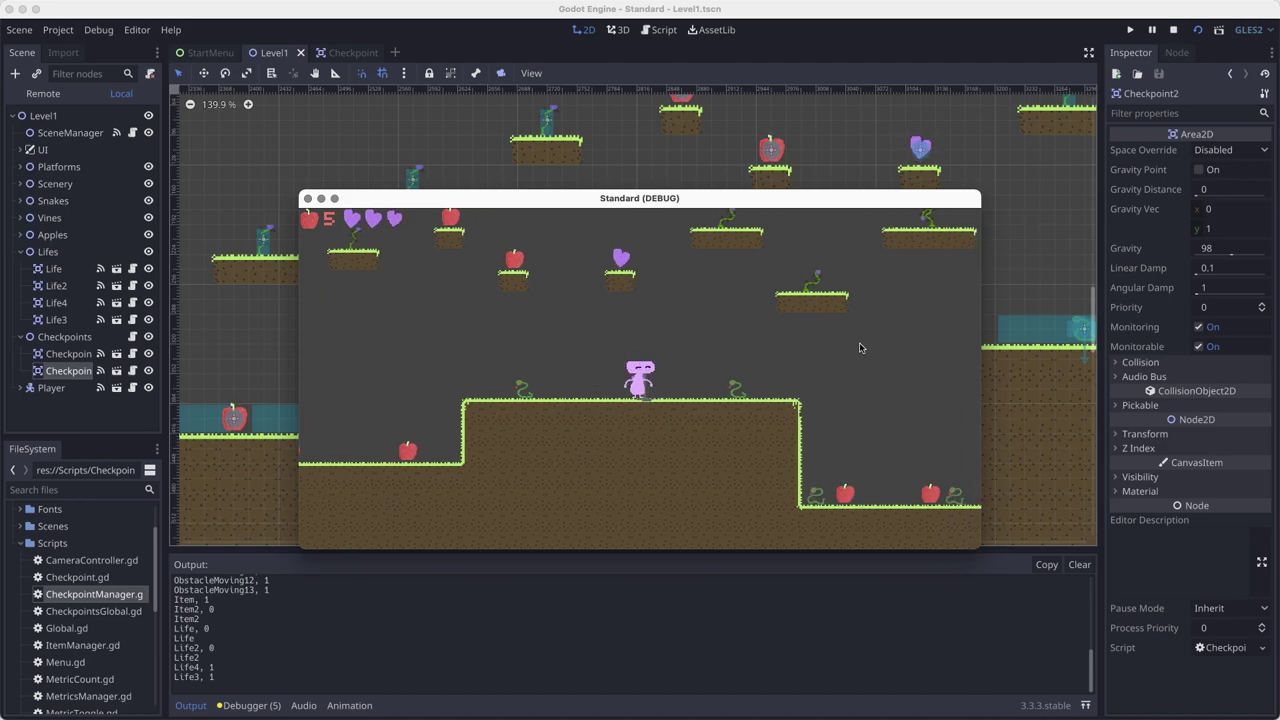
# Step: Play on from the second checkpoint to the lower ground with apples to test the restart, and close the game window
pyautogui.press('Left')
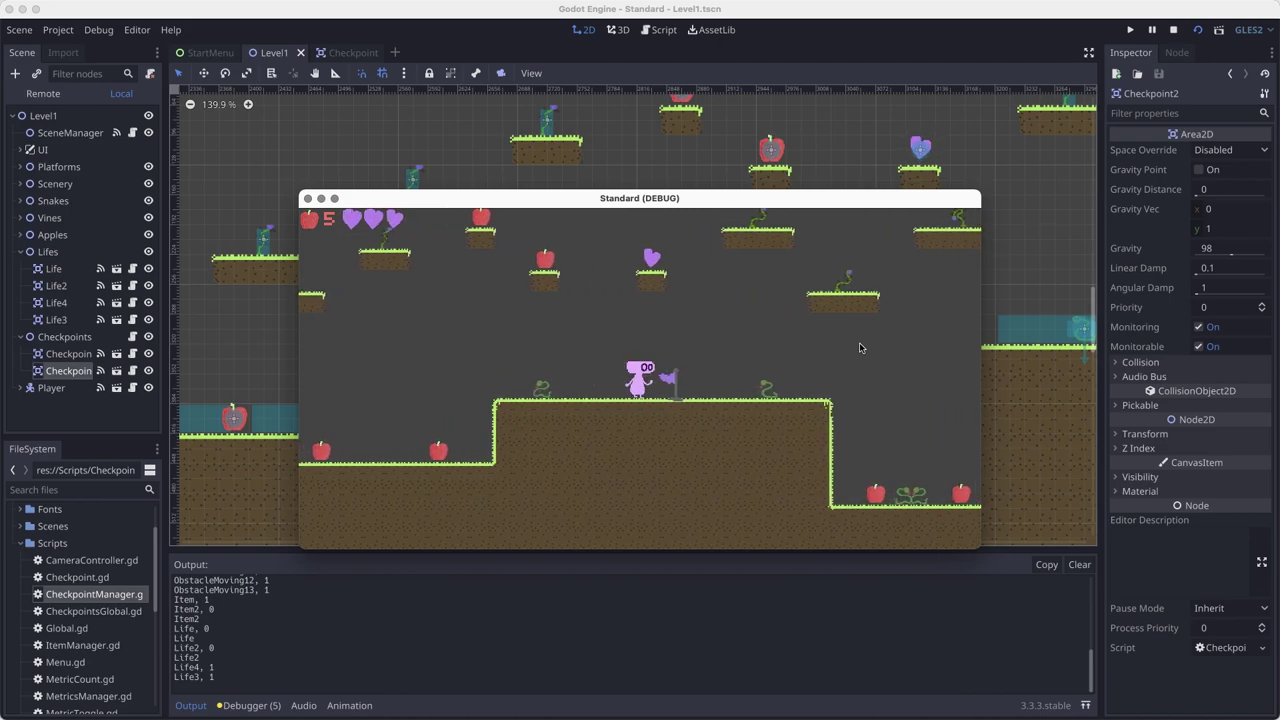
pyautogui.press('Right')
pyautogui.press('Up')
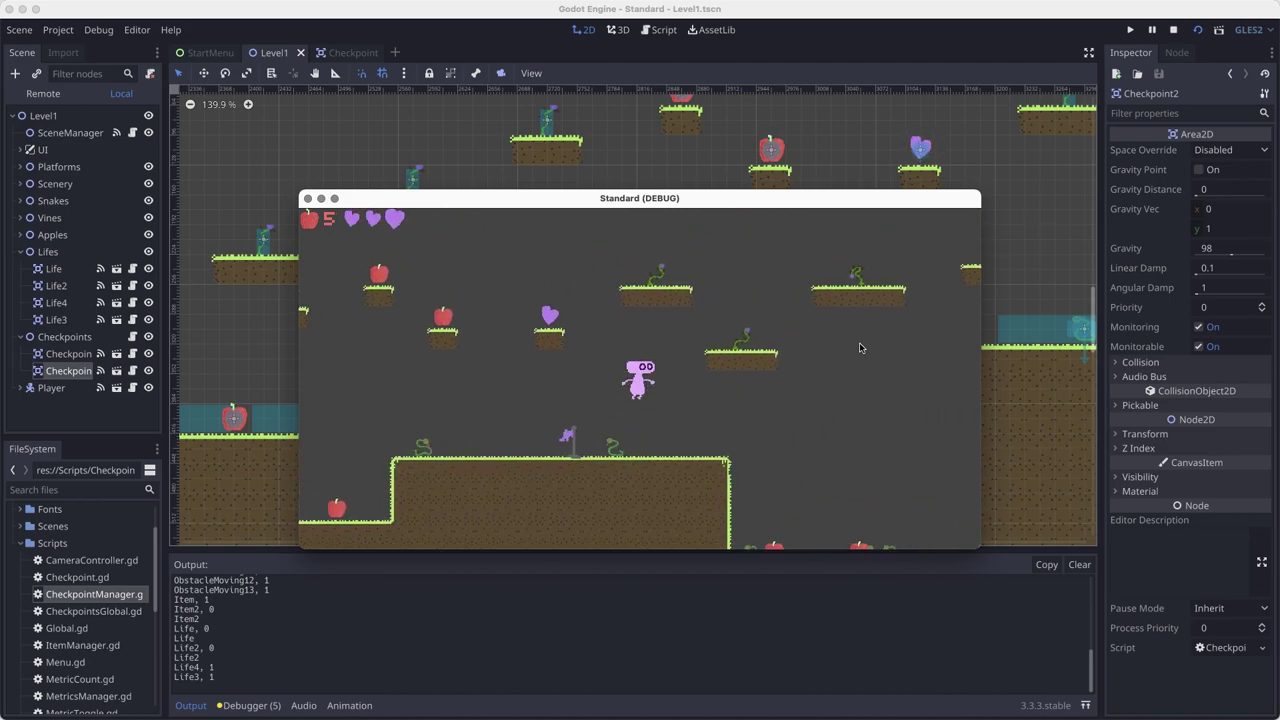
pyautogui.press('Right')
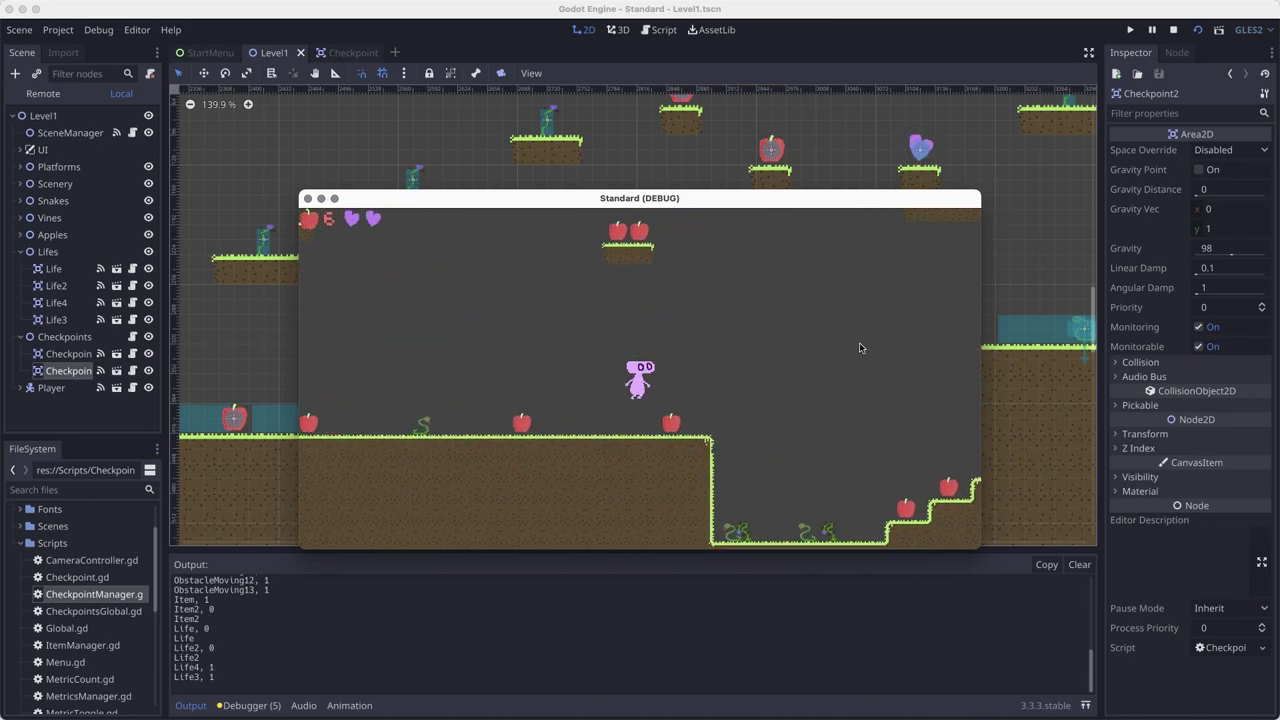
pyautogui.press('Right')
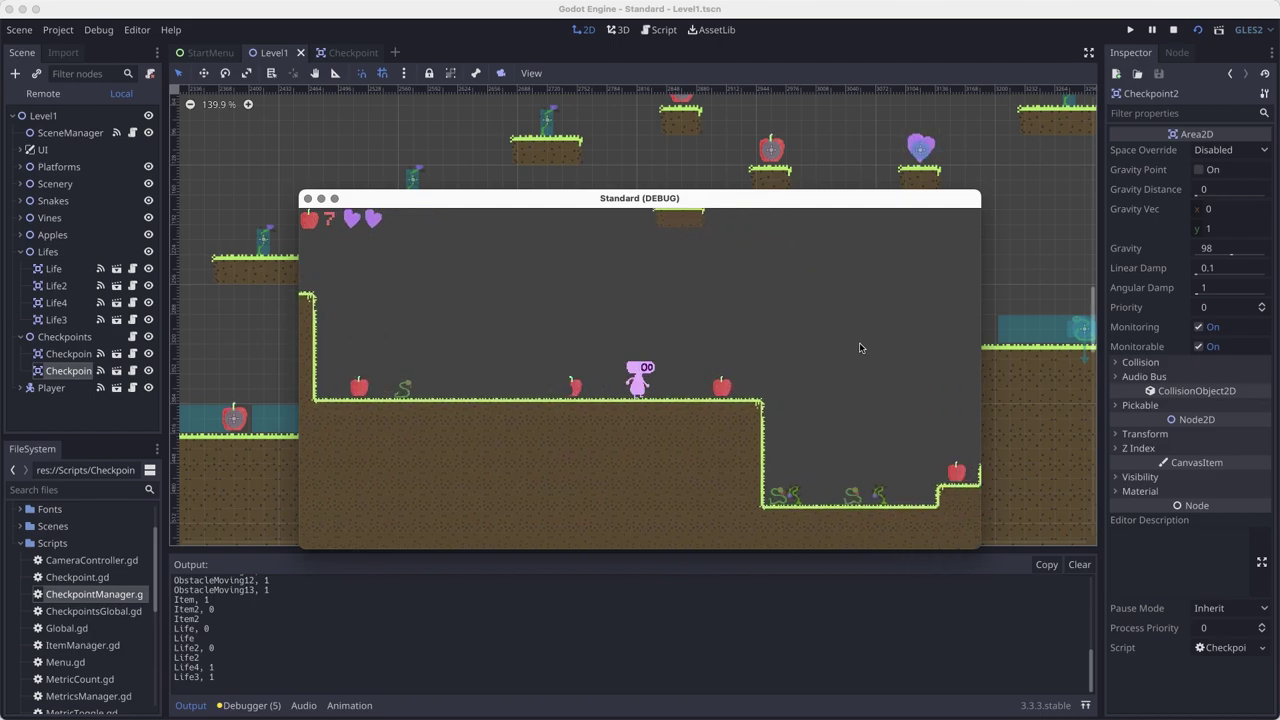
pyautogui.click(308, 198)
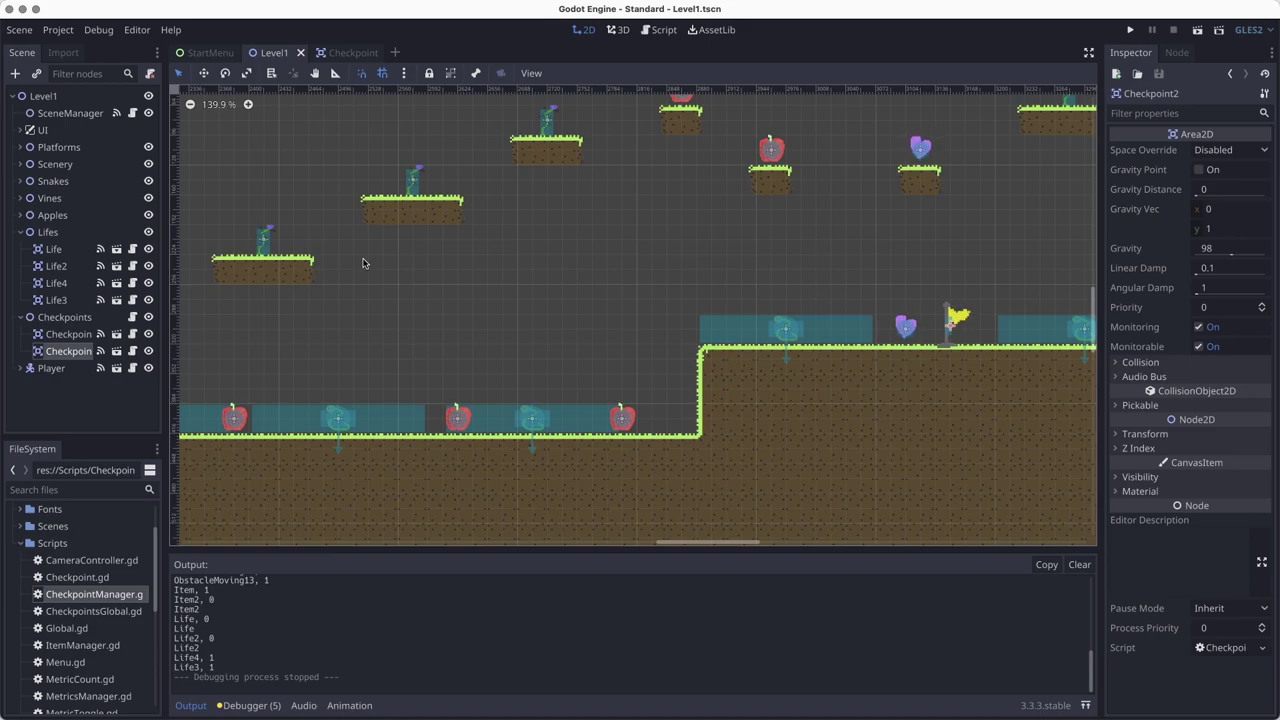
# Step: Collapse the Checkpoints and Lifes groups in the scene tree
pyautogui.scroll(-6, 627, 316)
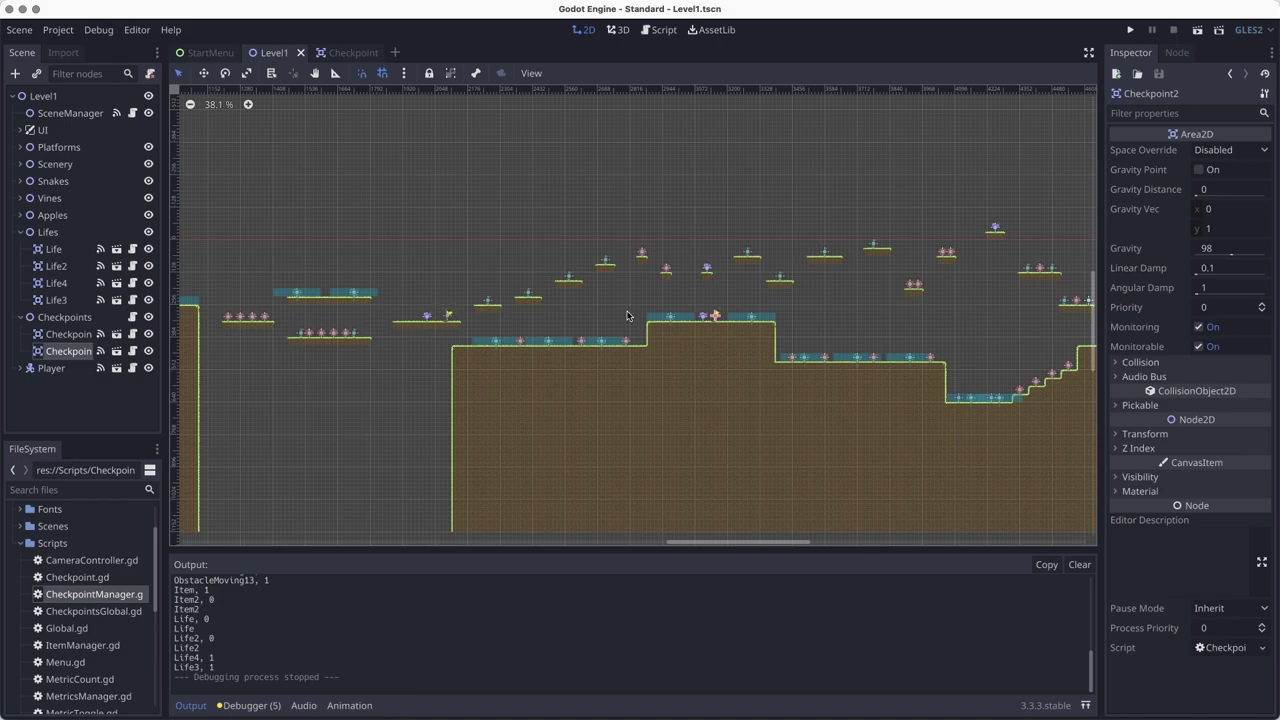
pyautogui.click(22, 318)
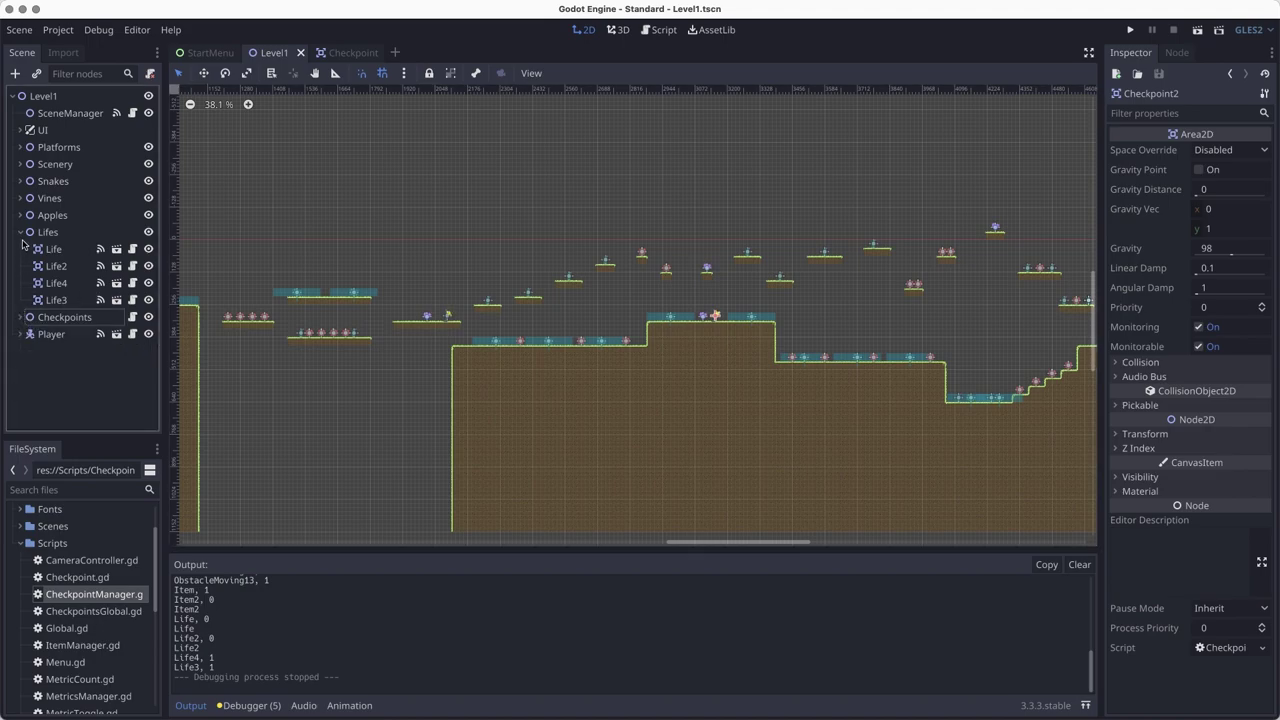
pyautogui.click(21, 232)
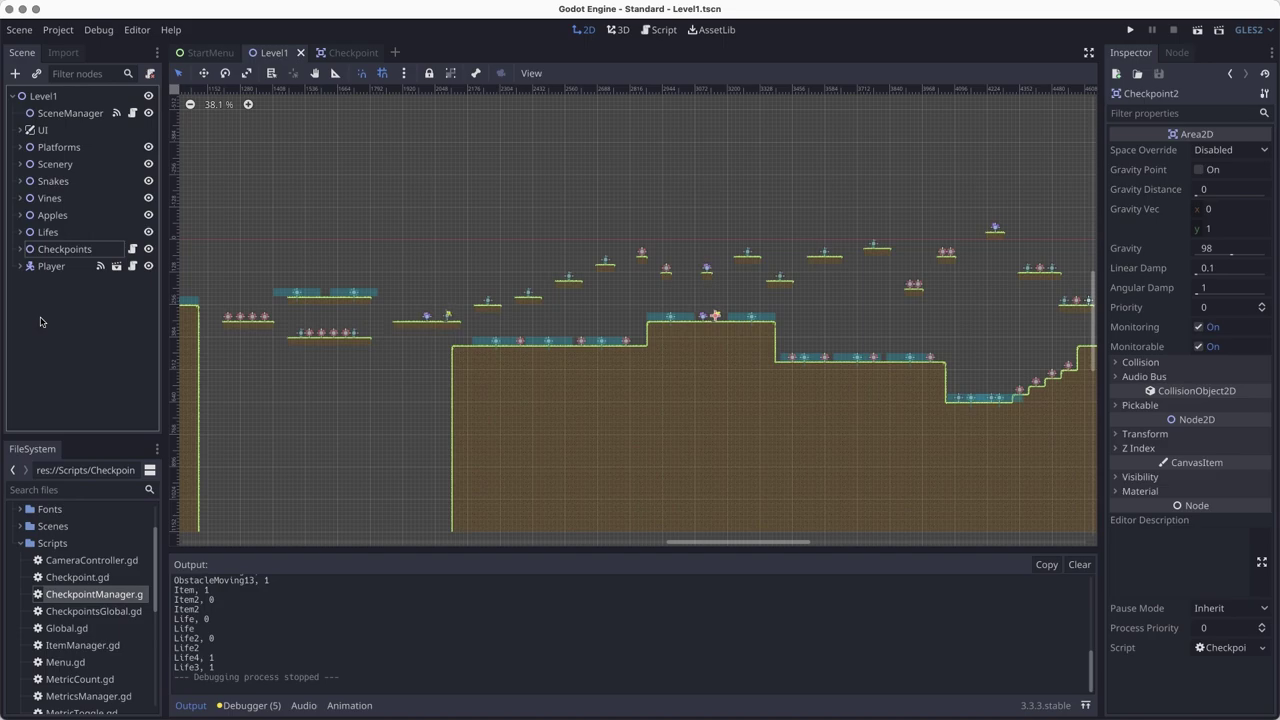
# Step: Examine the level layout from the final stretch of ground back to the player's starting point
pyautogui.scroll(-2, 726, 417)
pyautogui.moveTo(726, 417); pyautogui.dragTo(561, 441, button='middle')
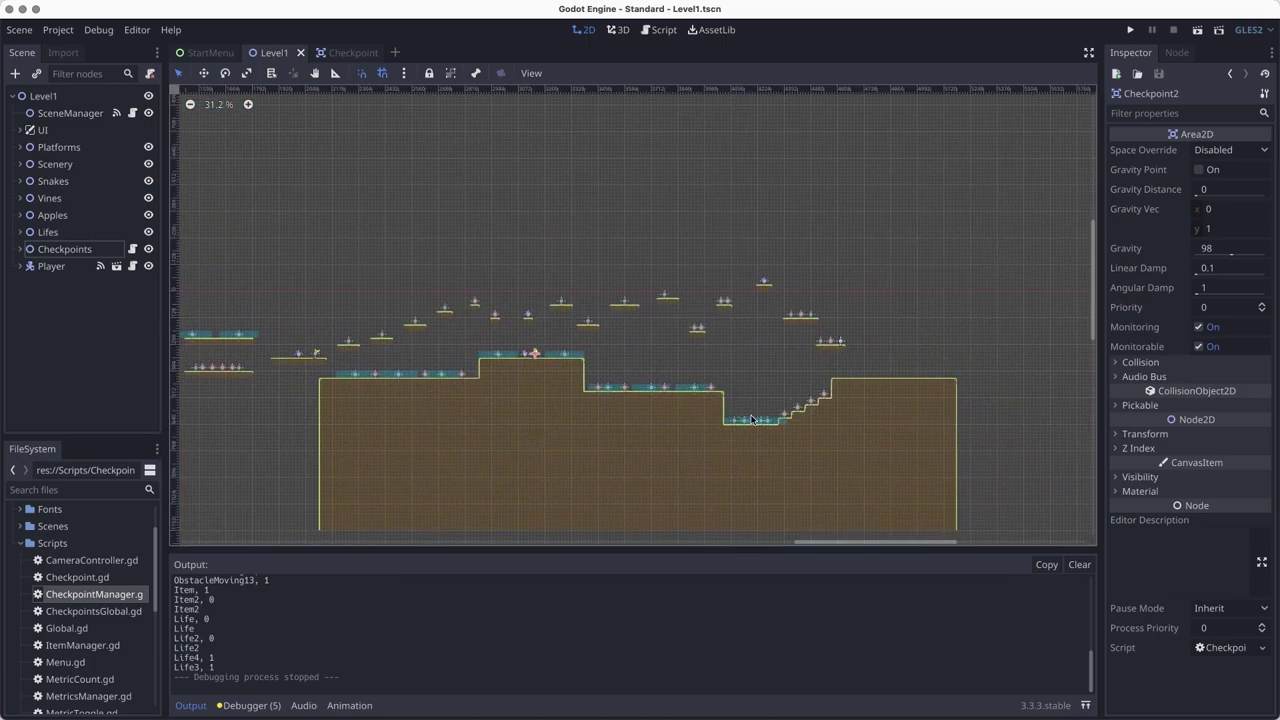
pyautogui.hscroll(-10, 746, 418)
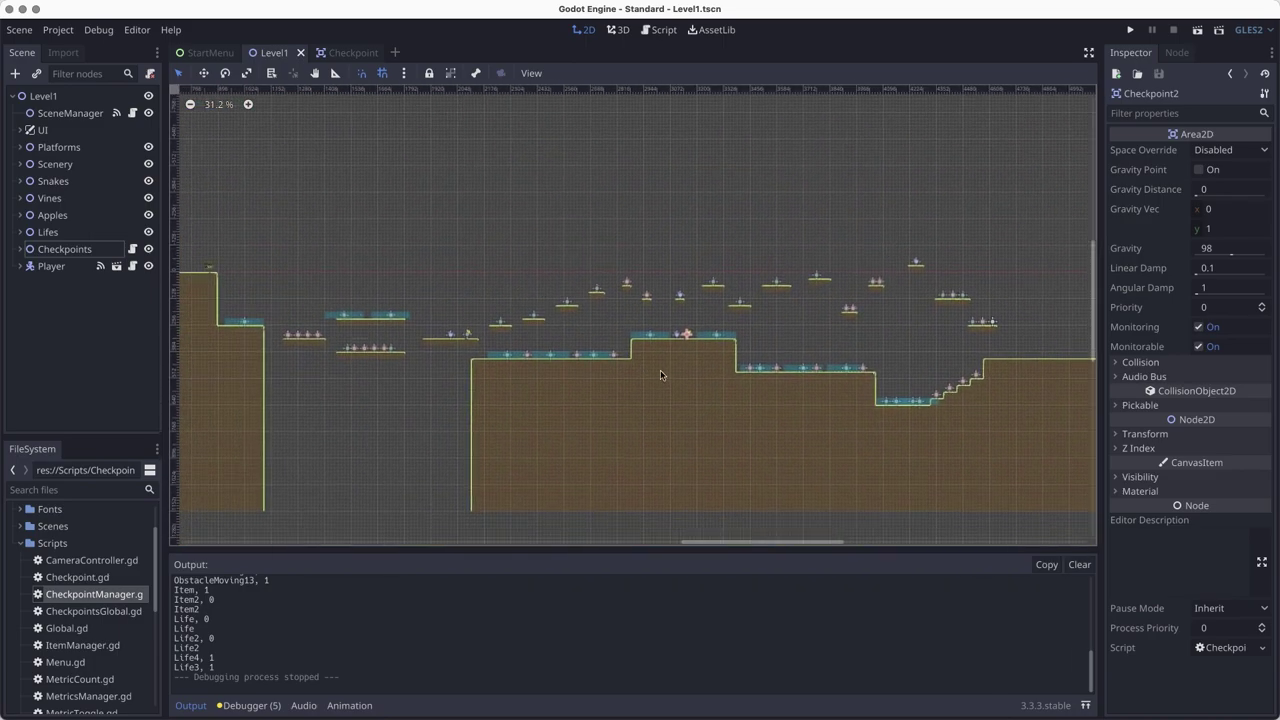
pyautogui.hscroll(14, 951, 393)
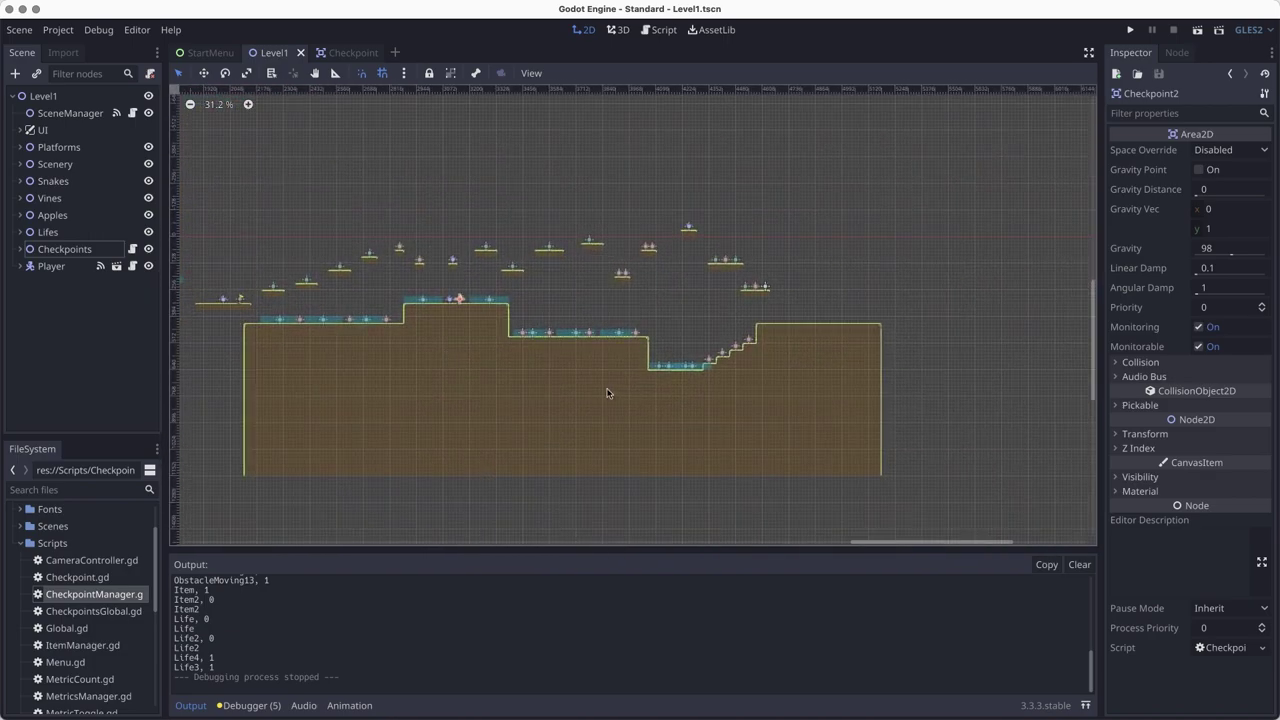
pyautogui.scroll(4, 695, 425)
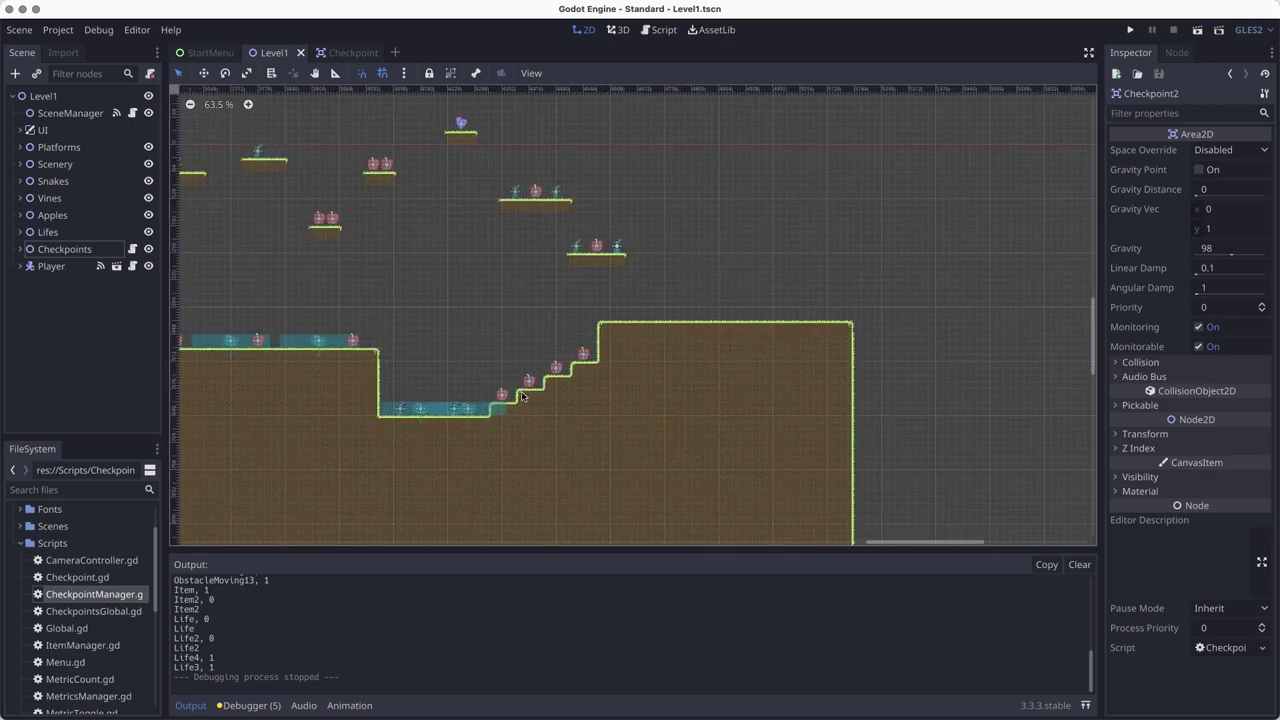
pyautogui.scroll(-3, 331, 431)
pyautogui.scroll(-2, 471, 394)
pyautogui.hscroll(-10, 723, 434)
pyautogui.scroll(2, 597, 419)
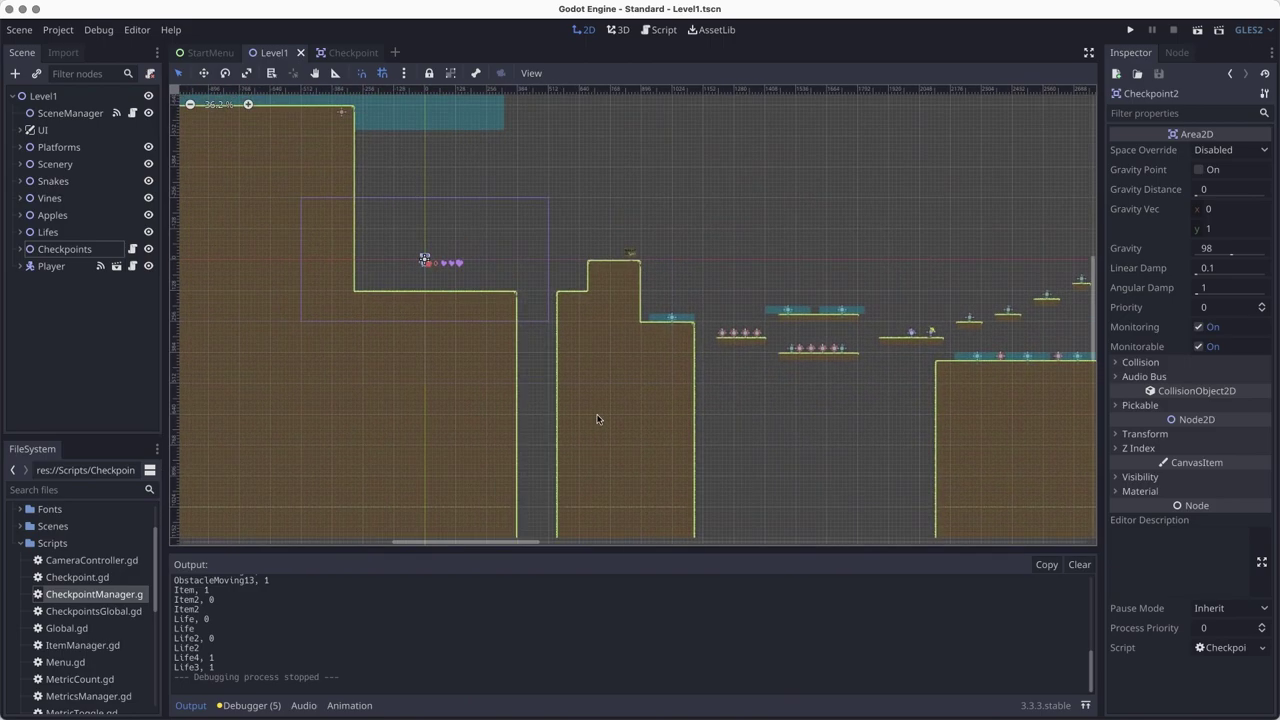
pyautogui.scroll(4, 414, 235)
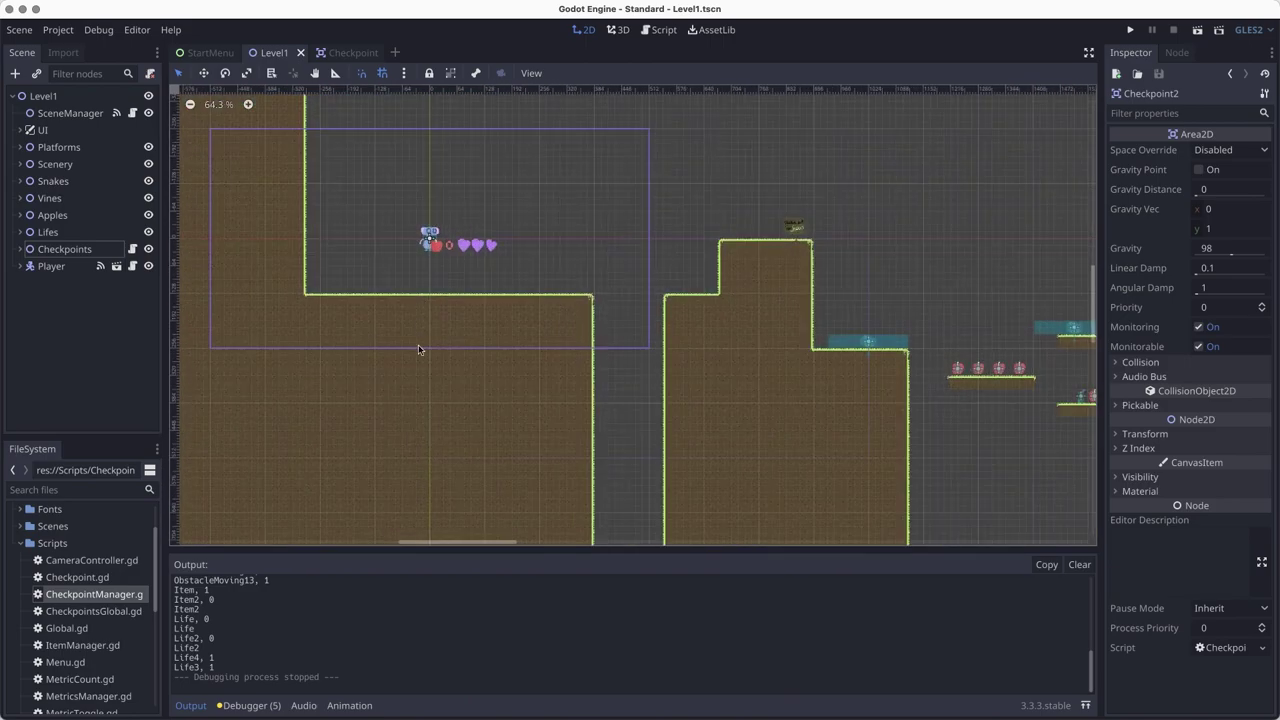
pyautogui.click(52, 266)
pyautogui.moveTo(464, 299); pyautogui.dragTo(986, 294)
pyautogui.press('super+z')
# Step: Move the Player from the starting area over to the first raised ground, at about (605, 16)
pyautogui.click(52, 266)
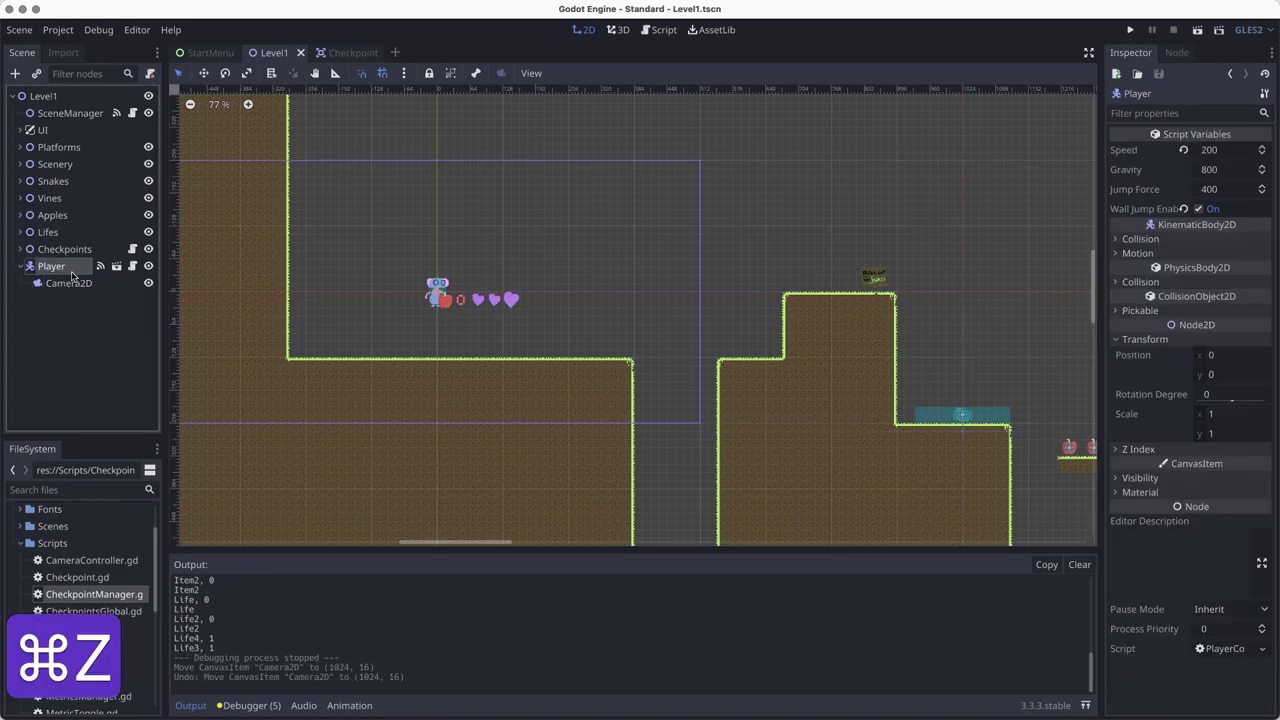
pyautogui.moveTo(440, 292); pyautogui.dragTo(745, 303)
pyautogui.hscroll(8, 482, 347)
pyautogui.scroll(-2, 482, 347)
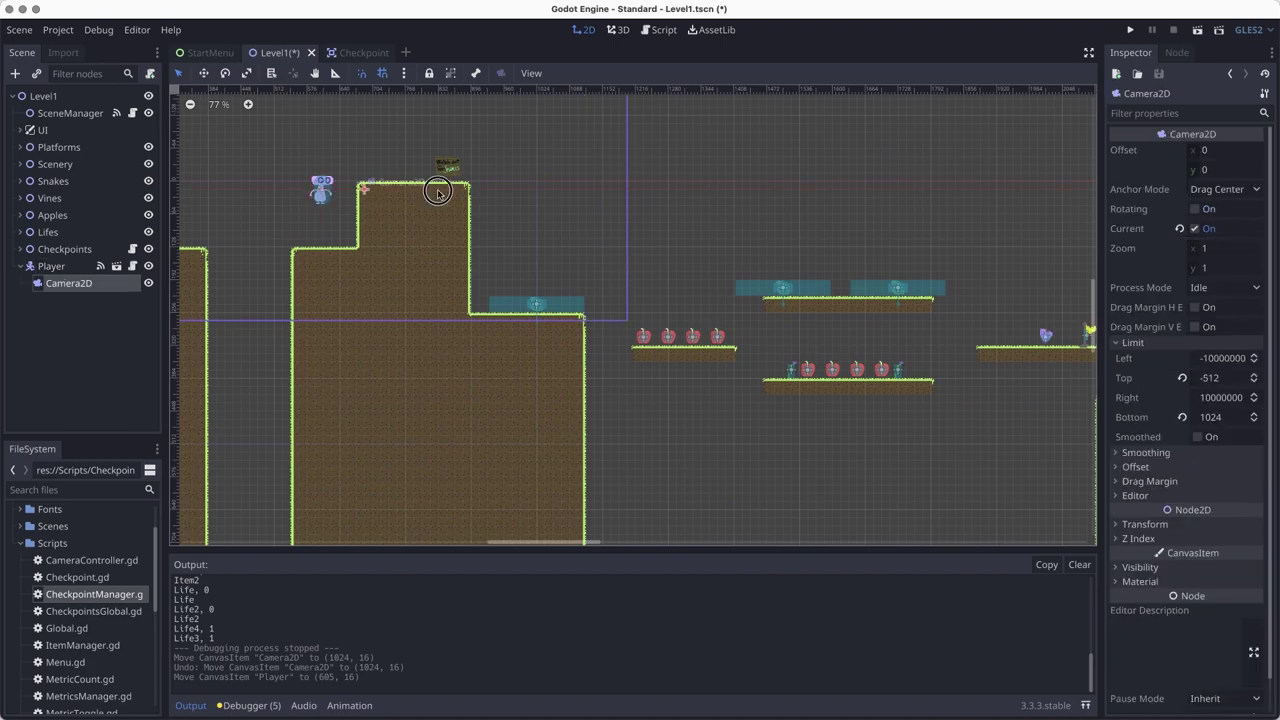
pyautogui.moveTo(437, 194); pyautogui.dragTo(830, 196)
pyautogui.press('super+z')
pyautogui.click(322, 190)
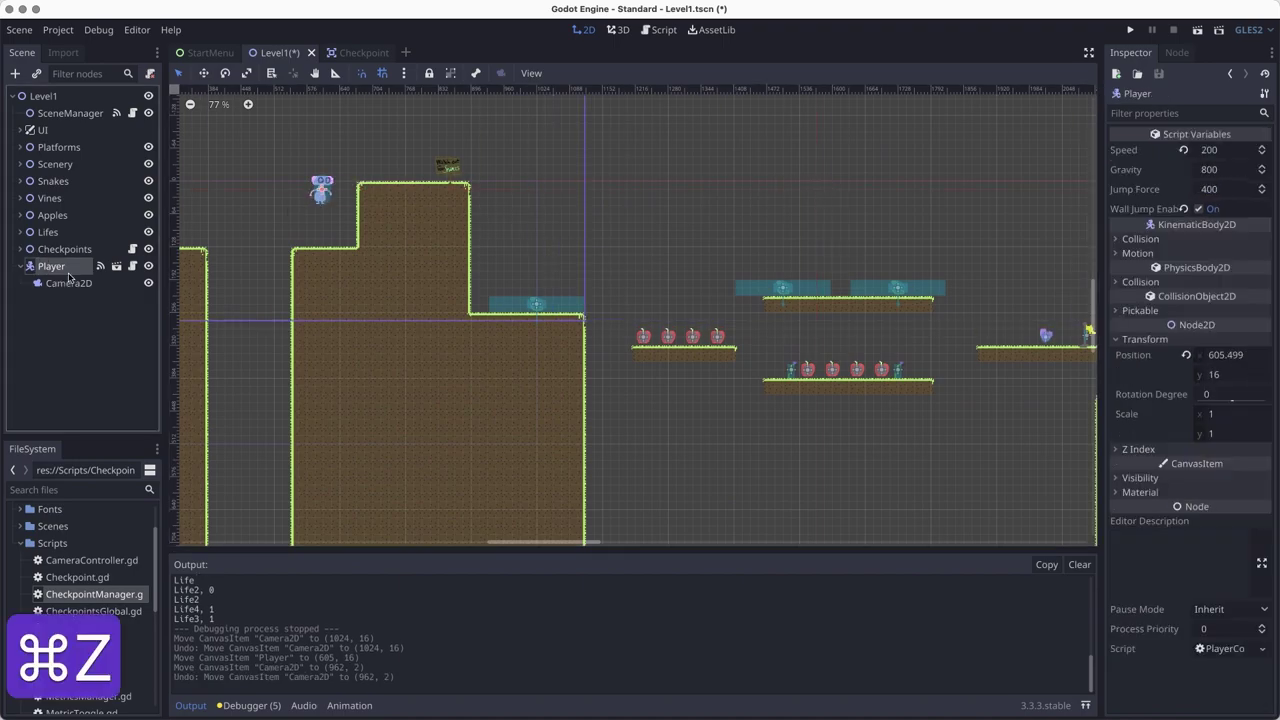
# Step: Lock the Player's Camera2D node and group it so that it cannot be moved by accident
pyautogui.click(108, 283)
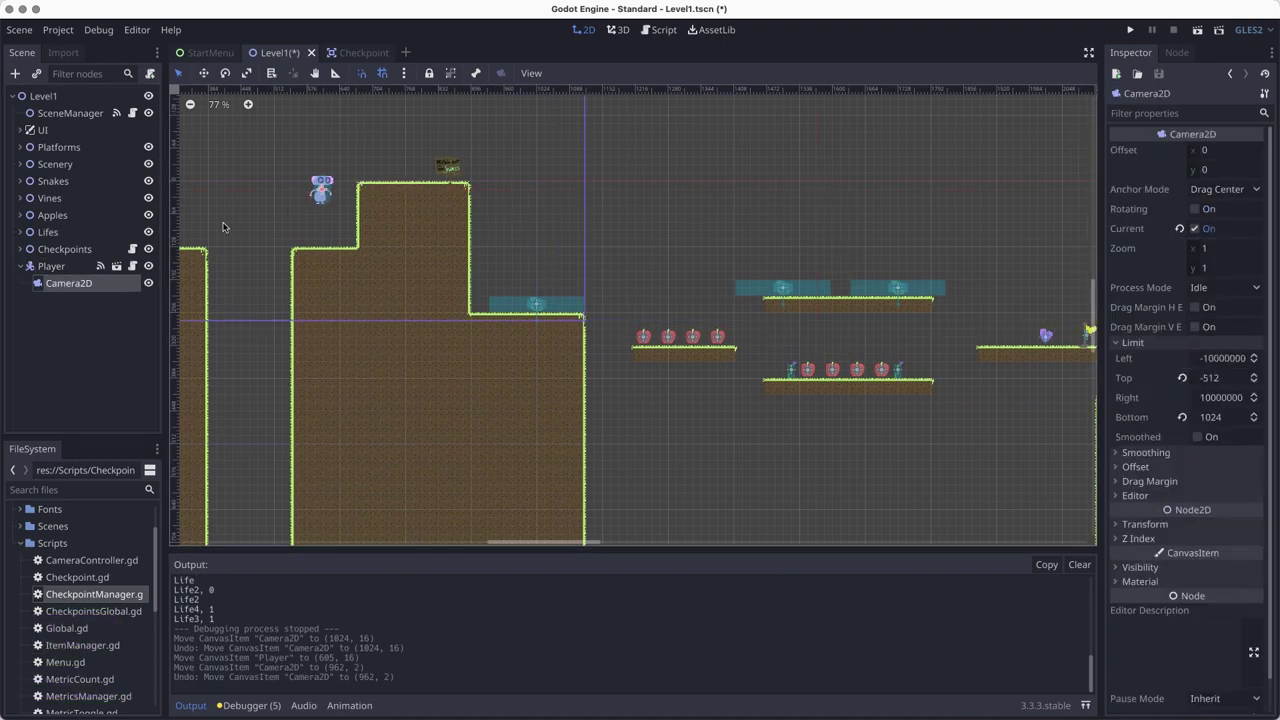
pyautogui.click(428, 73)
pyautogui.click(450, 73)
# Step: Move the Player along the level to (4256, -112), above the small platform with the heart, and save the scene
pyautogui.click(68, 268)
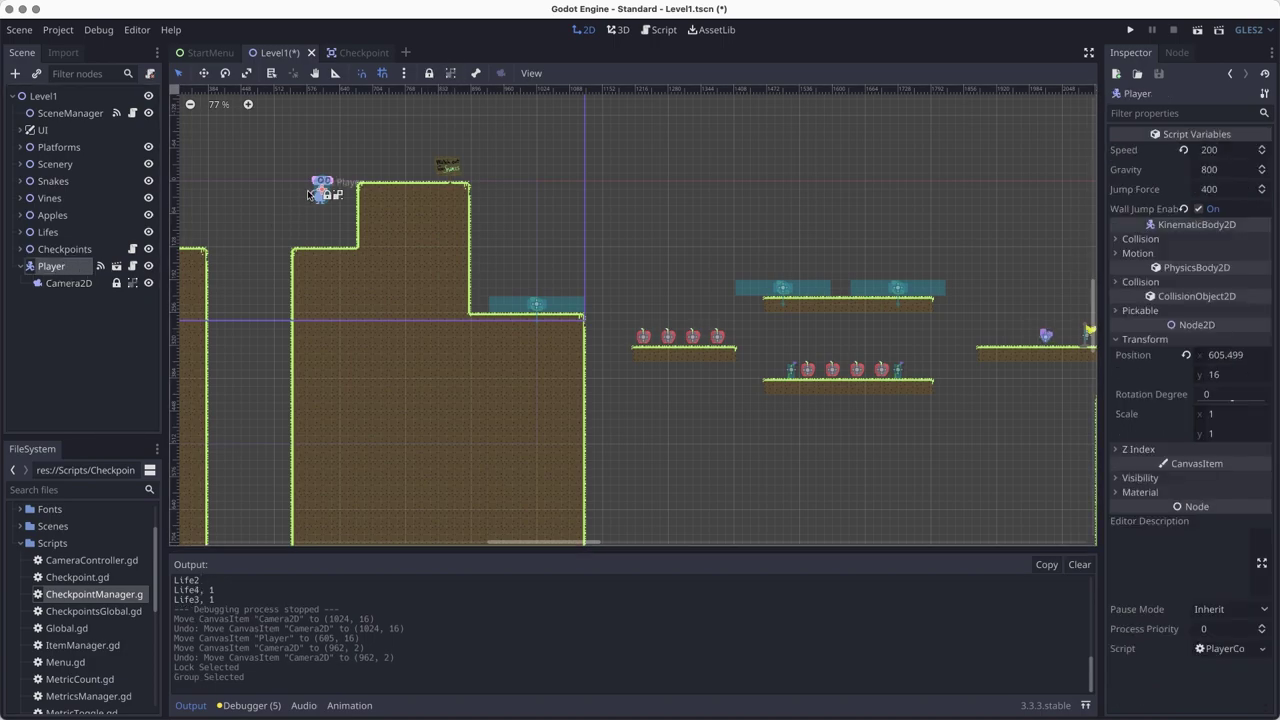
pyautogui.moveTo(322, 190); pyautogui.dragTo(910, 195)
pyautogui.scroll(-3, 494, 246)
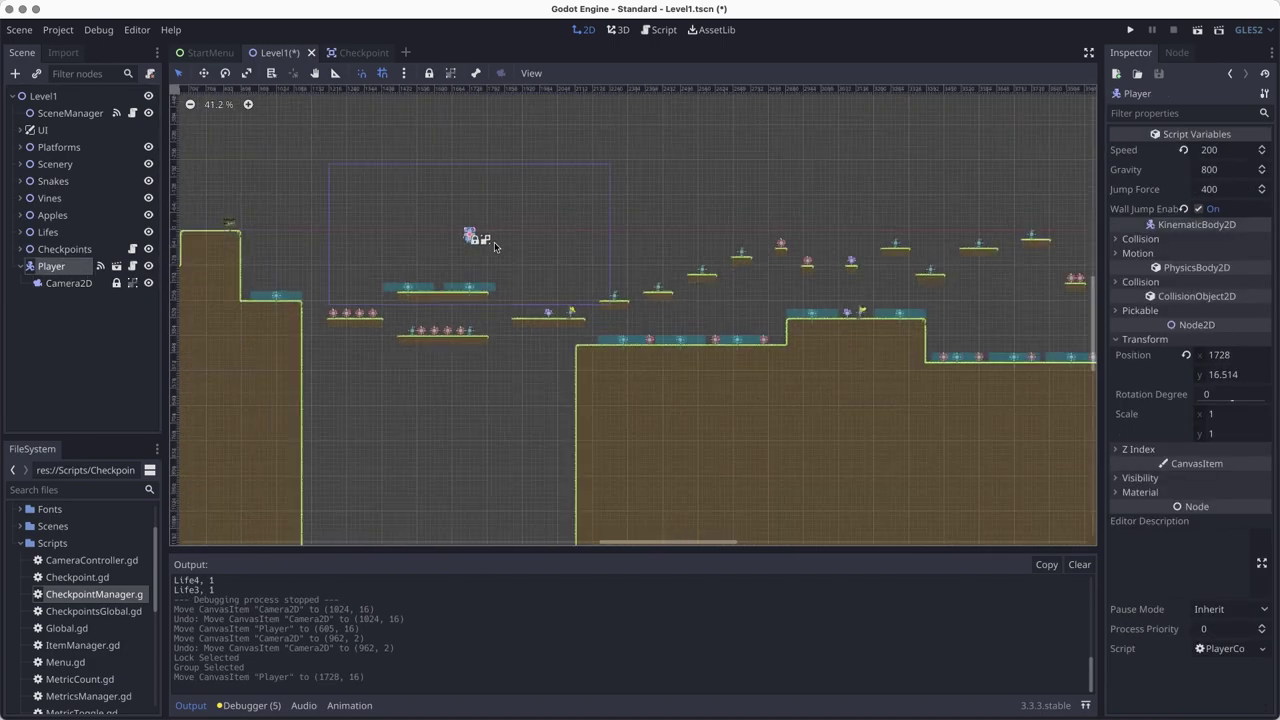
pyautogui.moveTo(500, 251); pyautogui.dragTo(355, 285, button='middle')
pyautogui.moveTo(316, 277); pyautogui.dragTo(903, 219)
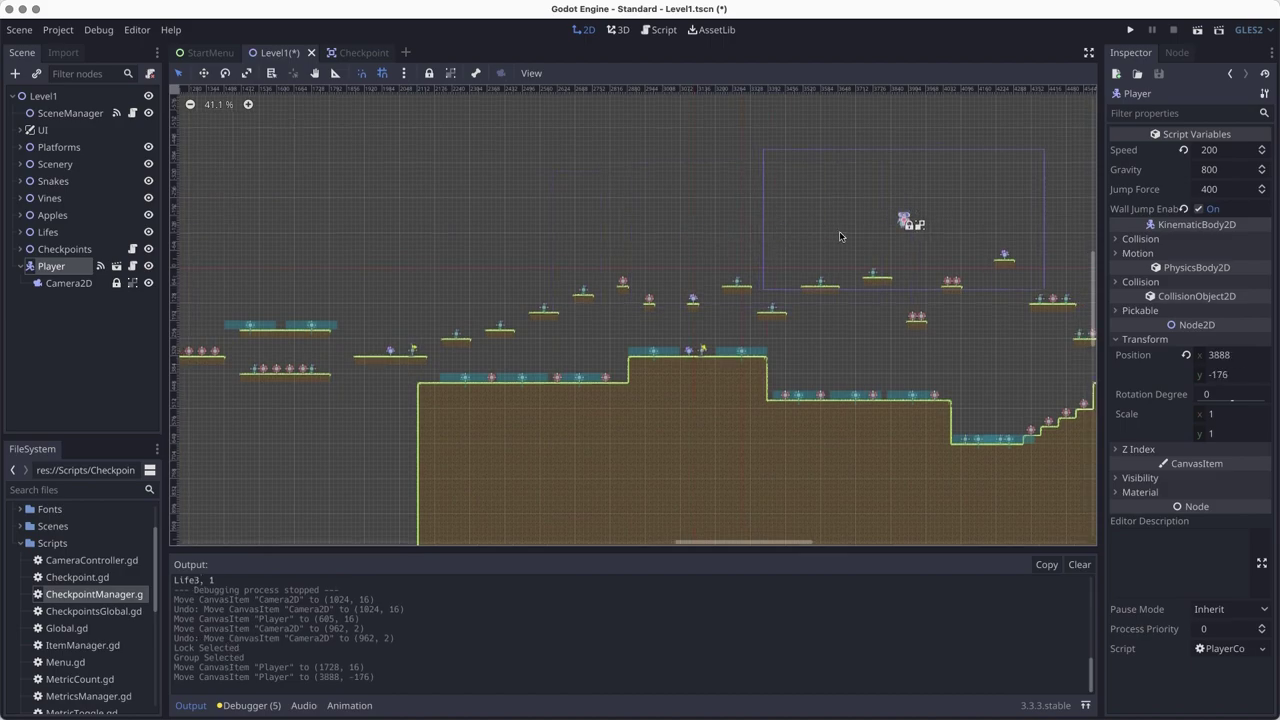
pyautogui.moveTo(903, 219); pyautogui.dragTo(338, 243, button='middle')
pyautogui.moveTo(342, 241); pyautogui.dragTo(442, 256)
pyautogui.scroll(6, 477, 236)
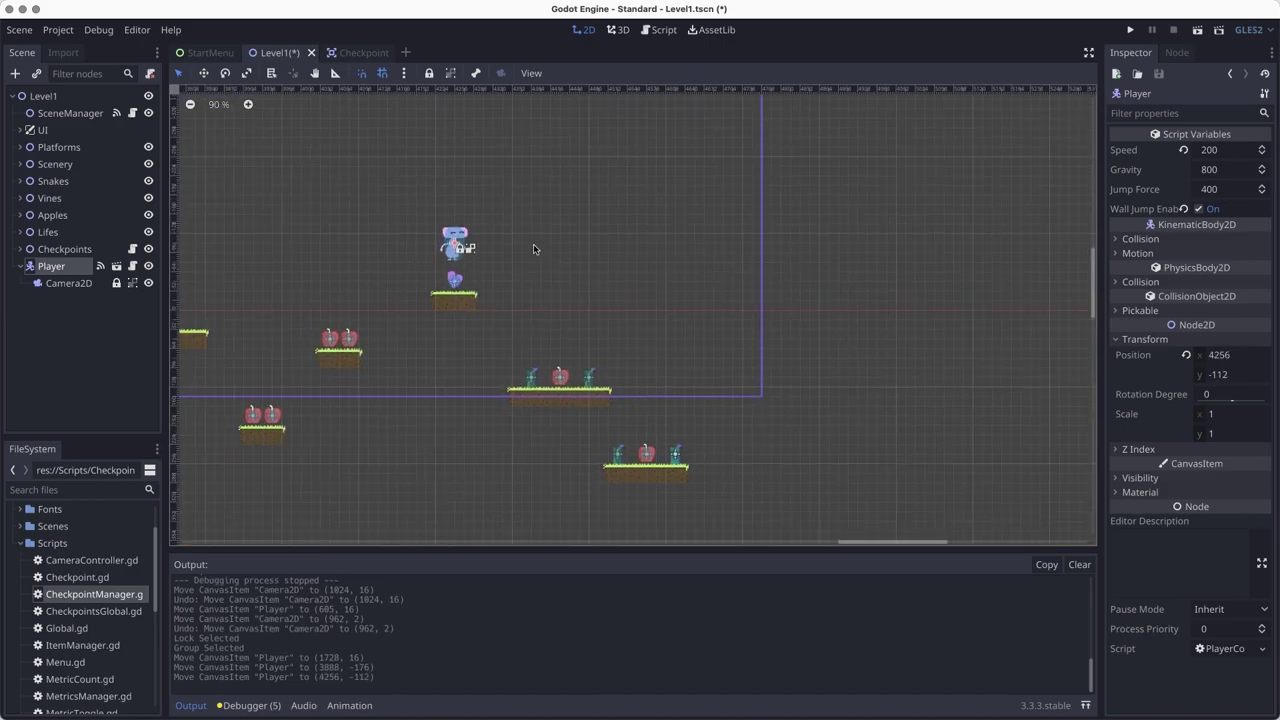
pyautogui.scroll(-3, 571, 286)
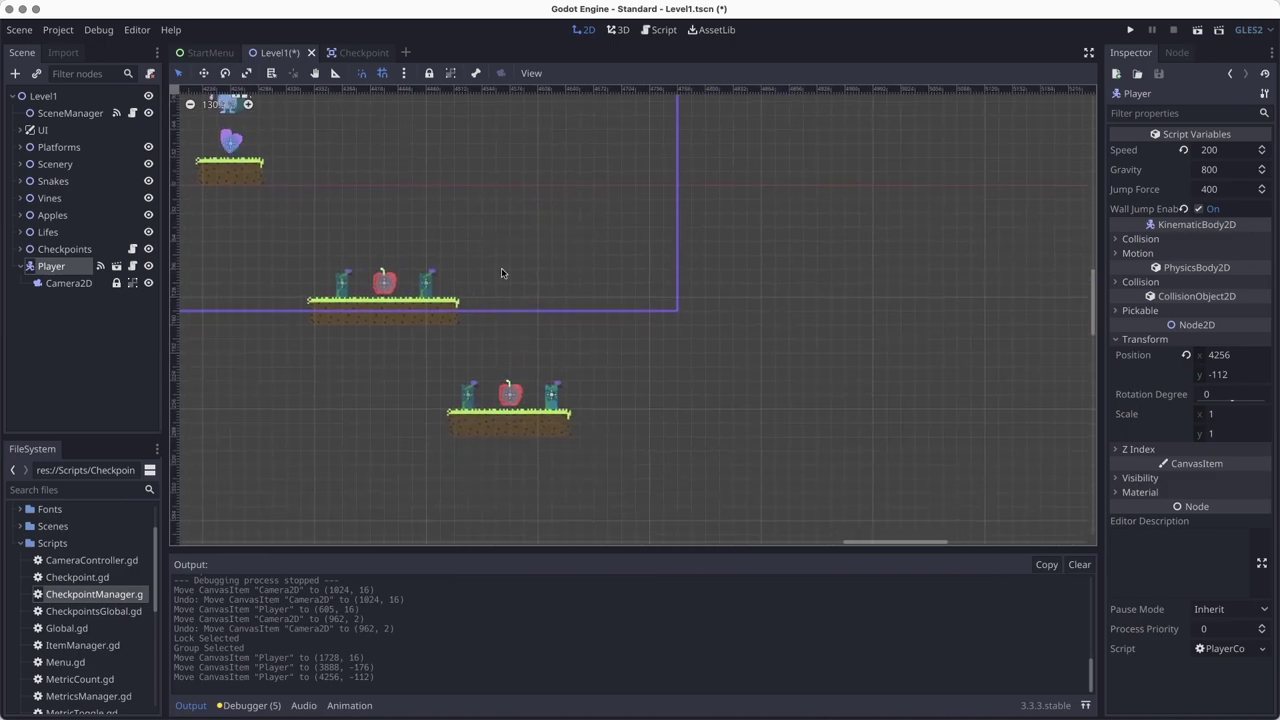
pyautogui.scroll(-3, 805, 395)
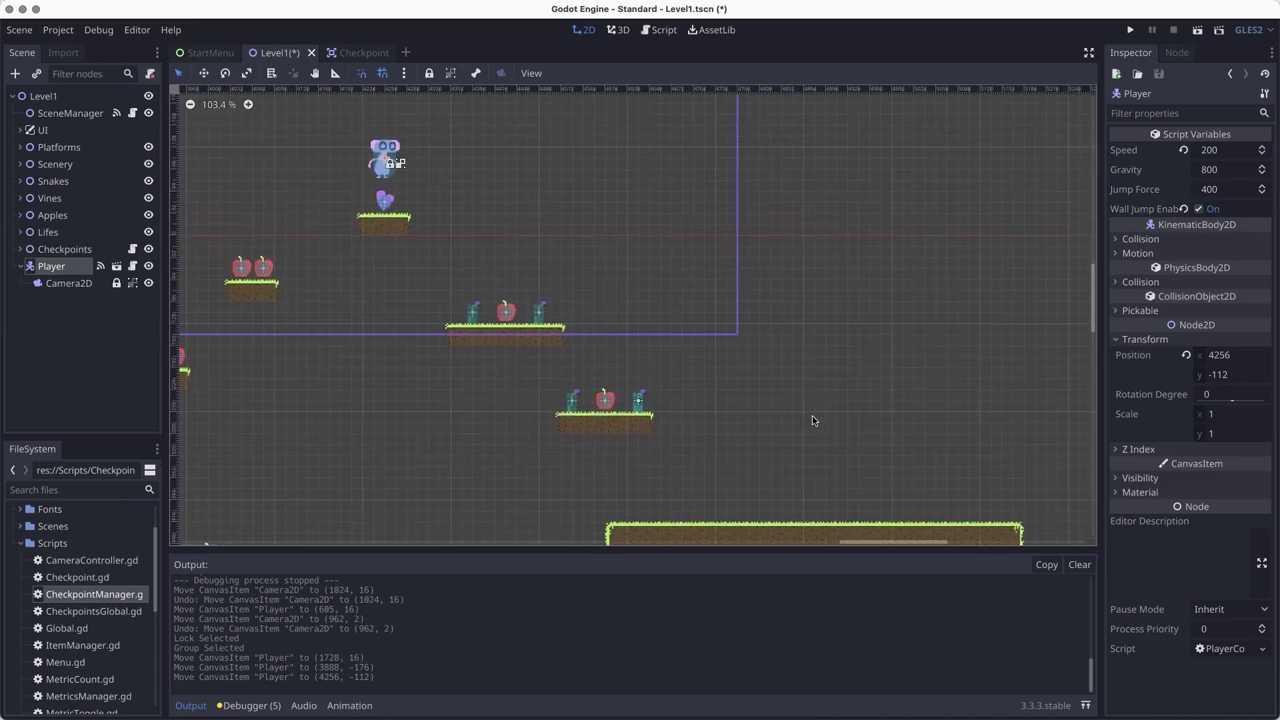
pyautogui.press('super+s')
pyautogui.hscroll(3, 630, 330)
pyautogui.scroll(-2, 630, 330)
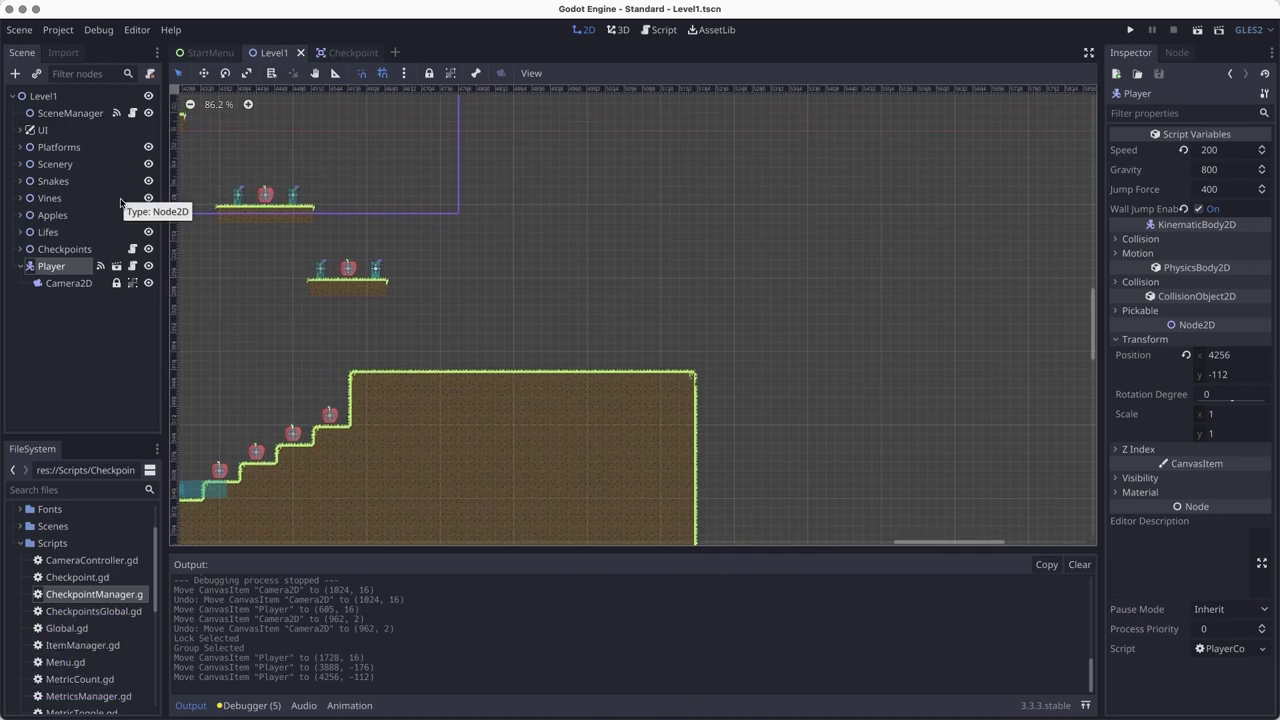
pyautogui.hscroll(-3, 525, 306)
pyautogui.scroll(2, 525, 306)
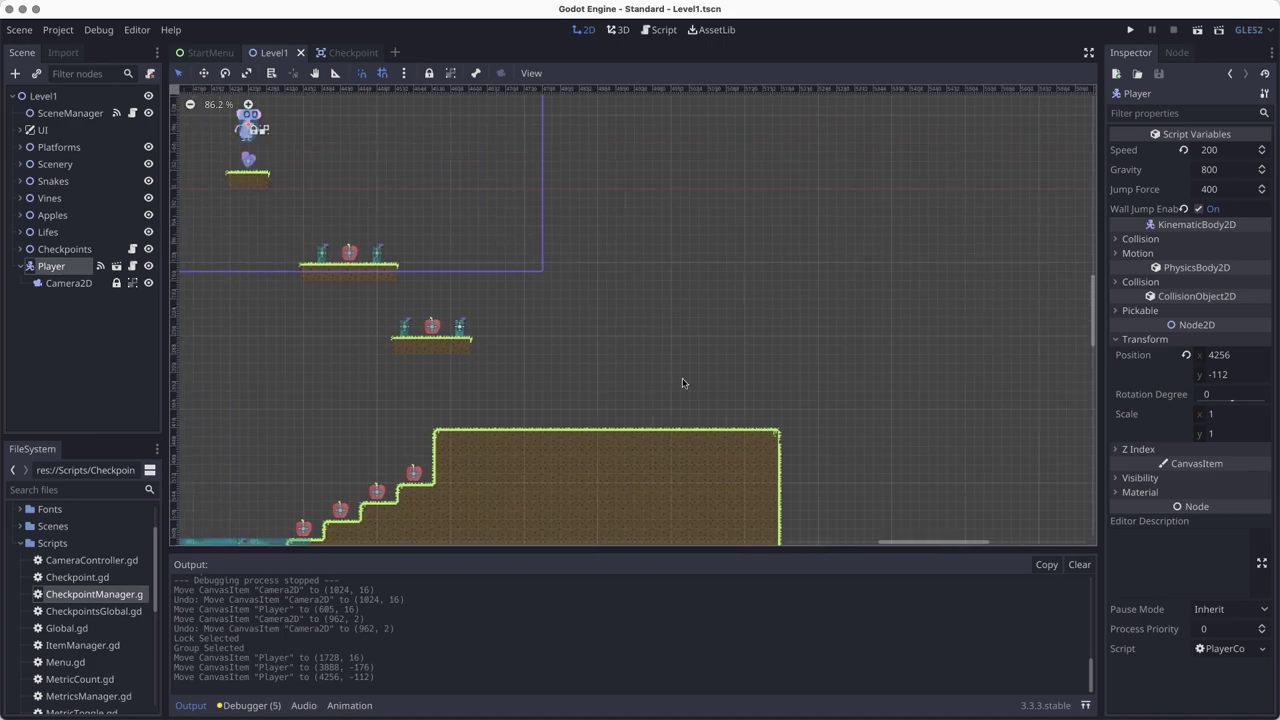
pyautogui.press('super+s')
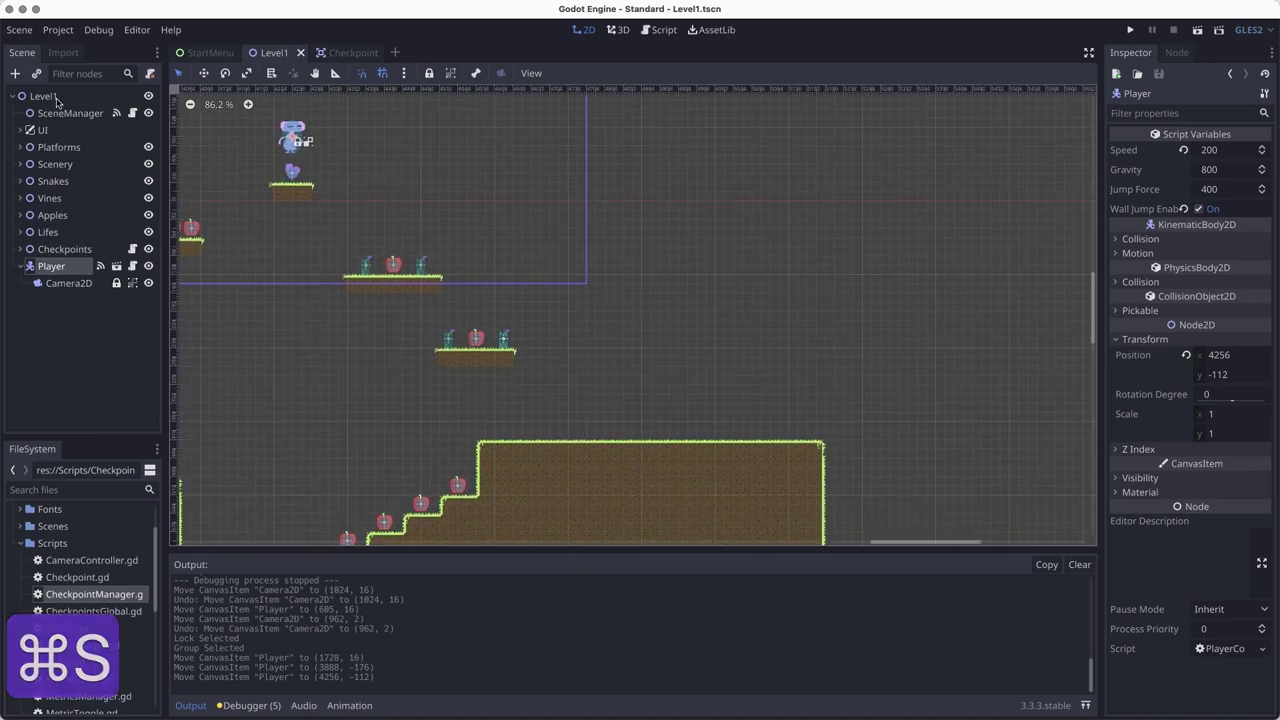
# Step: Add a Node2D named Portals under Level1 and place it between Checkpoints and Player in the scene tree
pyautogui.click(43, 96)
pyautogui.rightClick(58, 97)
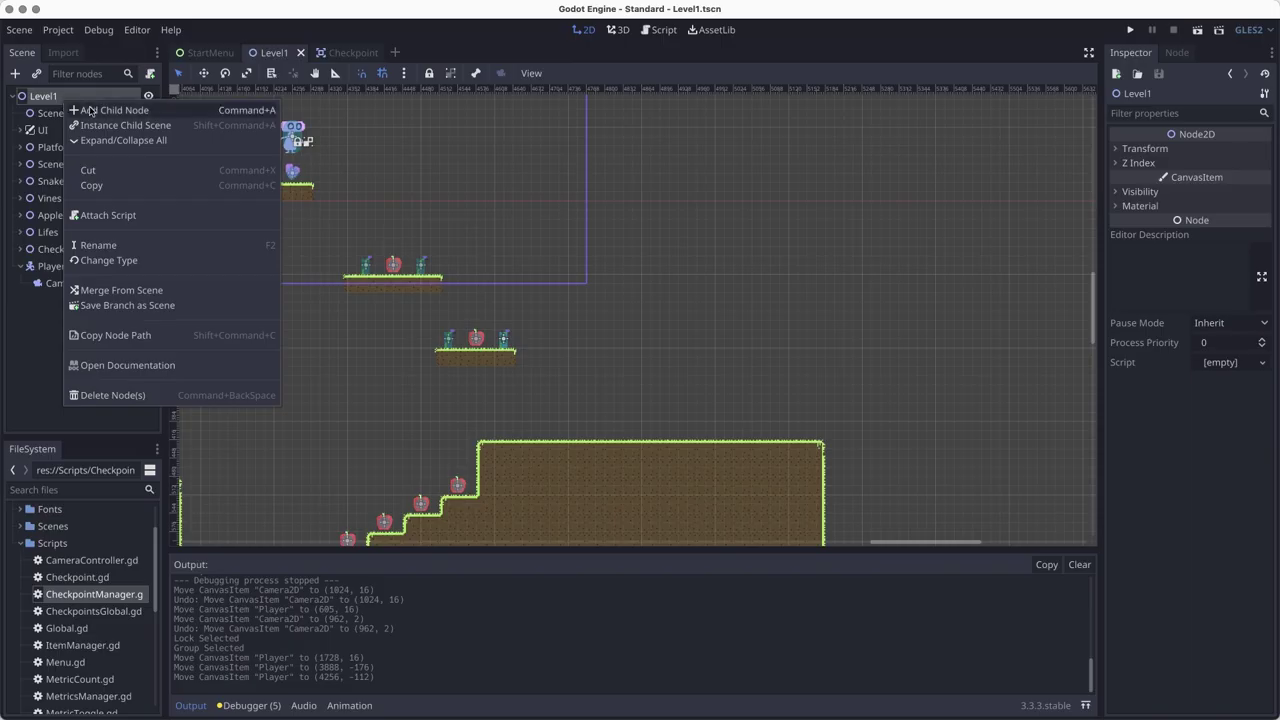
pyautogui.click(72, 108)
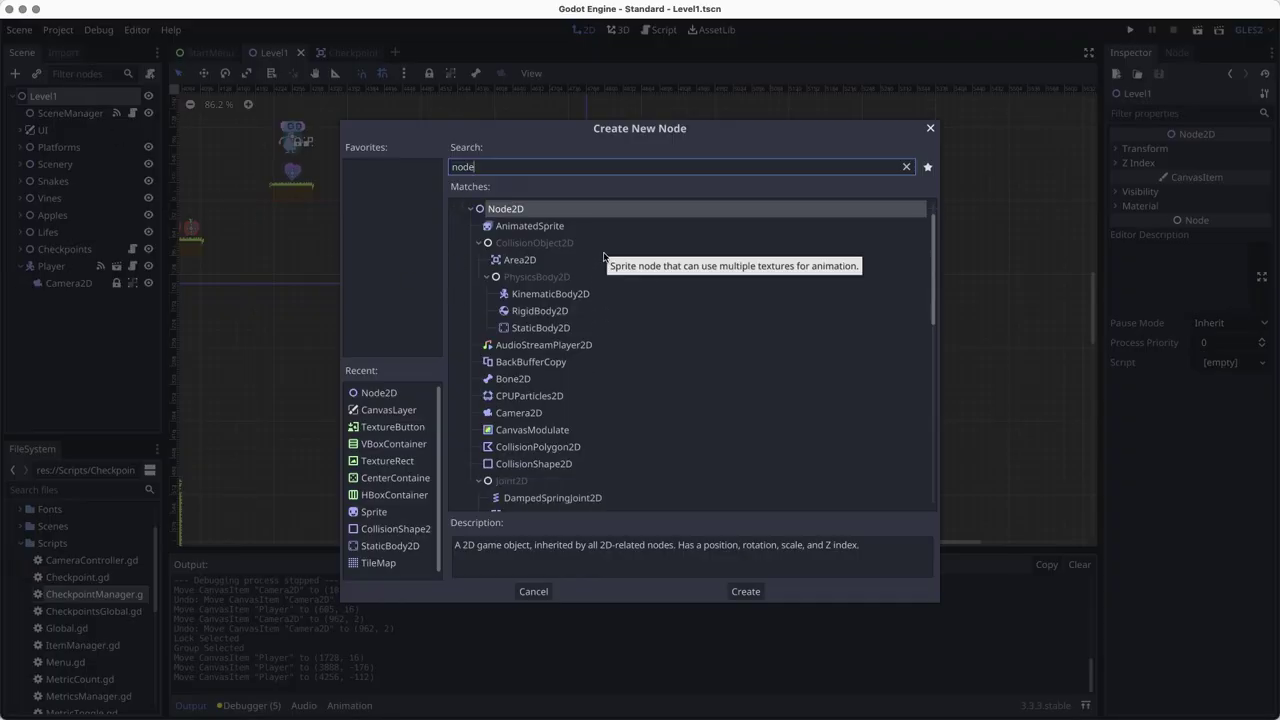
pyautogui.press('Return')
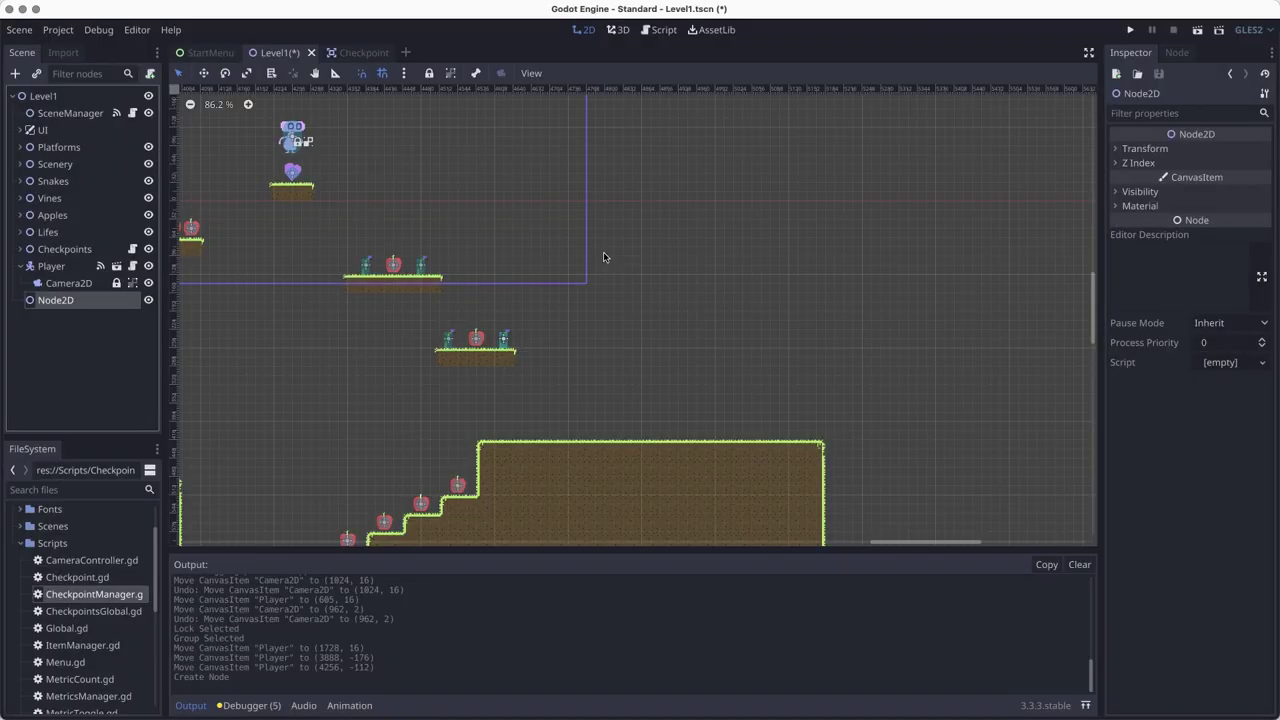
pyautogui.doubleClick(50, 300)
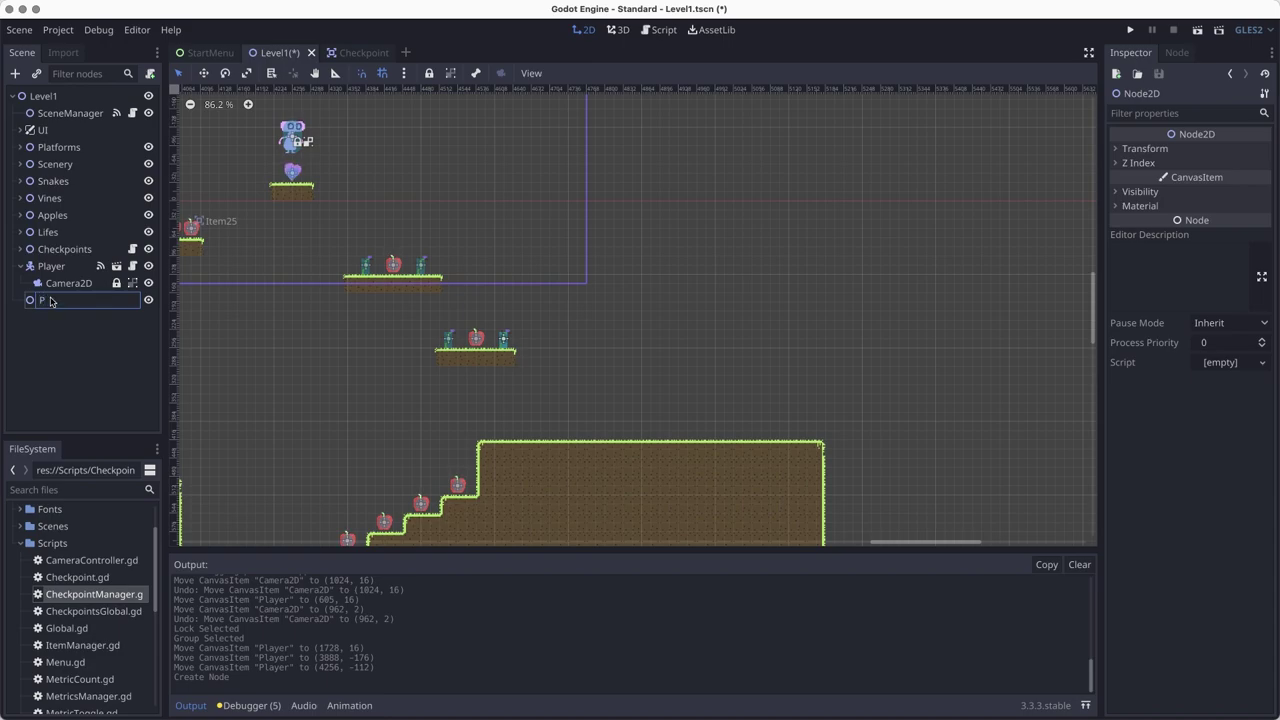
pyautogui.write('Portals')
pyautogui.press('Return')
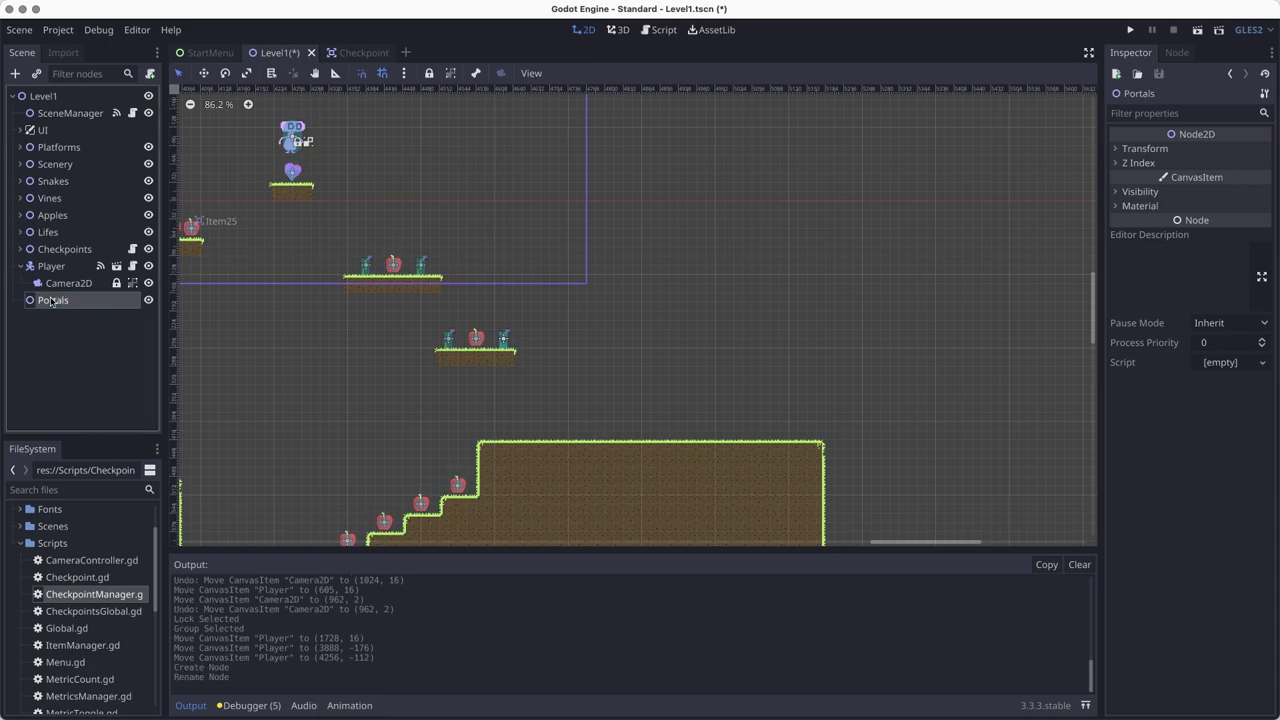
pyautogui.moveTo(37, 302); pyautogui.dragTo(65, 277)
# Step: Instance the PortalNextLevel.tscn scene as a child of the Portals node
pyautogui.click(60, 268)
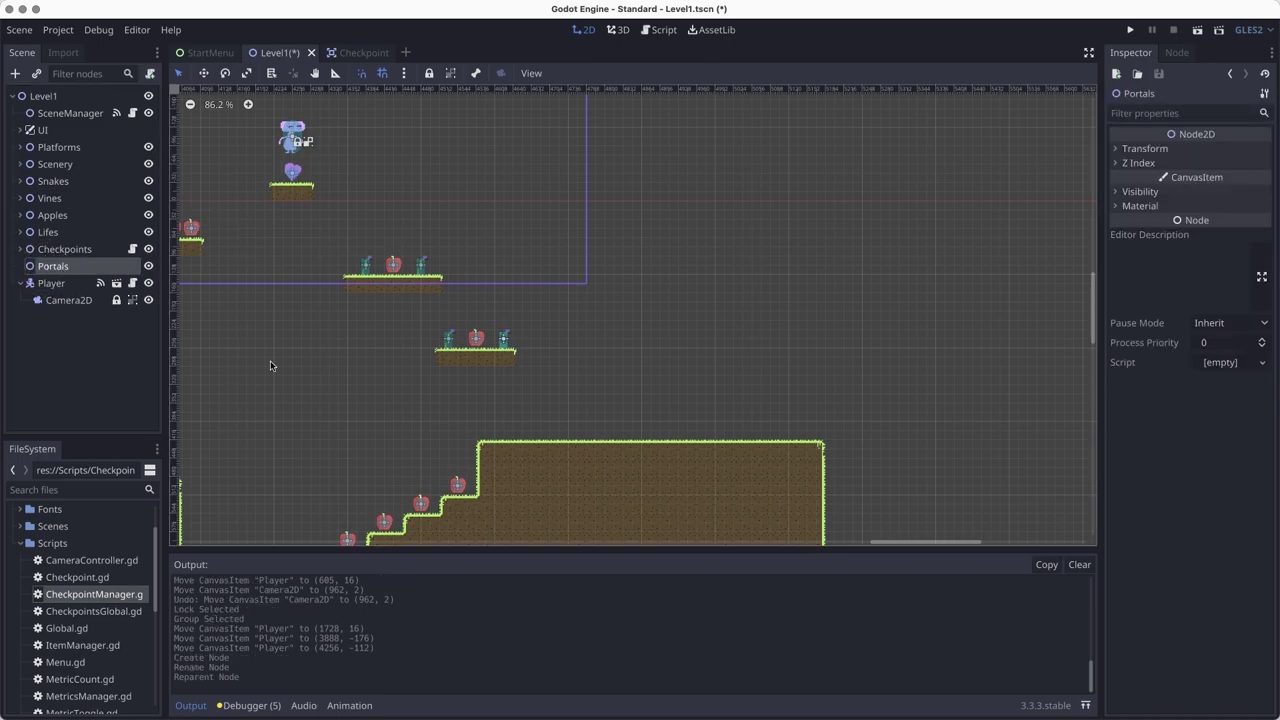
pyautogui.rightClick(64, 269)
pyautogui.click(115, 292)
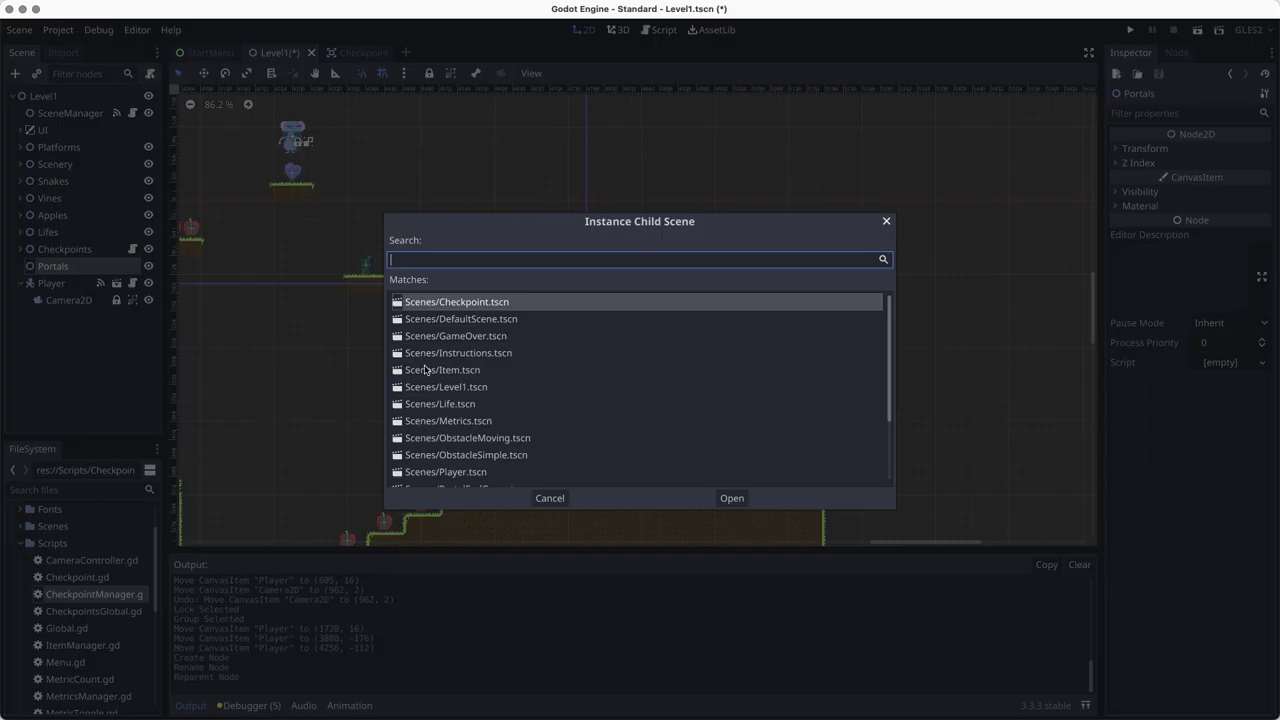
pyautogui.write('pora')
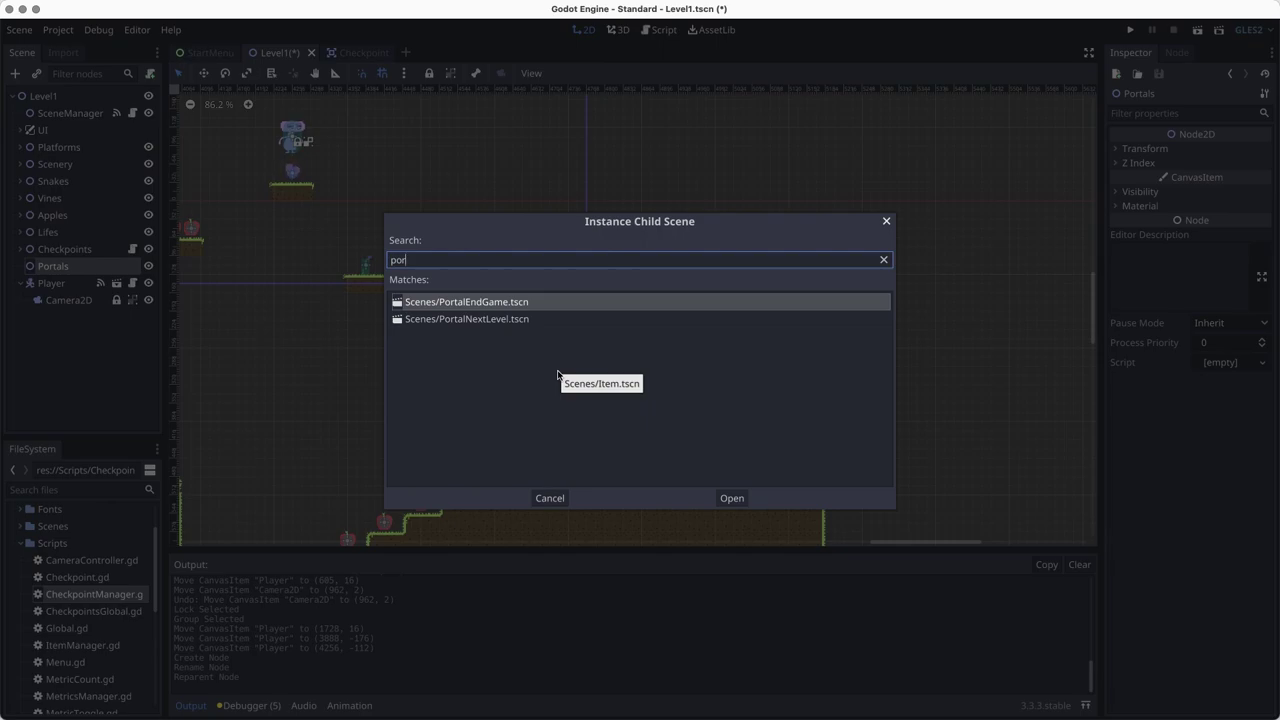
pyautogui.click(480, 321)
pyautogui.click(736, 500)
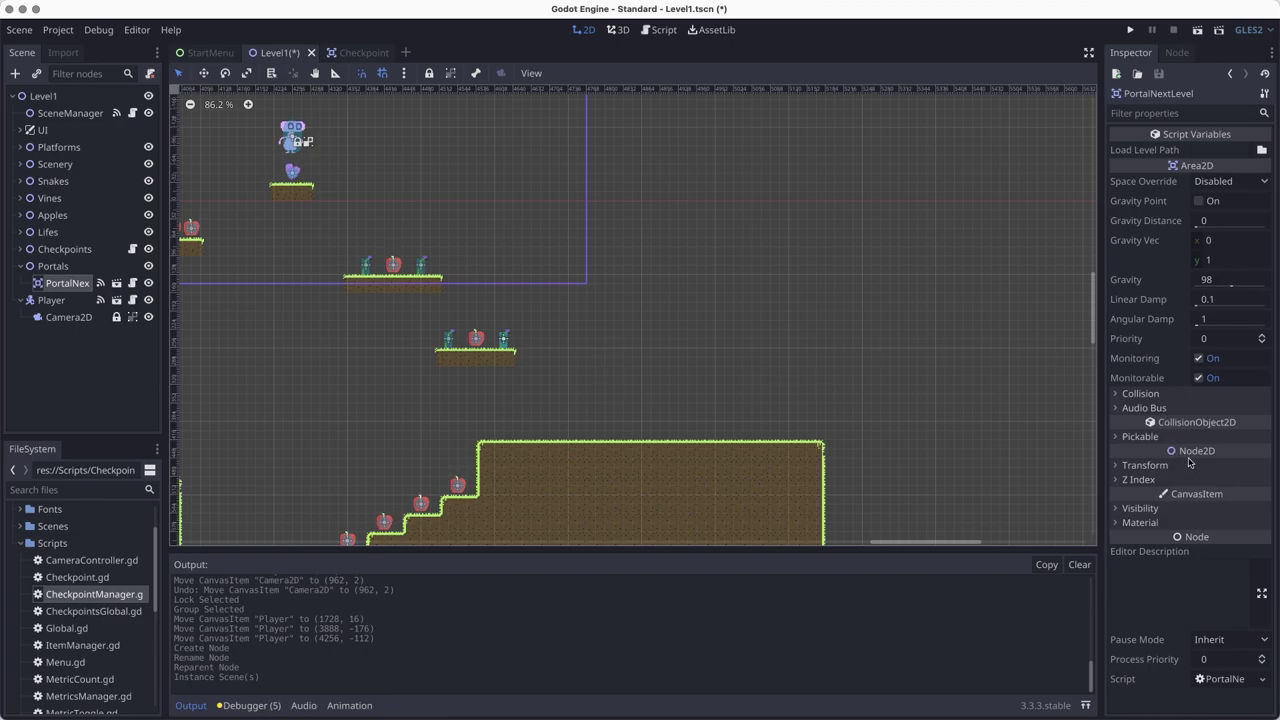
# Step: Copy the Player's x position, 4256, into the x position of the PortalNextLevel instance
pyautogui.click(1144, 466)
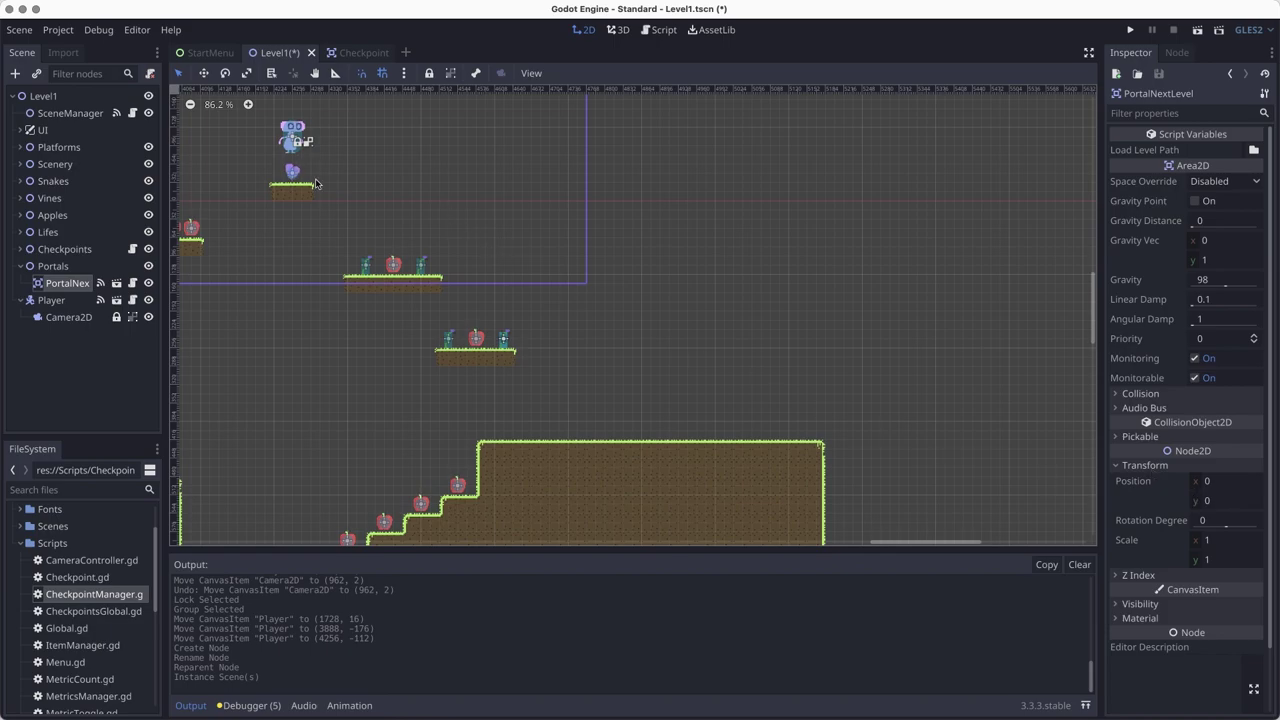
pyautogui.click(297, 143)
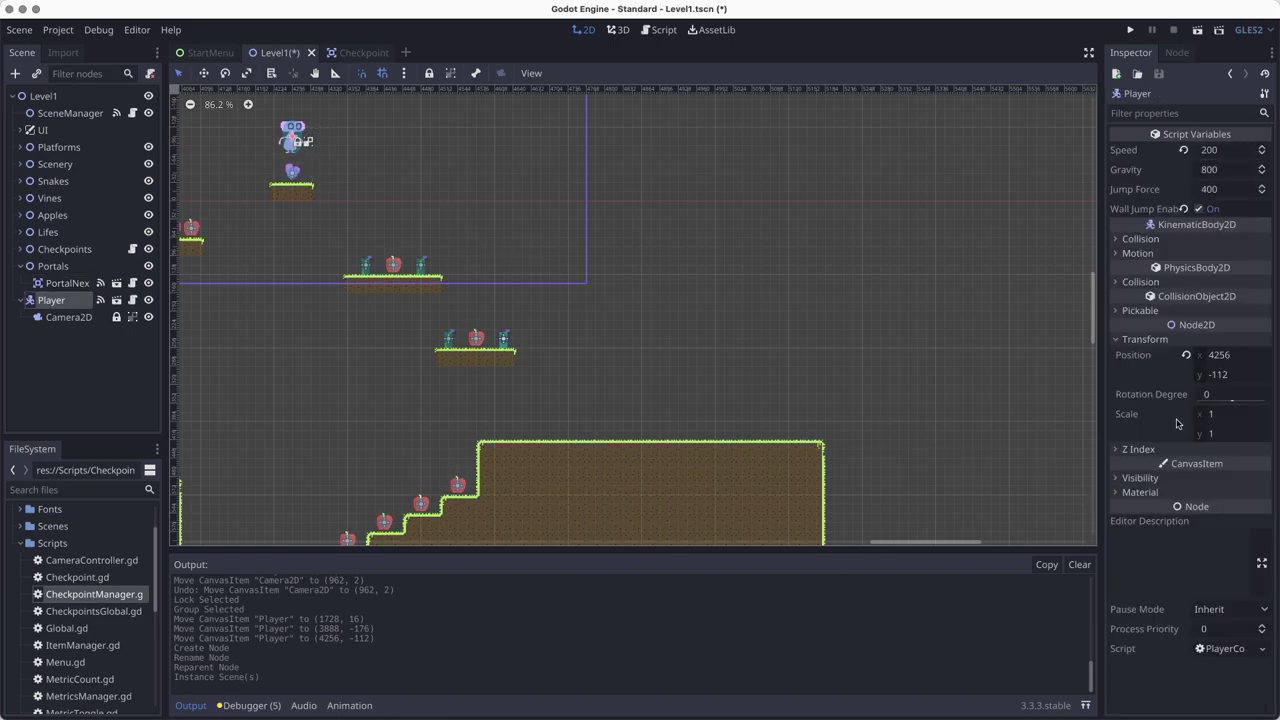
pyautogui.click(1230, 356)
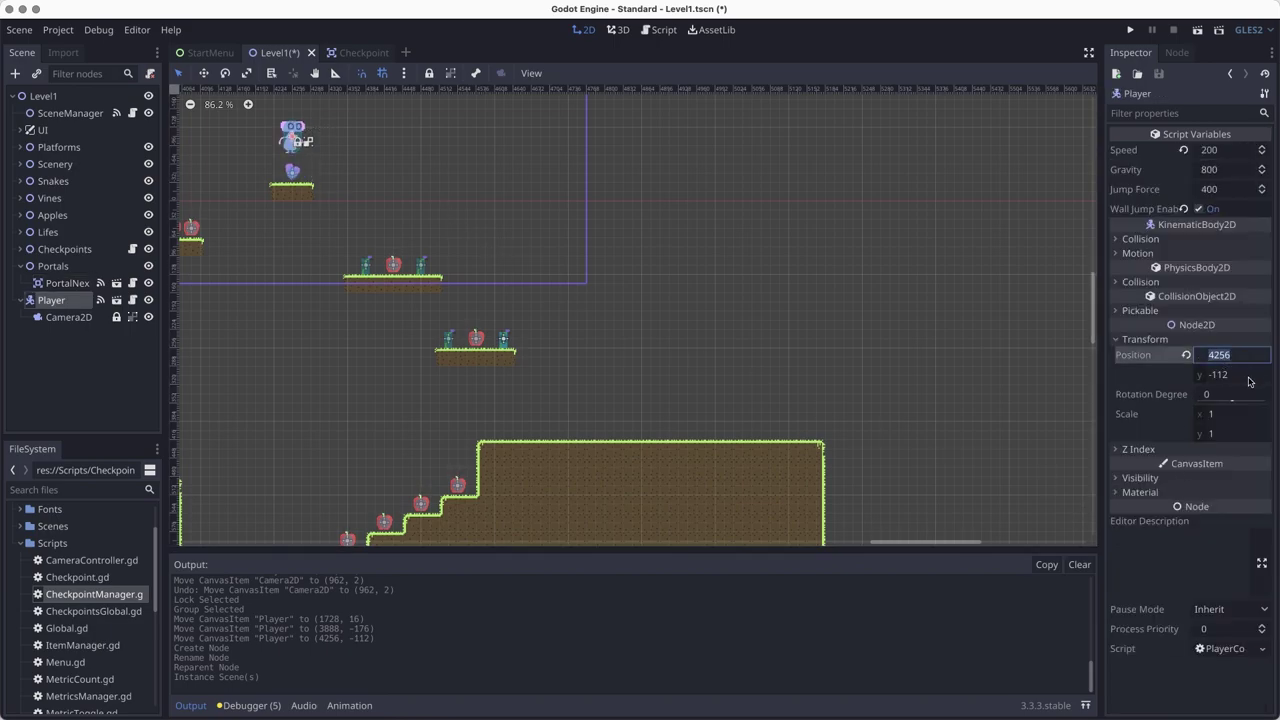
pyautogui.press('super+c')
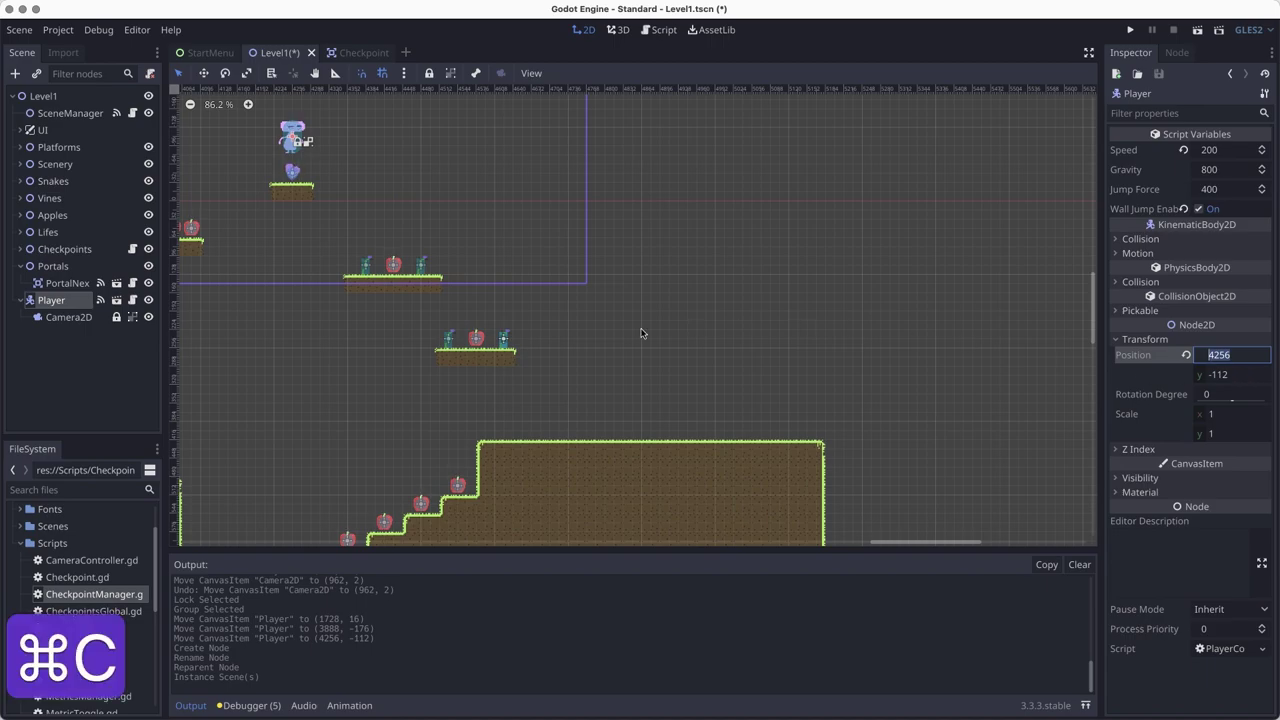
pyautogui.click(78, 283)
pyautogui.click(1210, 481)
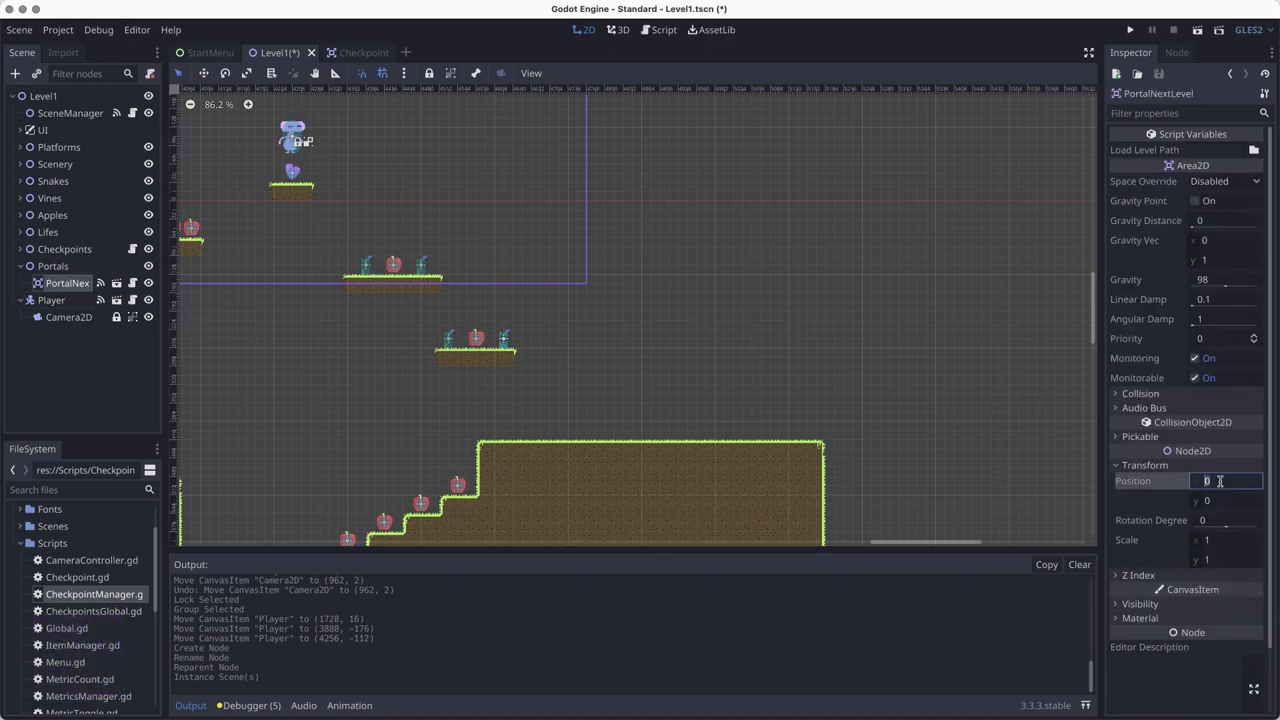
pyautogui.press('super+v')
pyautogui.press('Return')
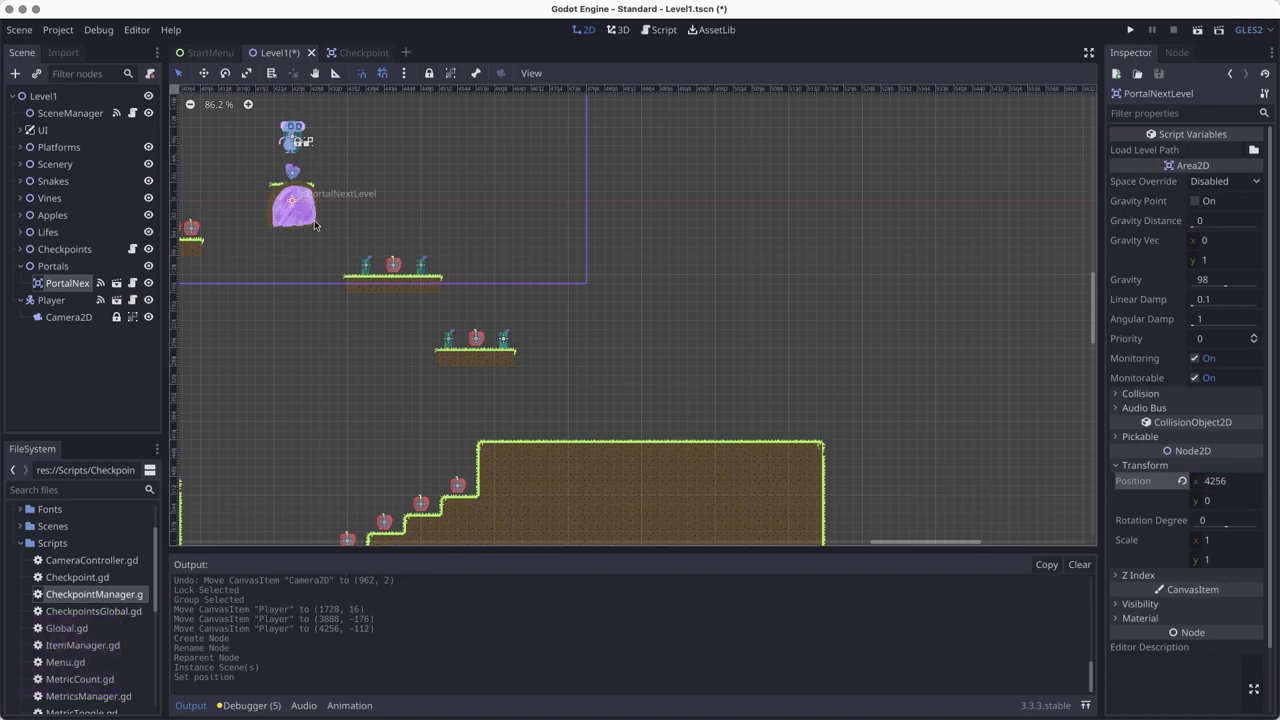
# Step: Place the portal on the surface of the final stretch of ground, at about (4864, 381)
pyautogui.moveTo(294, 204); pyautogui.dragTo(646, 418)
pyautogui.scroll(4, 720, 423)
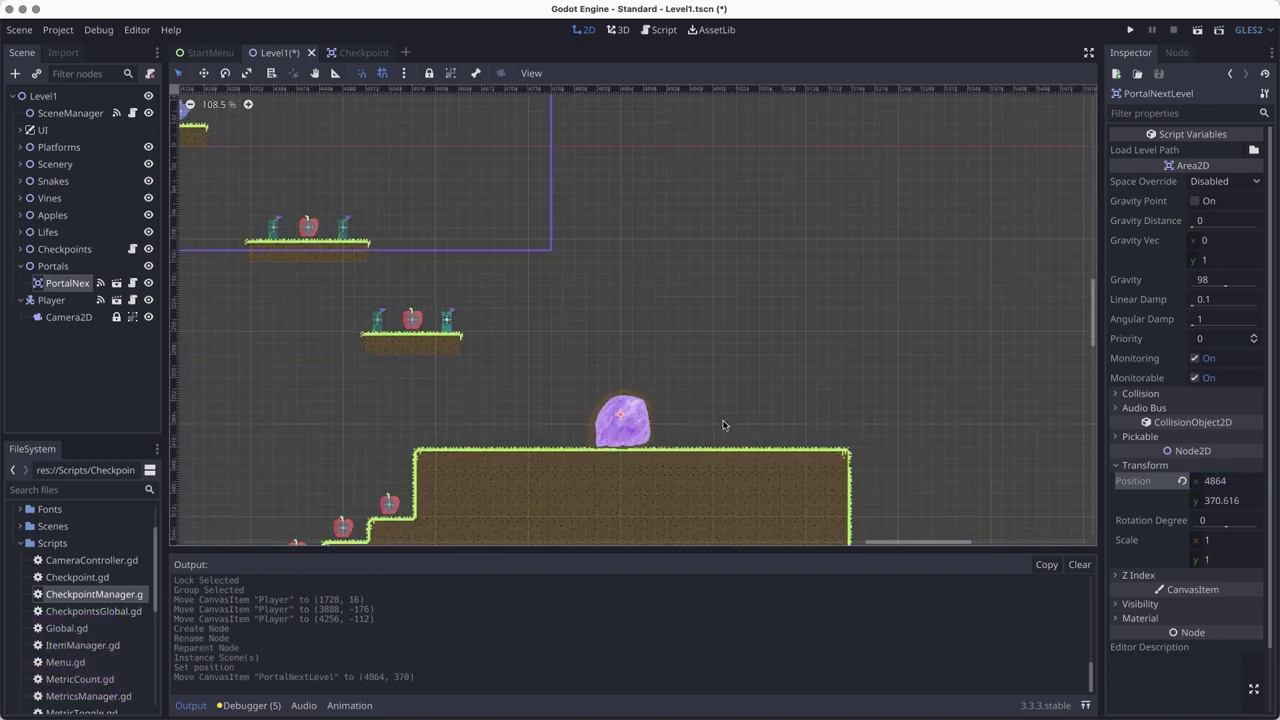
pyautogui.moveTo(579, 331); pyautogui.dragTo(580, 337)
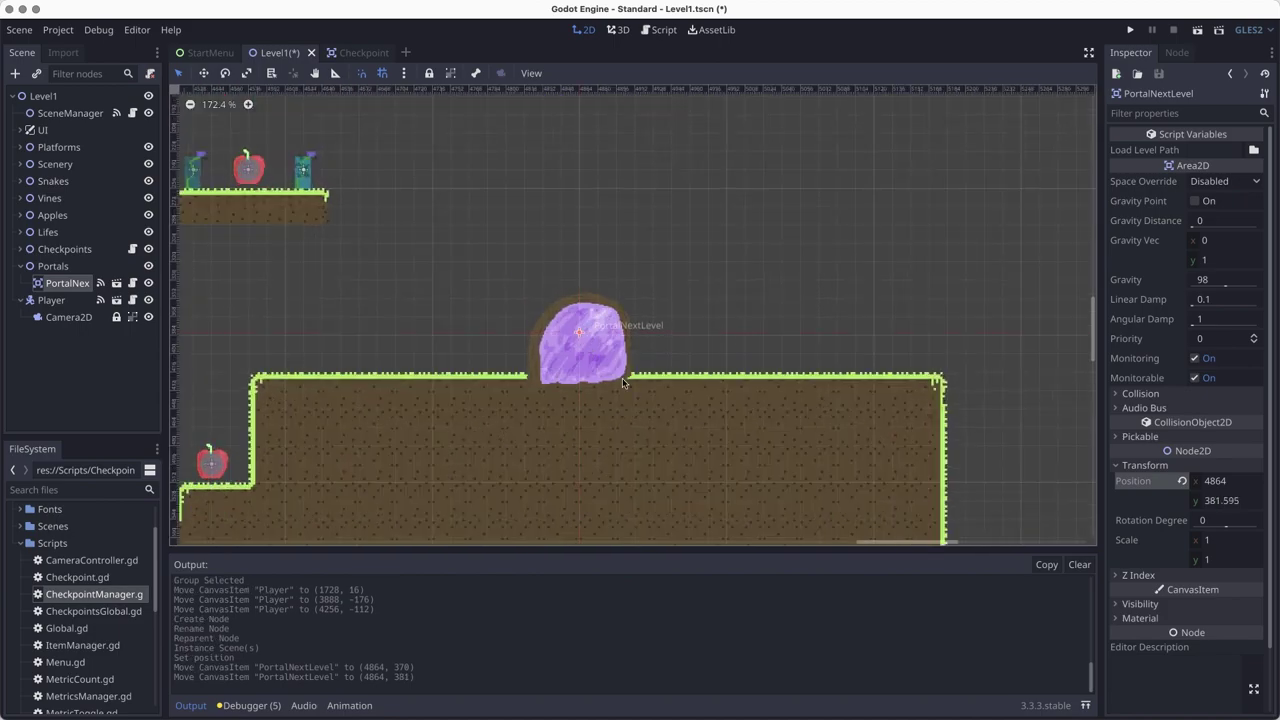
# Step: Shift the portal farther toward the ground's far end, to about (4992, 381), and save the level scene
pyautogui.scroll(2, 652, 415)
pyautogui.moveTo(656, 418); pyautogui.dragTo(766, 450, button='middle')
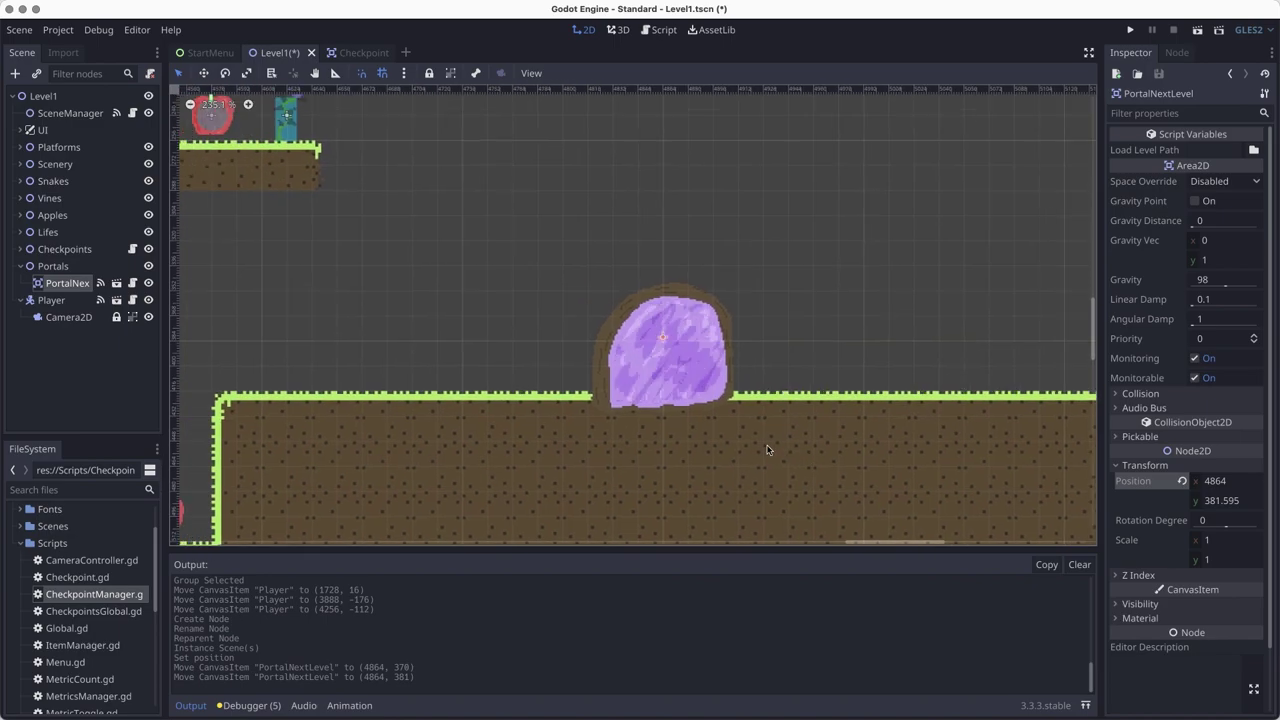
pyautogui.scroll(-4, 700, 390)
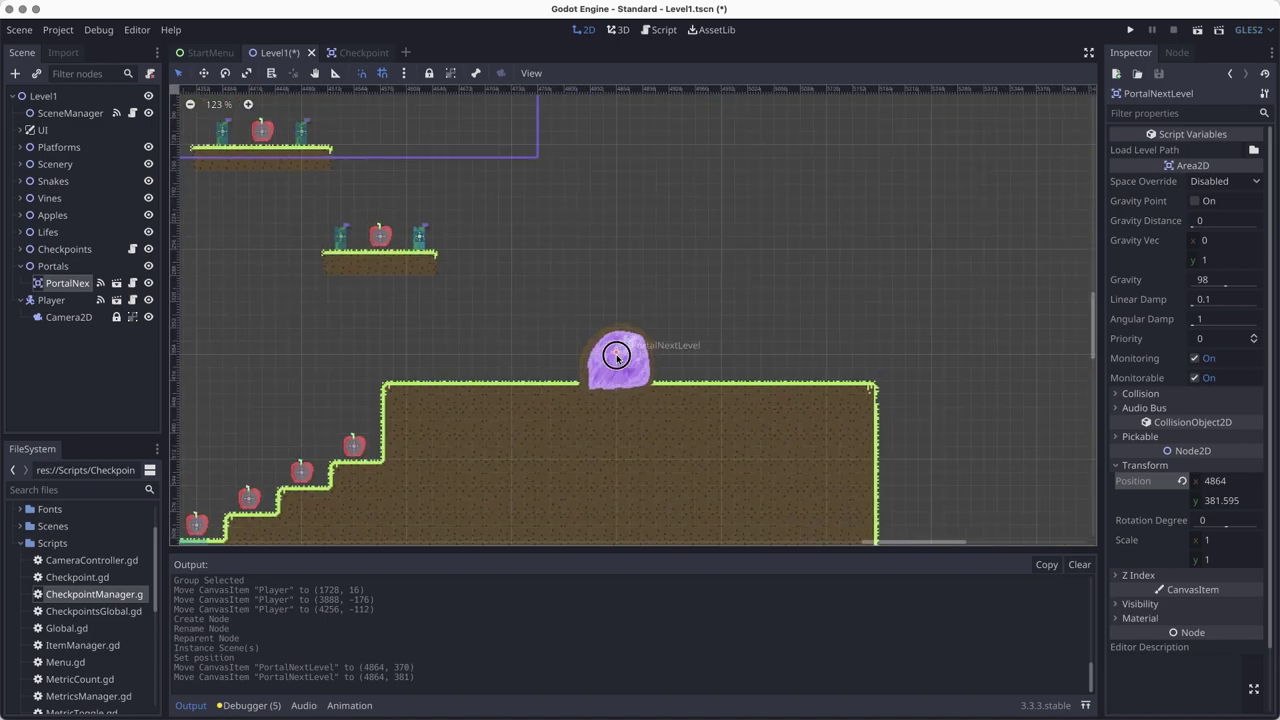
pyautogui.moveTo(617, 357); pyautogui.dragTo(720, 357)
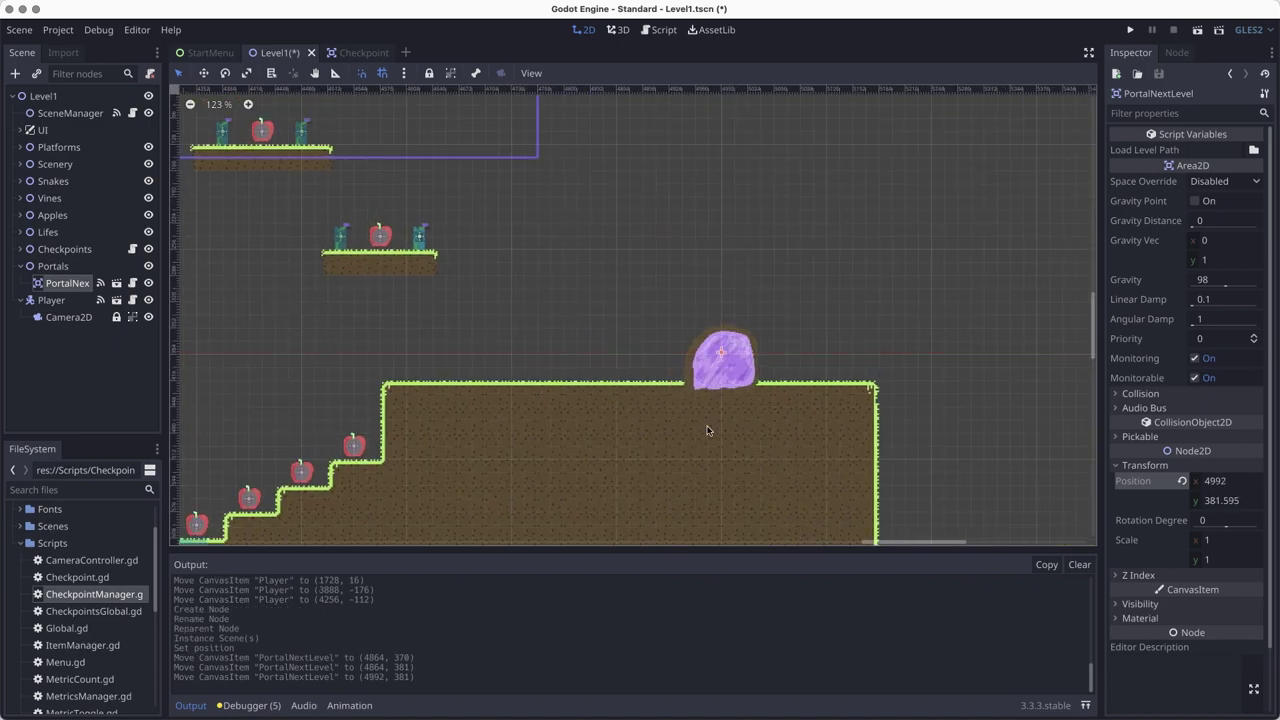
pyautogui.moveTo(706, 429); pyautogui.dragTo(557, 449, button='middle')
pyautogui.press('super+s')
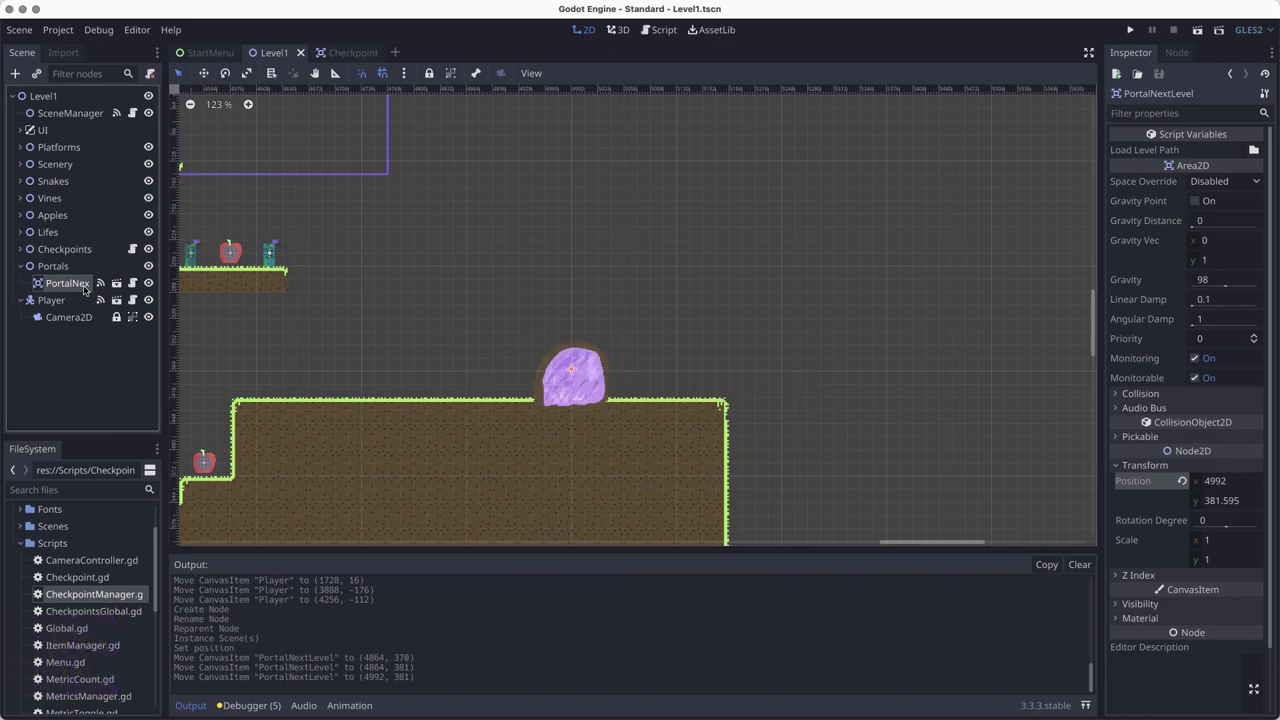
# Step: Open the portal's own PortalNextLevel scene for editing
pyautogui.click(116, 283)
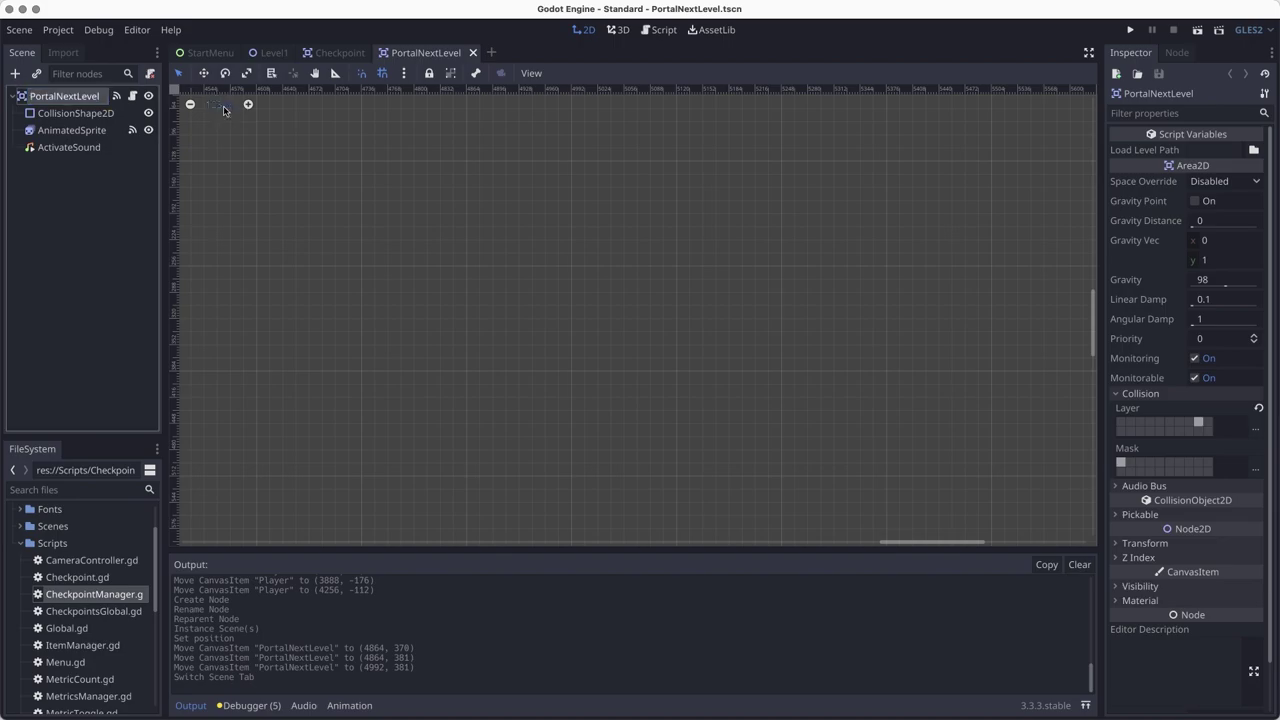
# Step: Examine the portal's AnimatedSprite and the frames of its Idle and Active animations
pyautogui.scroll(-2, 391, 303)
pyautogui.scroll(-7, 700, 450)
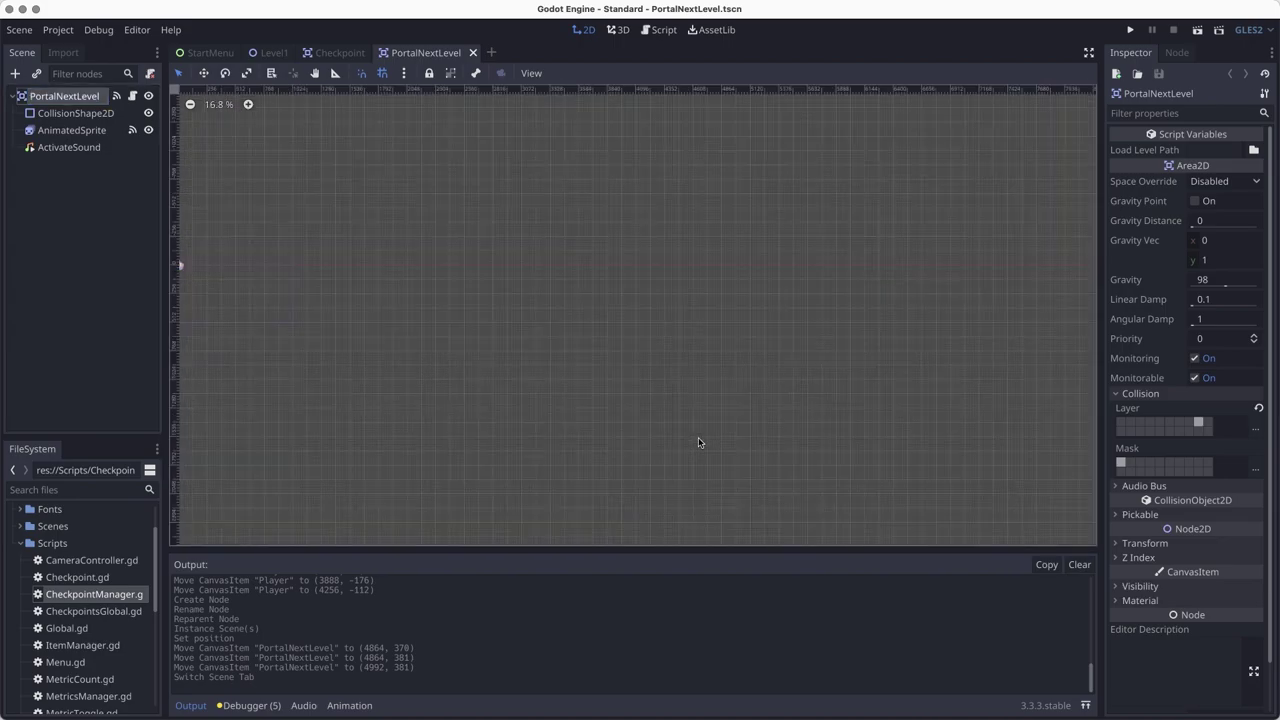
pyautogui.moveTo(270, 407); pyautogui.dragTo(502, 409, button='middle')
pyautogui.scroll(7, 502, 409)
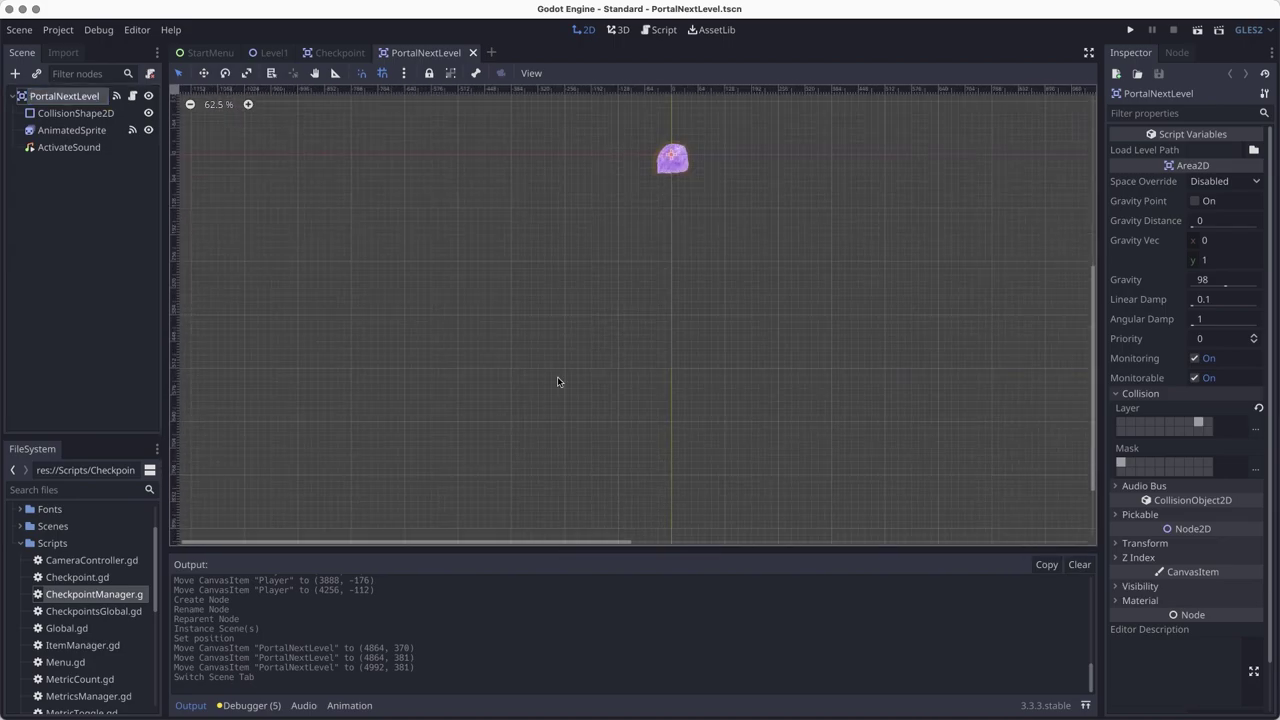
pyautogui.moveTo(560, 380); pyautogui.dragTo(419, 455, button='middle')
pyautogui.scroll(4, 537, 377)
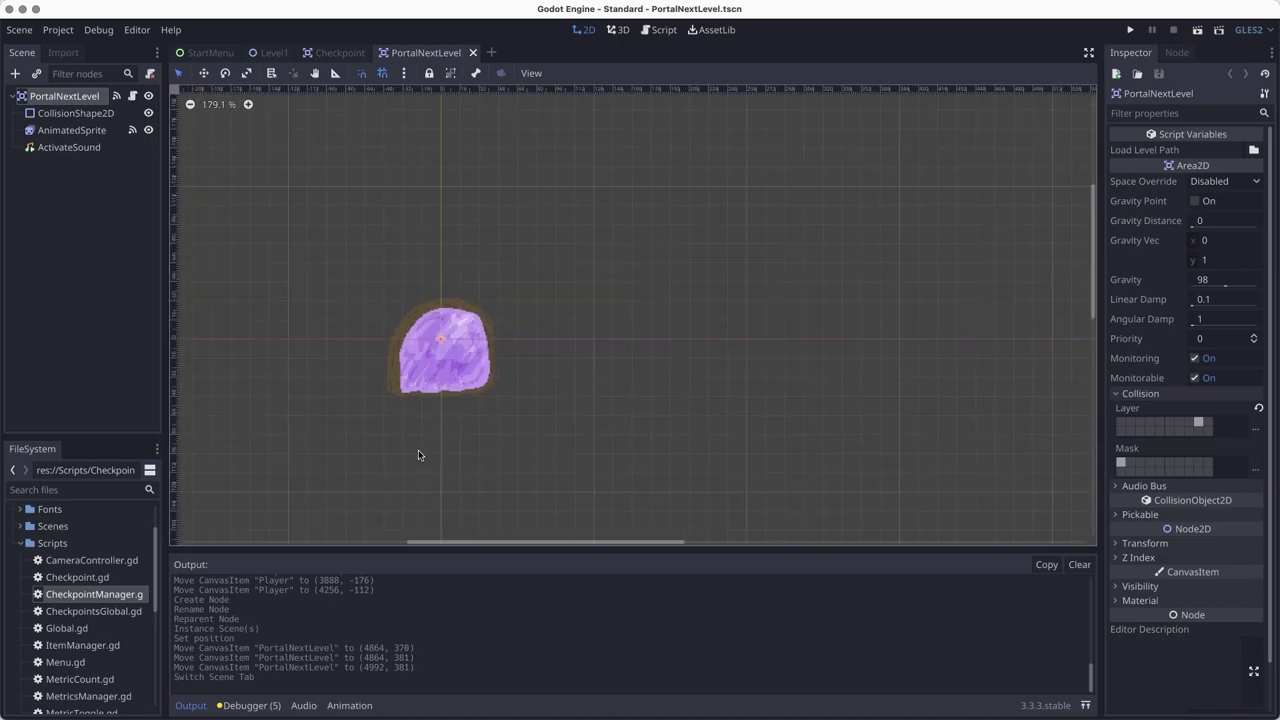
pyautogui.click(88, 130)
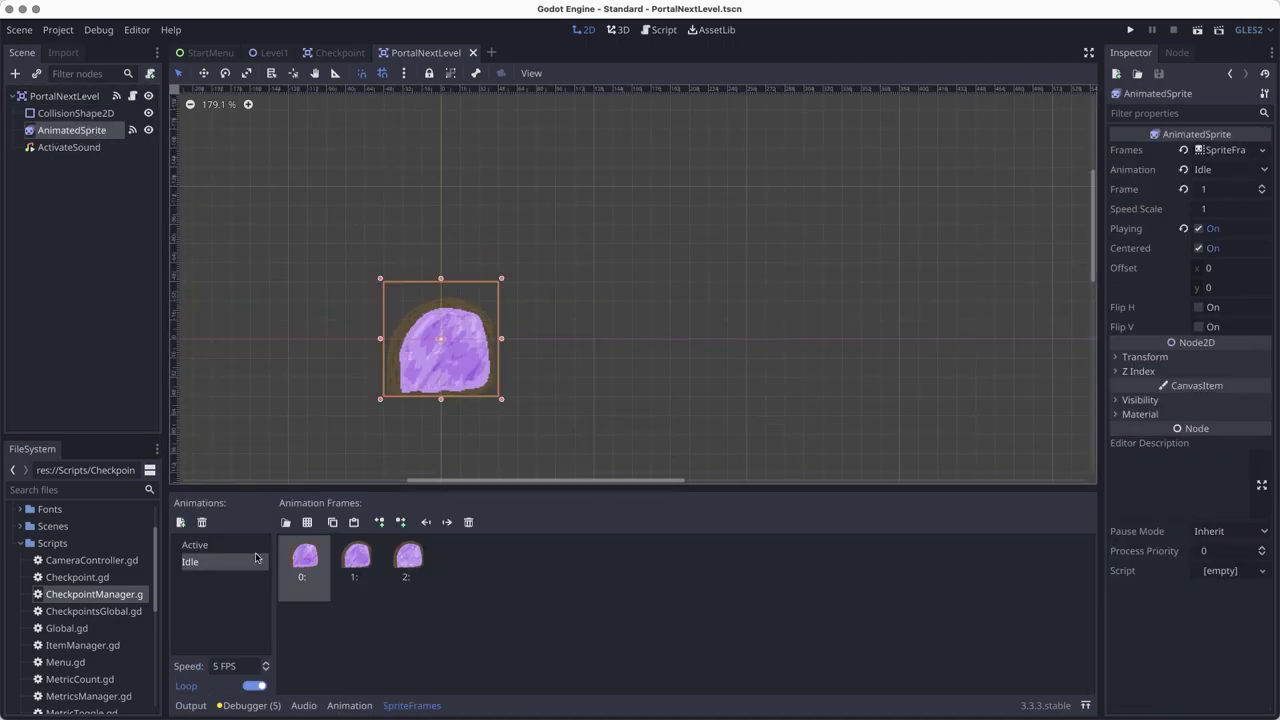
pyautogui.click(200, 545)
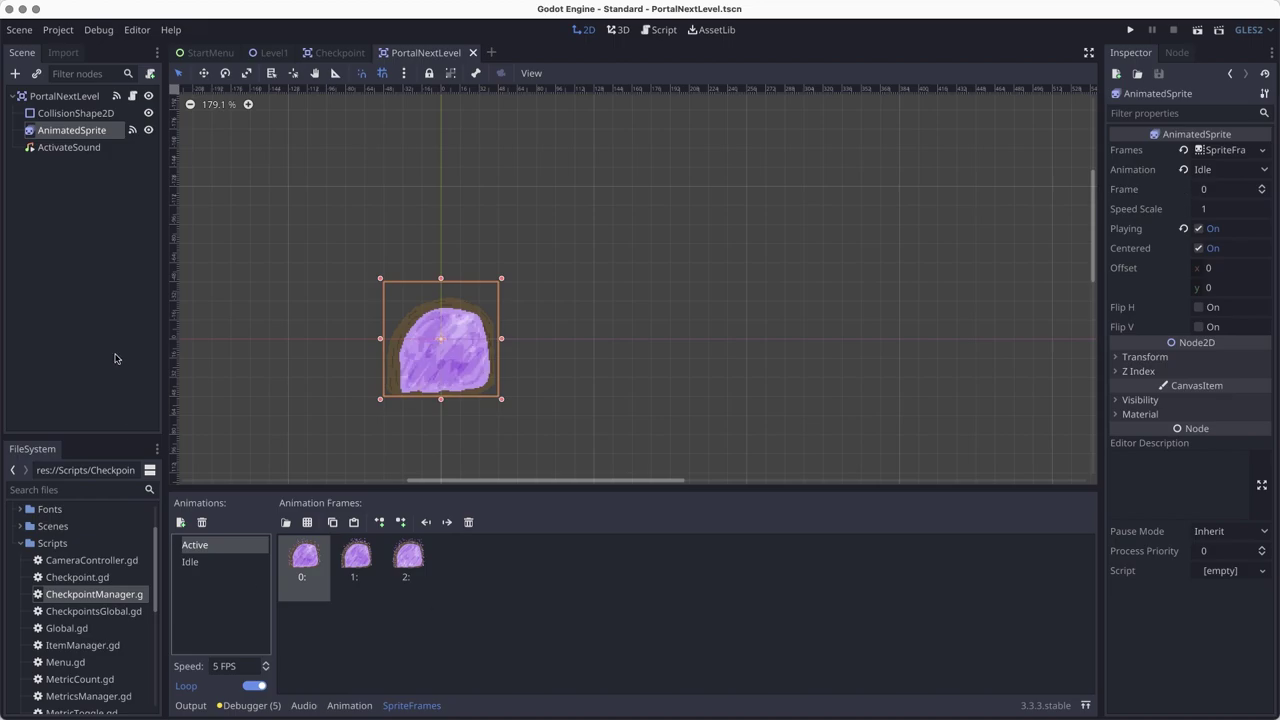
# Step: Reorder the portal's nodes so CollisionShape2D sits below AnimatedSprite and is drawn over the sprite
pyautogui.click(66, 116)
pyautogui.moveTo(66, 122); pyautogui.dragTo(60, 139)
pyautogui.scroll(9, 441, 339)
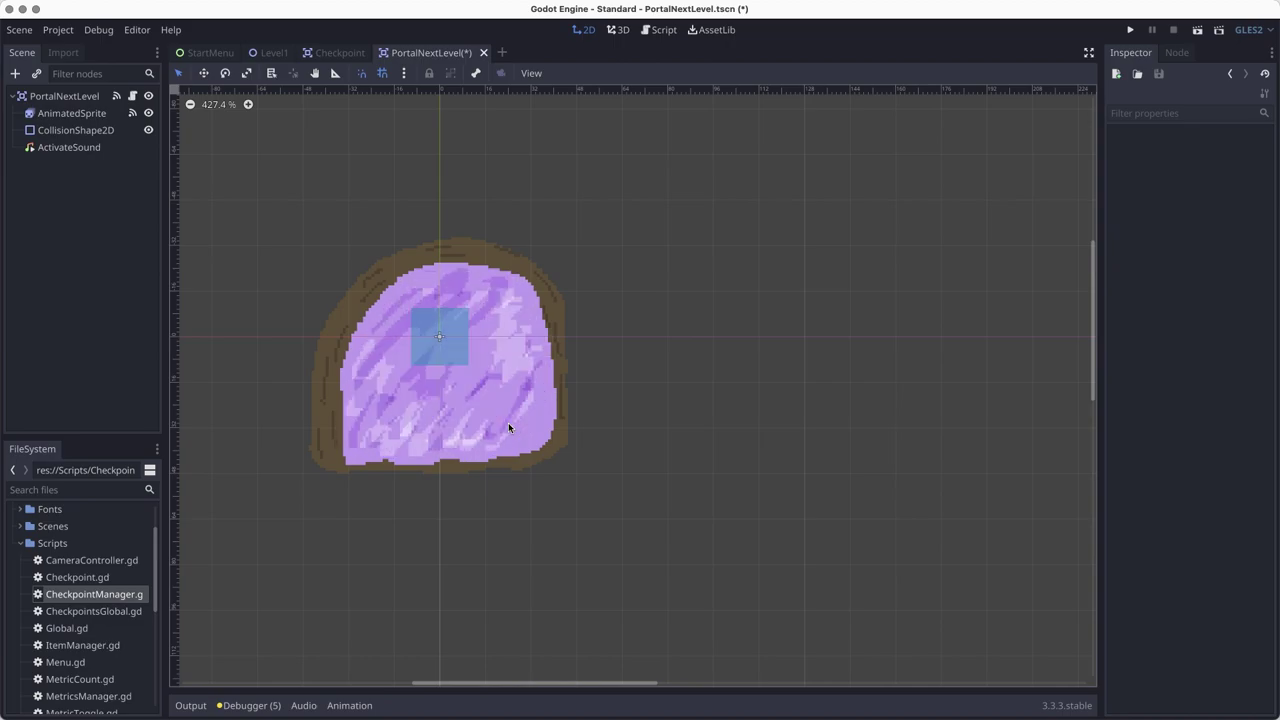
# Step: Load Portal.wav from the Audio folder as the ActivateSound node's stream and save the portal scene
pyautogui.click(69, 147)
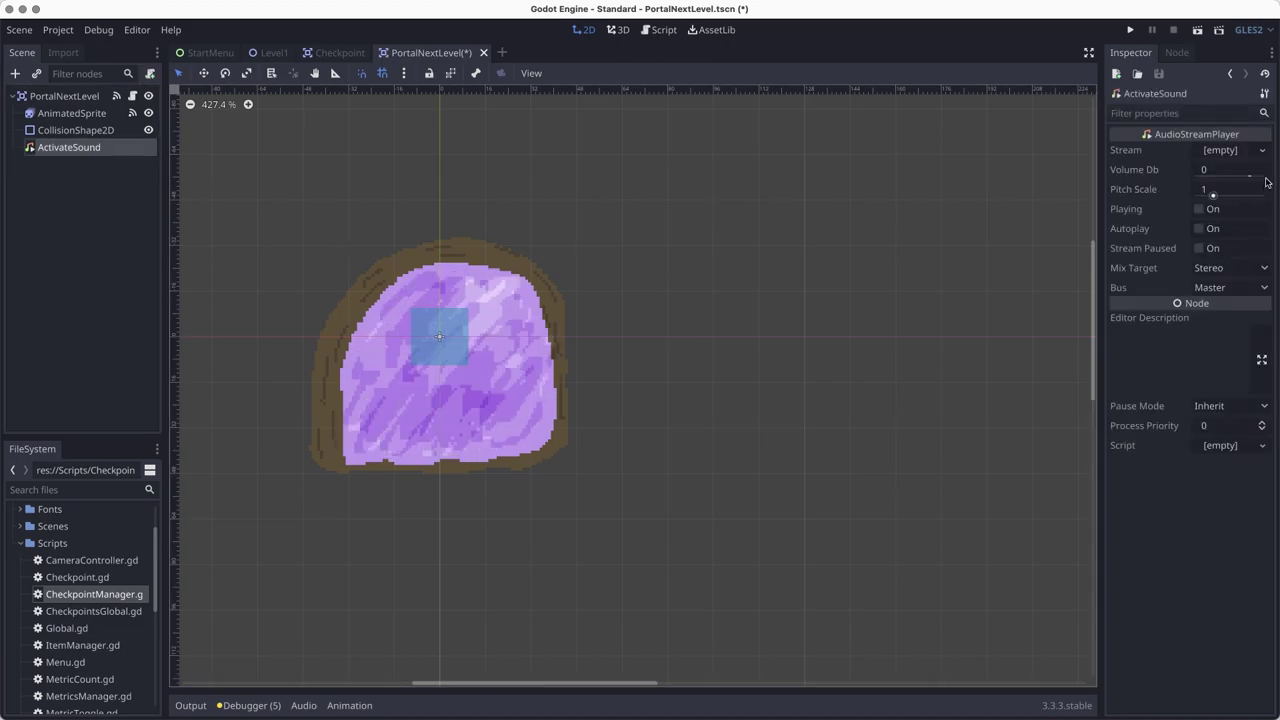
pyautogui.click(1218, 150)
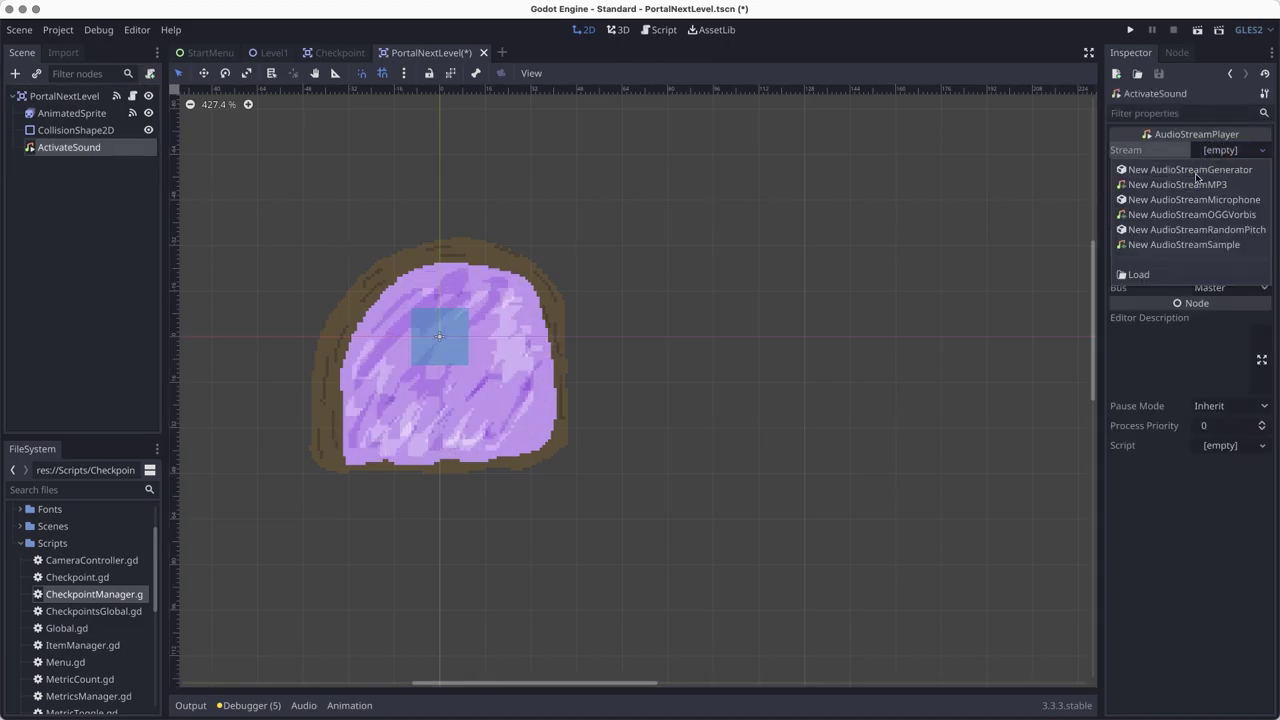
pyautogui.click(1138, 274)
pyautogui.doubleClick(304, 166)
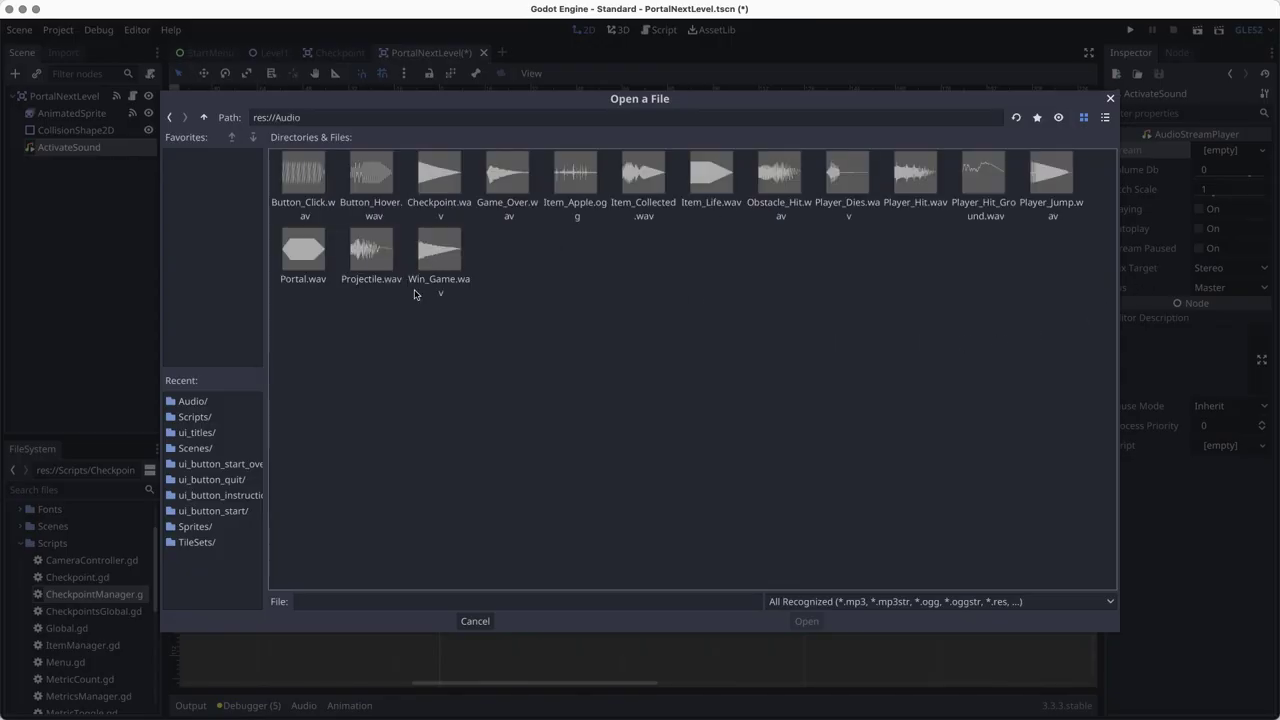
pyautogui.click(303, 254)
pyautogui.click(806, 621)
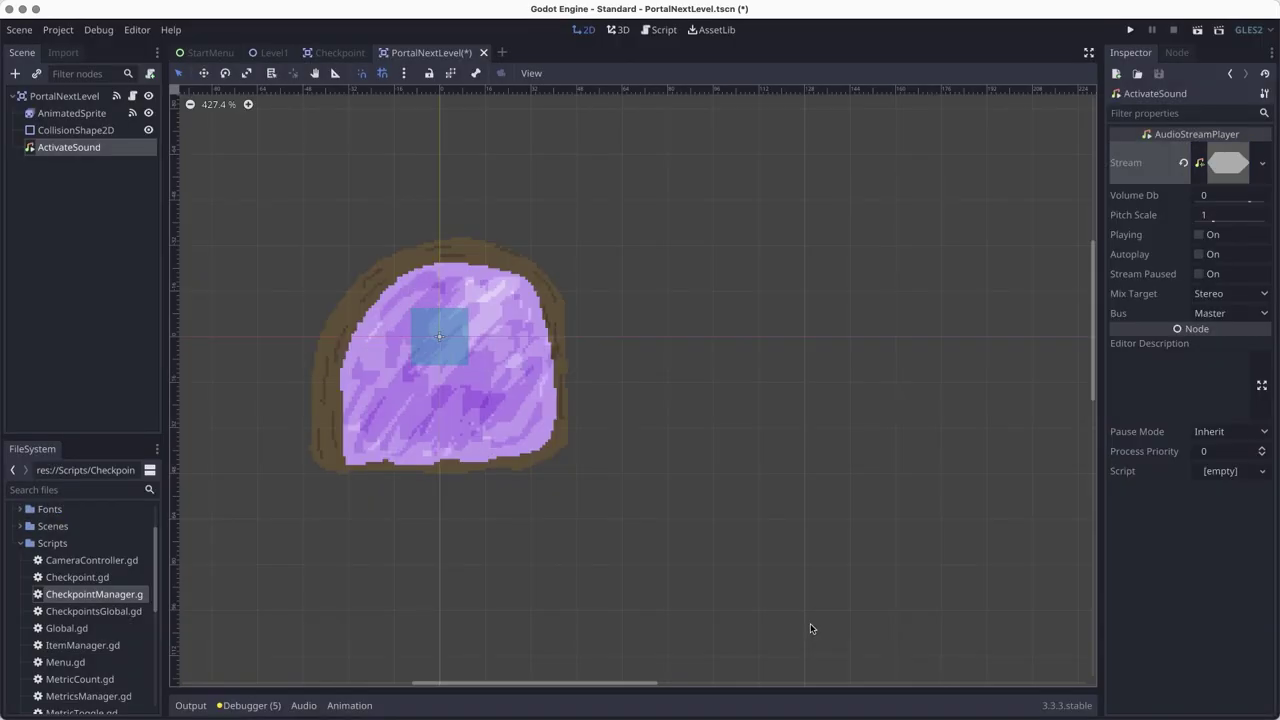
pyautogui.press('super+s')
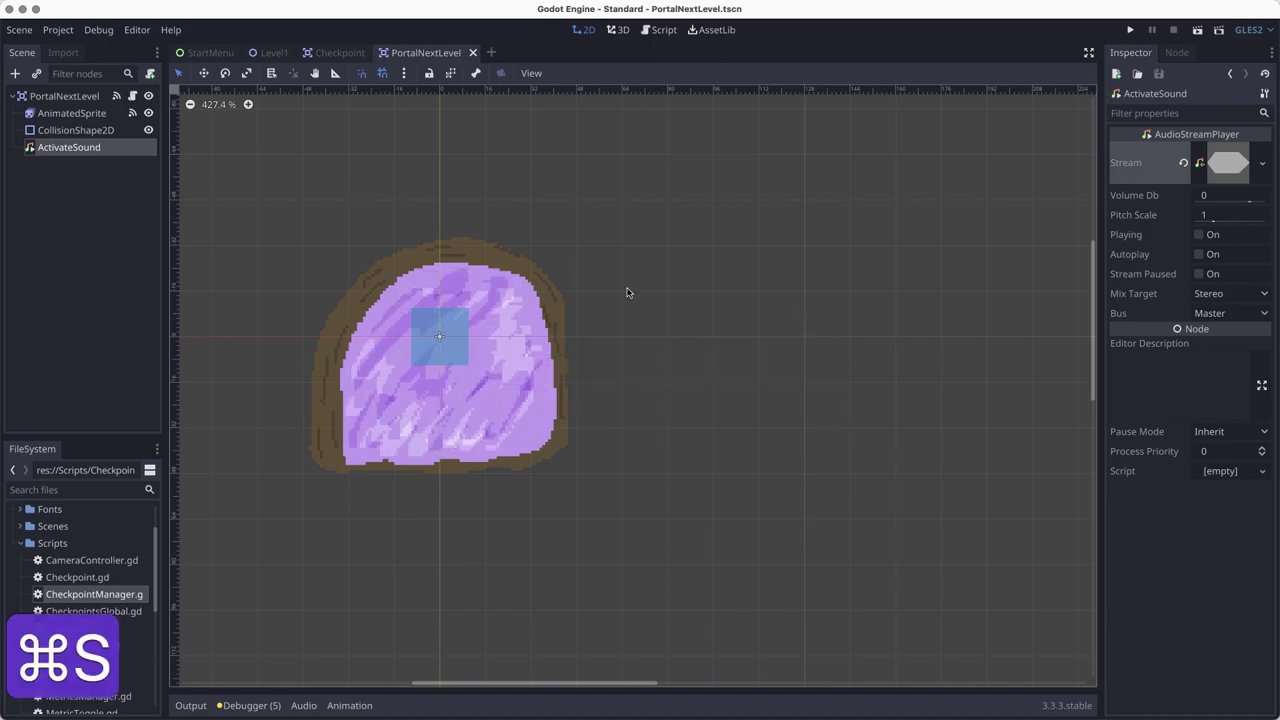
# Step: Inspect the signal connections of the PortalNextLevel root and AnimatedSprite, opening their connected functions in the script
pyautogui.click(64, 96)
pyautogui.click(71, 113)
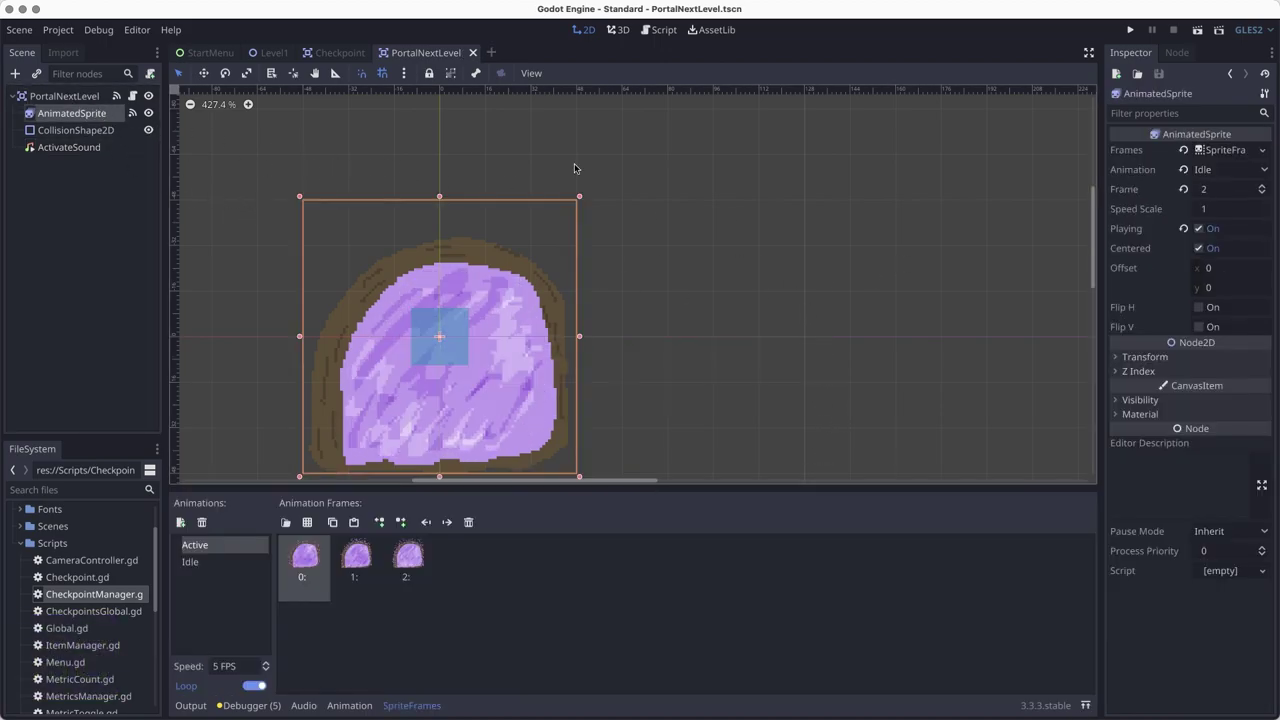
pyautogui.click(1174, 53)
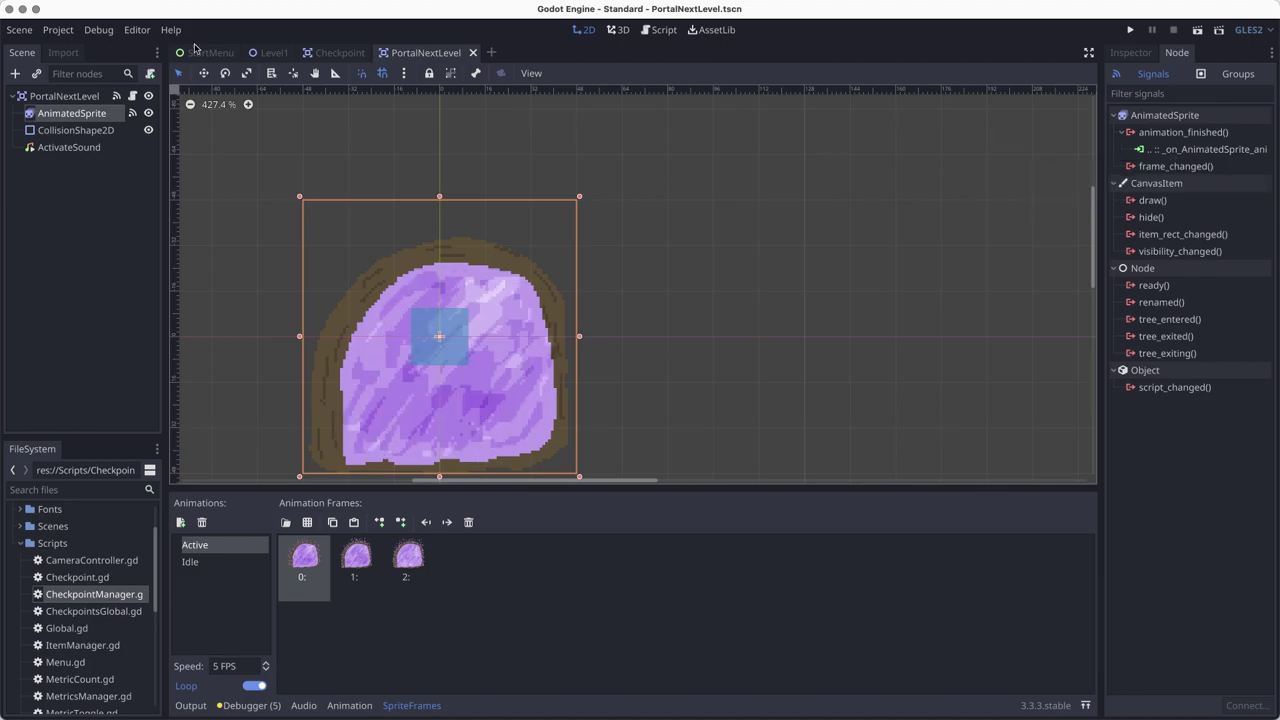
pyautogui.click(60, 96)
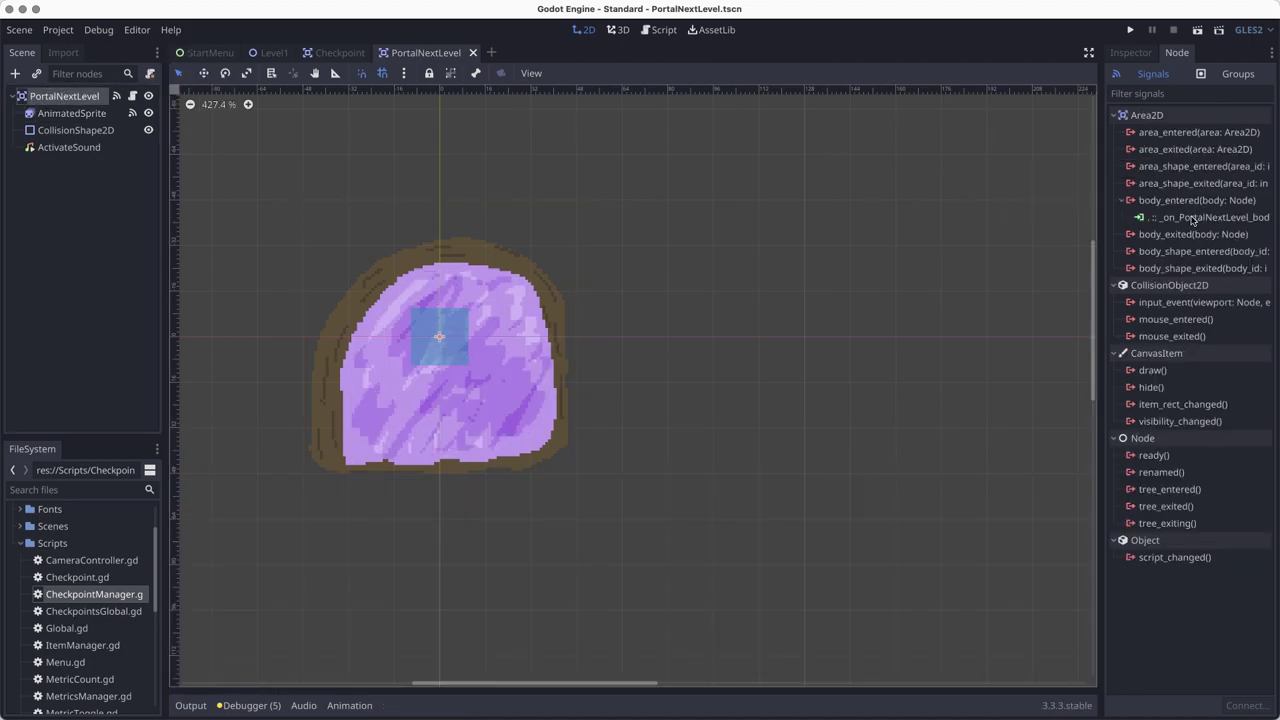
pyautogui.doubleClick(1192, 218)
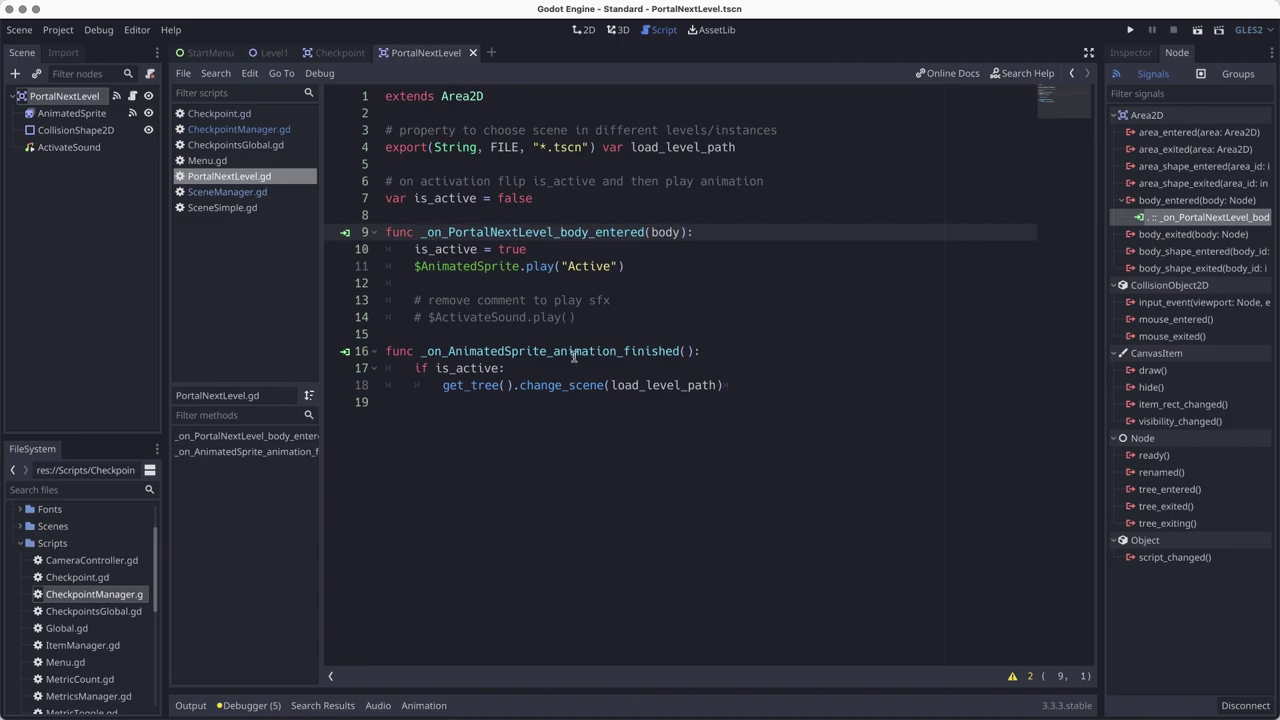
pyautogui.click(128, 116)
pyautogui.doubleClick(1214, 149)
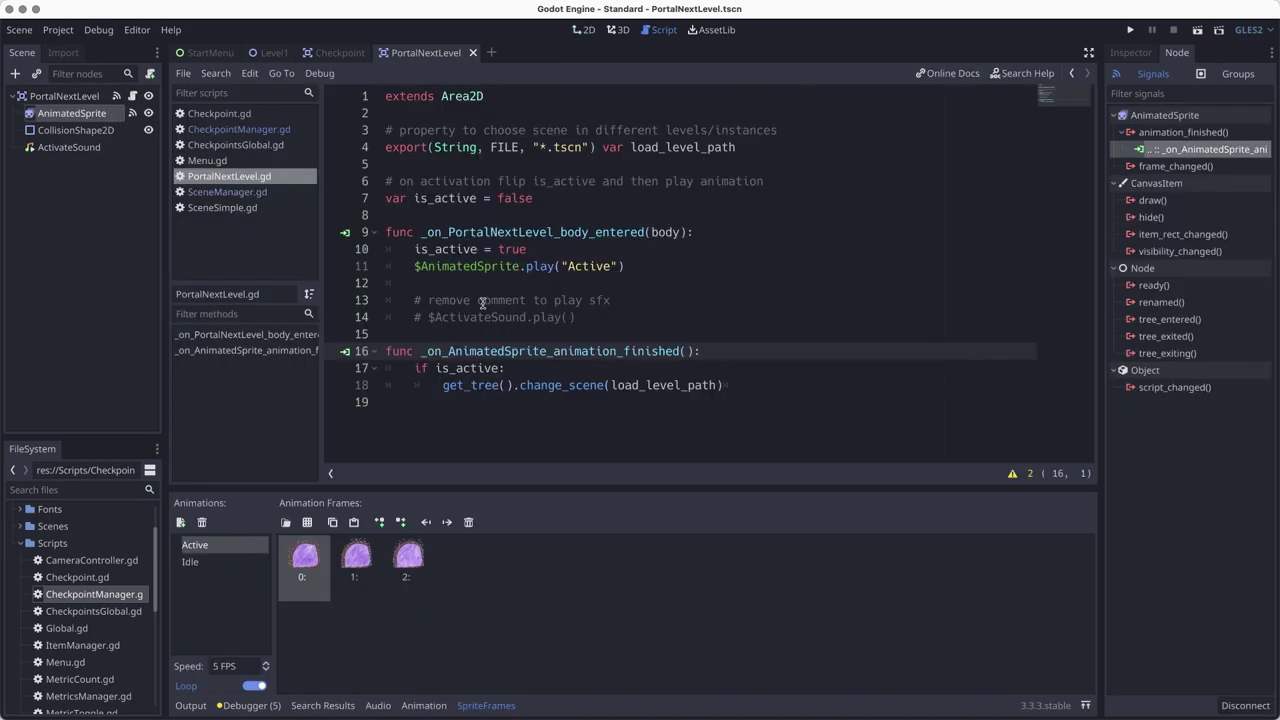
# Step: Review how PortalNextLevel.gd uses is_active, change_scene and the exported load_level_path variable
pyautogui.moveTo(452, 349); pyautogui.dragTo(721, 351)
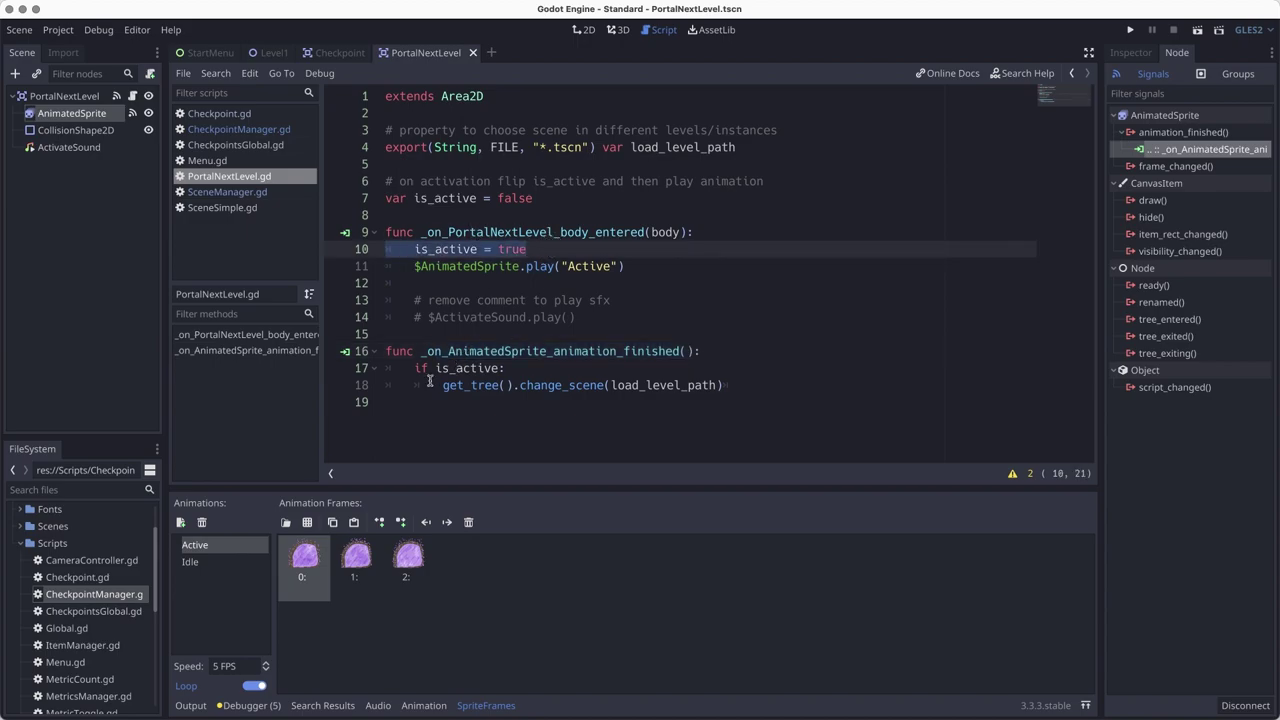
pyautogui.moveTo(415, 370); pyautogui.dragTo(507, 370)
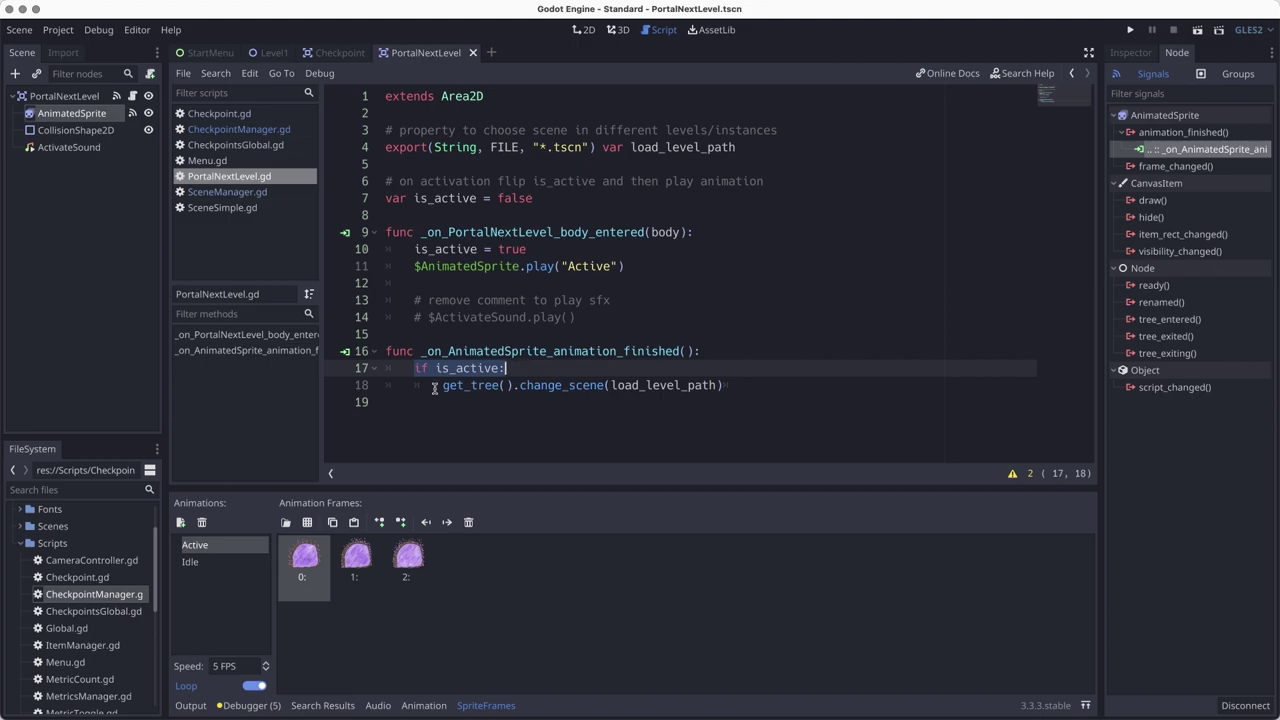
pyautogui.moveTo(445, 385); pyautogui.dragTo(748, 384)
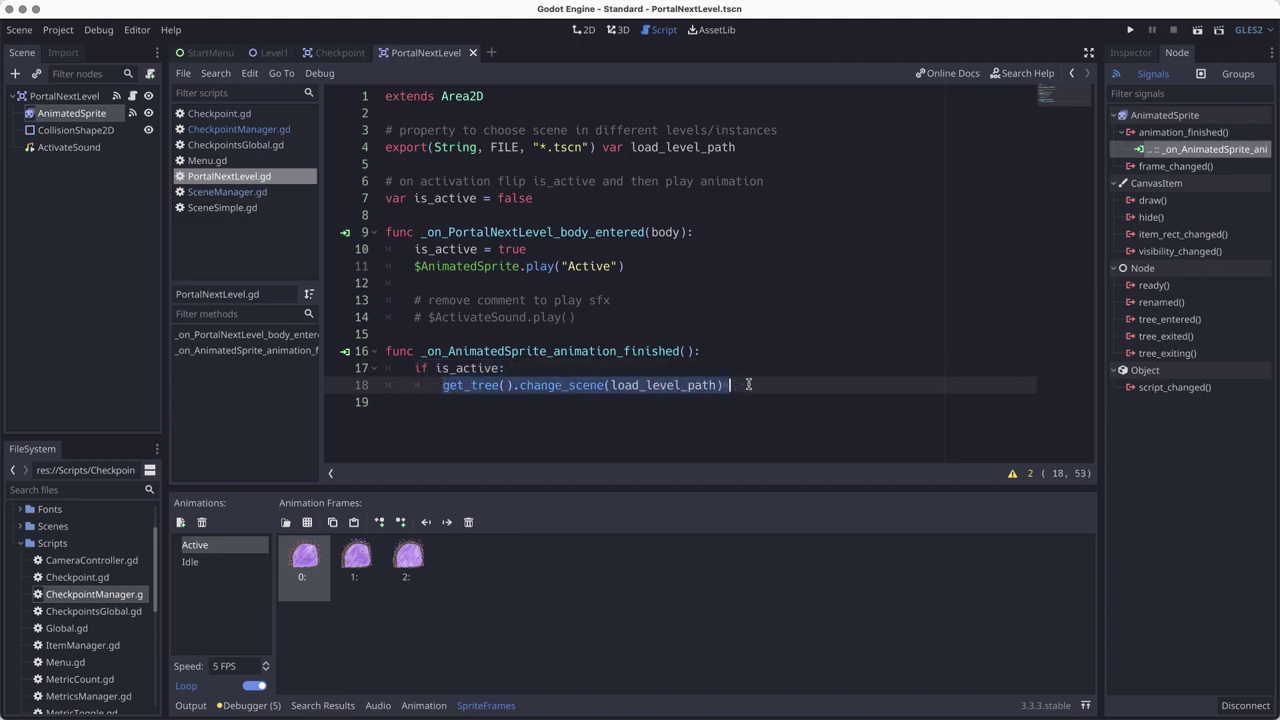
pyautogui.press('Left')
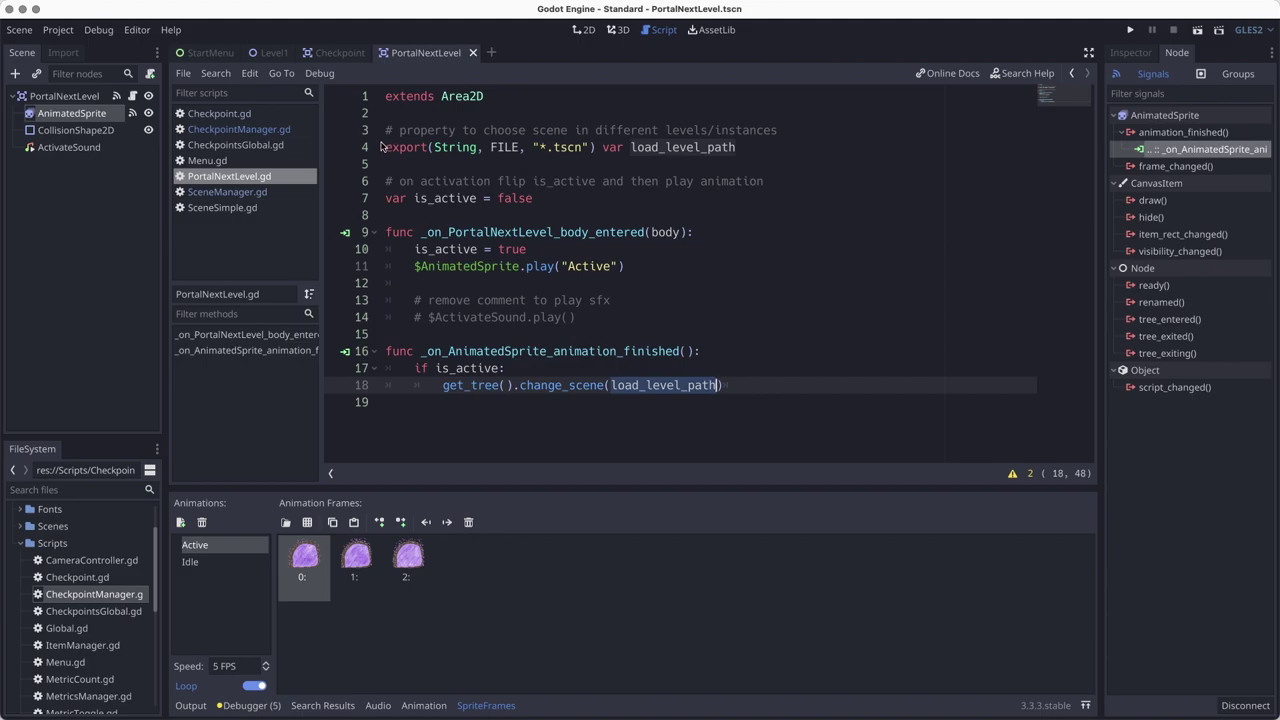
pyautogui.moveTo(381, 147); pyautogui.dragTo(765, 149)
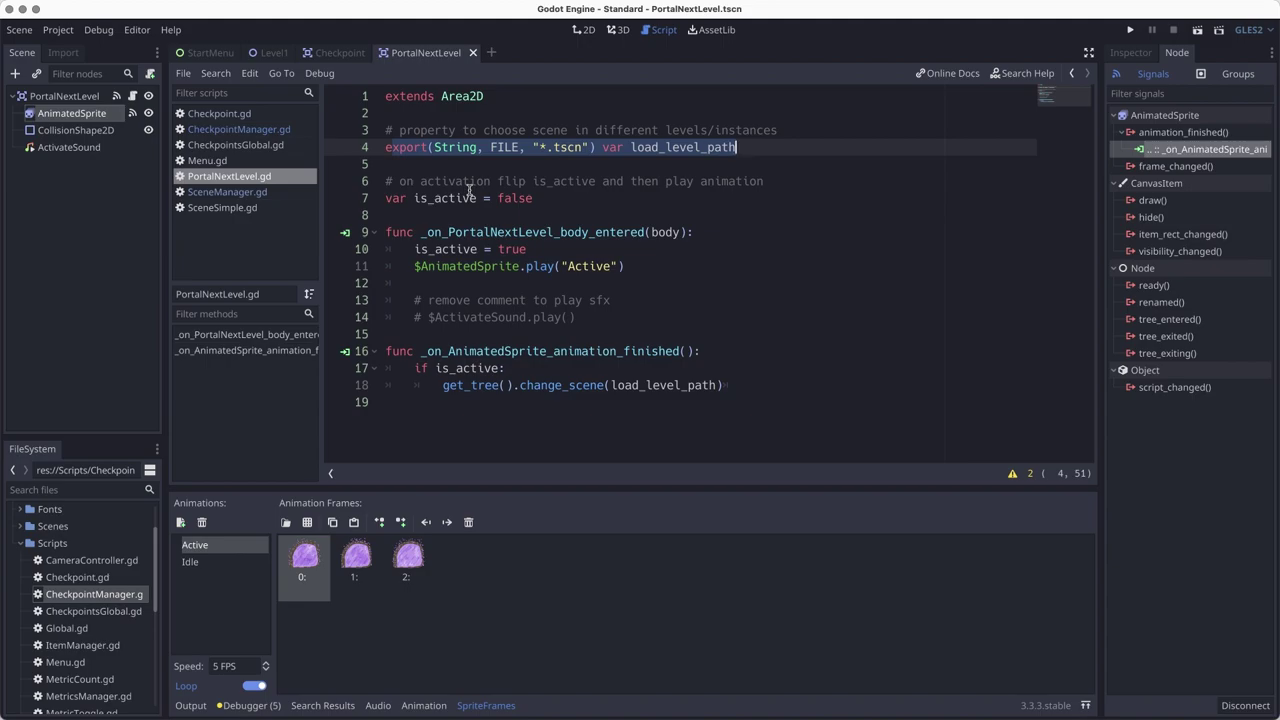
# Step: Uncomment the $ActivateSound.play() line in the body_entered function of PortalNextLevel.gd and save the script
pyautogui.click(429, 317)
pyautogui.press('BackSpace')
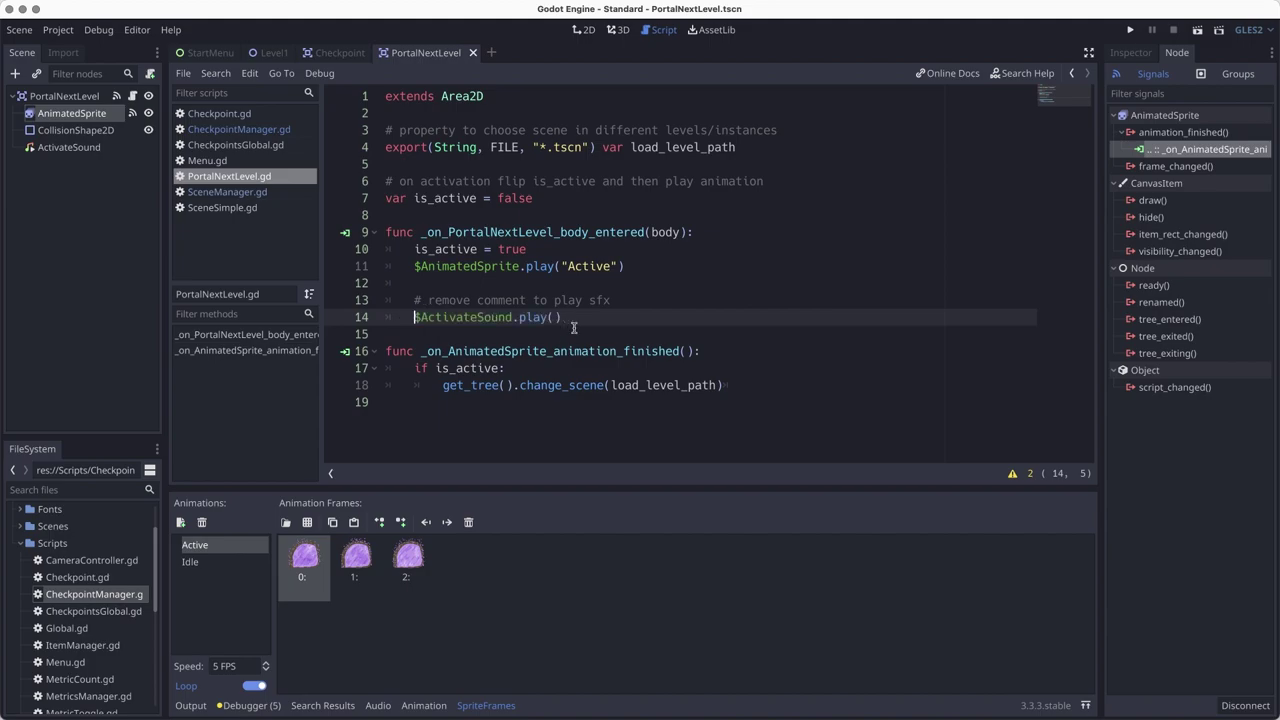
pyautogui.press('super+s')
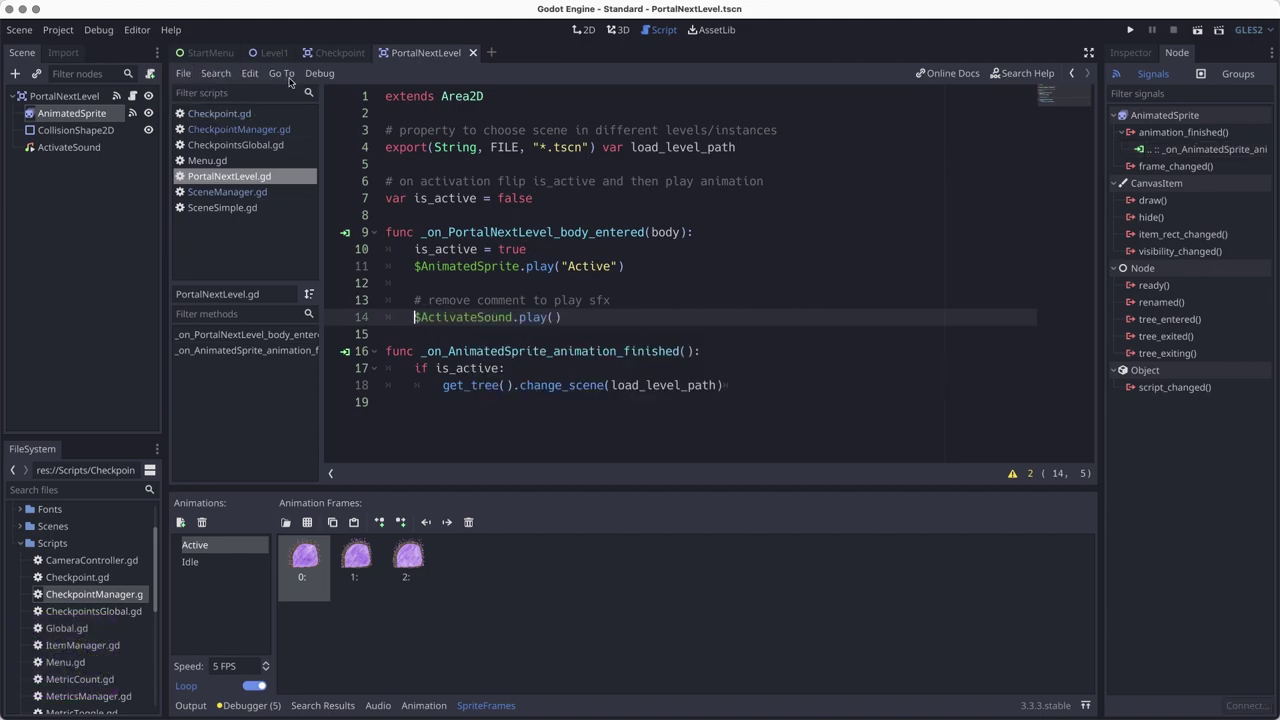
# Step: Save the portal scene, then return to Level1 with its PortalNextLevel instance's properties shown
pyautogui.click(64, 96)
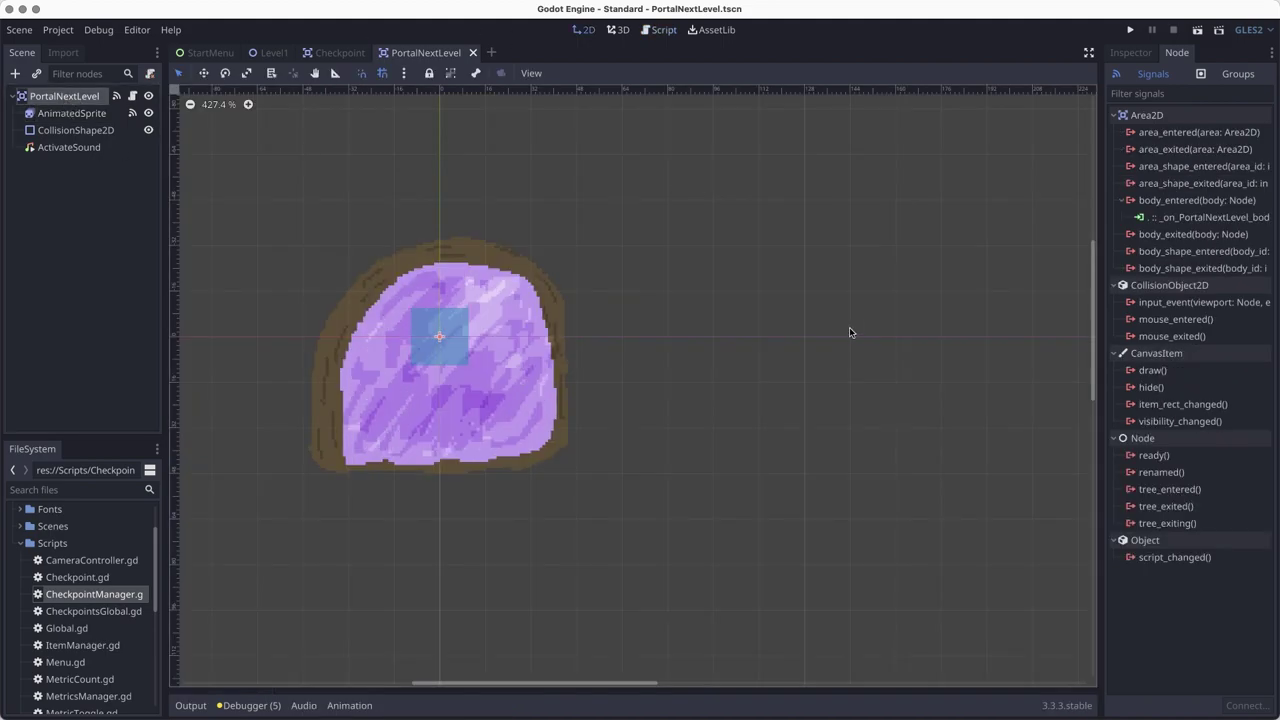
pyautogui.click(1131, 52)
pyautogui.press('super+s')
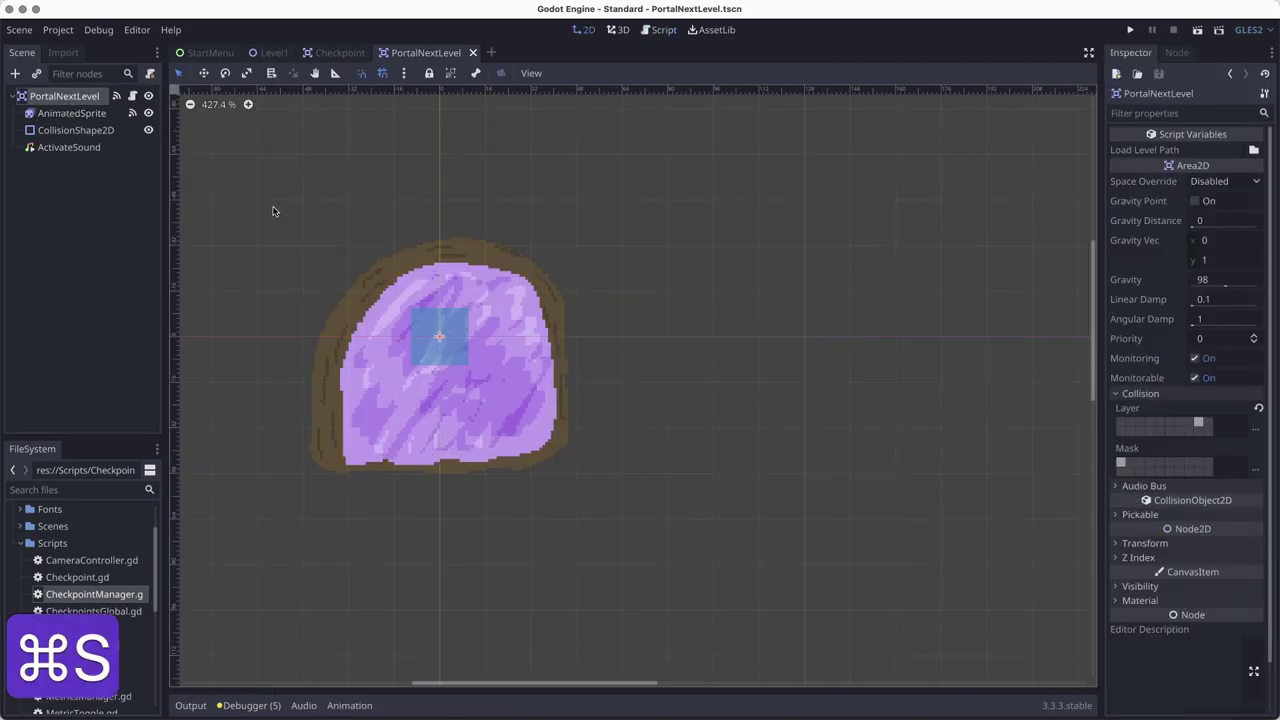
pyautogui.moveTo(271, 208); pyautogui.dragTo(414, 214, button='middle')
pyautogui.click(275, 53)
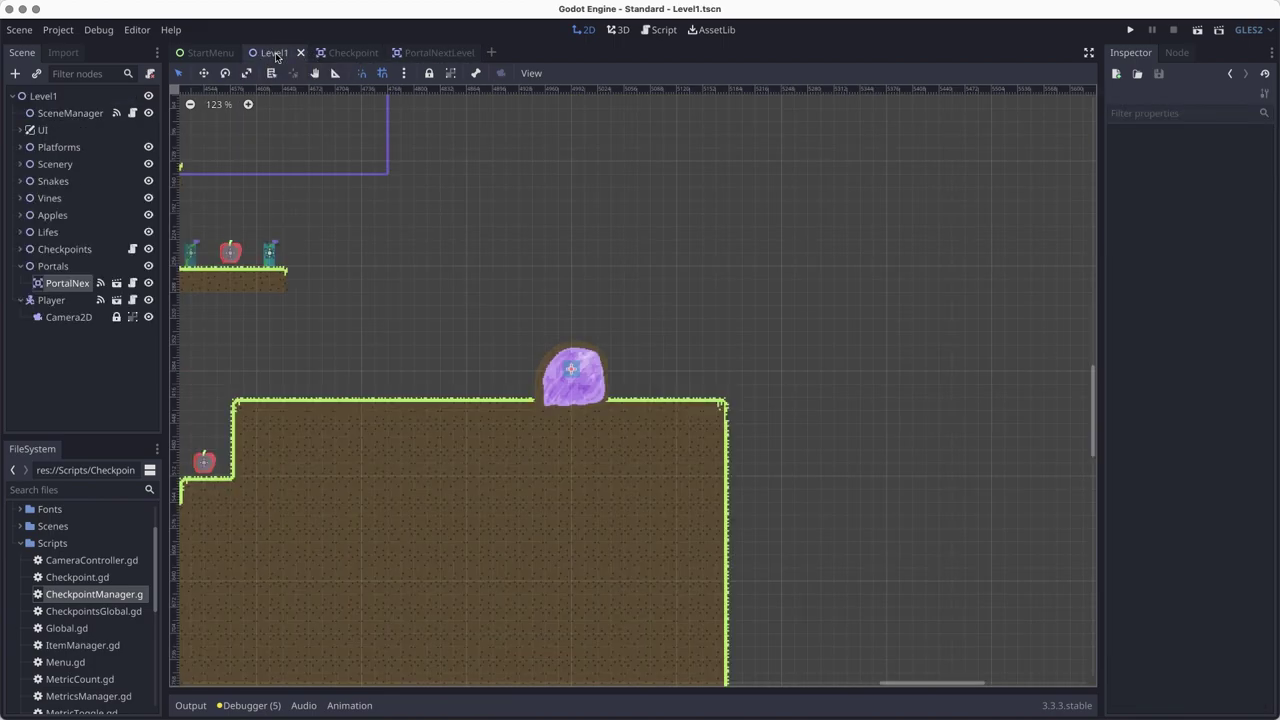
pyautogui.click(60, 284)
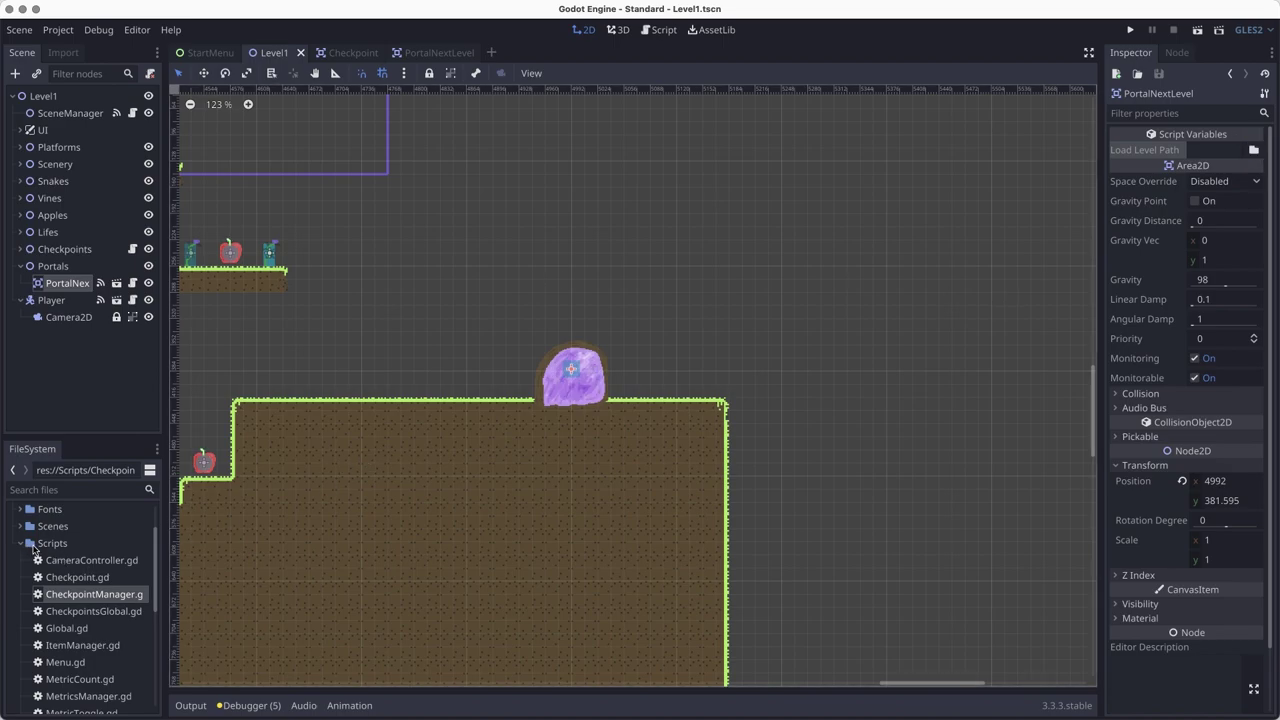
# Step: Duplicate Level1.tscn in the Scenes folder as Level2.tscn
pyautogui.scroll(-1, 33, 549)
pyautogui.scroll(2, 30, 570)
pyautogui.scroll(-2, 28, 590)
pyautogui.scroll(3, 25, 607)
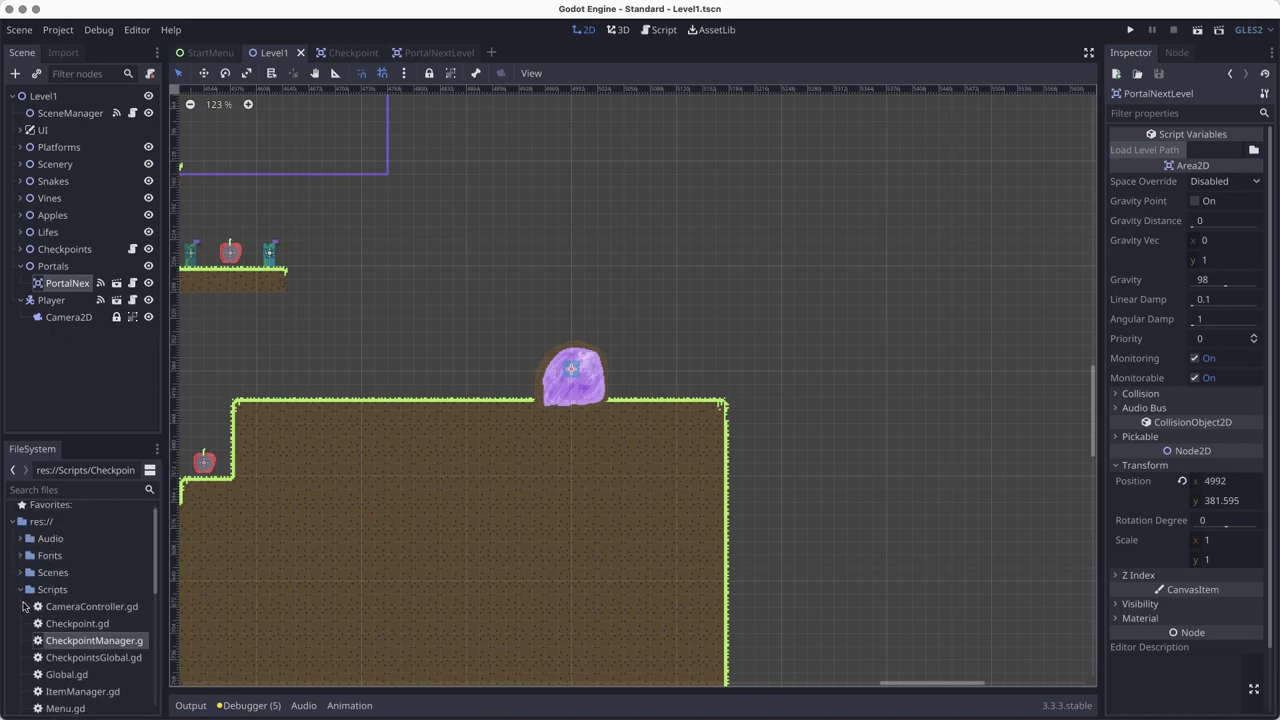
pyautogui.click(21, 595)
pyautogui.click(20, 580)
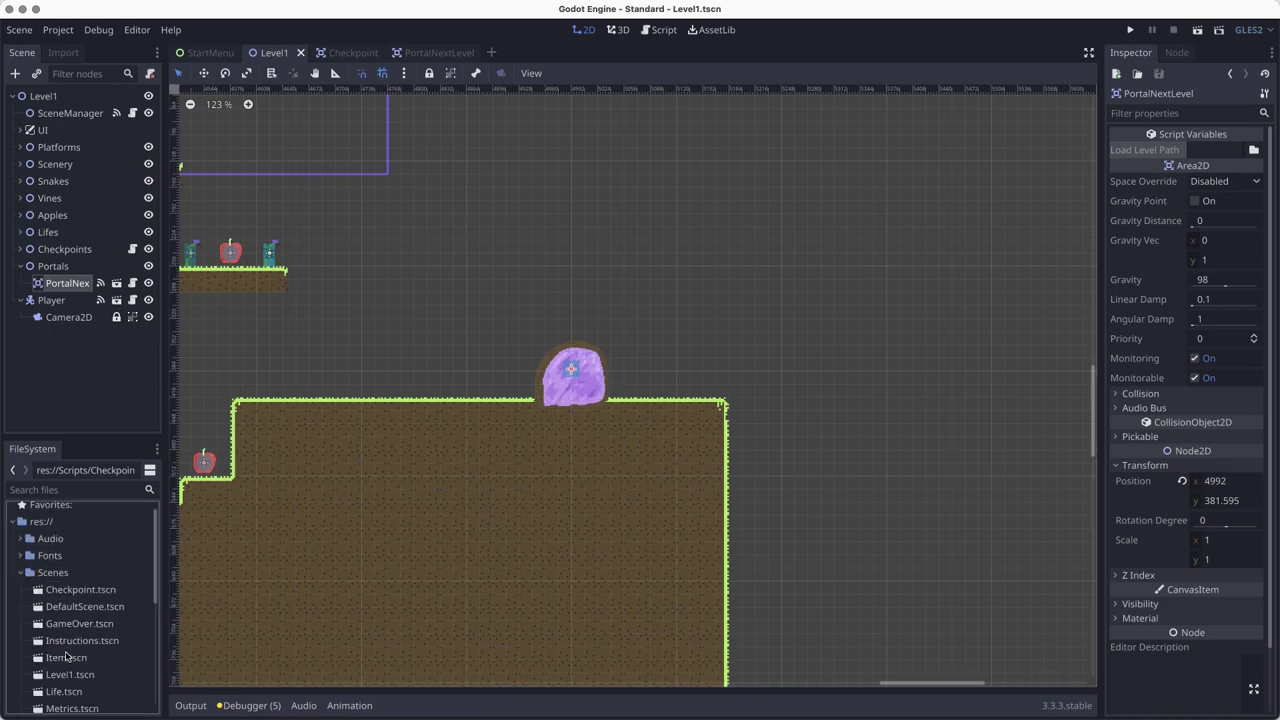
pyautogui.click(70, 674)
pyautogui.scroll(-3, 100, 620)
pyautogui.press('super+d')
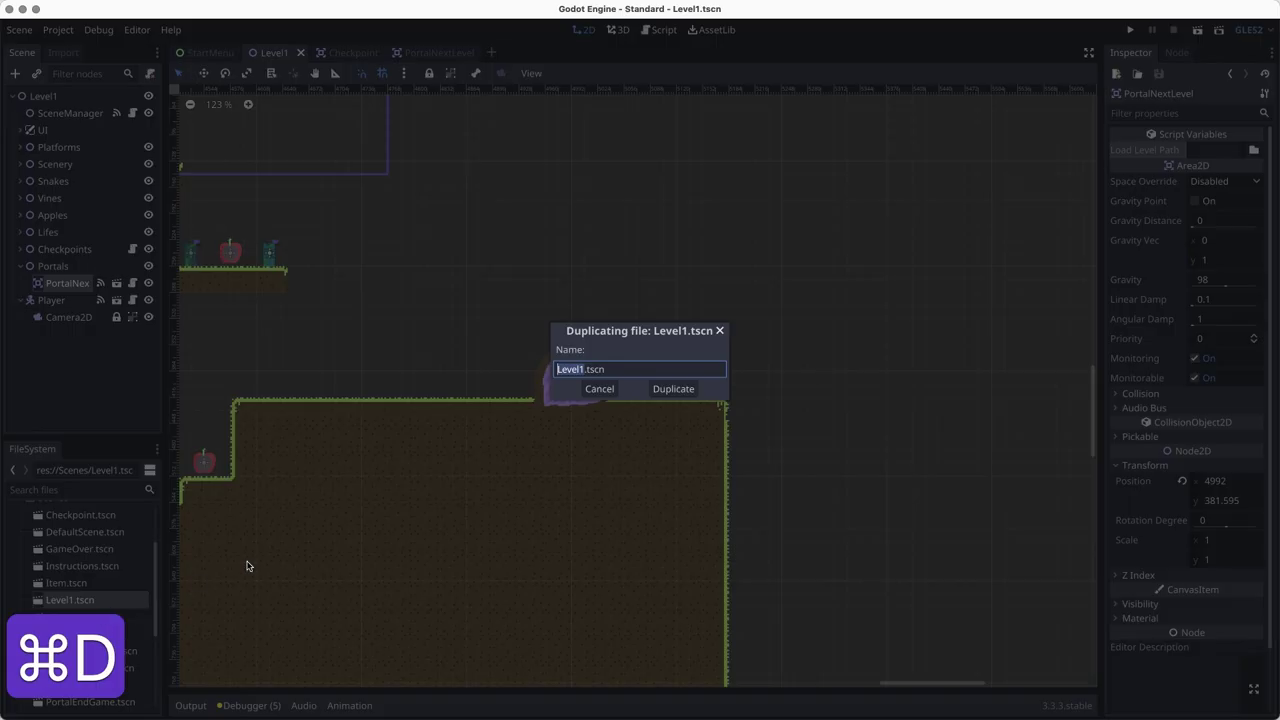
pyautogui.press('Left')
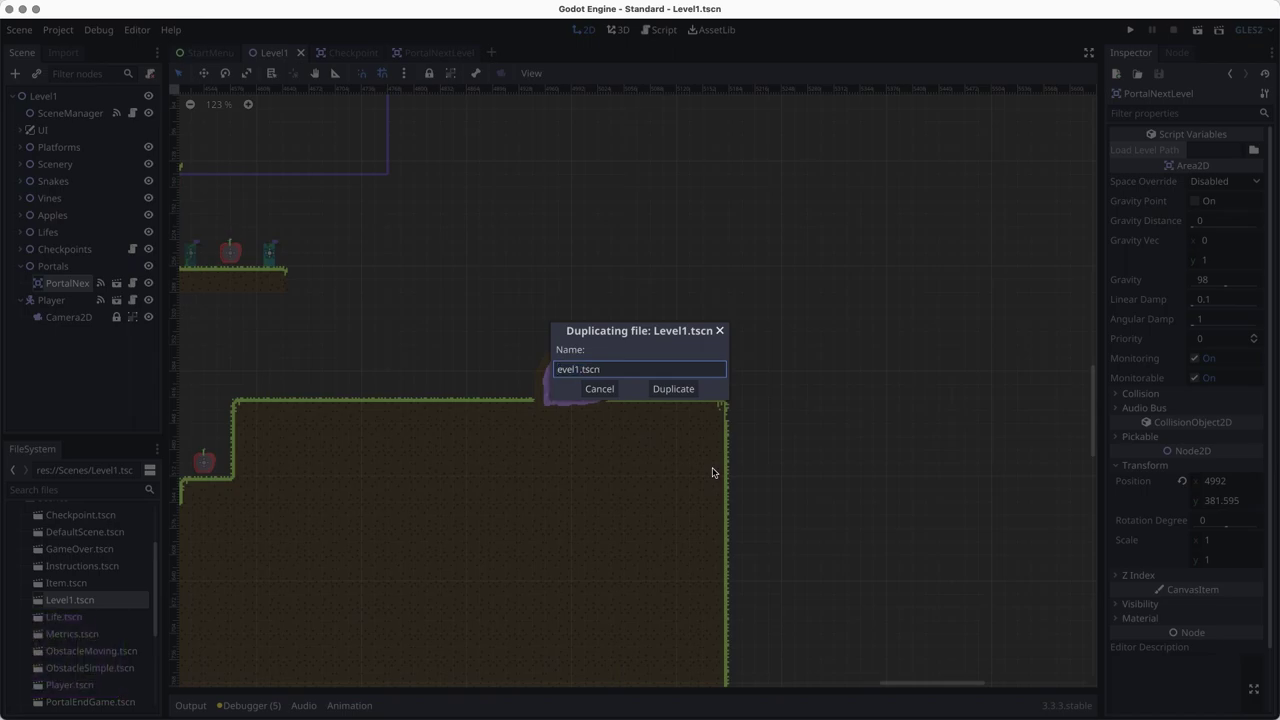
pyautogui.write('2')
pyautogui.press('Return')
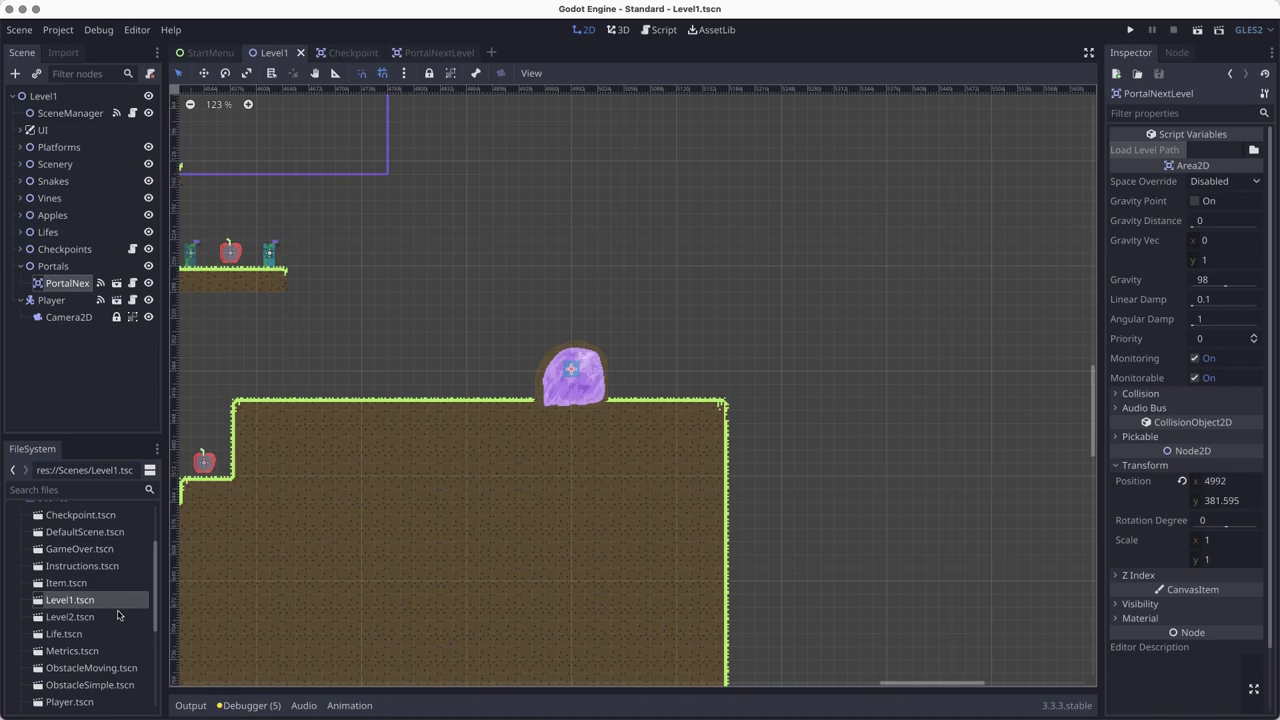
# Step: Set the Load Level Path of the PortalNextLevel instance in Level1 to Scenes/Level2.tscn
pyautogui.click(1253, 149)
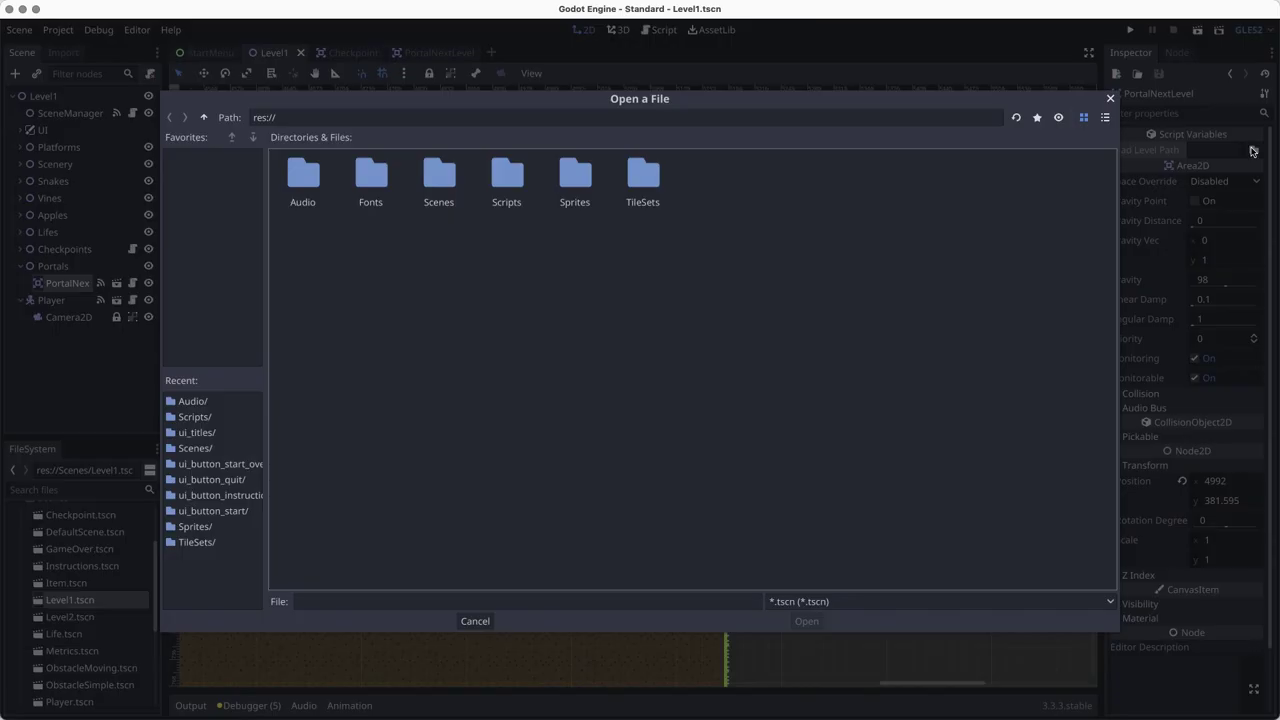
pyautogui.doubleClick(440, 178)
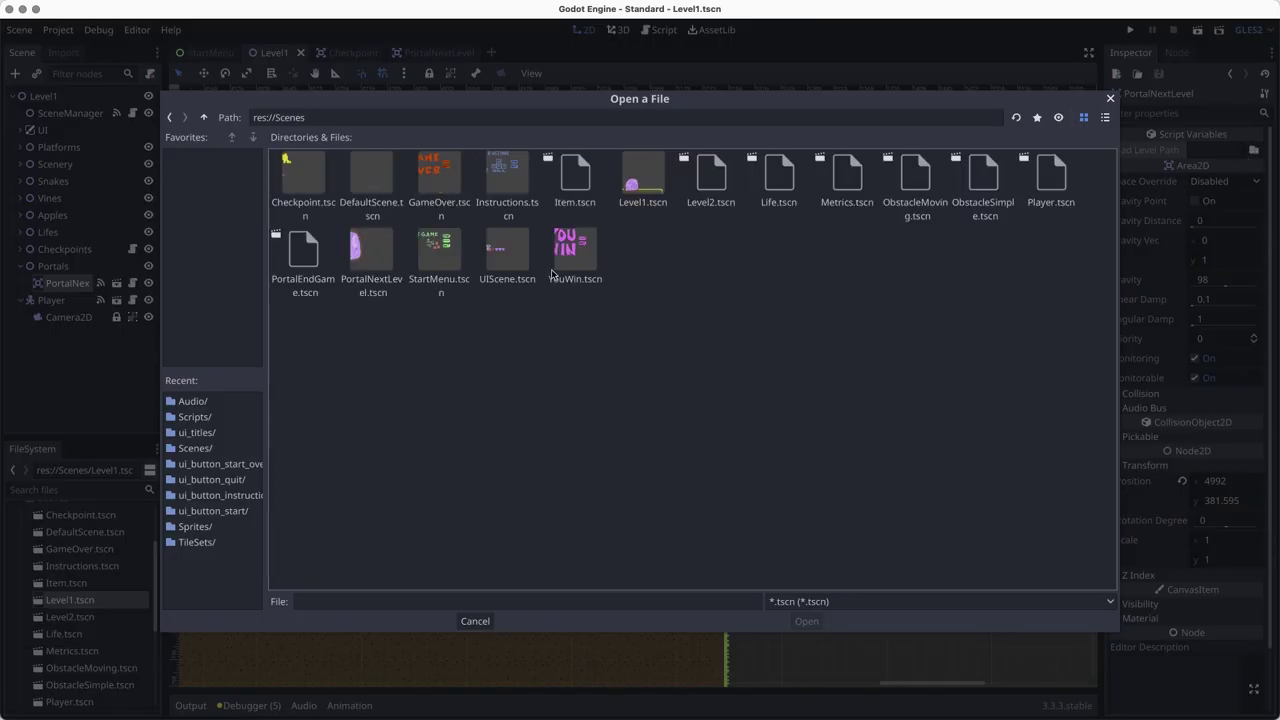
pyautogui.click(716, 174)
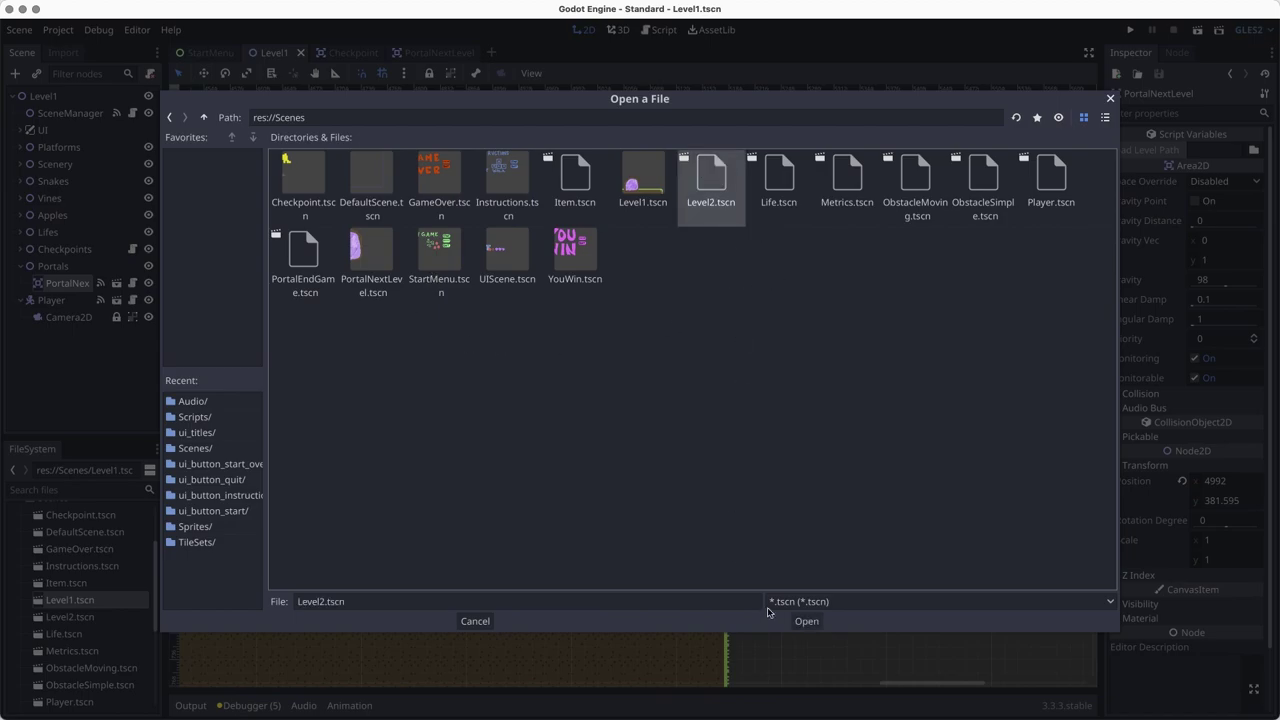
pyautogui.click(805, 621)
# Step: Open Level2.tscn and set the Modulate color of its BasicTiles tilemap to a dark blue of about RGB 61, 69, 141
pyautogui.doubleClick(70, 617)
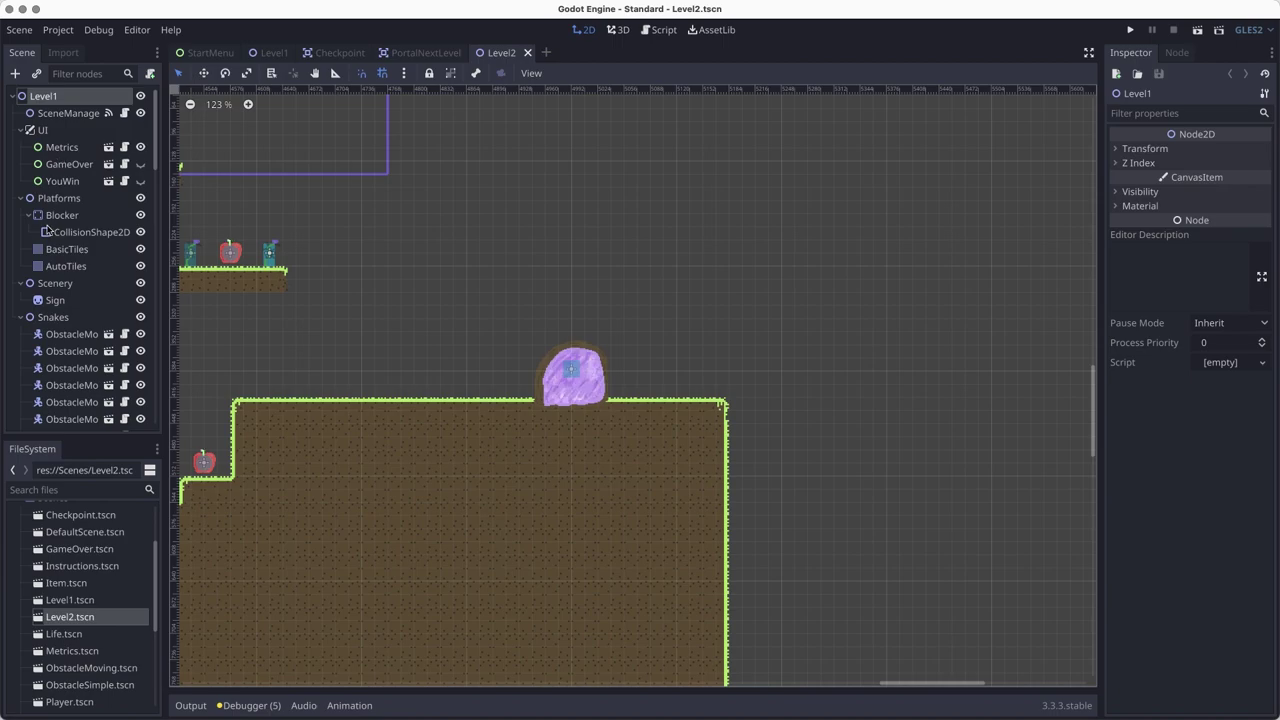
pyautogui.click(66, 249)
pyautogui.scroll(-5, 614, 367)
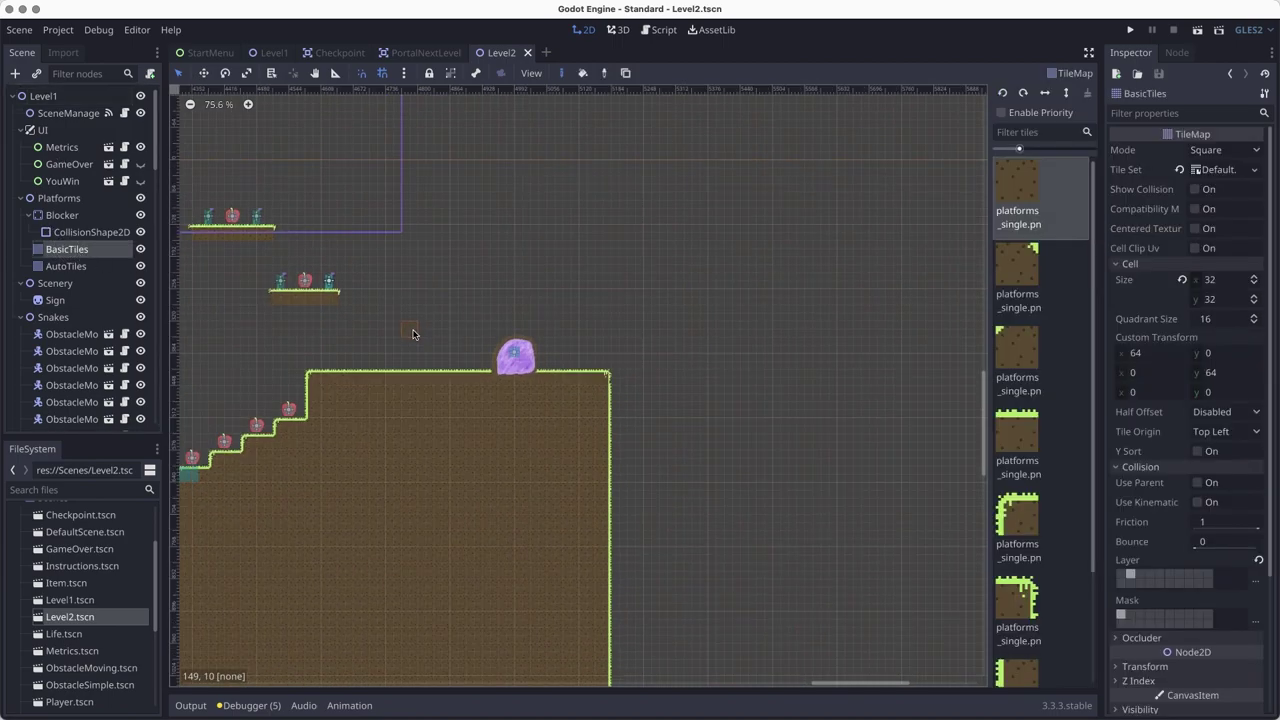
pyautogui.scroll(-3, 614, 367)
pyautogui.hscroll(10, 671, 394)
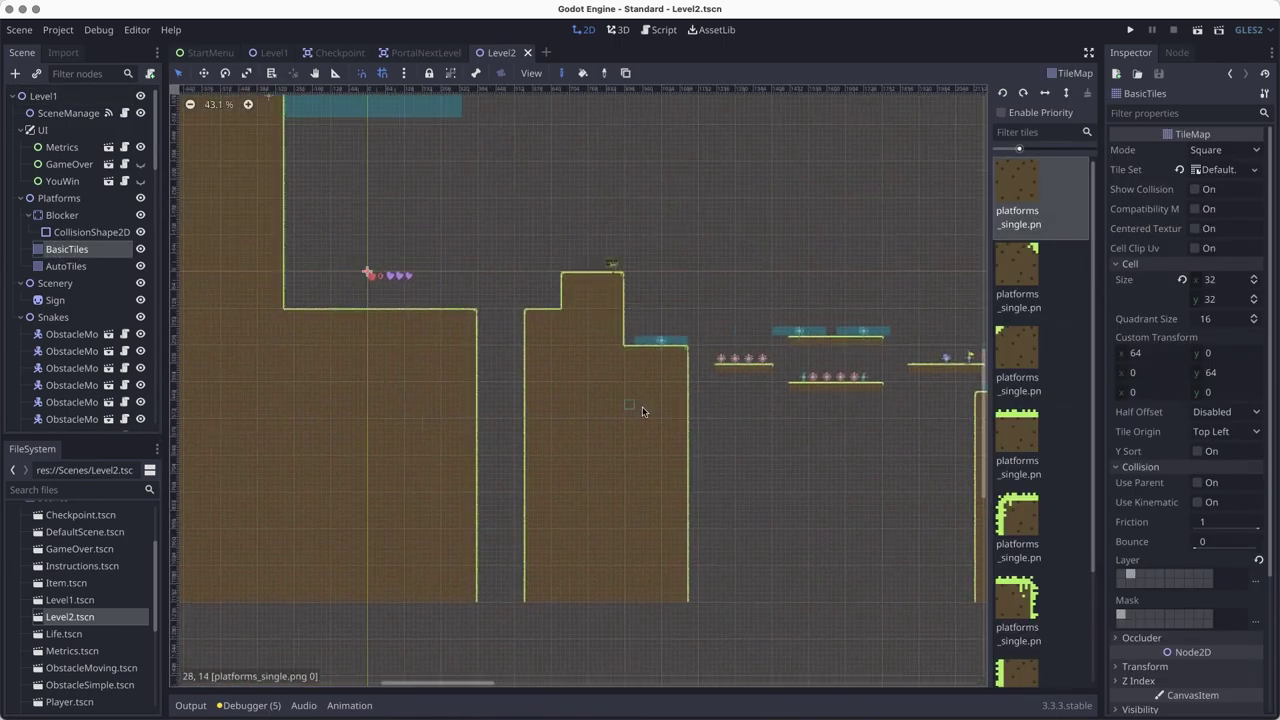
pyautogui.scroll(8, 539, 421)
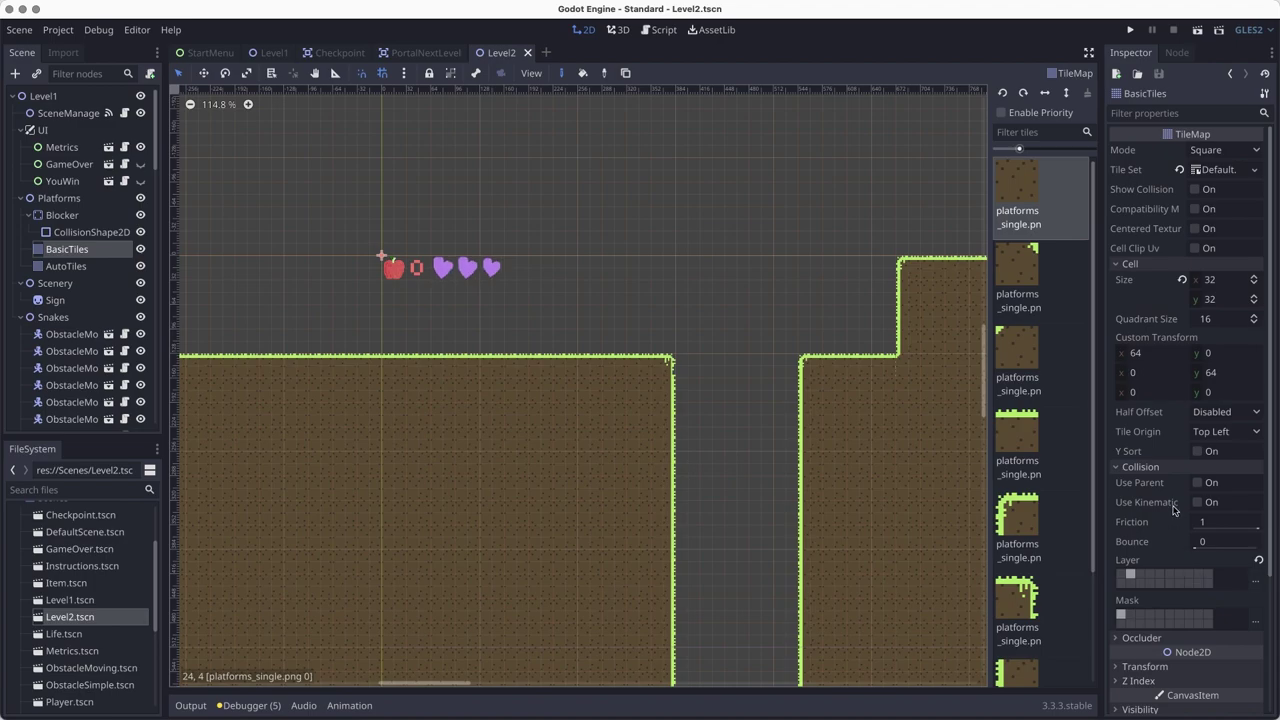
pyautogui.scroll(-5, 1170, 530)
pyautogui.scroll(-2, 1180, 540)
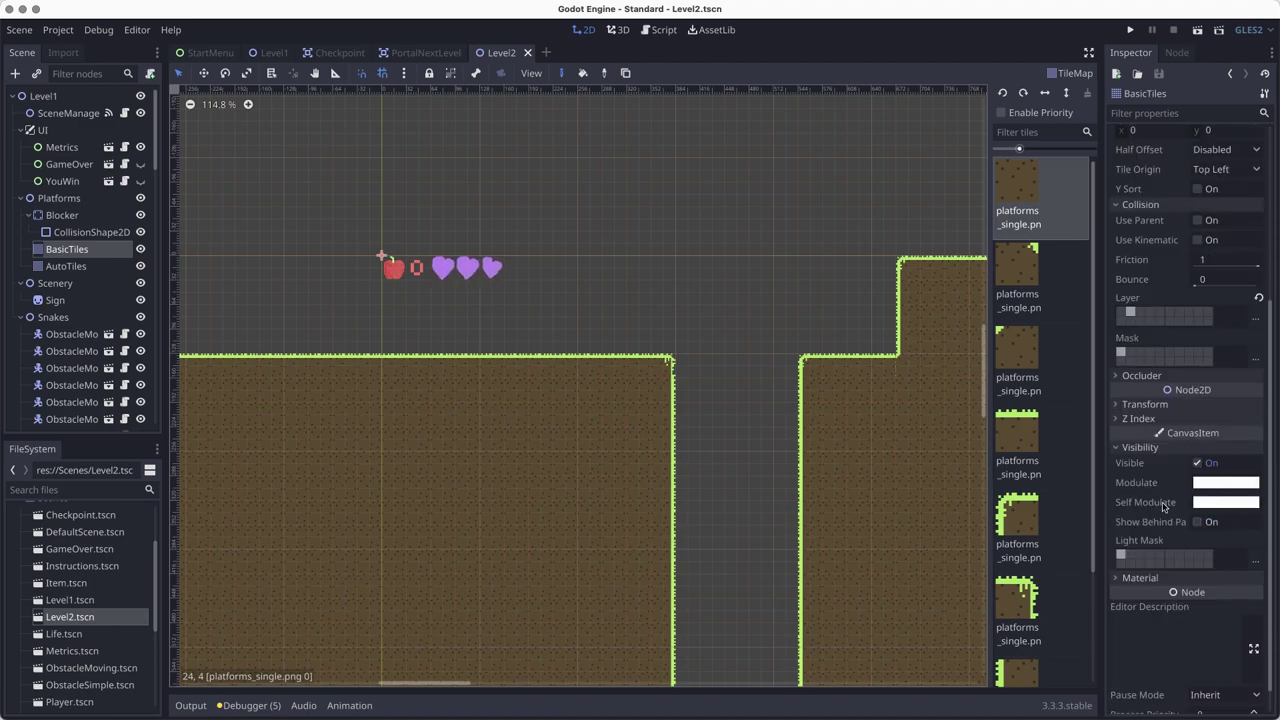
pyautogui.click(1227, 486)
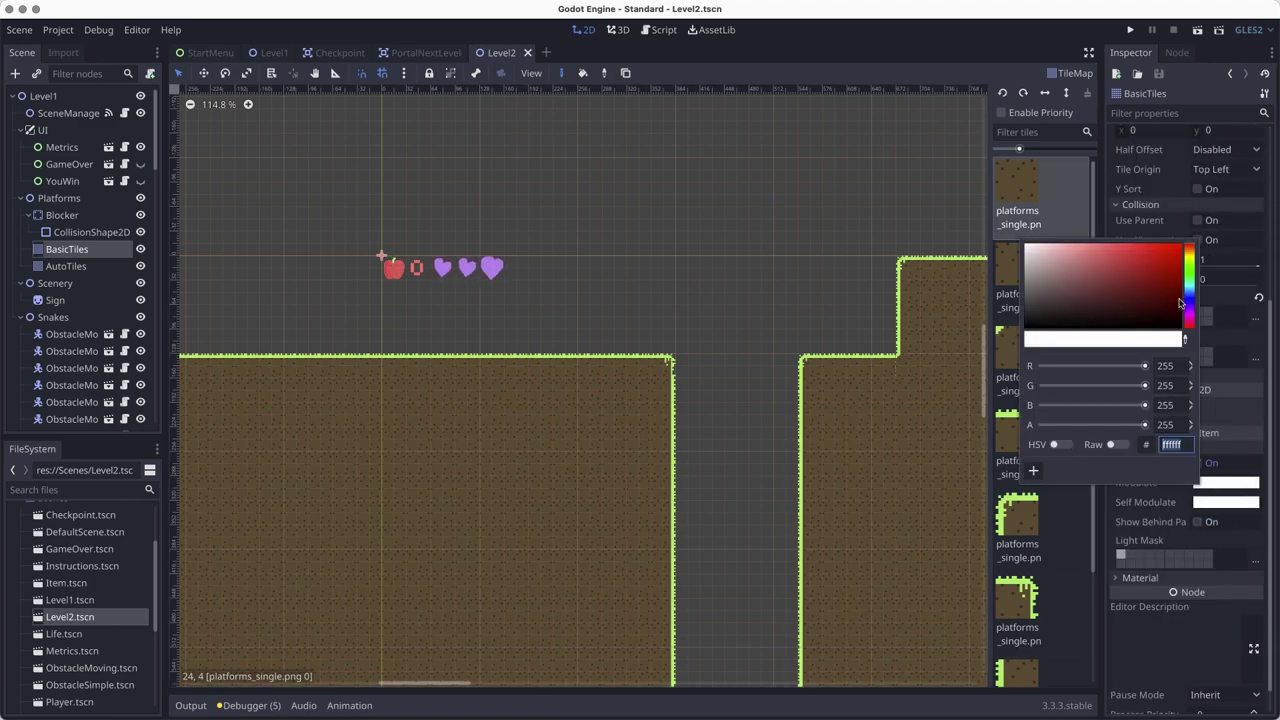
pyautogui.click(1189, 295)
pyautogui.moveTo(1110, 290)
pyautogui.mouseDown()
pyautogui.moveTo(1088, 250)
pyautogui.moveTo(1114, 283)
pyautogui.mouseUp()
# Step: Copy the hex code of the BasicTiles tilemap's Modulate color
pyautogui.scroll(-10, 690, 430)
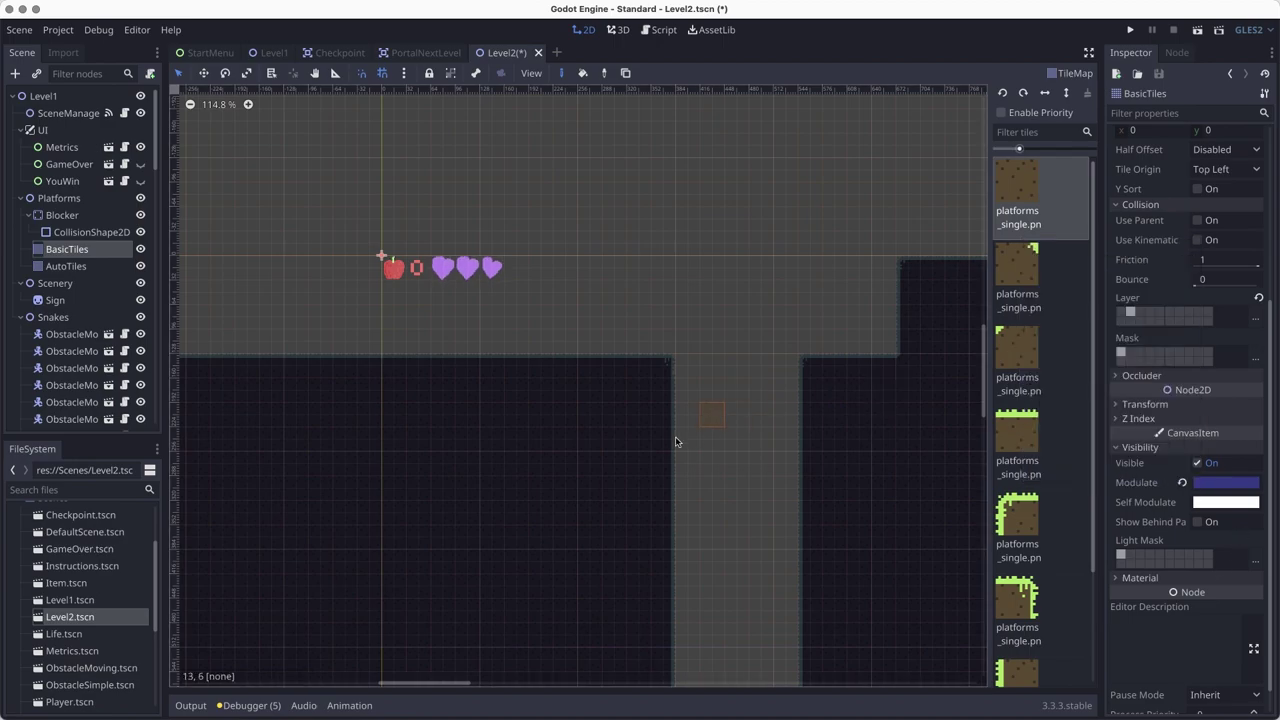
pyautogui.scroll(4, 395, 402)
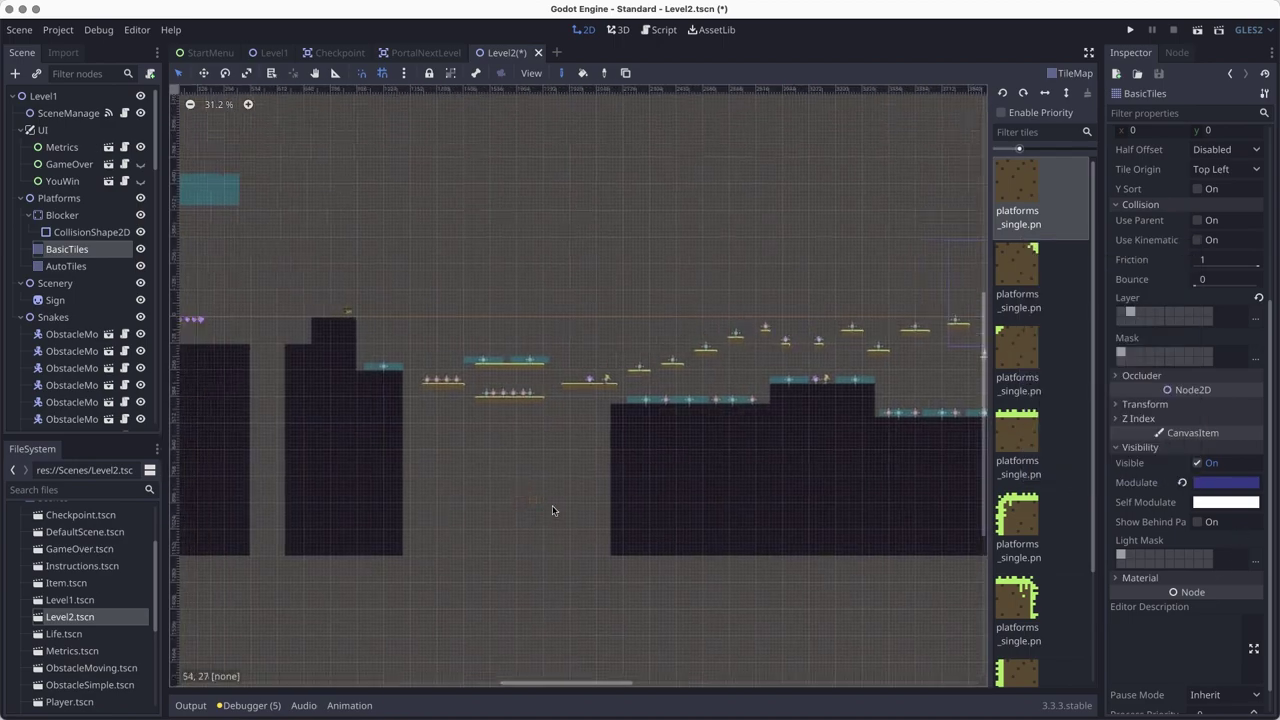
pyautogui.click(55, 265)
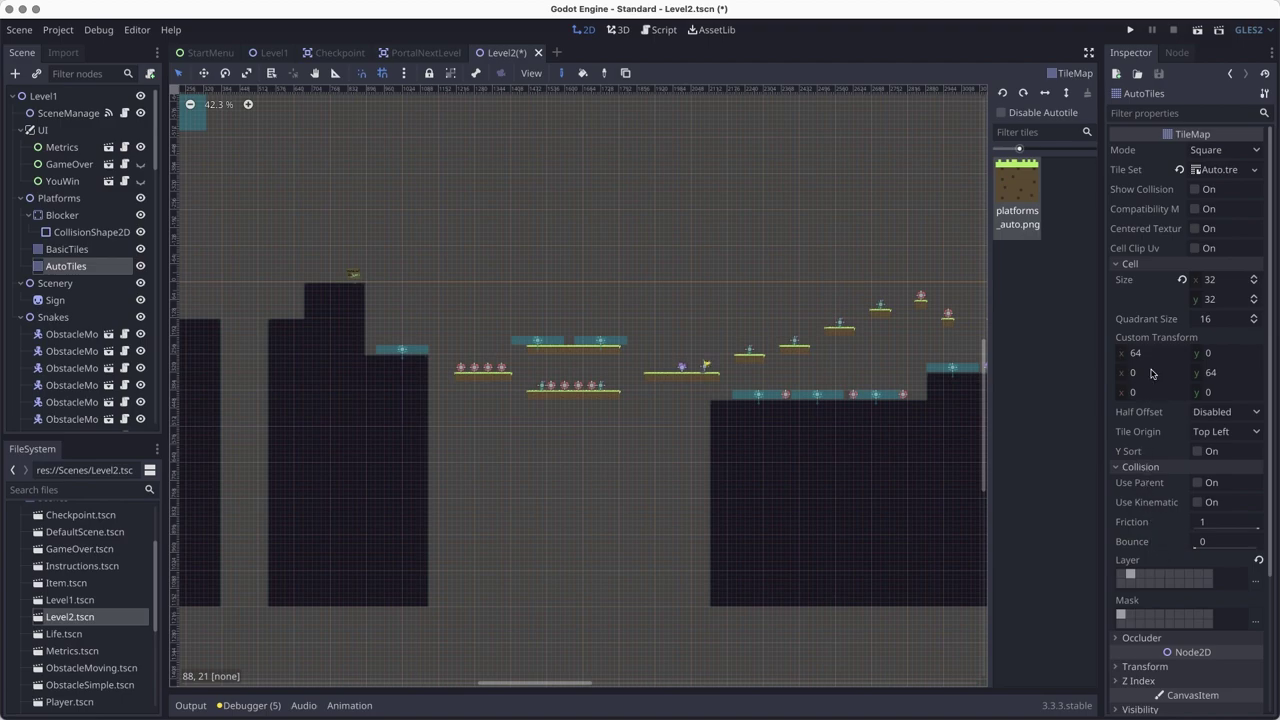
pyautogui.scroll(-5, 1151, 276)
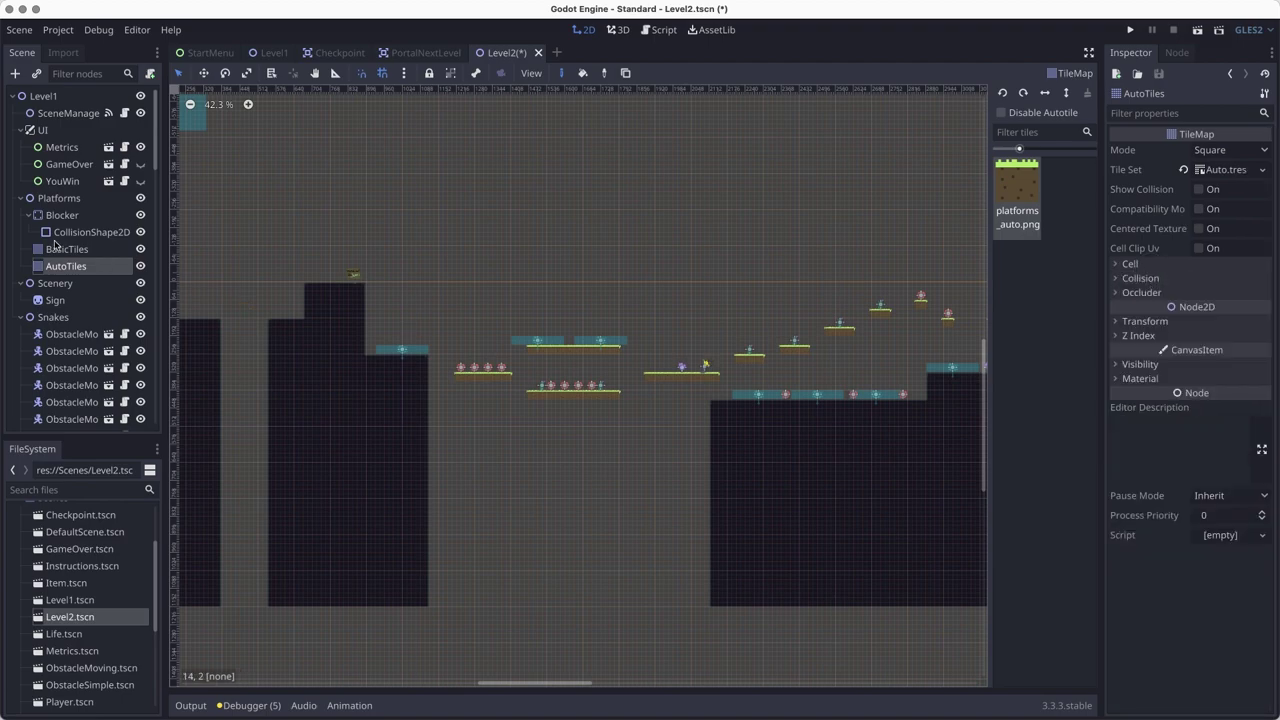
pyautogui.press('Up')
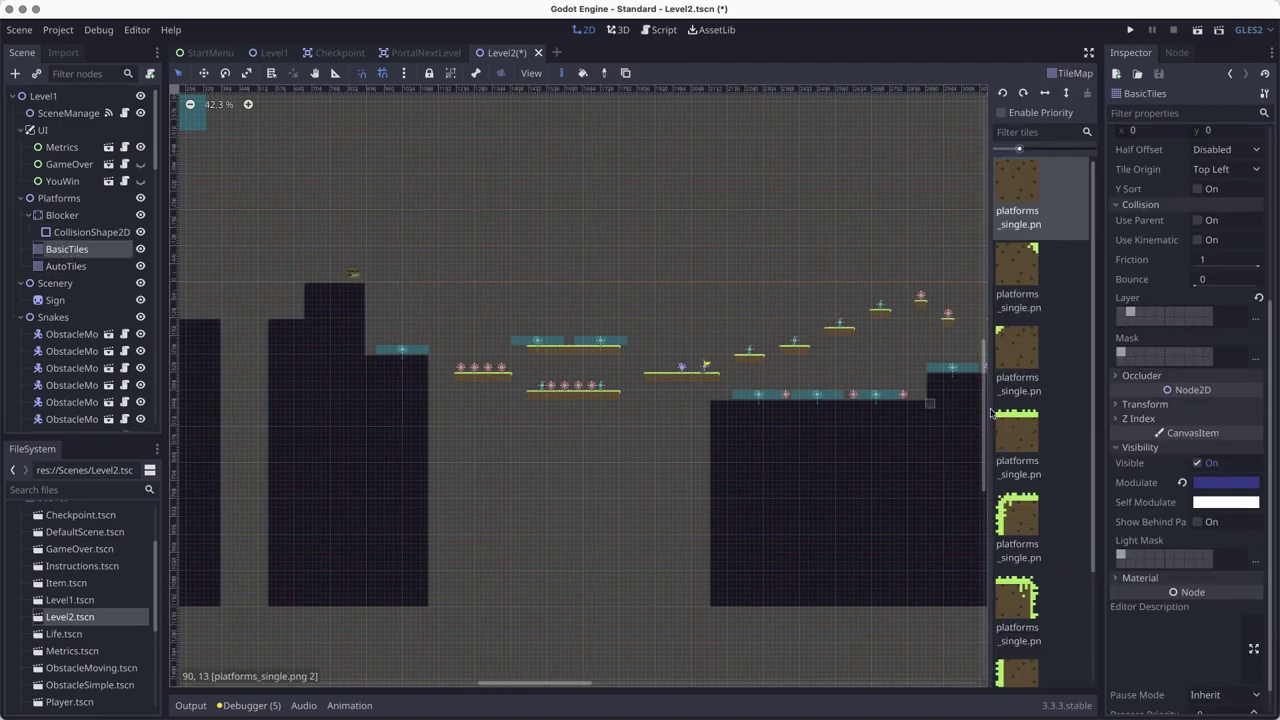
pyautogui.click(1201, 487)
pyautogui.press('super+c')
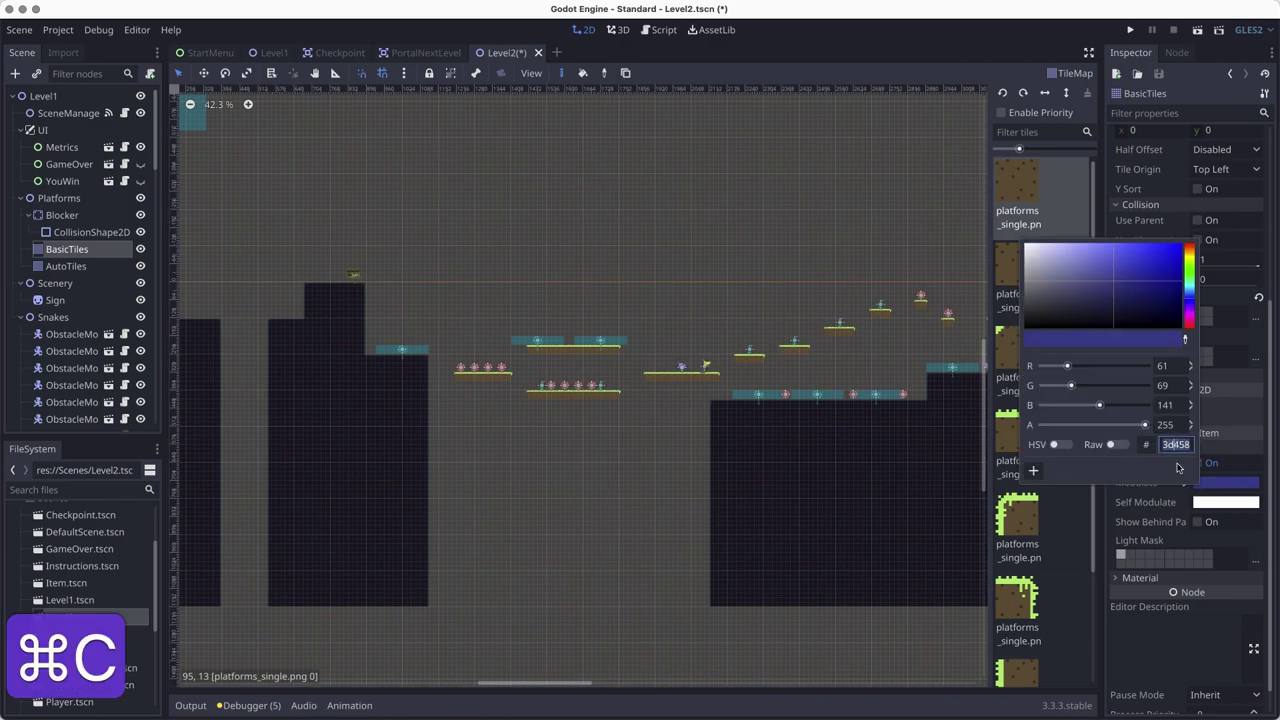
pyautogui.click(1158, 497)
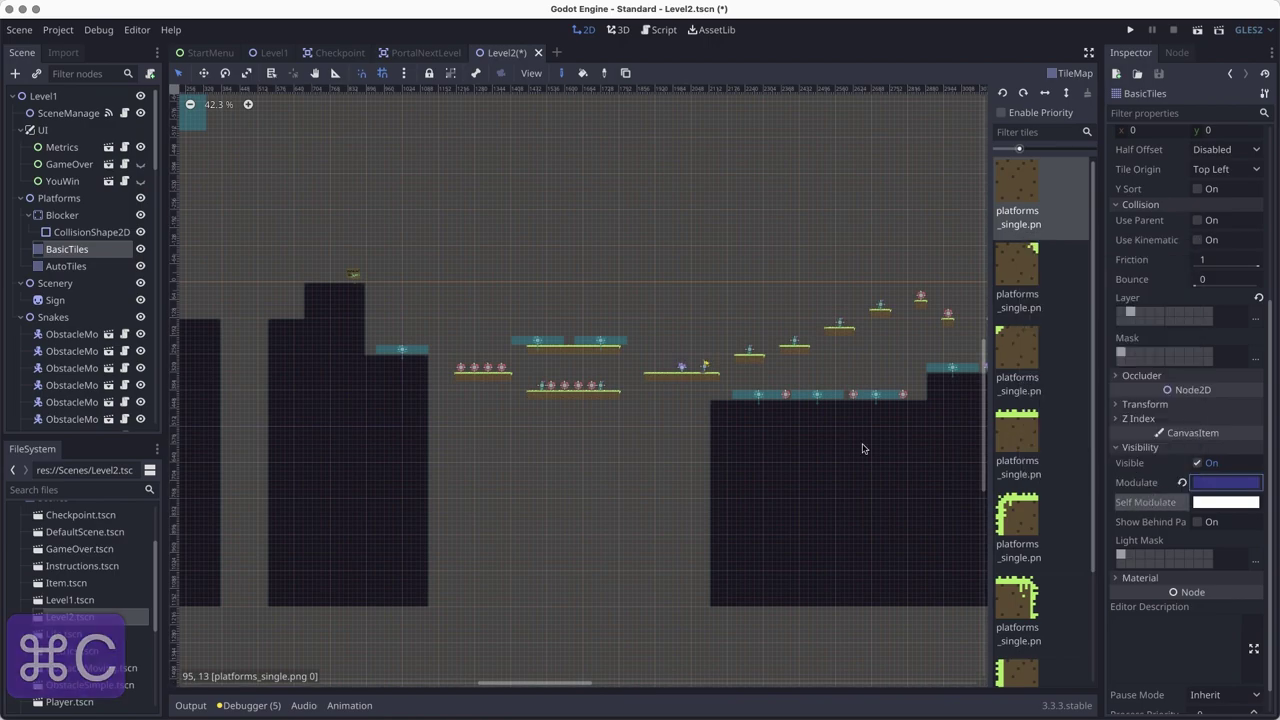
# Step: Apply the copied hex color 3d458d as the Modulate color of the AutoTiles tilemap
pyautogui.click(96, 268)
pyautogui.click(1140, 364)
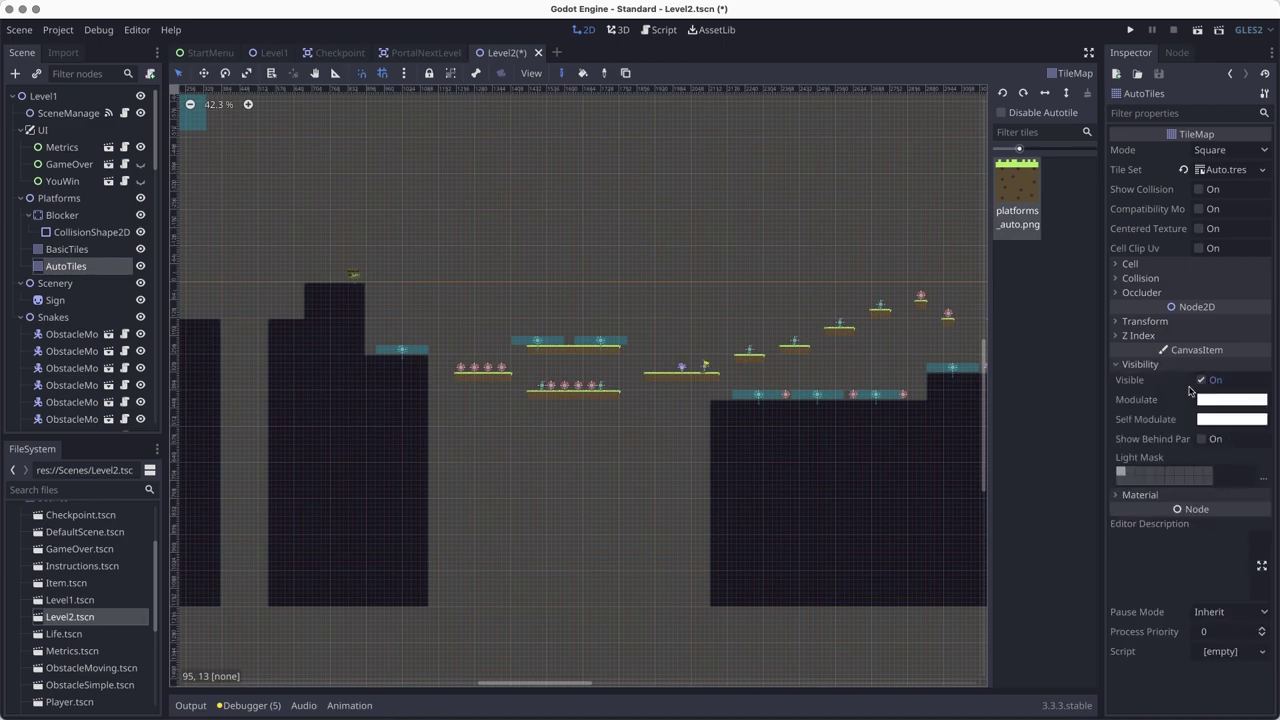
pyautogui.click(1210, 401)
pyautogui.press('super+v')
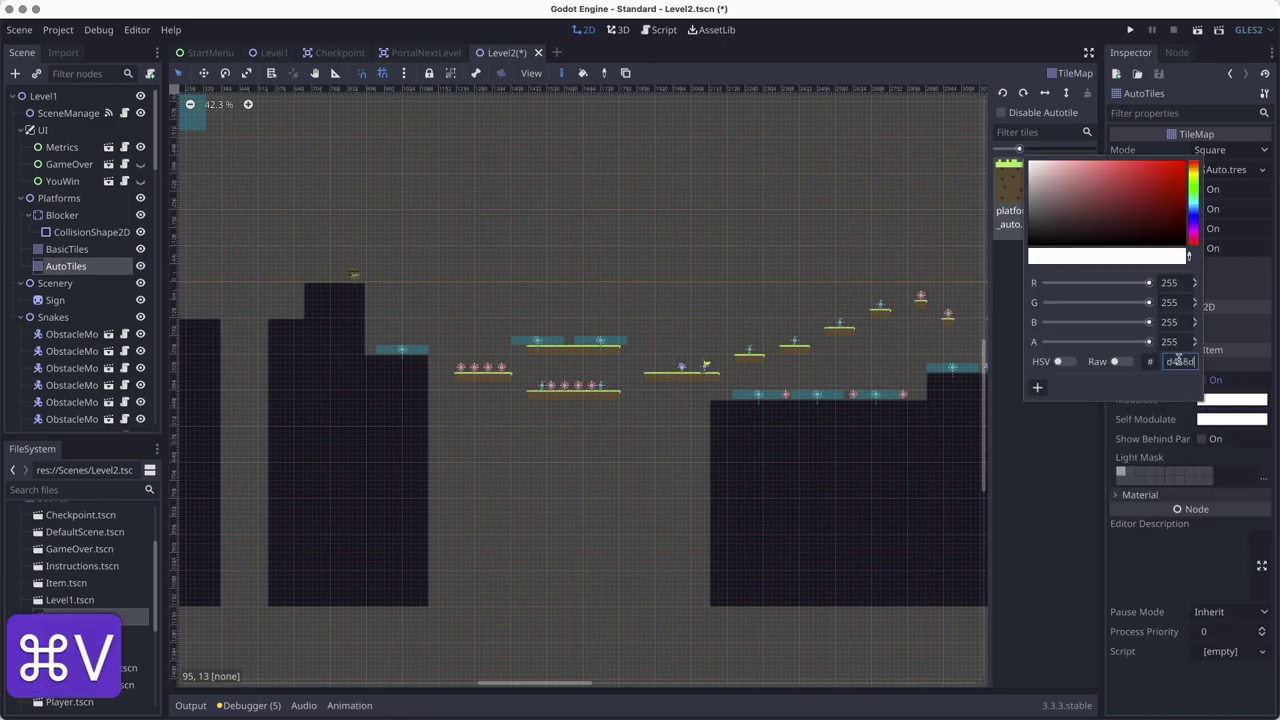
pyautogui.press('Return')
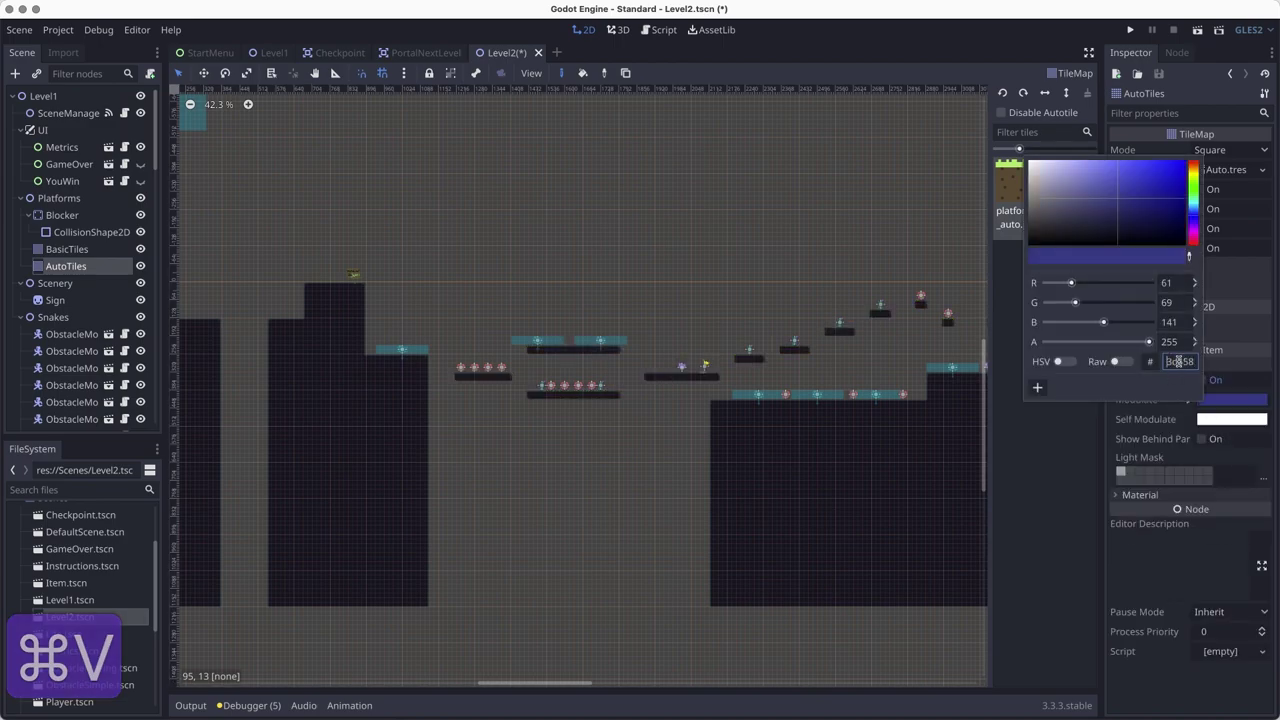
pyautogui.click(551, 393)
pyautogui.scroll(2, 435, 430)
pyautogui.press('super+z')
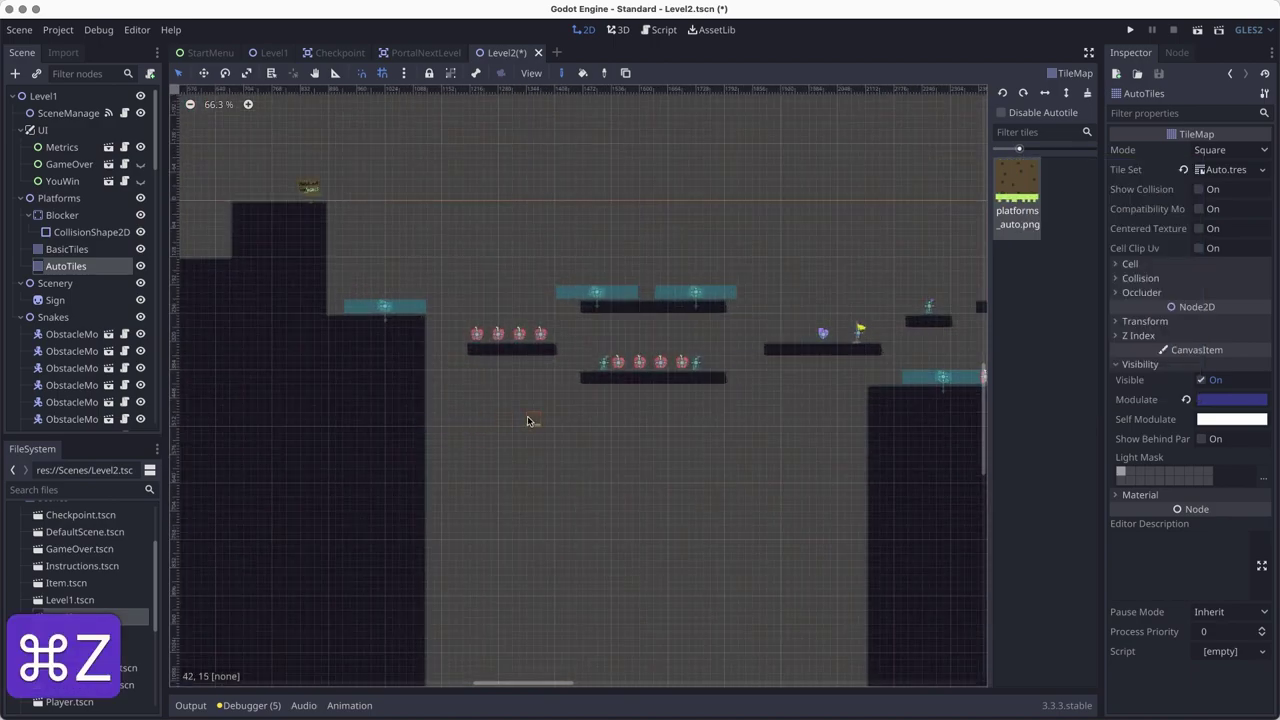
# Step: Save the recolored Level2 scene, then switch back to Level1 and save it as well
pyautogui.scroll(5, 530, 425)
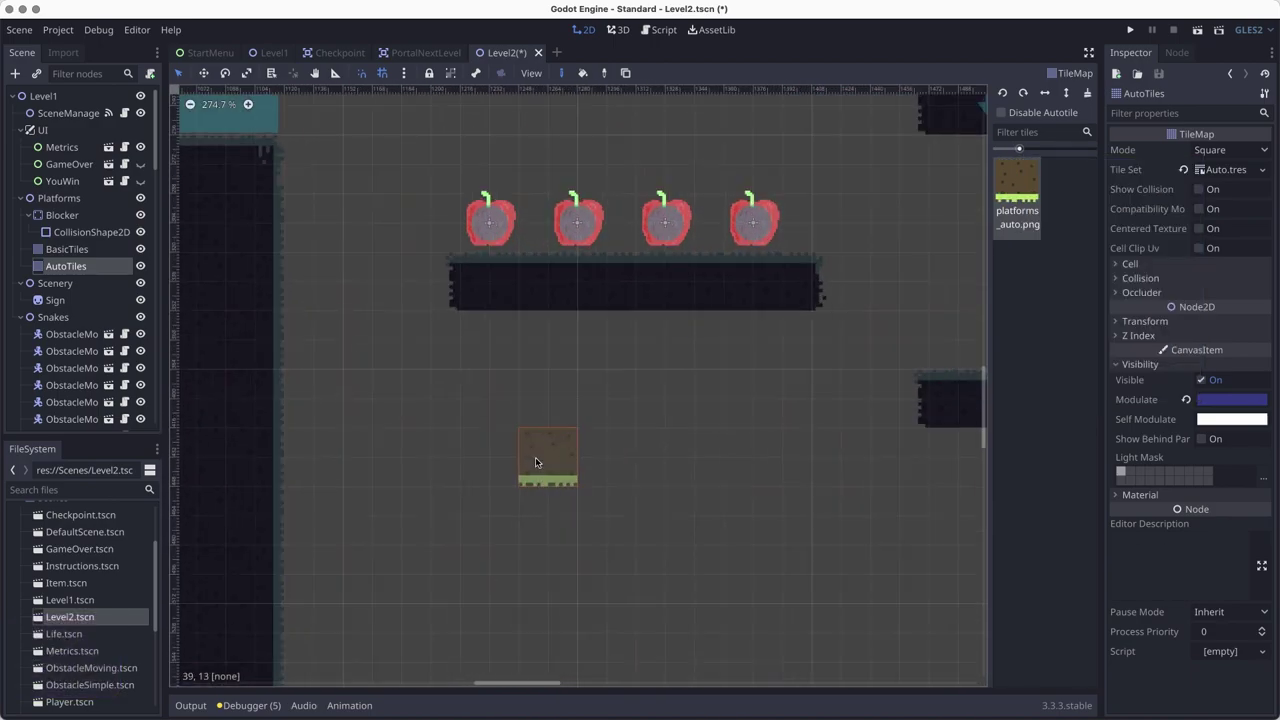
pyautogui.scroll(-4, 535, 457)
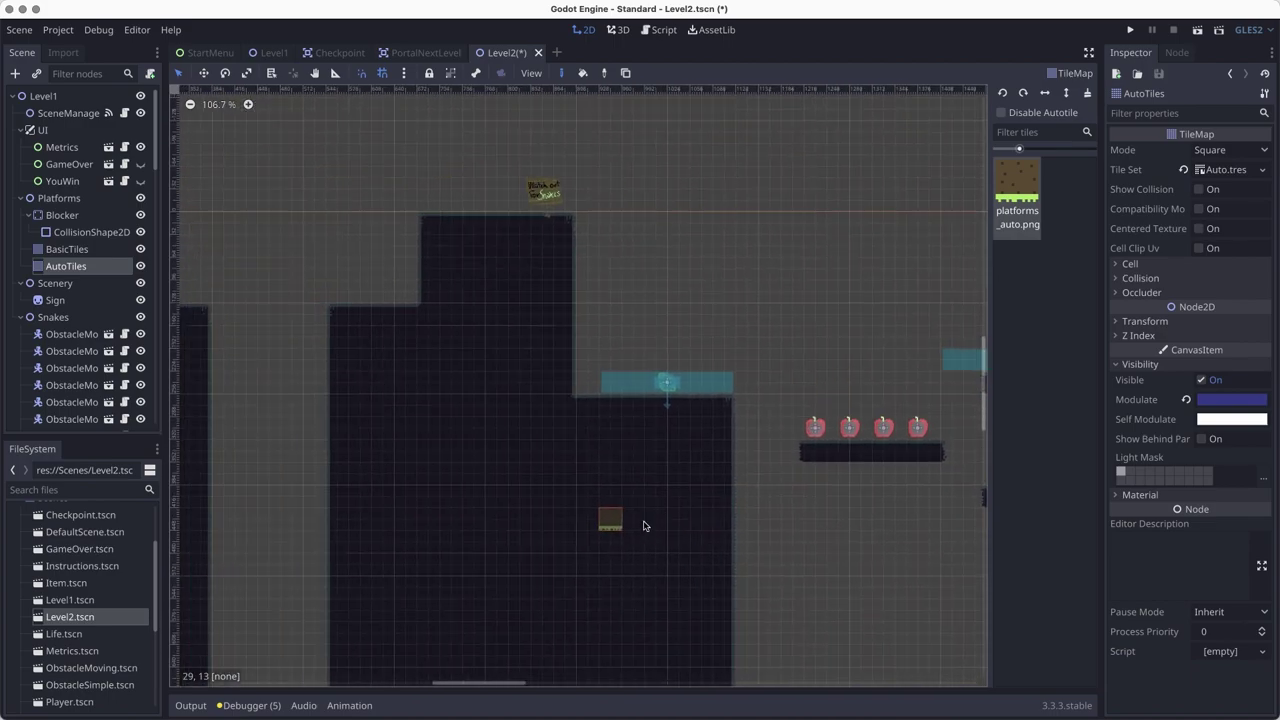
pyautogui.scroll(-2, 644, 526)
pyautogui.moveTo(526, 526); pyautogui.dragTo(726, 503, button='middle')
pyautogui.press('super+s')
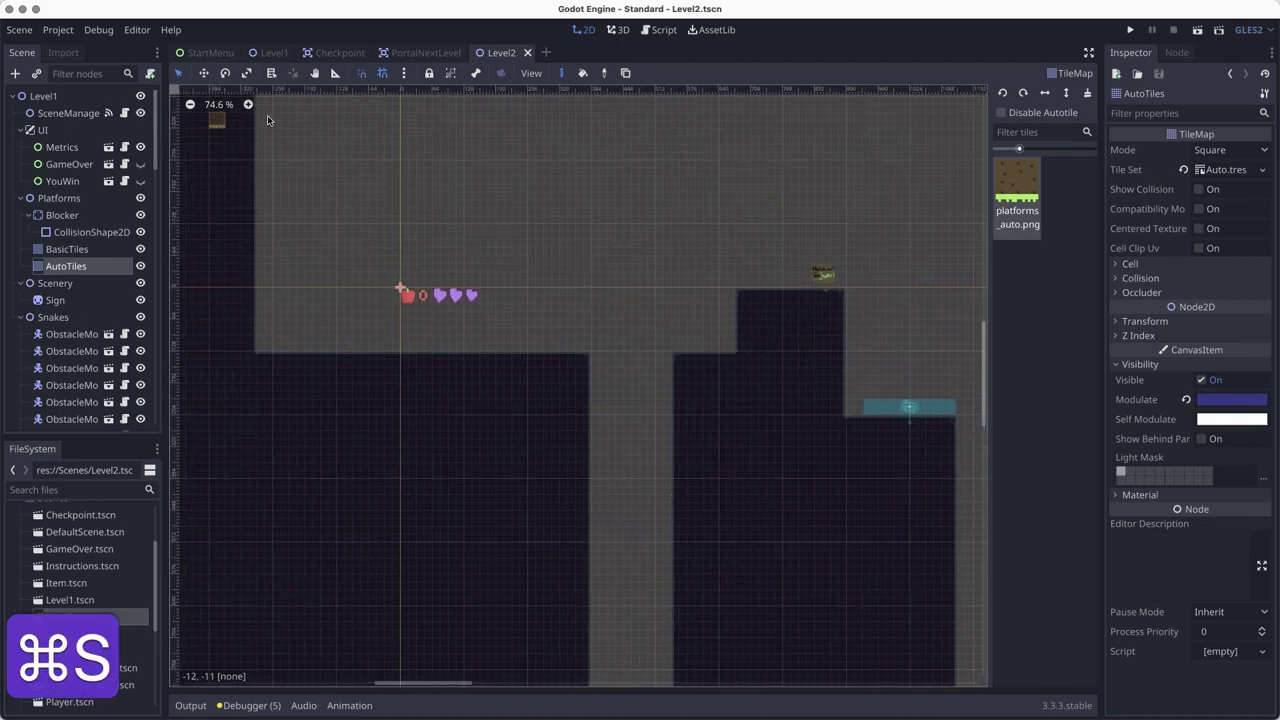
pyautogui.click(272, 52)
pyautogui.press('super+s')
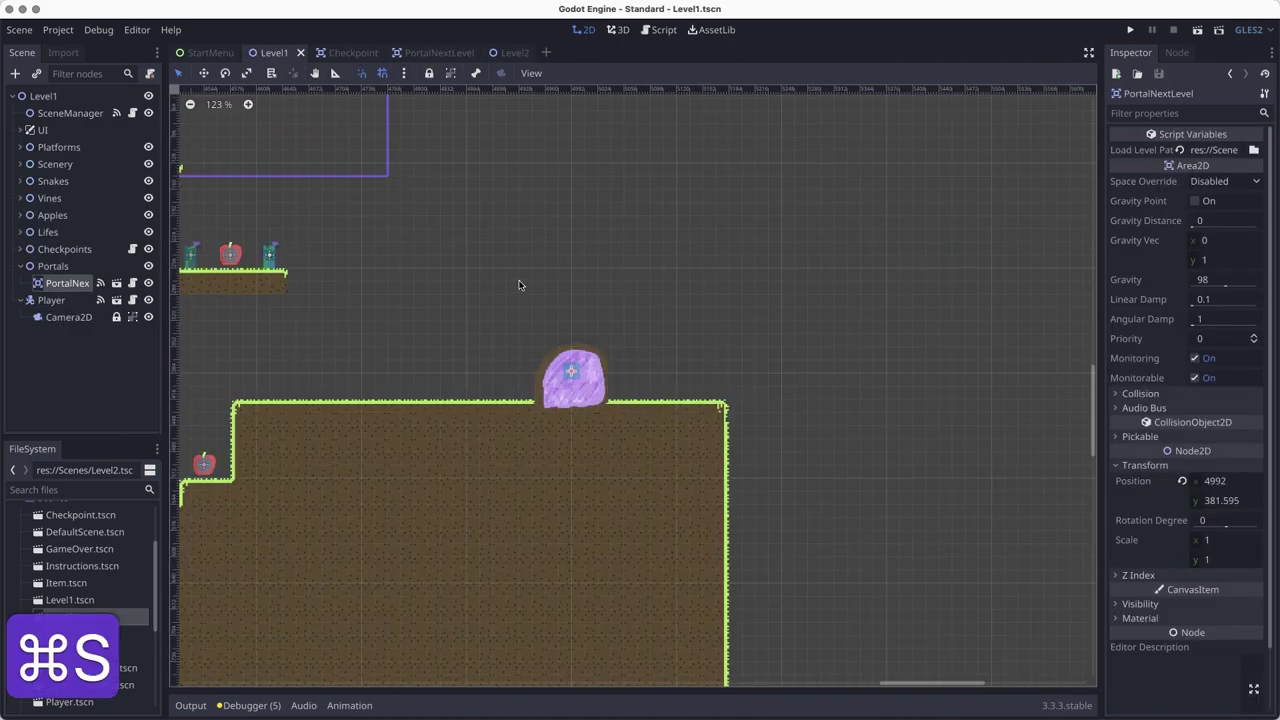
# Step: Run Level1, move the player into the end portal to test the transition to Level2, then close the game window
pyautogui.moveTo(519, 285); pyautogui.dragTo(691, 491, button='middle')
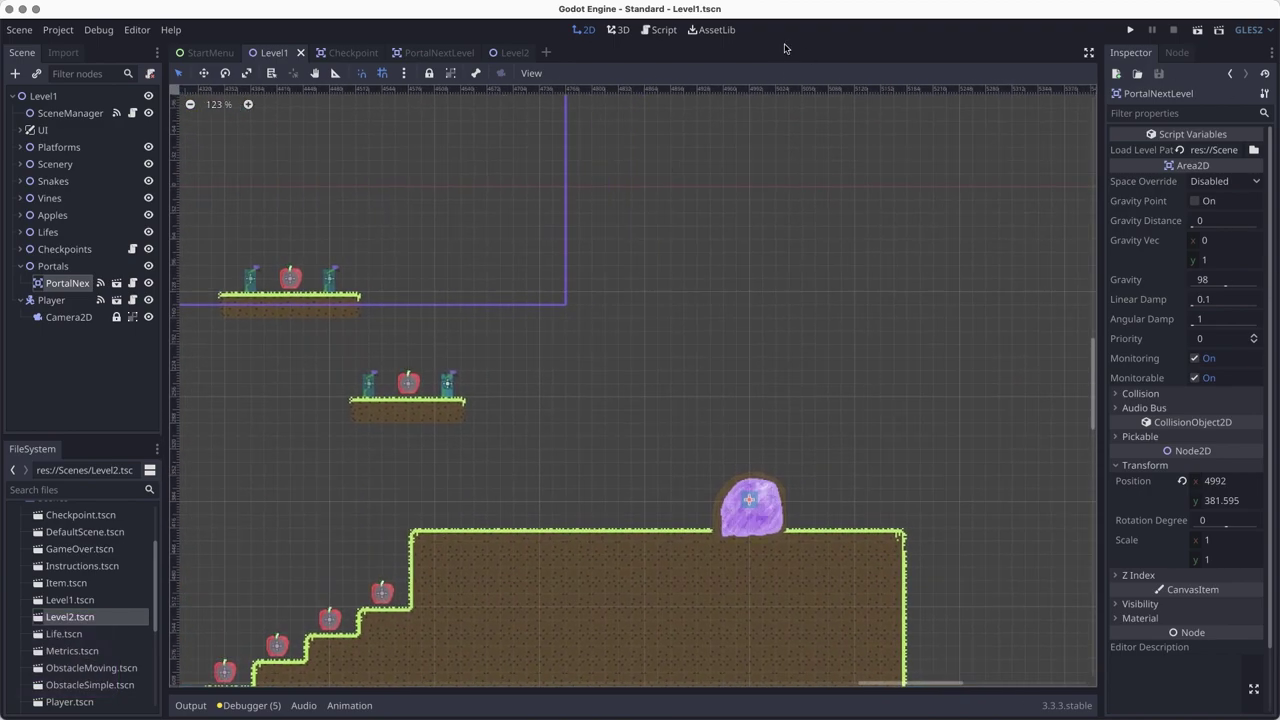
pyautogui.press('super+r')
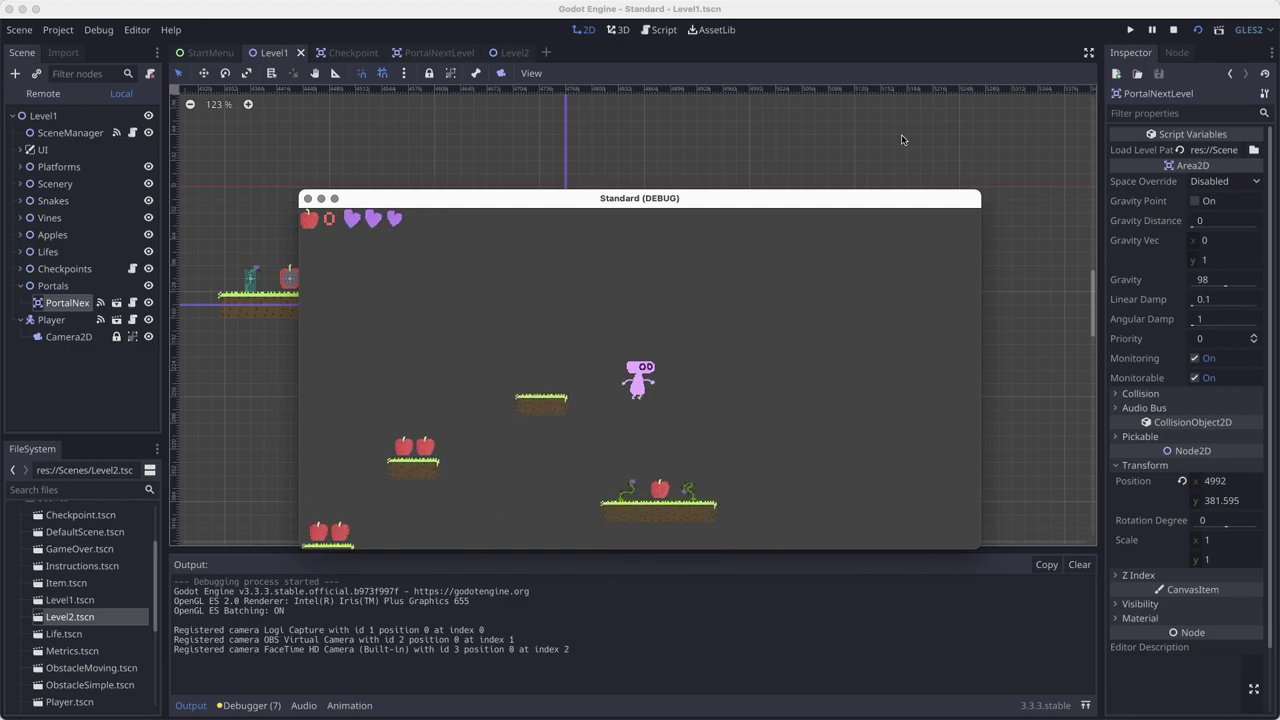
pyautogui.press('Right')
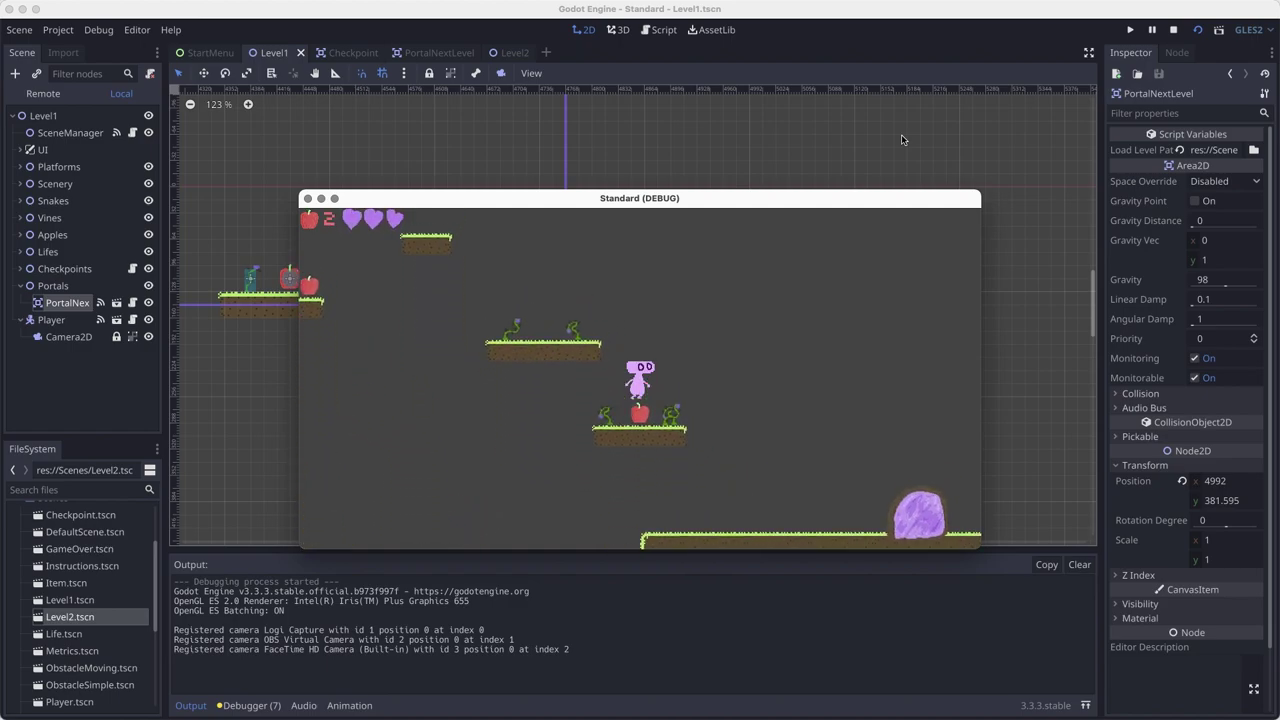
pyautogui.press('Right')
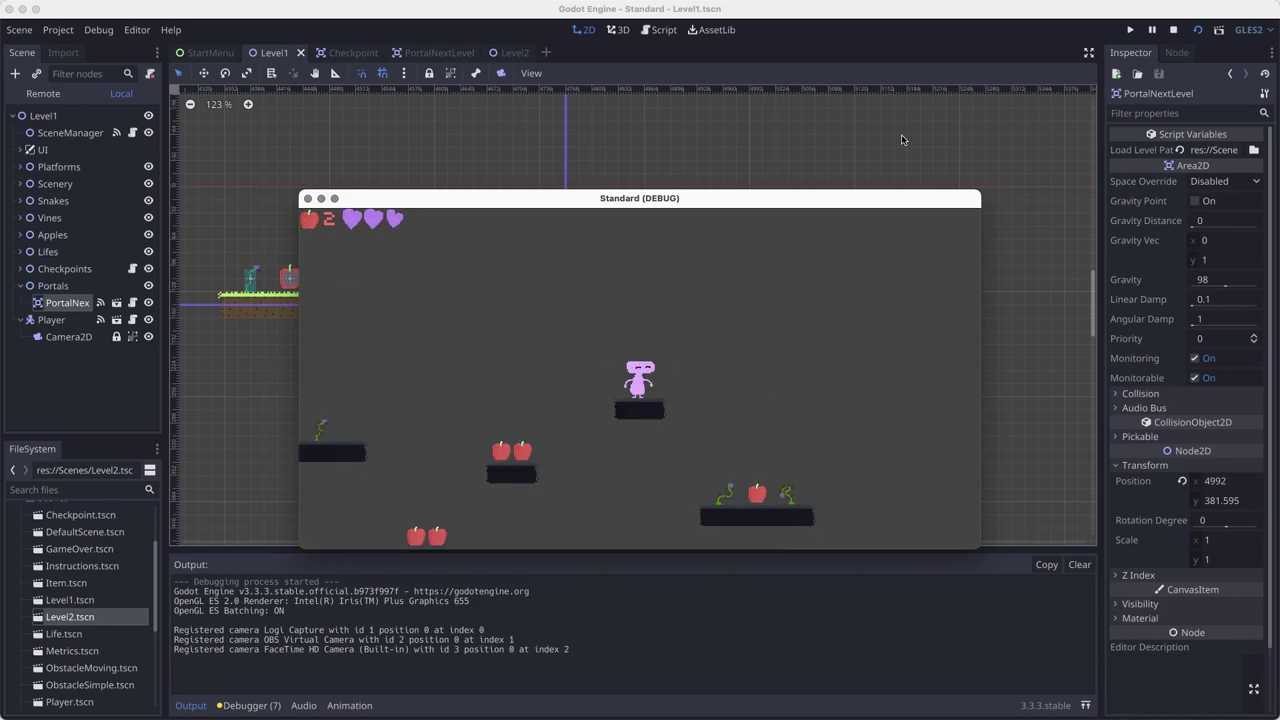
pyautogui.press('Left')
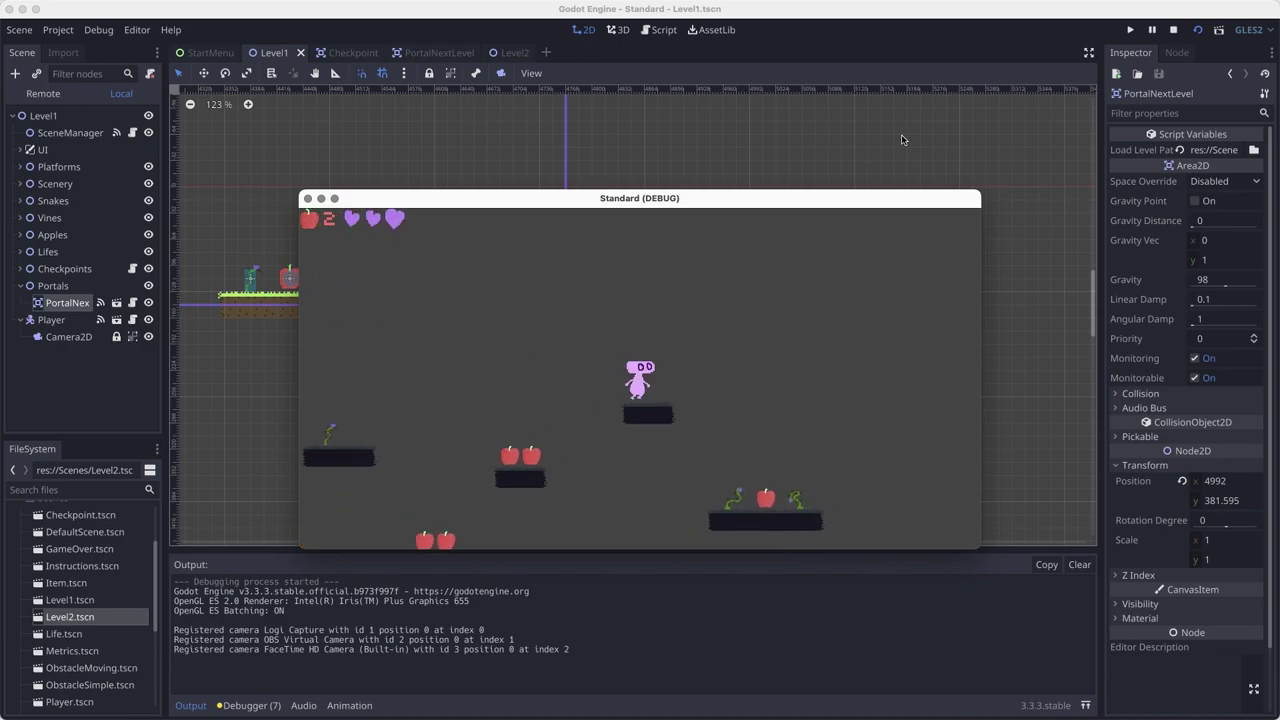
pyautogui.press('Right')
pyautogui.press('Left')
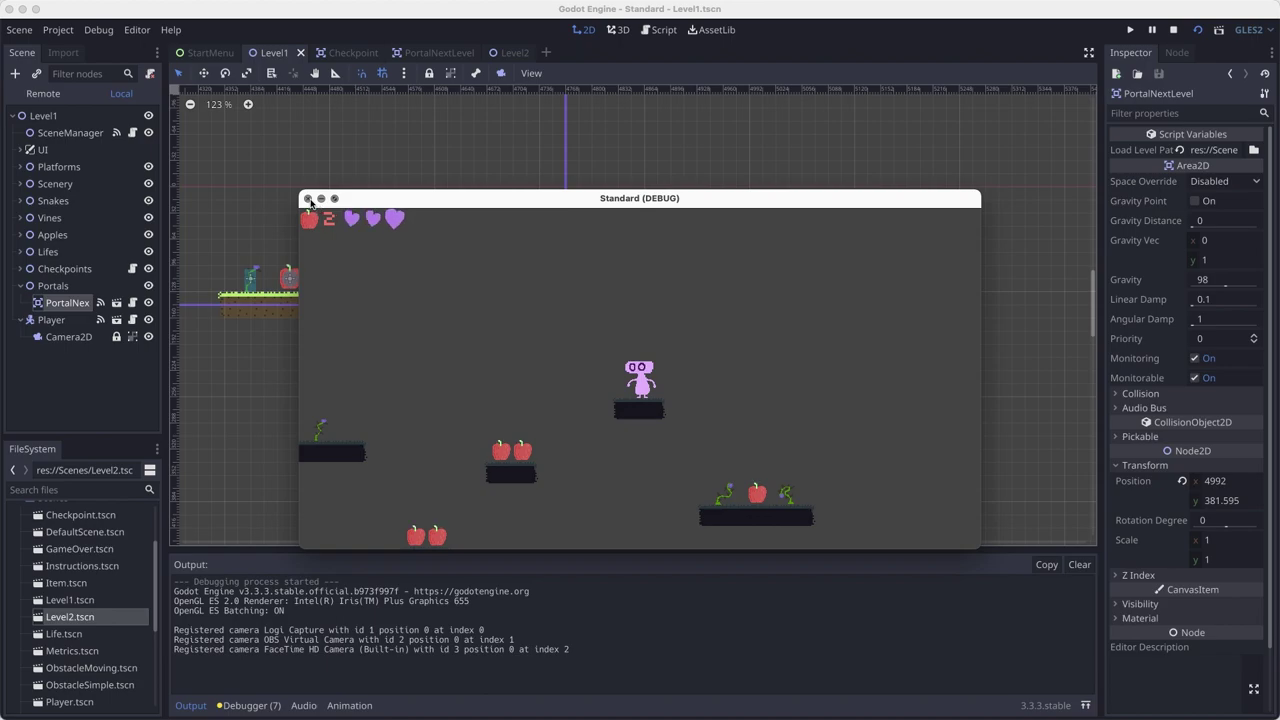
pyautogui.click(308, 198)
# Step: Save Level1, return to Level2 and collapse the UI, Platforms, Scenery, Snakes, Vines, Apples, Lifes and Checkpoints groups in the scene tree
pyautogui.press('super+s')
pyautogui.scroll(-3, 580, 360)
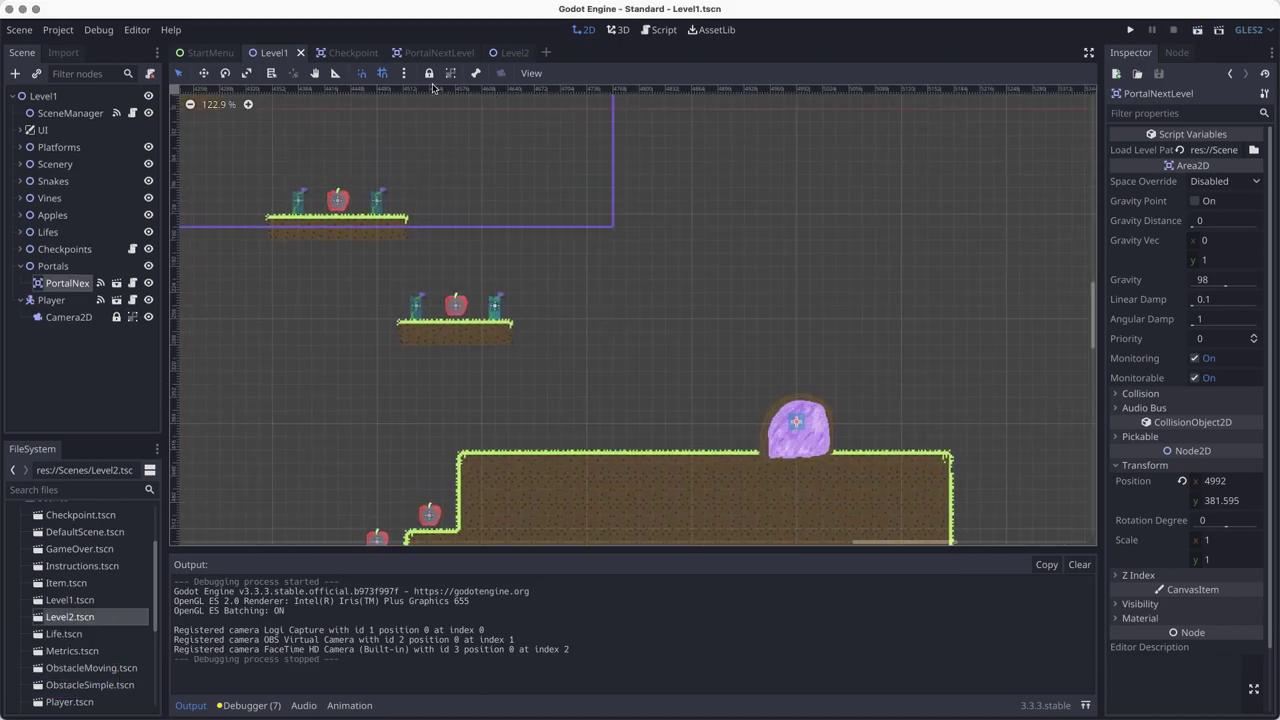
pyautogui.click(510, 53)
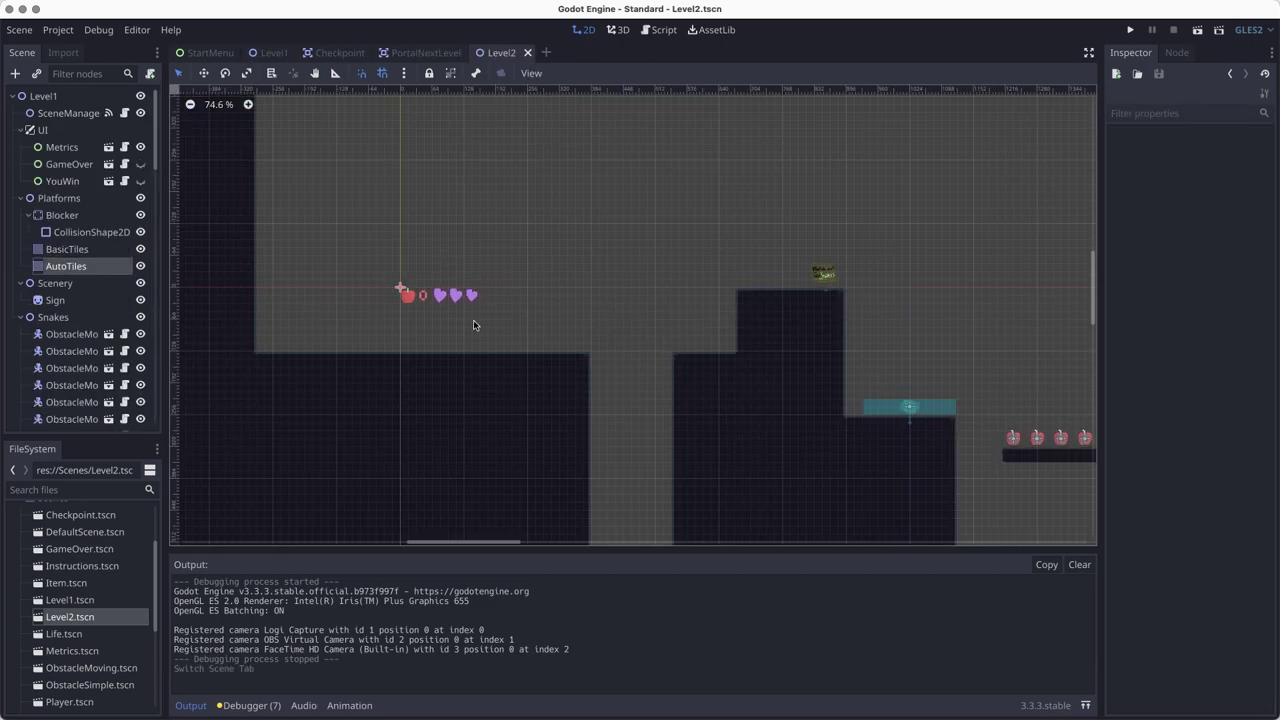
pyautogui.click(21, 198)
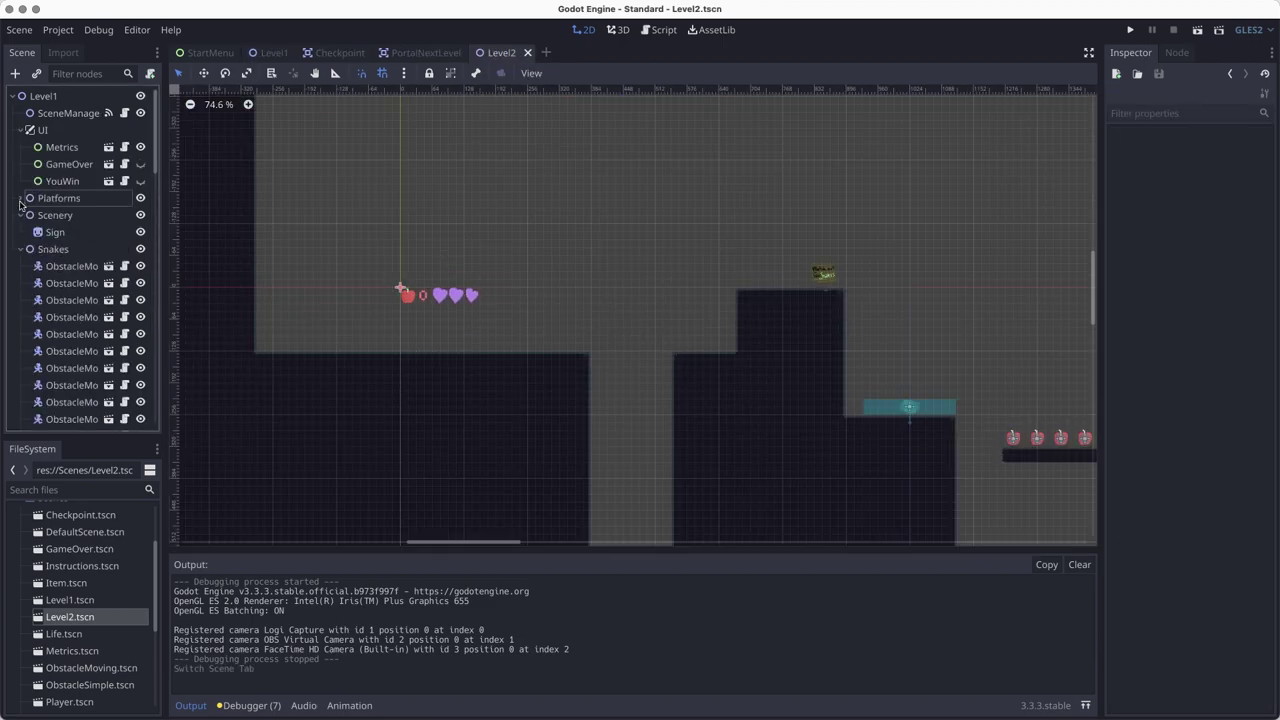
pyautogui.click(21, 130)
pyautogui.click(20, 164)
pyautogui.click(20, 181)
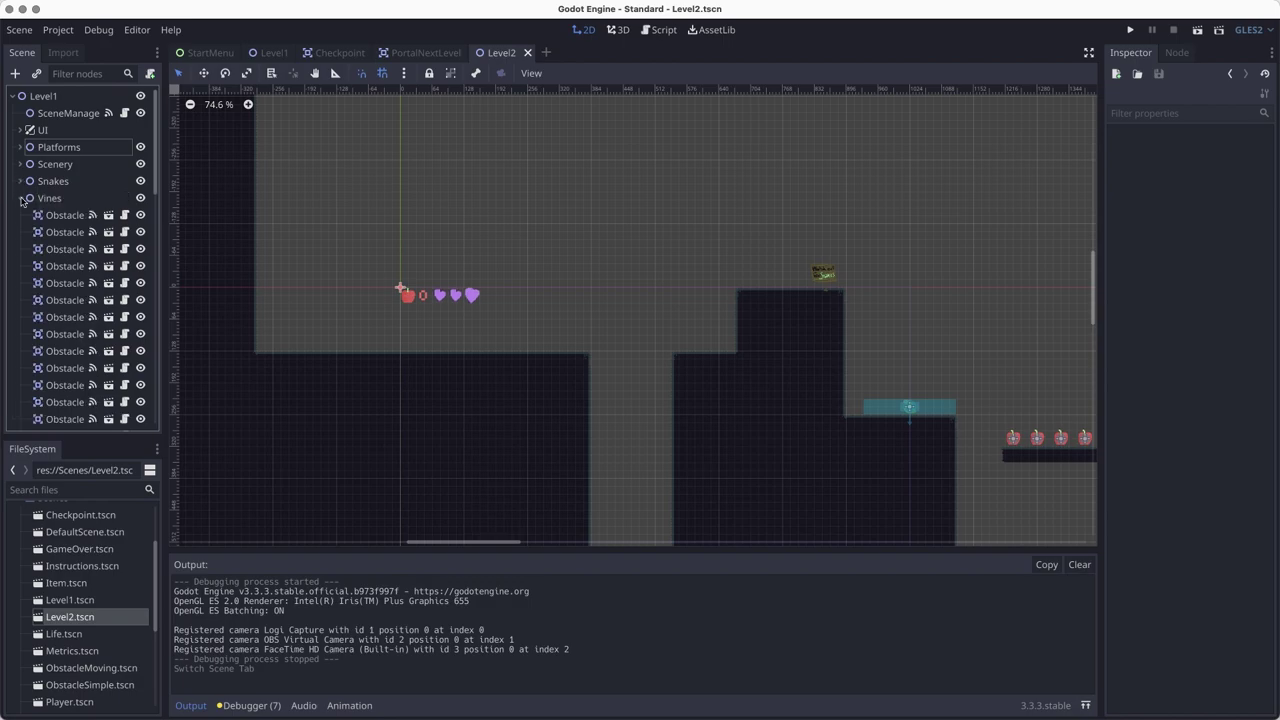
pyautogui.click(20, 198)
pyautogui.click(20, 215)
pyautogui.click(20, 232)
pyautogui.click(20, 249)
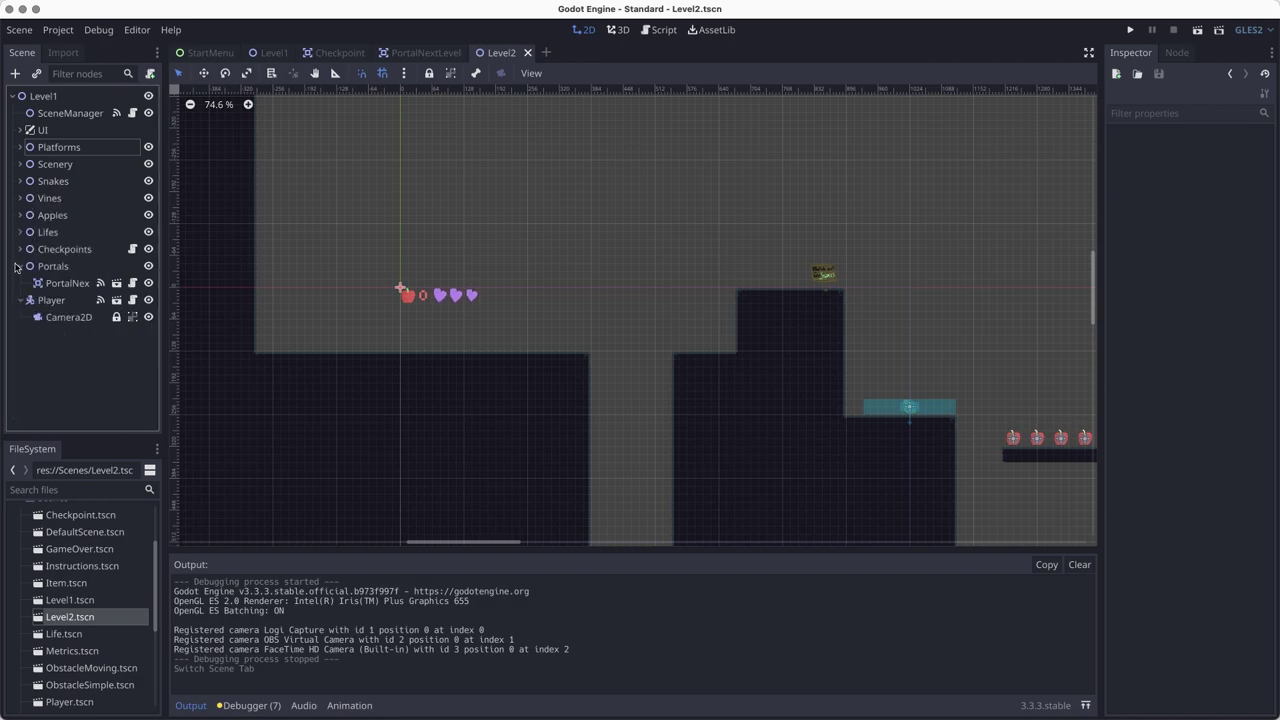
# Step: Delete the PortalNextLevel node from the Portals group of Level2
pyautogui.click(42, 284)
pyautogui.press('f')
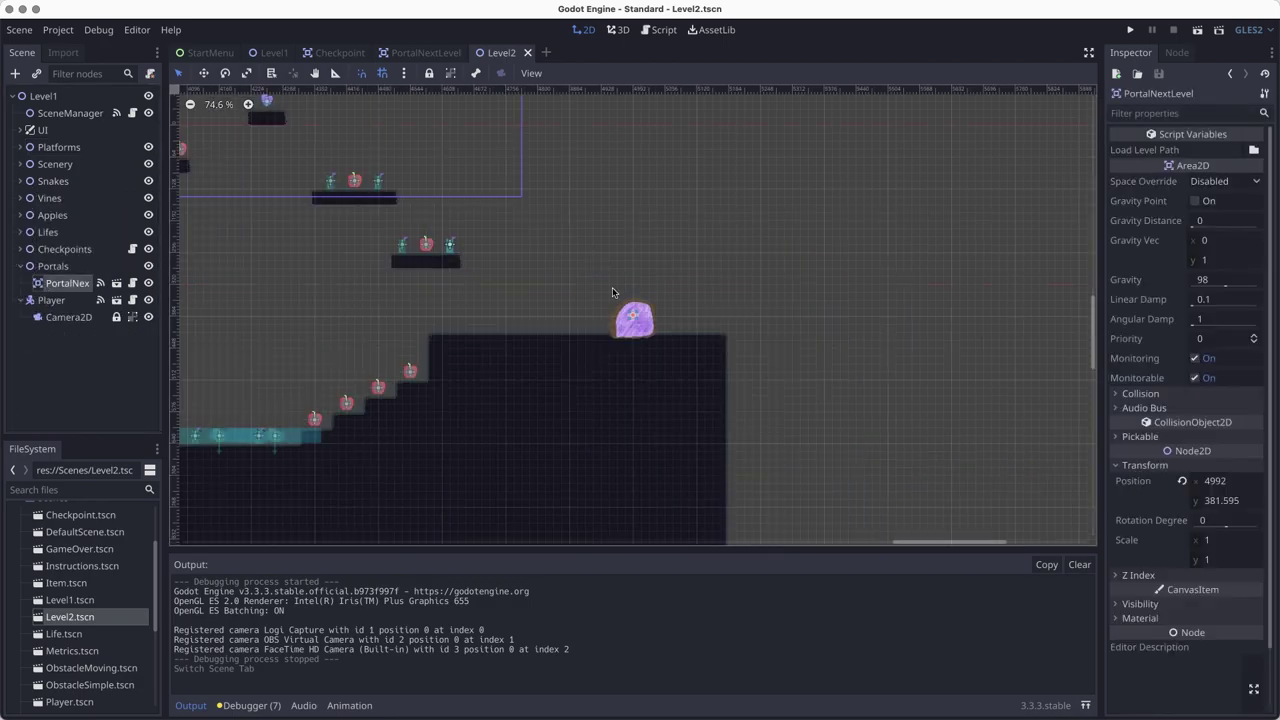
pyautogui.scroll(9, 612, 287)
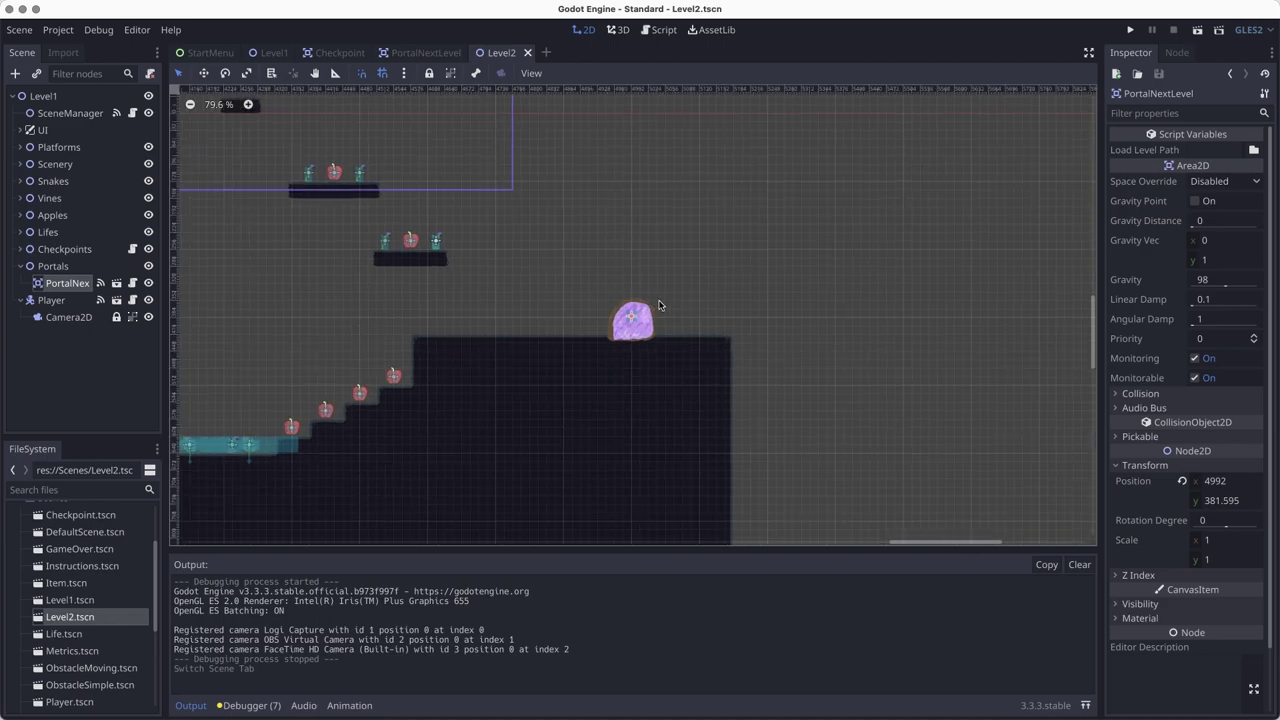
pyautogui.scroll(4, 662, 303)
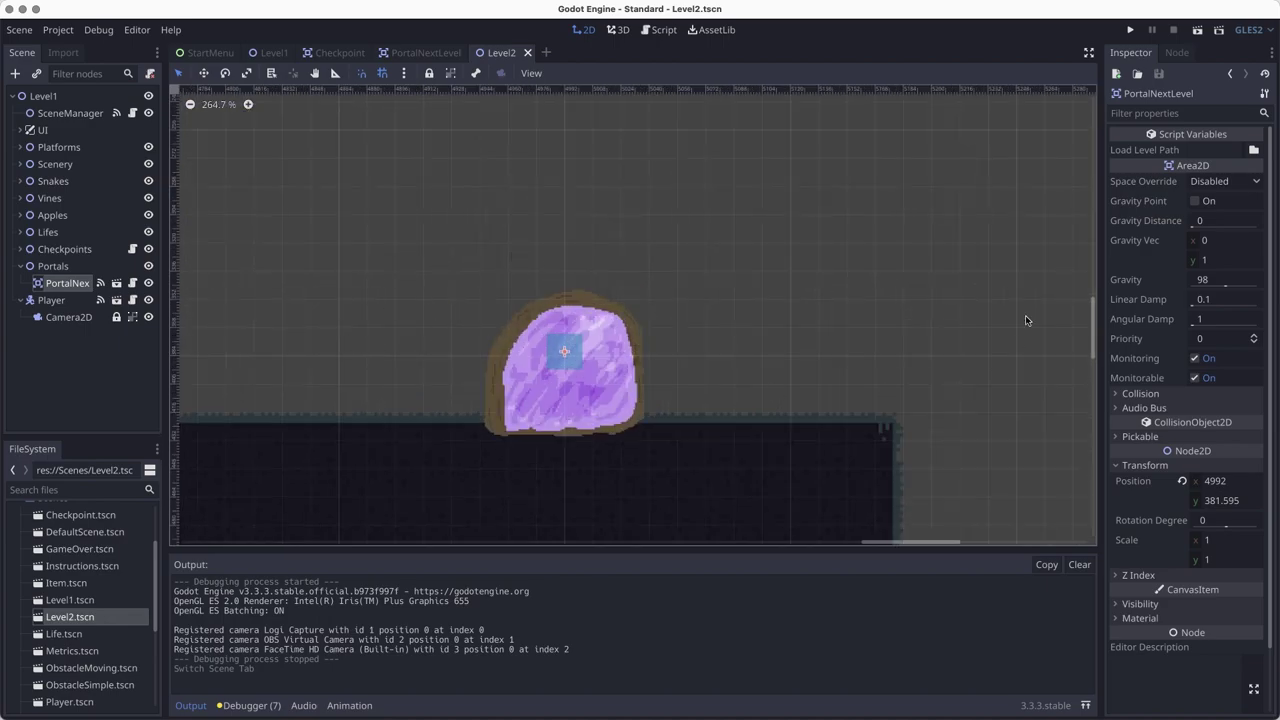
pyautogui.scroll(-2, 925, 230)
pyautogui.scroll(-3, 925, 230)
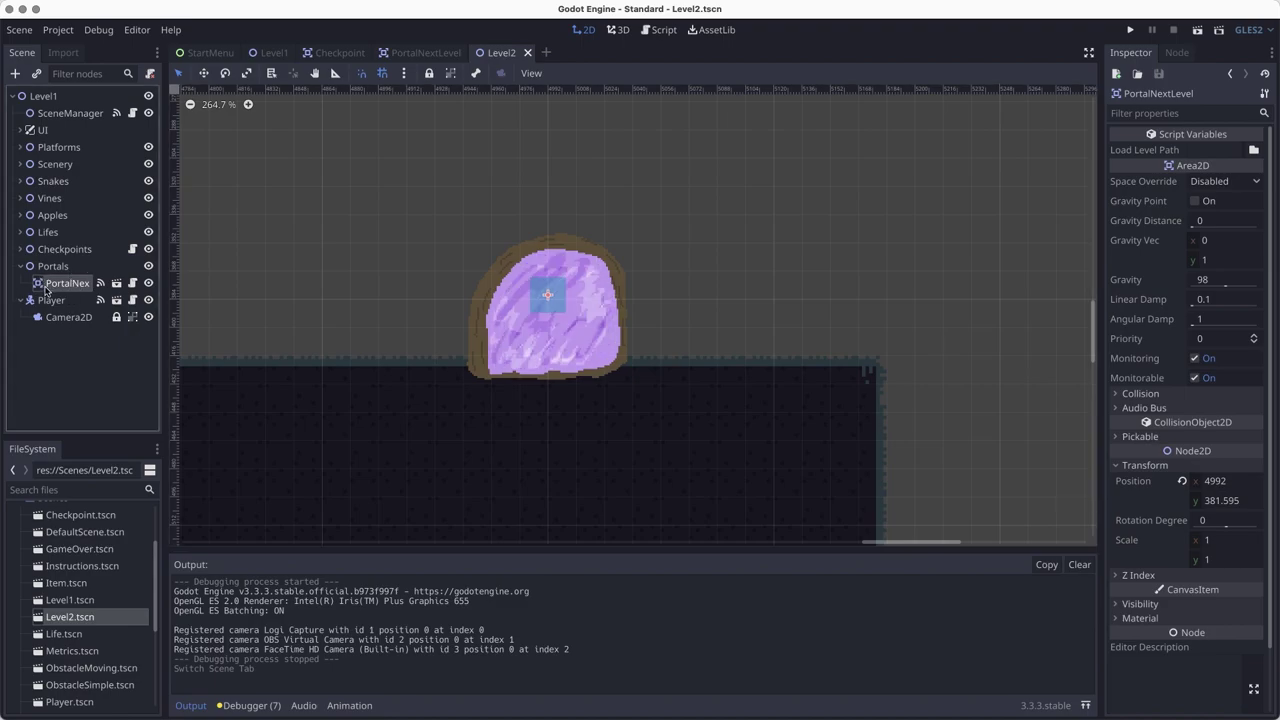
pyautogui.rightClick(56, 284)
pyautogui.click(104, 708)
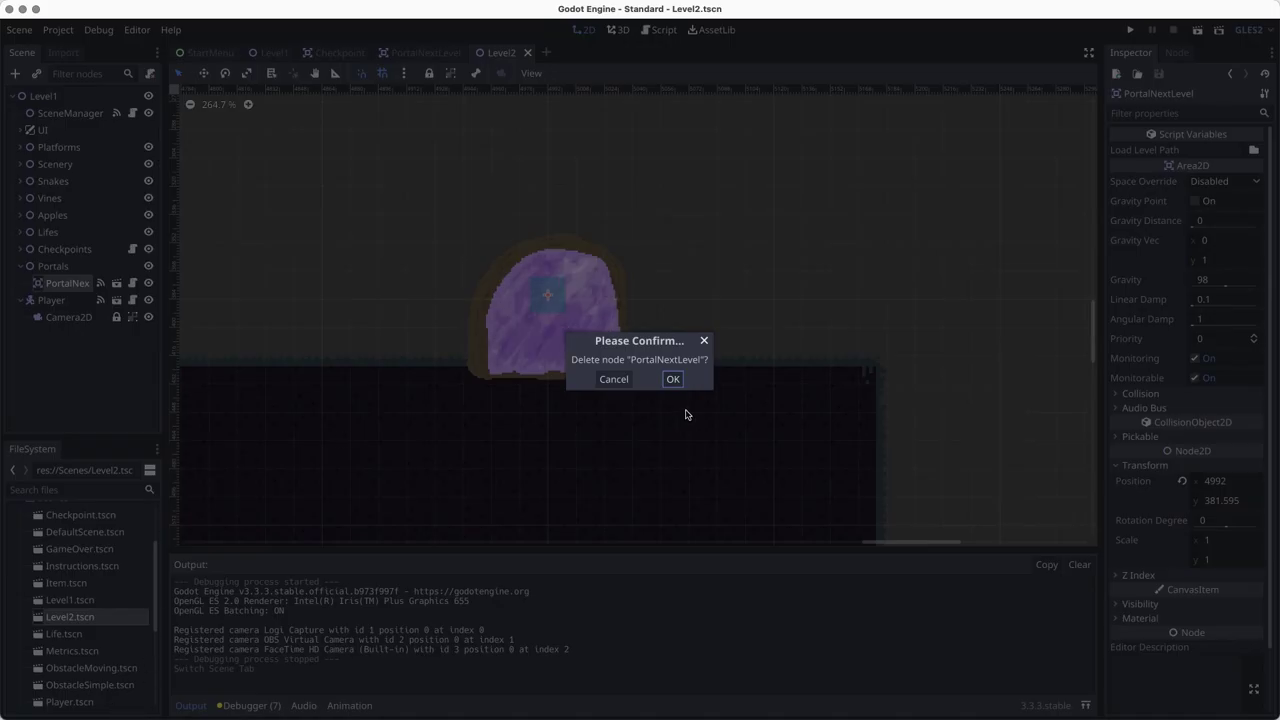
pyautogui.click(676, 379)
# Step: Instance the PortalEndGame scene as a child of the Portals node
pyautogui.click(62, 268)
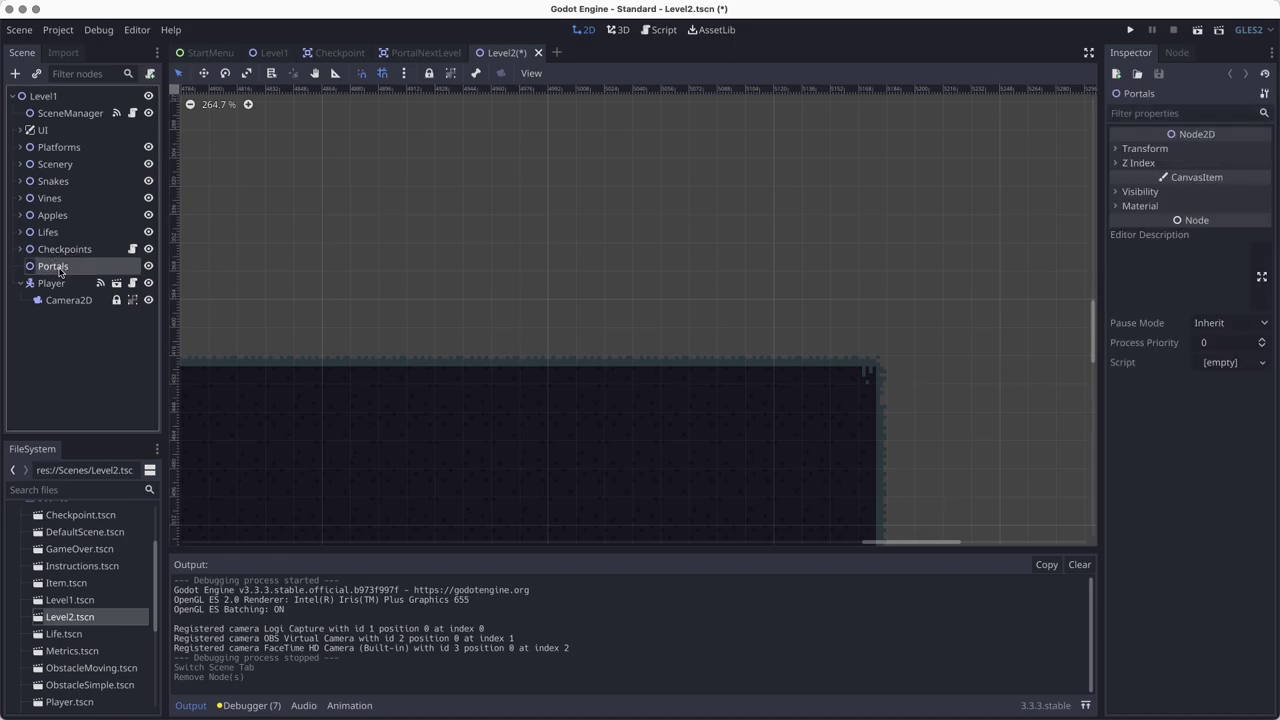
pyautogui.rightClick(60, 270)
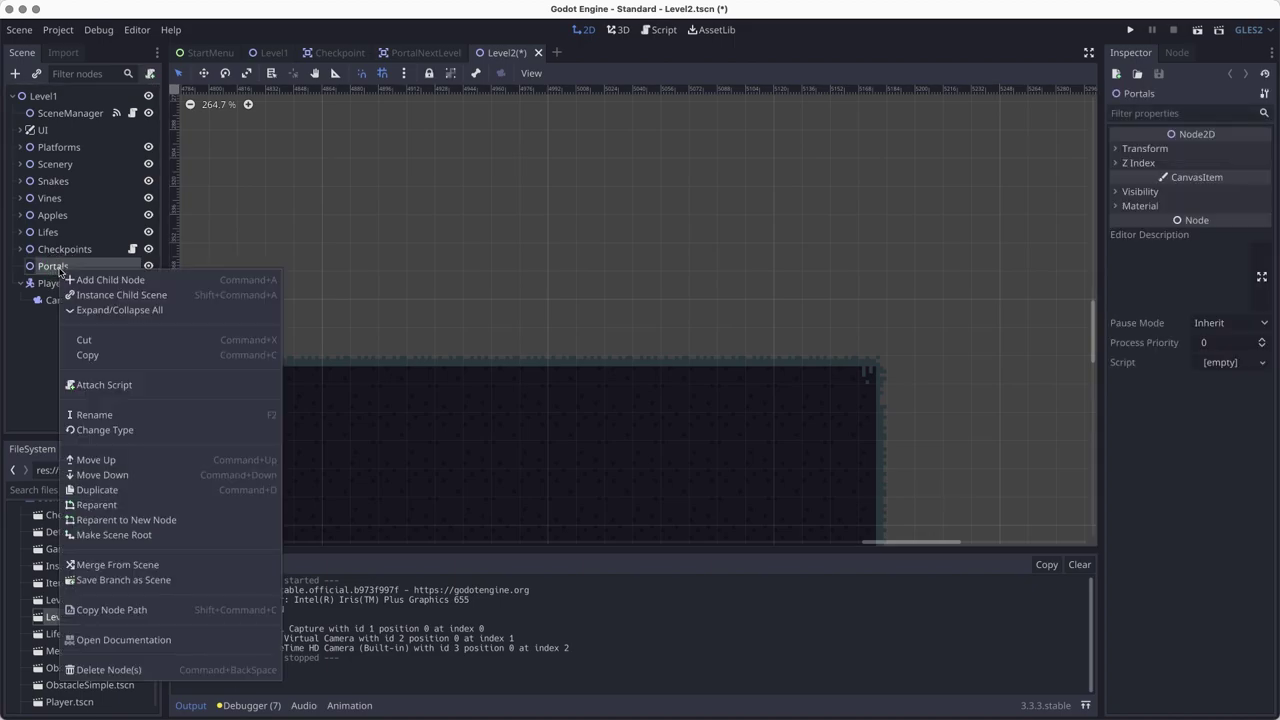
pyautogui.click(120, 296)
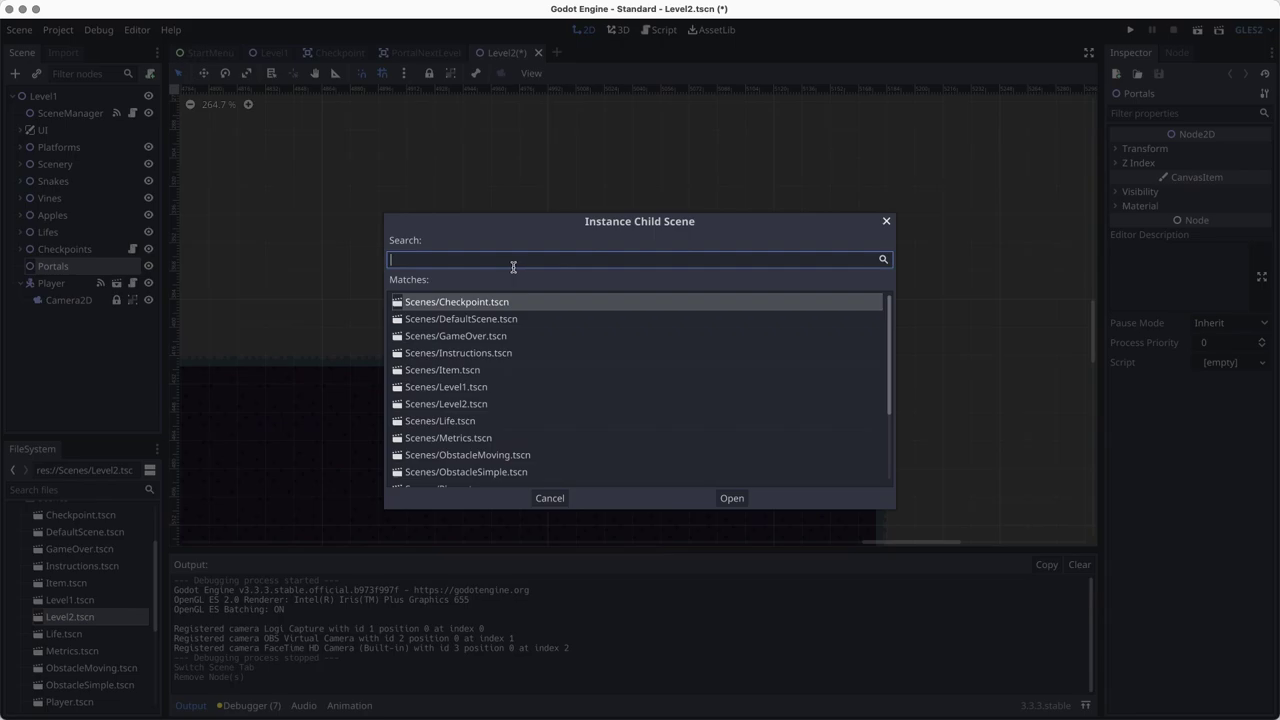
pyautogui.write('por')
pyautogui.press('Return')
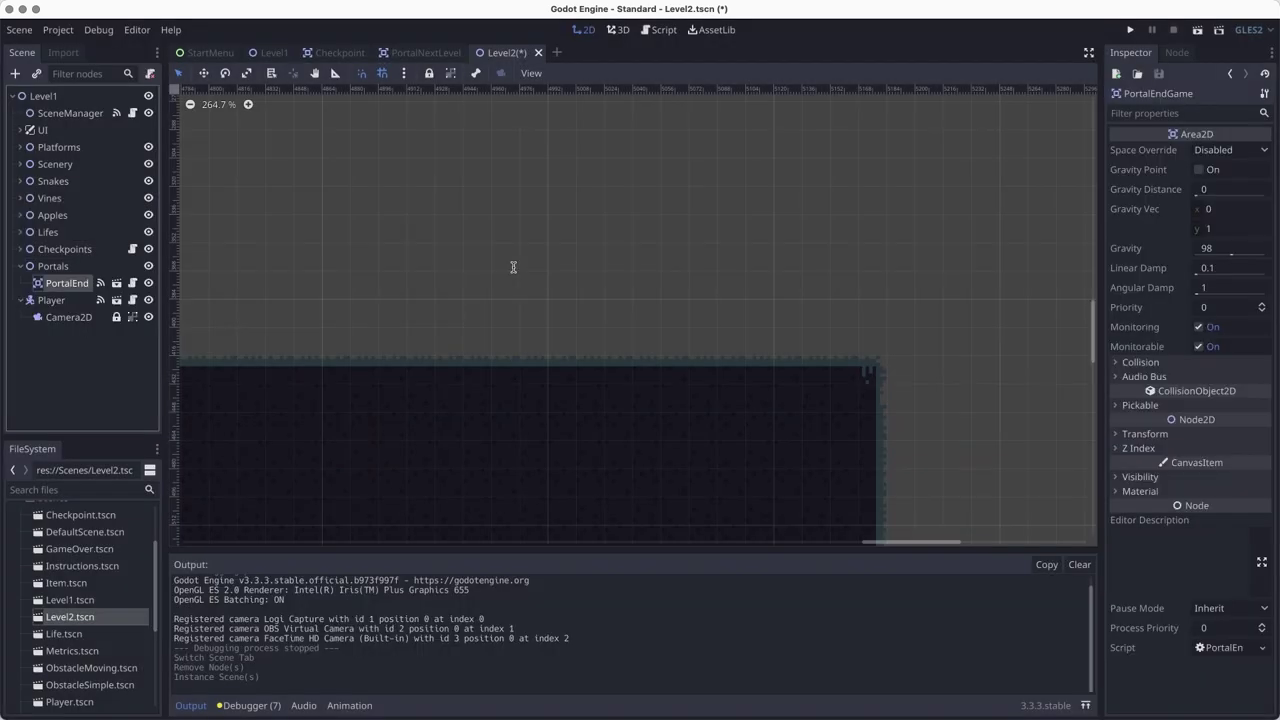
# Step: Set the PortalEndGame's x position to 4250, then move it onto the level's last platform at about x 4992, y 371
pyautogui.click(1197, 434)
pyautogui.scroll(-7, 688, 381)
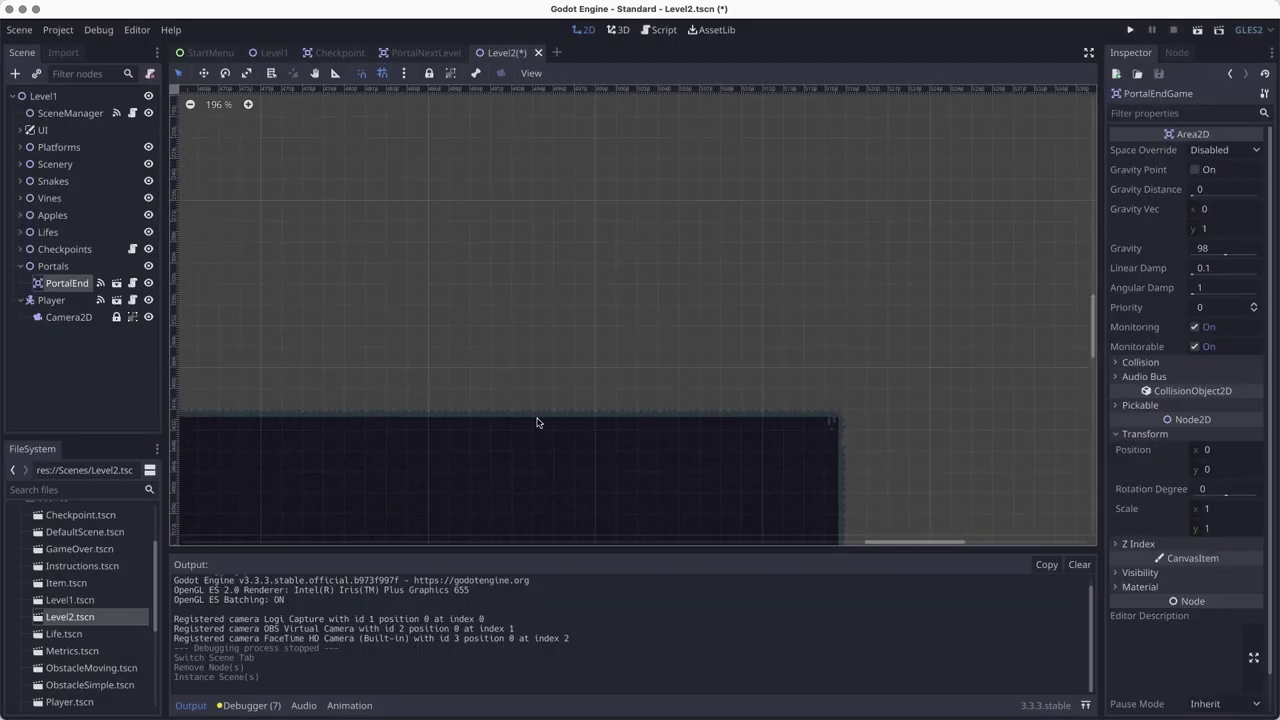
pyautogui.moveTo(560, 364); pyautogui.dragTo(574, 303, button='middle')
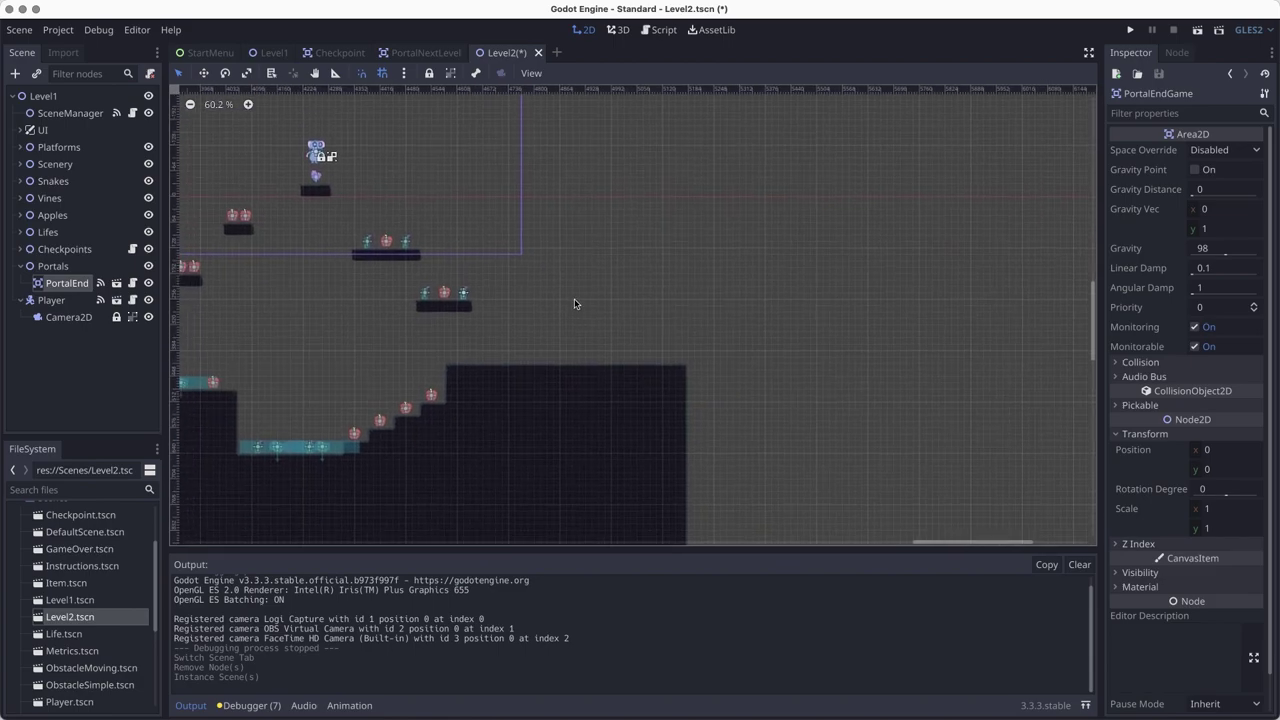
pyautogui.click(1220, 452)
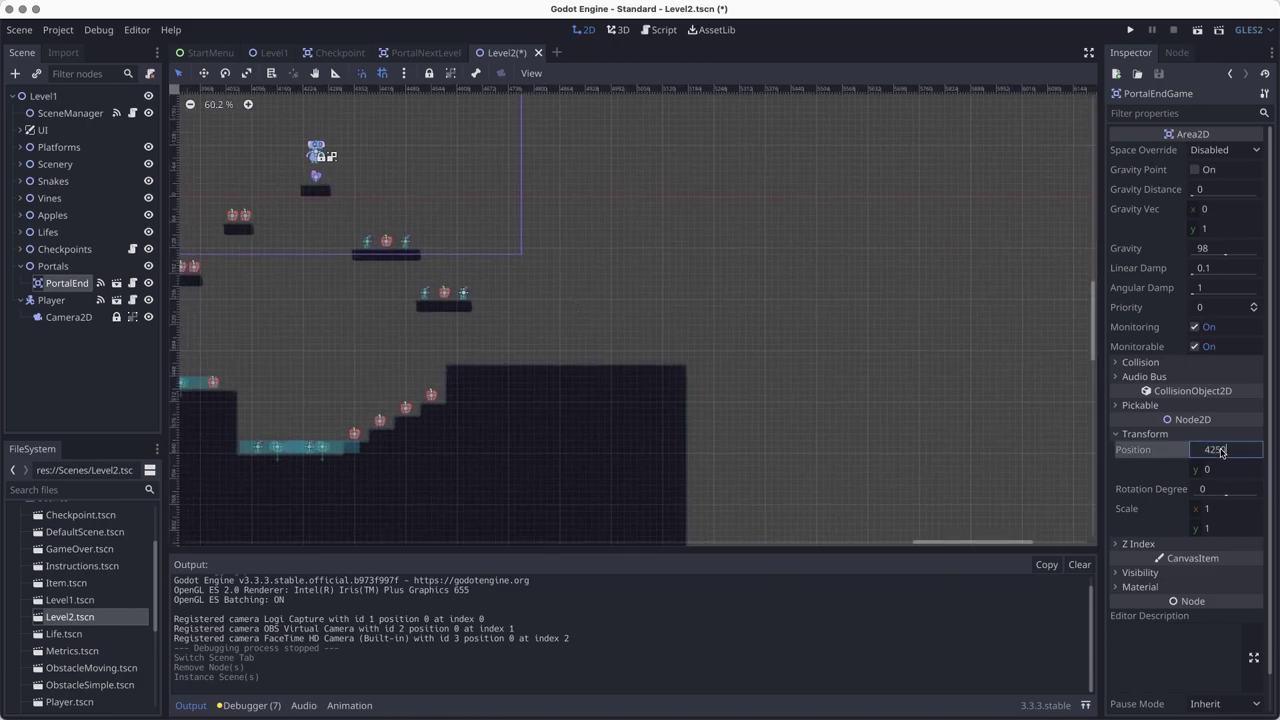
pyautogui.press('Return')
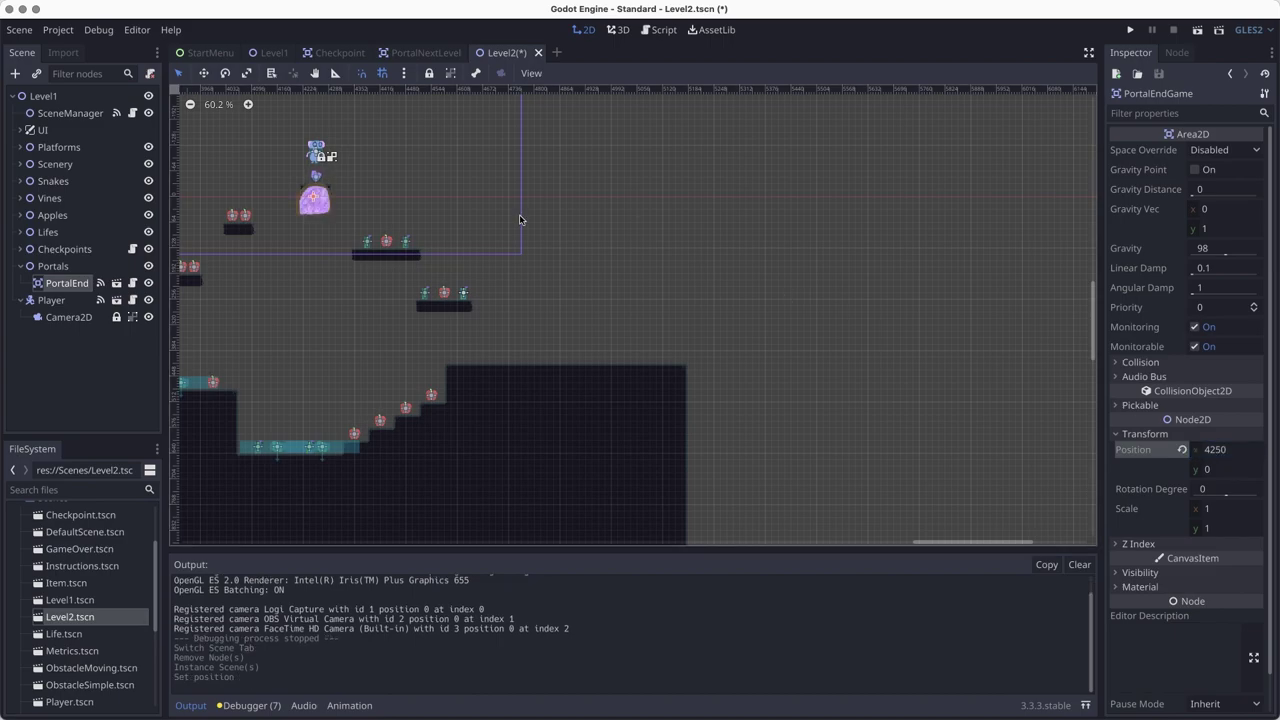
pyautogui.moveTo(315, 201); pyautogui.dragTo(617, 343)
pyautogui.scroll(6, 659, 330)
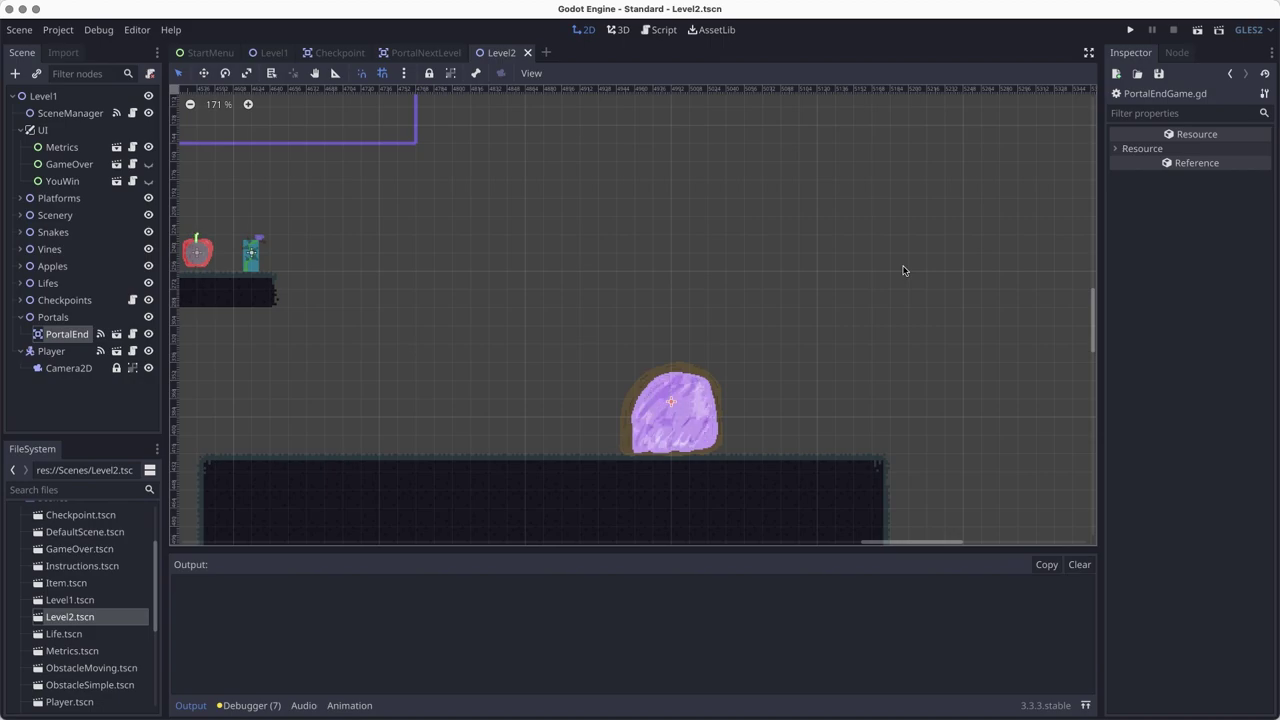
pyautogui.scroll(-2, 700, 250)
pyautogui.scroll(6, 840, 290)
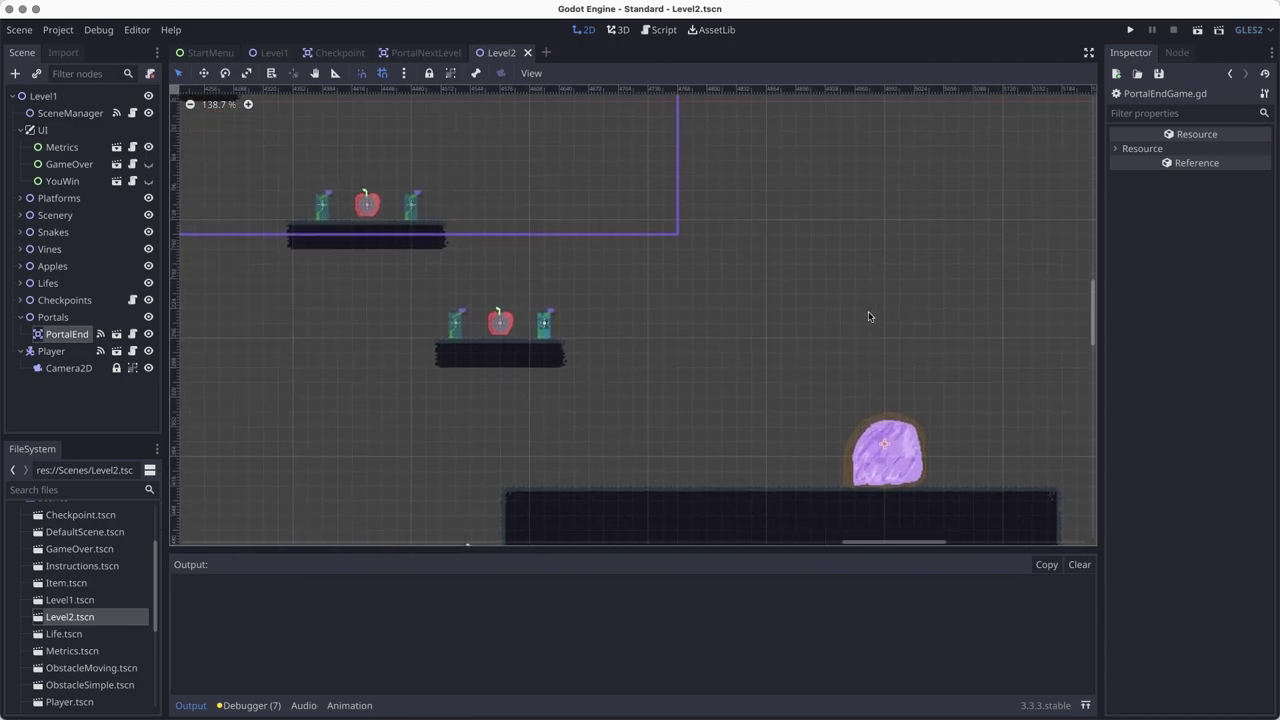
pyautogui.moveTo(750, 389); pyautogui.dragTo(666, 220, button='middle')
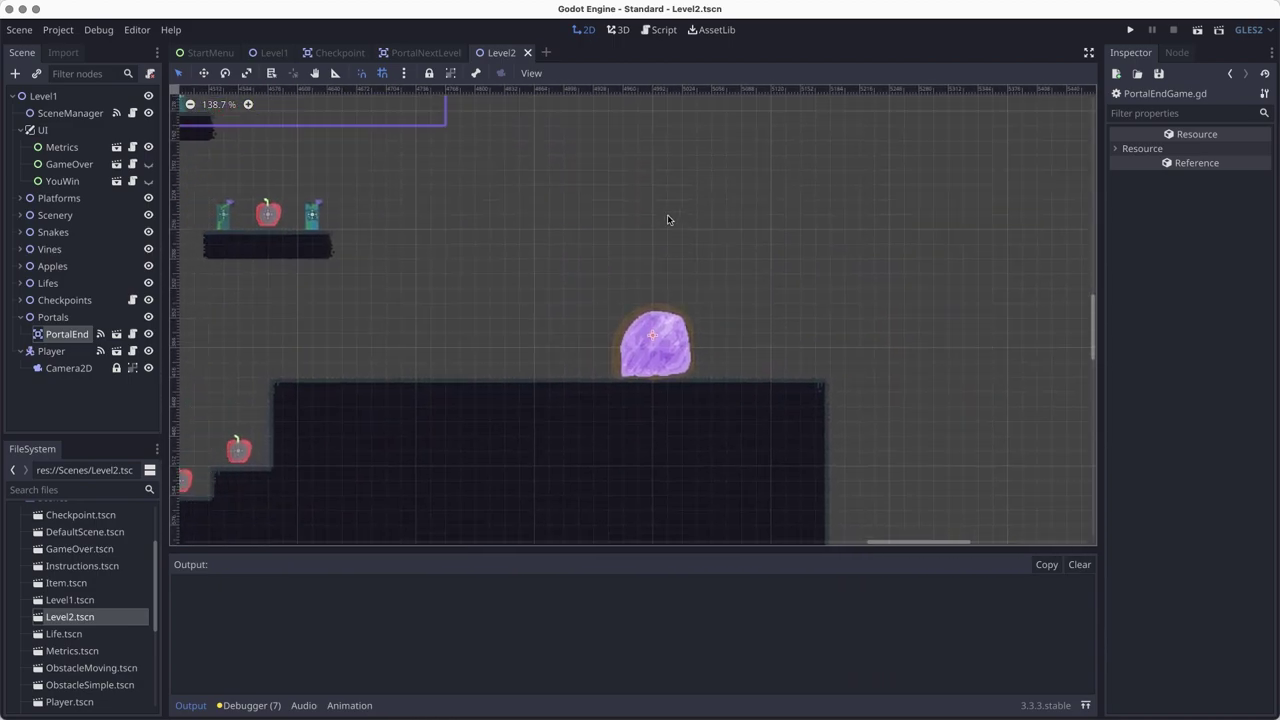
pyautogui.scroll(1, 667, 221)
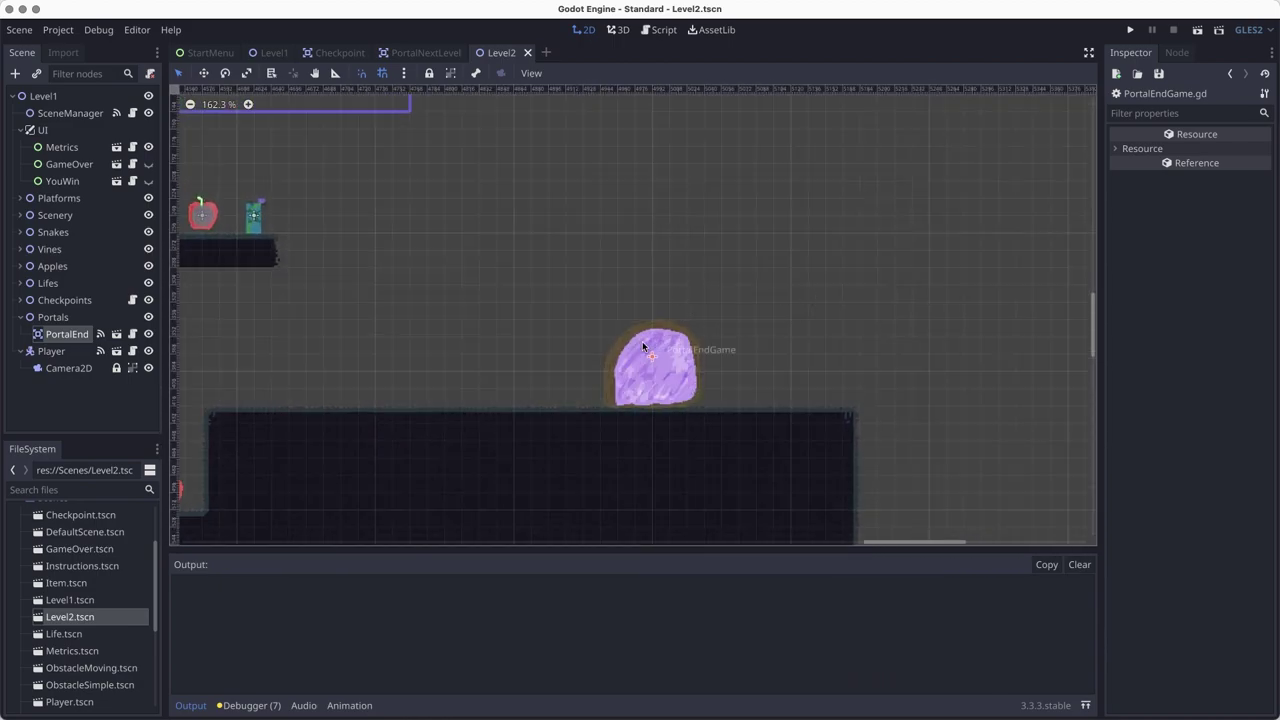
pyautogui.scroll(-2, 646, 343)
pyautogui.scroll(1, 700, 368)
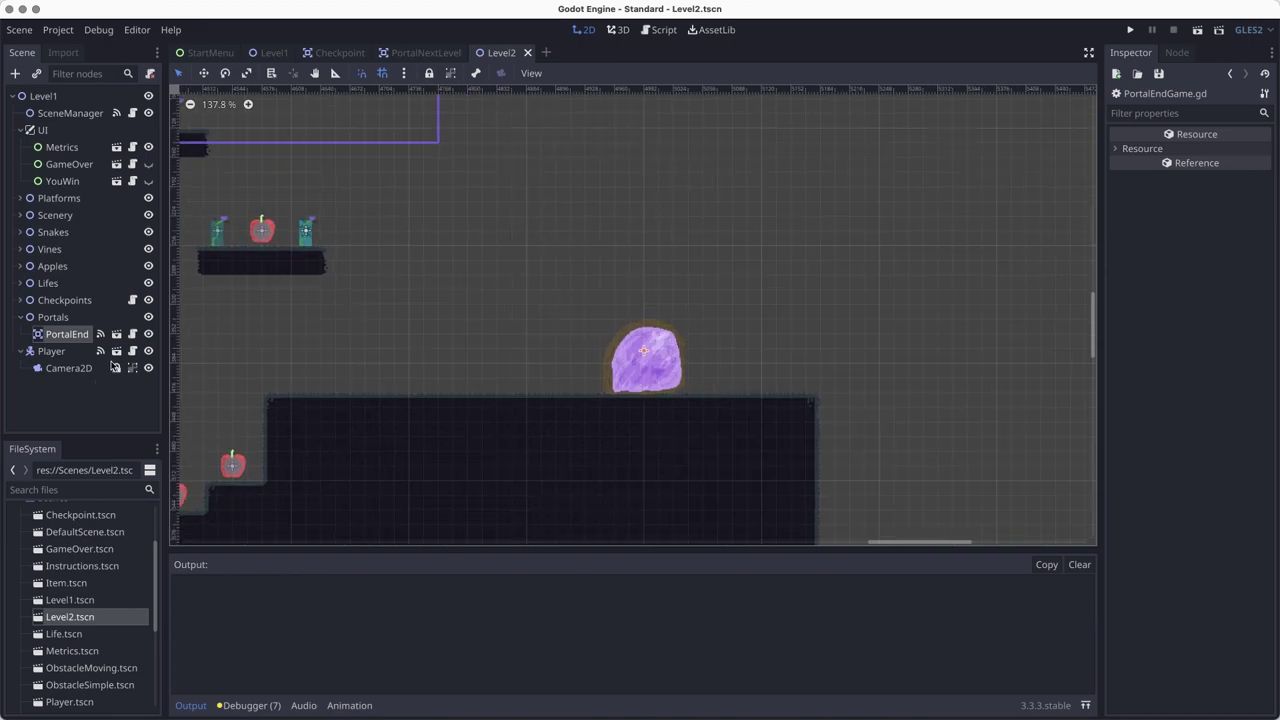
# Step: Show the PortalEndGame's visibility properties, then copy the hex value 3d458d from the AutoTiles tilemap's Modulate color
pyautogui.click(60, 334)
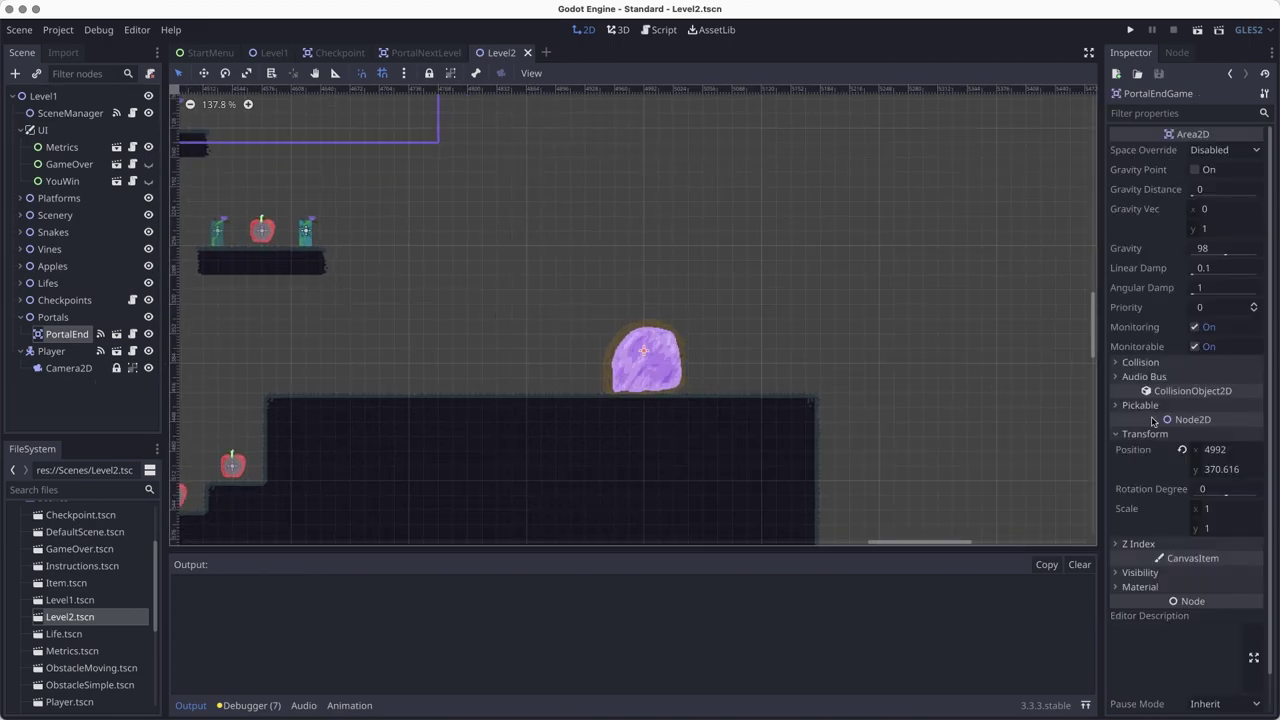
pyautogui.click(1140, 572)
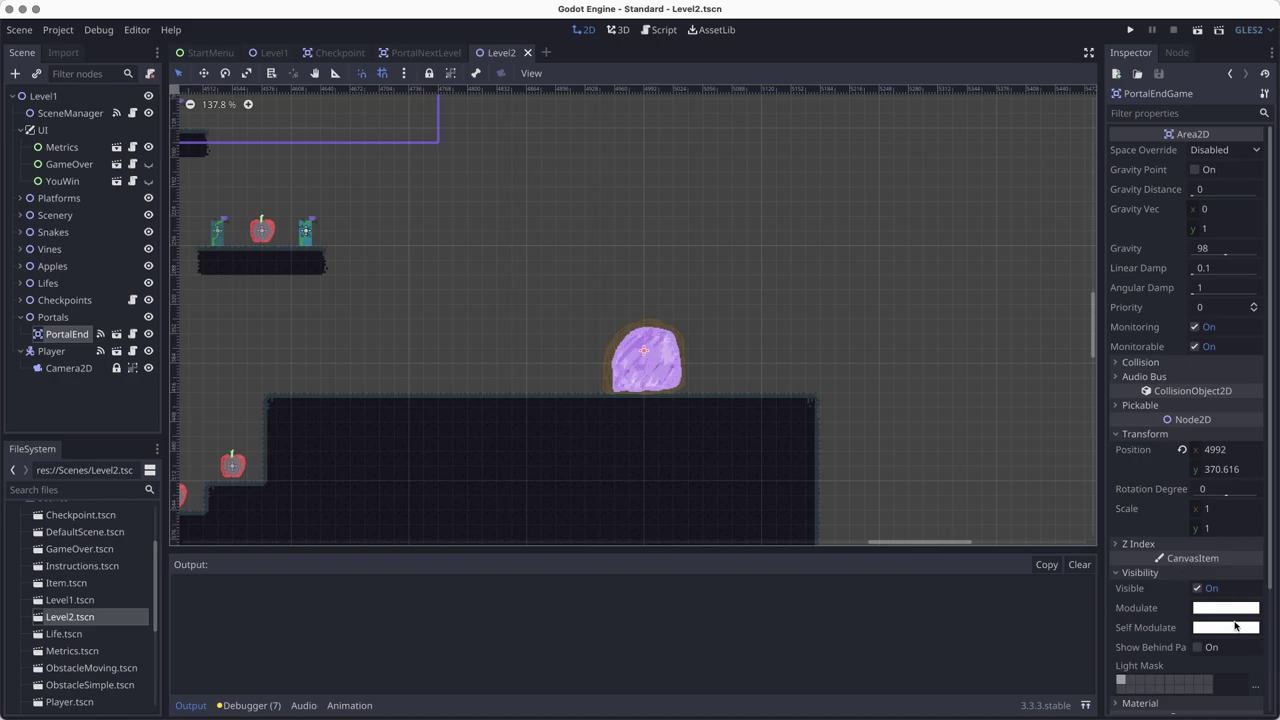
pyautogui.click(660, 450)
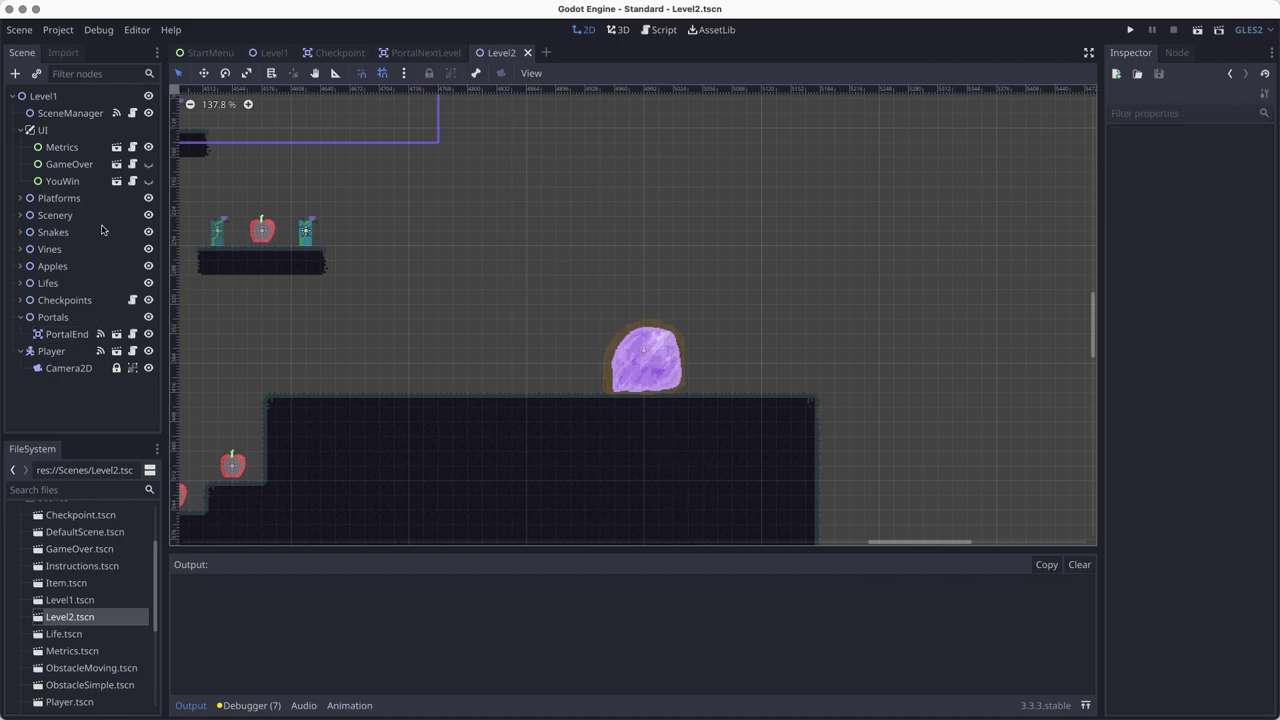
pyautogui.click(21, 198)
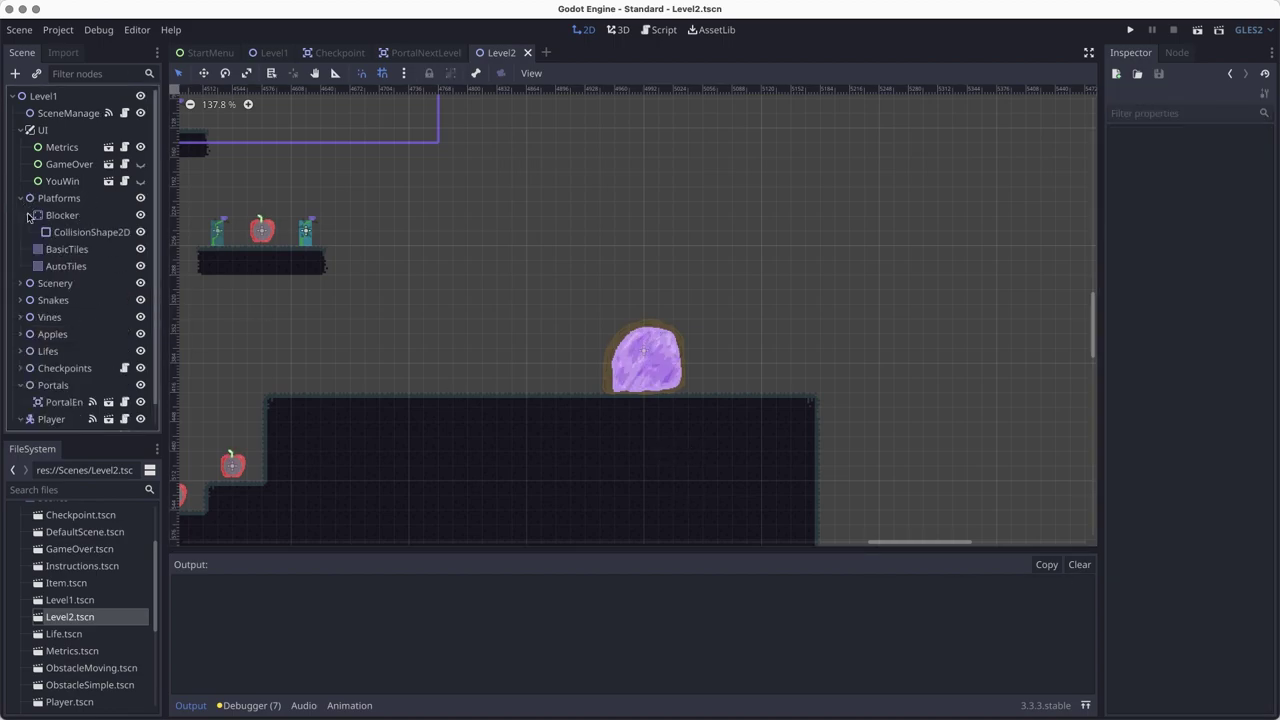
pyautogui.click(70, 266)
pyautogui.click(1225, 403)
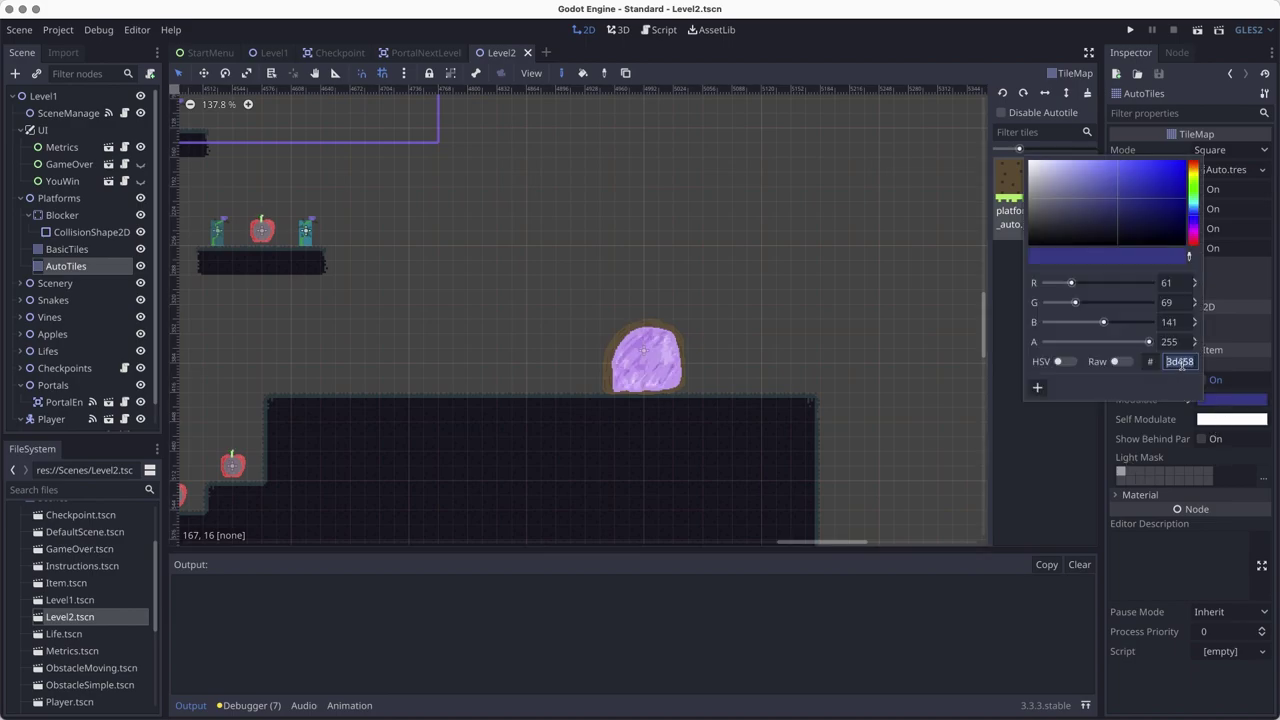
pyautogui.press('super+c')
# Step: Apply the copied hex color 3d458d as the PortalEndGame's Modulate color and save the Level2 scene
pyautogui.click(62, 404)
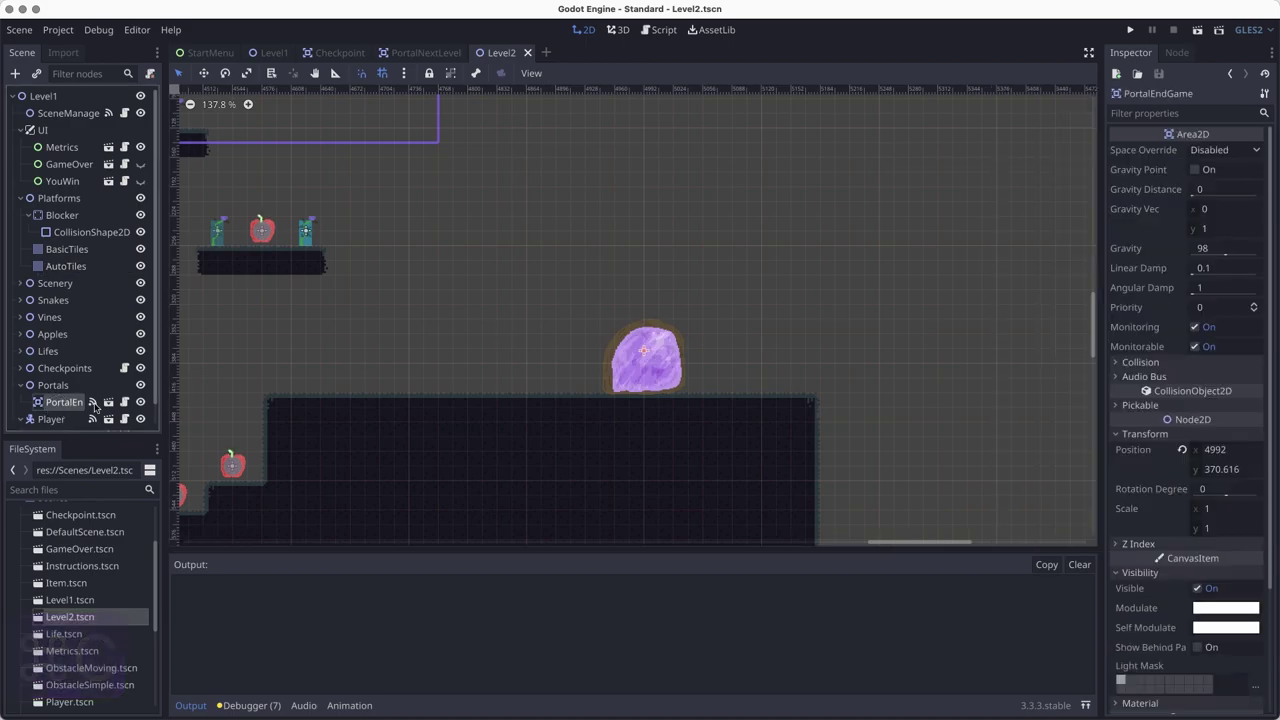
pyautogui.click(1225, 607)
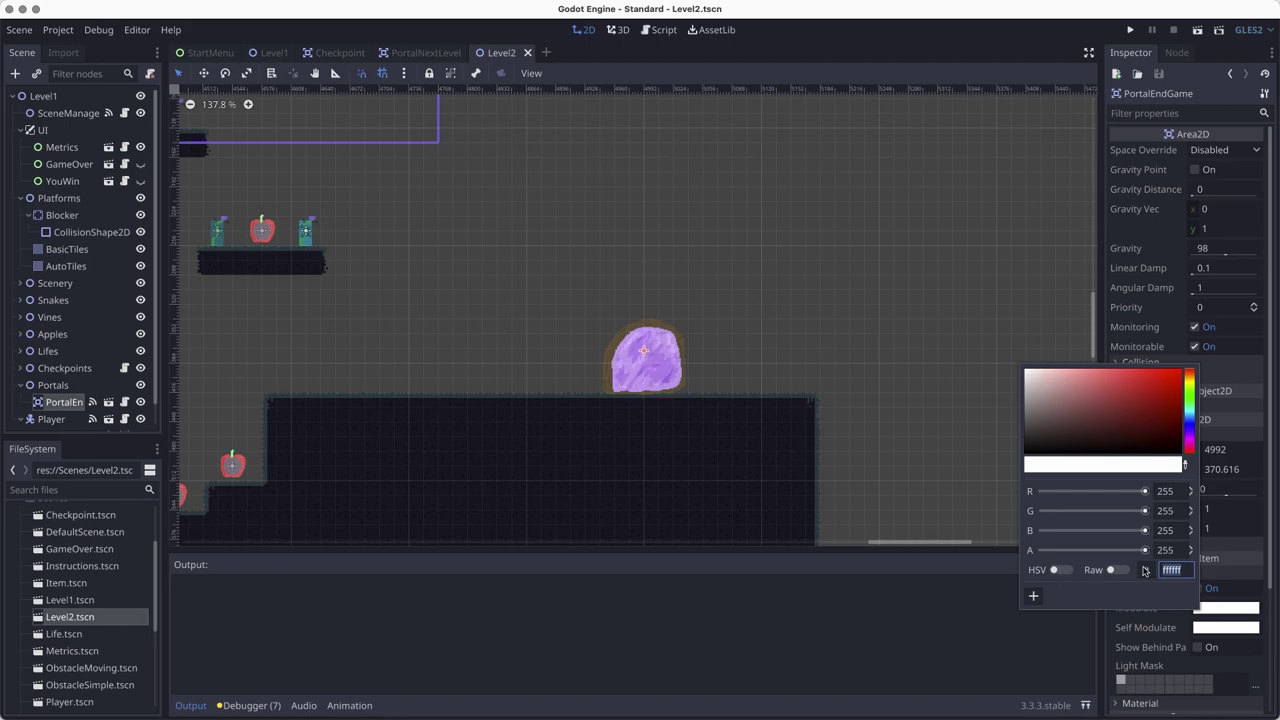
pyautogui.press('super+v')
pyautogui.press('Return')
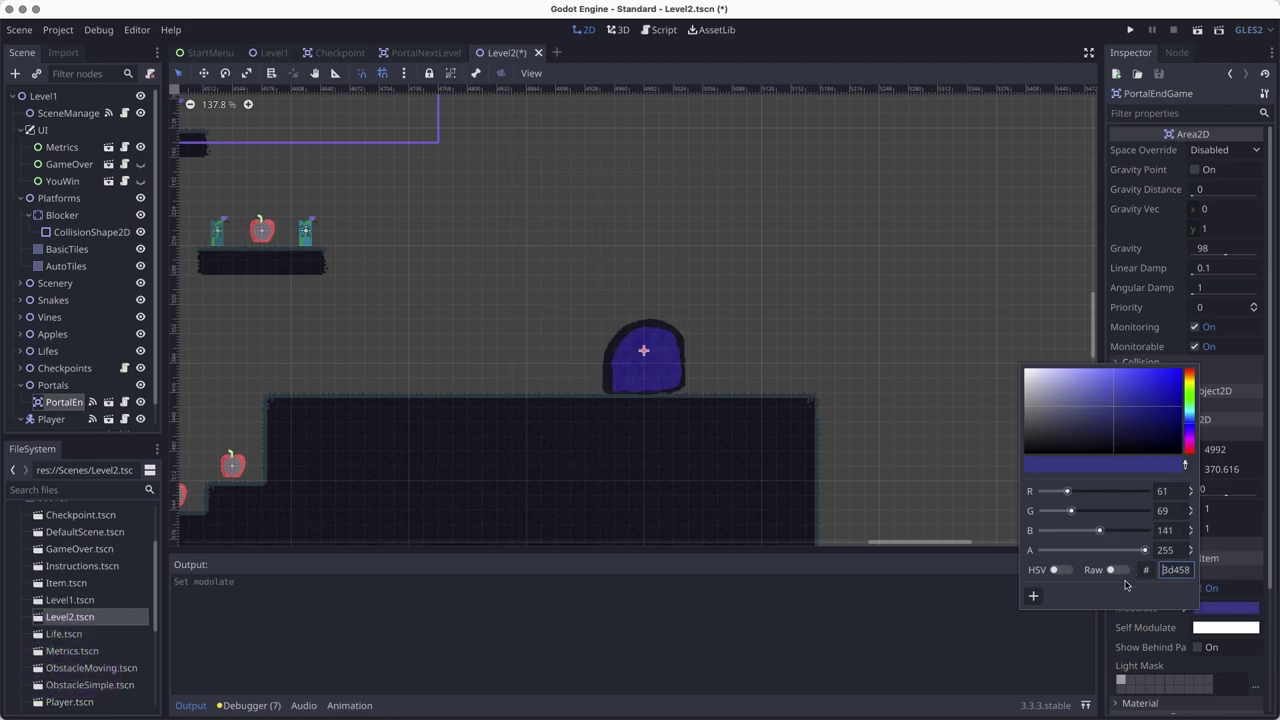
pyautogui.click(800, 449)
pyautogui.scroll(5, 666, 434)
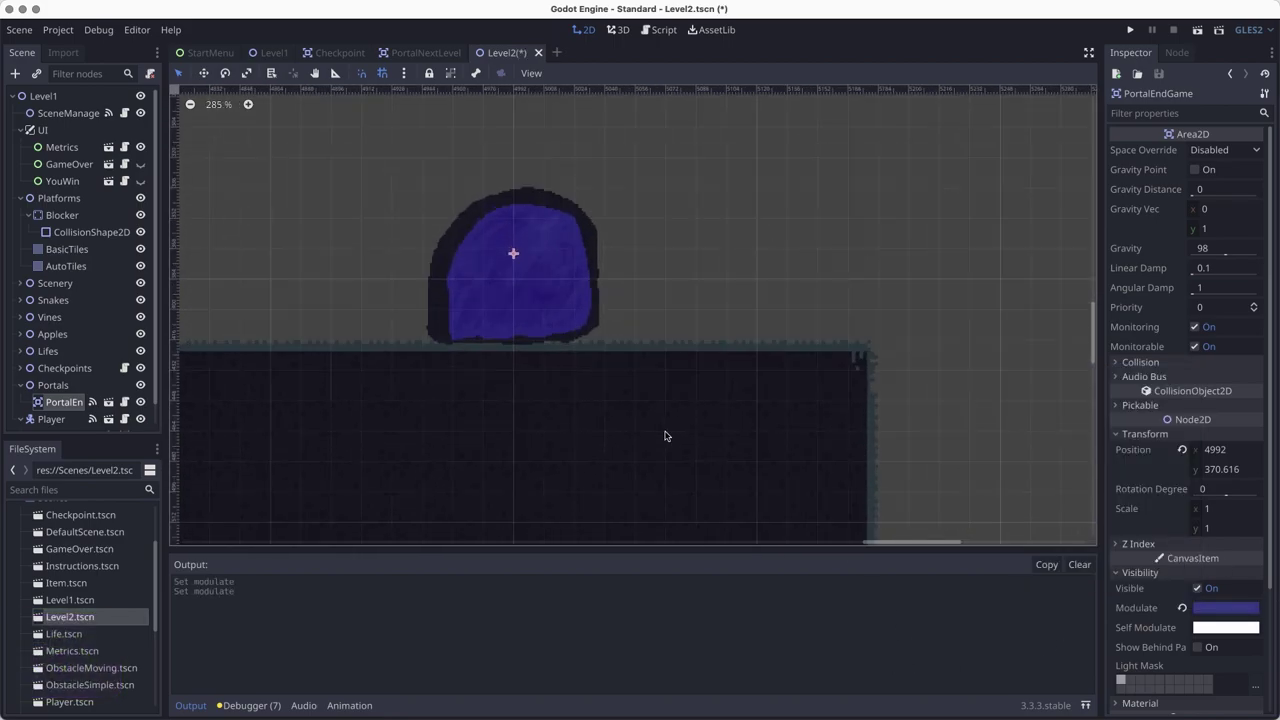
pyautogui.scroll(-2, 751, 477)
pyautogui.press('super+s')
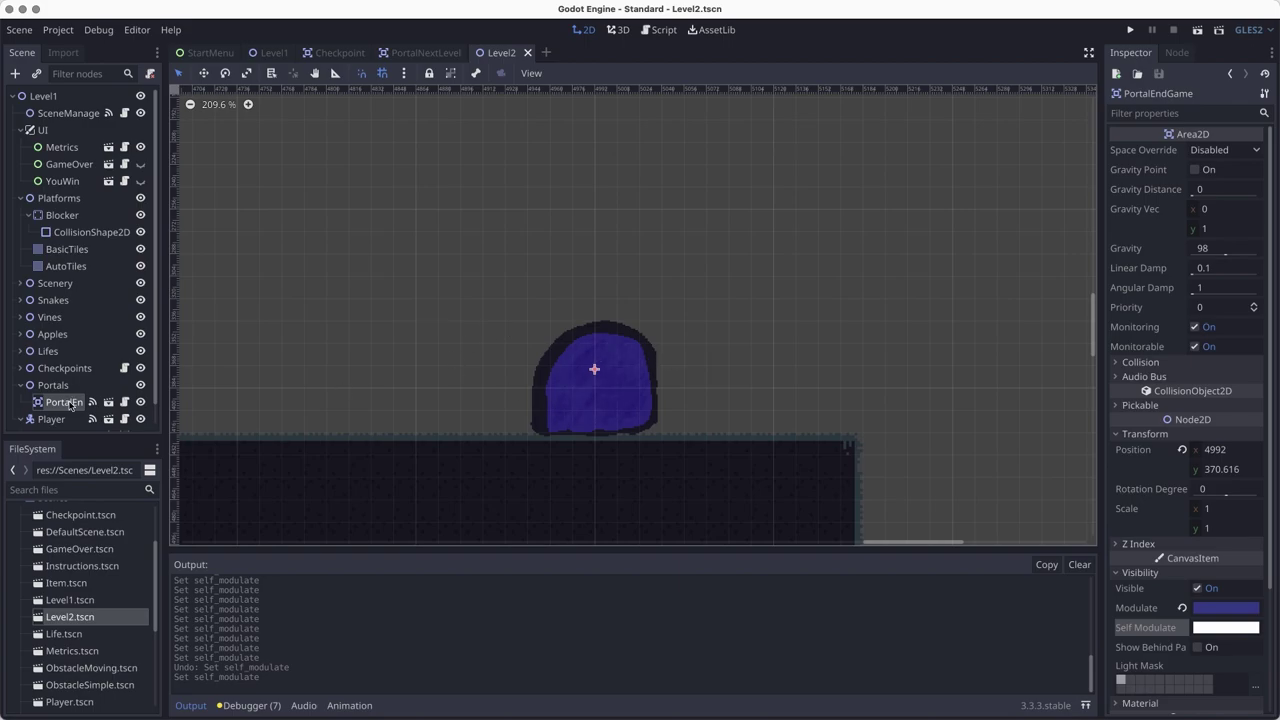
# Step: Connect the PortalEndGame's on_activate signal to SceneManager with the receiver method _on_PortalEndGame_on_activate
pyautogui.click(1176, 53)
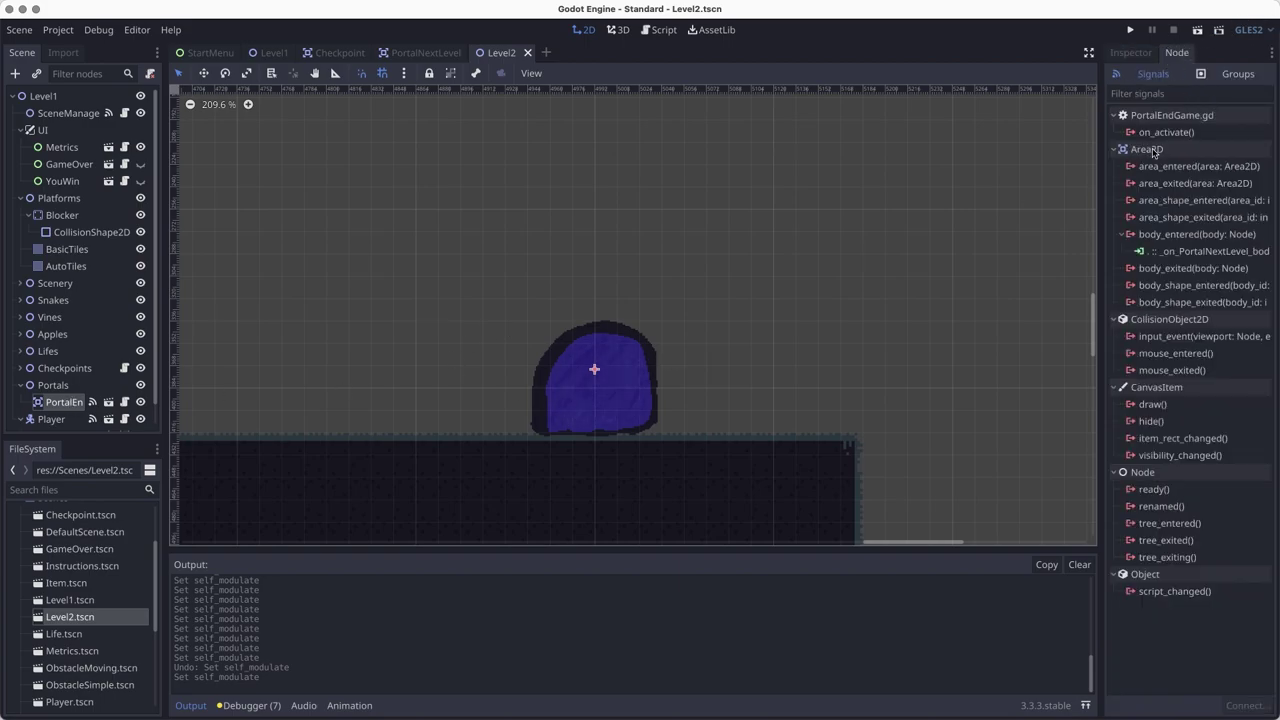
pyautogui.press('super+s')
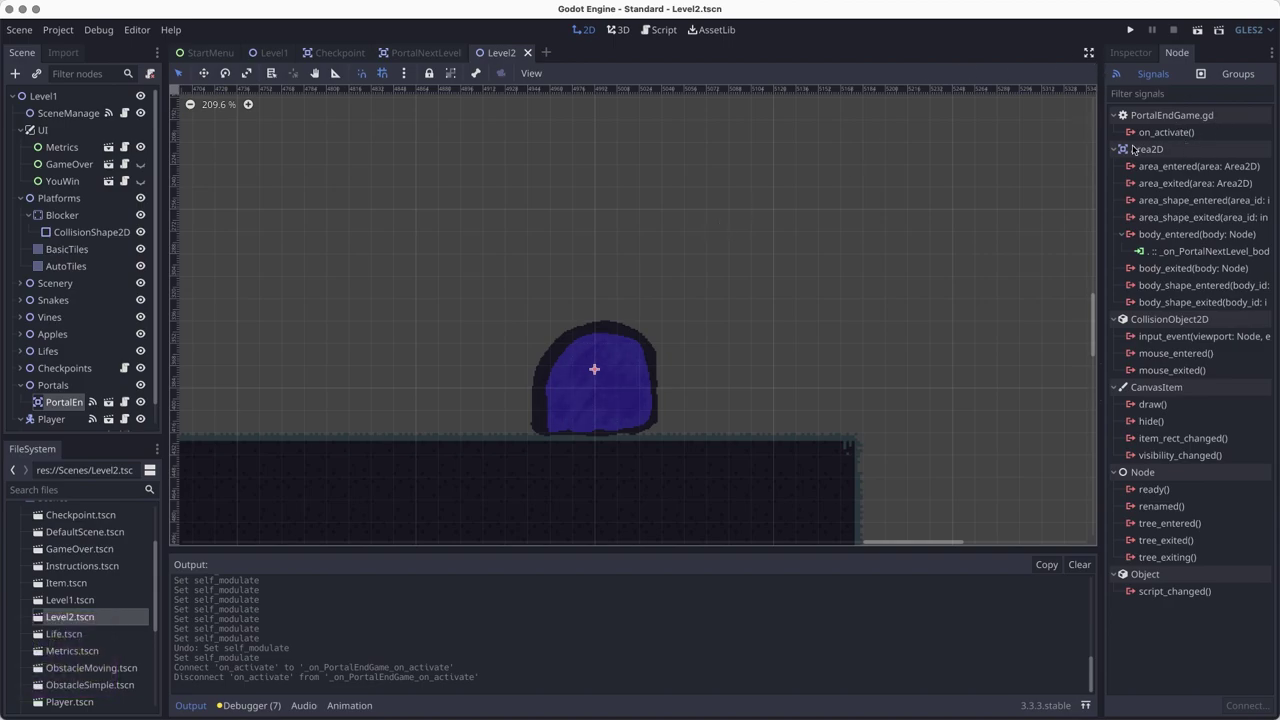
pyautogui.click(1172, 134)
pyautogui.doubleClick(1163, 136)
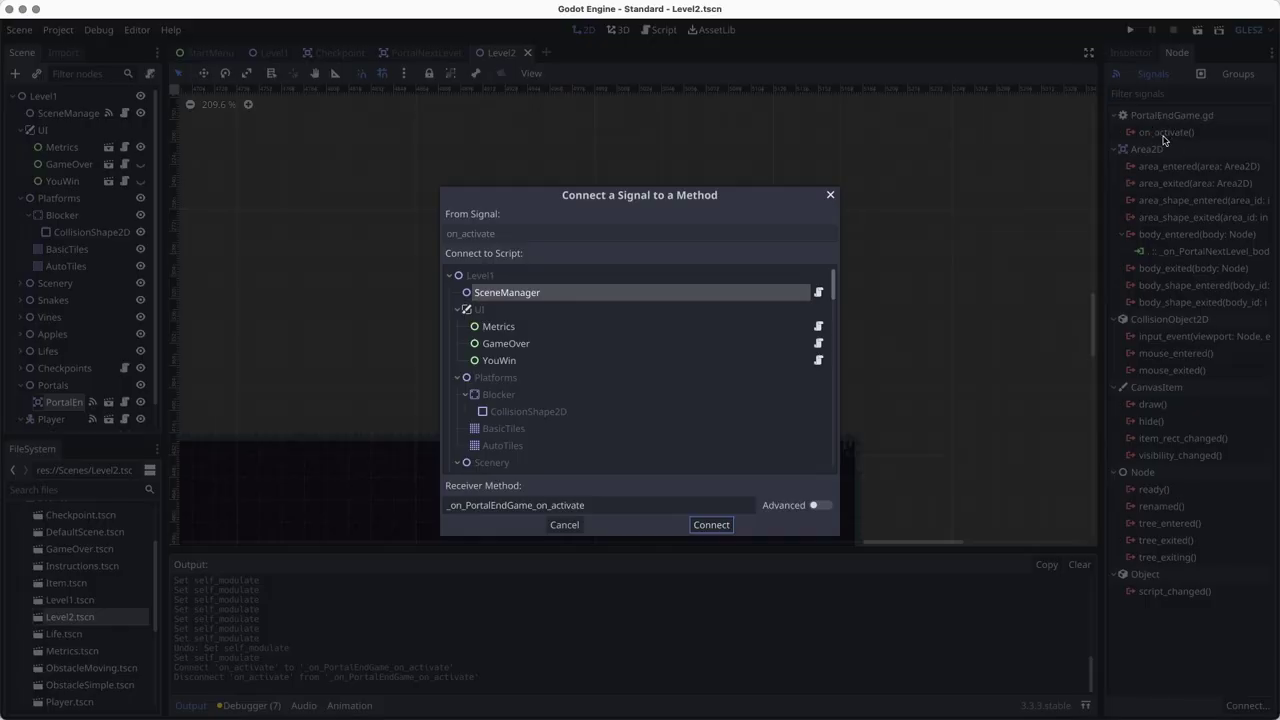
pyautogui.click(718, 526)
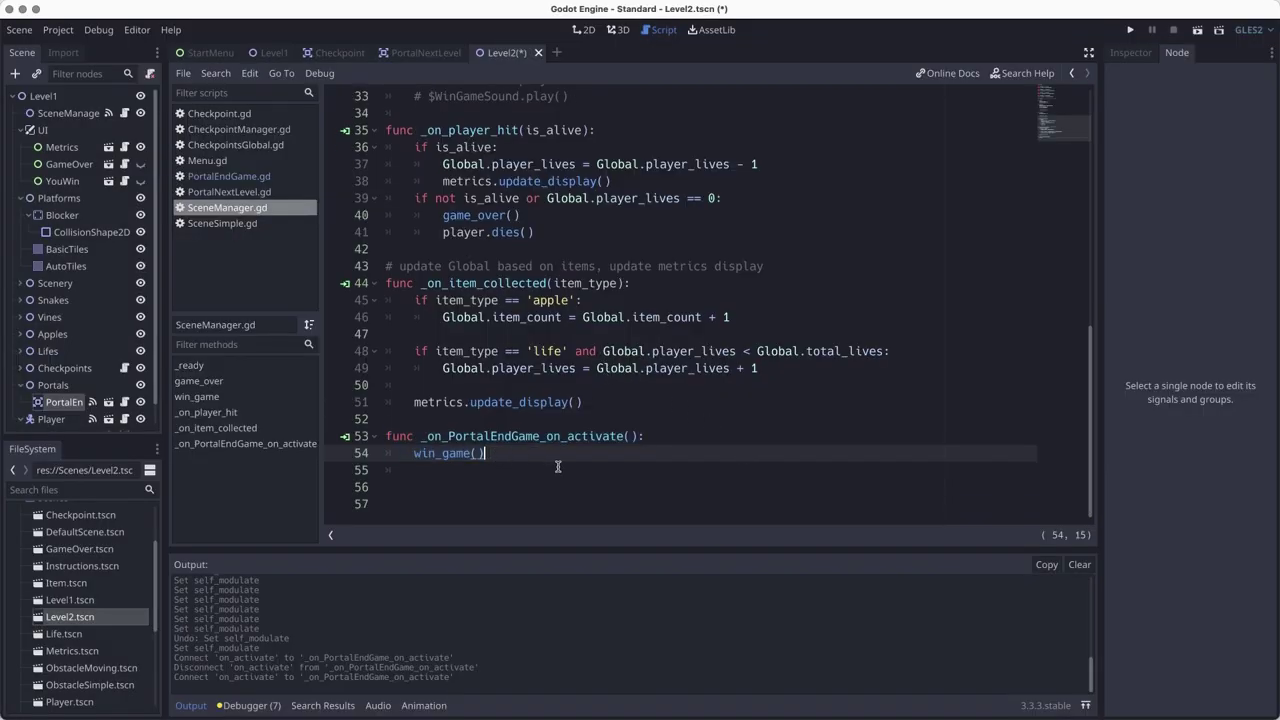
# Step: Examine the win_game() call in _on_PortalEndGame_on_activate and the win_game function in the SceneManager script
pyautogui.moveTo(413, 453); pyautogui.dragTo(512, 461)
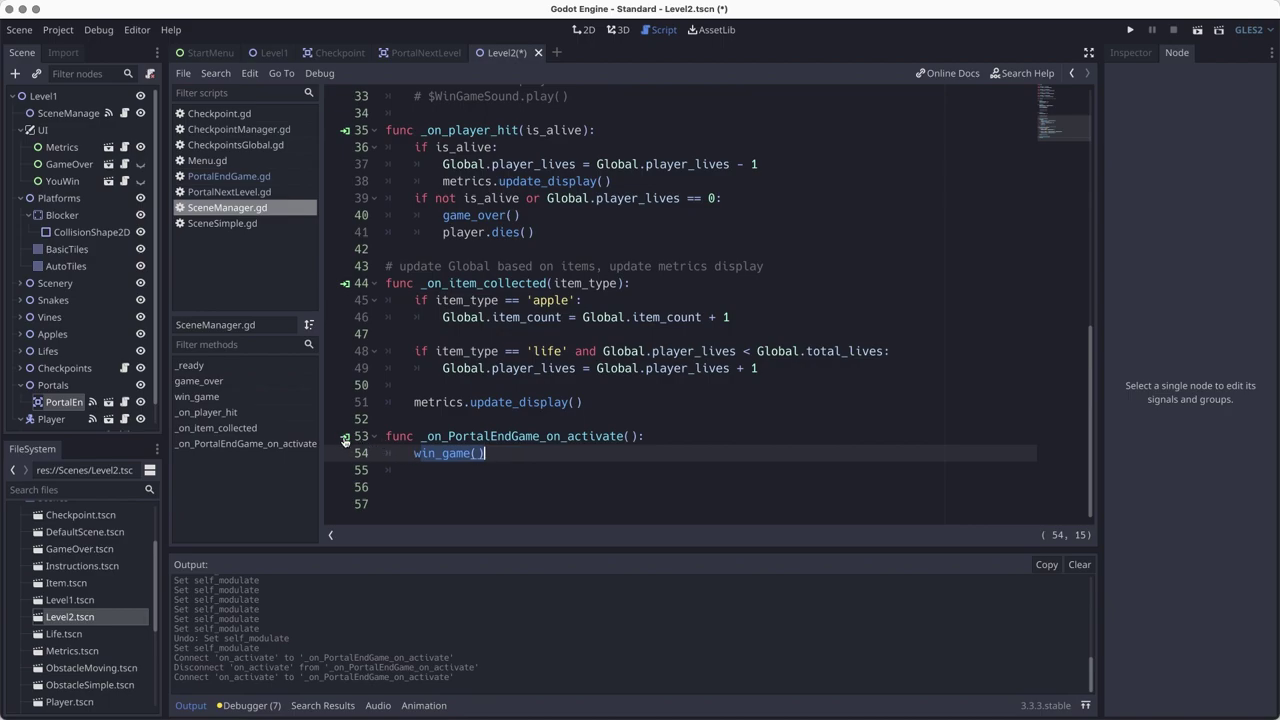
pyautogui.click(520, 450)
pyautogui.moveTo(500, 453); pyautogui.dragTo(418, 453)
pyautogui.click(411, 453)
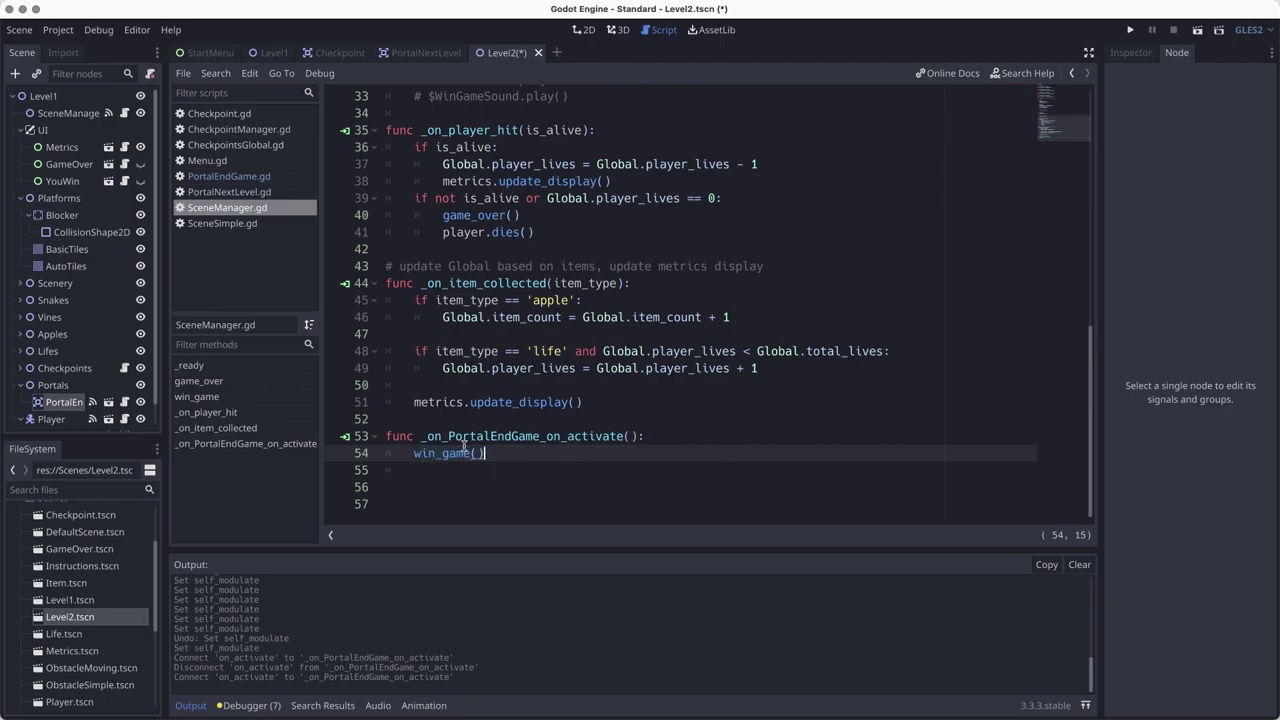
pyautogui.keyDown('shift'); pyautogui.click(524, 453); pyautogui.keyUp('shift')
pyautogui.scroll(3, 533, 453)
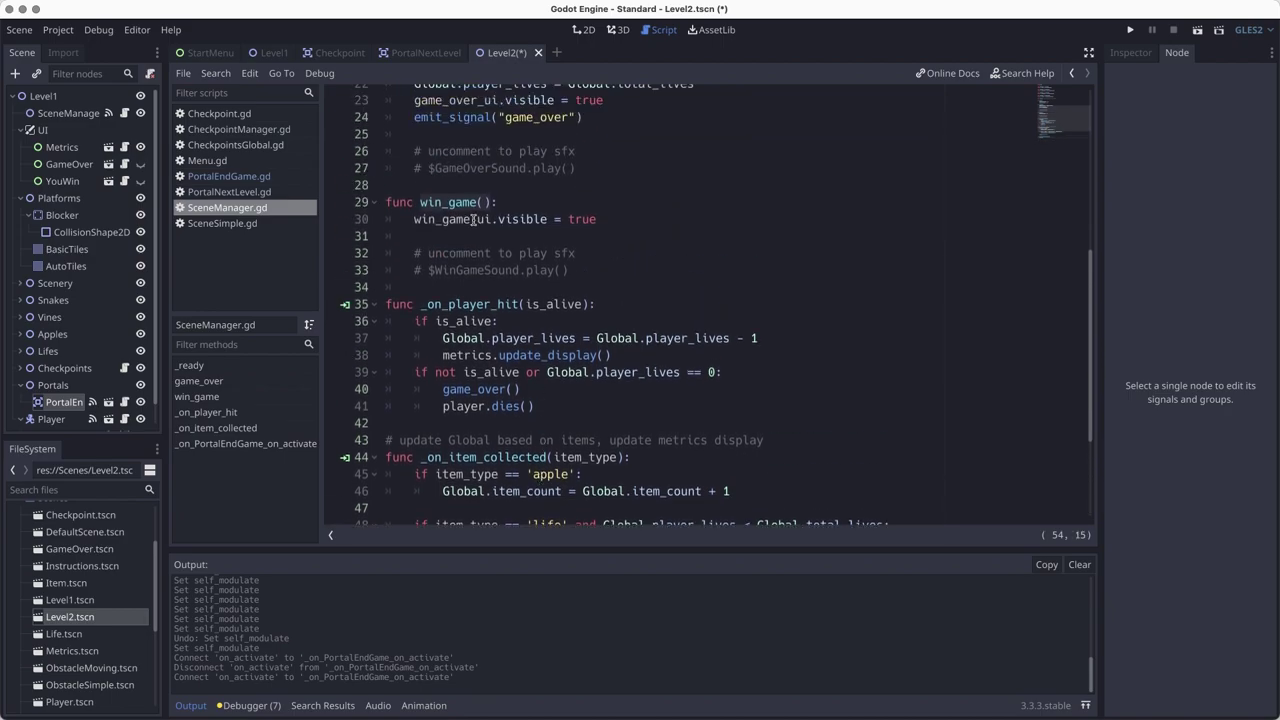
# Step: Highlight the win_game function in the SceneManager script and save the Level2 scene
pyautogui.click(515, 219)
pyautogui.moveTo(652, 220); pyautogui.dragTo(380, 200)
pyautogui.scroll(3, 395, 300)
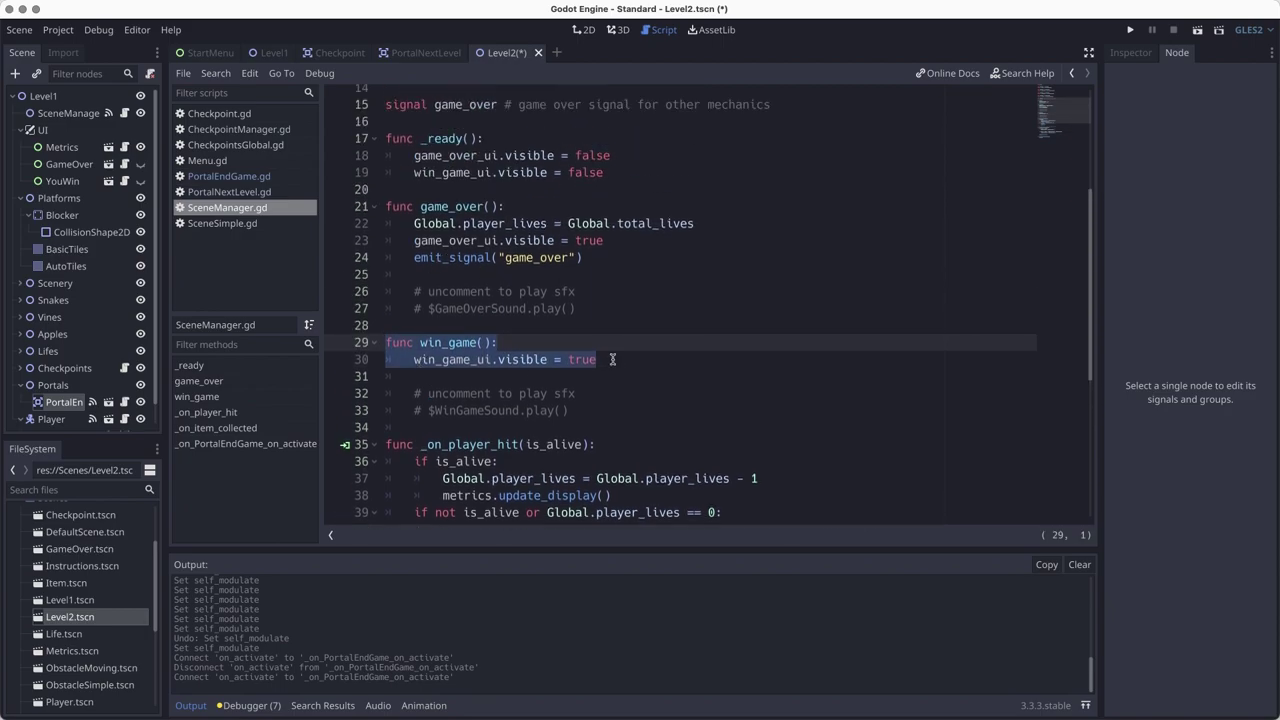
pyautogui.press('super+s')
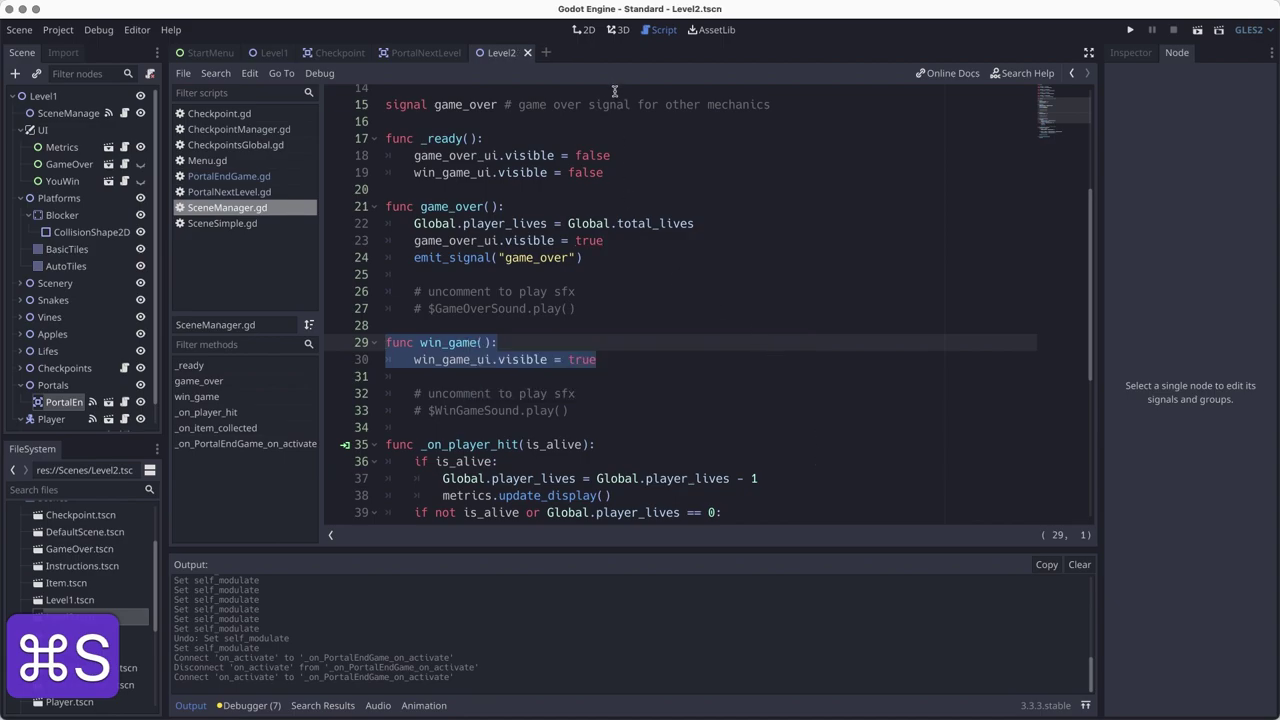
# Step: Playtest Level2 by steering the player into the end-game portal, and try the win screen's Start Over and Quit options
pyautogui.click(585, 30)
pyautogui.press('super+s')
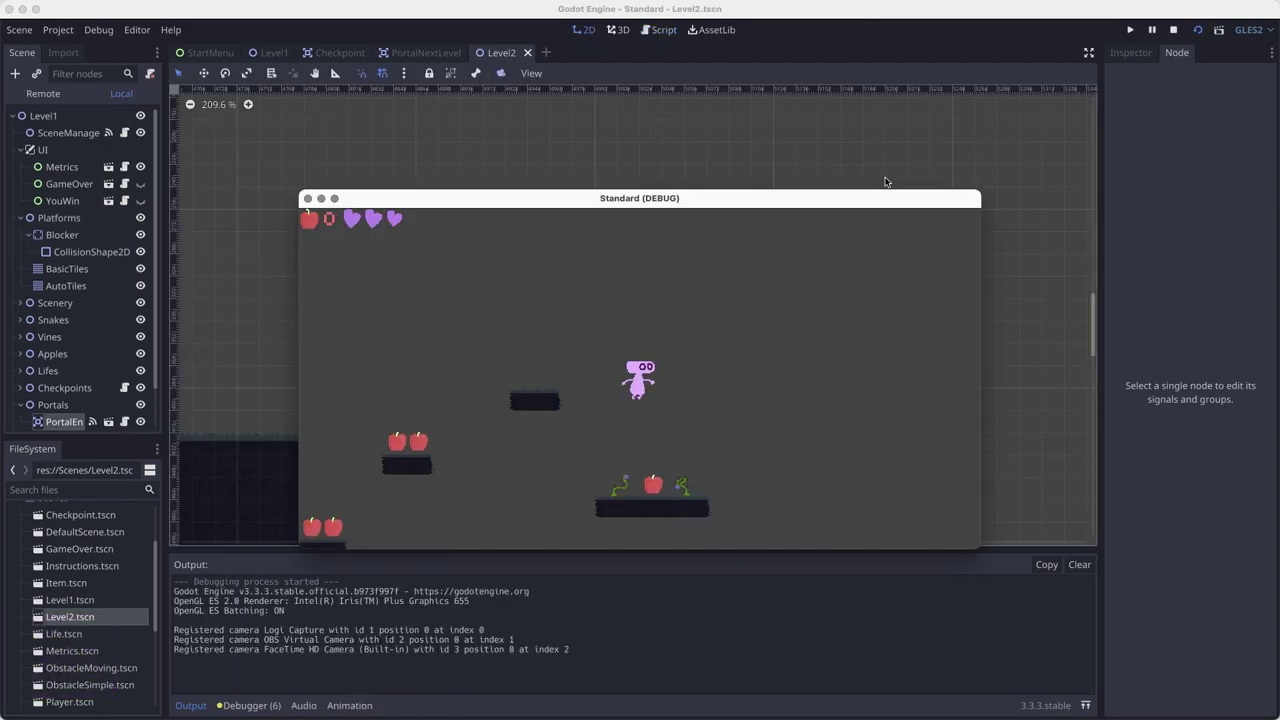
pyautogui.press('Right')
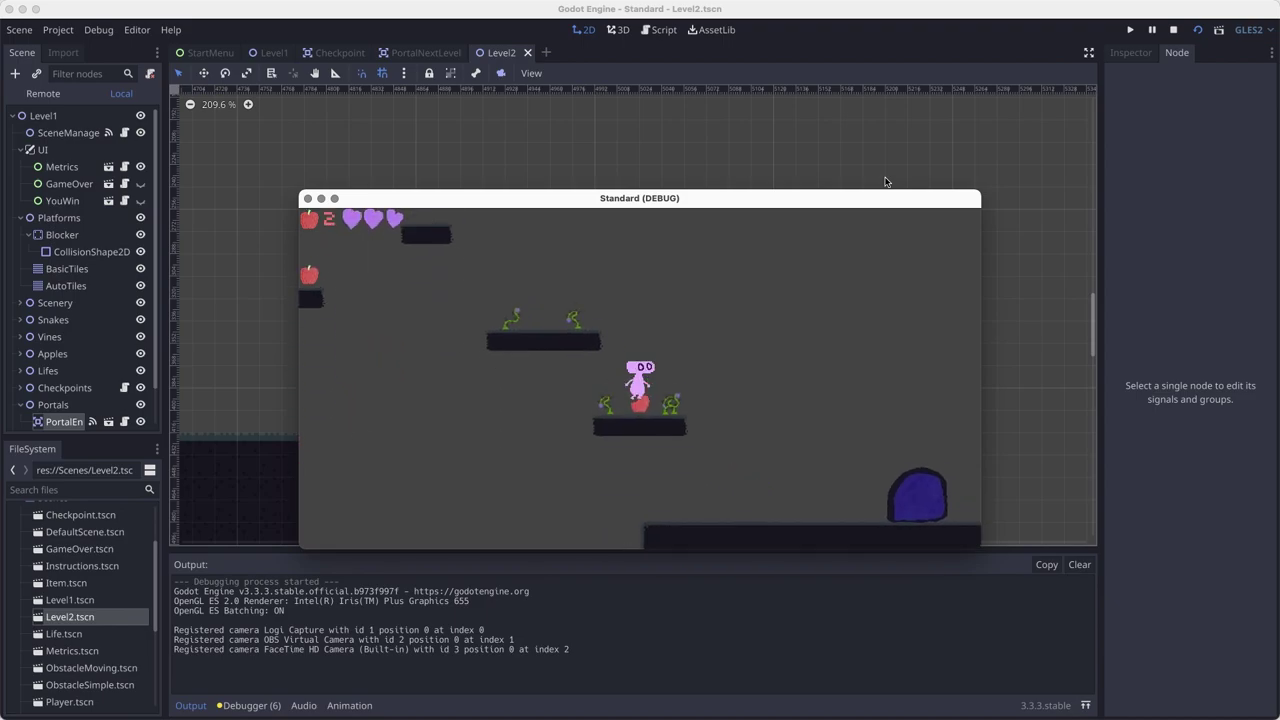
pyautogui.press('Right')
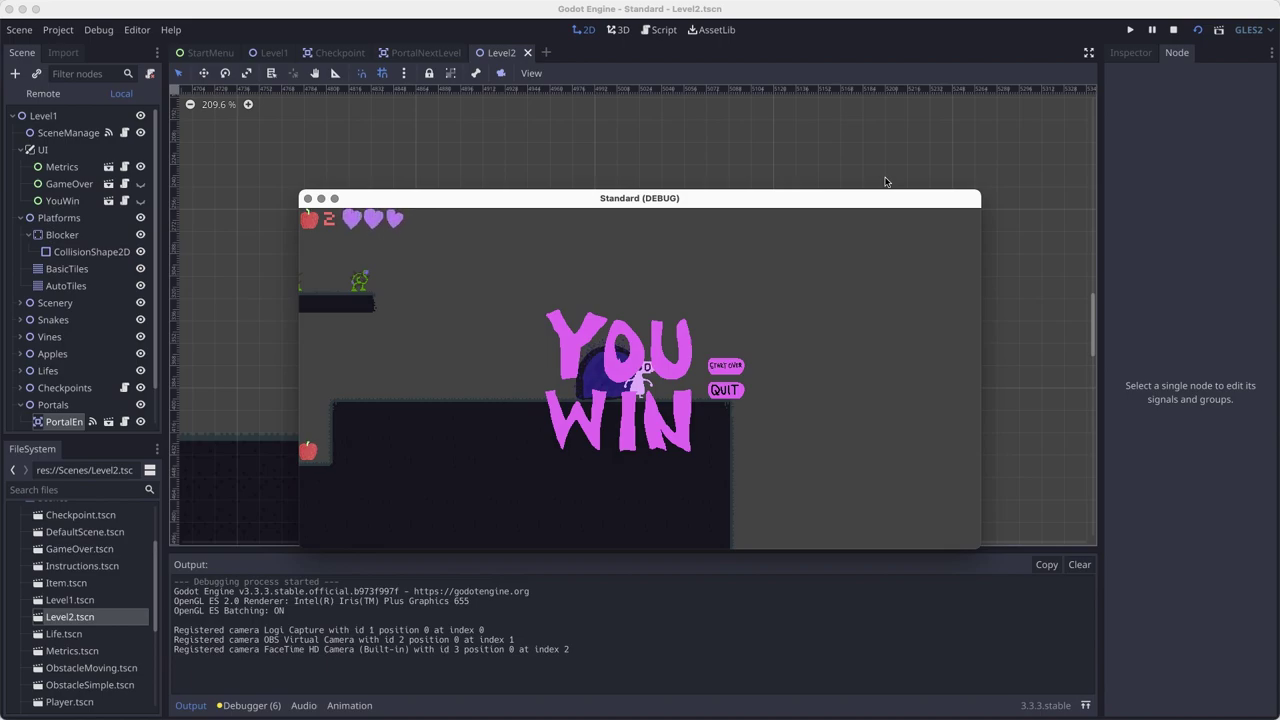
pyautogui.press('Left')
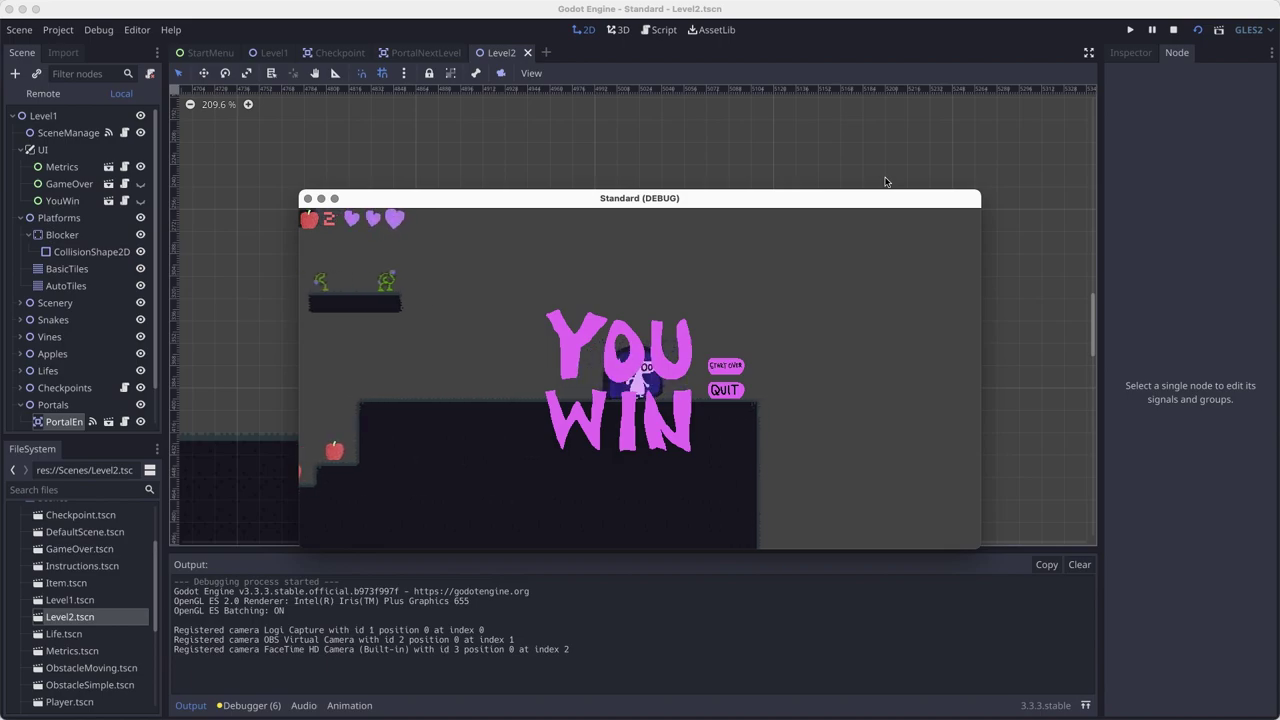
pyautogui.press('Right')
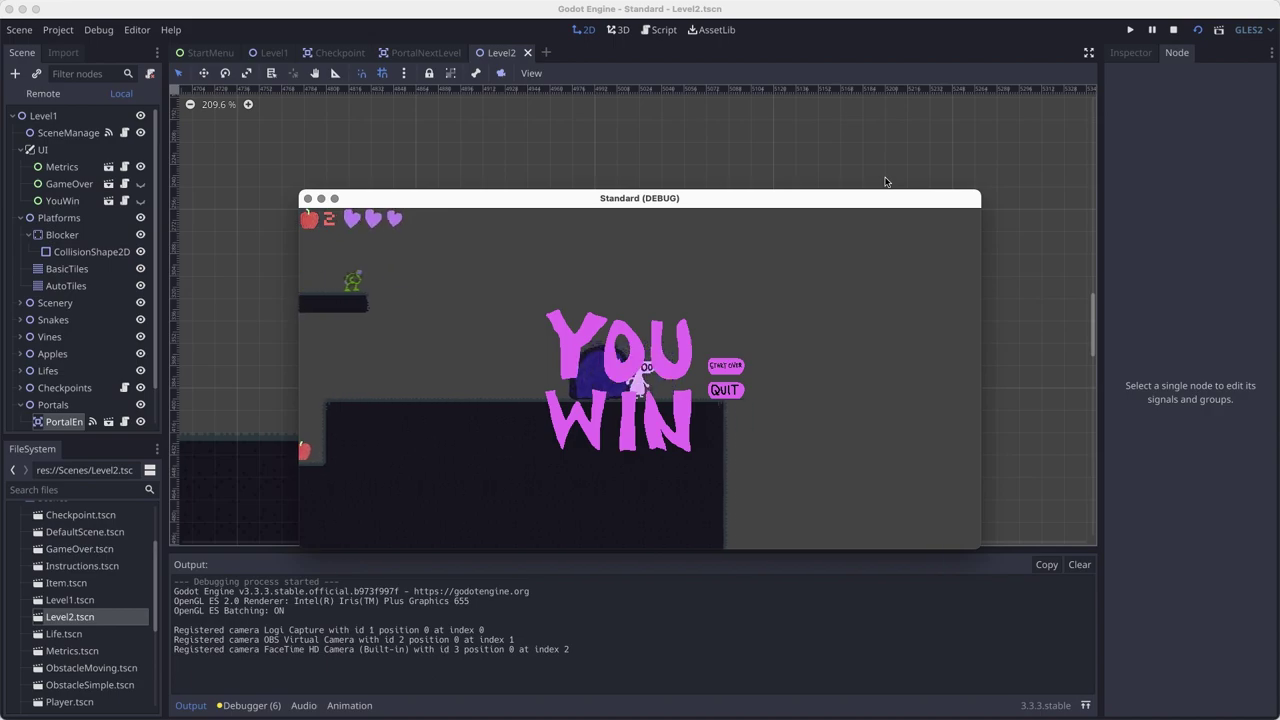
pyautogui.press('Up')
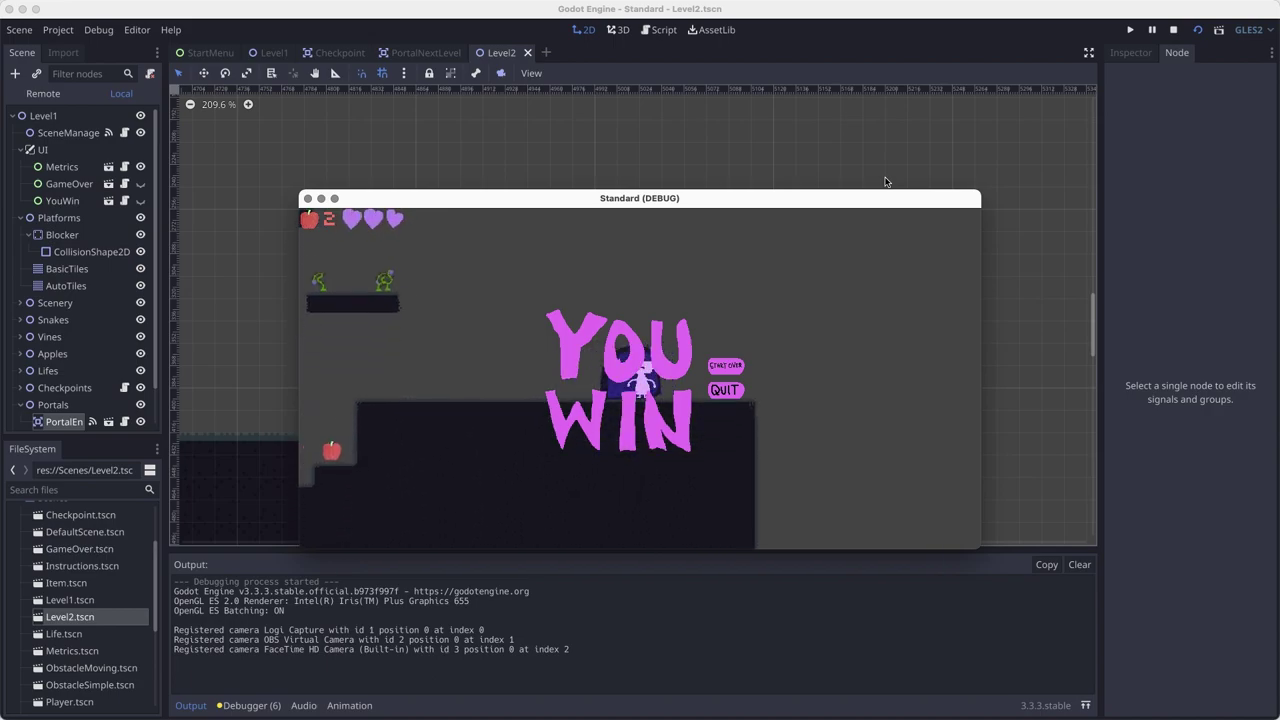
pyautogui.click(726, 367)
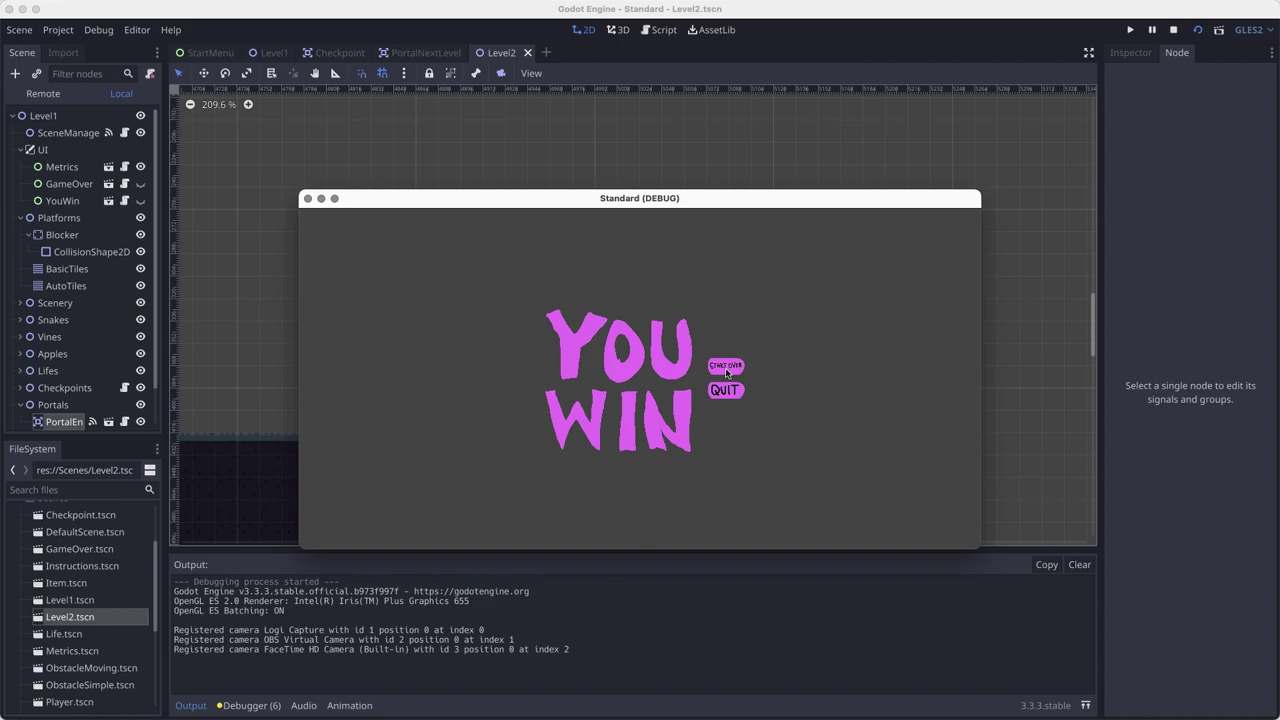
pyautogui.click(726, 390)
# Step: Set the YouWin node's Load Level Path to StartMenu.tscn and save the Level2 scene
pyautogui.click(62, 181)
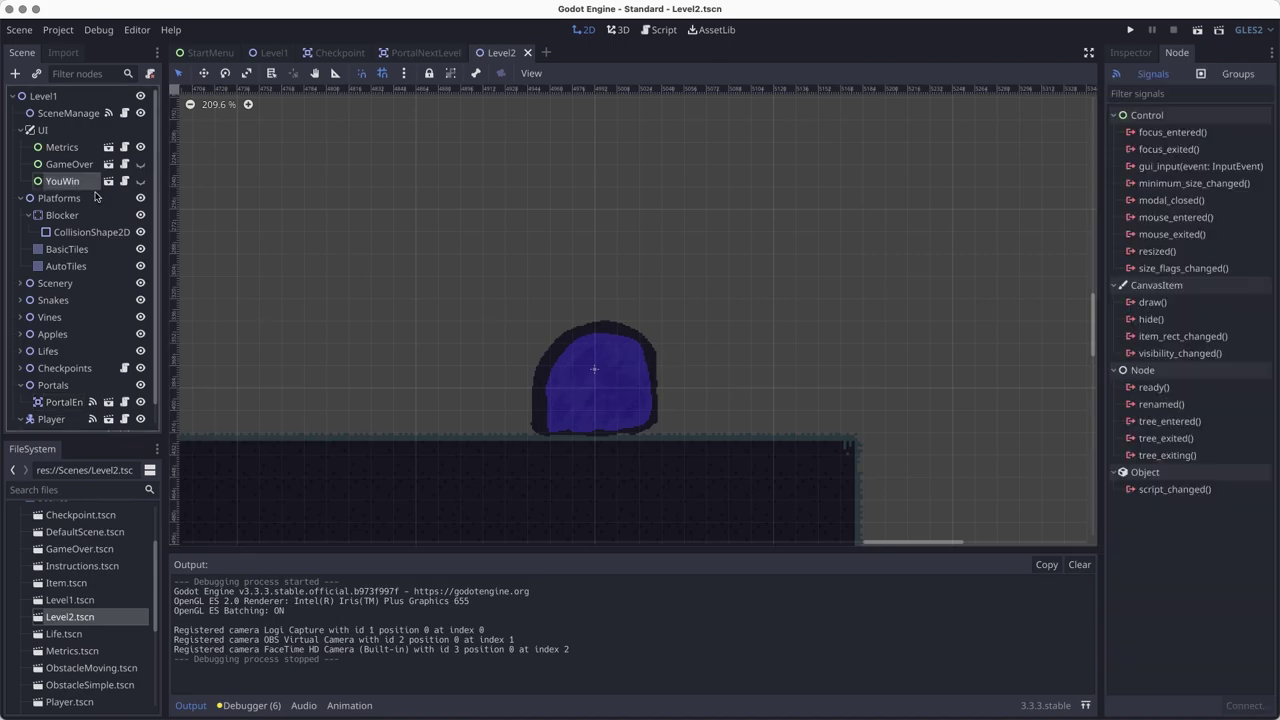
pyautogui.click(1131, 52)
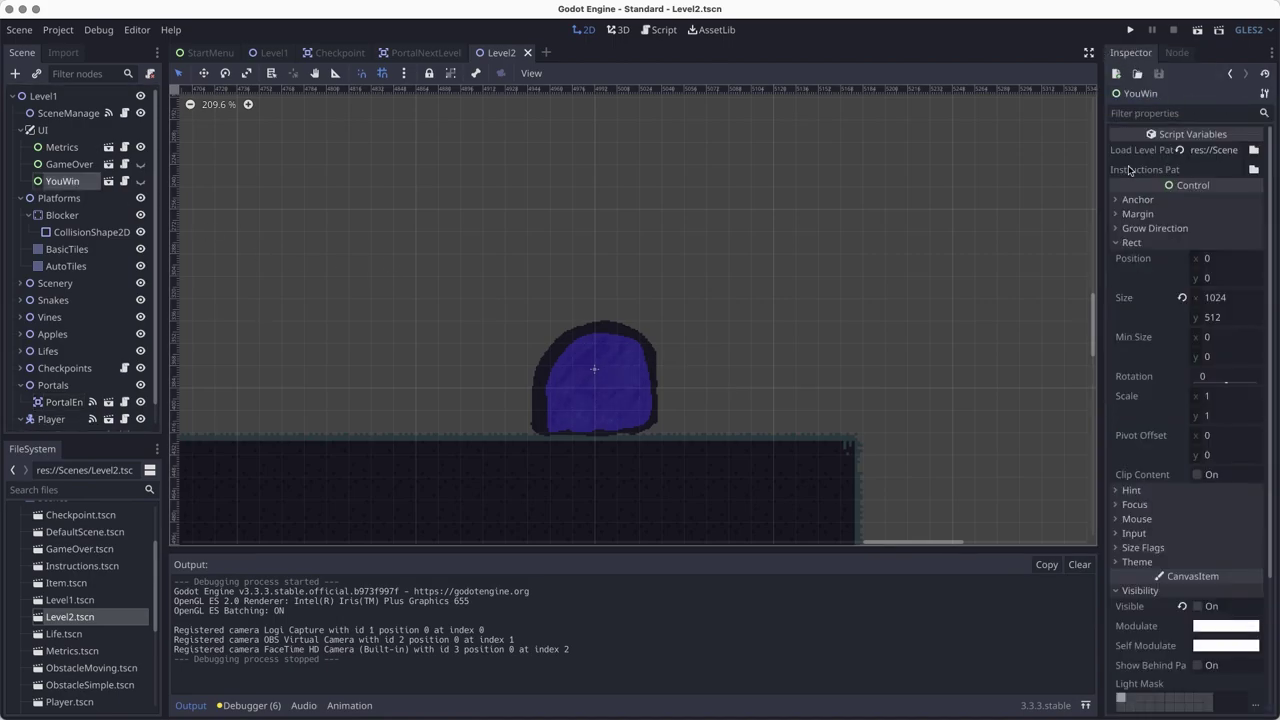
pyautogui.click(1254, 150)
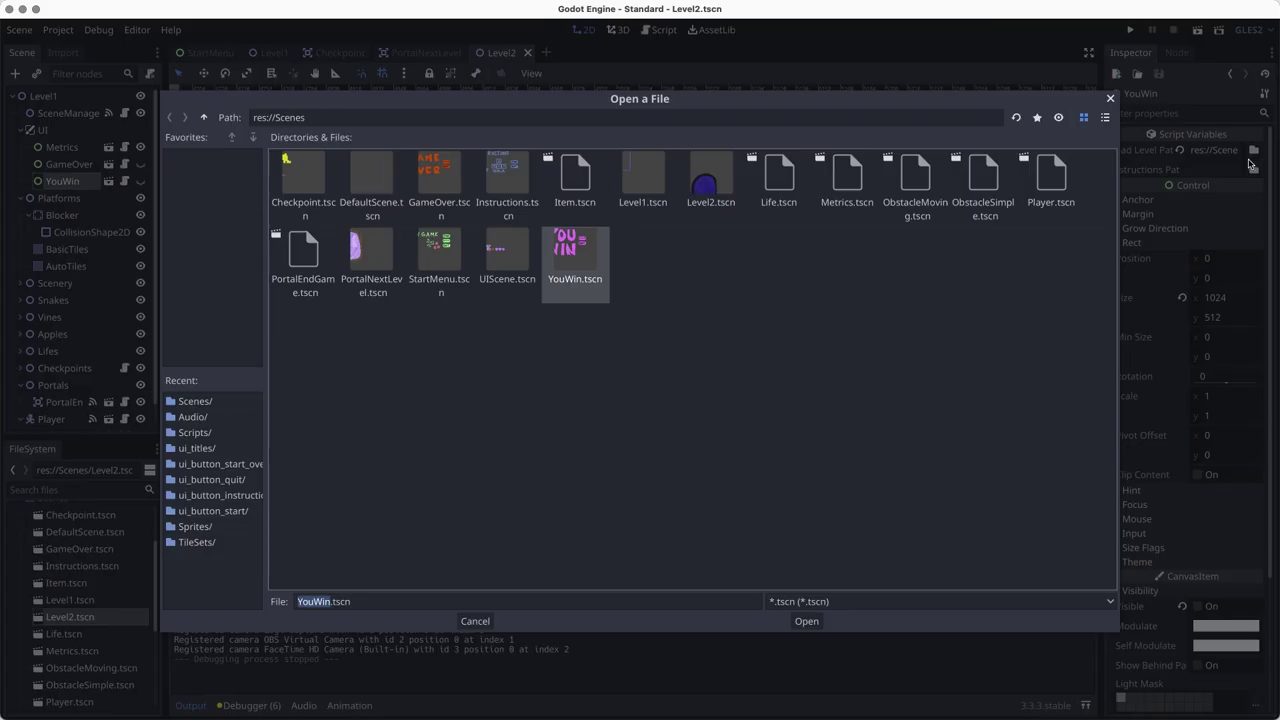
pyautogui.click(438, 264)
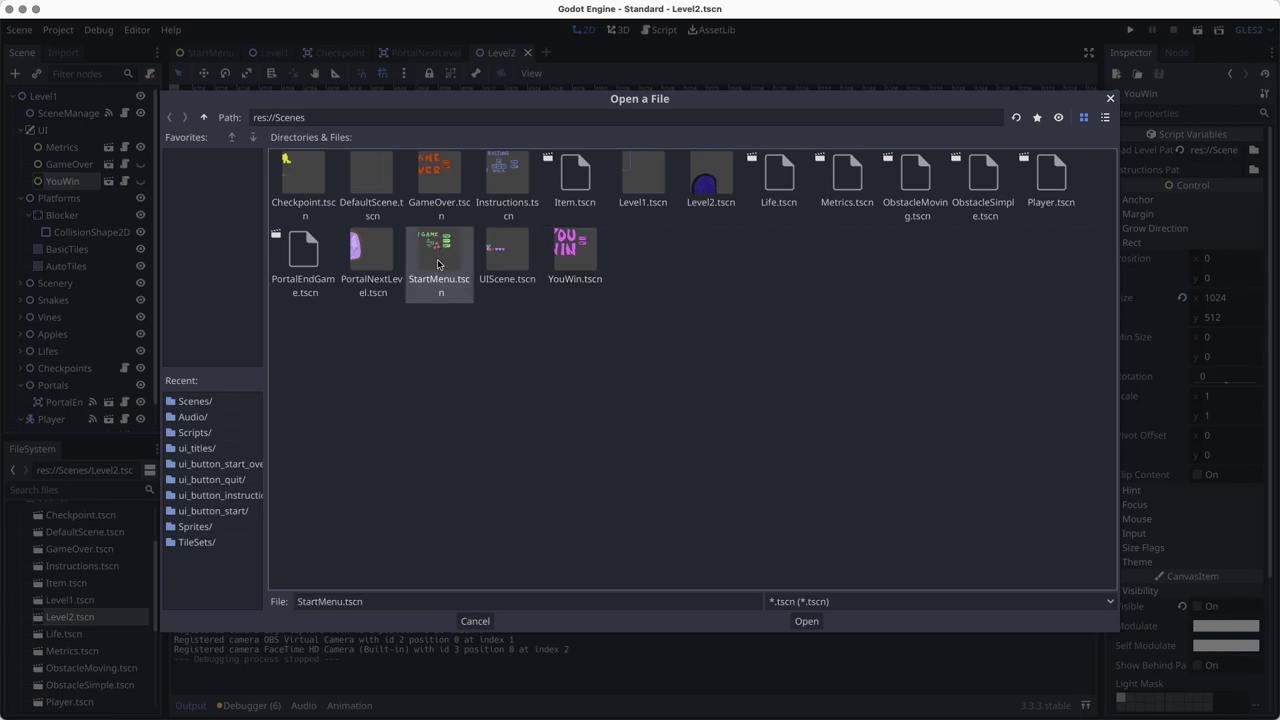
pyautogui.click(808, 621)
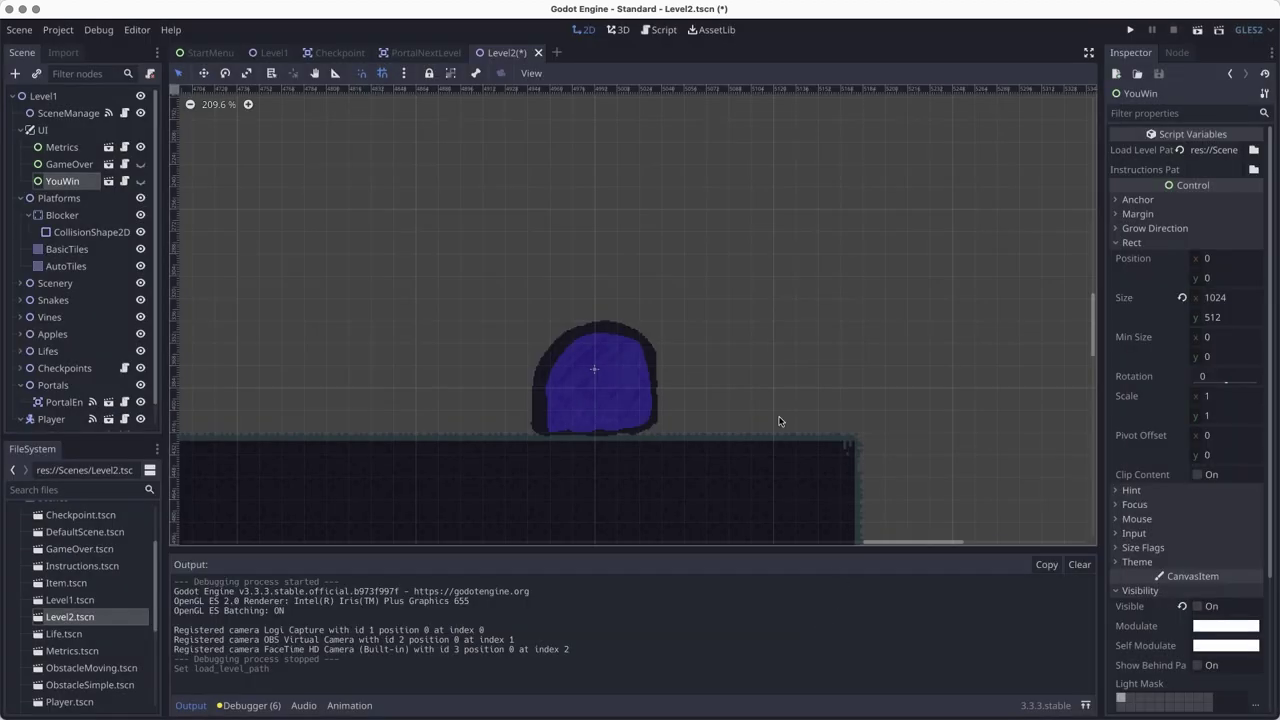
pyautogui.press('super+s')
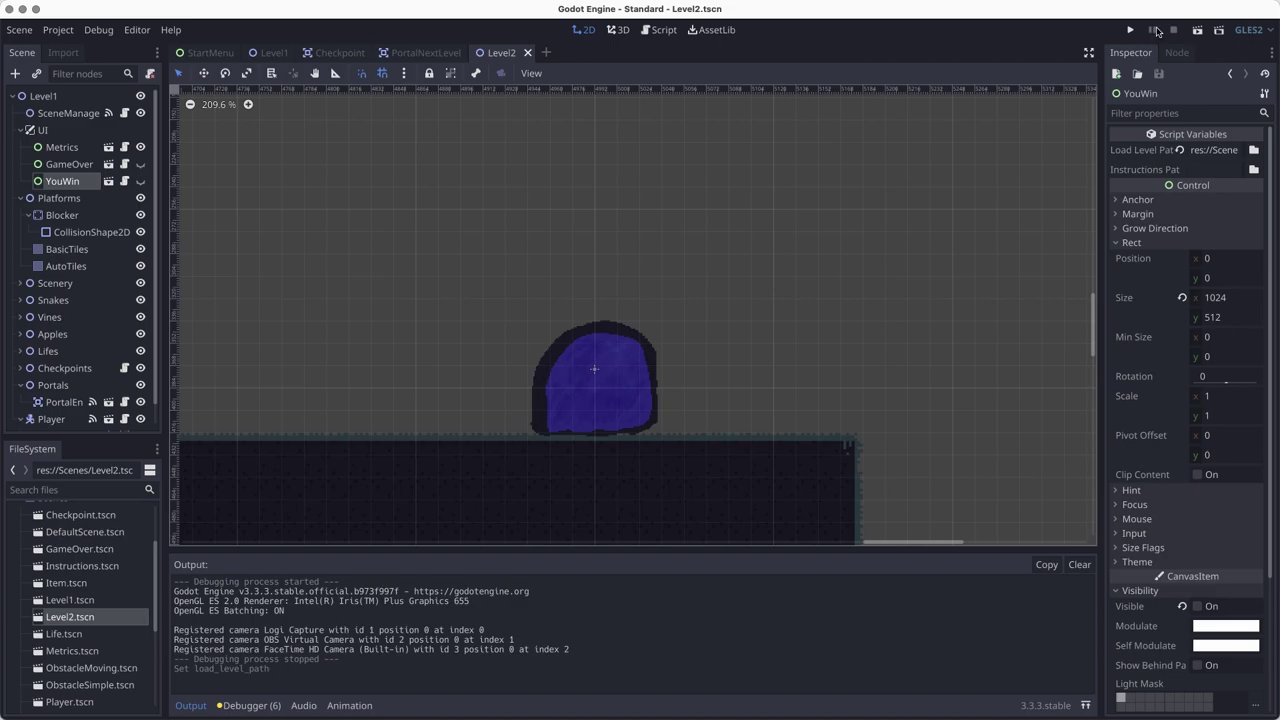
# Step: Playtest Level2 through the end-game portal, testing the win screen's Start Over option and the start menu's Start option, and save the scene
pyautogui.click(1195, 31)
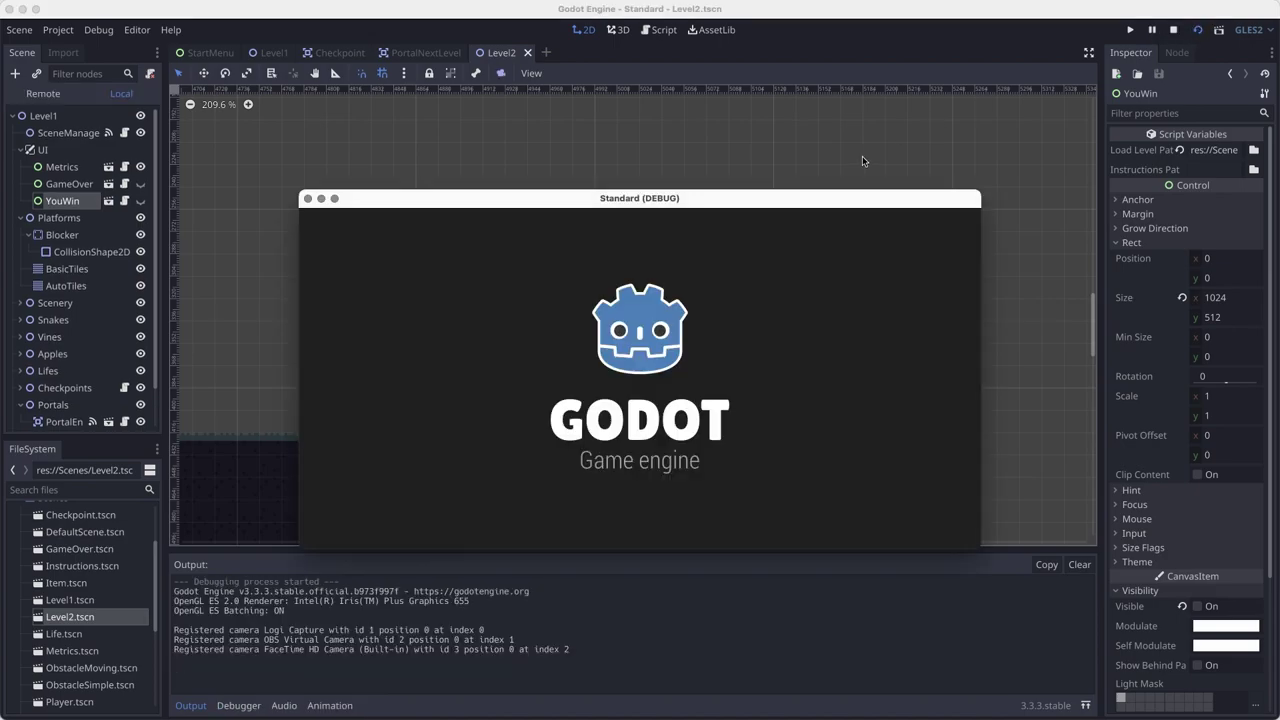
pyautogui.press('Right')
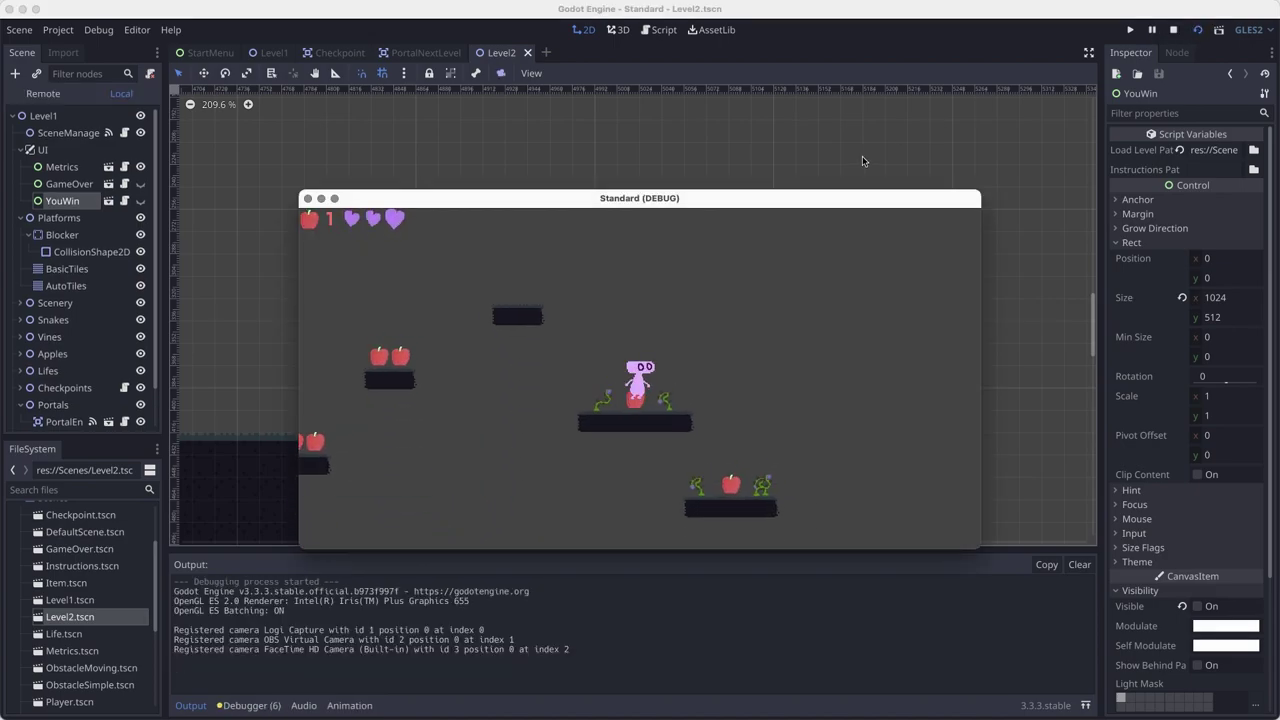
pyautogui.press('Right')
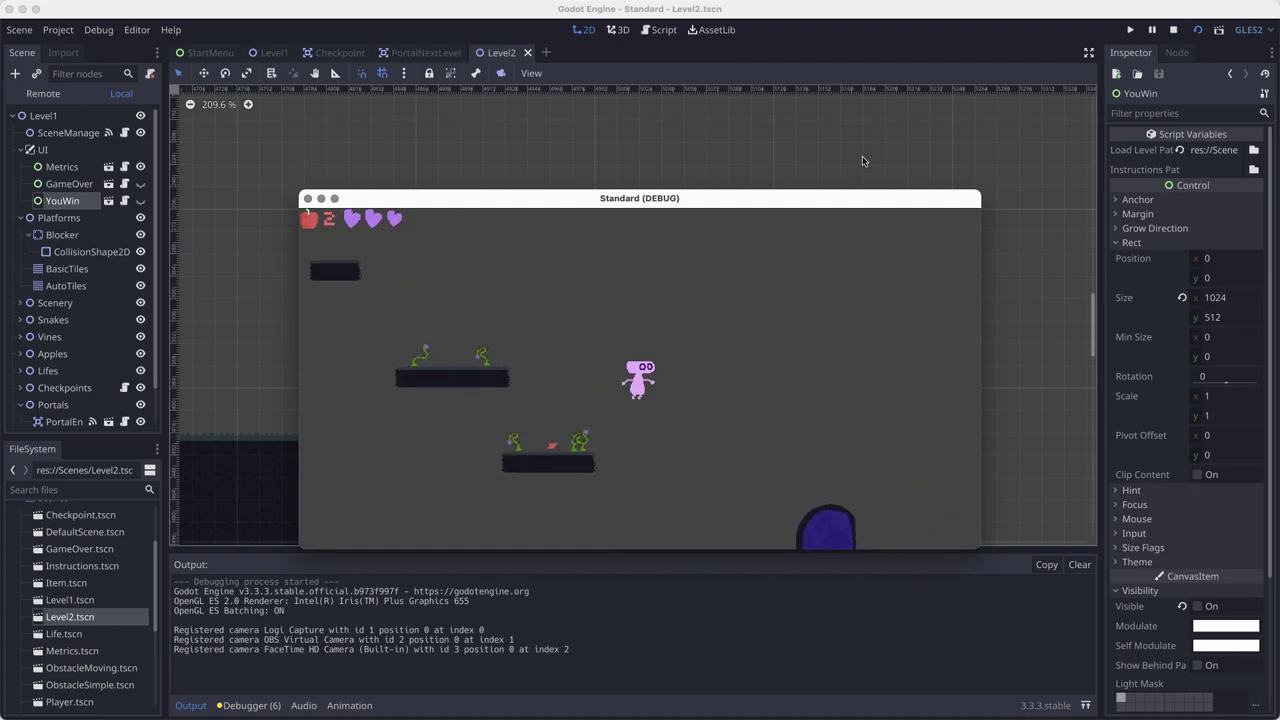
pyautogui.press('Right')
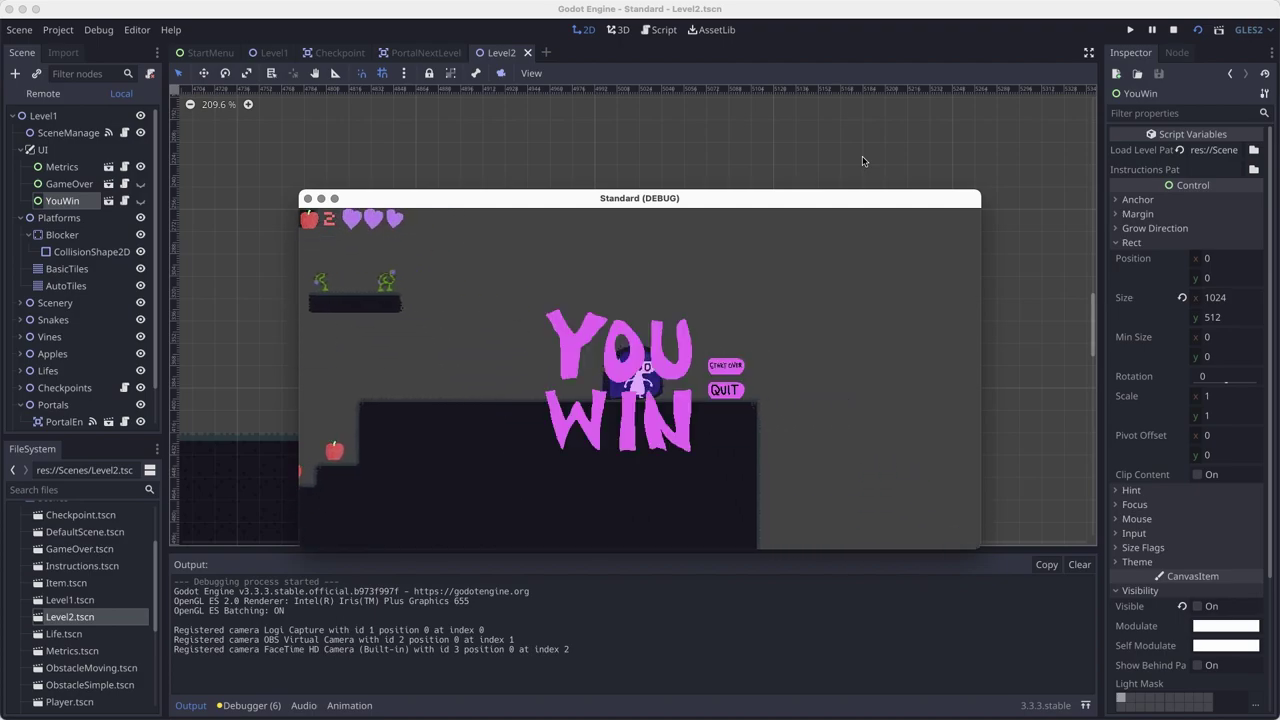
pyautogui.click(730, 365)
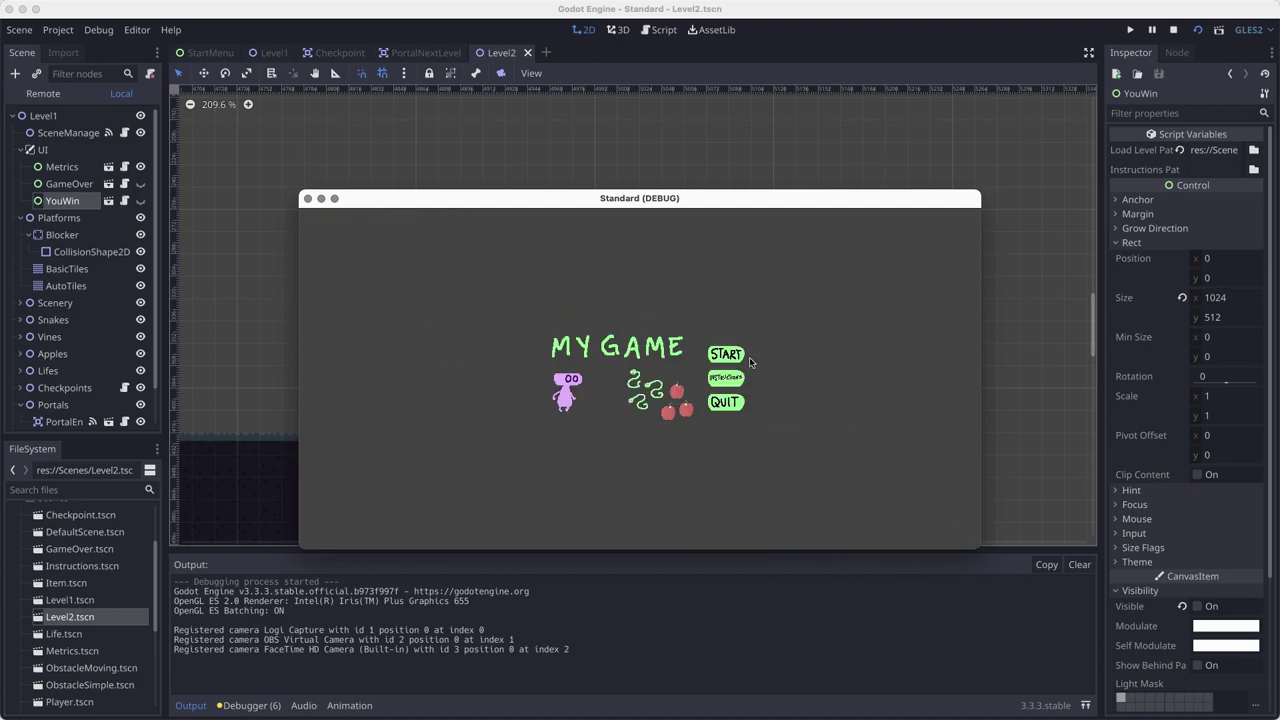
pyautogui.click(726, 354)
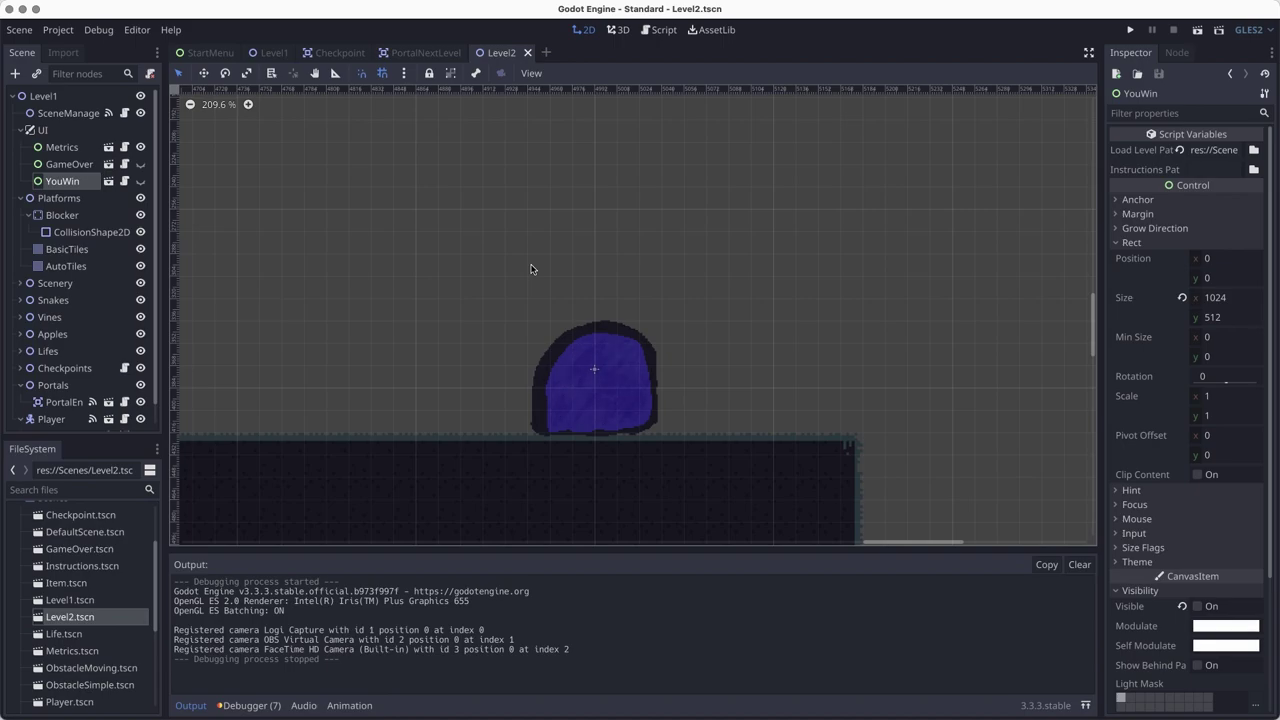
pyautogui.press('super+s')
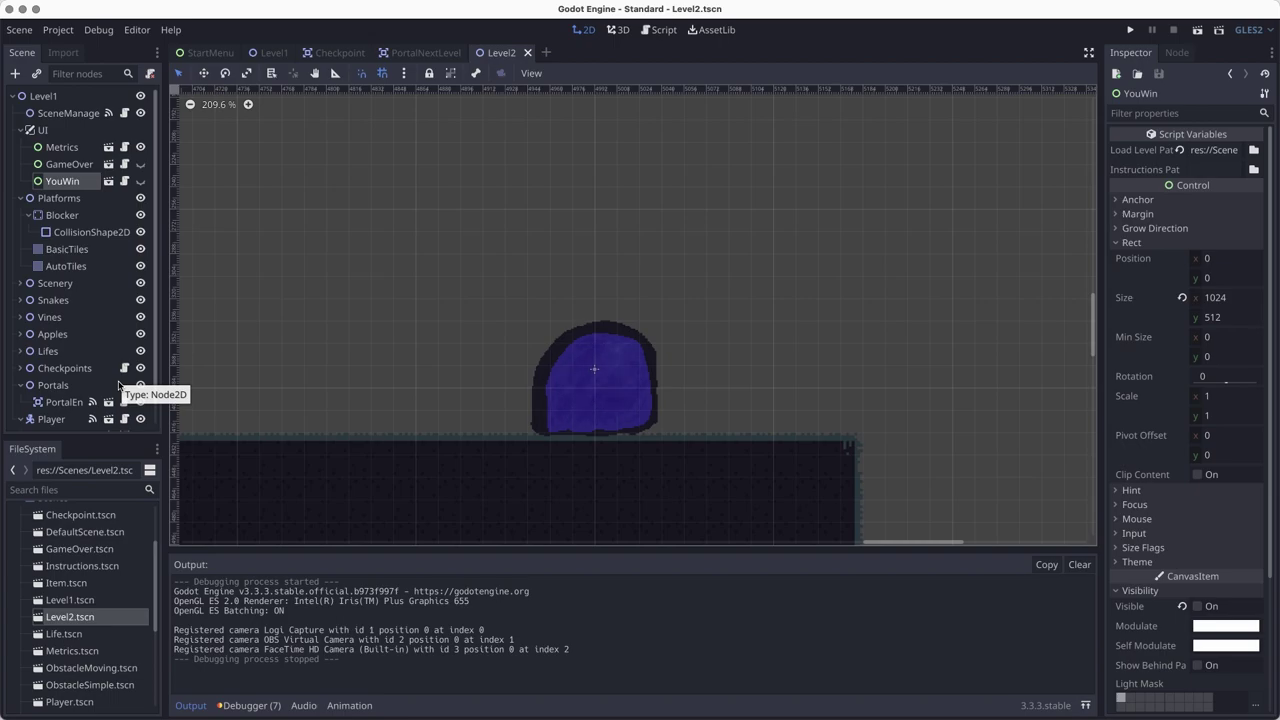
# Step: Collapse the UI and Platforms groups in the Level2 scene tree
pyautogui.scroll(-8, 383, 334)
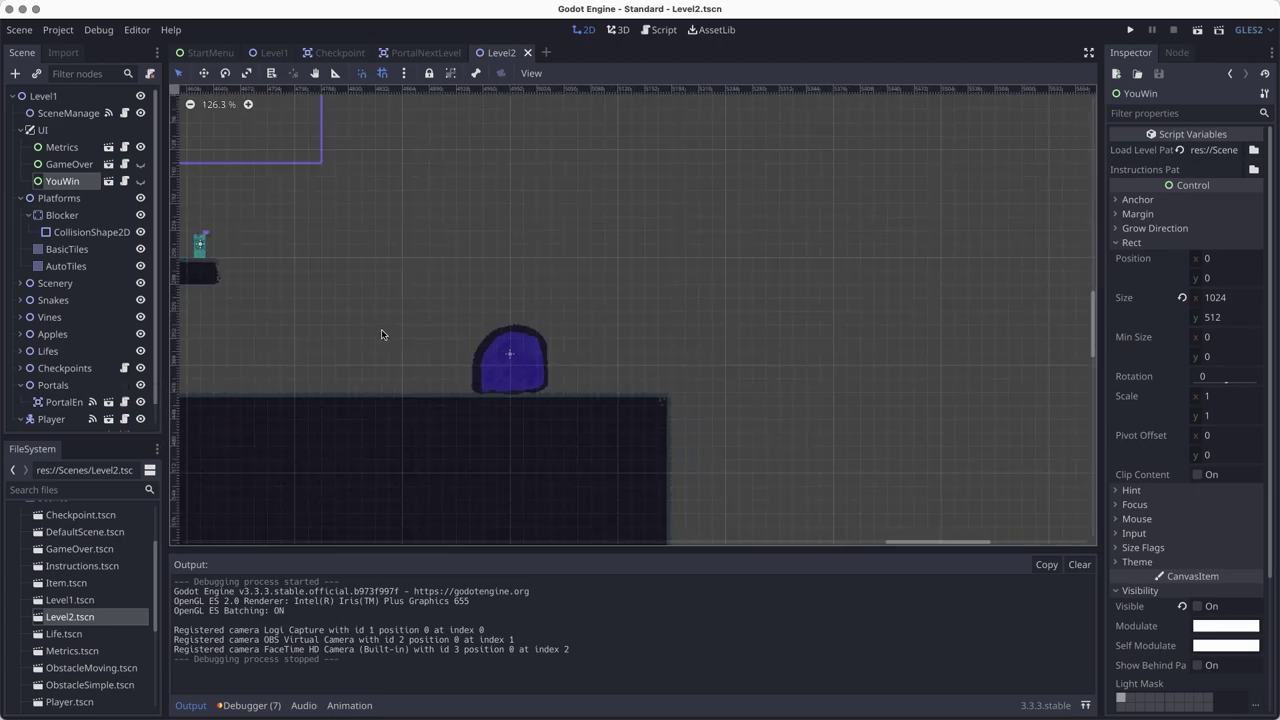
pyautogui.moveTo(371, 323); pyautogui.dragTo(583, 430, button='middle')
pyautogui.scroll(-1, 583, 430)
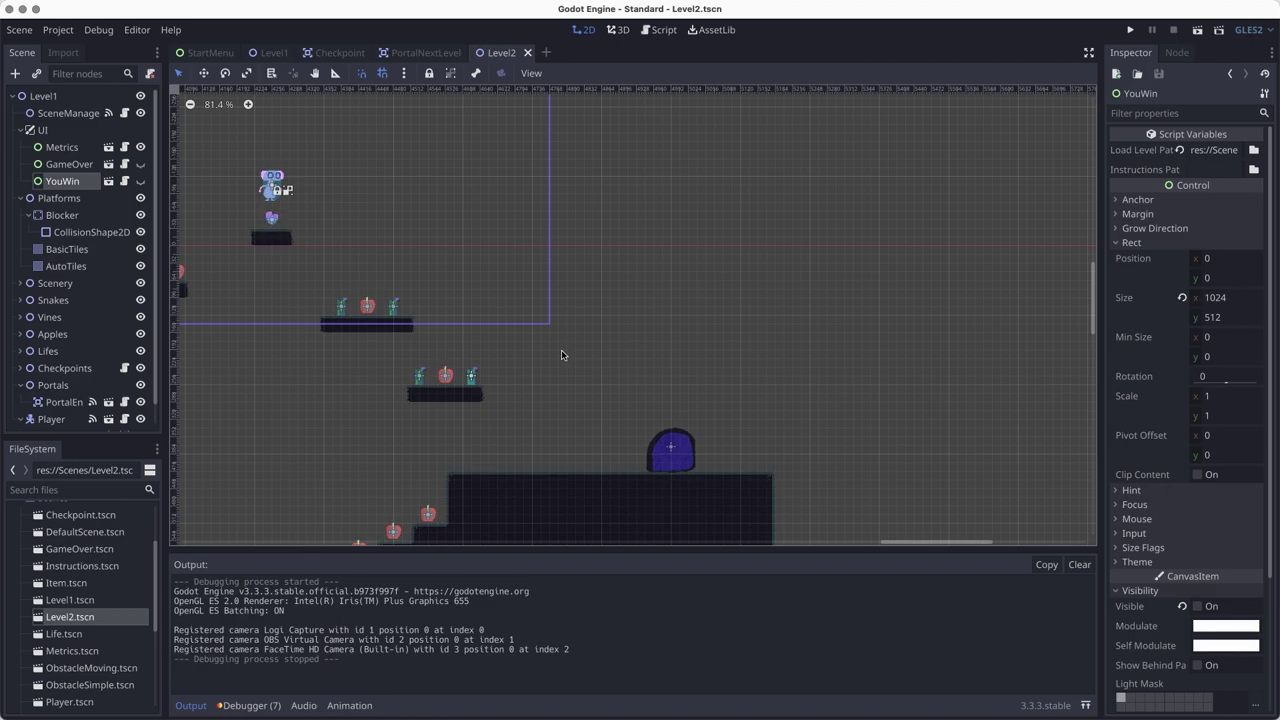
pyautogui.click(20, 130)
pyautogui.click(20, 147)
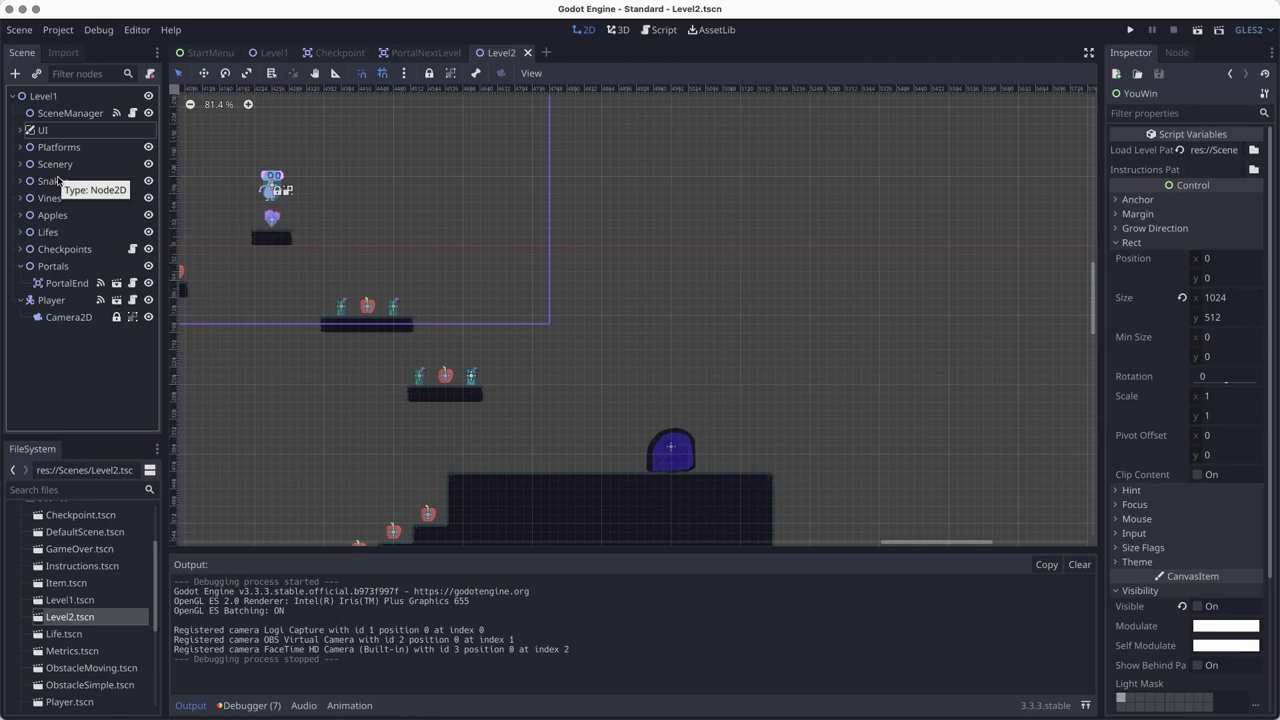
# Step: Switch to the Level1 scene and playtest it, steering the player past the apples to the checkpoint flag and the heart beside it
pyautogui.click(278, 55)
pyautogui.hscroll(-5, 794, 374)
pyautogui.scroll(3, 794, 374)
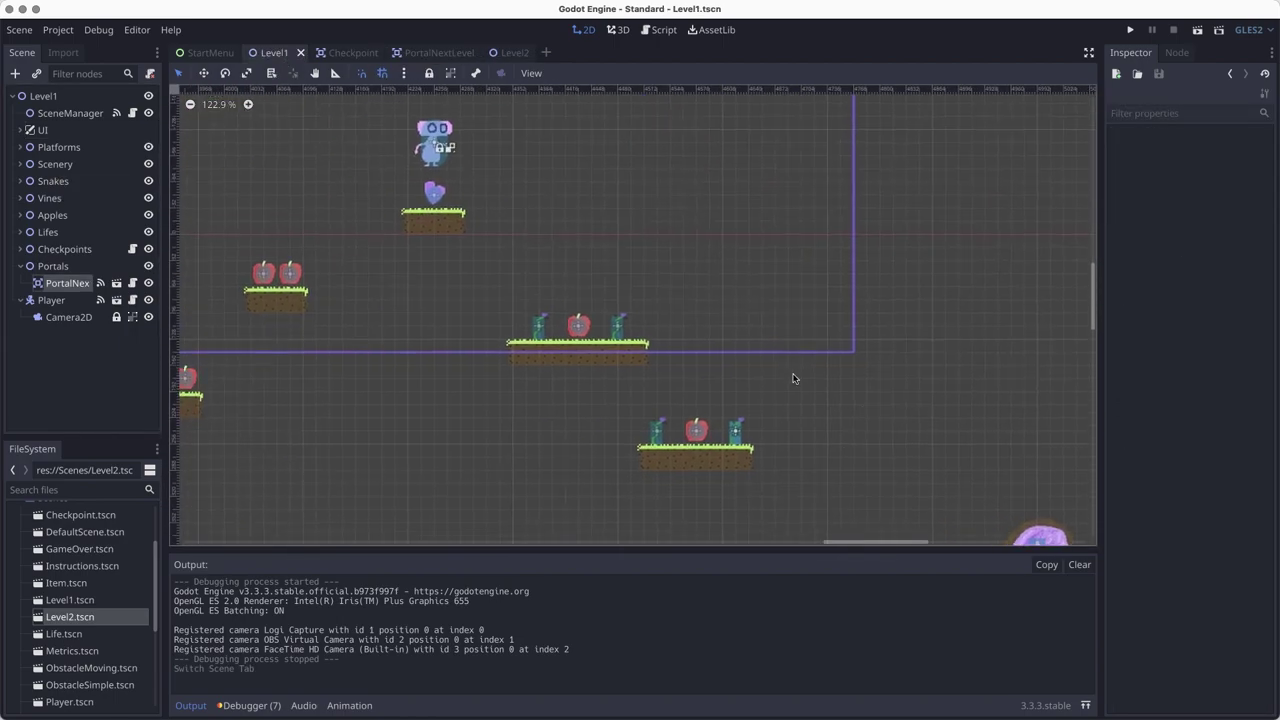
pyautogui.scroll(-3, 802, 369)
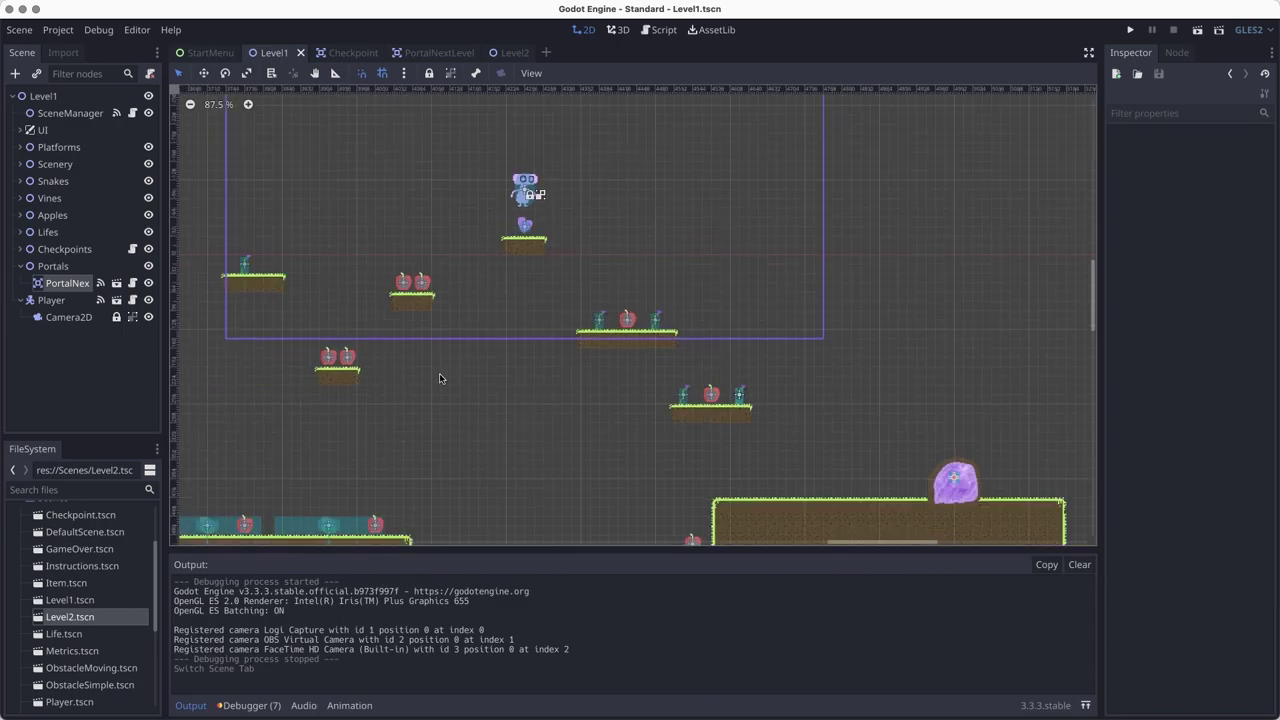
pyautogui.click(1197, 31)
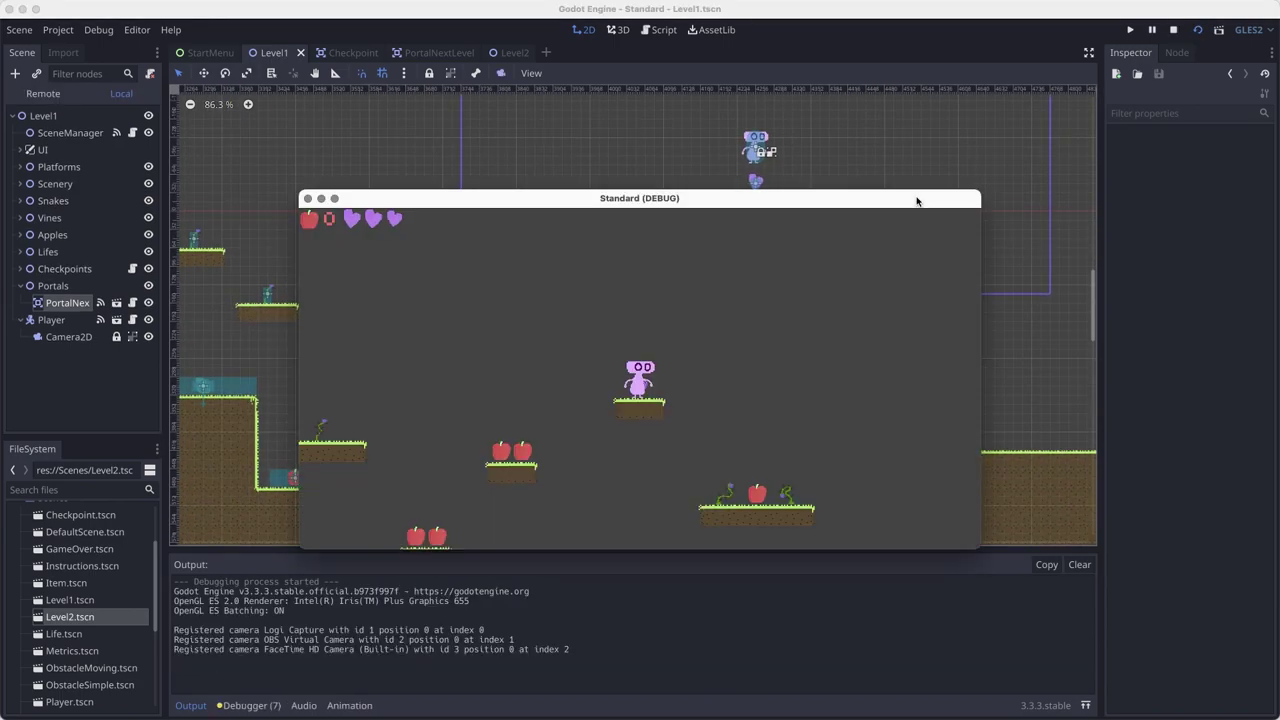
pyautogui.press('Left')
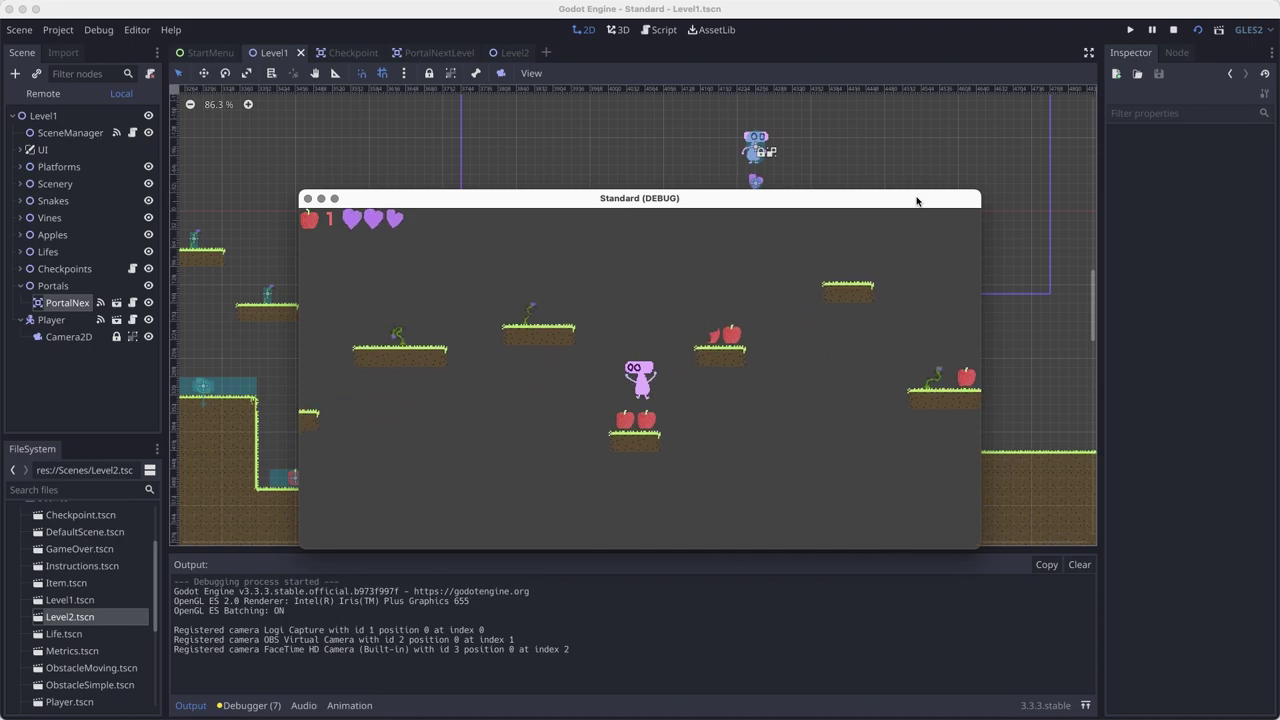
pyautogui.press('Left')
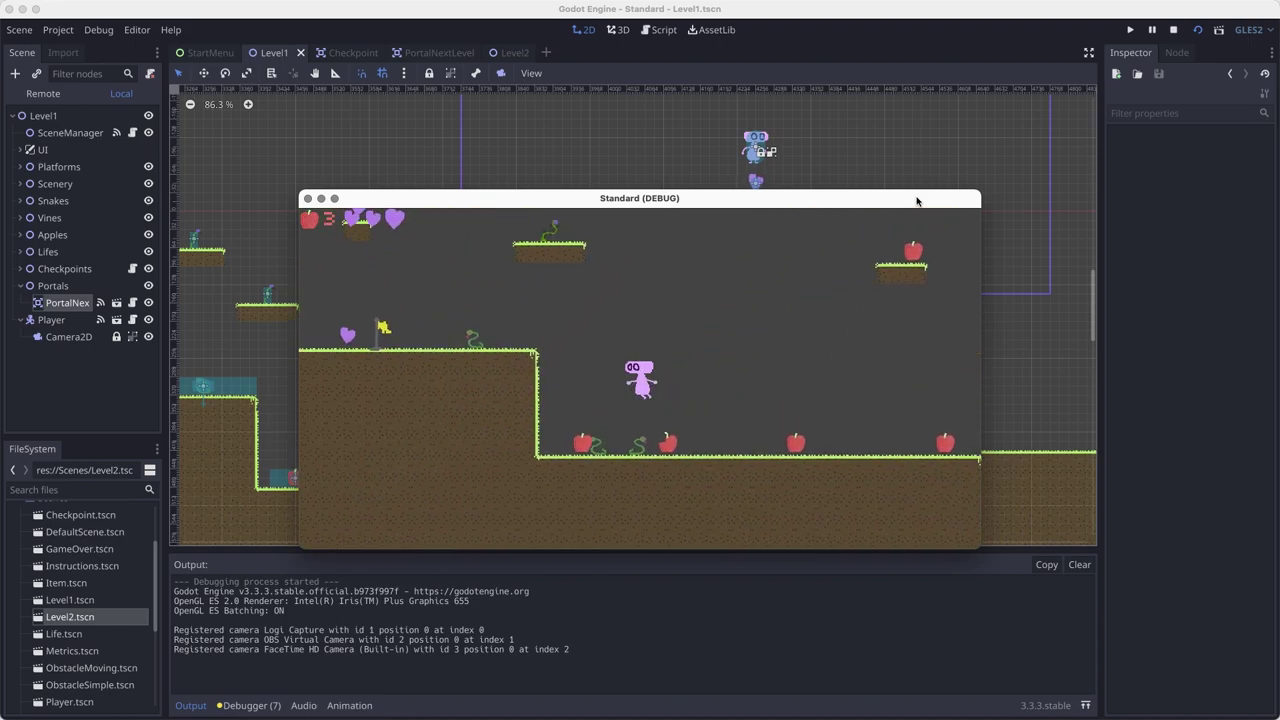
pyautogui.press('Left')
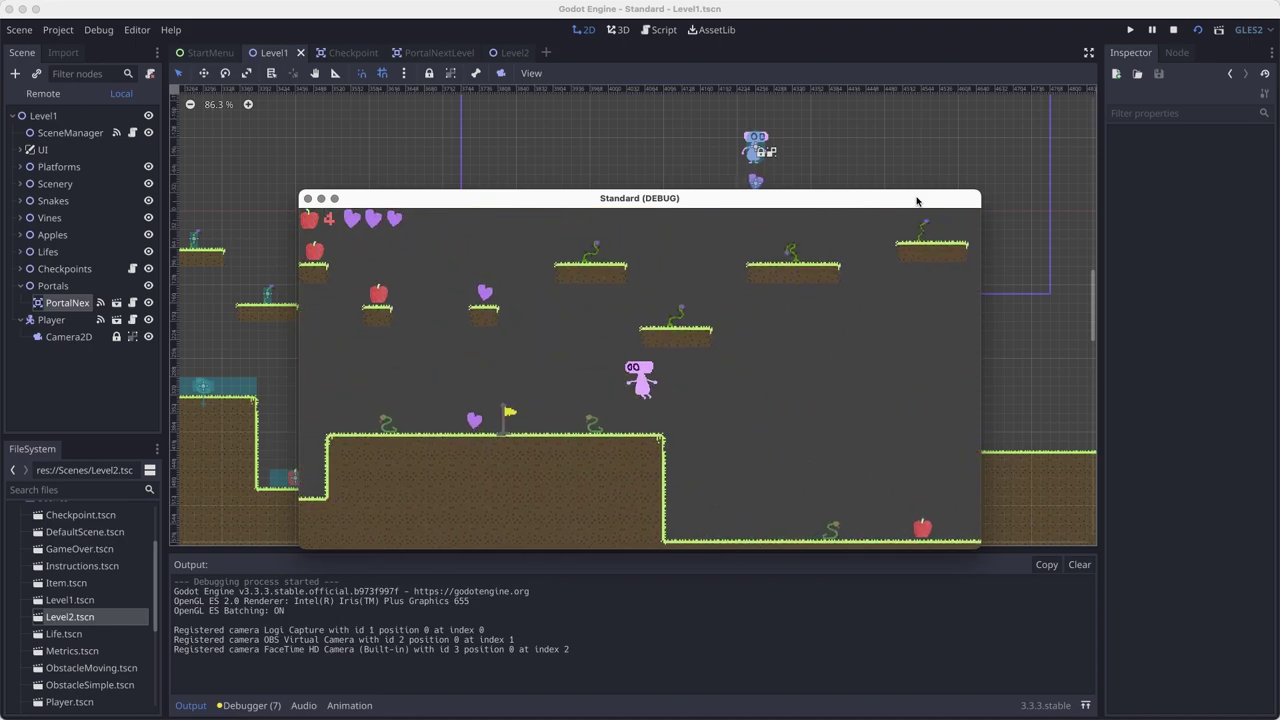
pyautogui.press('Left')
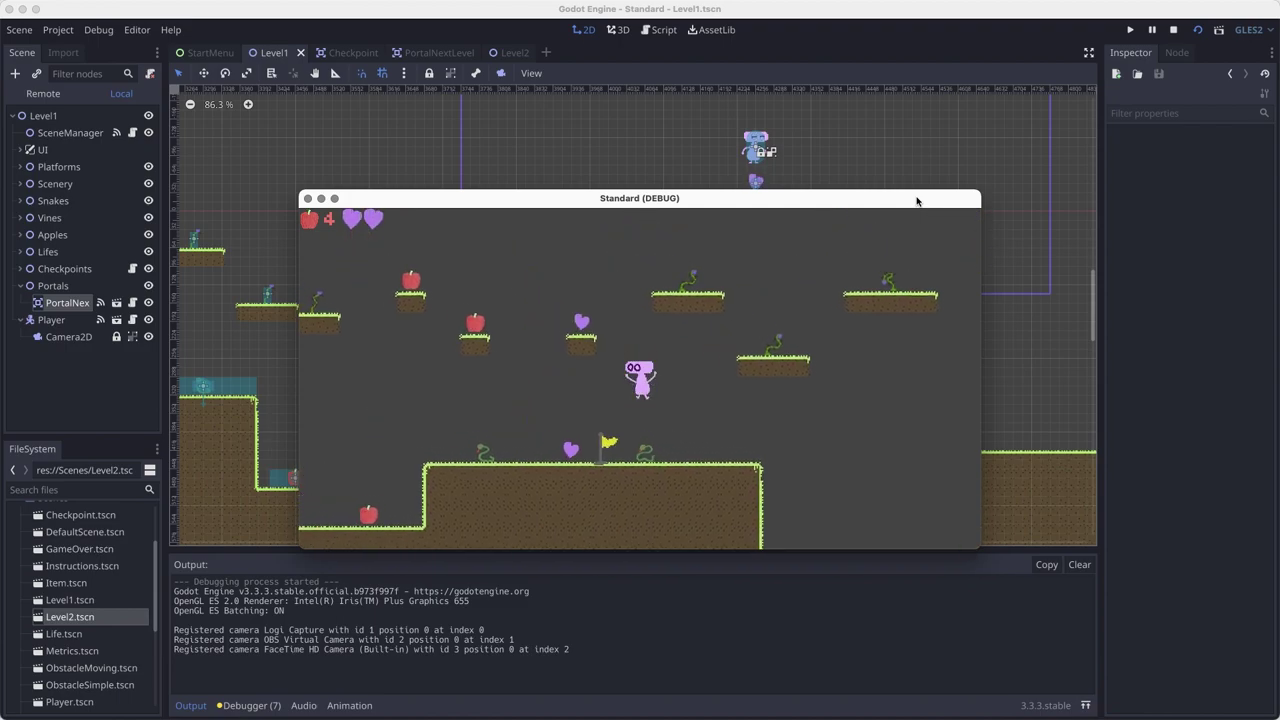
pyautogui.press('Left')
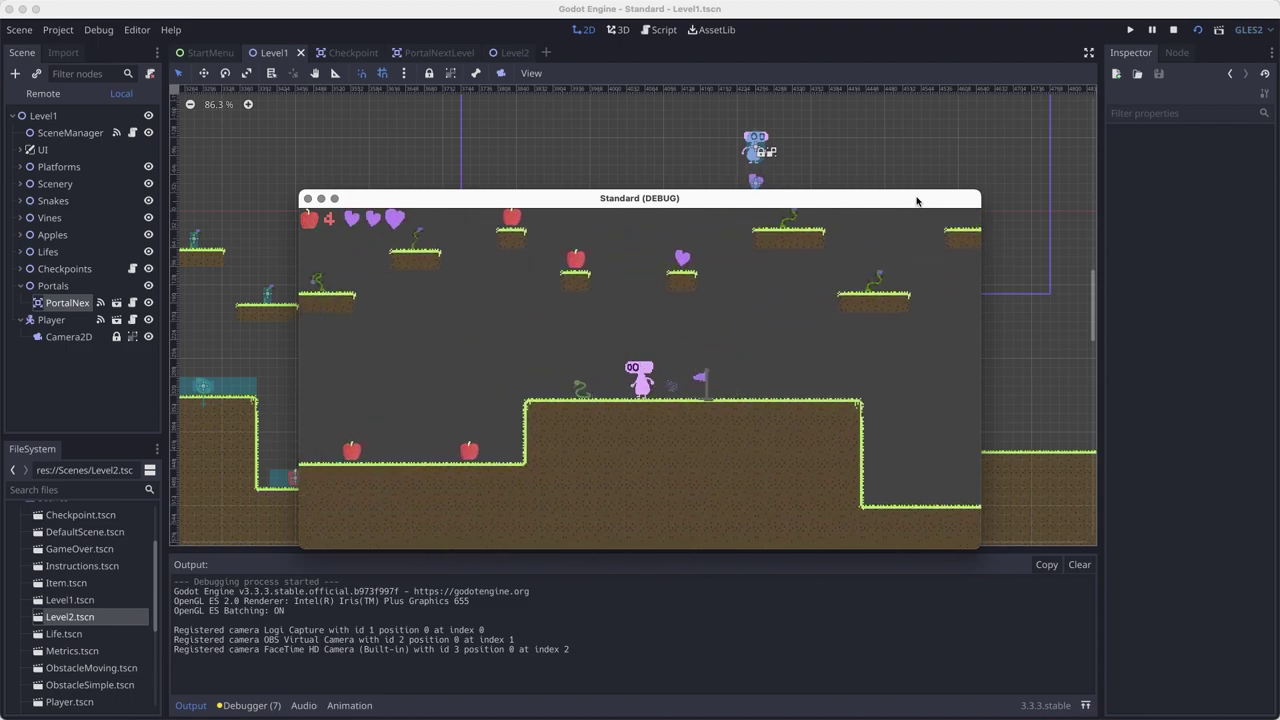
# Step: Capture a screenshot of the running game window with the player beside the activated checkpoint, and resume playing
pyautogui.press('shift+super+4')
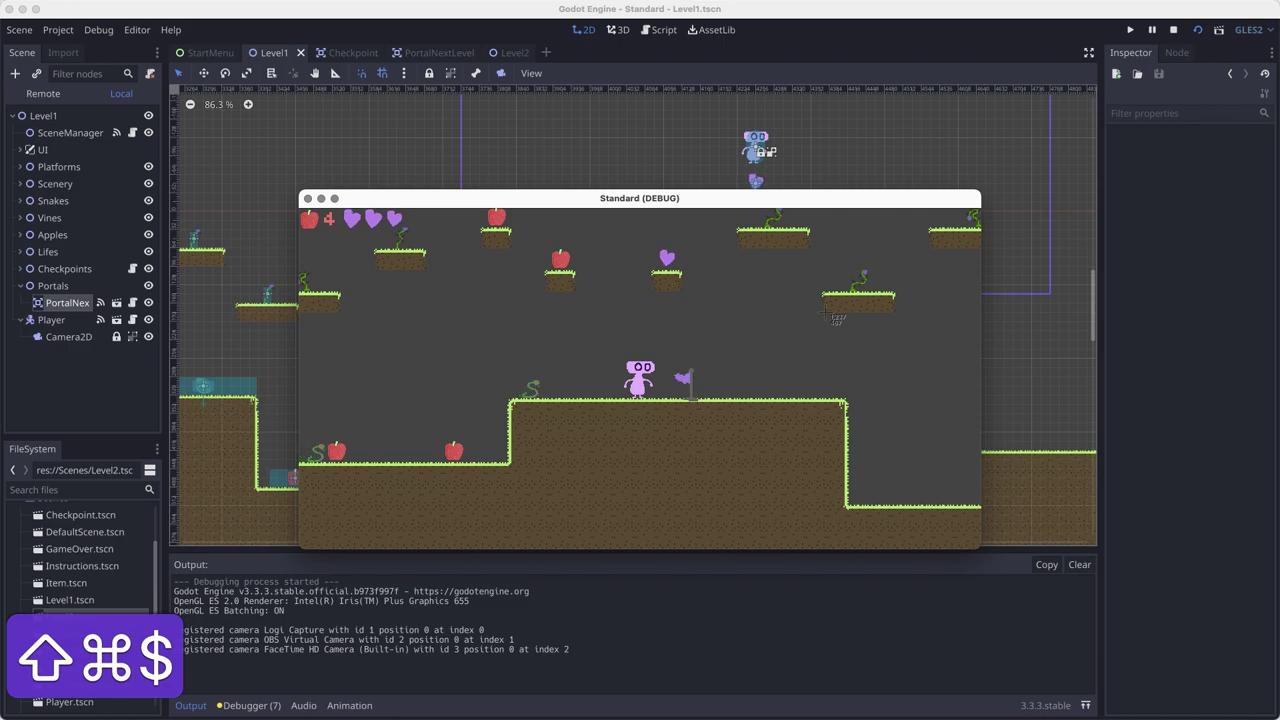
pyautogui.press('space')
pyautogui.click(828, 316)
pyautogui.press('Left')
pyautogui.press('Up')
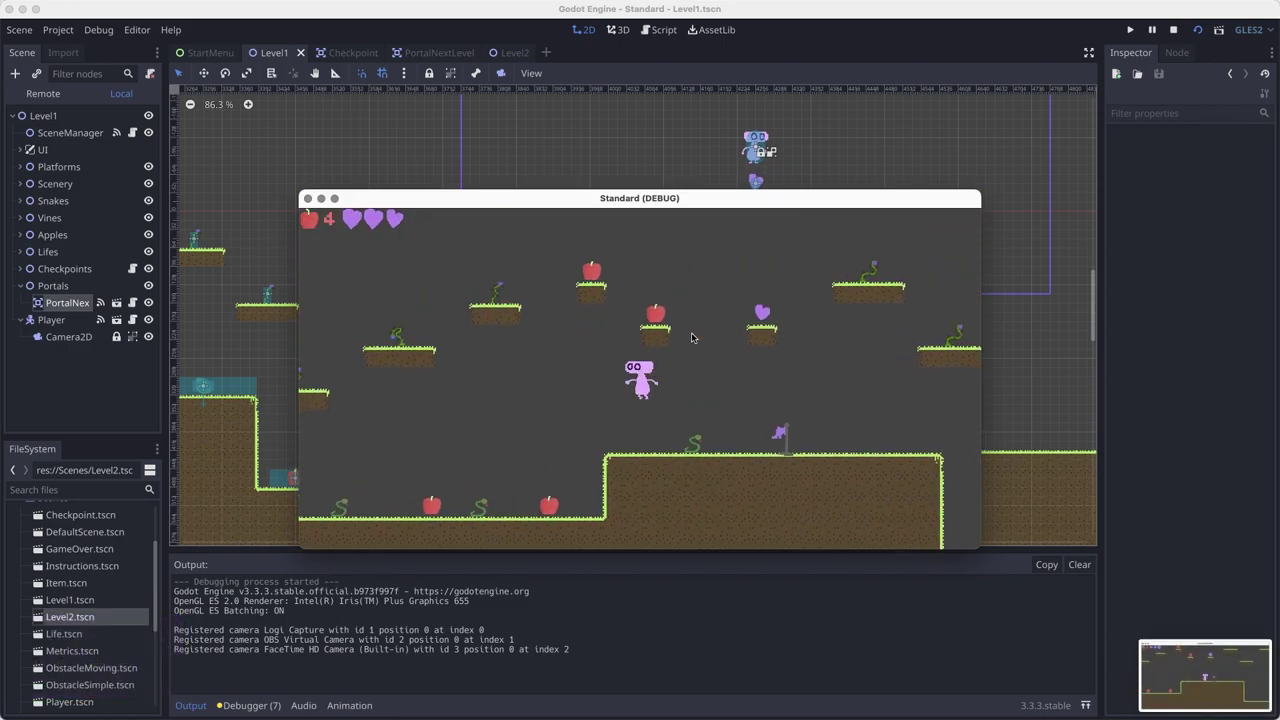
# Step: Steer the player back to the ledge beside the yellow checkpoint flag and capture a screenshot of the game window
pyautogui.press('Left')
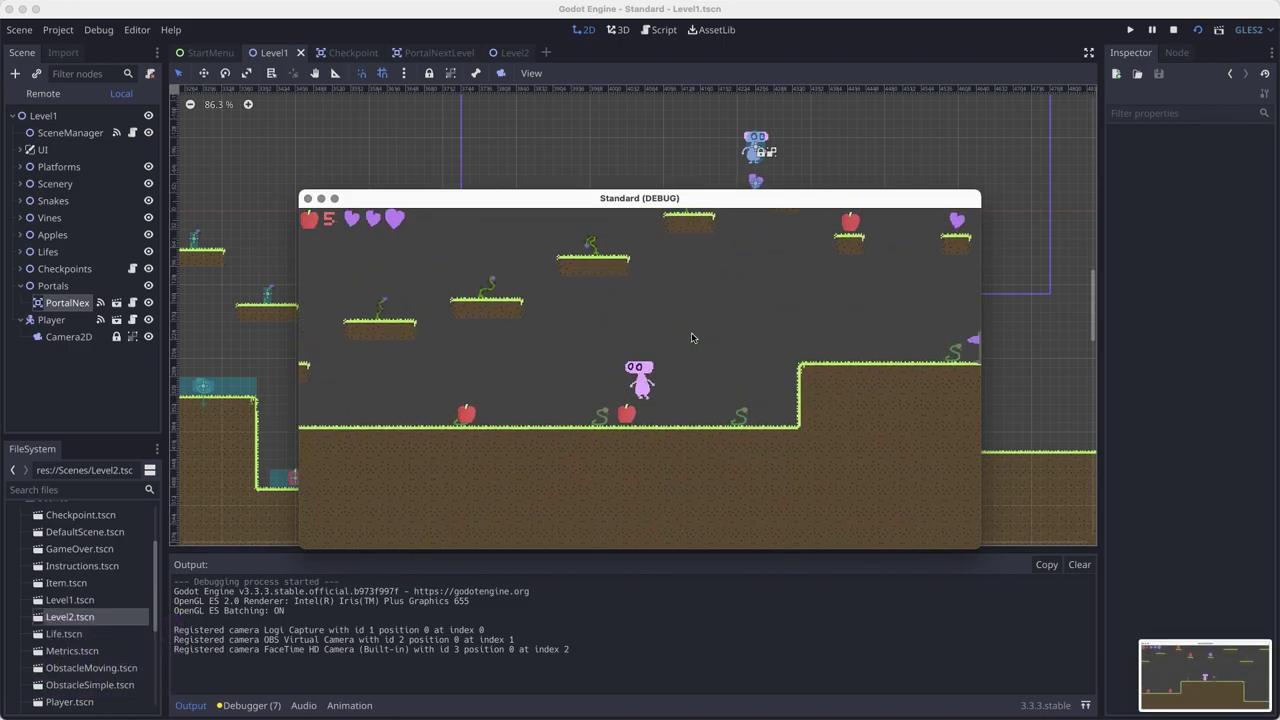
pyautogui.press('Left')
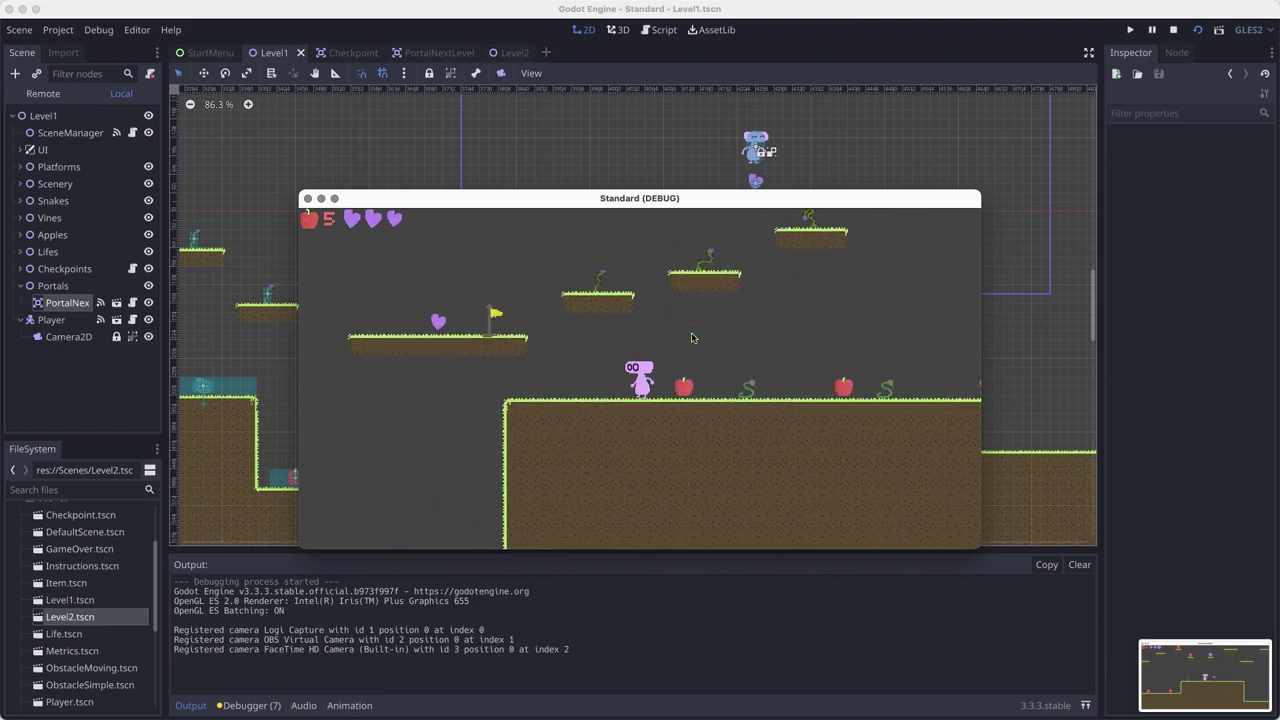
pyautogui.press('Left')
pyautogui.press('shift+super+4')
pyautogui.press('space')
pyautogui.click(651, 348)
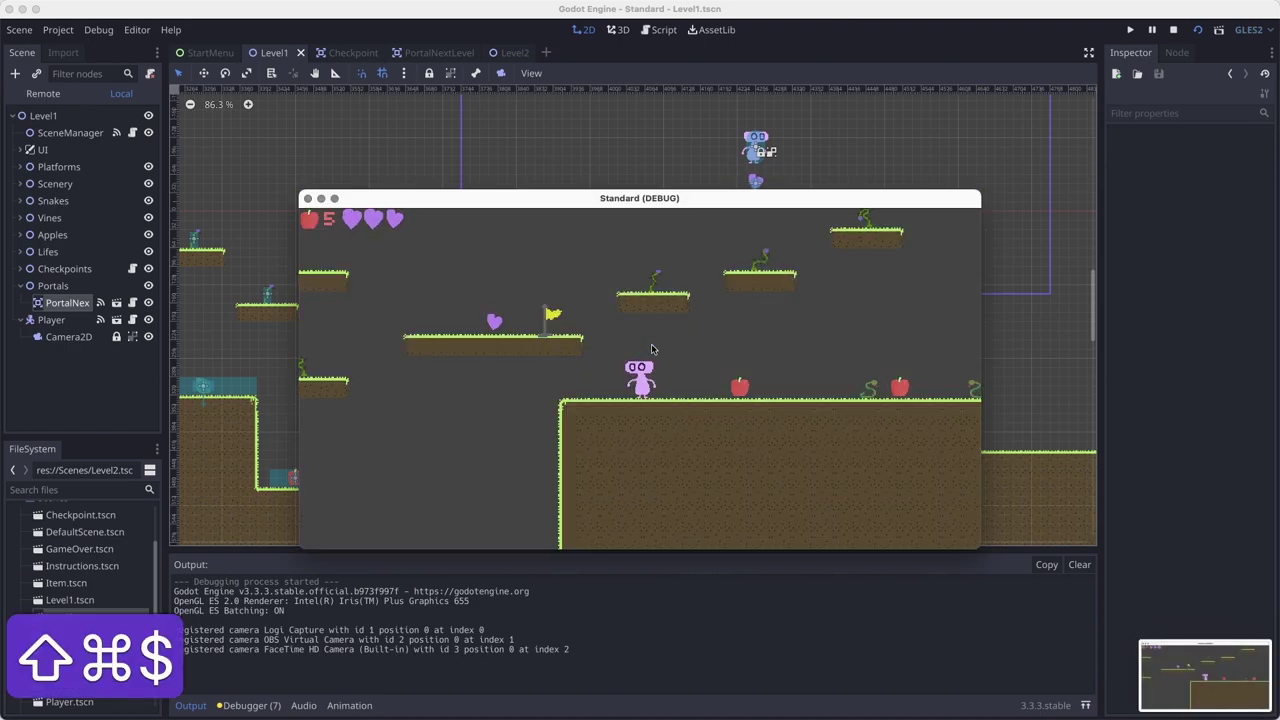
pyautogui.click(307, 198)
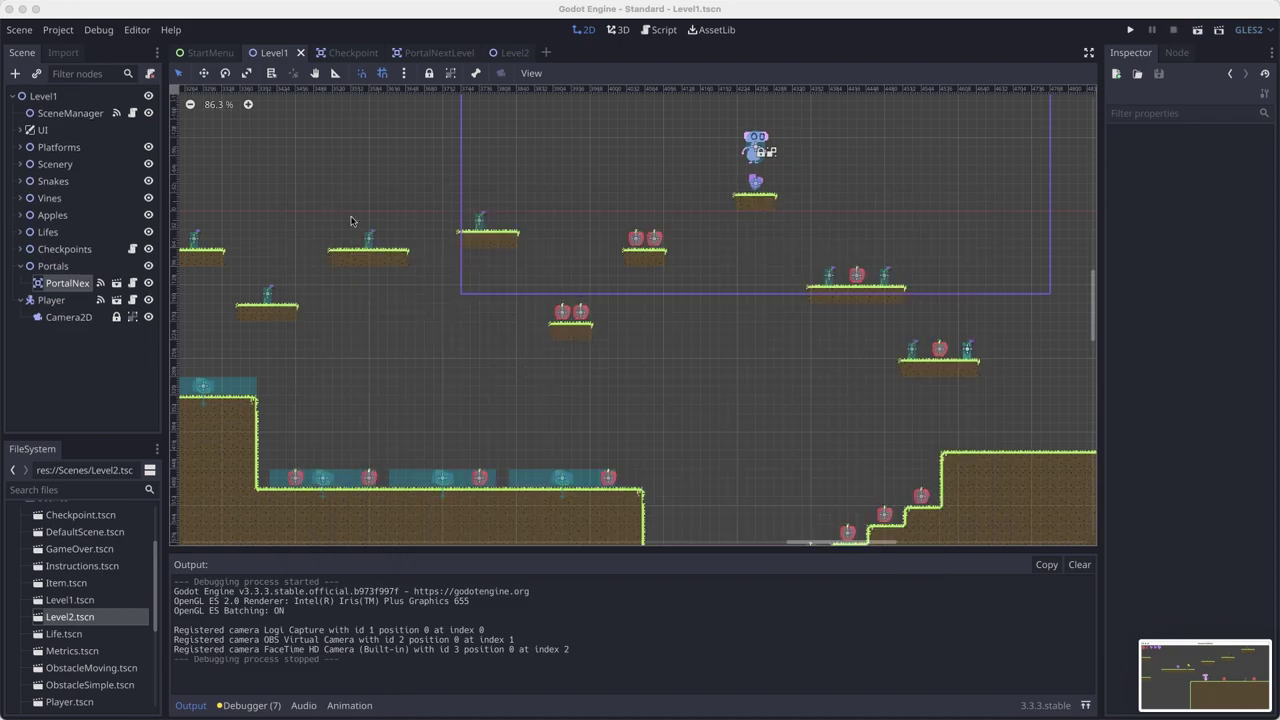
pyautogui.press('super+s')
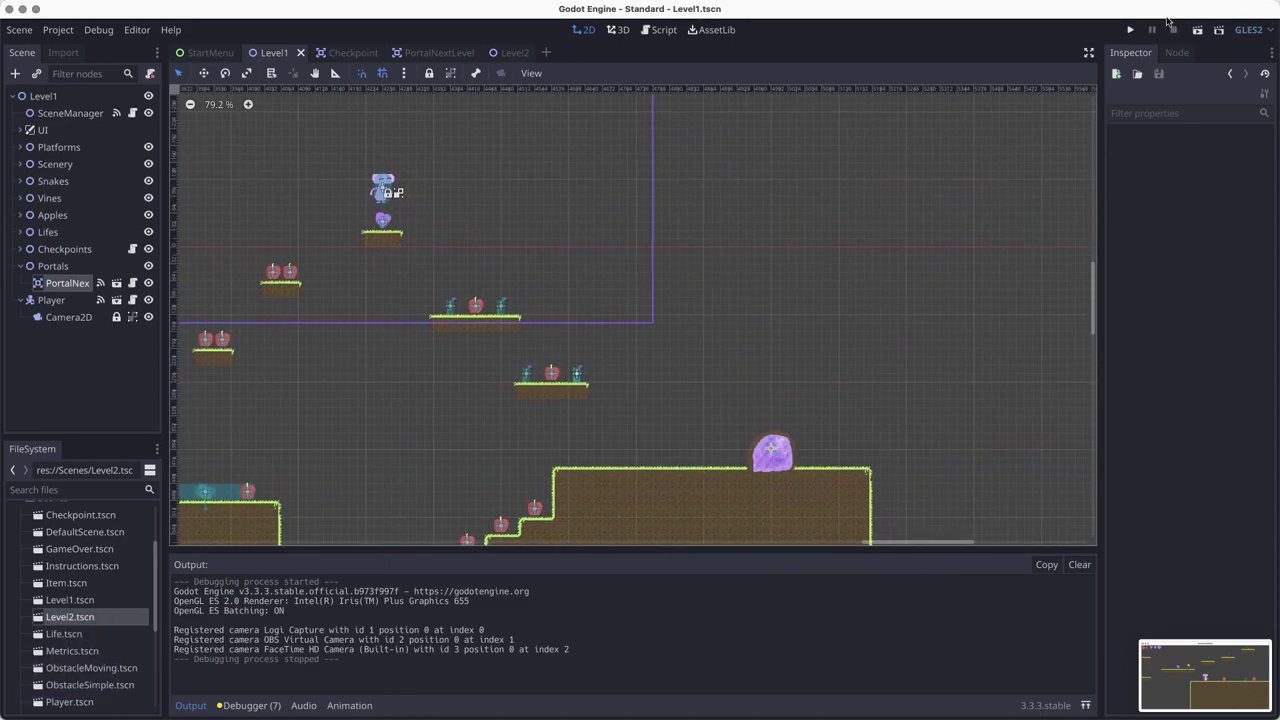
# Step: Run Level1 again, move the player to the purple portal, and capture a screenshot of the game window
pyautogui.click(1130, 29)
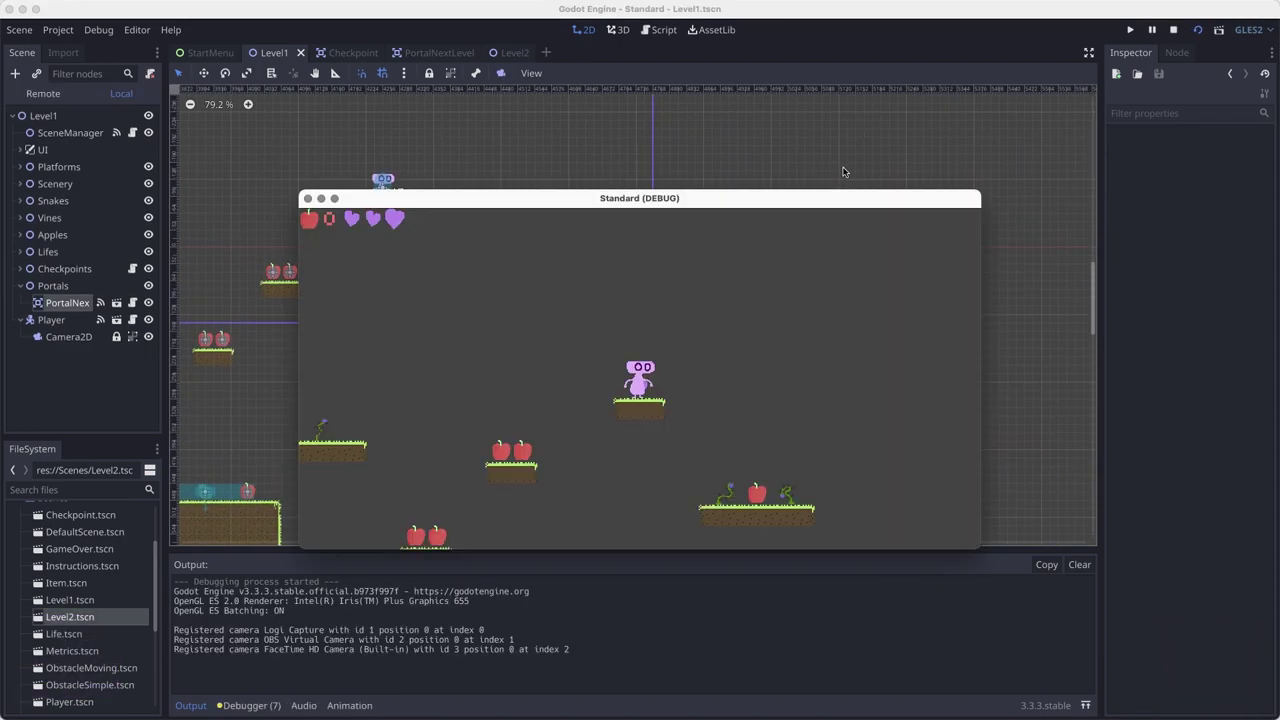
pyautogui.press('Up')
pyautogui.press('Right')
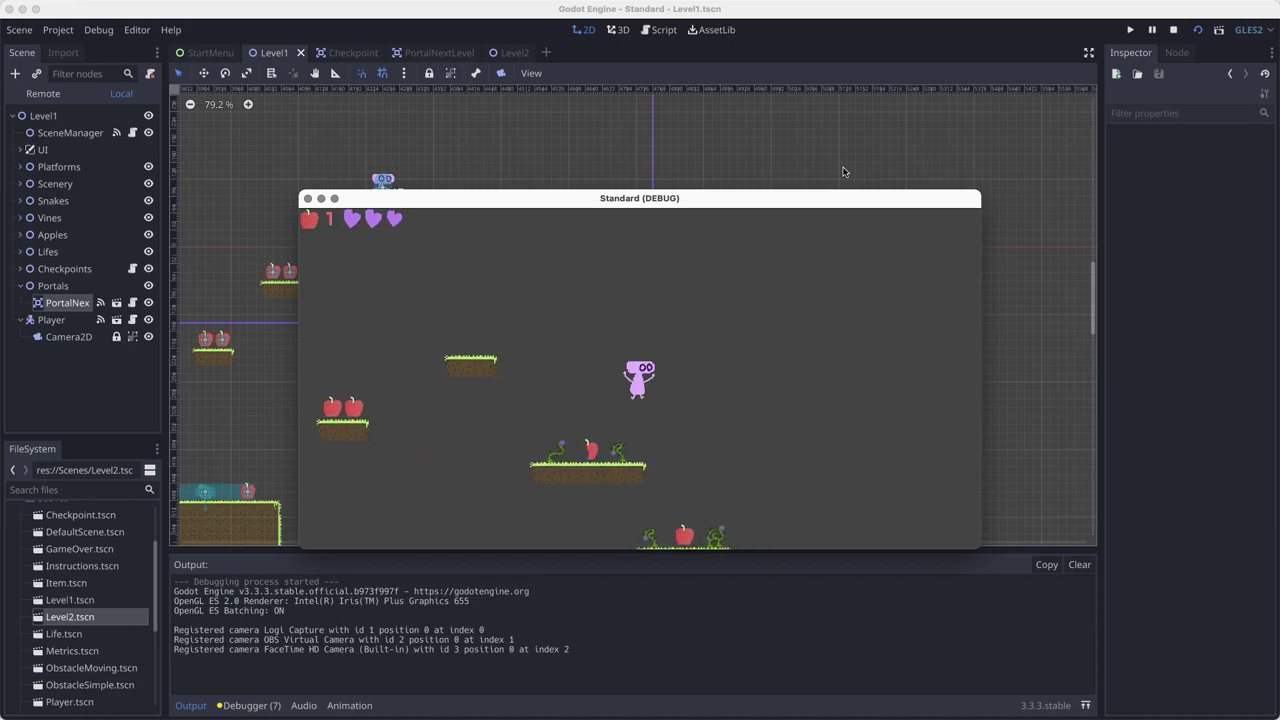
pyautogui.press('Right')
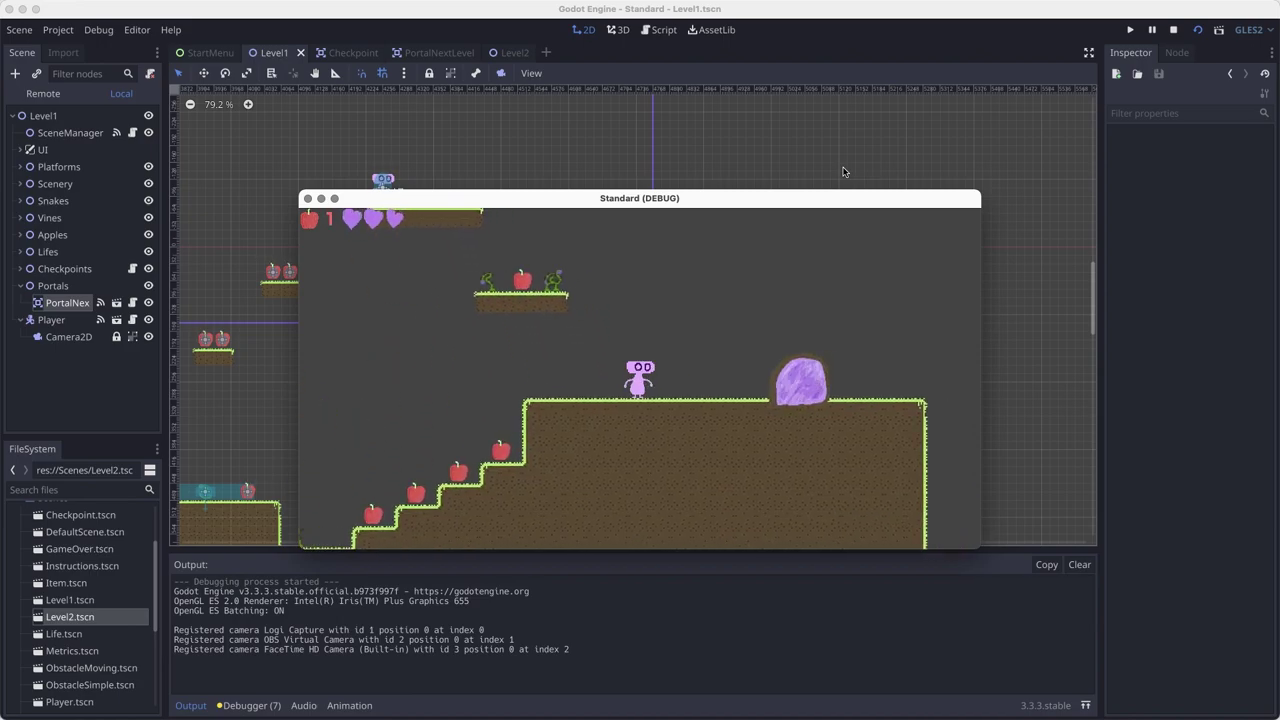
pyautogui.press('shift+super+4')
pyautogui.press('space')
pyautogui.click(606, 337)
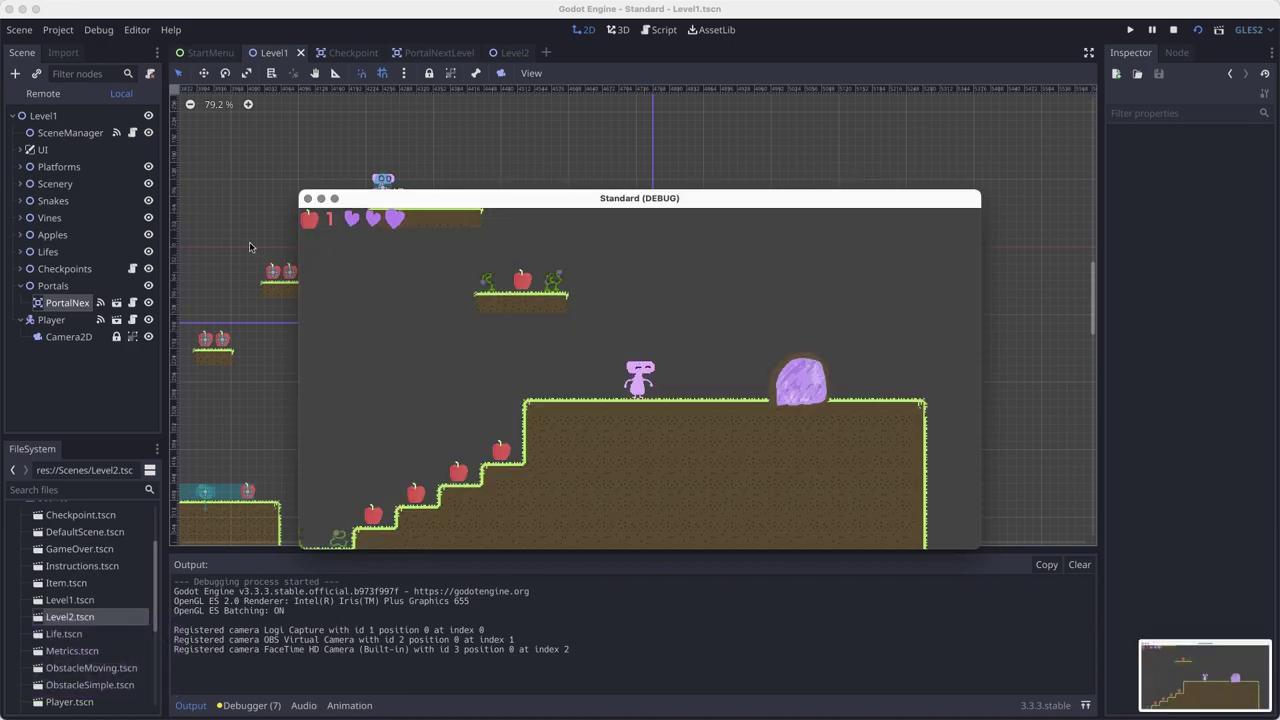
pyautogui.click(308, 198)
# Step: Play the Level2 scene up to the dark blue end portal and capture a screenshot of the game window
pyautogui.click(425, 52)
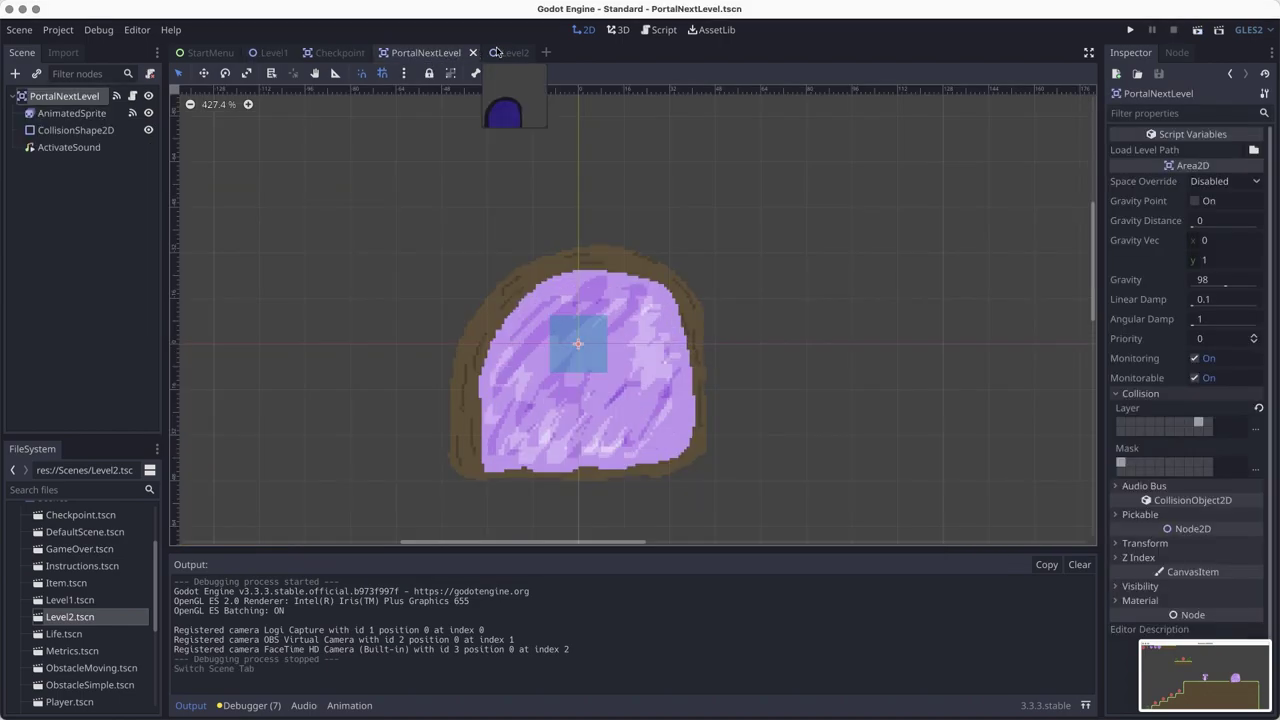
pyautogui.click(503, 52)
pyautogui.click(1201, 31)
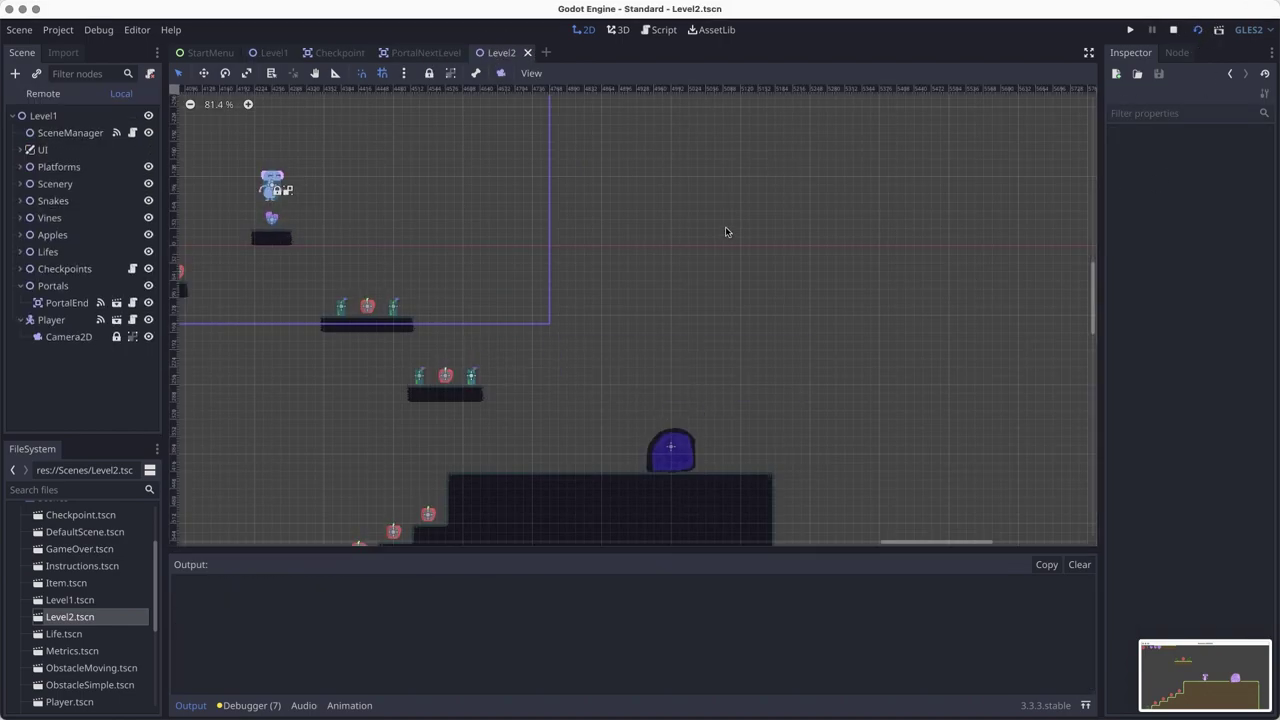
pyautogui.press('Right')
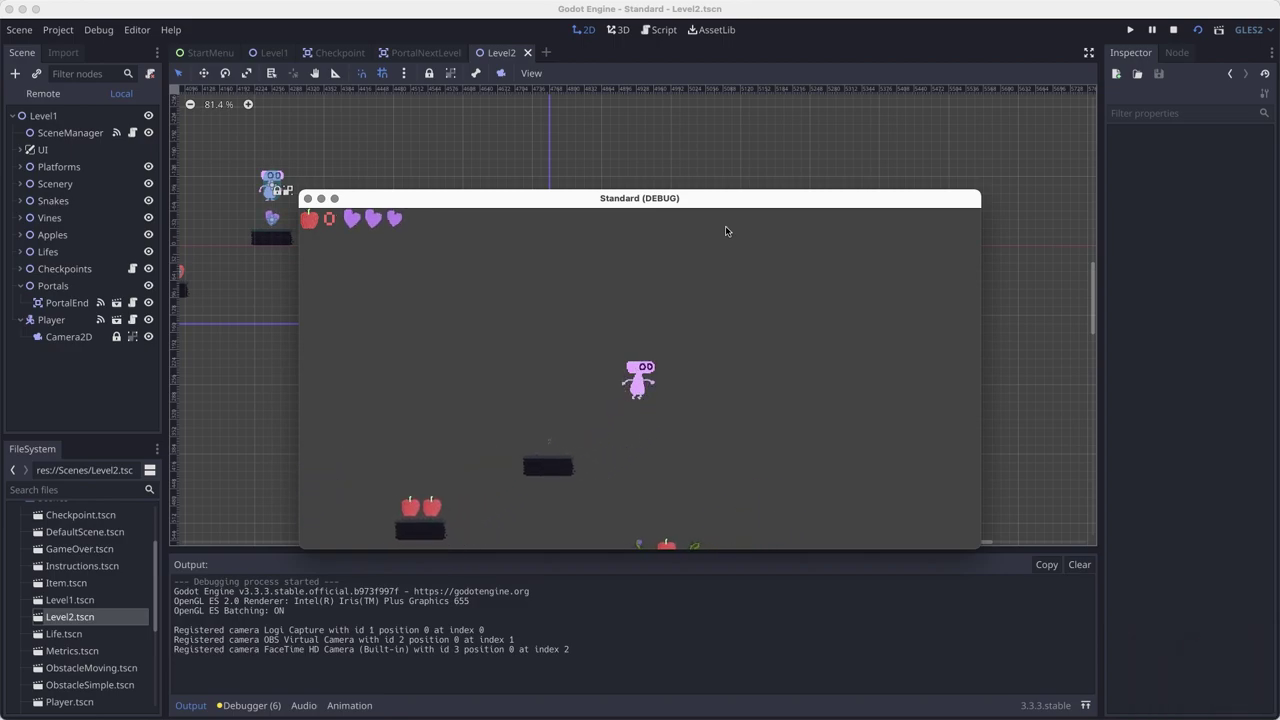
pyautogui.press('Right')
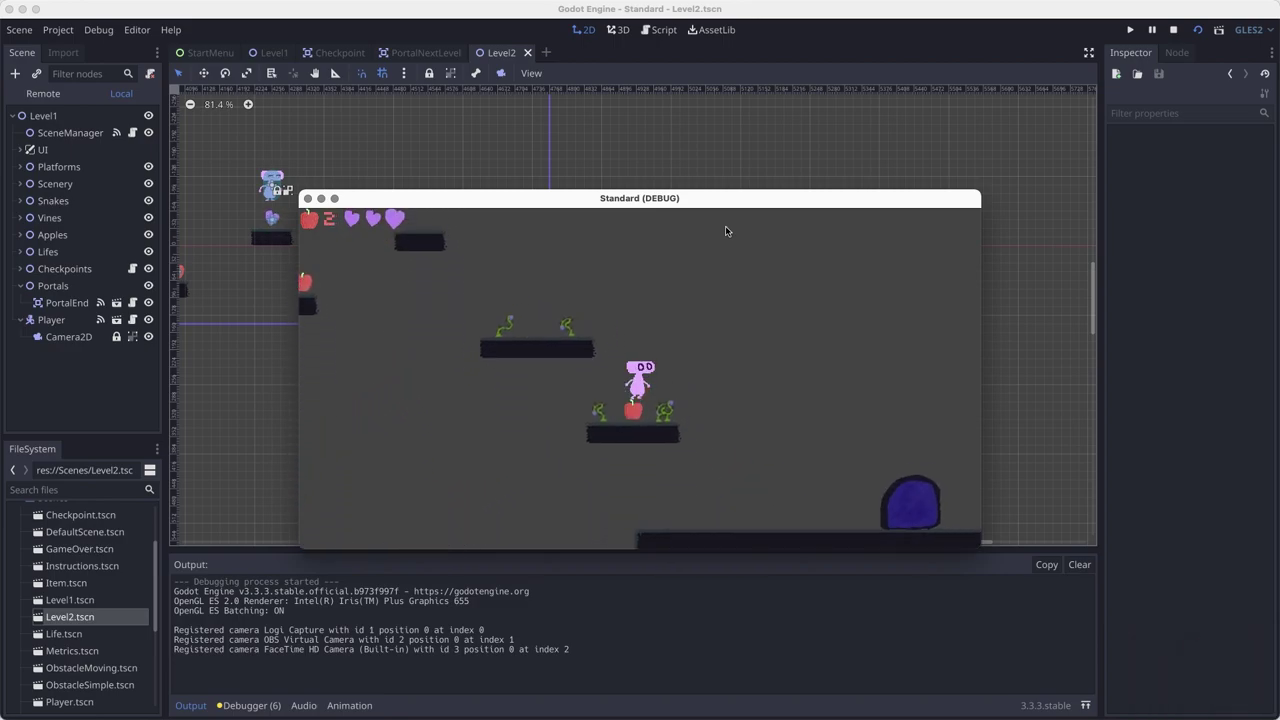
pyautogui.press('super+shift+4')
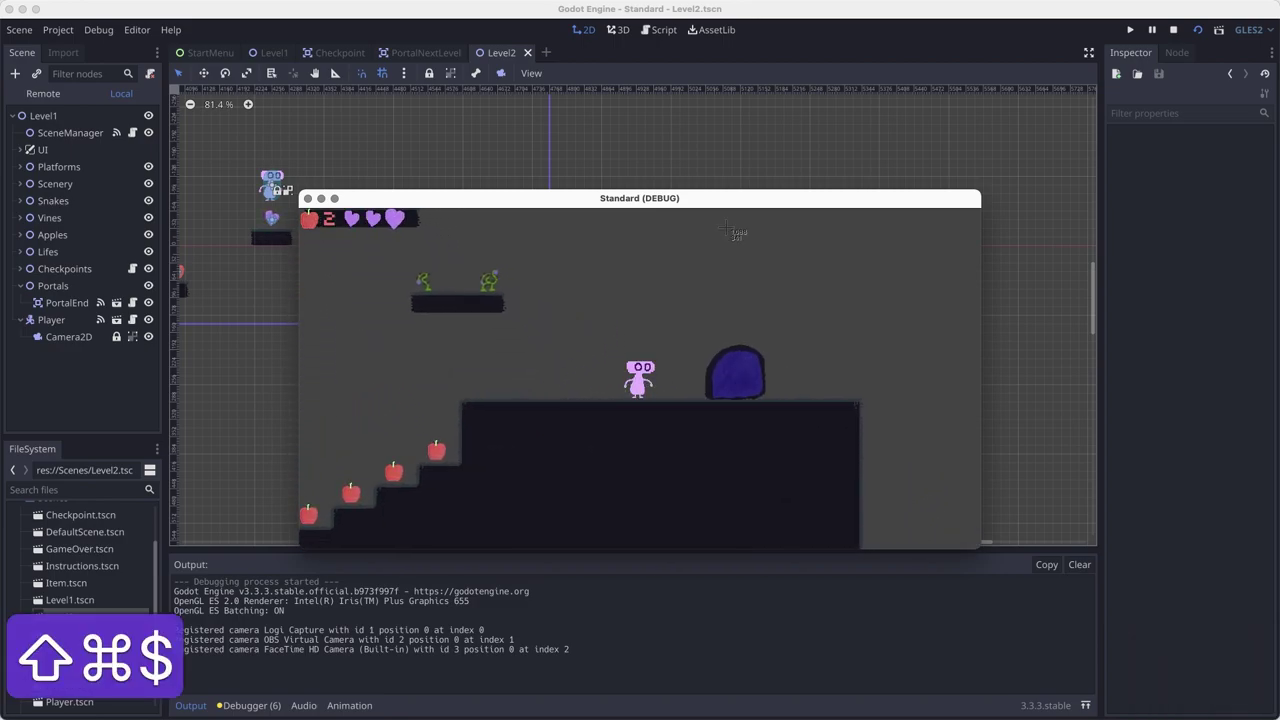
pyautogui.press('space')
pyautogui.click(687, 333)
# Step: Move the player into the end portal and capture a screenshot of the YOU WIN screen
pyautogui.press('Right')
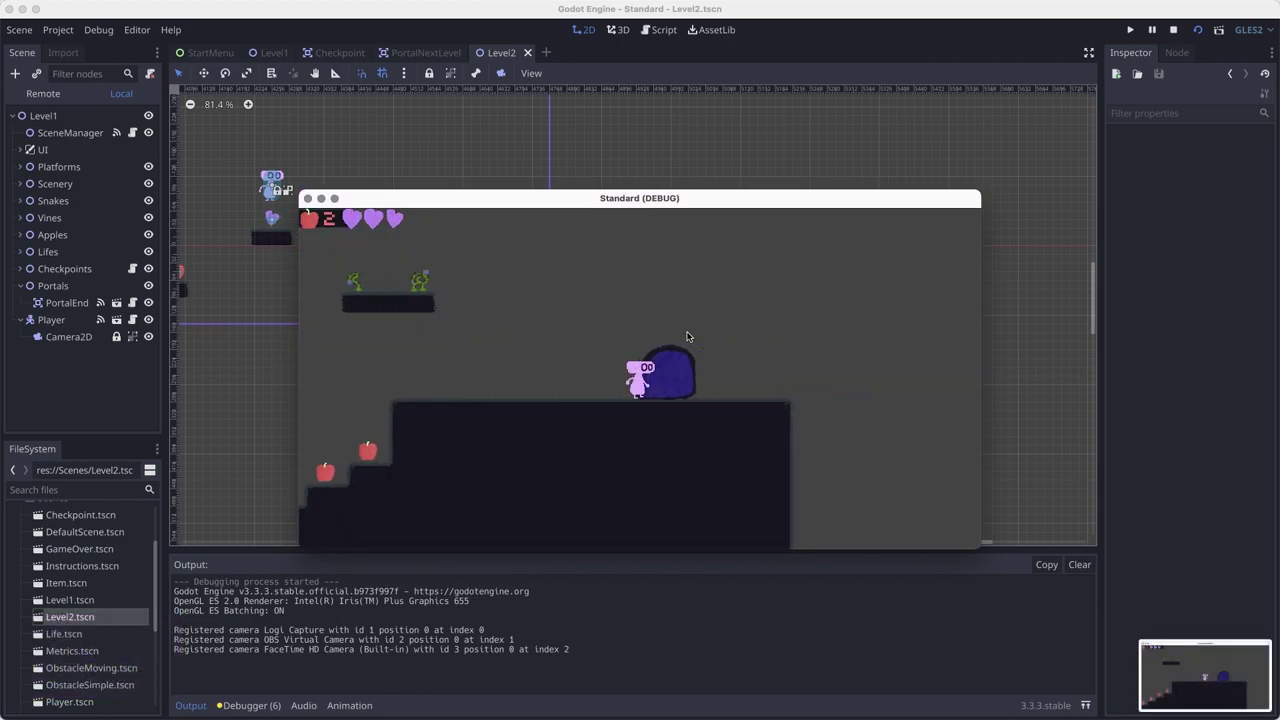
pyautogui.press('super+shift+4')
pyautogui.press('space')
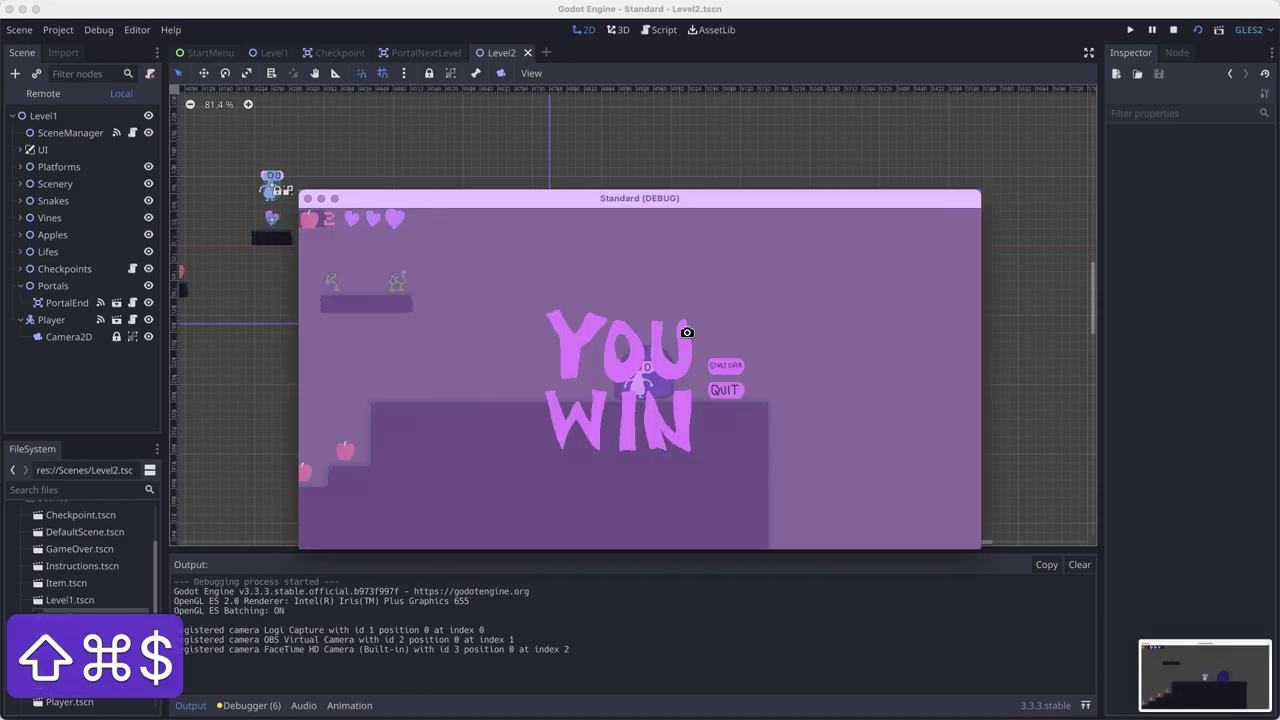
pyautogui.click(687, 333)
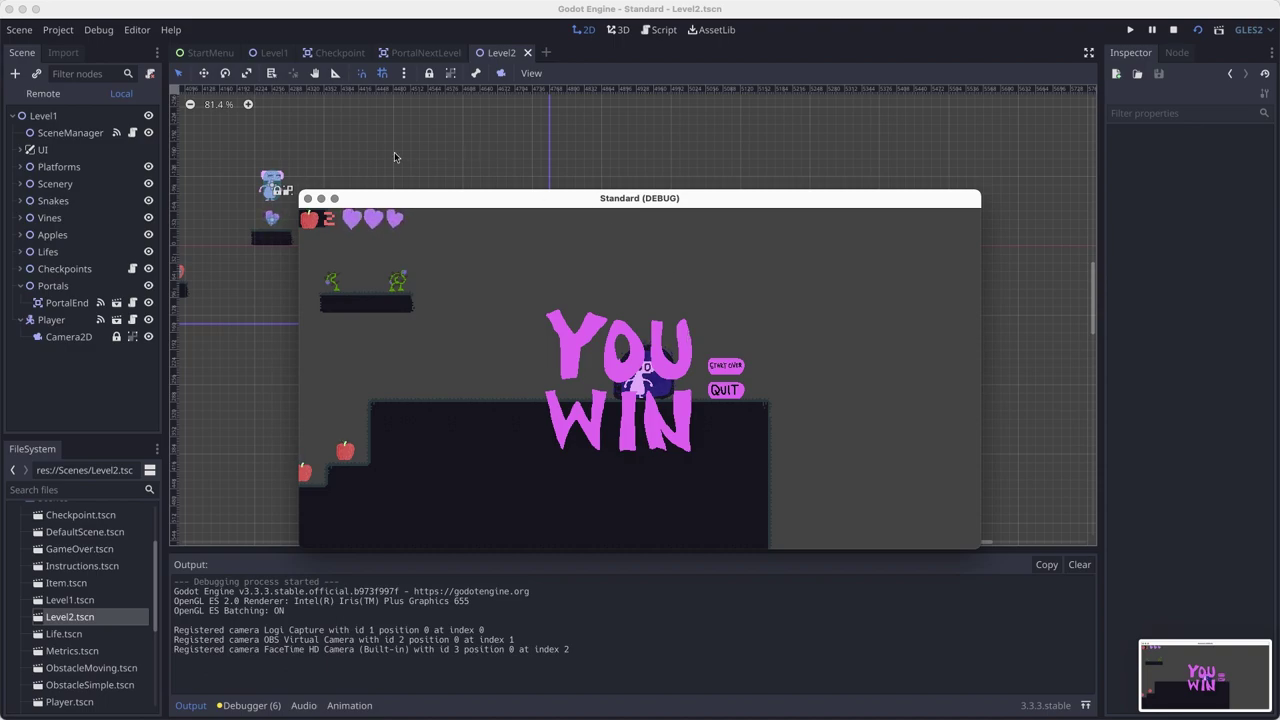
# Step: Stop the game, save the Level2 scene, and quit the Godot editor
pyautogui.click(307, 198)
pyautogui.press('super+s')
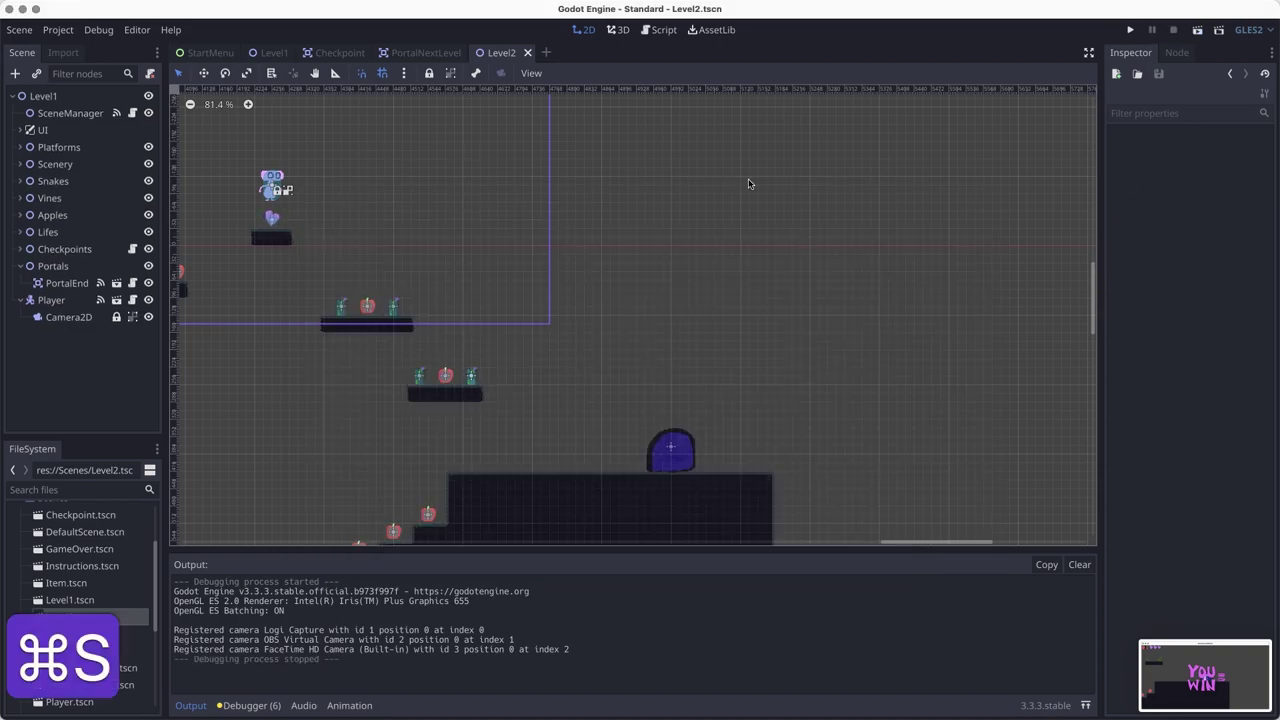
pyautogui.click(12, 9)
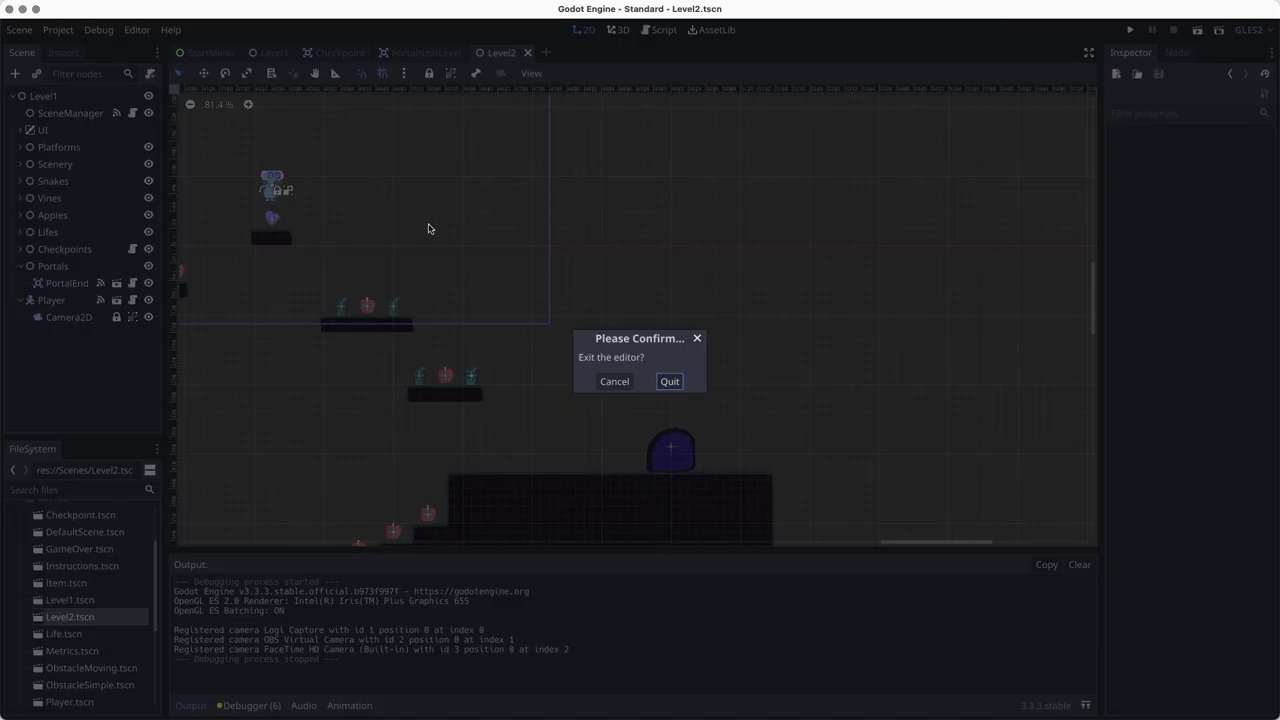
pyautogui.click(668, 385)
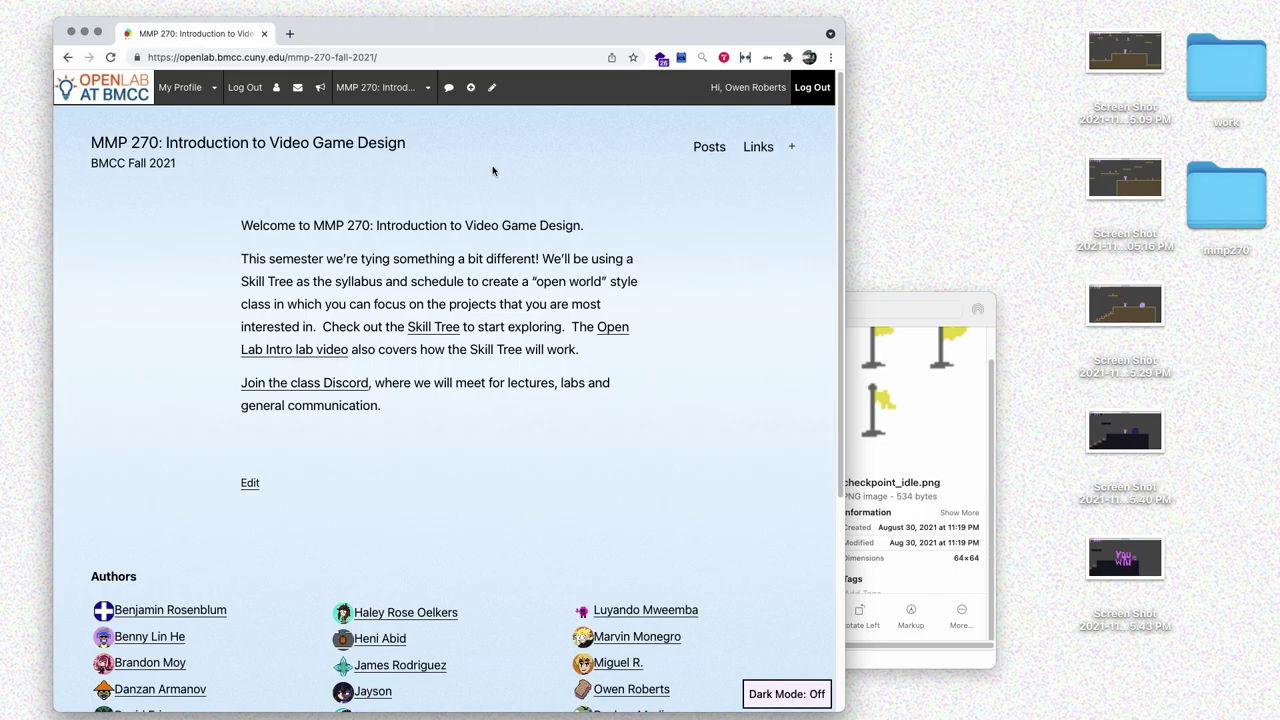
# Step: In the OpenLab course site, create a post titled "Checkpoints and portals in my level design" under the Checkpoints and Portals (Designer) category
pyautogui.moveTo(470, 87)
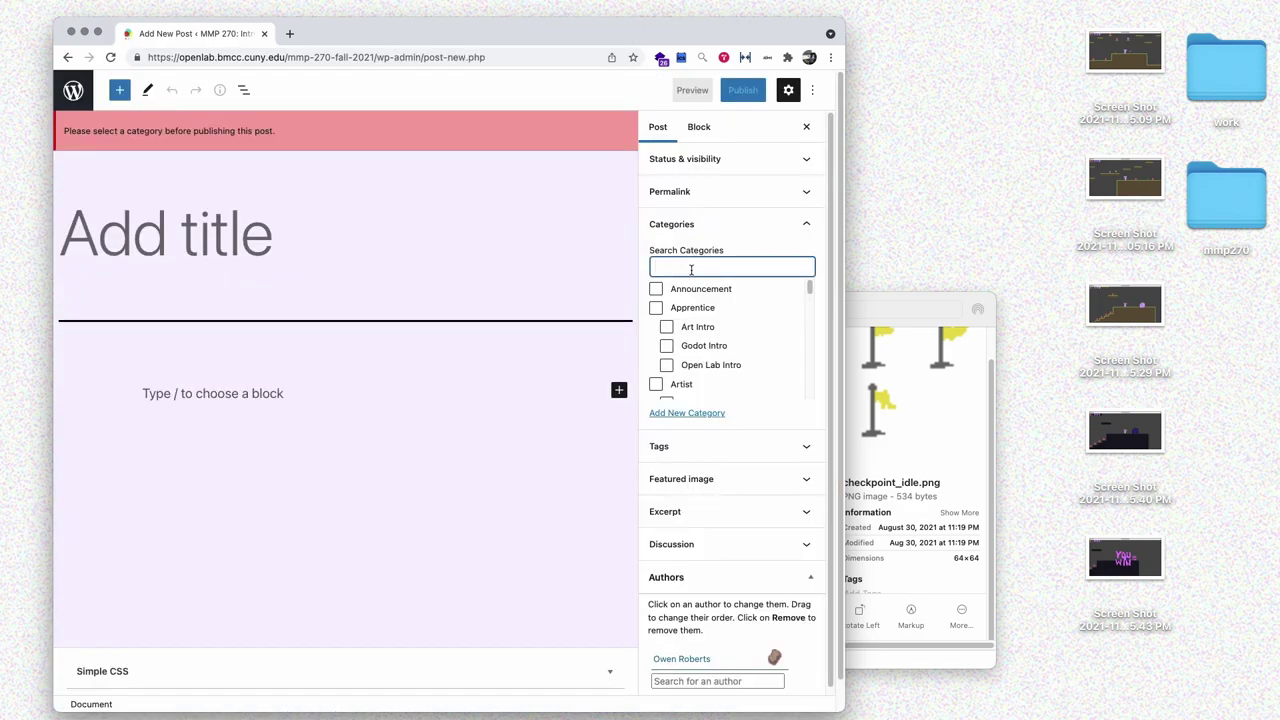
pyautogui.write('check')
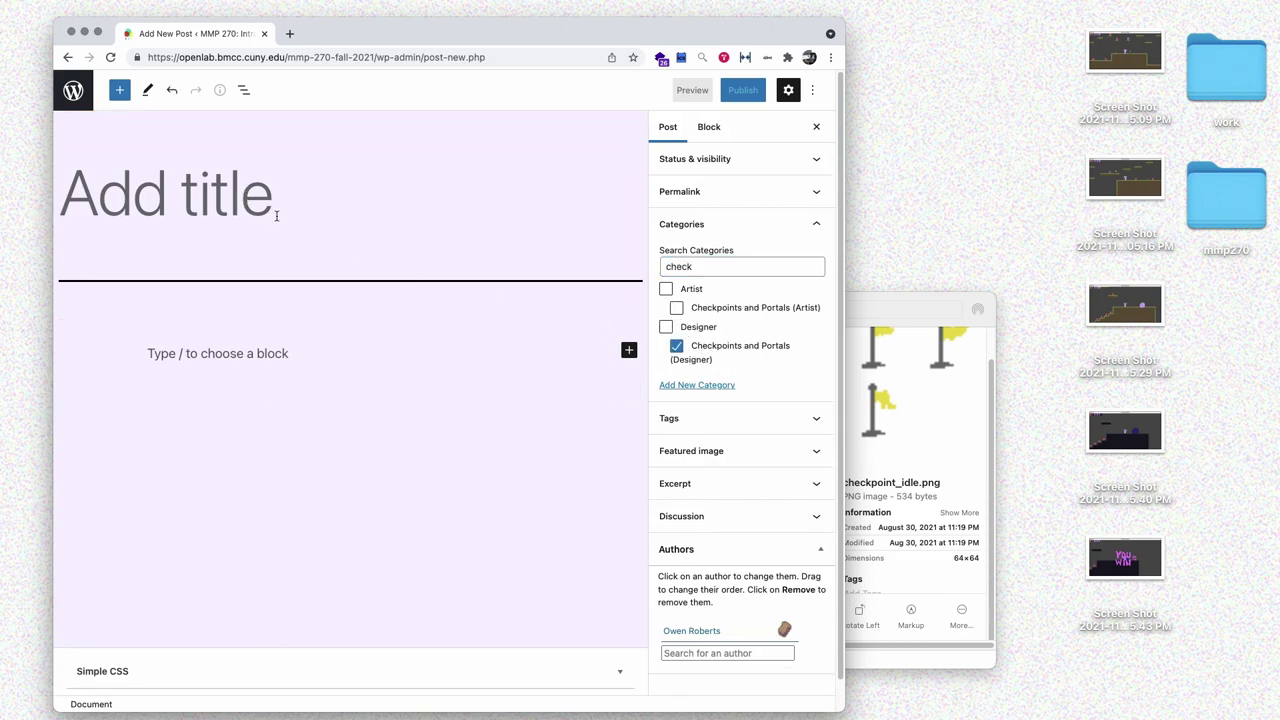
pyautogui.write('Checkpoints ')
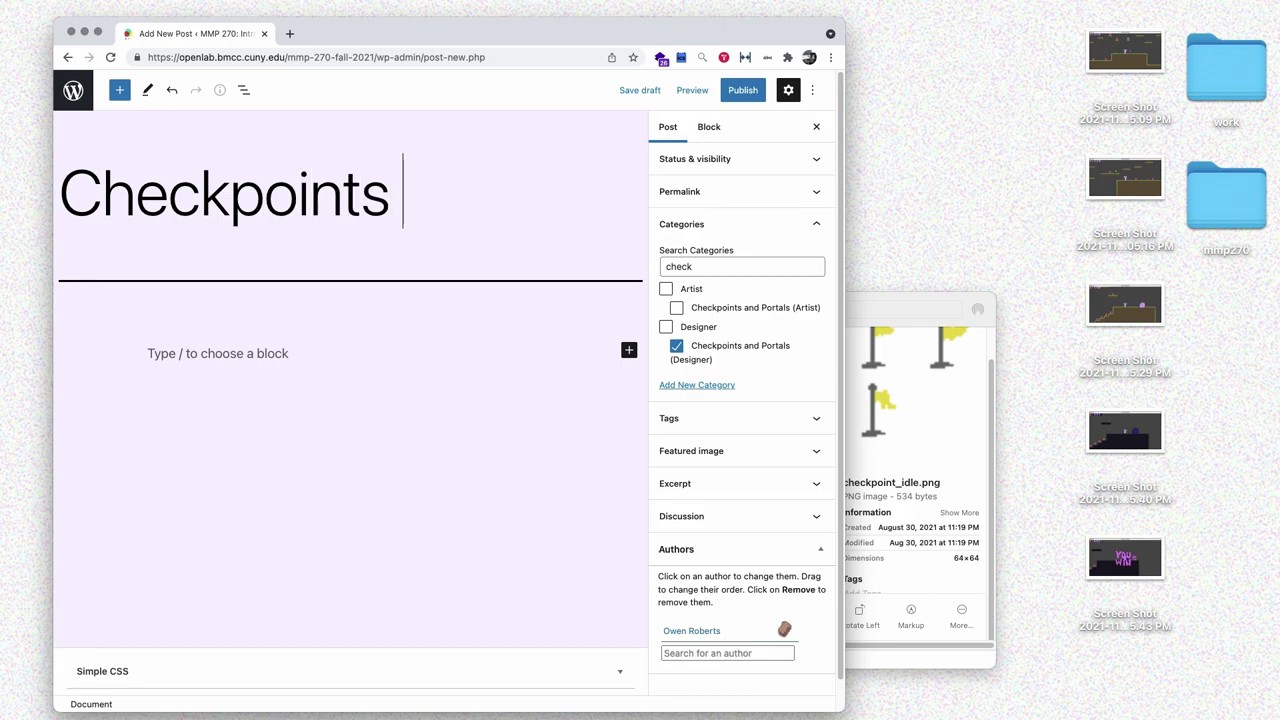
pyautogui.write('and portals in my')
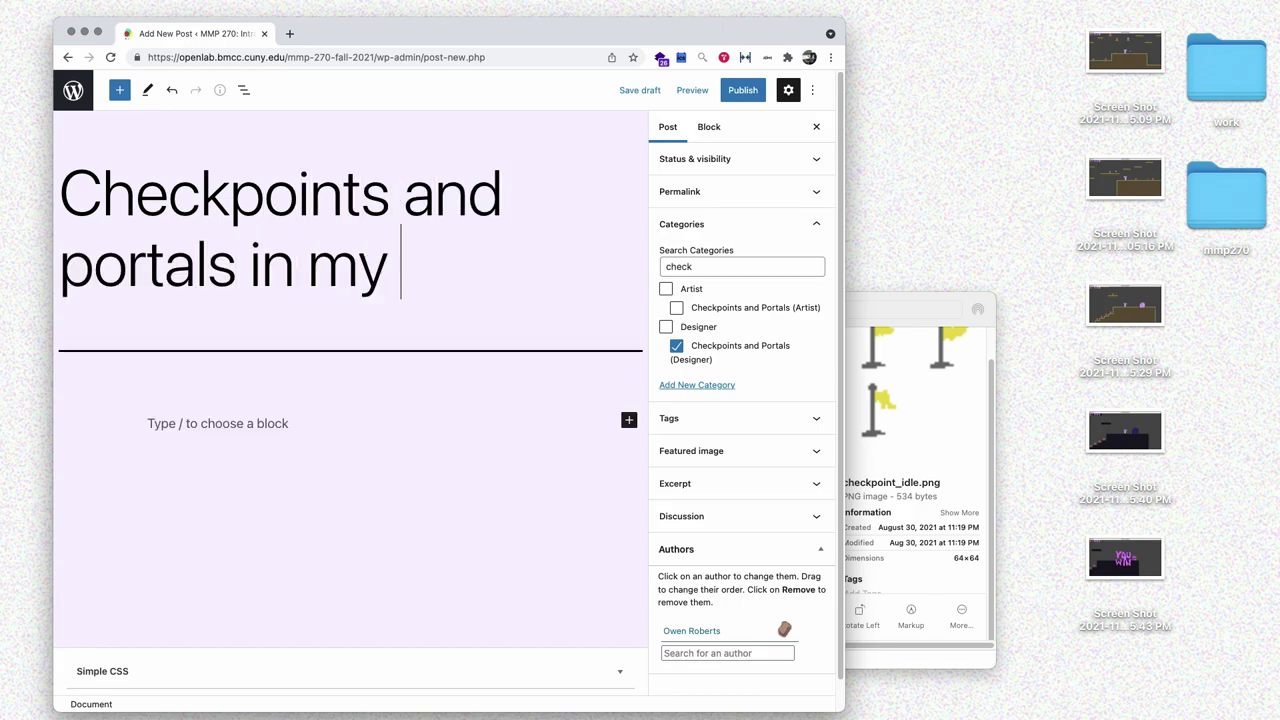
pyautogui.write(' level design')
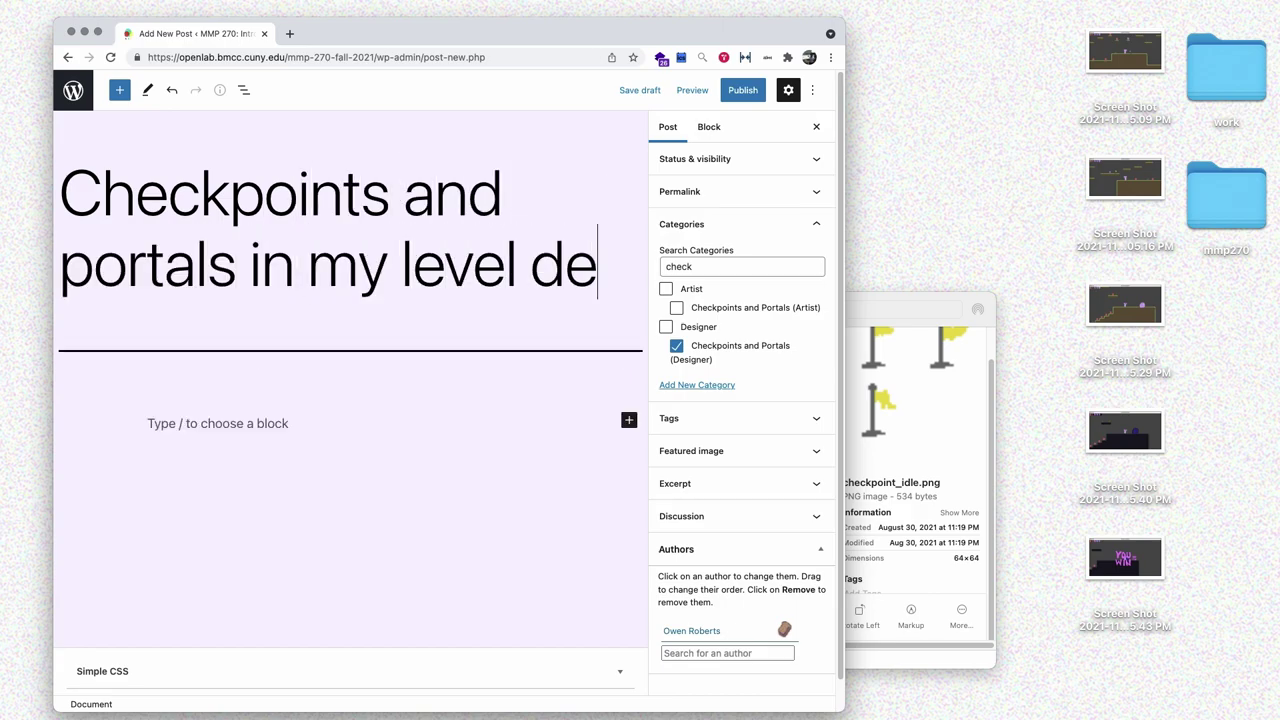
# Step: Add the paragraph "Here are my checkpoints:" and insert the desktop screenshot of the yellow-flag checkpoint below it
pyautogui.click(314, 483)
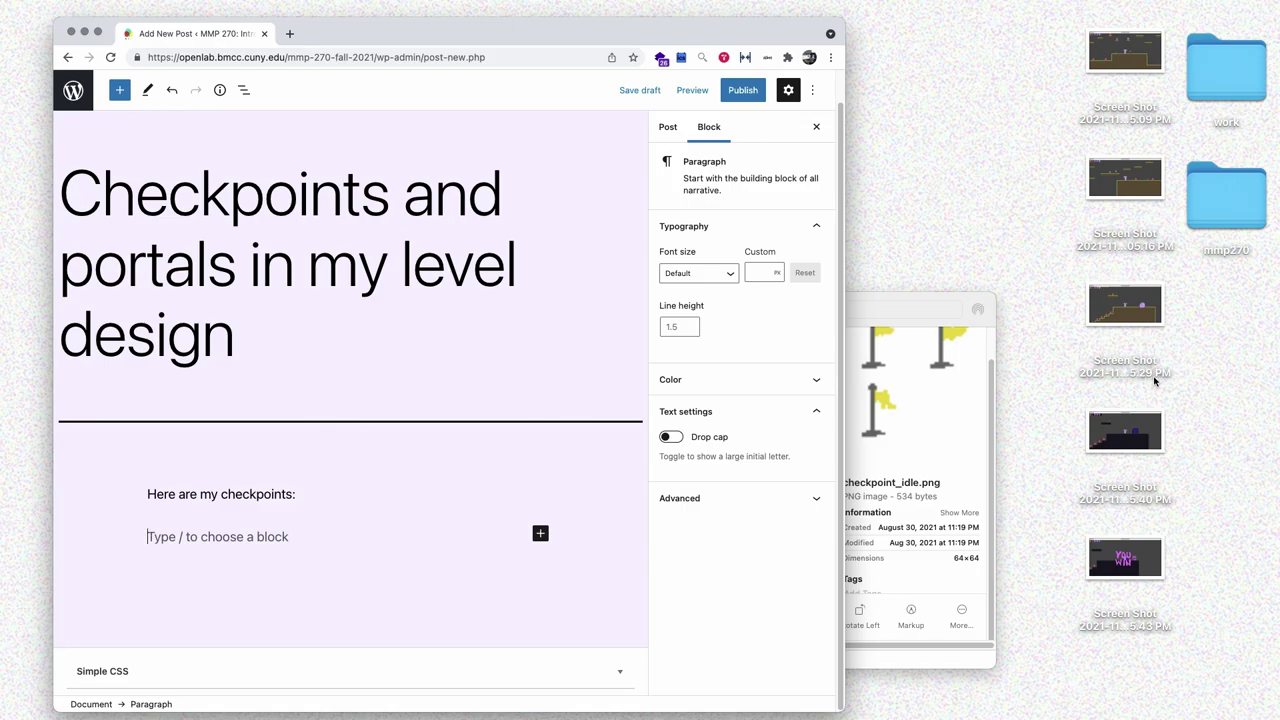
pyautogui.click(1125, 180)
pyautogui.press('space')
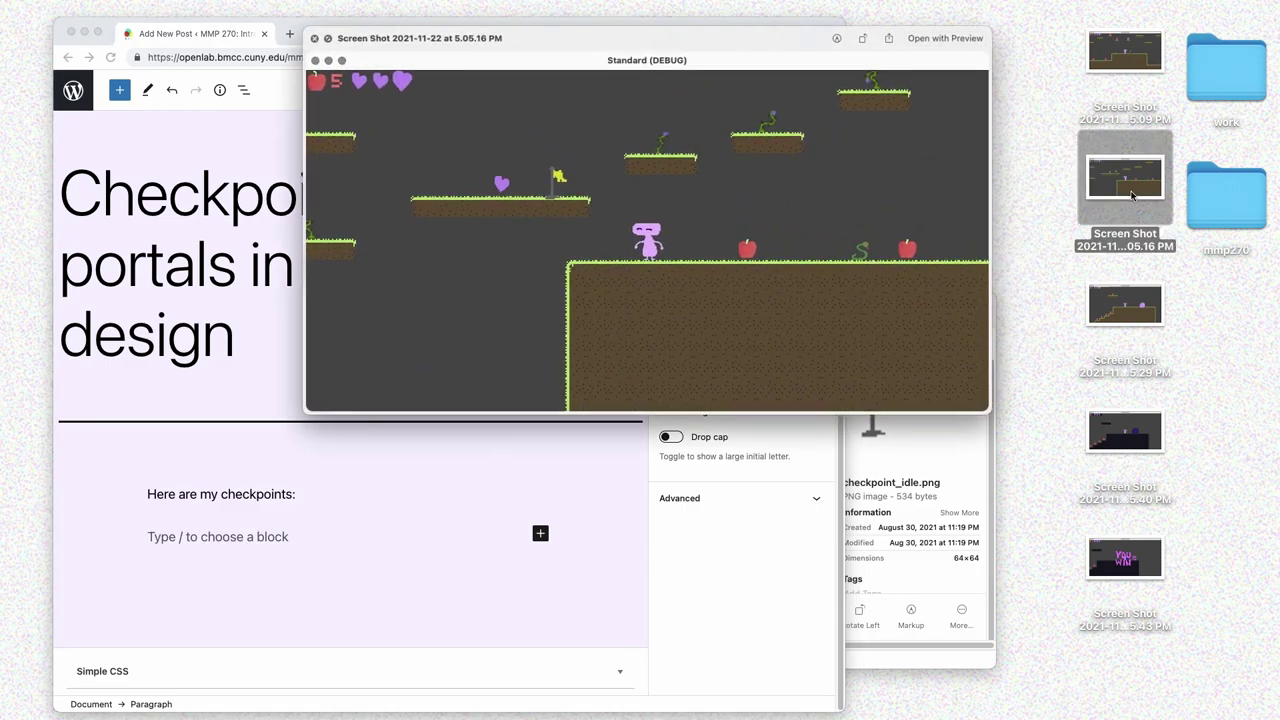
pyautogui.press('space')
pyautogui.moveTo(1125, 180); pyautogui.dragTo(207, 524)
# Step: Preview the screenshot of the player beside the purple-flag checkpoint and insert it below the first image
pyautogui.click(1108, 64)
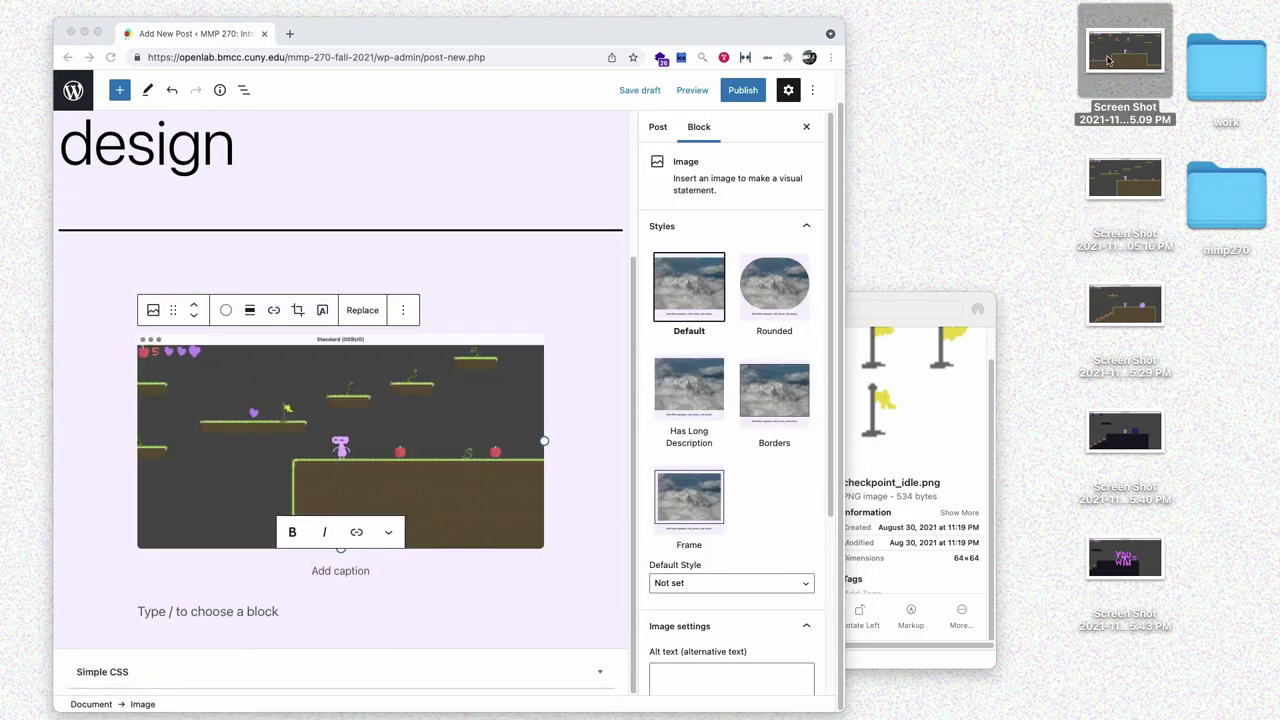
pyautogui.press('space')
pyautogui.press('space')
pyautogui.moveTo(1108, 64); pyautogui.dragTo(391, 598)
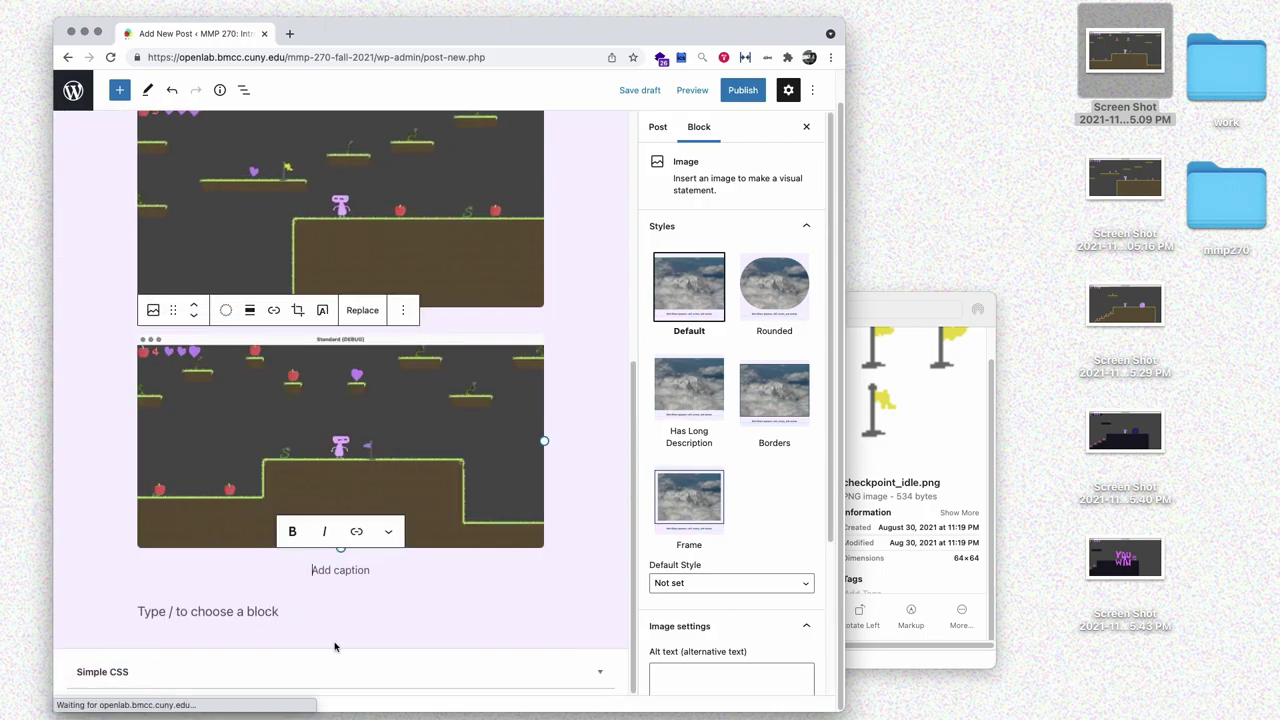
# Step: Add the paragraph "And the portals:" below the checkpoint images, followed by an empty block
pyautogui.click(325, 605)
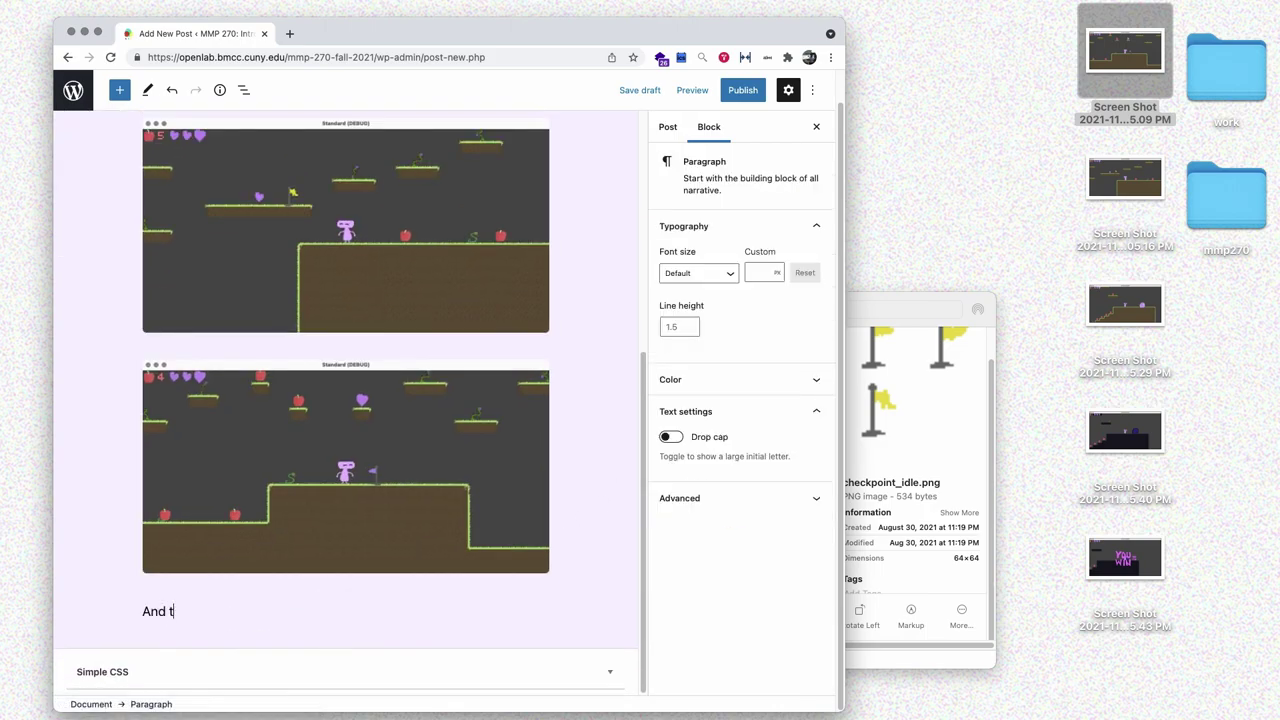
pyautogui.write('And the portals:')
pyautogui.press('Return')
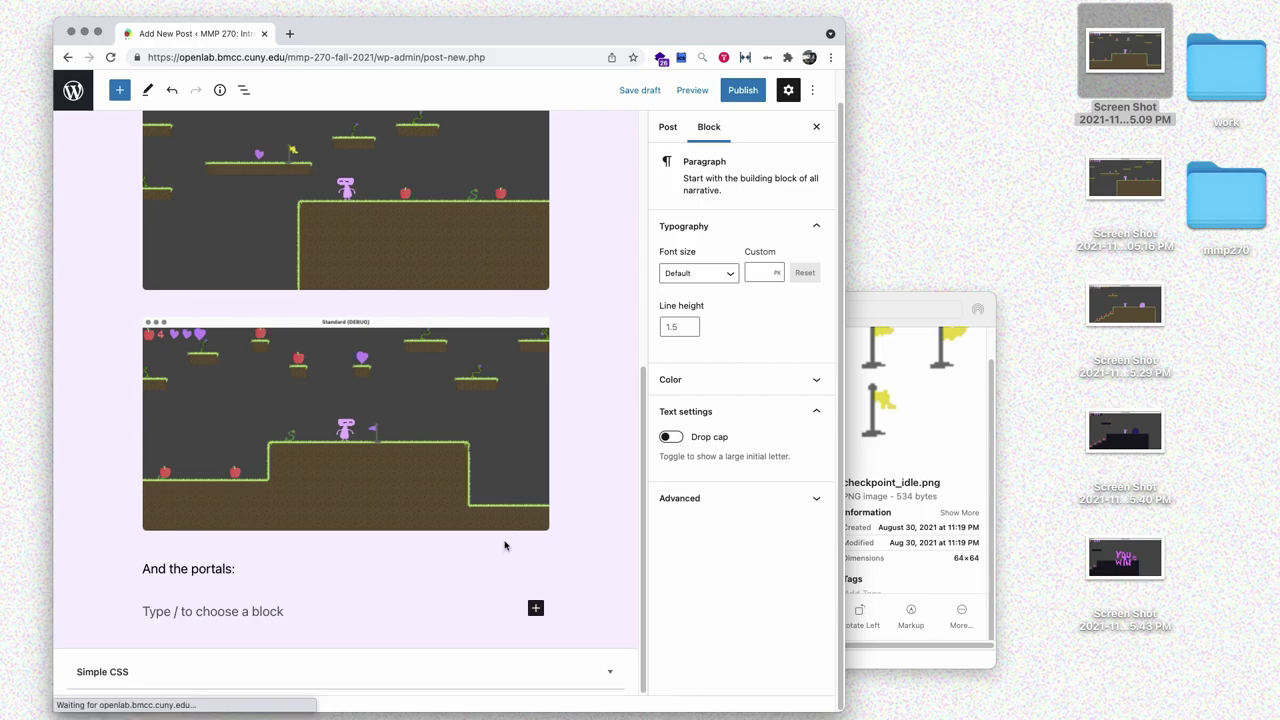
# Step: Insert the Level1 purple portal screenshot into the post and place it below the "And the portals:" paragraph
pyautogui.moveTo(1133, 350); pyautogui.dragTo(290, 592)
pyautogui.scroll(-8, 488, 470)
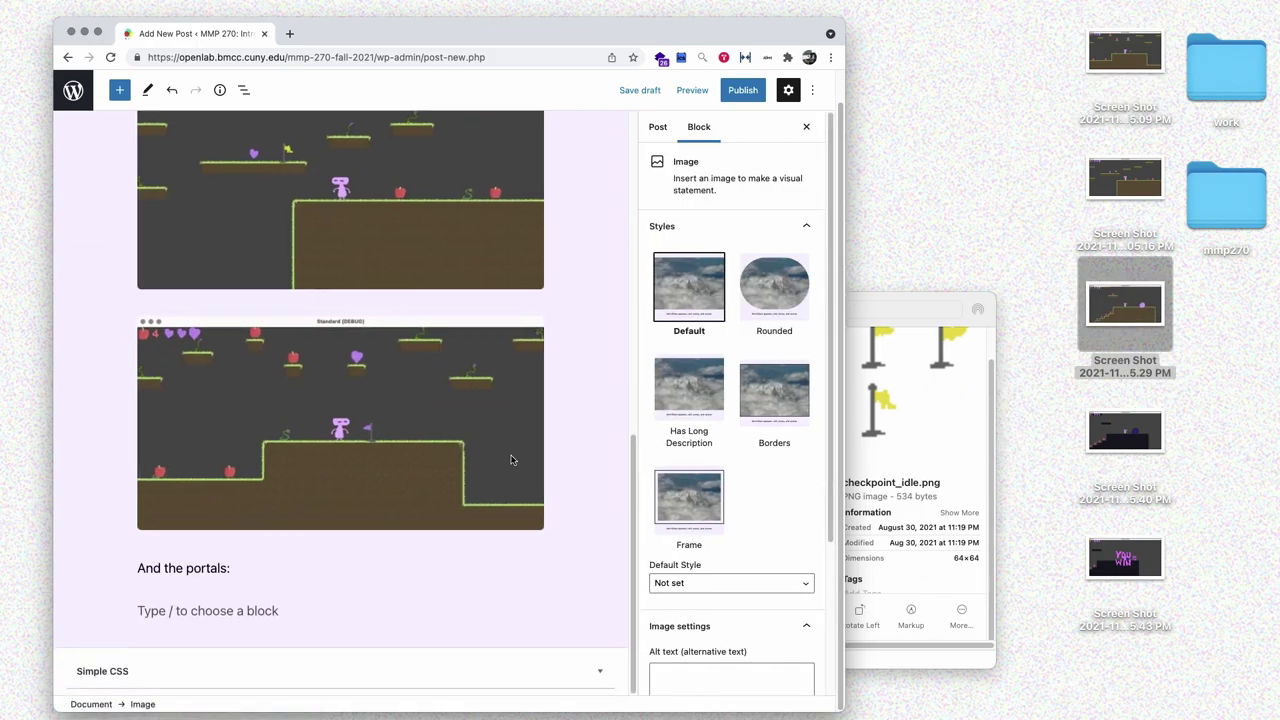
pyautogui.scroll(9, 459, 482)
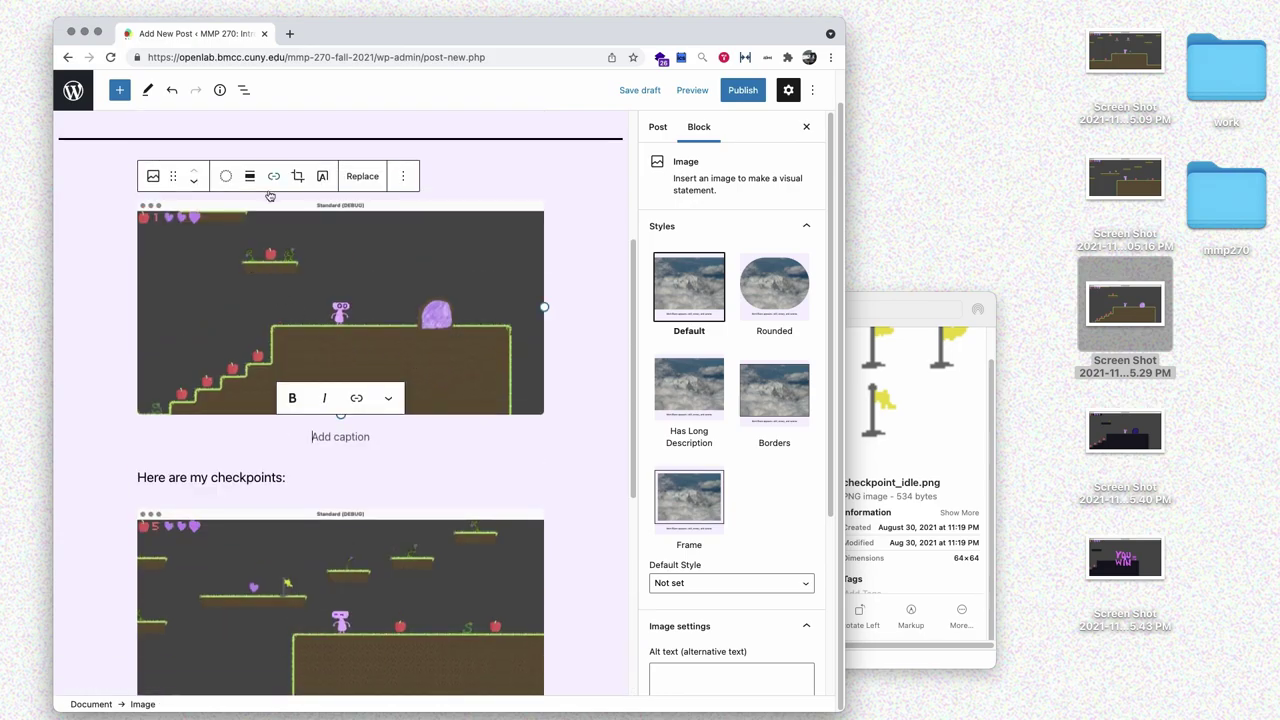
pyautogui.moveTo(172, 175); pyautogui.dragTo(191, 608)
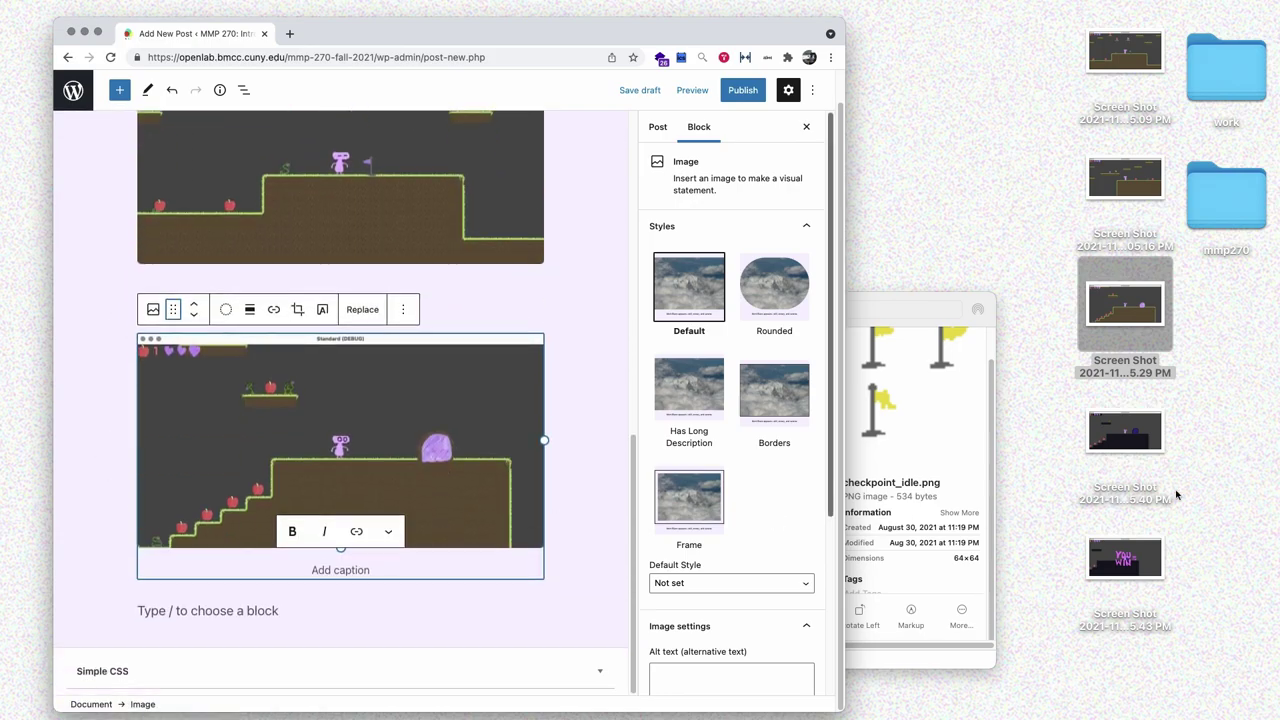
# Step: Insert the Level2 portal and YOU WIN screenshots, placing them in that order at the end of the post
pyautogui.moveTo(1117, 483); pyautogui.dragTo(376, 557)
pyautogui.moveTo(1124, 557); pyautogui.dragTo(405, 660)
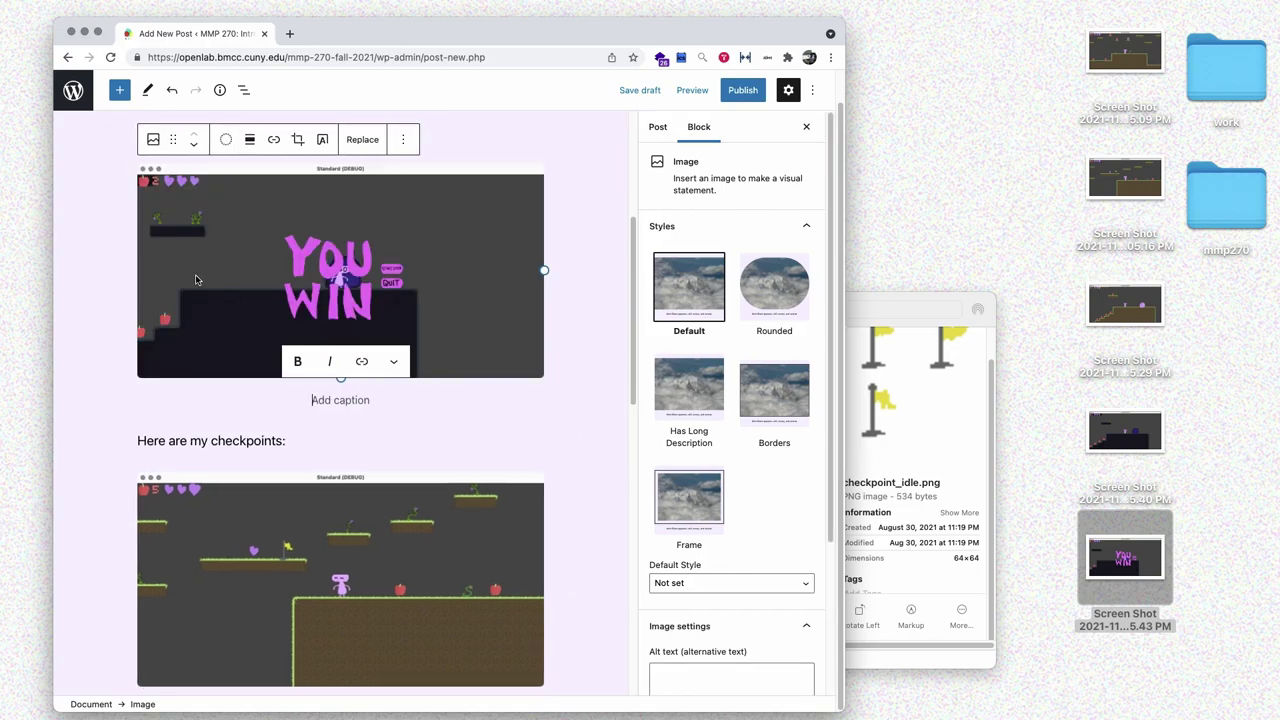
pyautogui.moveTo(178, 142); pyautogui.dragTo(253, 614)
pyautogui.click(566, 573)
pyautogui.scroll(-3, 525, 509)
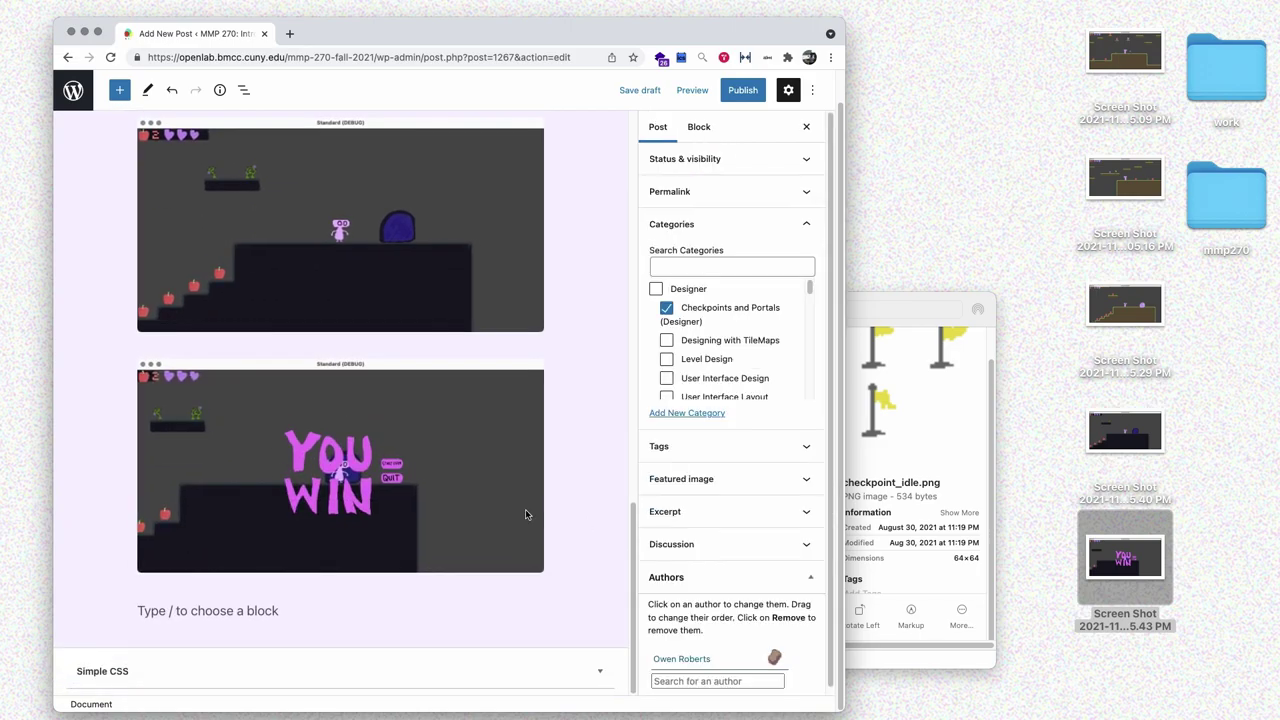
# Step: Preview the post in a new tab and examine its text, images, and category down to the comment section
pyautogui.scroll(15, 526, 508)
pyautogui.click(692, 90)
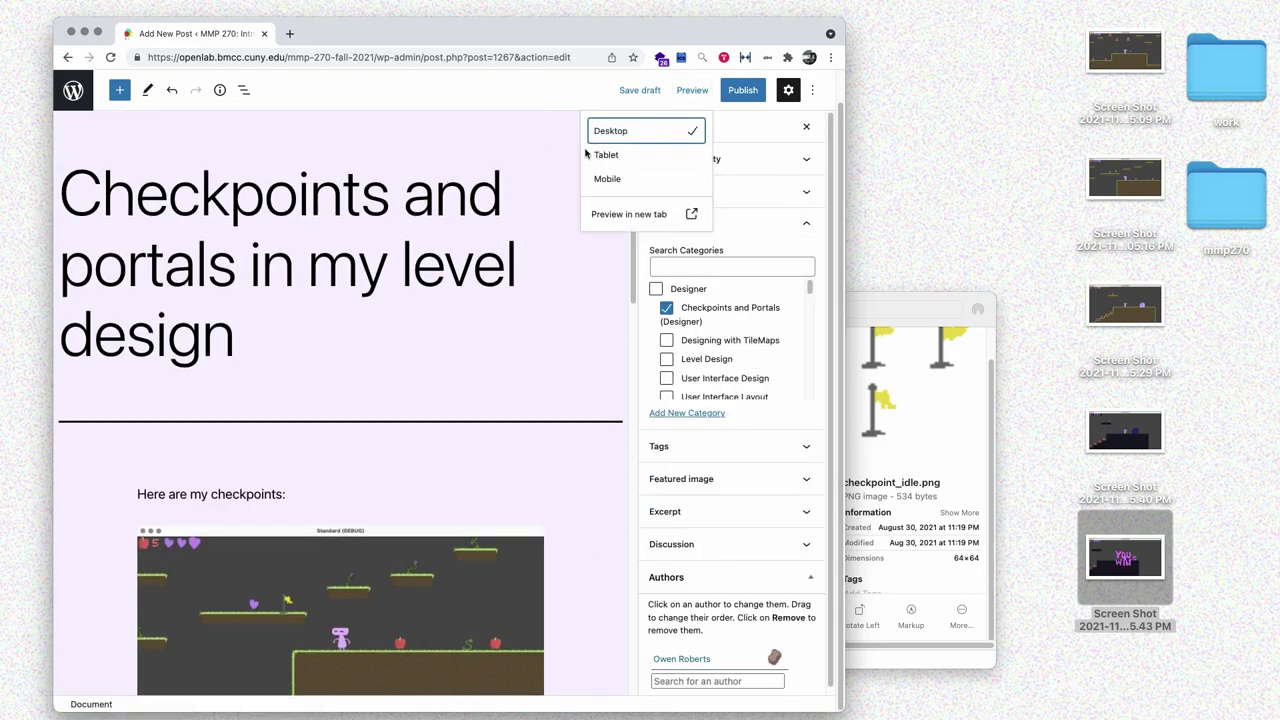
pyautogui.click(598, 210)
pyautogui.scroll(-5, 424, 421)
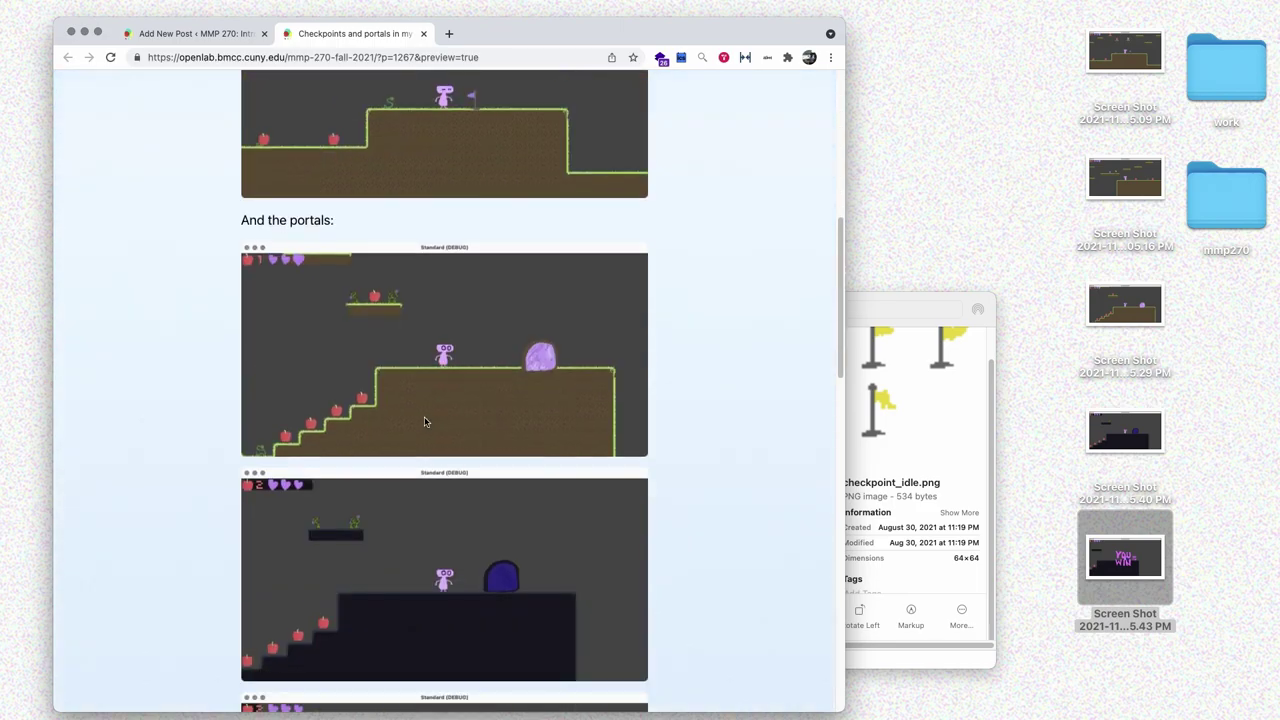
pyautogui.scroll(-10, 354, 437)
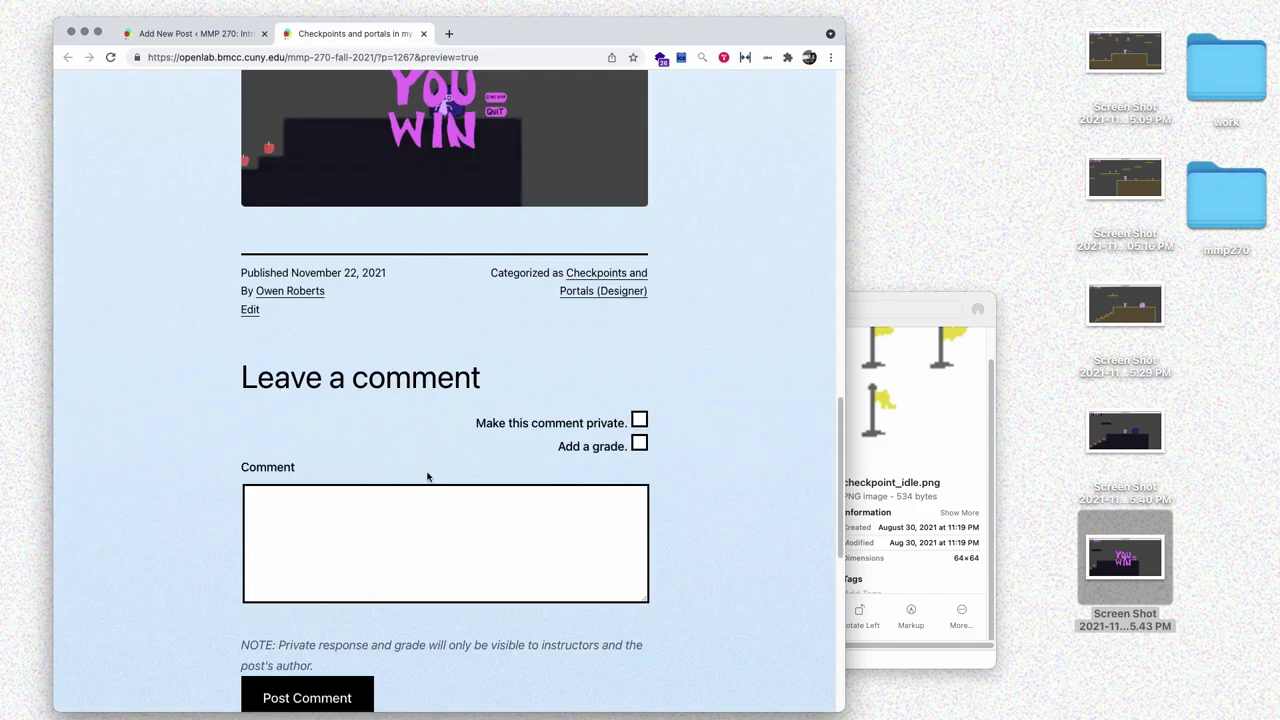